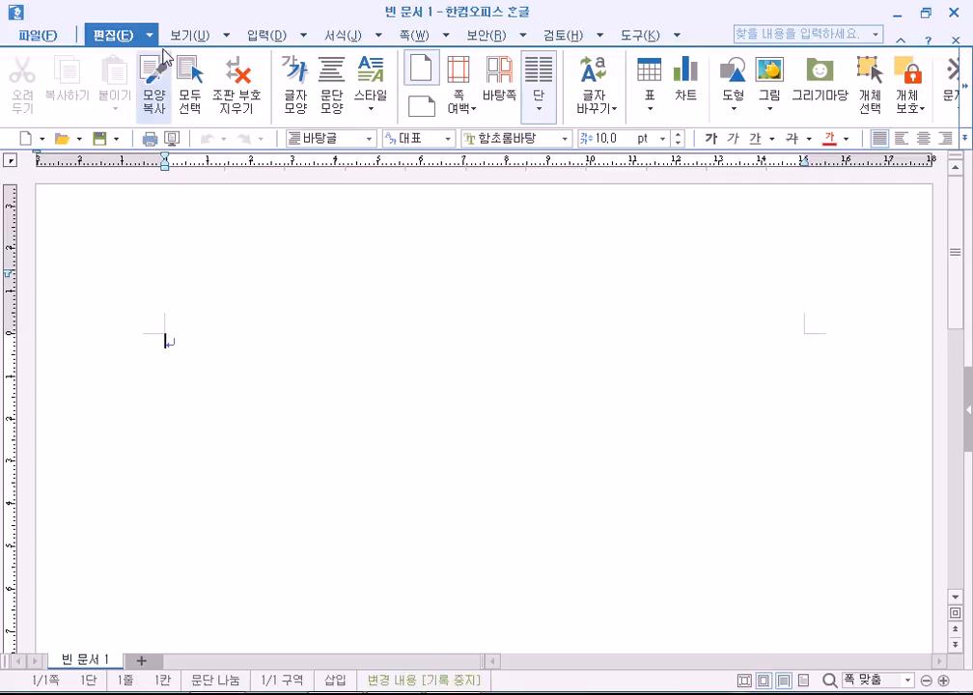
Toggle the page-outline view off and on from the View tab.
{"action": "left_click", "coordinate": [179, 36]}
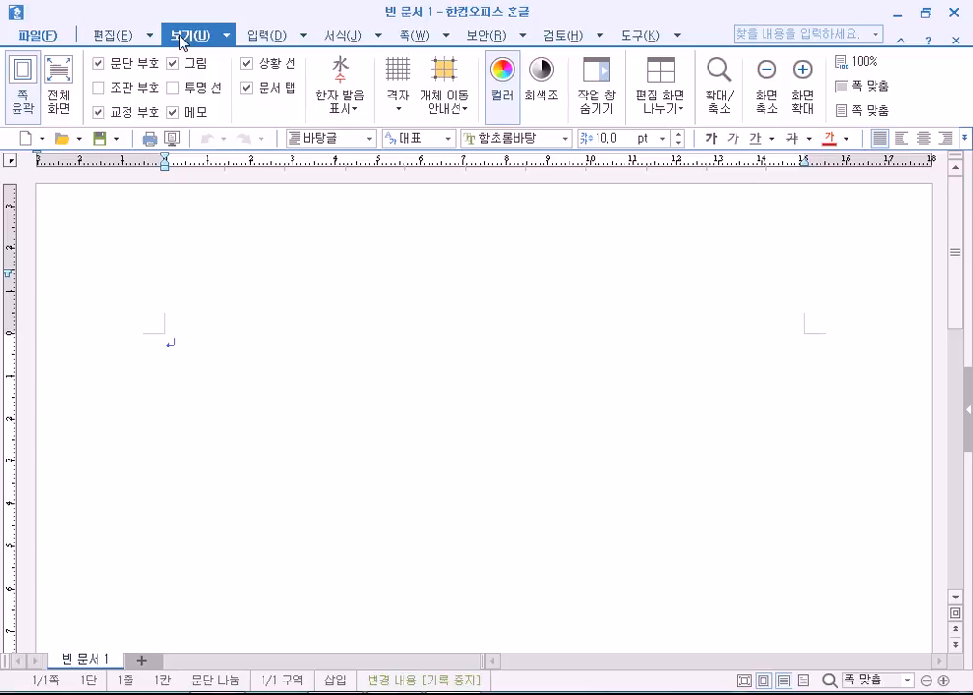
{"action": "left_click", "coordinate": [23, 97]}
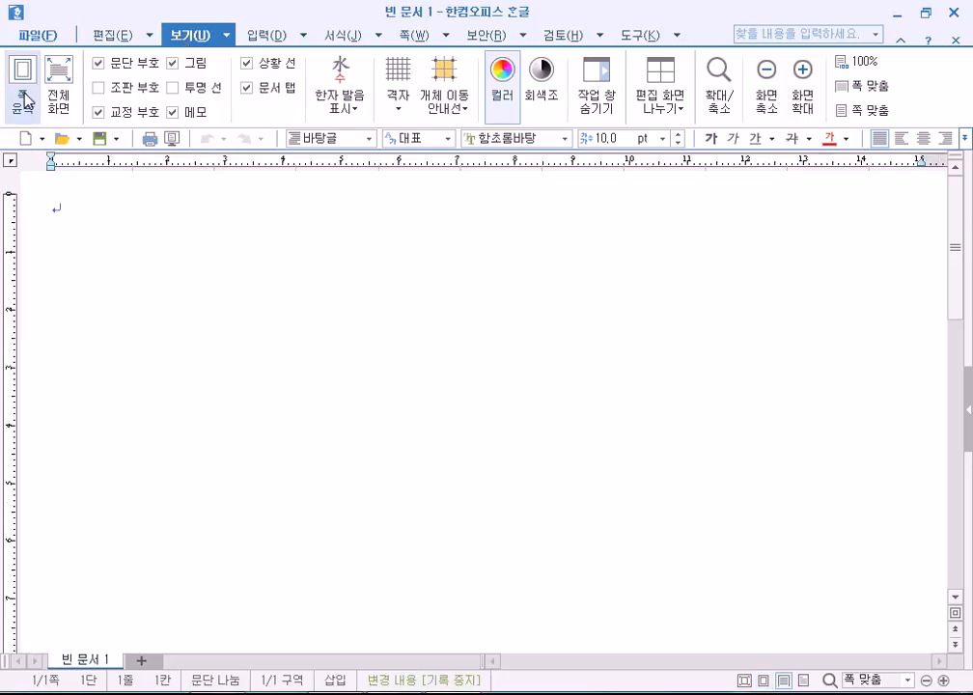
{"action": "left_click", "coordinate": [23, 97]}
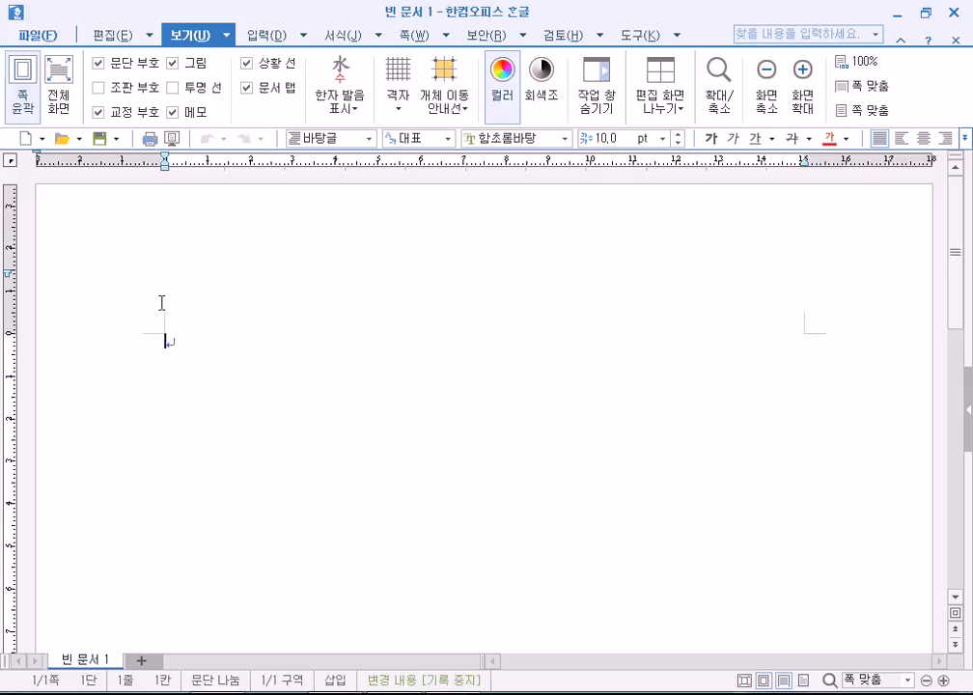
{"action": "left_click", "coordinate": [25, 92]}
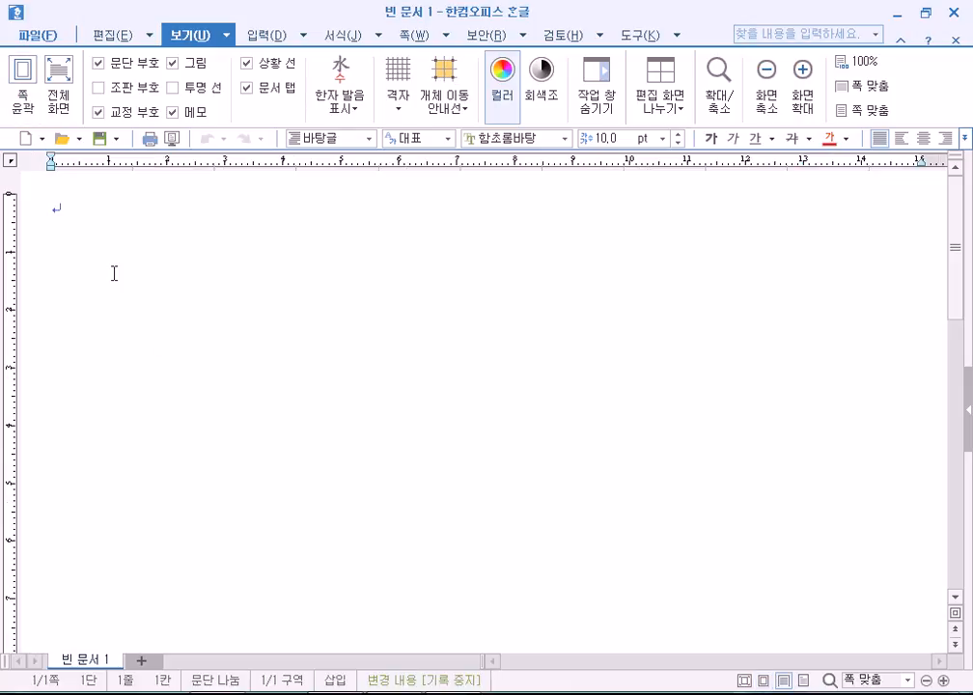
{"action": "left_click", "coordinate": [22, 96]}
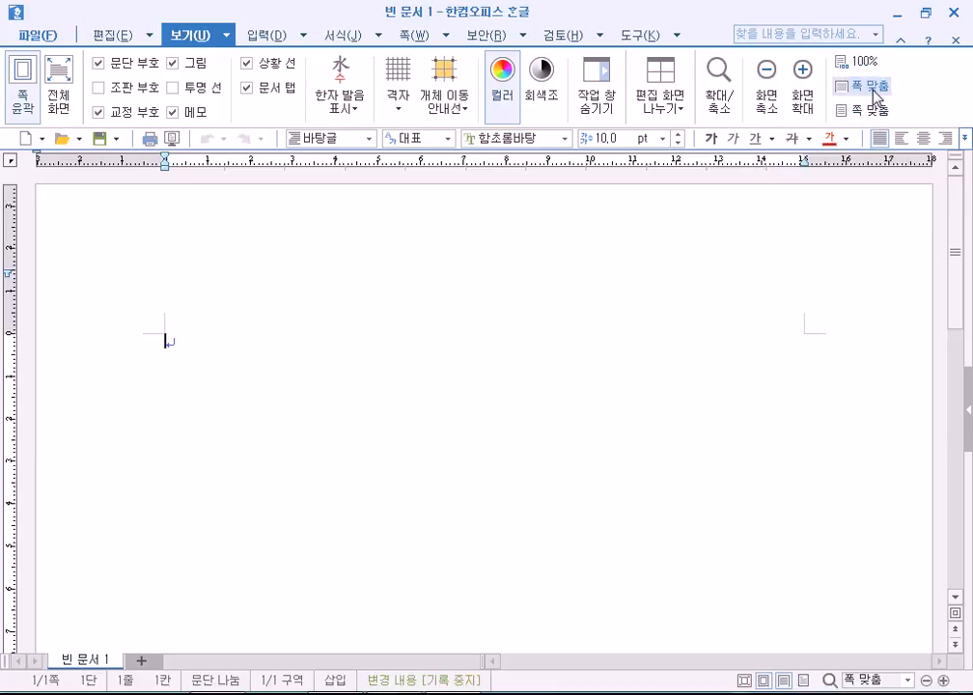
Try 100% zoom and fit-page zoom, then close the zoom options unchanged.
{"action": "left_click", "coordinate": [858, 61]}
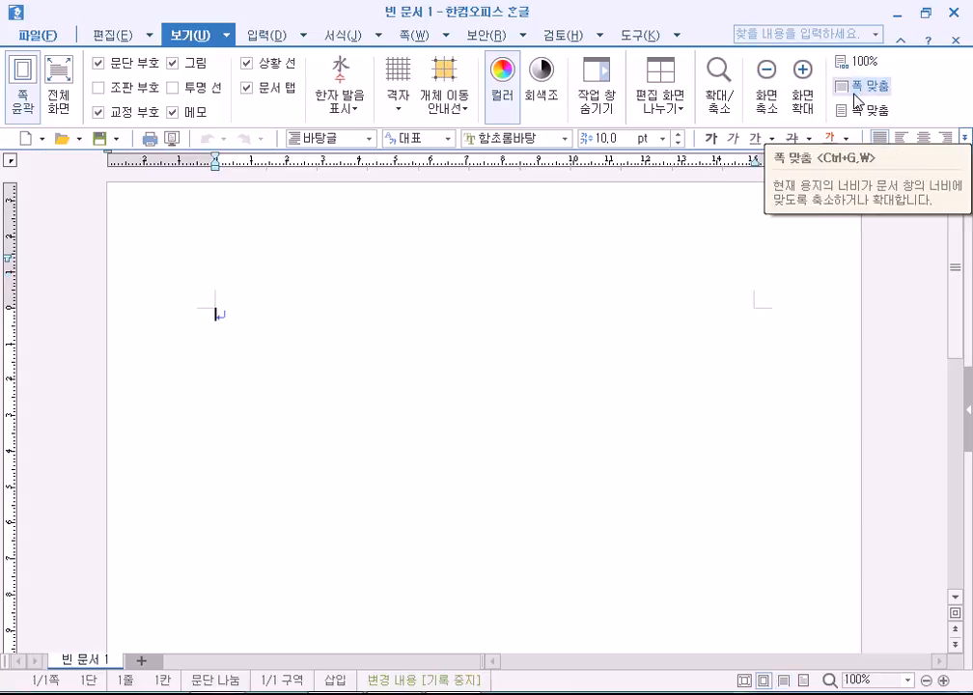
{"action": "left_click", "coordinate": [855, 94]}
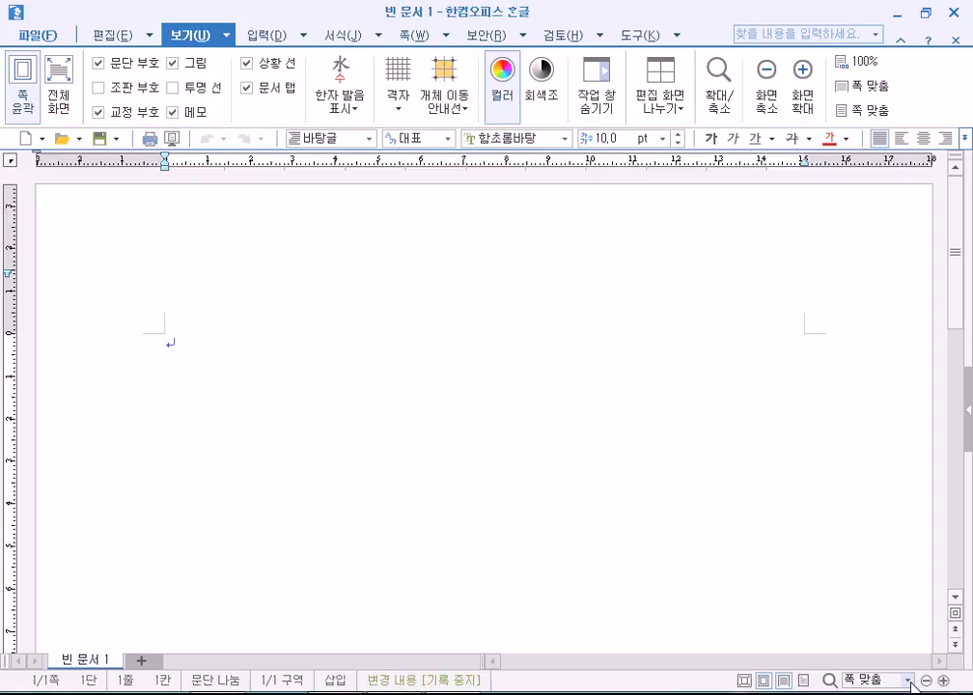
{"action": "left_click", "coordinate": [908, 680]}
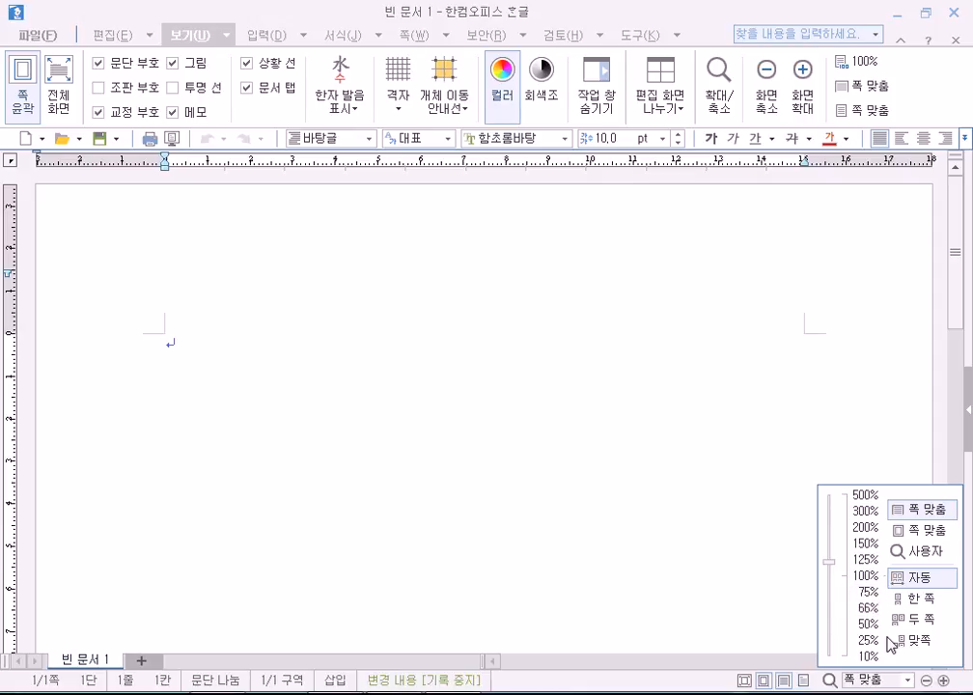
{"action": "left_click", "coordinate": [782, 622]}
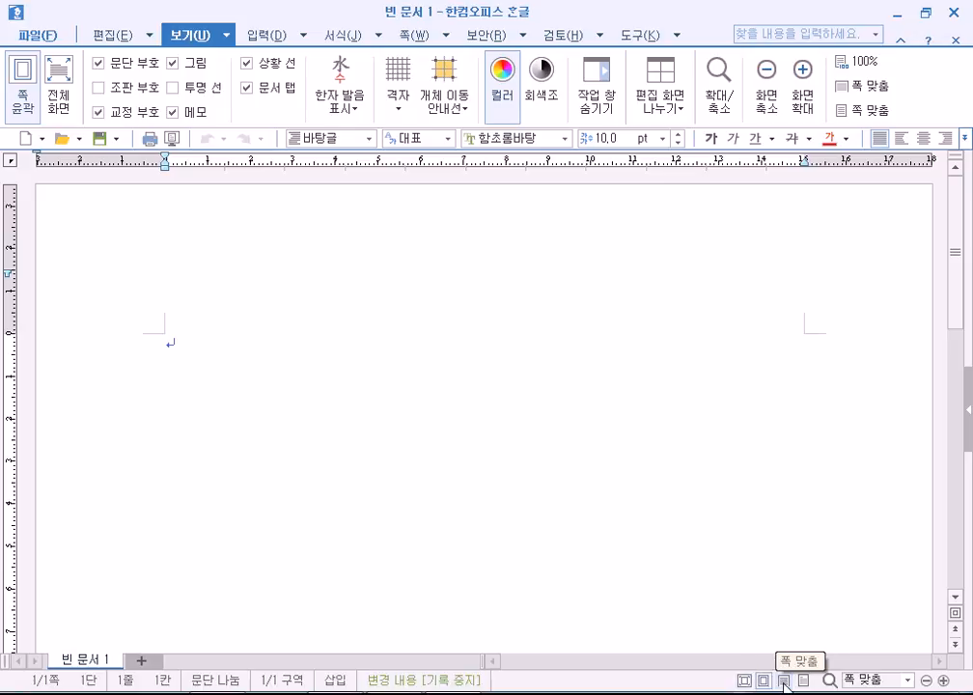
Cycle the status-bar view buttons and leave page outline turned off.
{"action": "left_click", "coordinate": [763, 683]}
{"action": "left_click", "coordinate": [763, 683]}
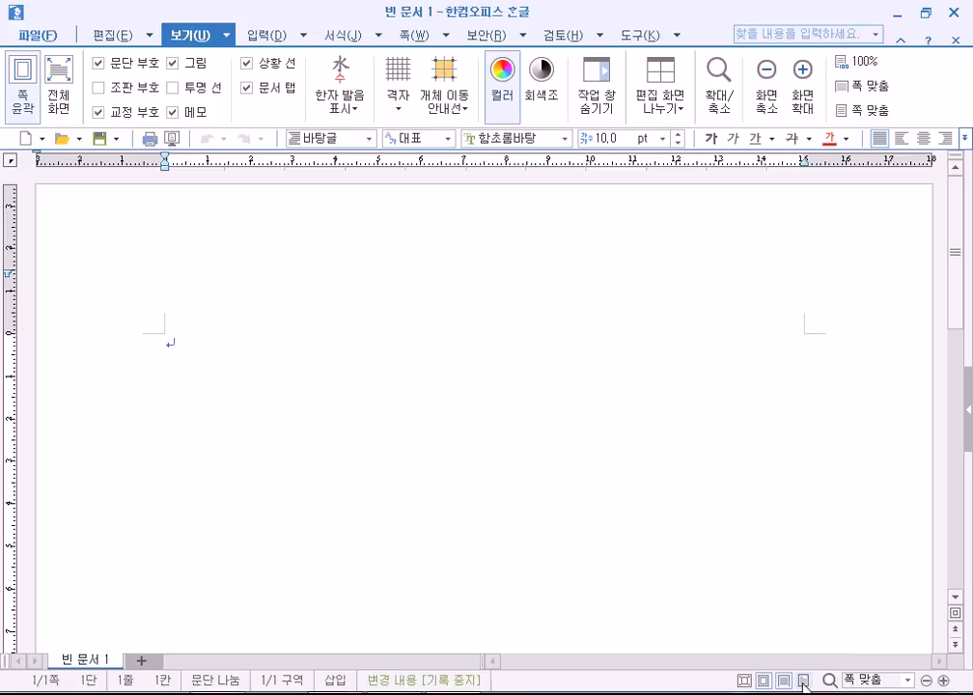
{"action": "left_click", "coordinate": [786, 681]}
{"action": "left_click", "coordinate": [785, 683]}
{"action": "left_click", "coordinate": [784, 682]}
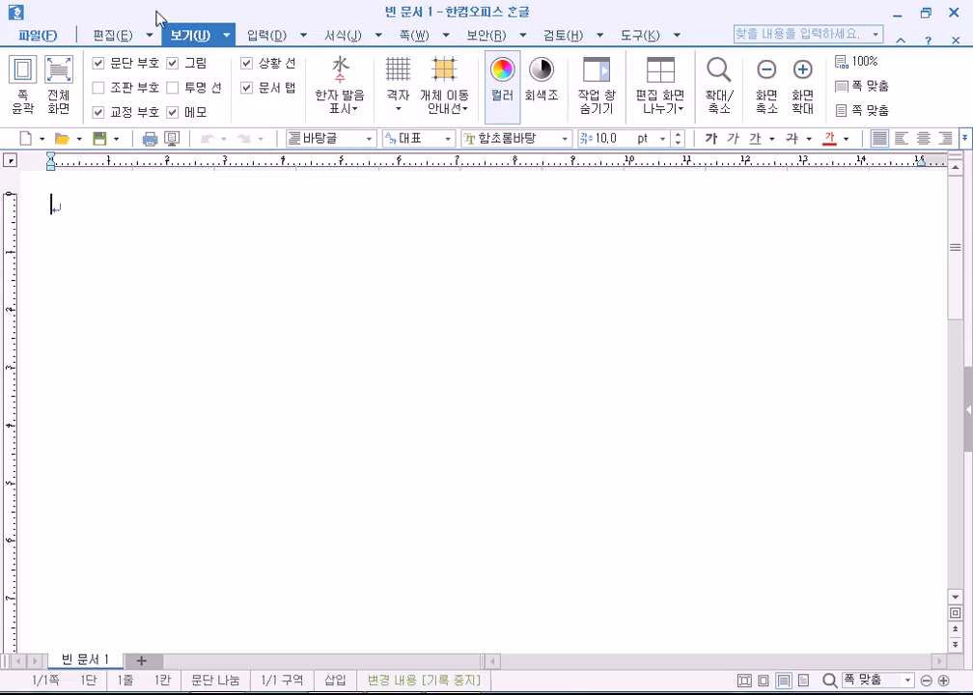
{"action": "left_click", "coordinate": [108, 37]}
{"action": "left_click", "coordinate": [180, 37]}
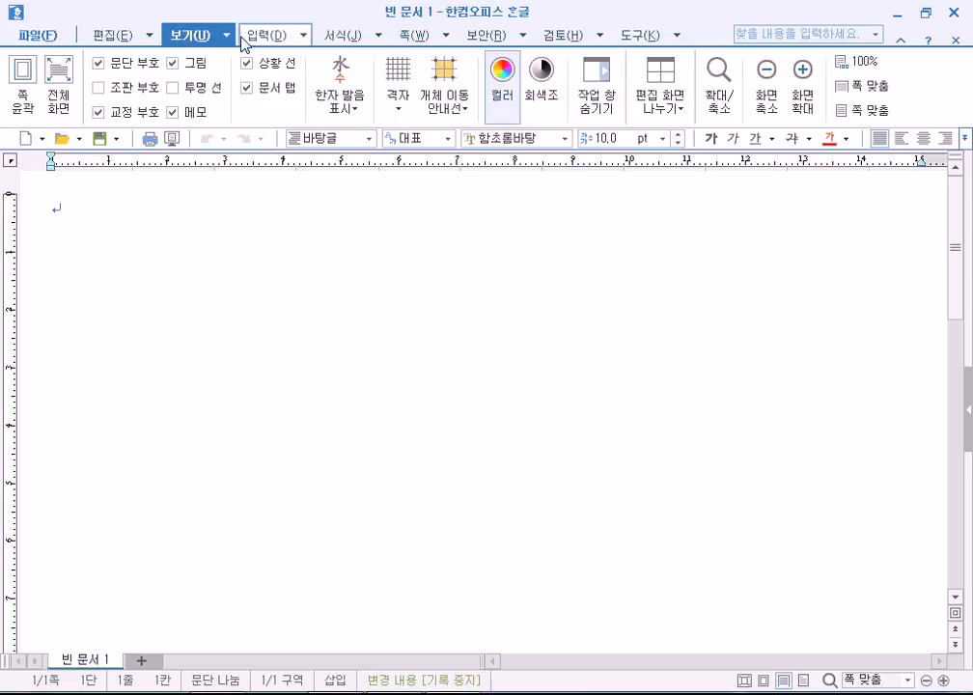
{"action": "left_click", "coordinate": [270, 37]}
{"action": "left_click", "coordinate": [345, 36]}
{"action": "left_click", "coordinate": [409, 36]}
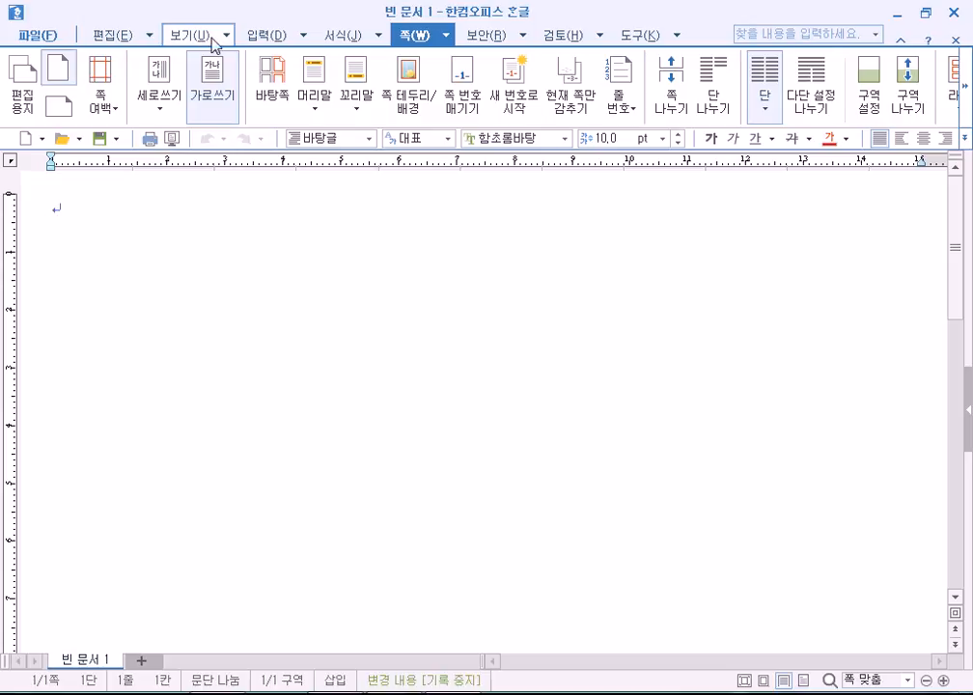
{"action": "left_click", "coordinate": [268, 36]}
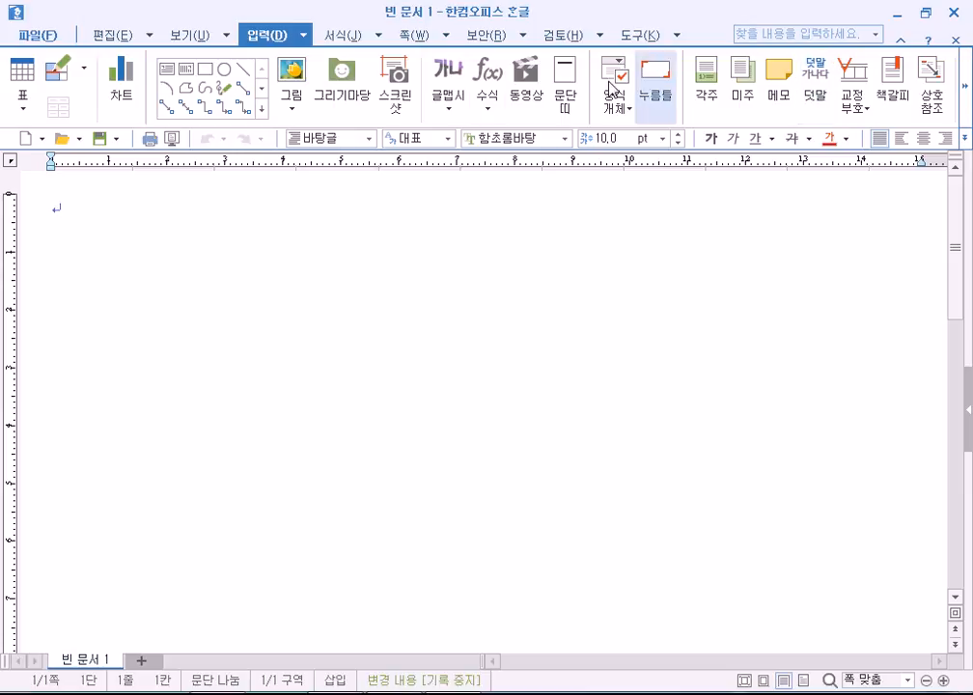
{"action": "left_click", "coordinate": [967, 97]}
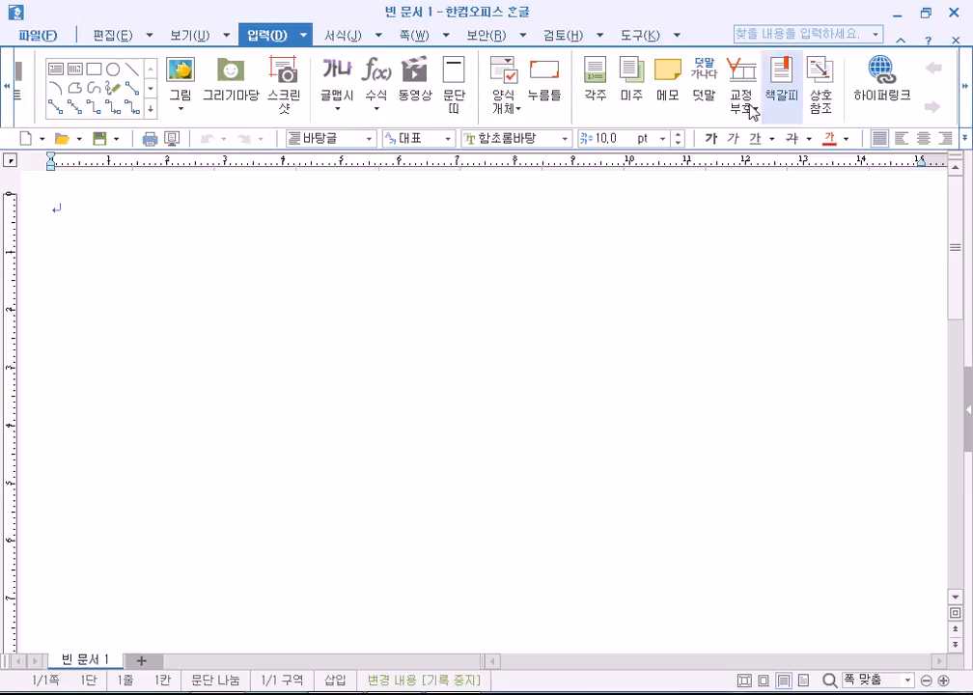
{"action": "left_click", "coordinate": [10, 86]}
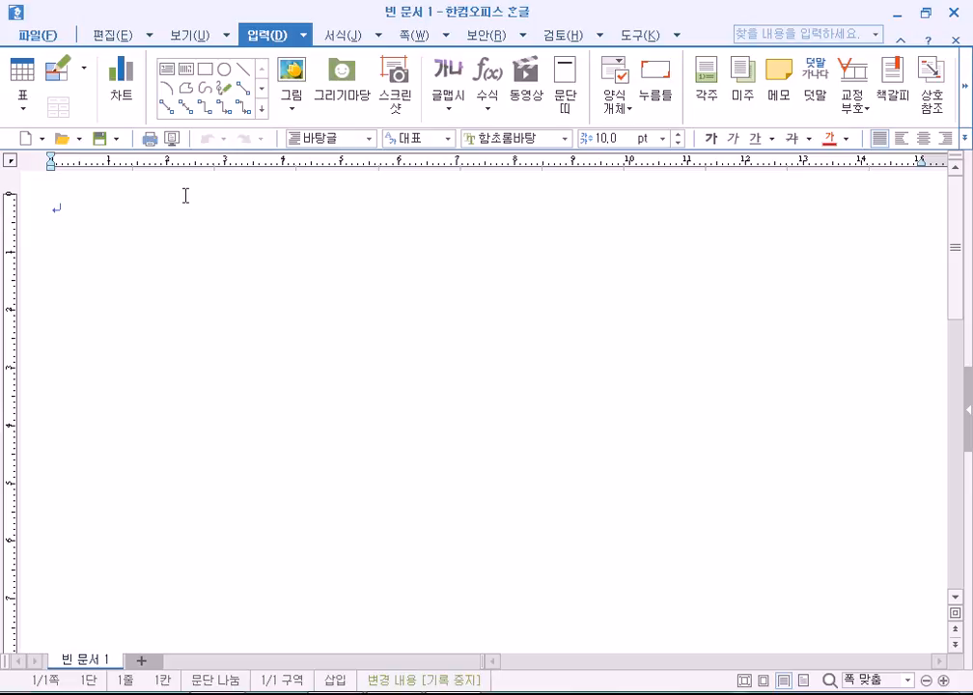
{"action": "left_click", "coordinate": [190, 35]}
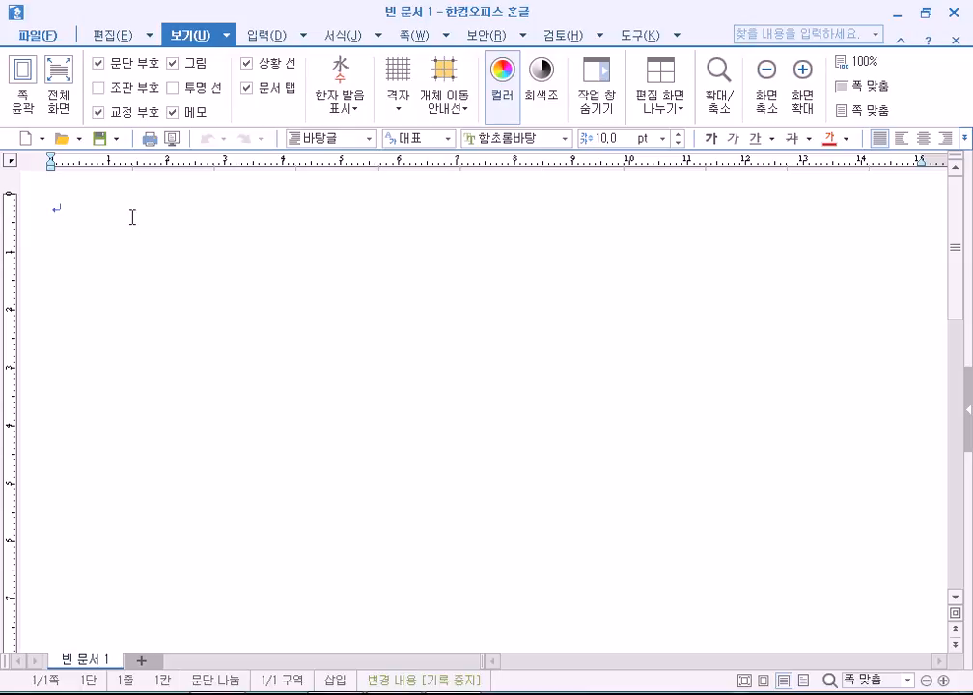
Show and hide the grid, then enable object-movement guide lines.
{"action": "left_click", "coordinate": [398, 77]}
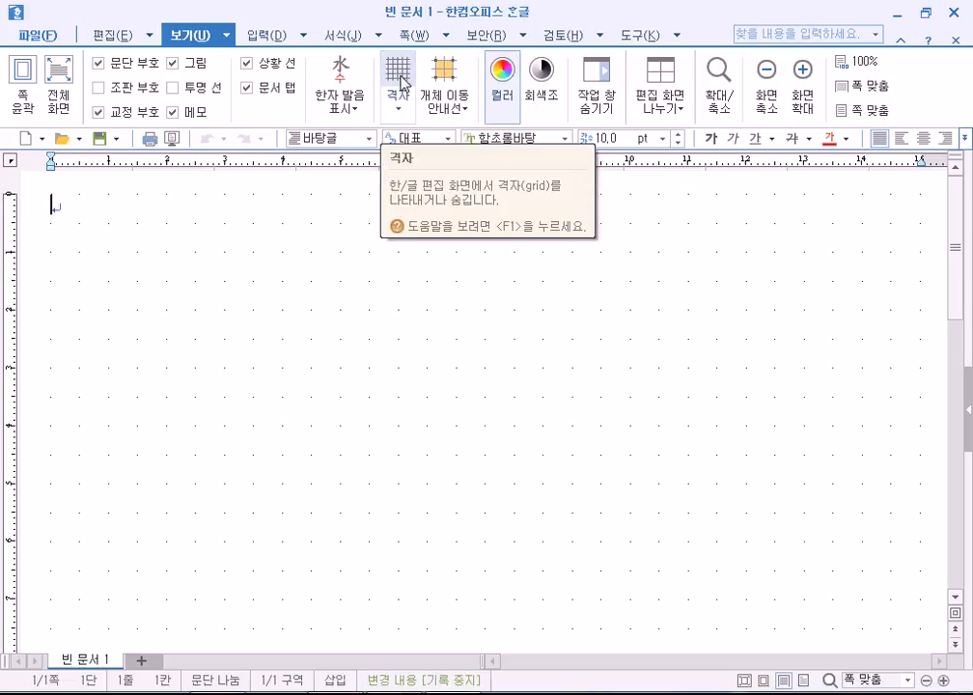
{"action": "left_click", "coordinate": [401, 79]}
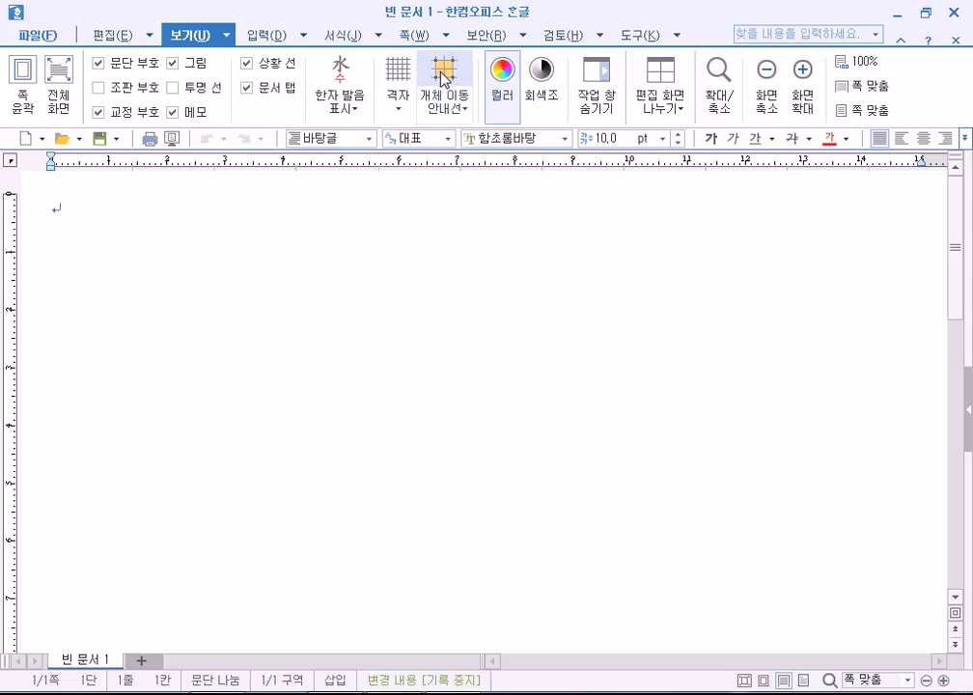
{"action": "left_click", "coordinate": [458, 121]}
{"action": "left_click", "coordinate": [487, 136]}
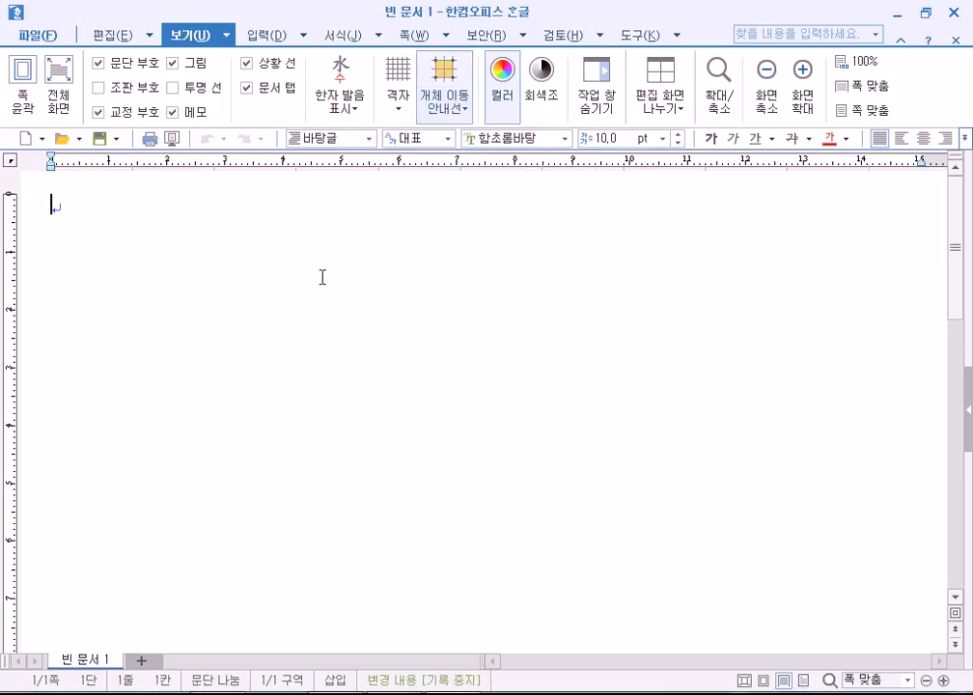
In the guide-line settings try dotted lines, revert to solid, and cancel.
{"action": "left_click", "coordinate": [449, 114]}
{"action": "left_click", "coordinate": [463, 161]}
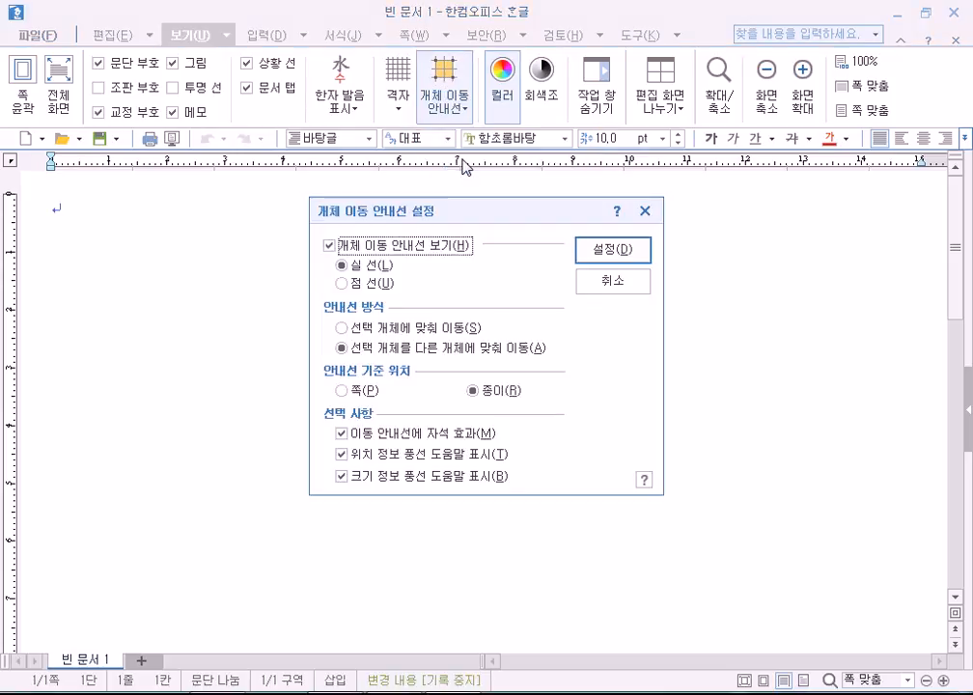
{"action": "left_click", "coordinate": [371, 284]}
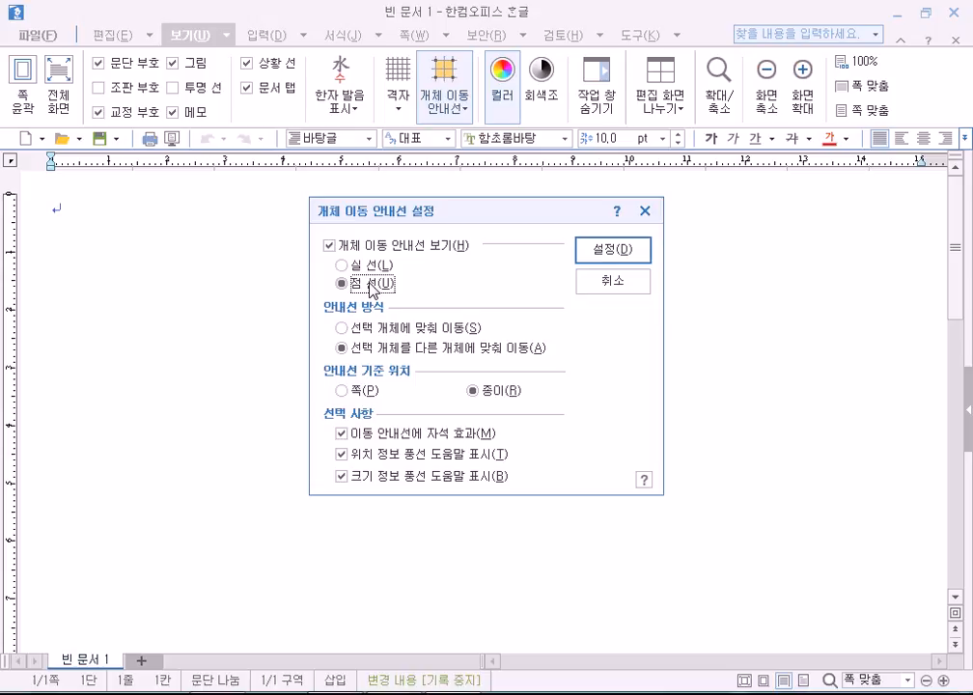
{"action": "left_click", "coordinate": [367, 264]}
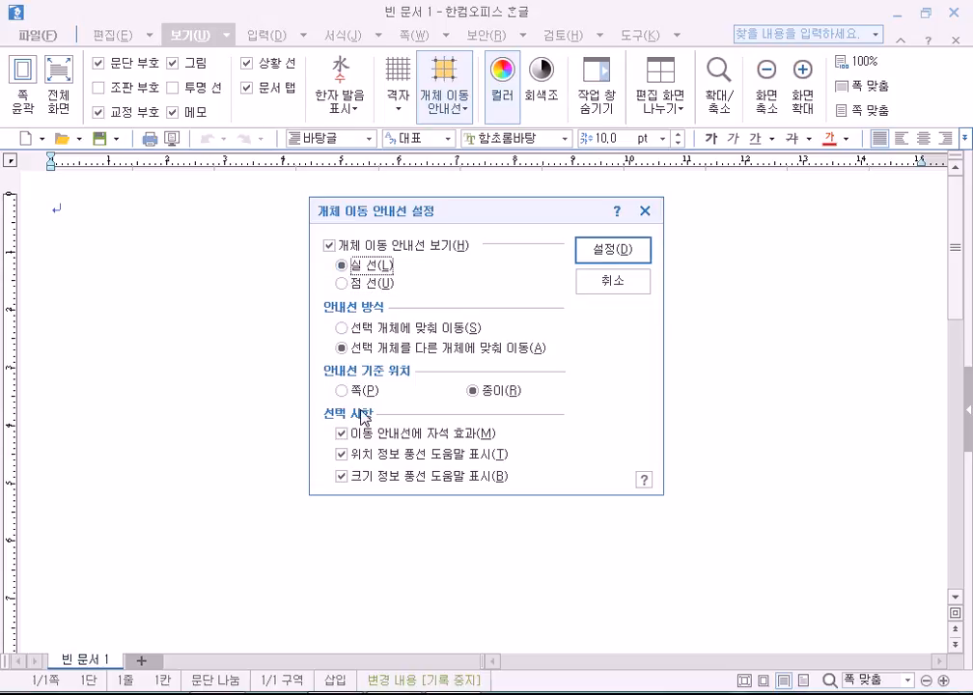
{"action": "left_click", "coordinate": [617, 281]}
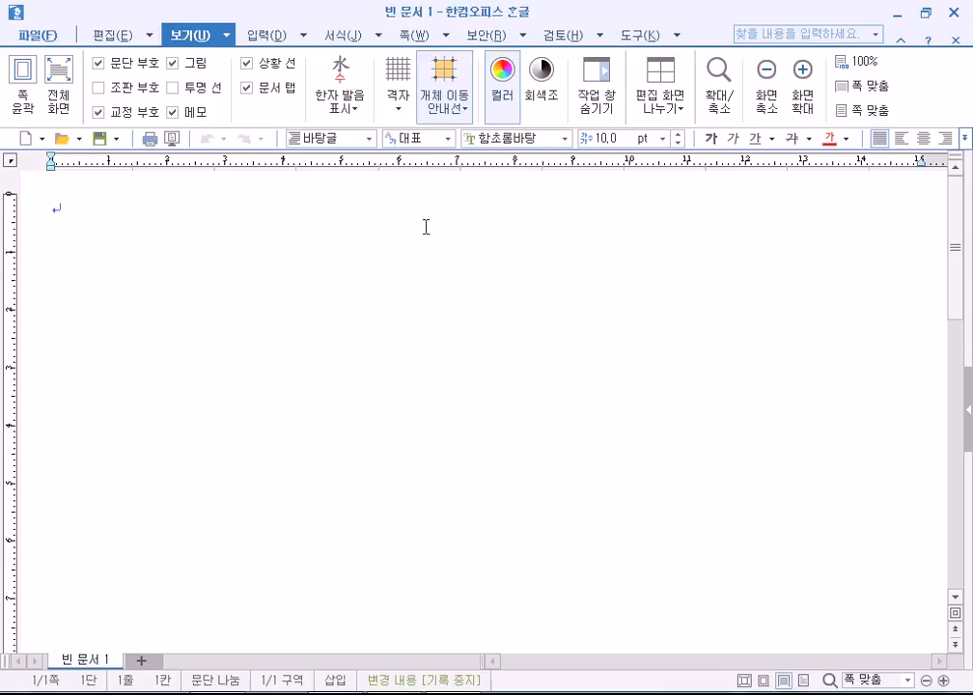
Turn the dotted grid on and look over its display options.
{"action": "left_click", "coordinate": [399, 96]}
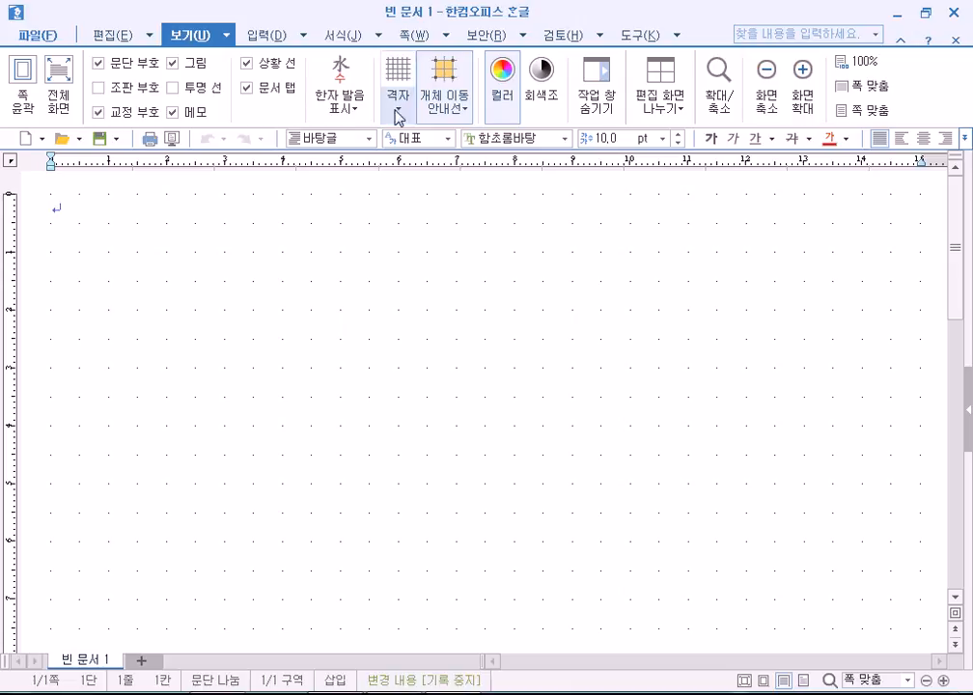
{"action": "left_click", "coordinate": [395, 112]}
{"action": "left_click", "coordinate": [302, 276]}
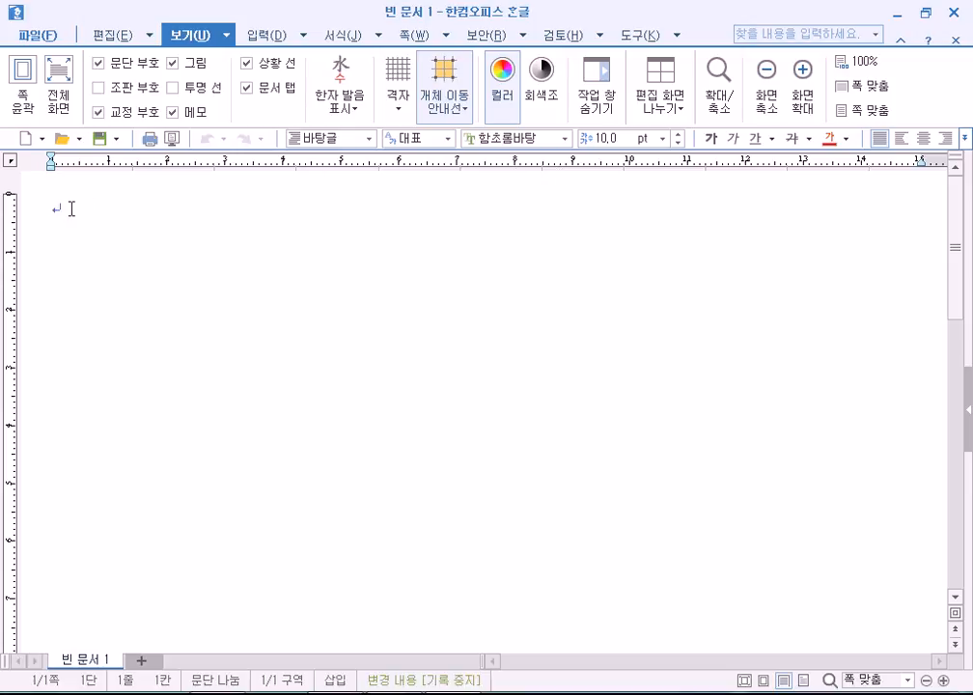
Type the title '뜻이 좋은 사자성어' followed by an empty line.
{"action": "type", "text": "뜻이 좋은 "}
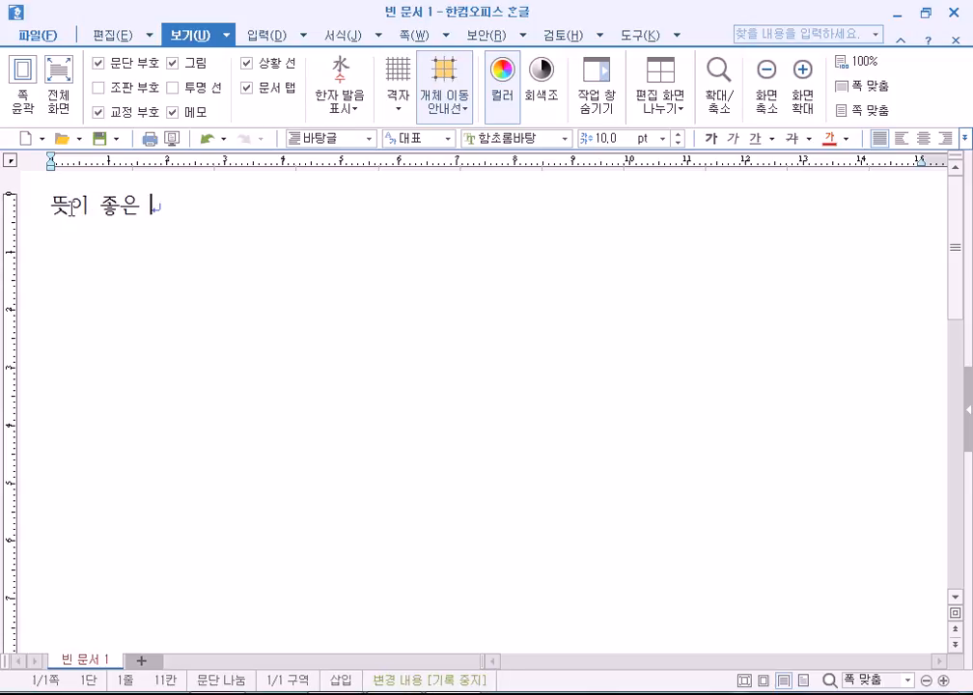
{"action": "type", "text": "사자성어"}
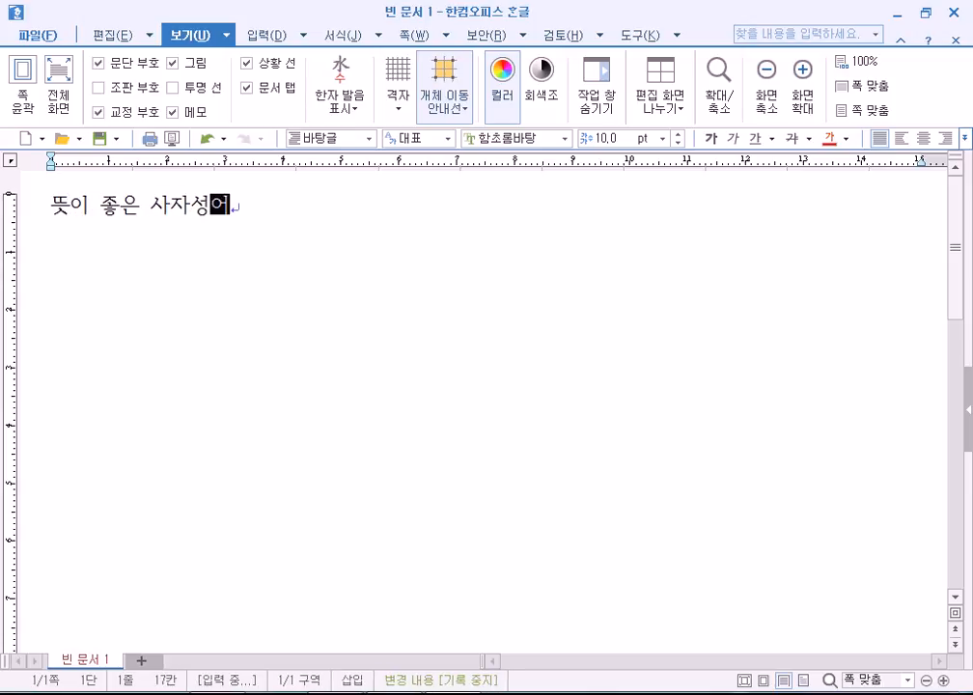
{"action": "key", "text": "Return"}
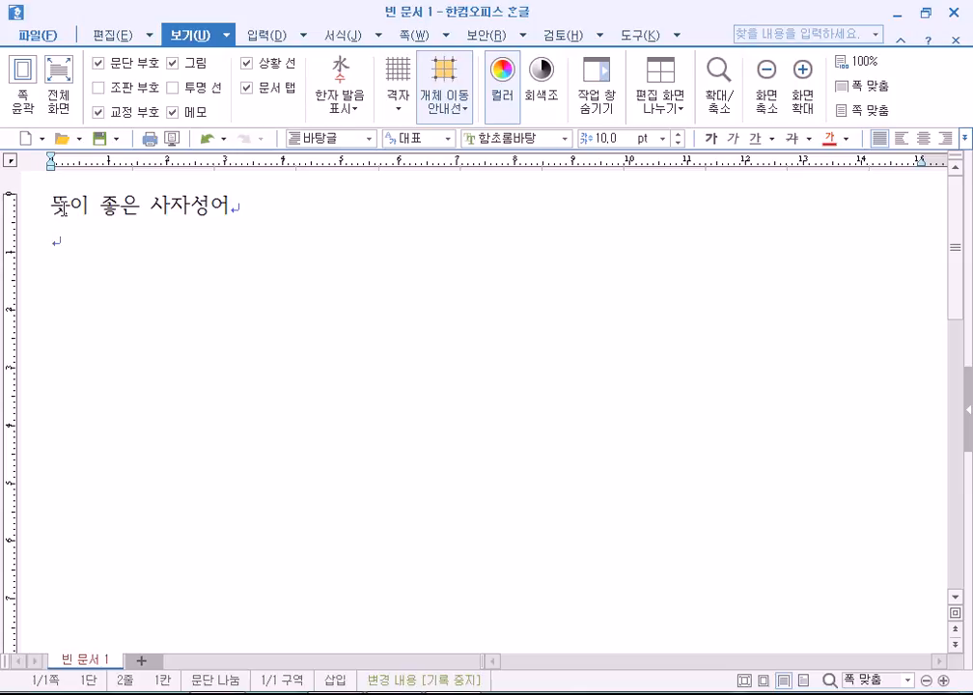
{"action": "key", "text": "Return"}
{"action": "left_click", "coordinate": [301, 211]}
{"action": "key", "text": "BackSpace"}
{"action": "type", "text": "에"}
{"action": "key", "text": "ctrl+z"}
{"action": "left_click", "coordinate": [241, 289]}
Add lines '단금지계 : 극히 친밀한 우정' and '다문박식 : 견문이 넓고 학식이 풍부한 것 박학다식'.
{"action": "type", "text": "단금"}
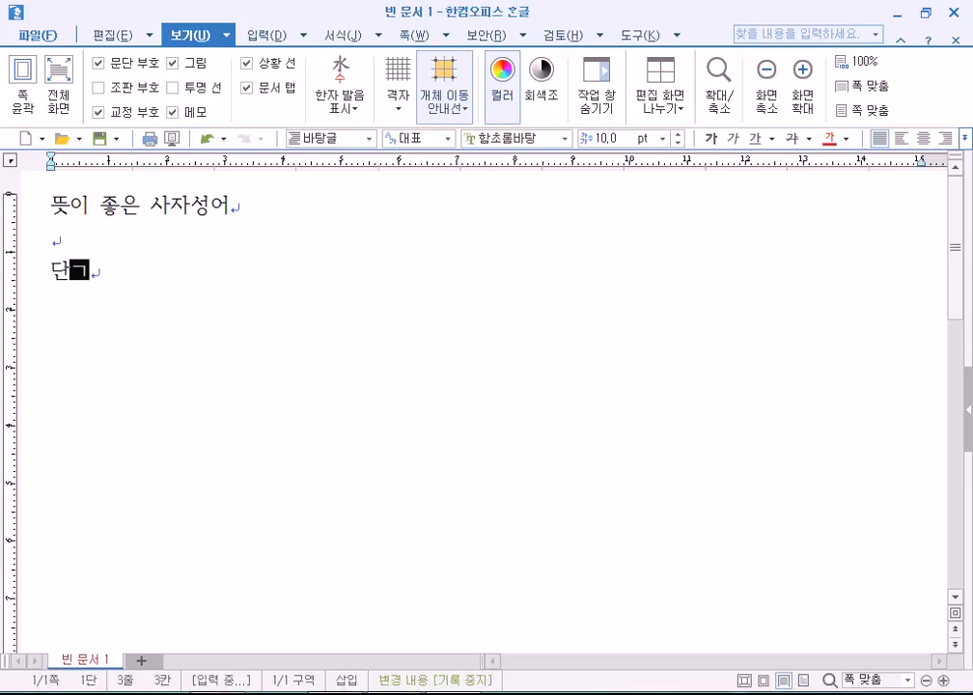
{"action": "type", "text": "지계 : "}
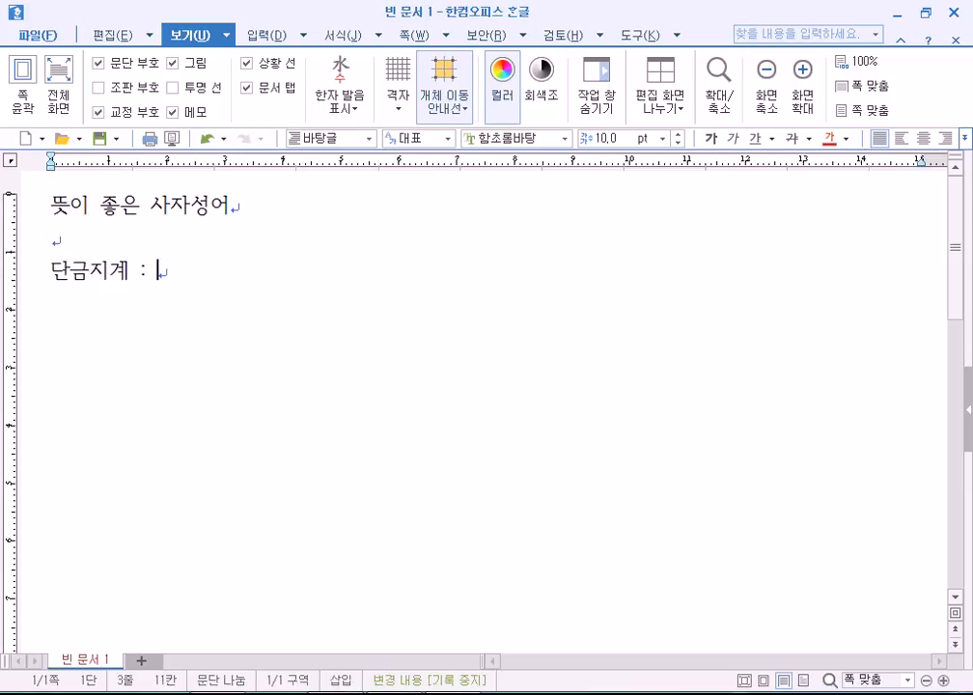
{"action": "type", "text": "극히 친ㅁ"}
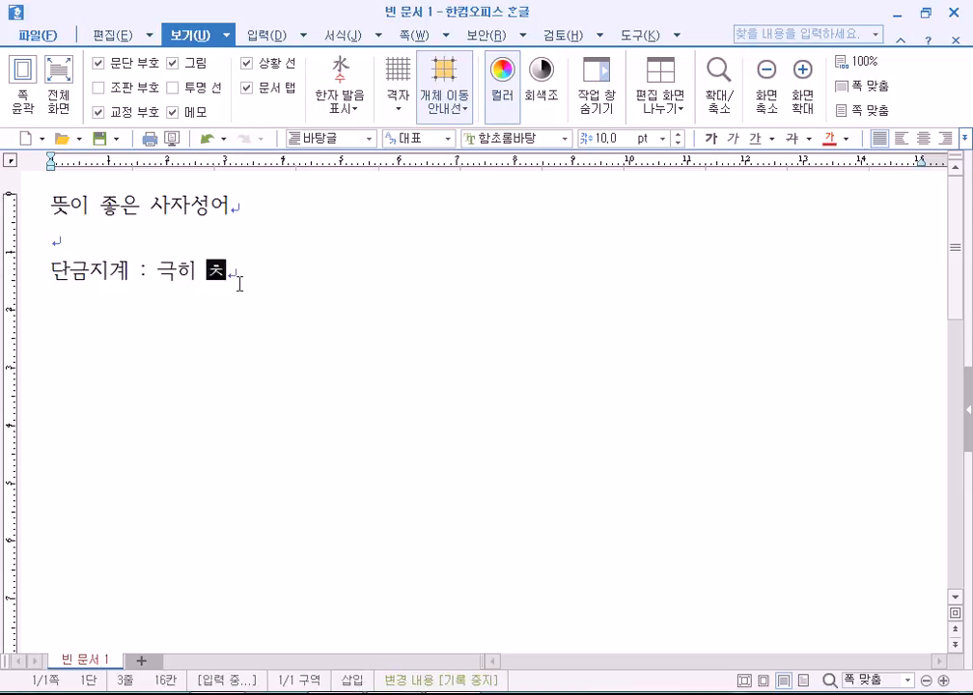
{"action": "type", "text": "ㅣㄹ한 우정"}
{"action": "key", "text": "Return"}
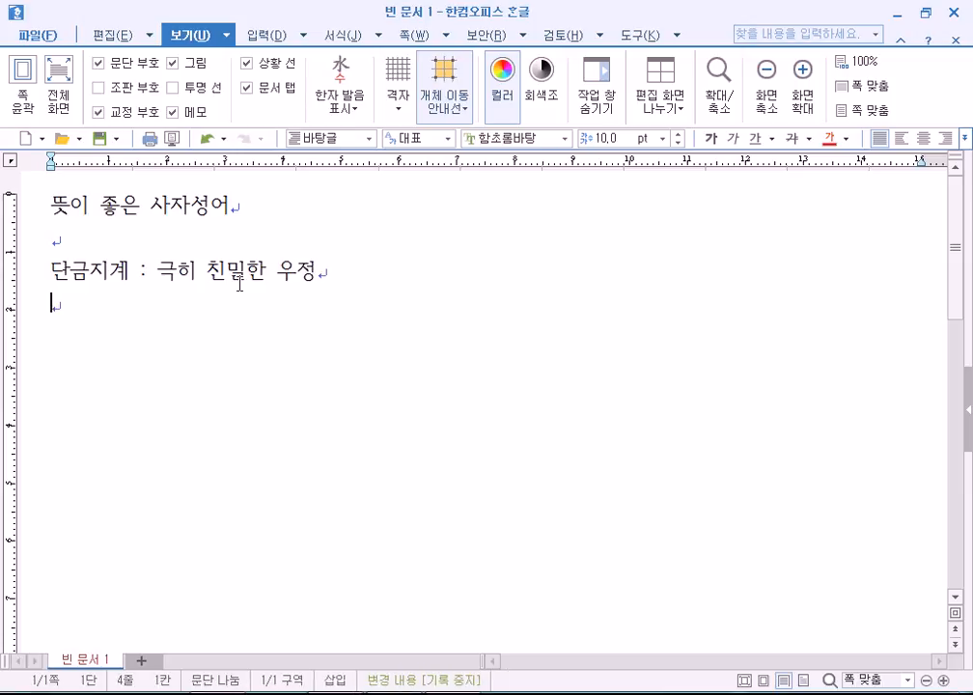
{"action": "type", "text": "다문박식 "}
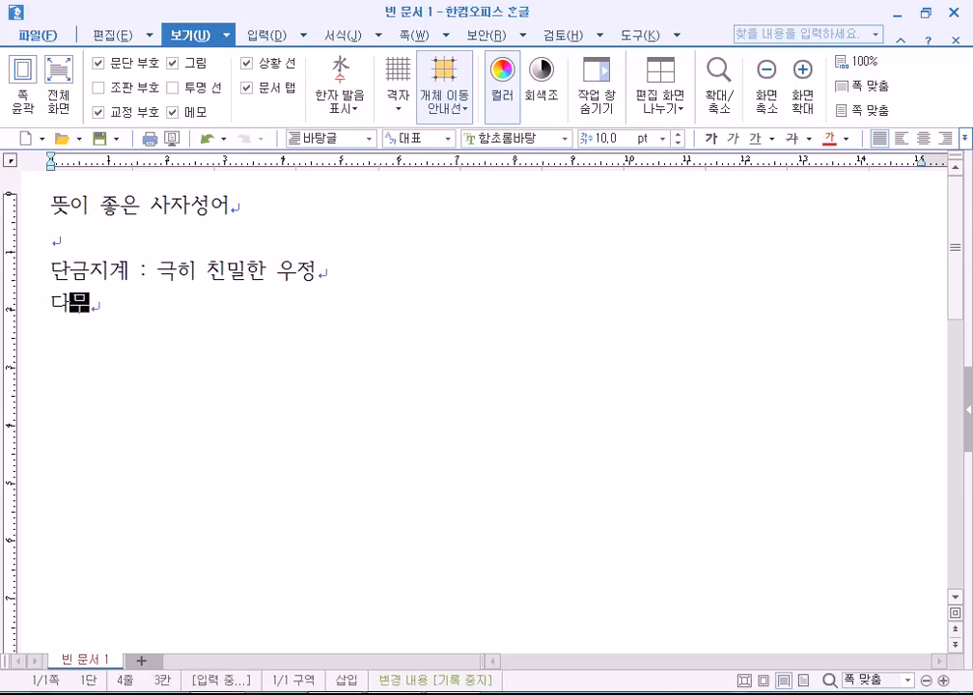
{"action": "type", "text": ":"}
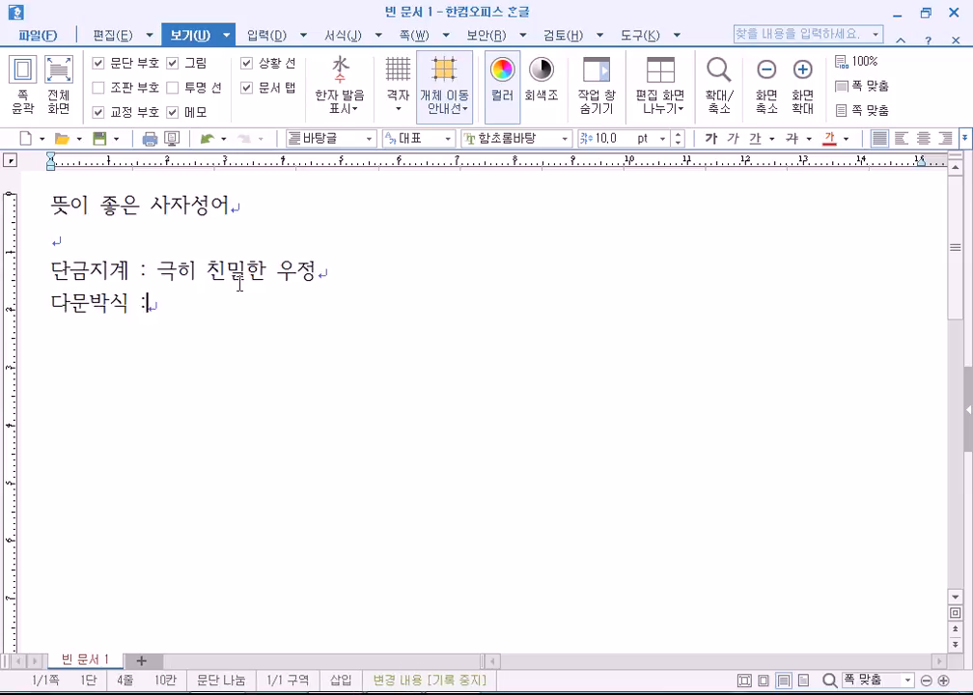
{"action": "type", "text": " 견문ㅇㅣ 넓고 "}
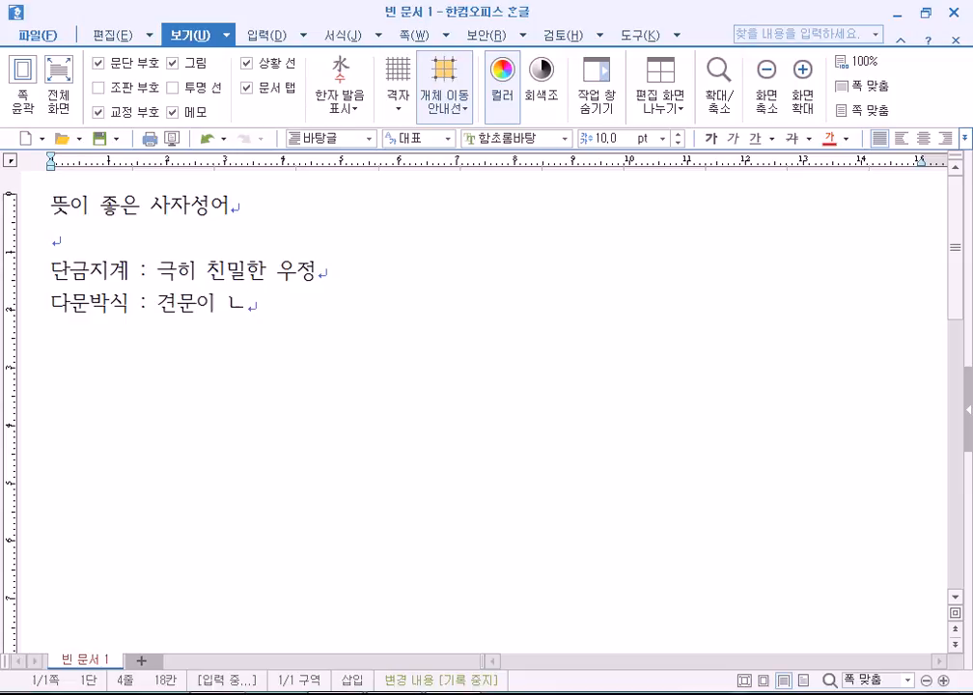
{"action": "type", "text": "학식이 풍"}
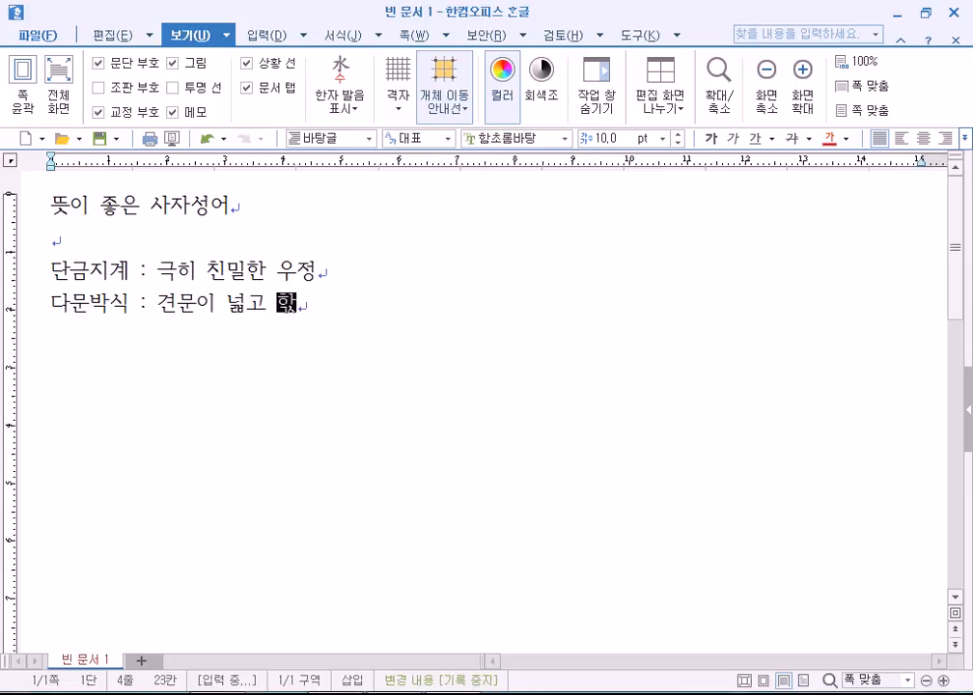
{"action": "type", "text": "부한 것"}
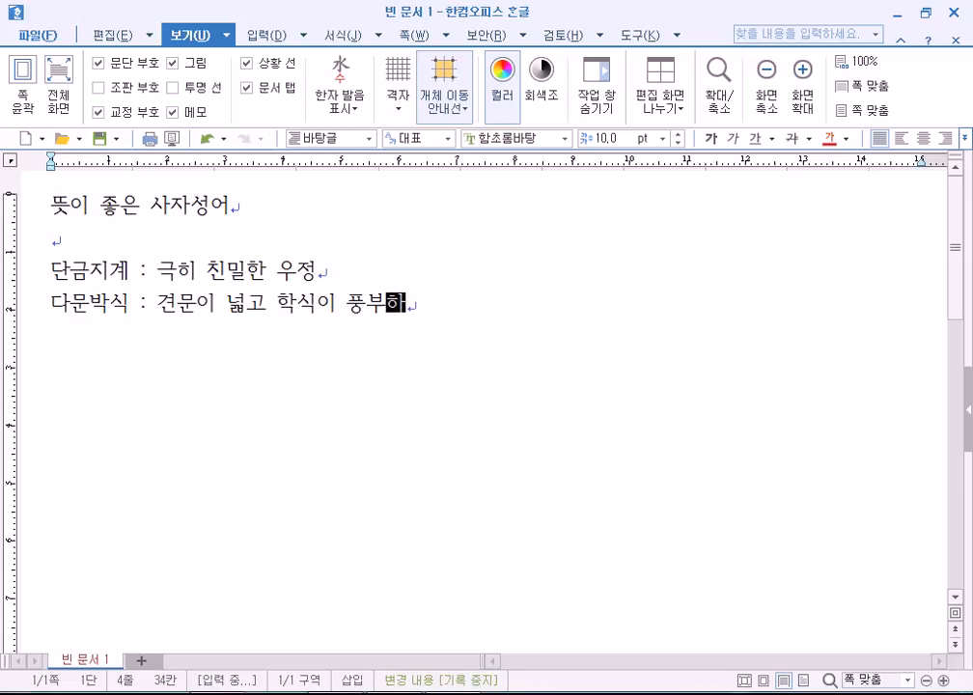
{"action": "type", "text": " 박학ㄷ"}
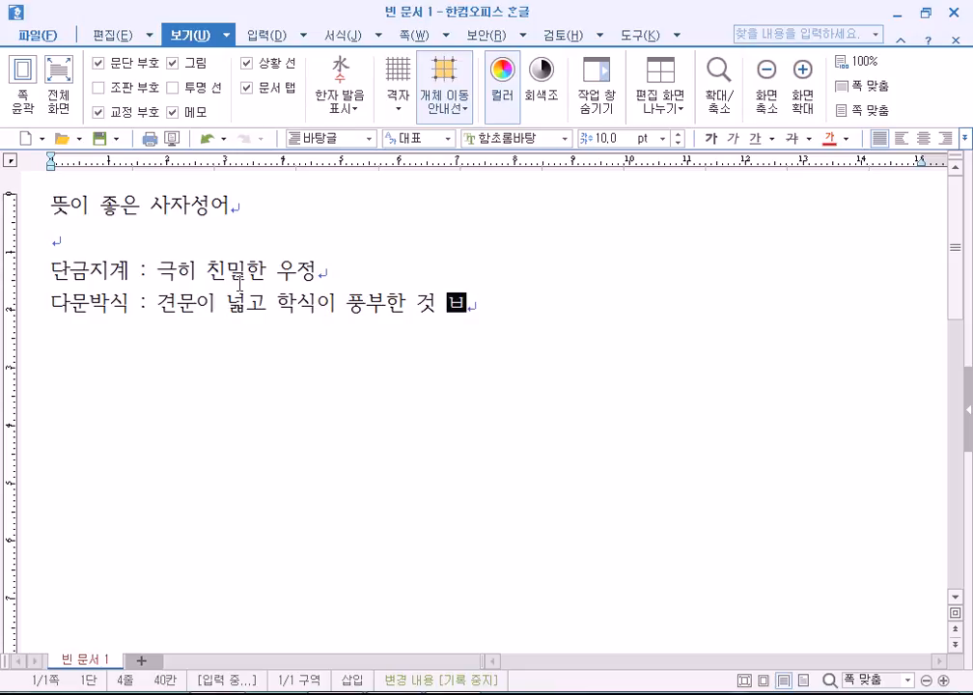
{"action": "type", "text": "ㅏ식"}
{"action": "key", "text": "Return"}
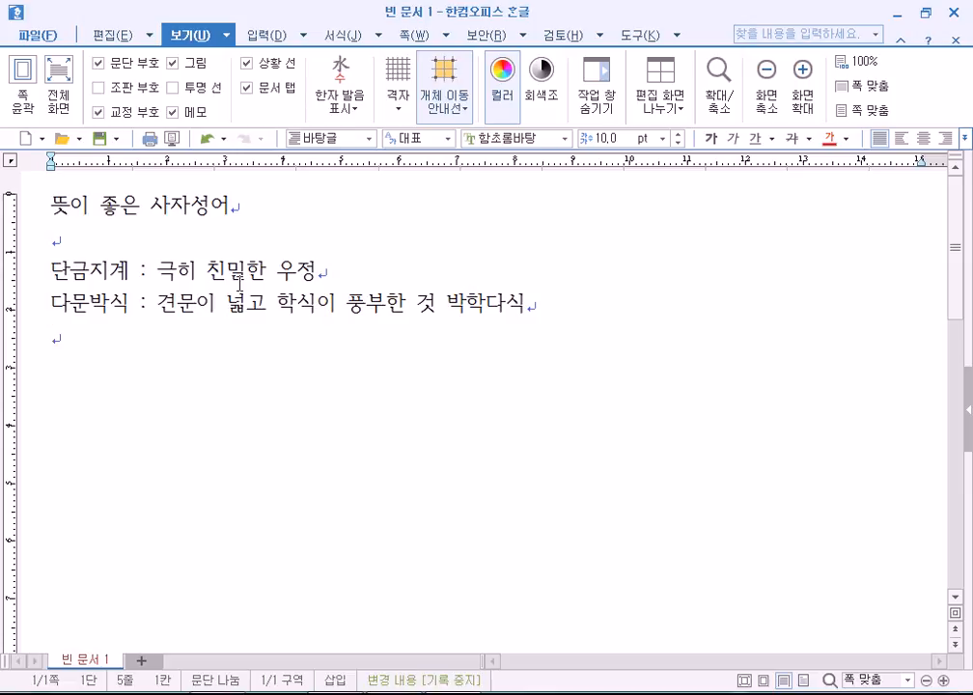
Type '만면춘풍 : 온 얼굴에 가득히 웃음을 띠는 것을 뜻하는 말', then select all lines.
{"action": "type", "text": "만면추"}
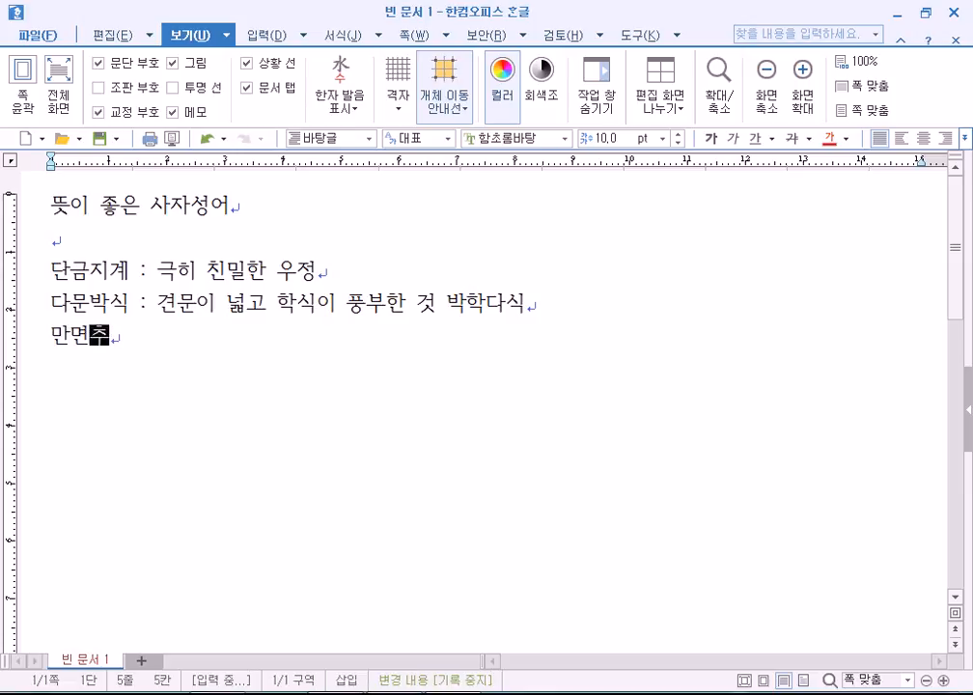
{"action": "type", "text": "춘풍 : "}
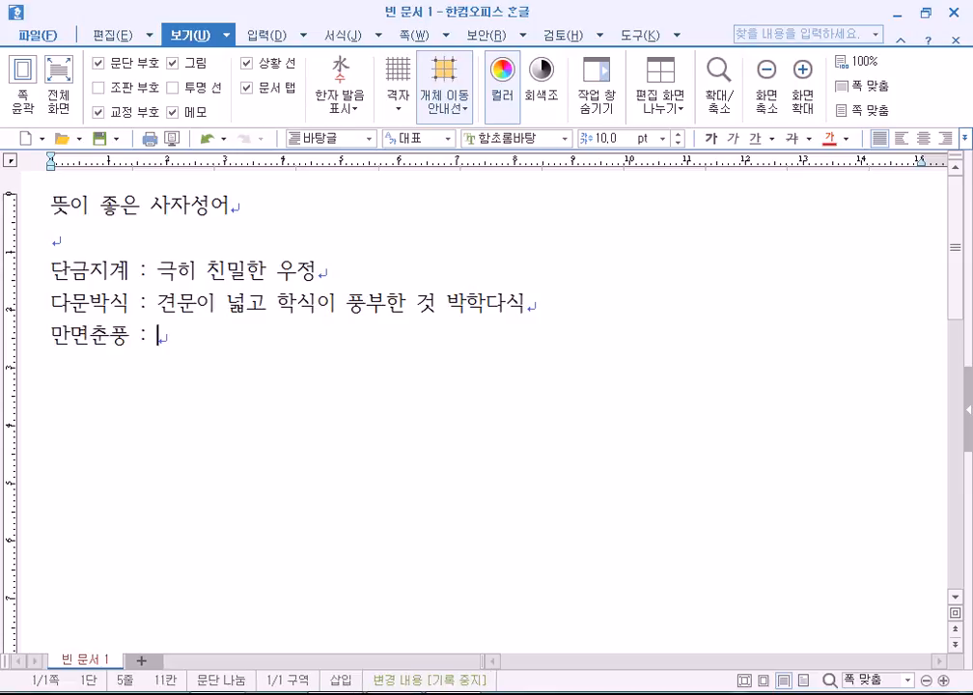
{"action": "type", "text": "오 ㄴㅇ"}
{"action": "key", "text": "BackSpace"}
{"action": "key", "text": "BackSpace"}
{"action": "key", "text": "BackSpace"}
{"action": "type", "text": "ㄴ 얼구"}
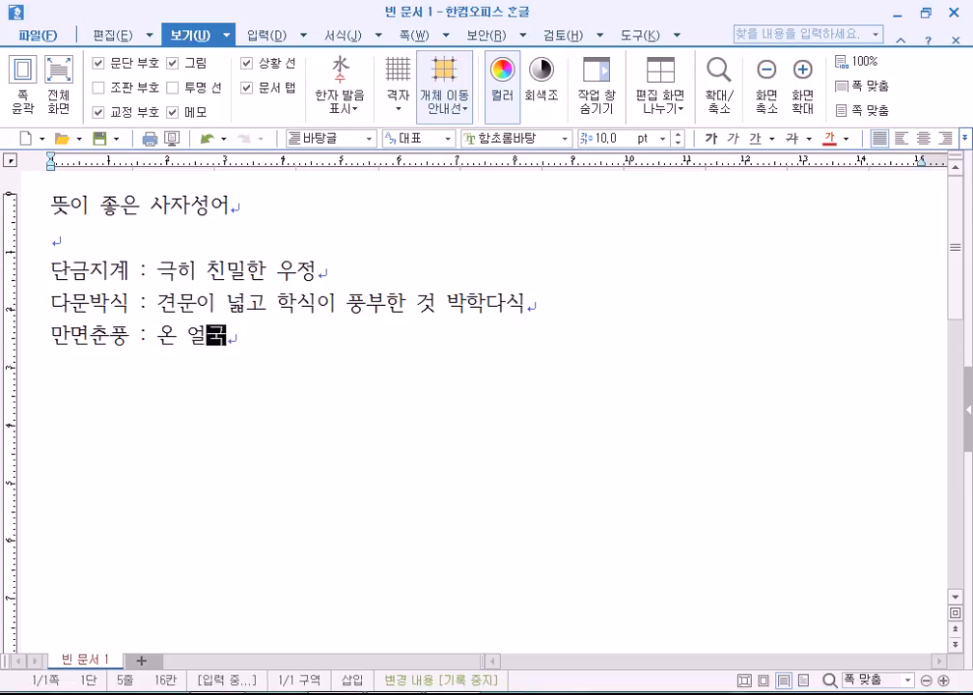
{"action": "type", "text": "ㄹ에 "}
{"action": "type", "text": "가득히 웃음"}
{"action": "type", "text": "을 띠는 것으"}
{"action": "type", "text": "ㄹ 뜻하는 말"}
{"action": "key", "text": "Return"}
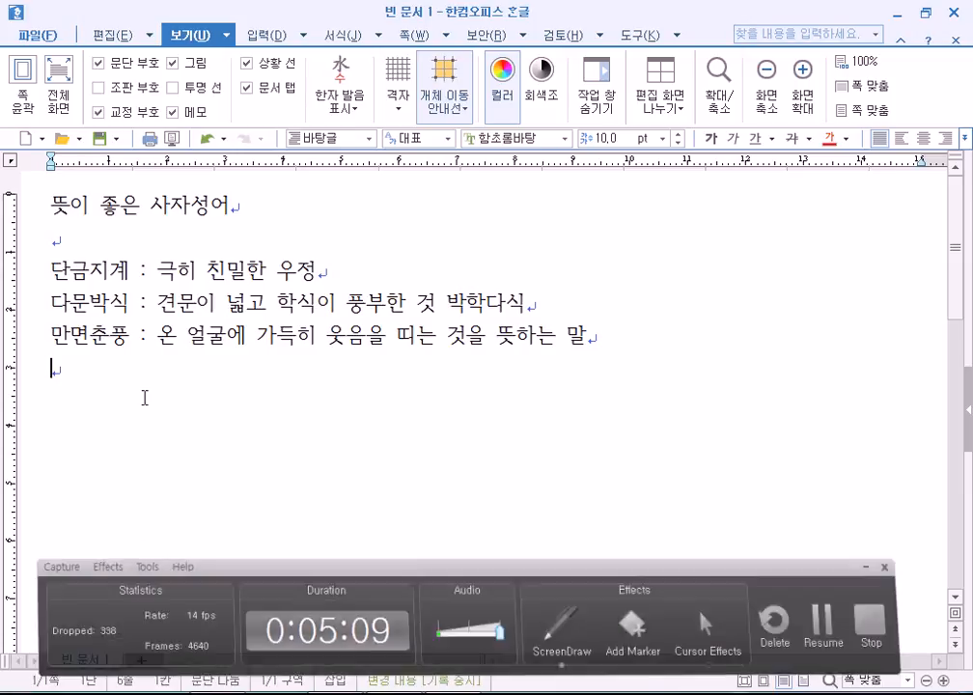
{"action": "left_click_drag", "start_coordinate": [29, 200], "coordinate": [28, 371]}
{"action": "left_click", "coordinate": [57, 388]}
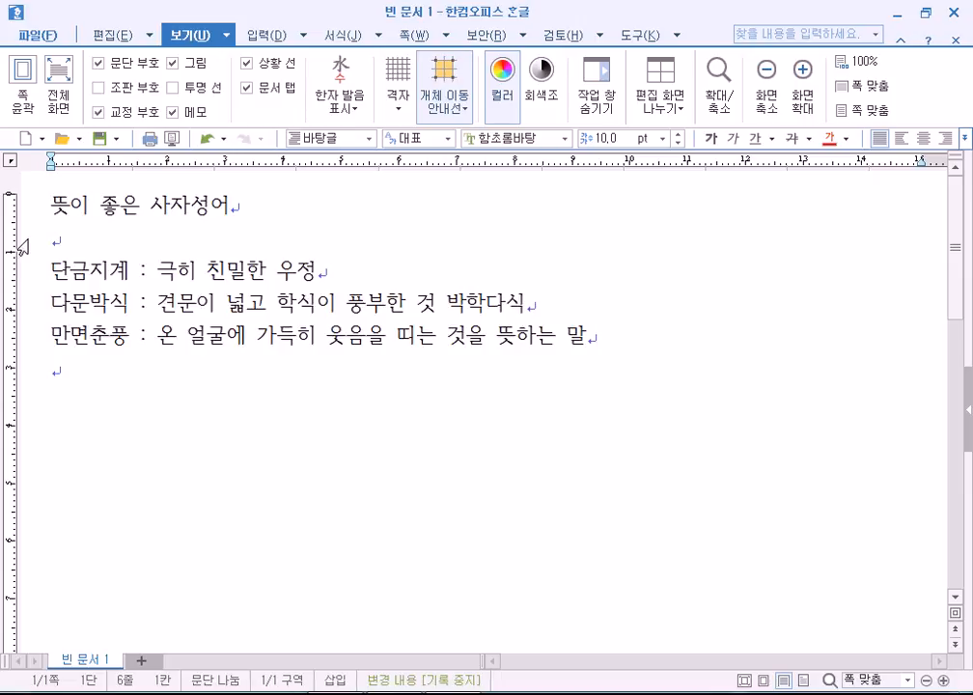
{"action": "left_click", "coordinate": [26, 207]}
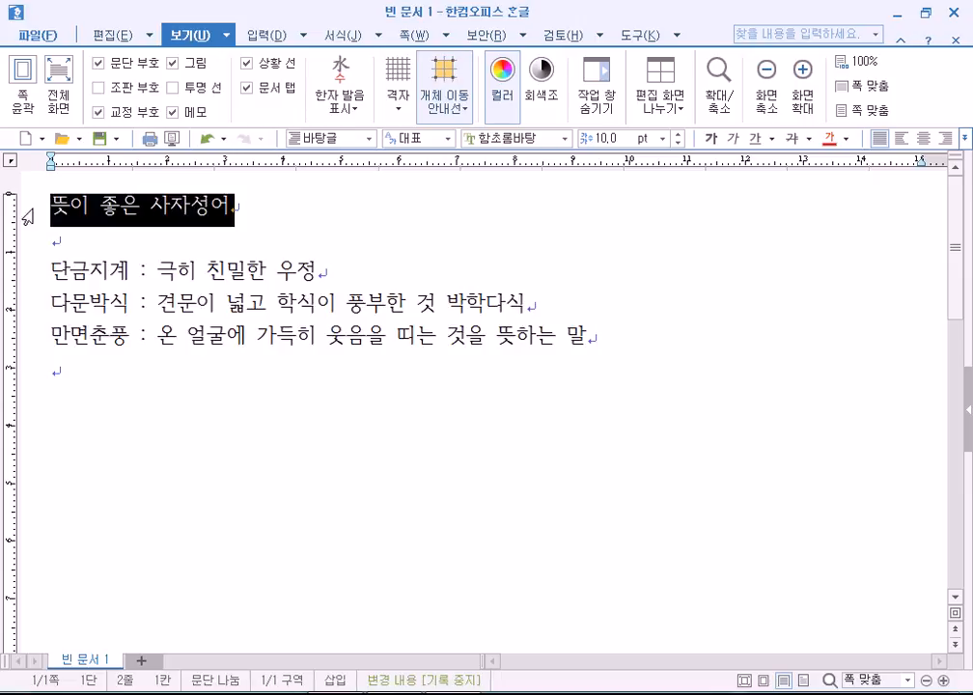
{"action": "left_click", "coordinate": [207, 207]}
{"action": "left_click", "coordinate": [27, 250]}
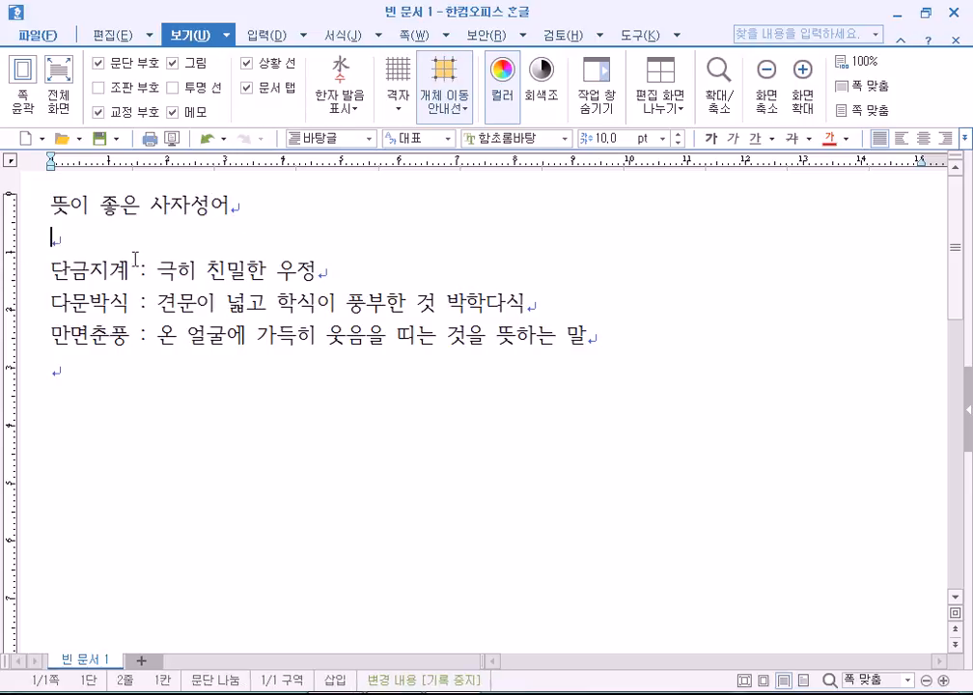
{"action": "key", "text": "Delete"}
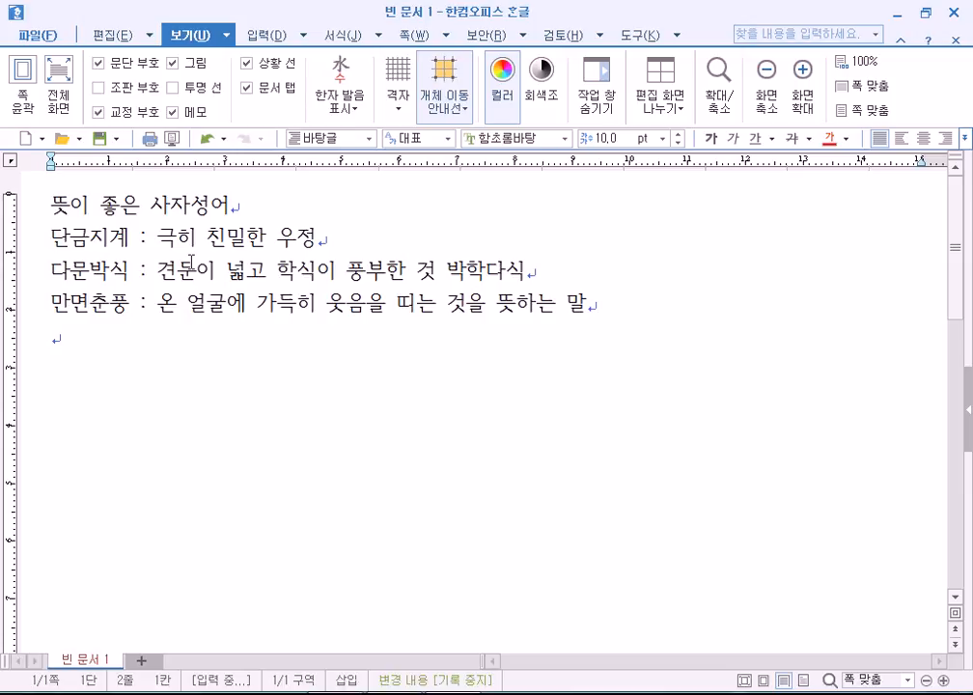
{"action": "key", "text": "Return"}
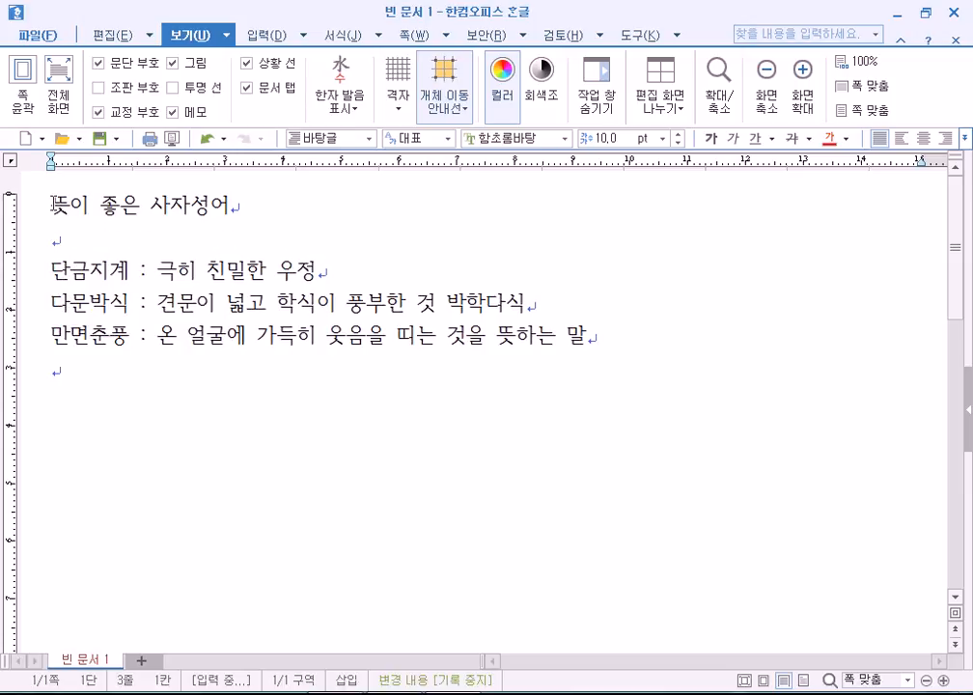
{"action": "left_click_drag", "start_coordinate": [48, 205], "coordinate": [235, 205]}
{"action": "left_click_drag", "start_coordinate": [34, 267], "coordinate": [41, 340]}
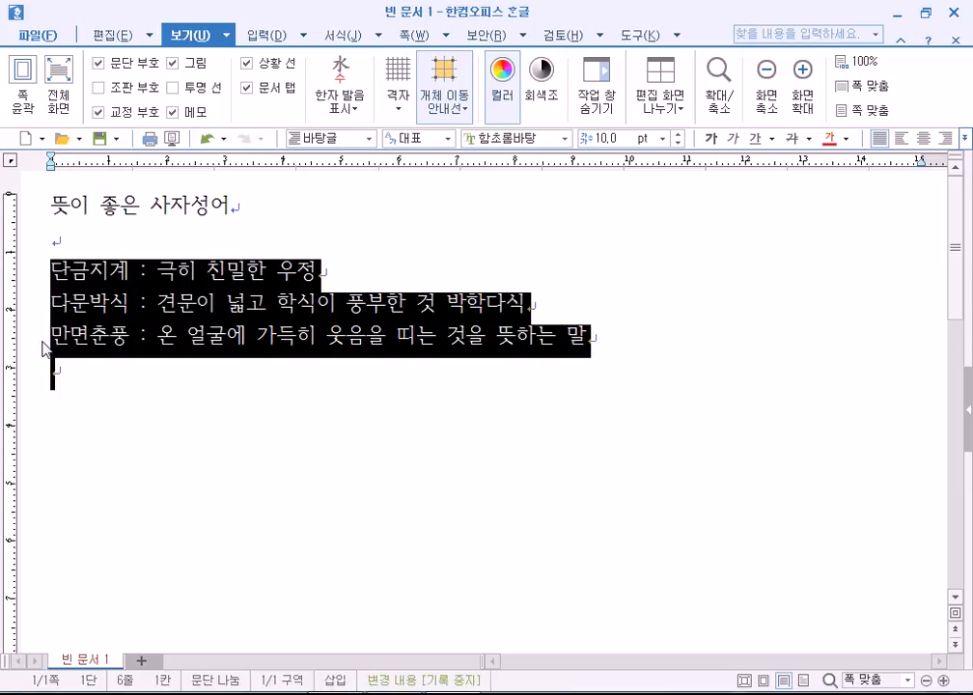
{"action": "left_click", "coordinate": [60, 241]}
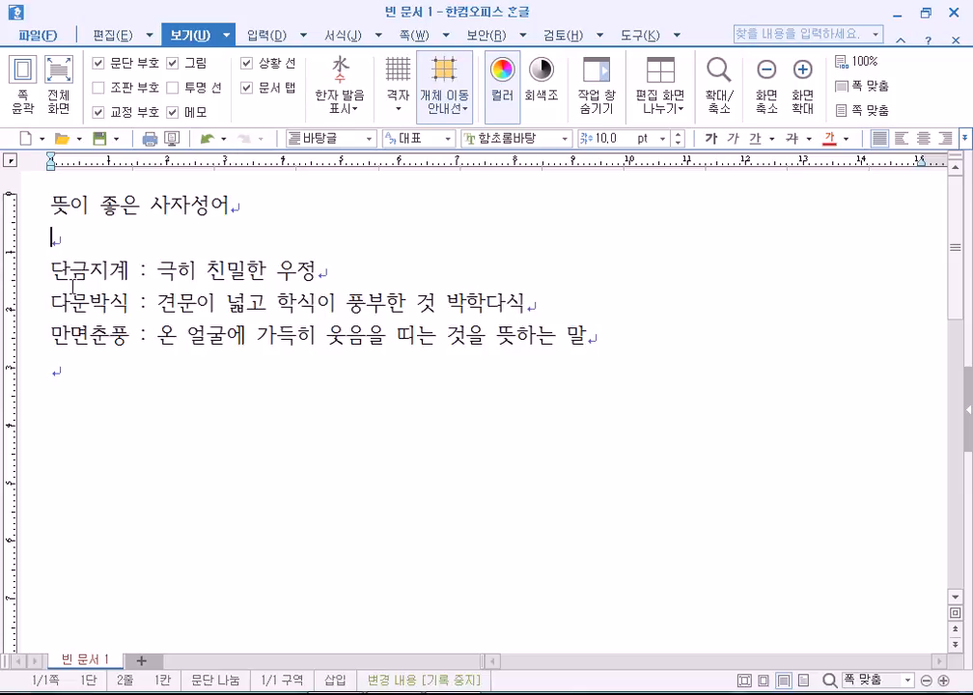
{"action": "left_click", "coordinate": [141, 270]}
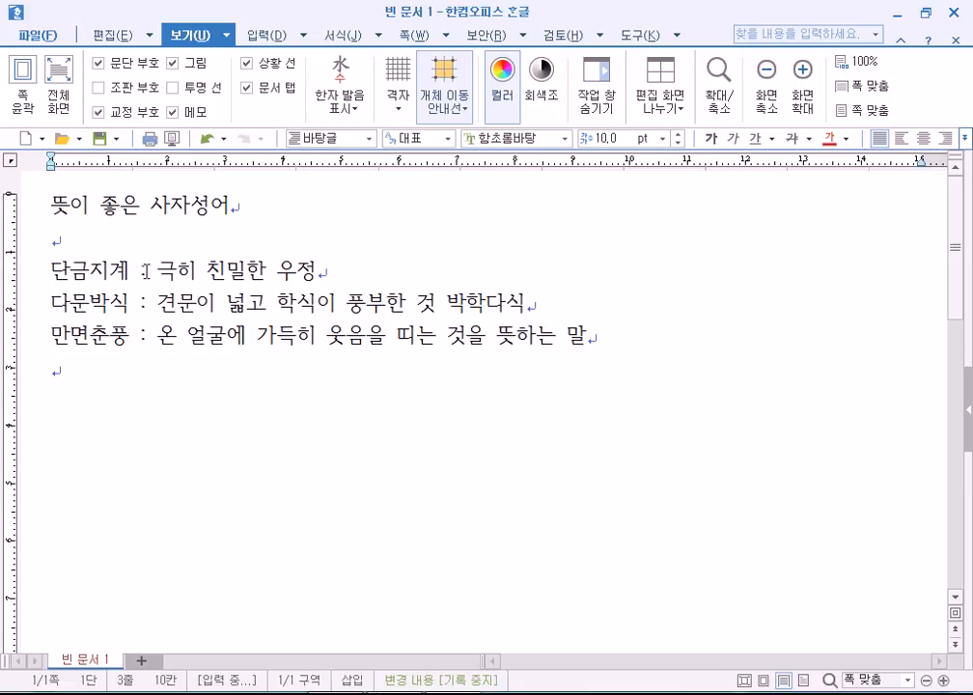
{"action": "left_click", "coordinate": [134, 359]}
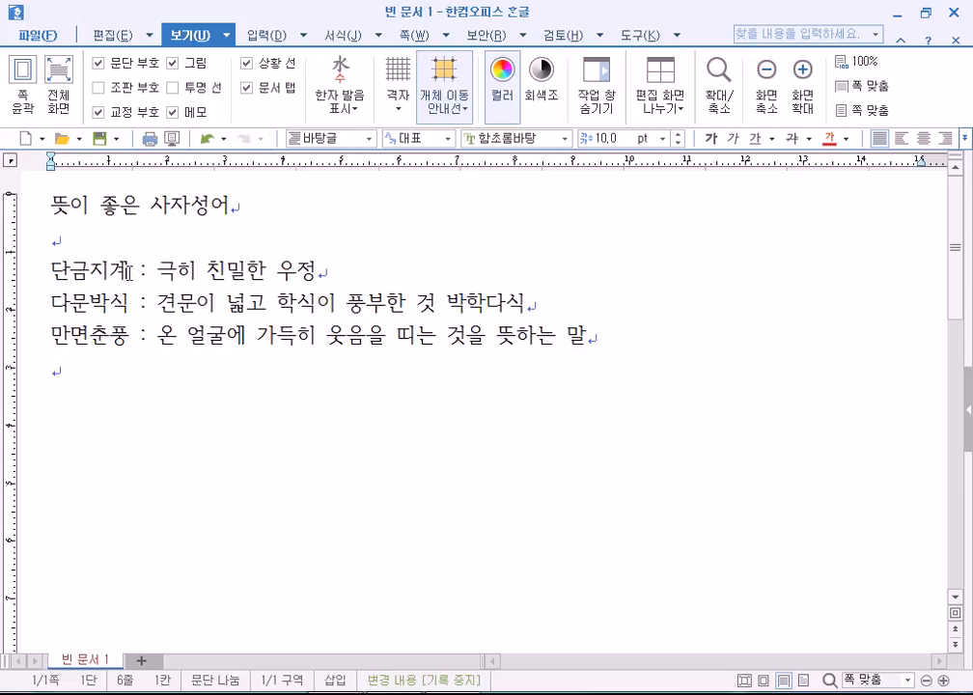
{"action": "left_click_drag", "start_coordinate": [132, 275], "coordinate": [68, 275]}
{"action": "left_click_drag", "start_coordinate": [158, 275], "coordinate": [263, 273]}
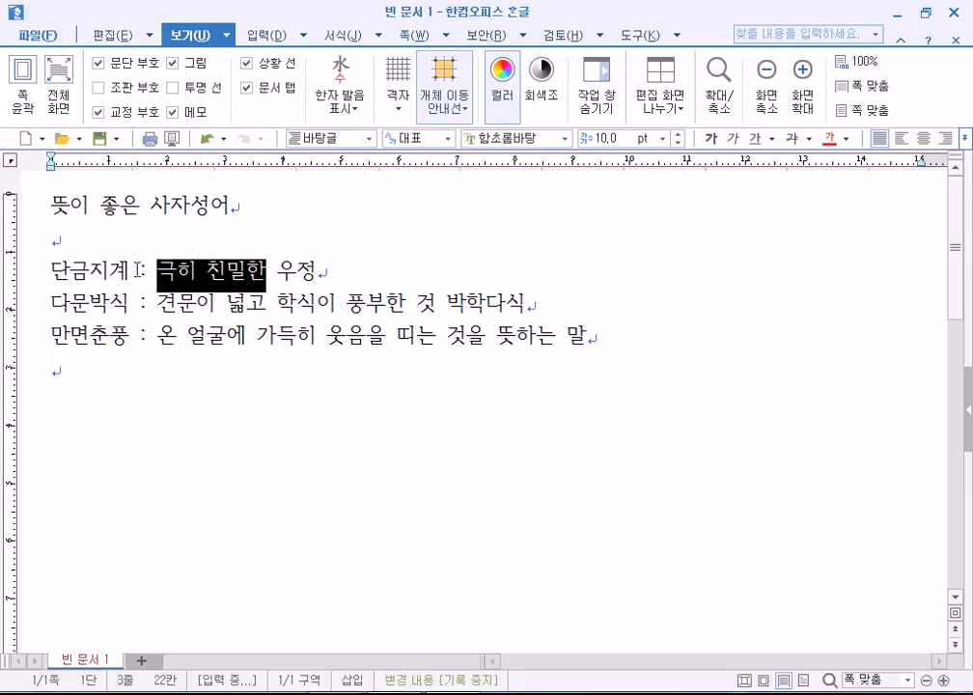
{"action": "left_click", "coordinate": [164, 368]}
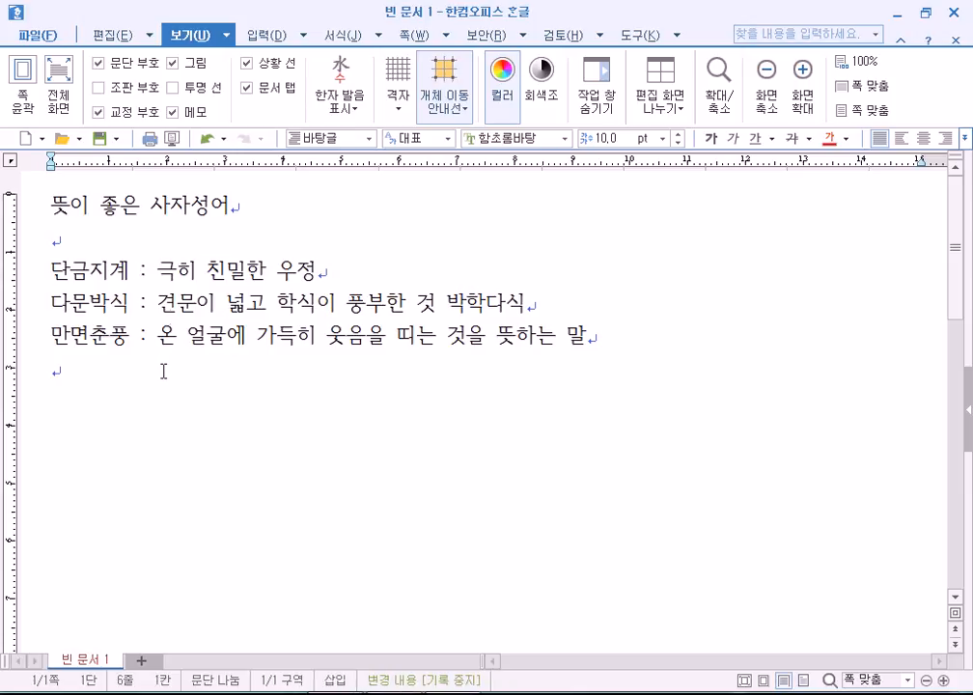
{"action": "left_click", "coordinate": [142, 274]}
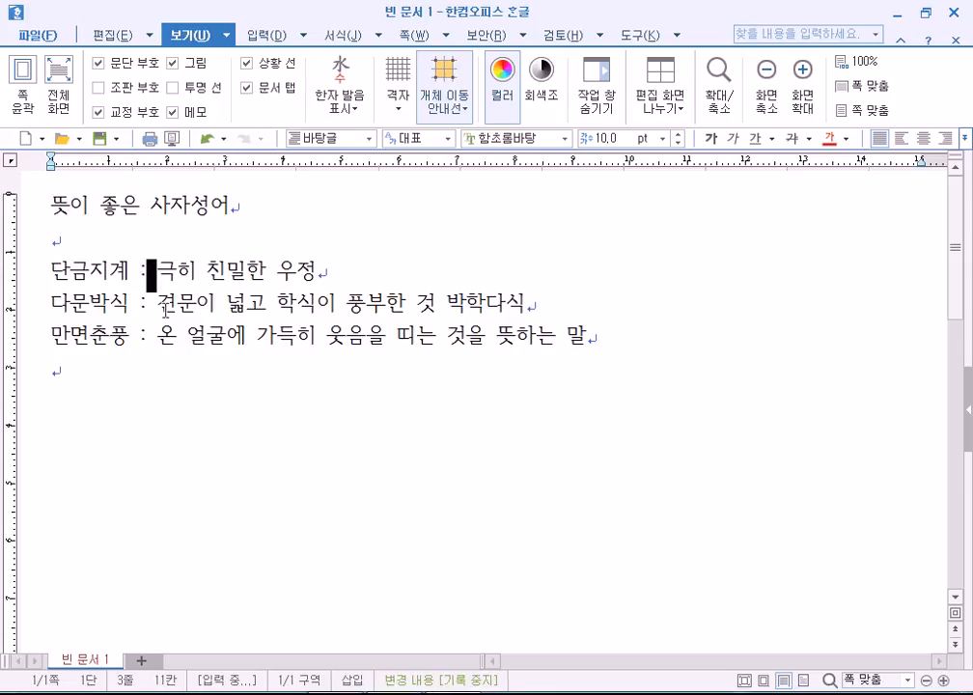
{"action": "left_click_drag", "start_coordinate": [131, 273], "coordinate": [158, 271]}
{"action": "left_click", "coordinate": [132, 274]}
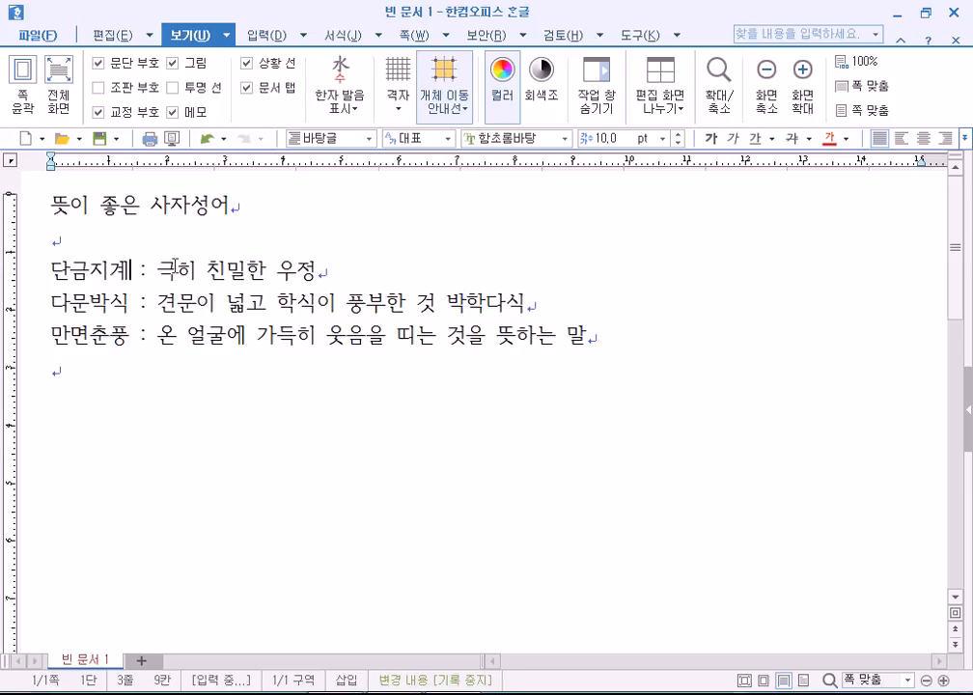
{"action": "key", "text": "Delete"}
{"action": "left_click", "coordinate": [136, 270]}
{"action": "key", "text": "Delete"}
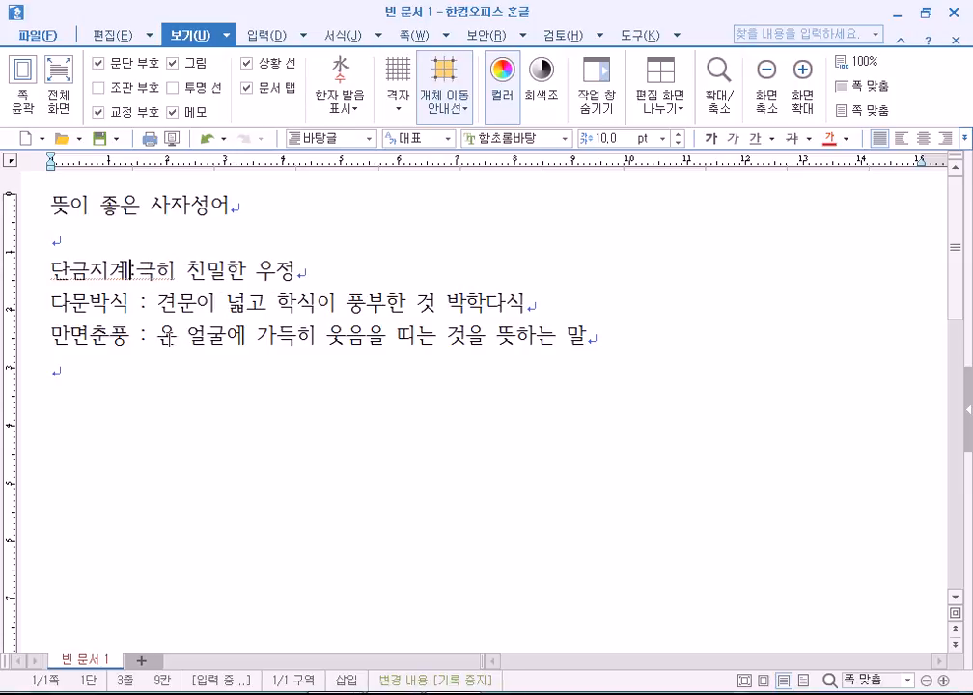
{"action": "key", "text": "Right"}
{"action": "key", "text": "Down"}
{"action": "key", "text": "Down"}
{"action": "key", "text": "Down"}
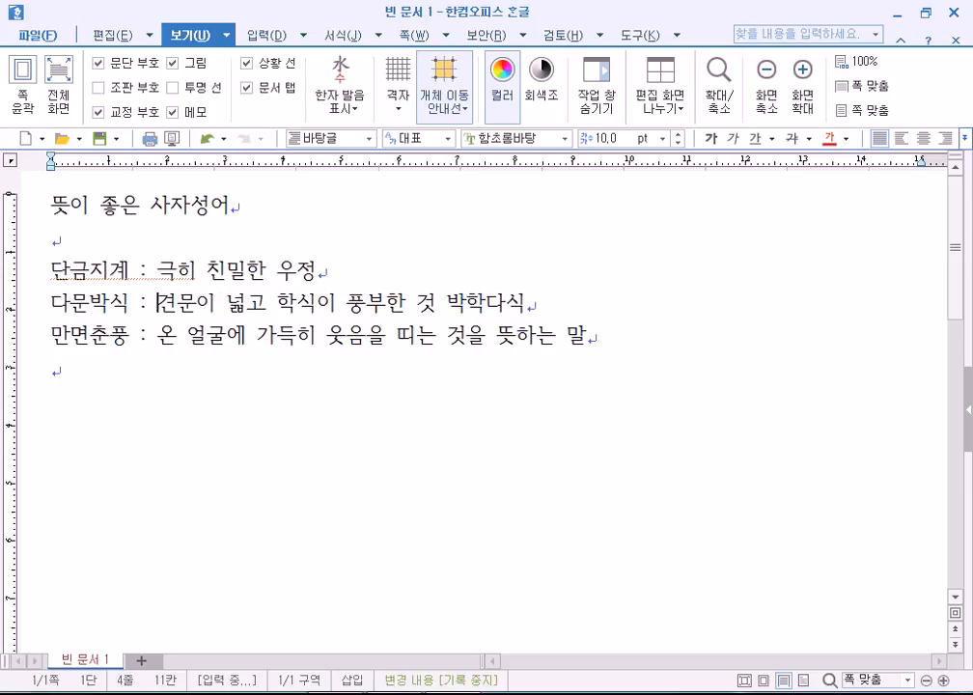
{"action": "key", "text": "Return"}
{"action": "type", "text": "1"}
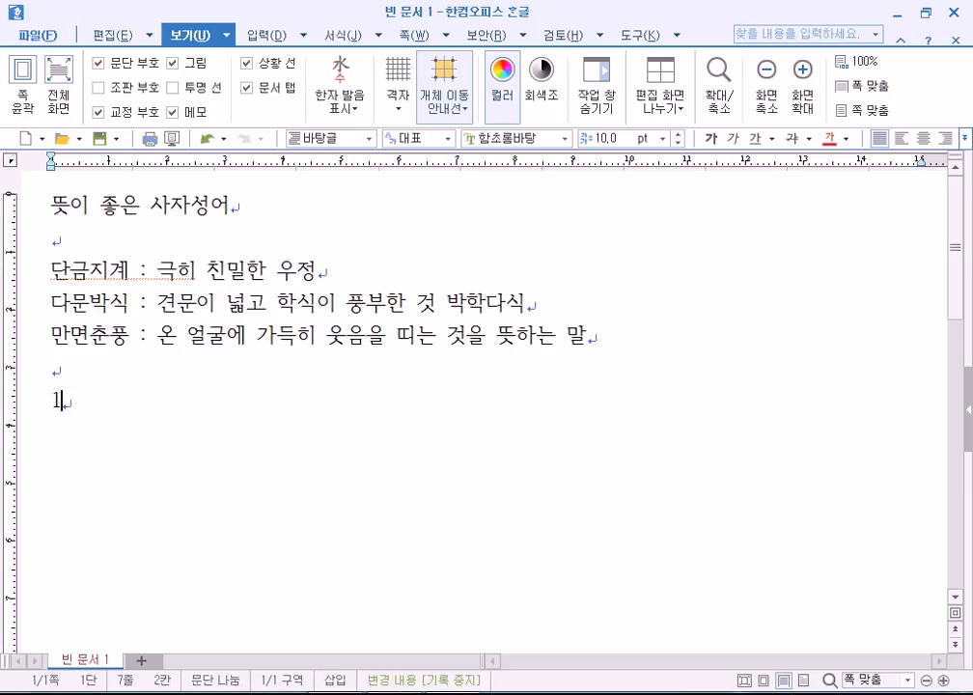
{"action": "type", "text": "5:30"}
{"action": "left_click_drag", "start_coordinate": [73, 402], "coordinate": [79, 401]}
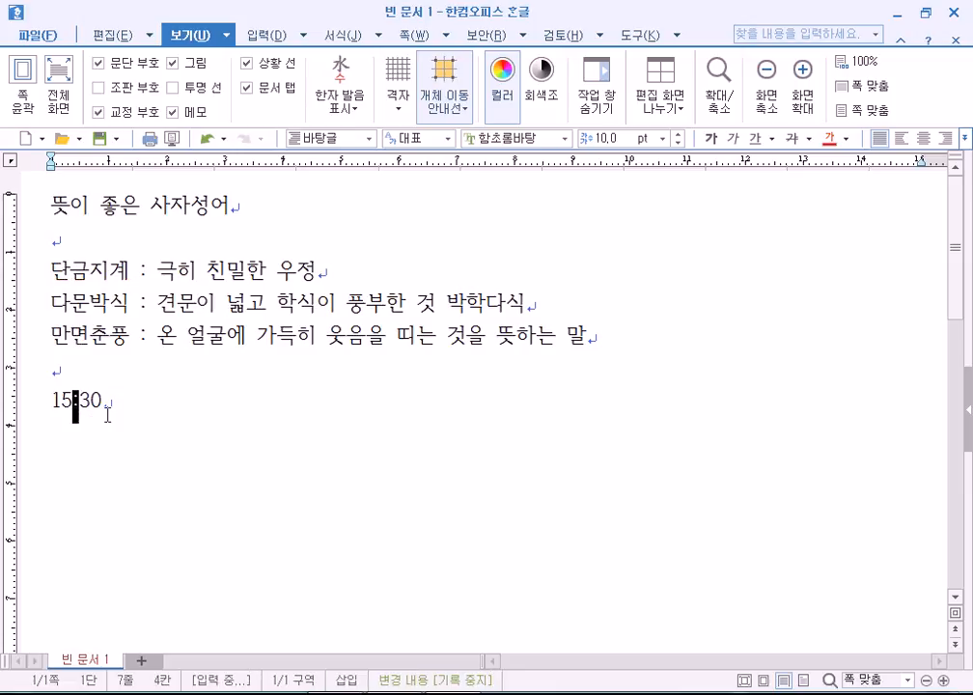
{"action": "left_click", "coordinate": [145, 403]}
{"action": "type", "text": ":"}
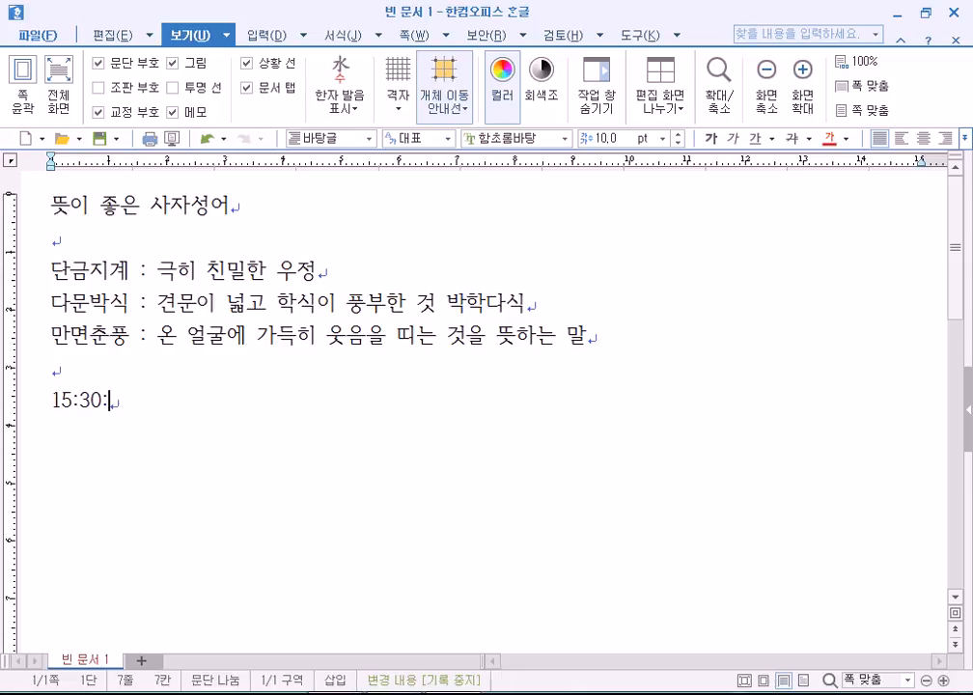
{"action": "type", "text": "40"}
{"action": "left_click_drag", "start_coordinate": [70, 403], "coordinate": [80, 403]}
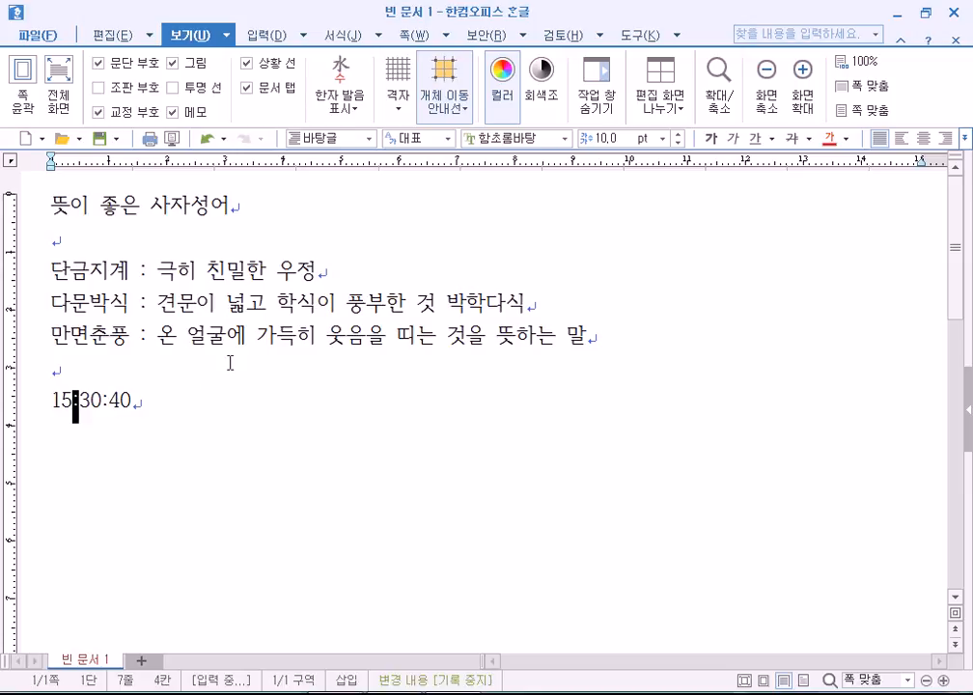
{"action": "left_click_drag", "start_coordinate": [129, 273], "coordinate": [155, 273]}
{"action": "left_click_drag", "start_coordinate": [131, 401], "coordinate": [48, 401]}
{"action": "key", "text": "Delete"}
{"action": "left_click_drag", "start_coordinate": [130, 273], "coordinate": [156, 274]}
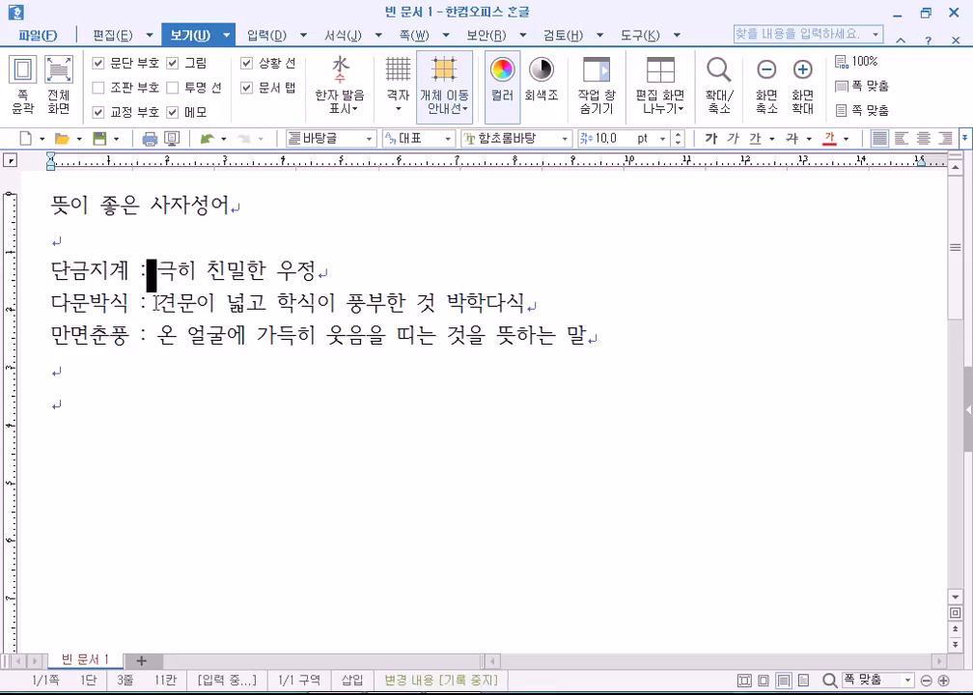
{"action": "left_click", "coordinate": [100, 395]}
{"action": "left_click", "coordinate": [83, 370]}
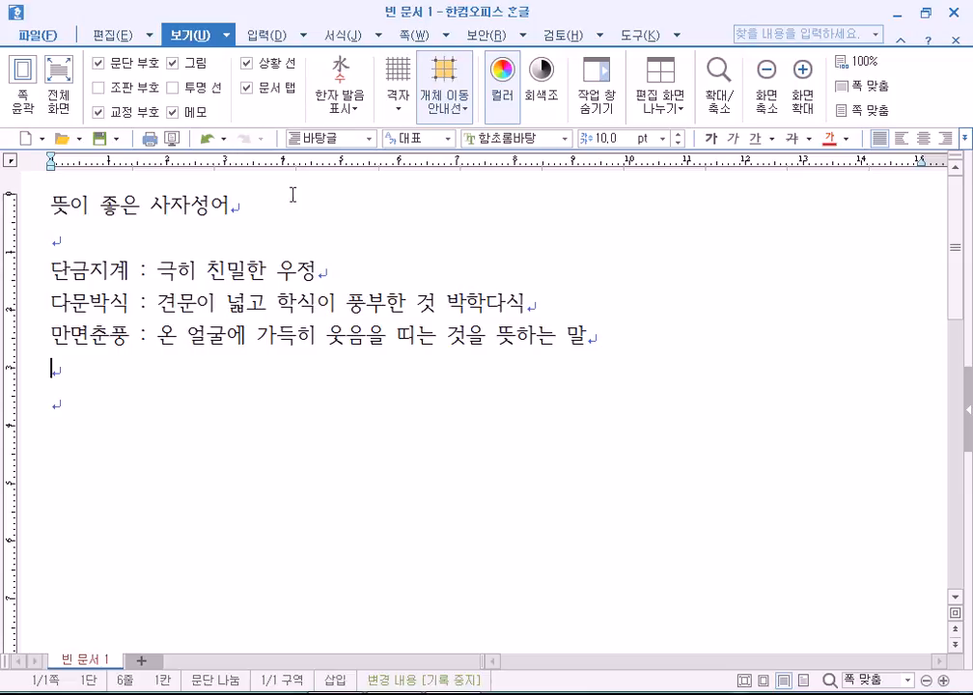
Edit the spaces around the 단금지계 colon, then place the caret at the heading start on the Insert tab.
{"action": "left_click", "coordinate": [135, 270]}
{"action": "key", "text": "BackSpace"}
{"action": "key", "text": "Delete"}
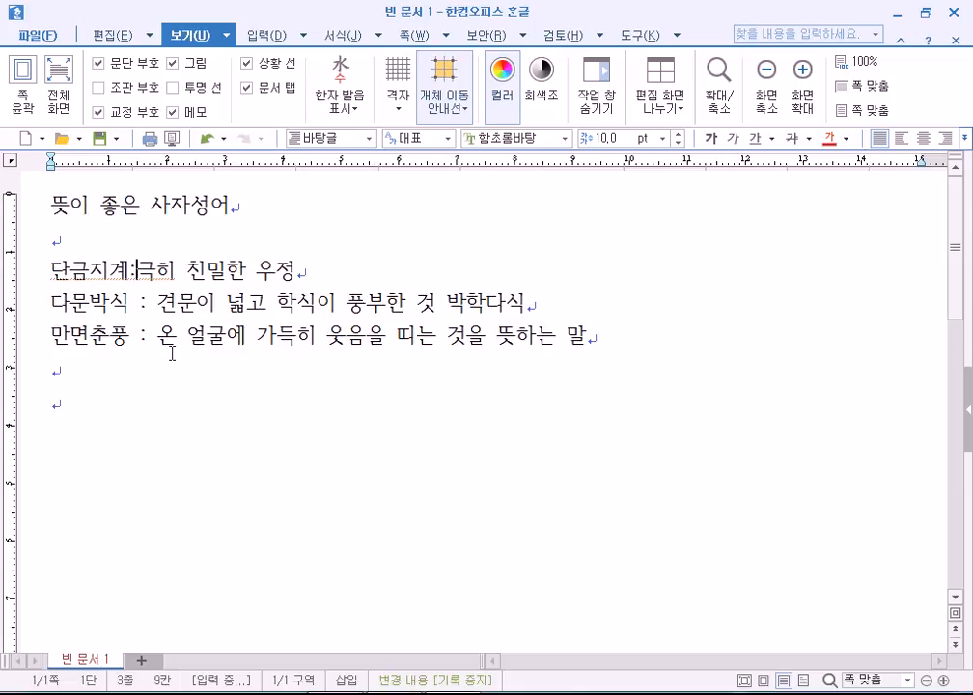
{"action": "left_click", "coordinate": [95, 394]}
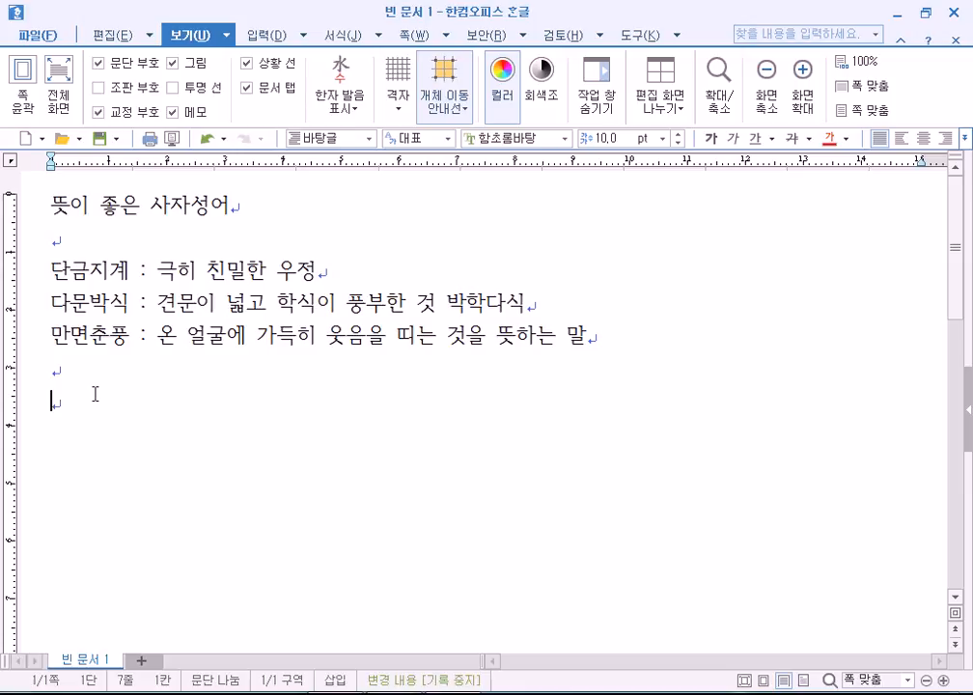
{"action": "left_click", "coordinate": [48, 206]}
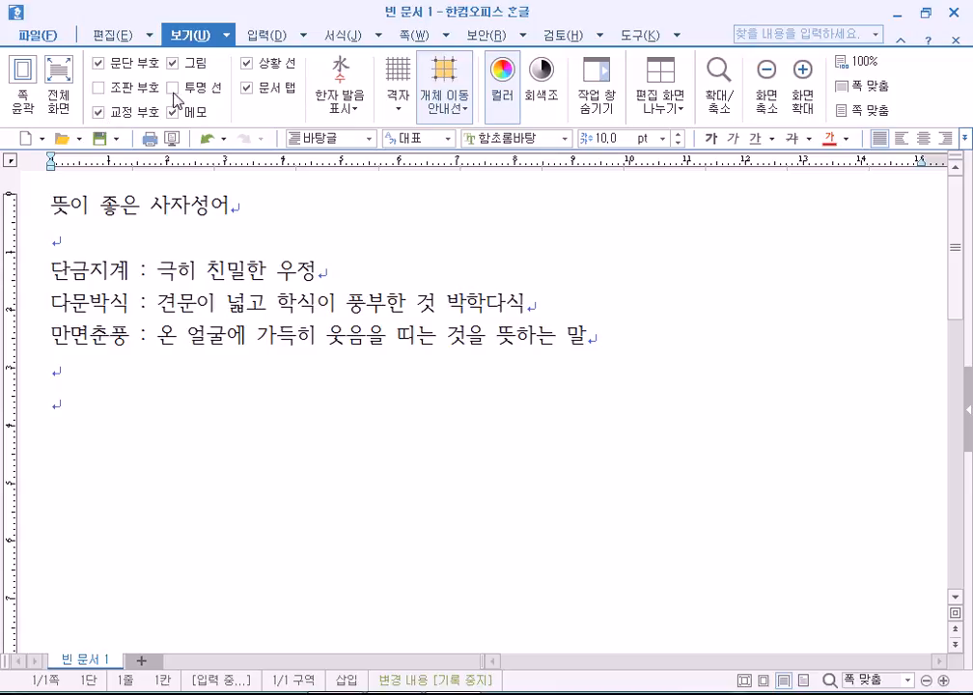
{"action": "left_click", "coordinate": [254, 37]}
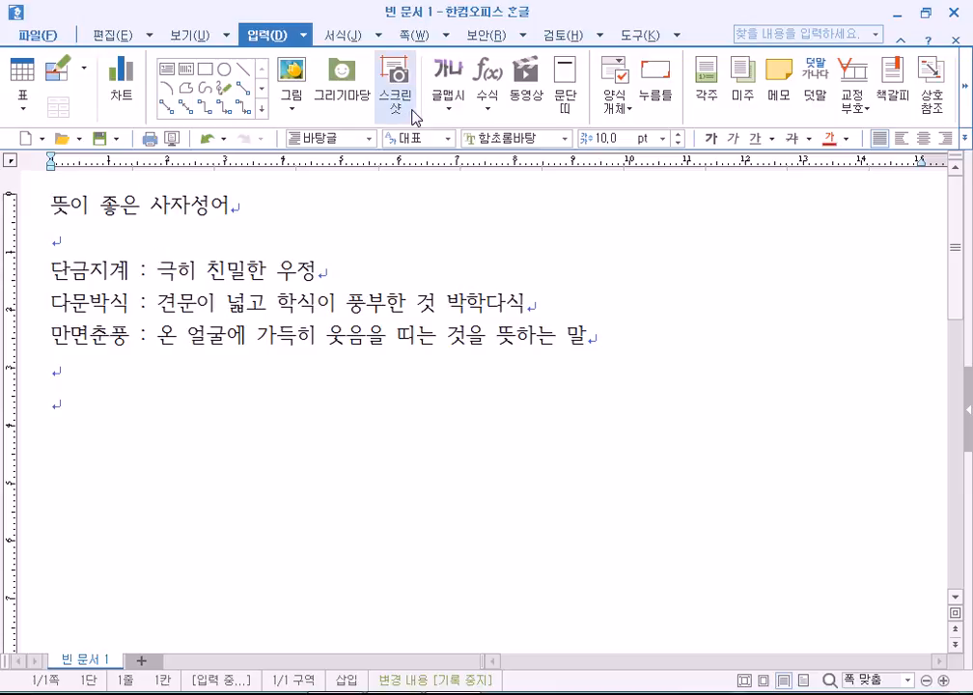
{"action": "left_click", "coordinate": [964, 85]}
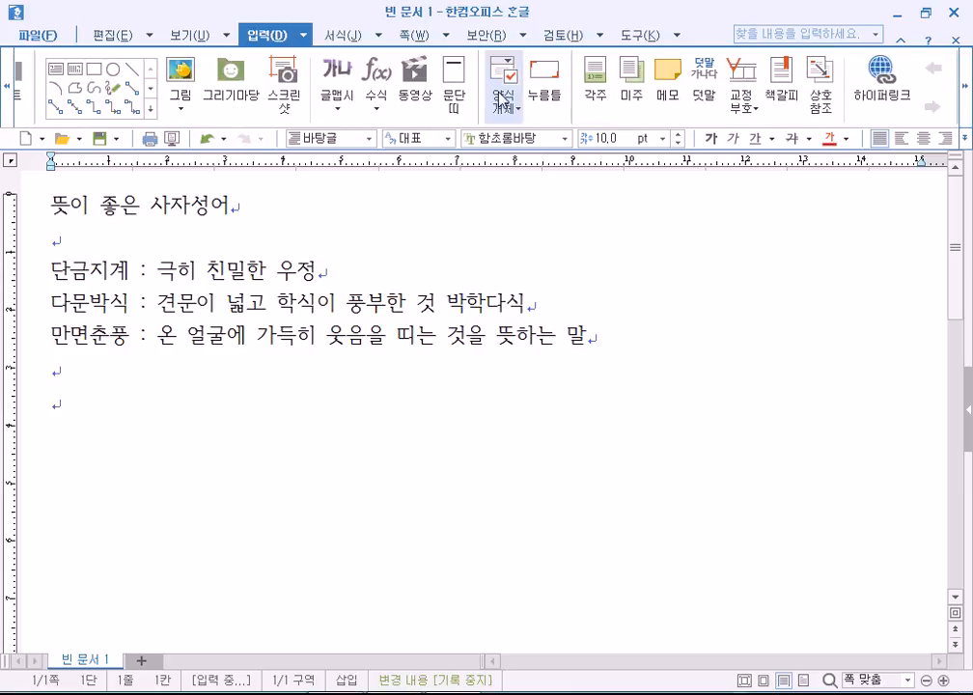
{"action": "left_click", "coordinate": [5, 89]}
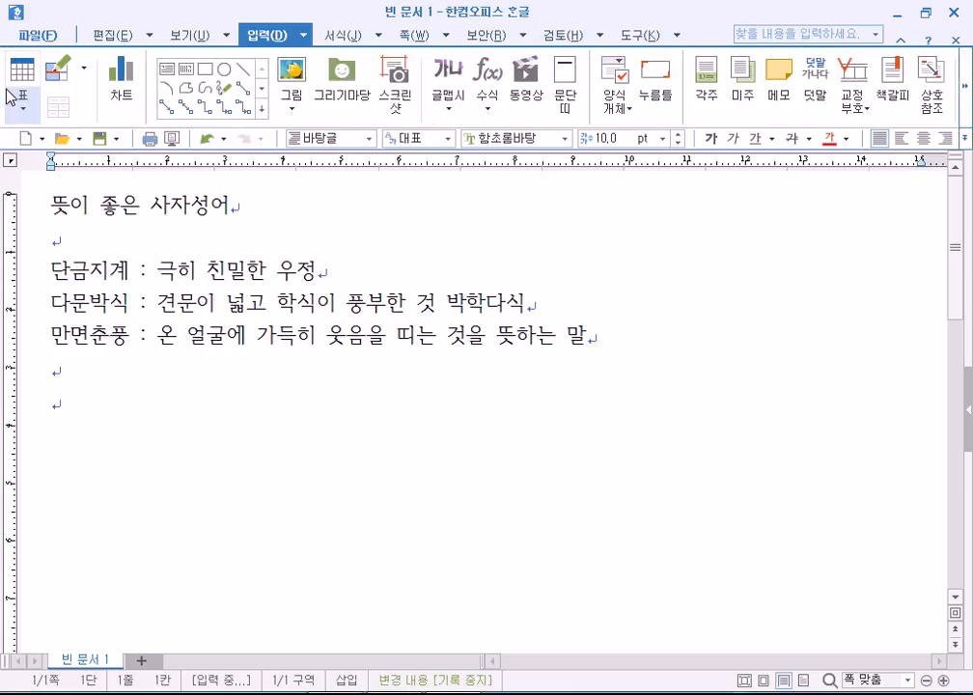
{"action": "left_click", "coordinate": [126, 40]}
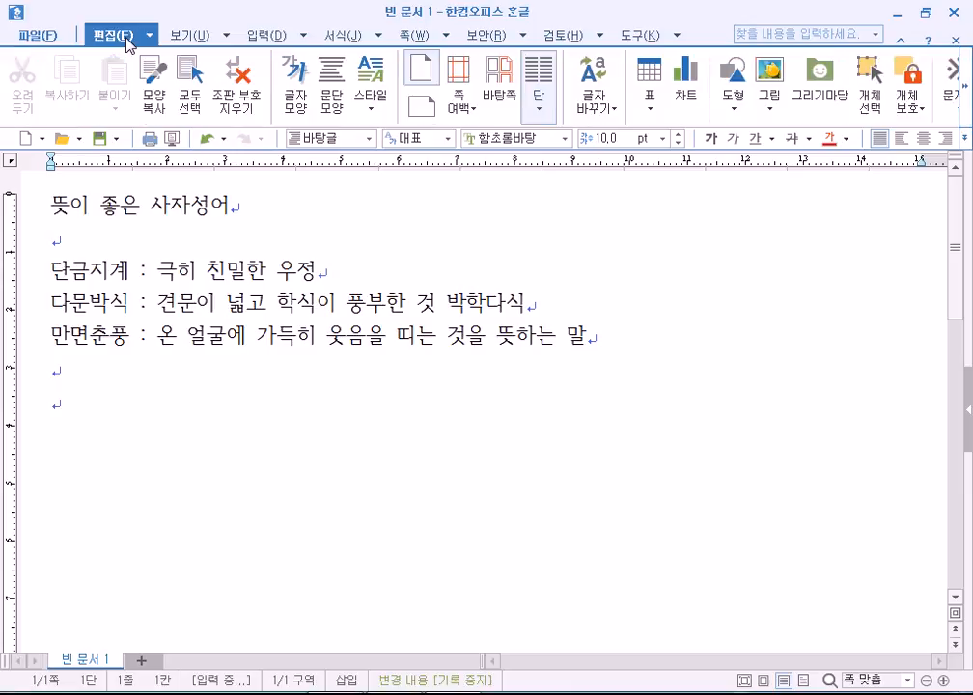
{"action": "left_click", "coordinate": [968, 104]}
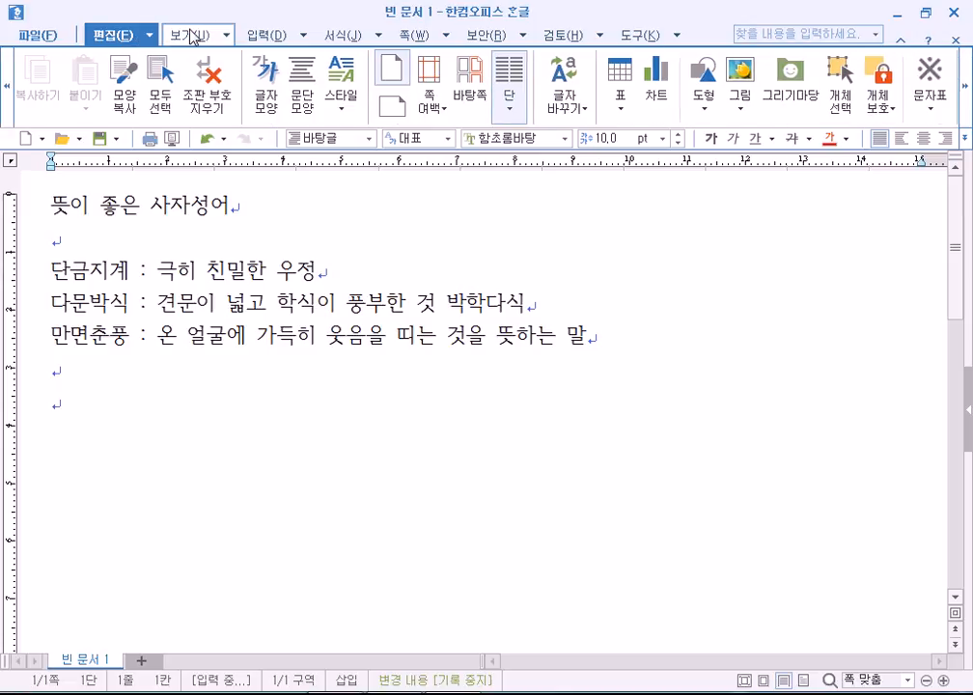
{"action": "left_click", "coordinate": [190, 35]}
{"action": "left_click", "coordinate": [289, 37]}
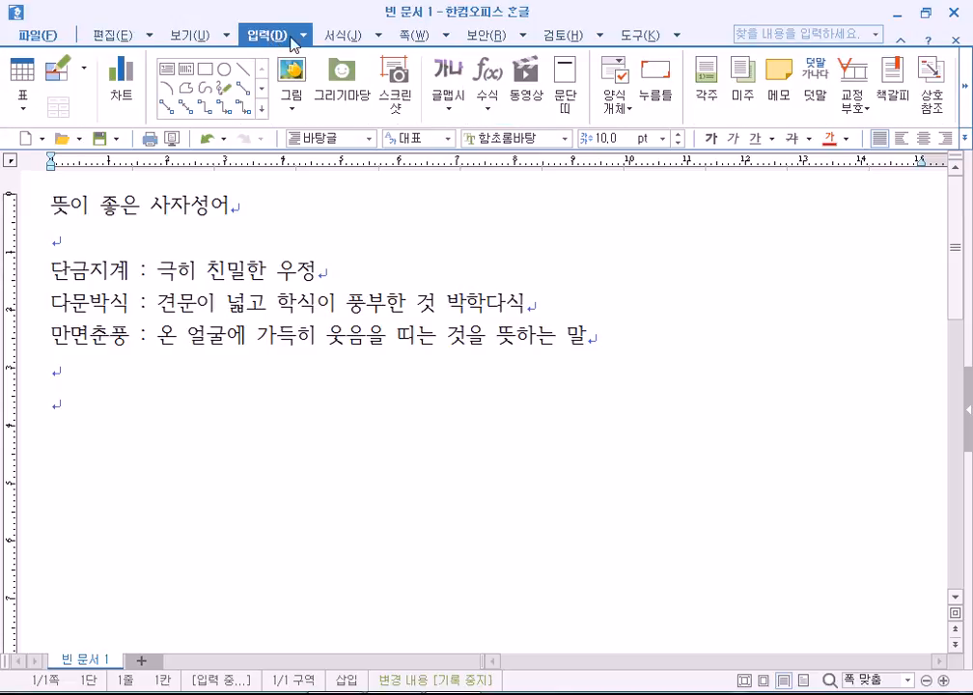
{"action": "left_click", "coordinate": [969, 108]}
{"action": "left_click", "coordinate": [969, 109]}
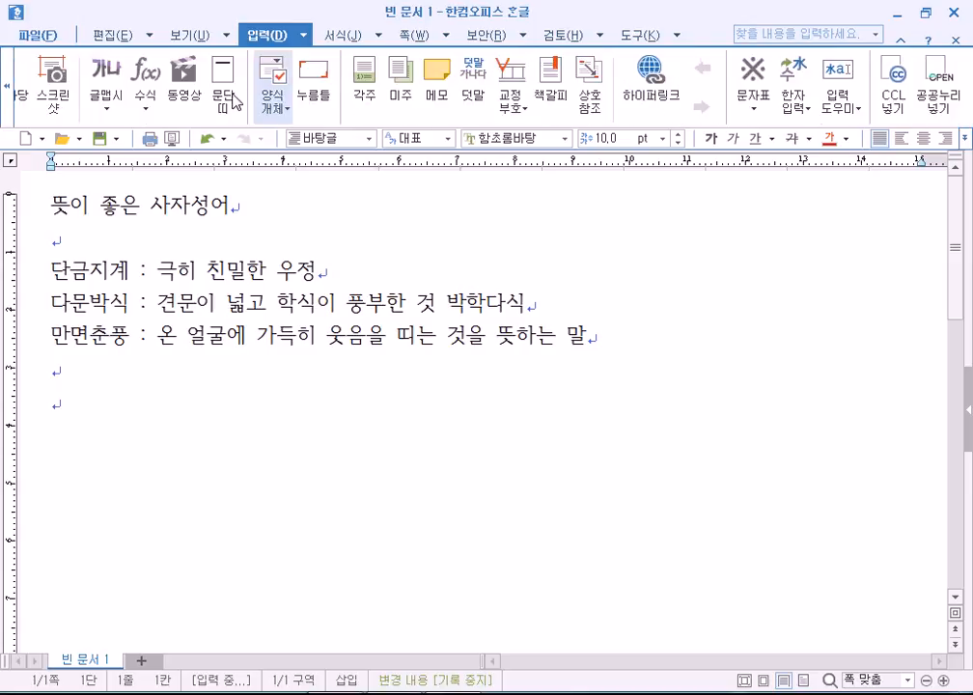
{"action": "left_click", "coordinate": [7, 97]}
{"action": "left_click", "coordinate": [8, 97]}
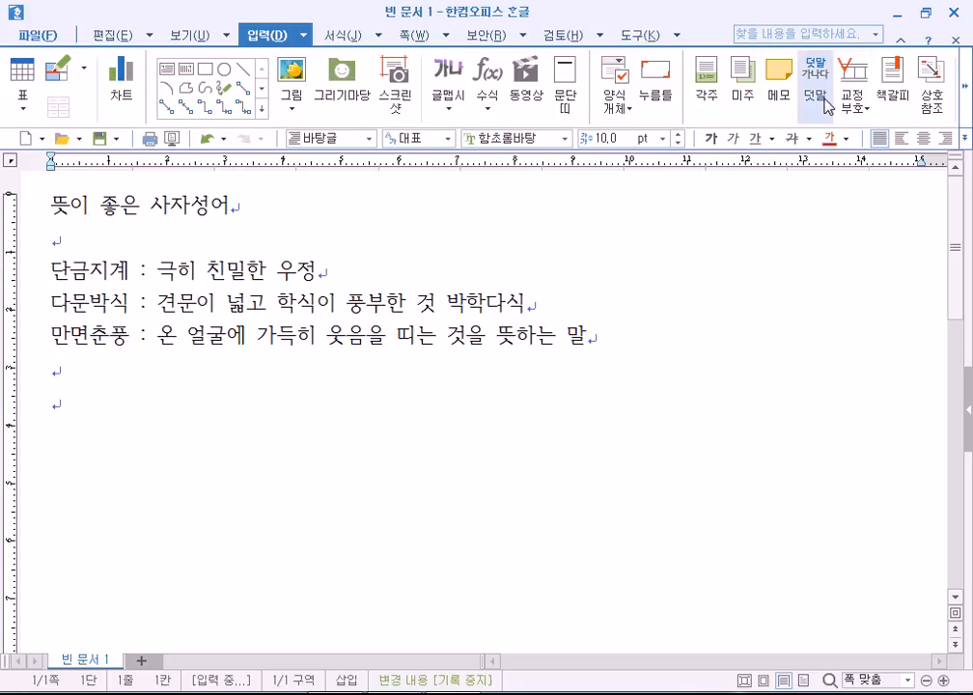
{"action": "left_click", "coordinate": [965, 87]}
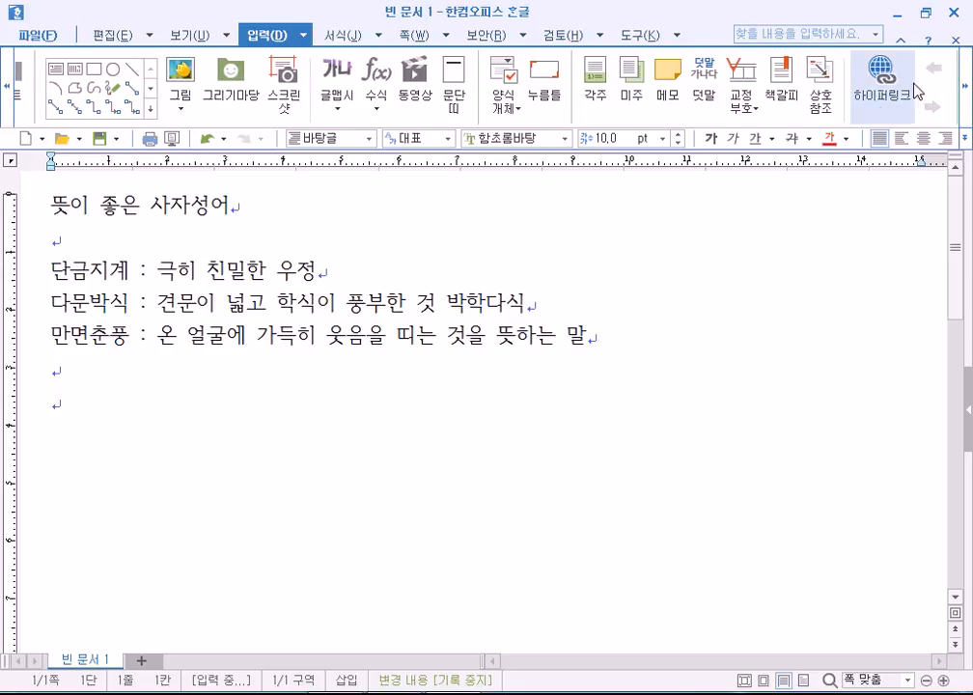
{"action": "left_click", "coordinate": [967, 101]}
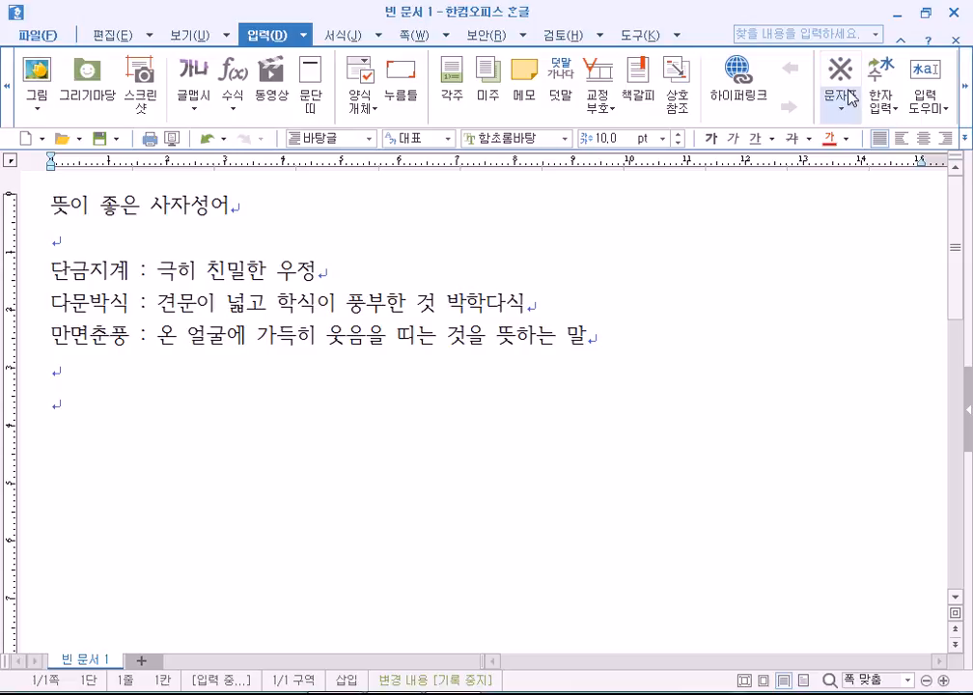
{"action": "left_click", "coordinate": [967, 85]}
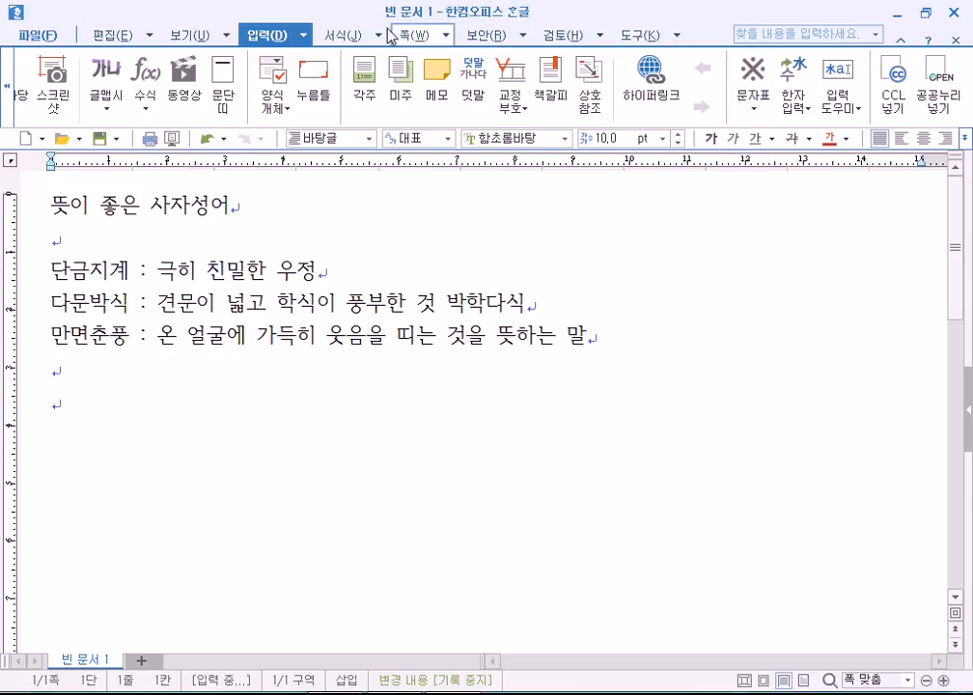
{"action": "left_click", "coordinate": [307, 41]}
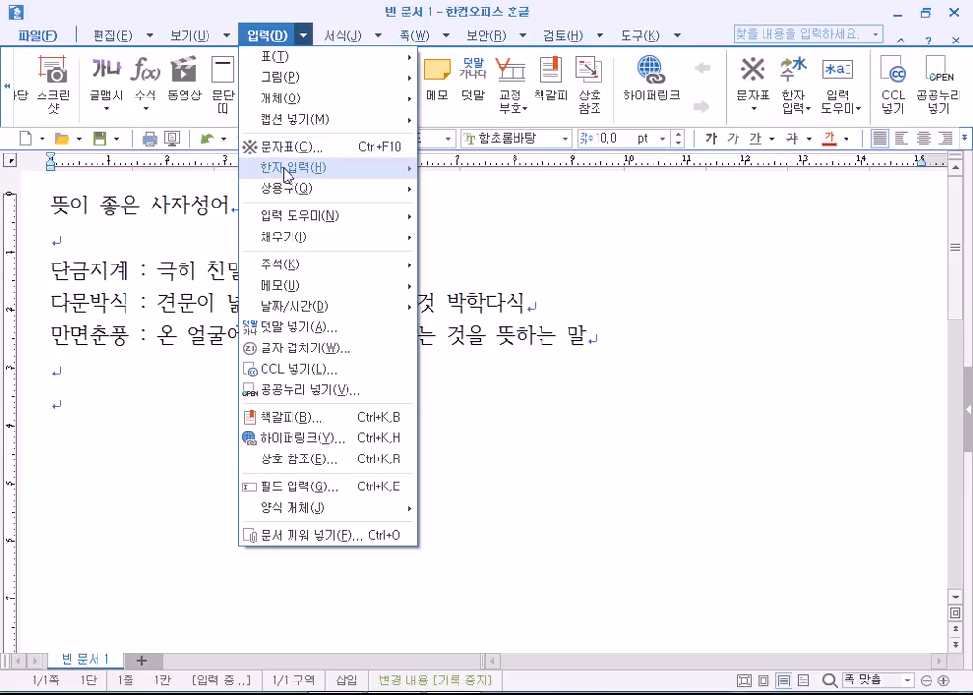
{"action": "left_click", "coordinate": [694, 16]}
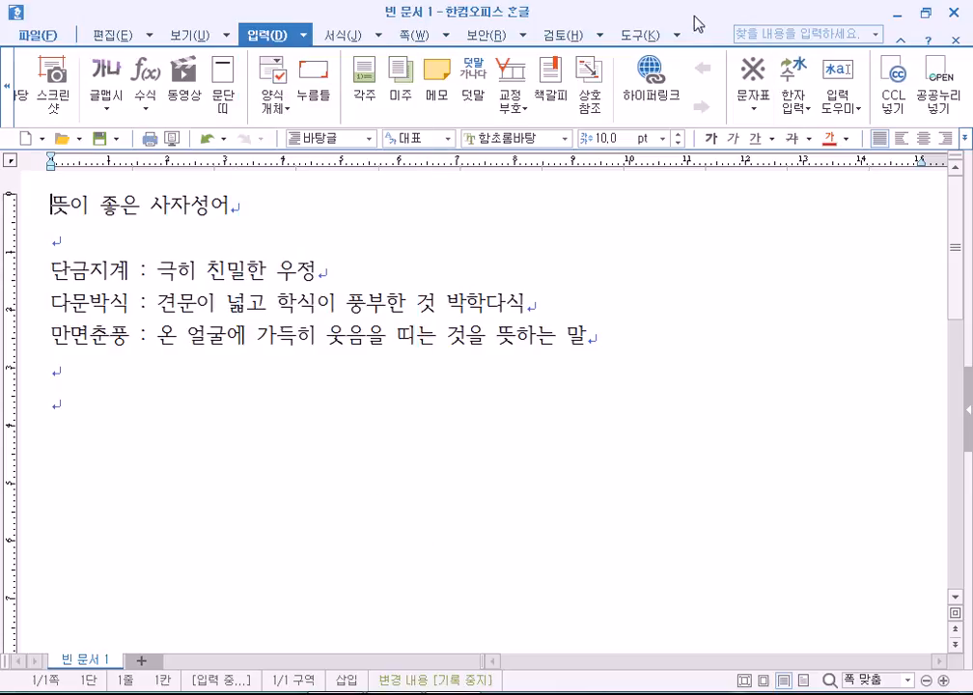
Open and close the character map, then browse the Edit and Insert ribbon commands.
{"action": "left_click", "coordinate": [760, 79]}
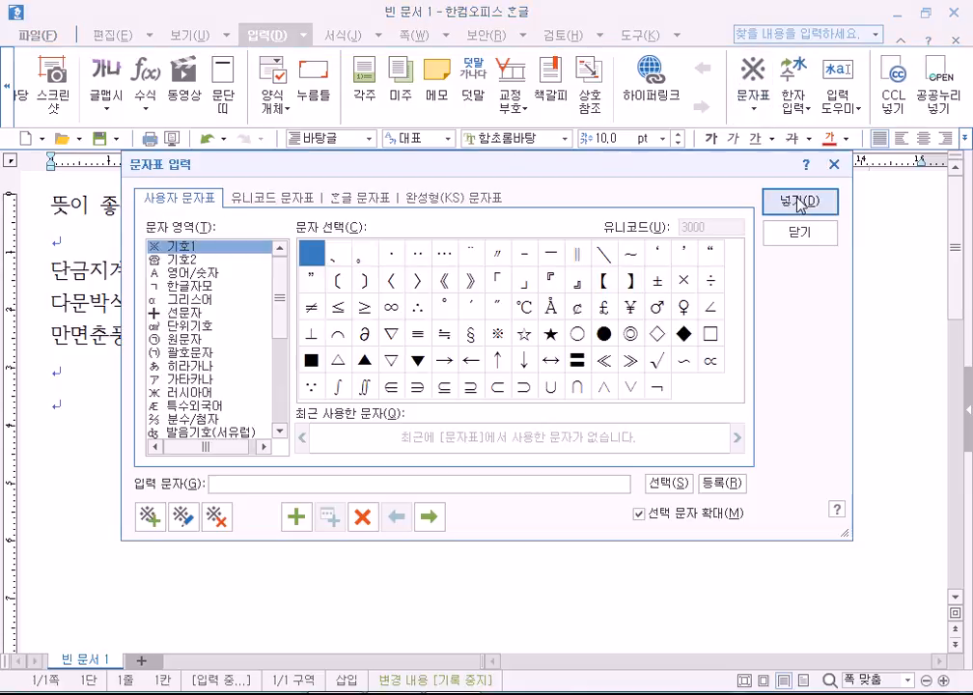
{"action": "left_click", "coordinate": [869, 169]}
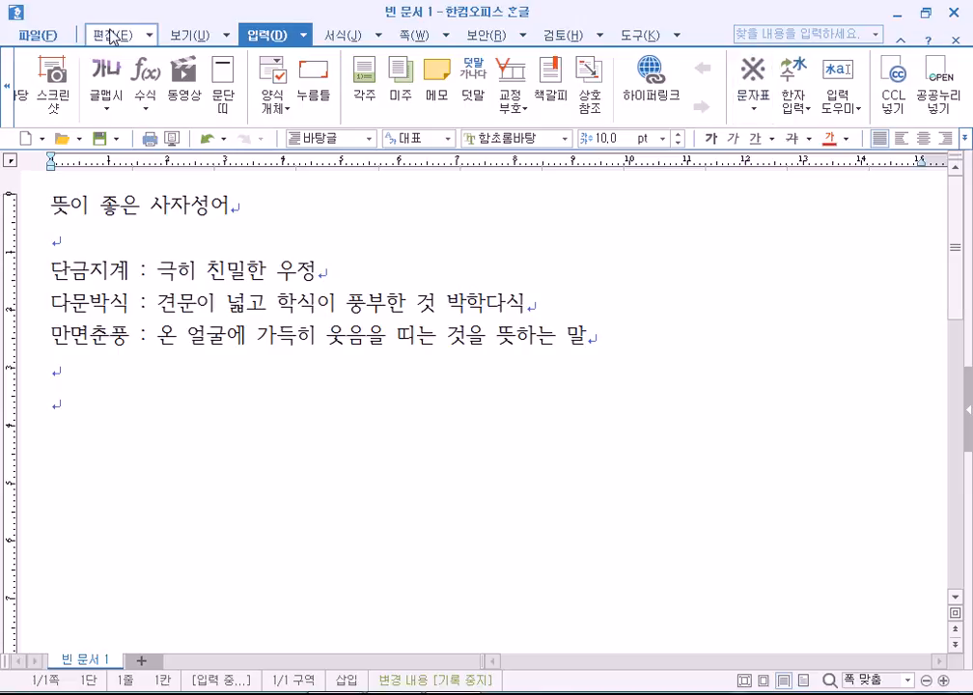
{"action": "left_click", "coordinate": [106, 35]}
{"action": "left_click", "coordinate": [964, 97]}
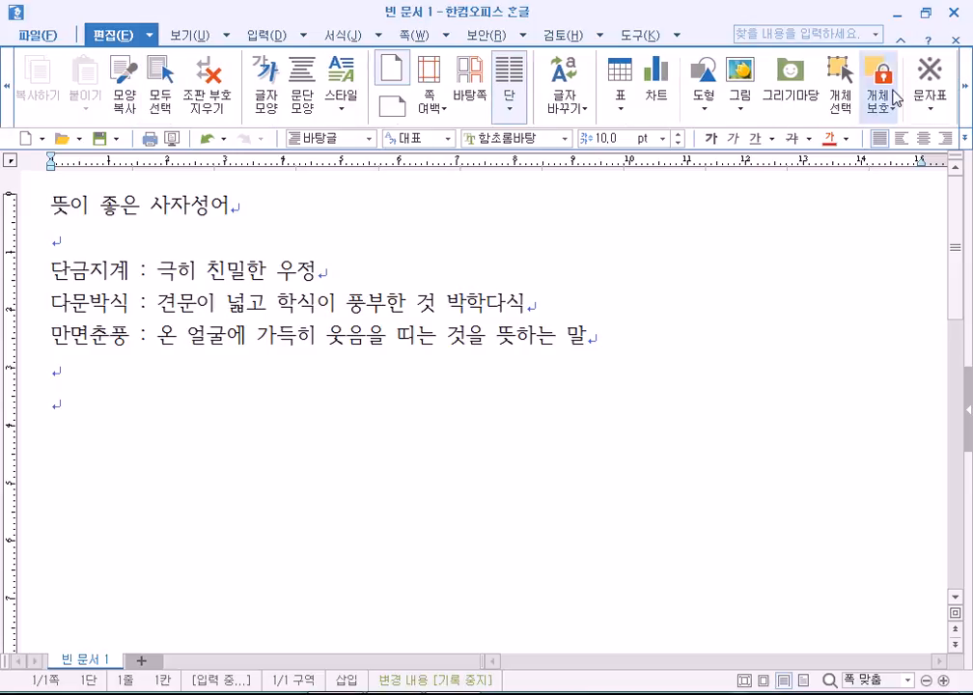
{"action": "left_click", "coordinate": [966, 89]}
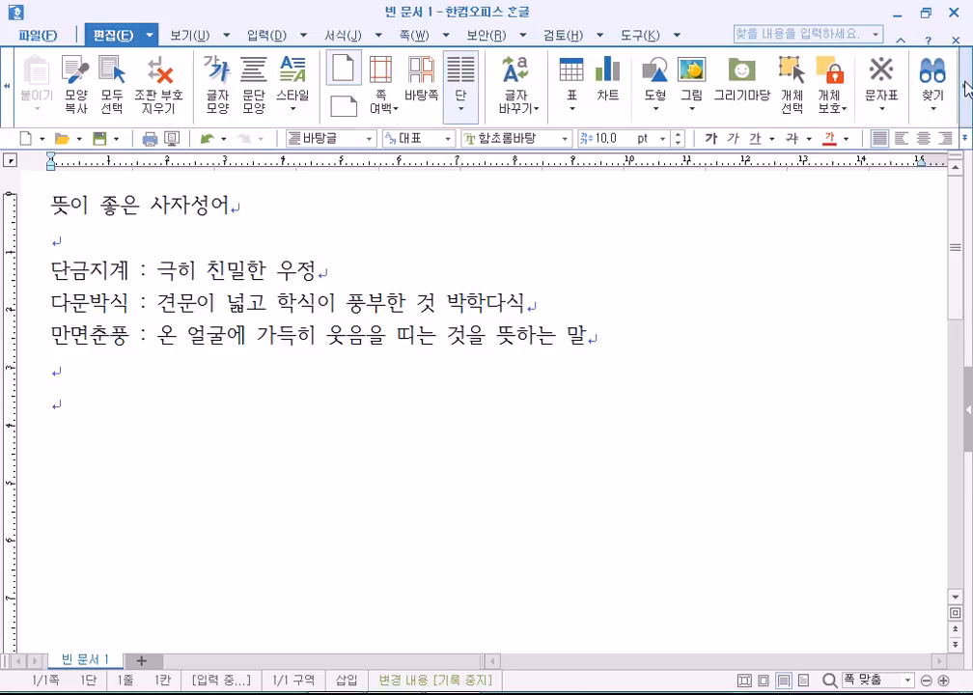
{"action": "left_click", "coordinate": [967, 97]}
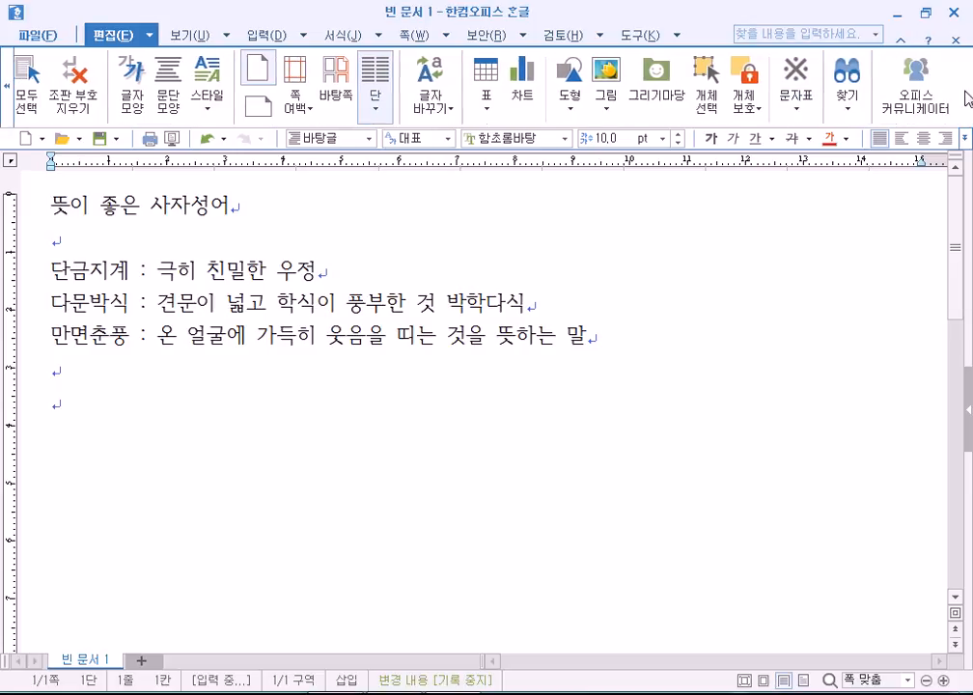
{"action": "left_click", "coordinate": [258, 37]}
{"action": "left_click", "coordinate": [966, 100]}
{"action": "left_click", "coordinate": [966, 101]}
{"action": "left_click", "coordinate": [966, 100]}
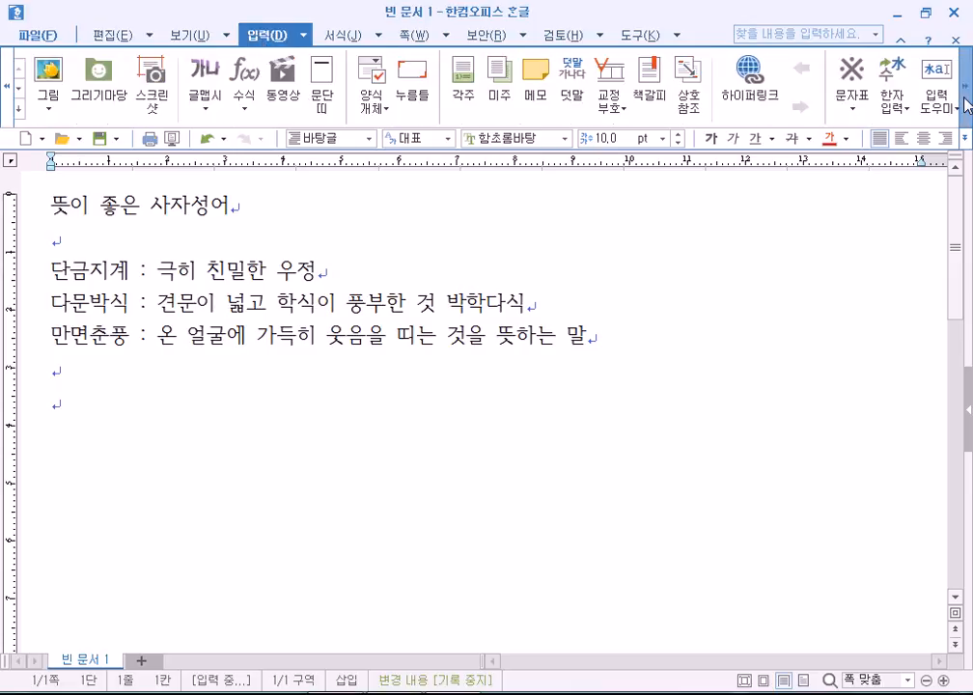
Insert ★ from the user symbol set's 기호1 at the heading start.
{"action": "left_click", "coordinate": [840, 77]}
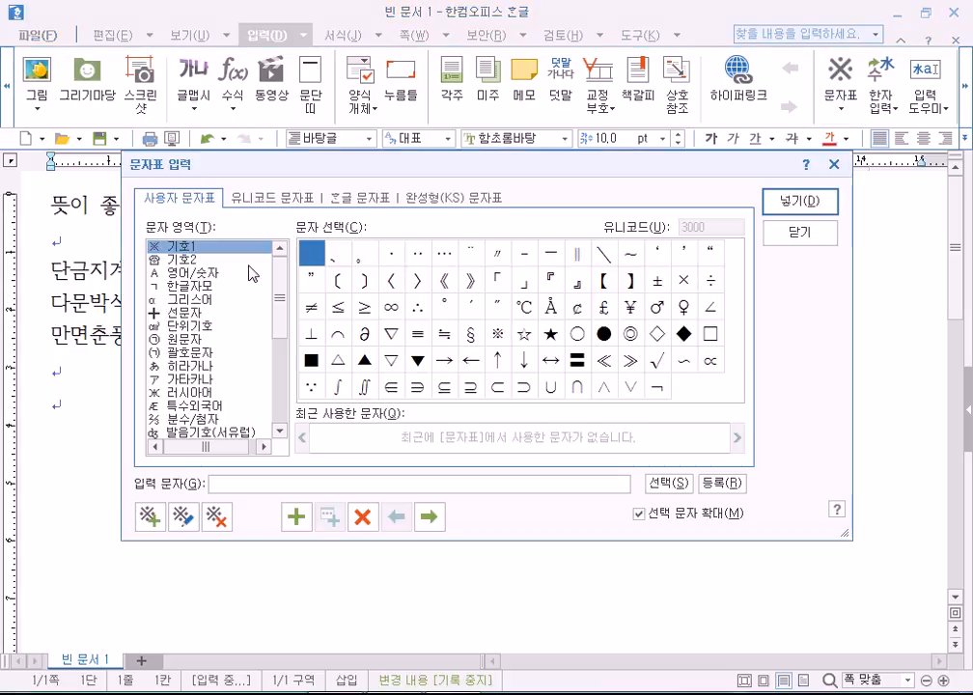
{"action": "left_click", "coordinate": [246, 200]}
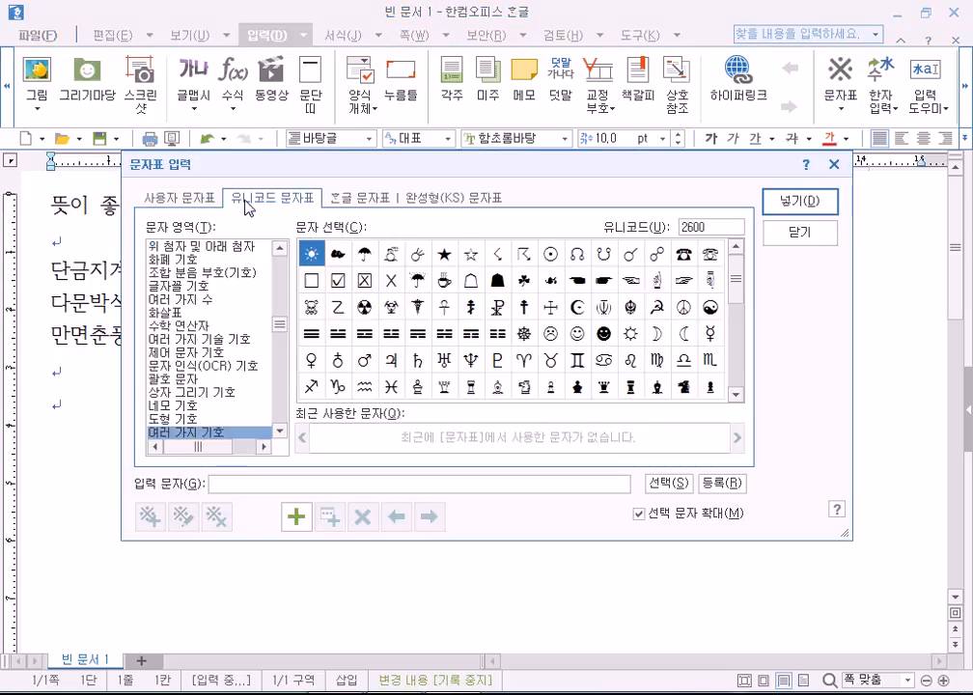
{"action": "left_click", "coordinate": [342, 198]}
{"action": "left_click", "coordinate": [417, 199]}
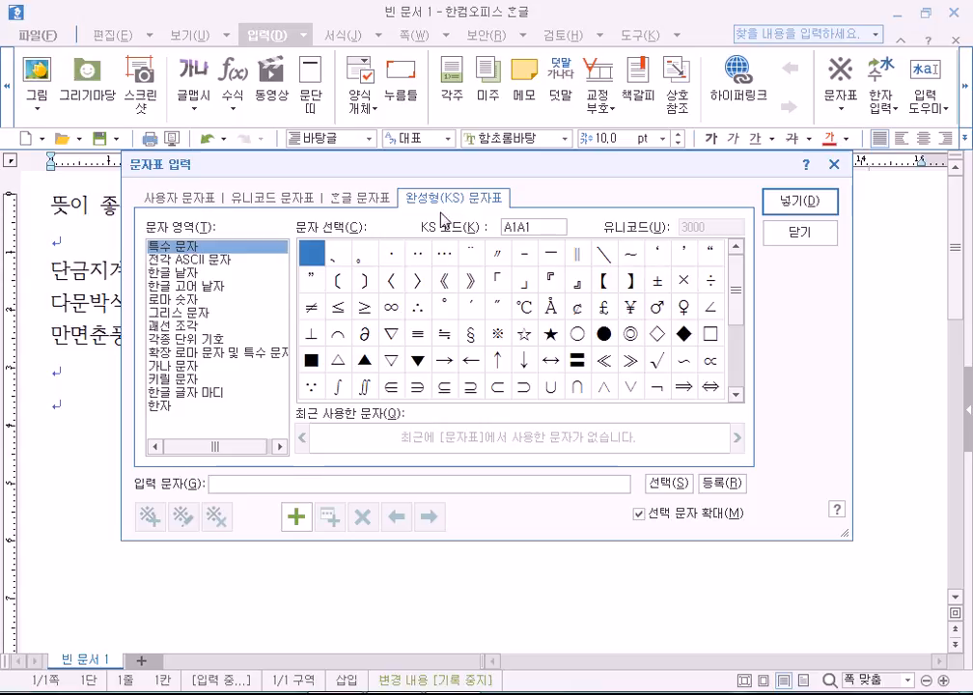
{"action": "left_click", "coordinate": [175, 199]}
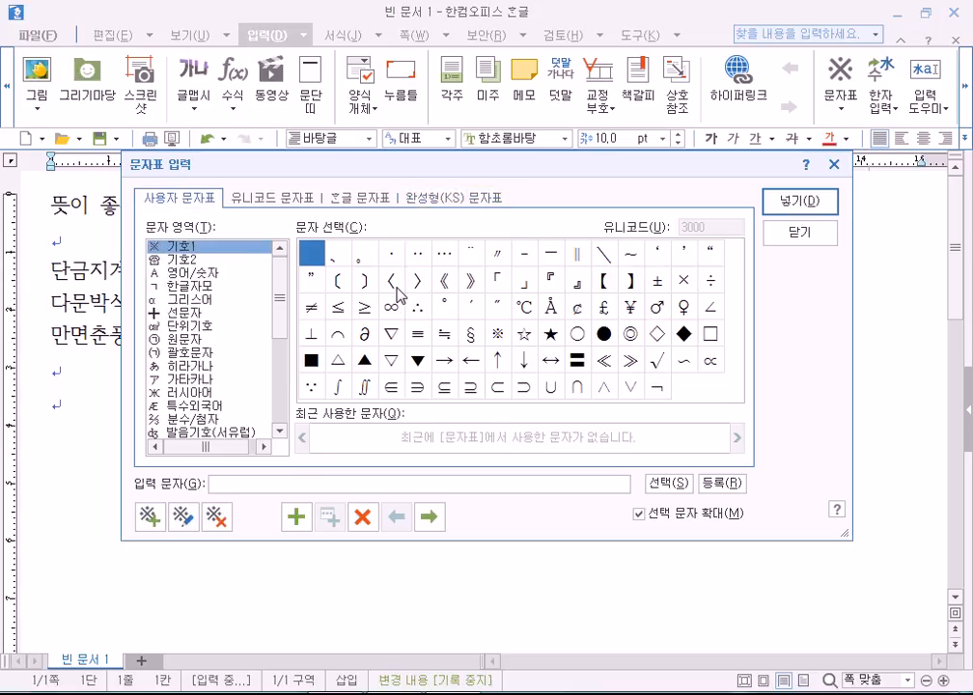
{"action": "left_click", "coordinate": [552, 336]}
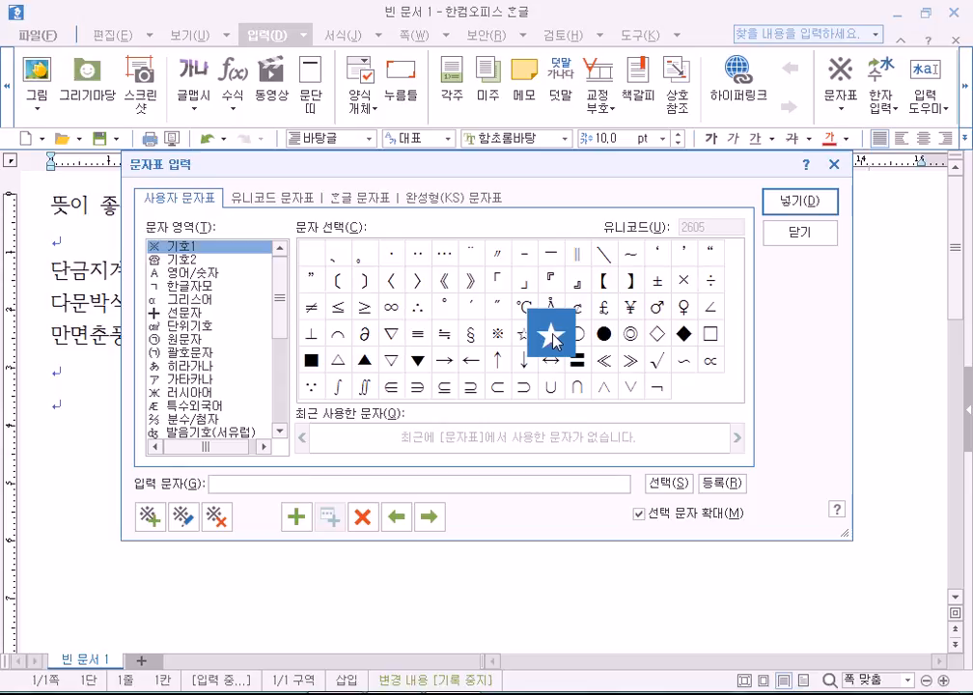
{"action": "left_click", "coordinate": [797, 203]}
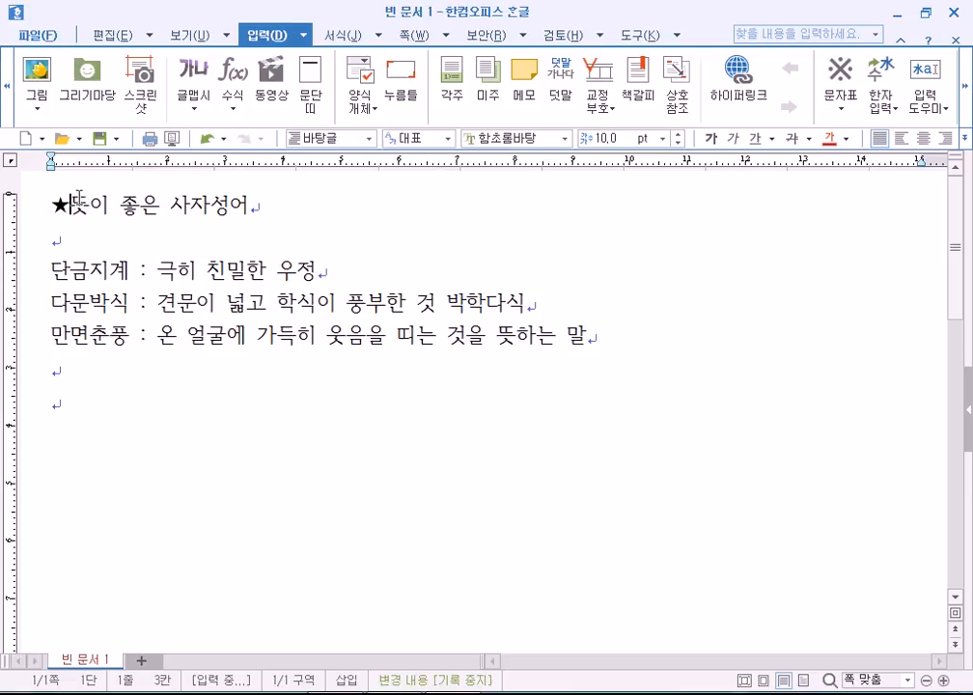
{"action": "key", "text": "Left"}
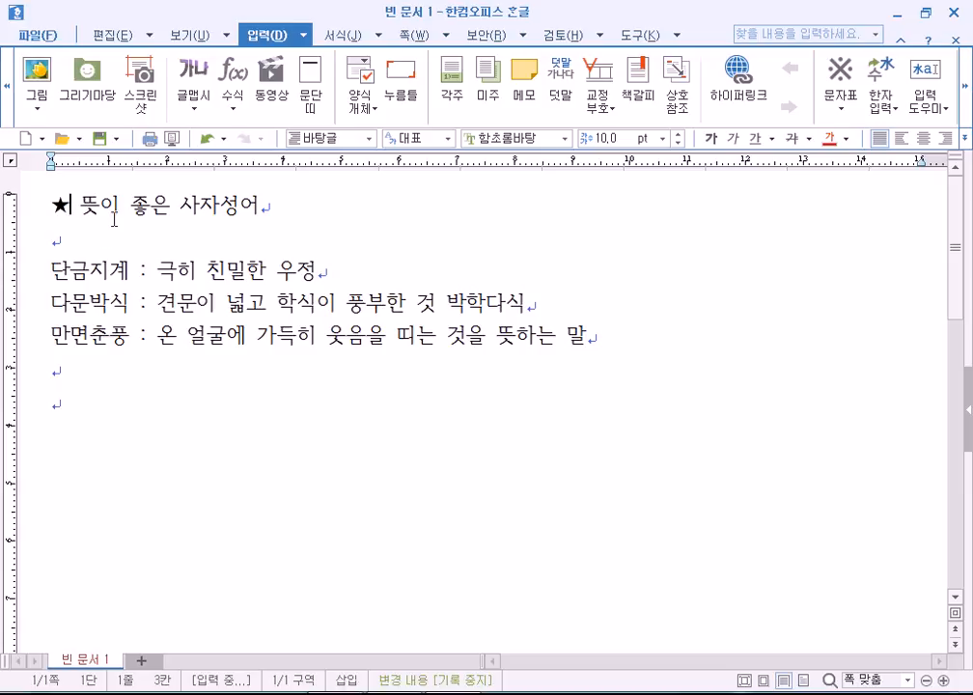
{"action": "key", "text": "Delete"}
{"action": "key", "text": "shift+Left"}
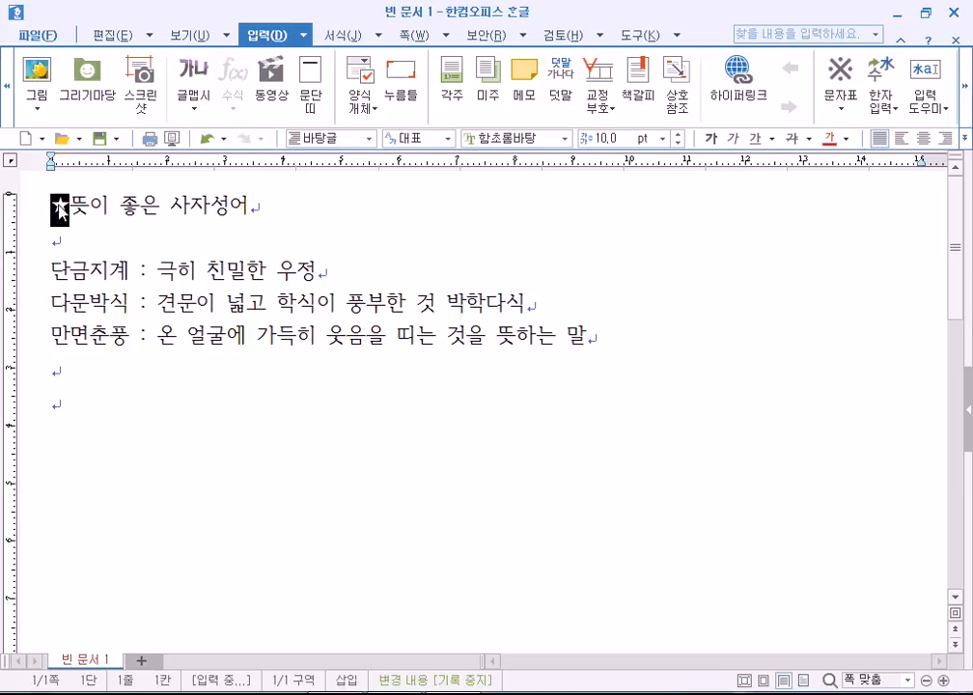
{"action": "key", "text": "Right"}
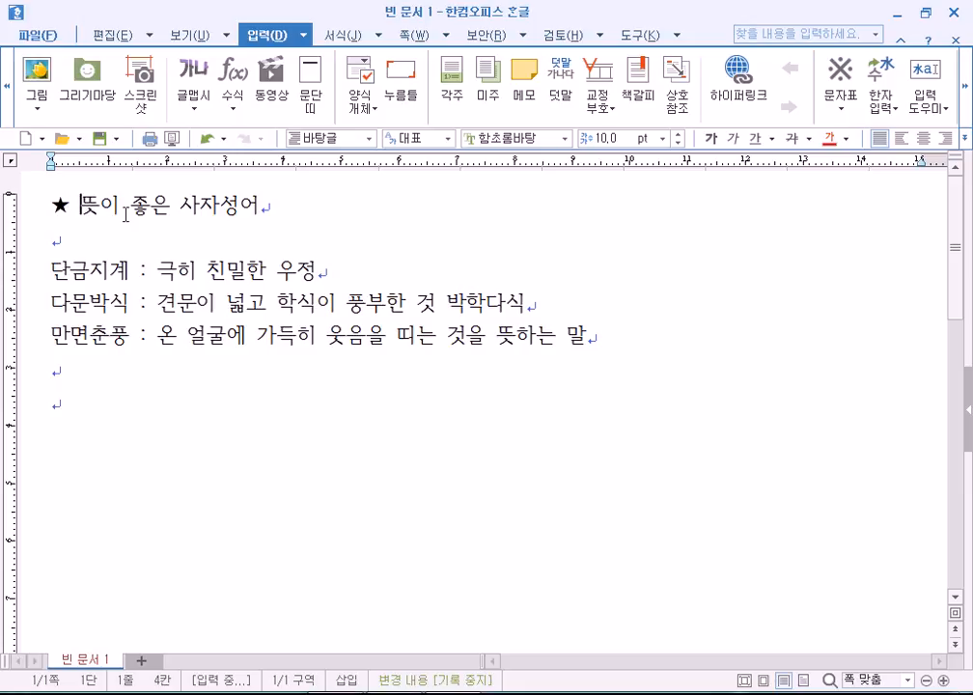
{"action": "left_click", "coordinate": [286, 208]}
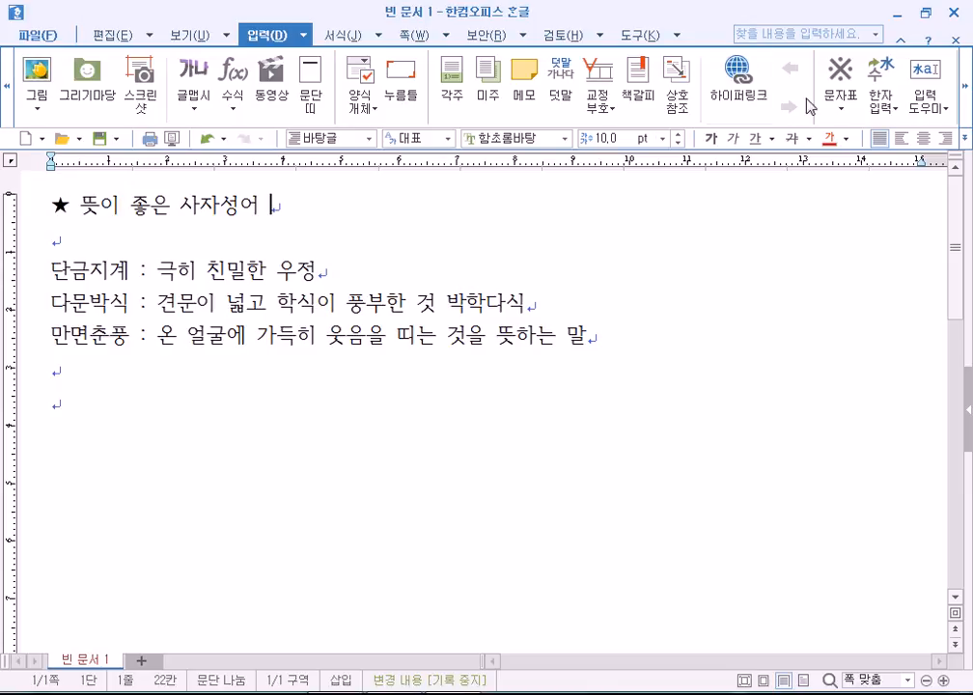
Insert and delete a trailing ★ twice, then open and close the recent symbols list.
{"action": "left_click", "coordinate": [838, 76]}
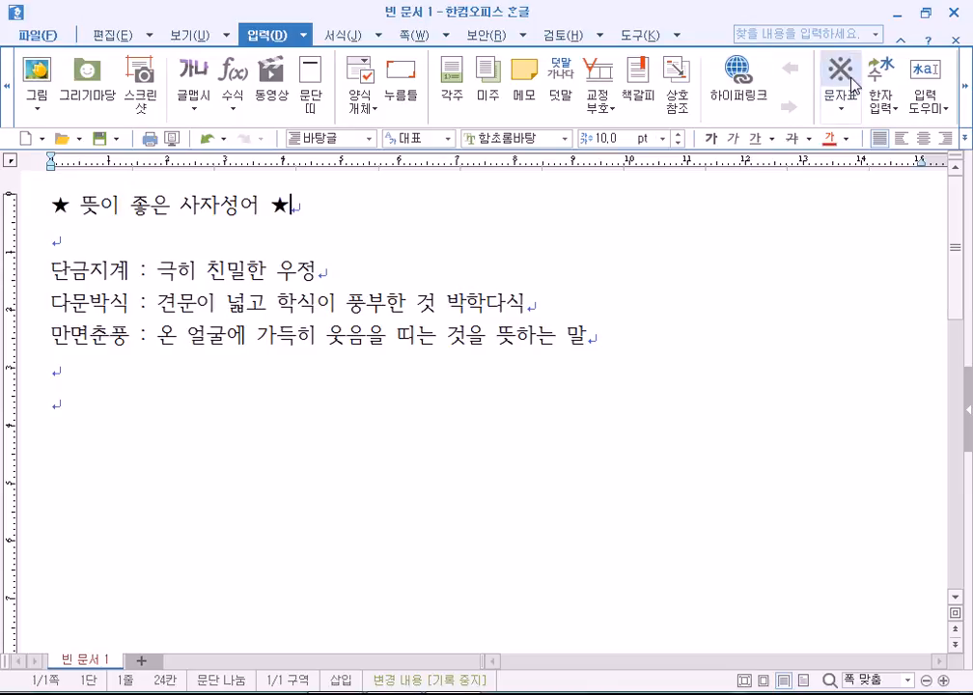
{"action": "key", "text": "BackSpace"}
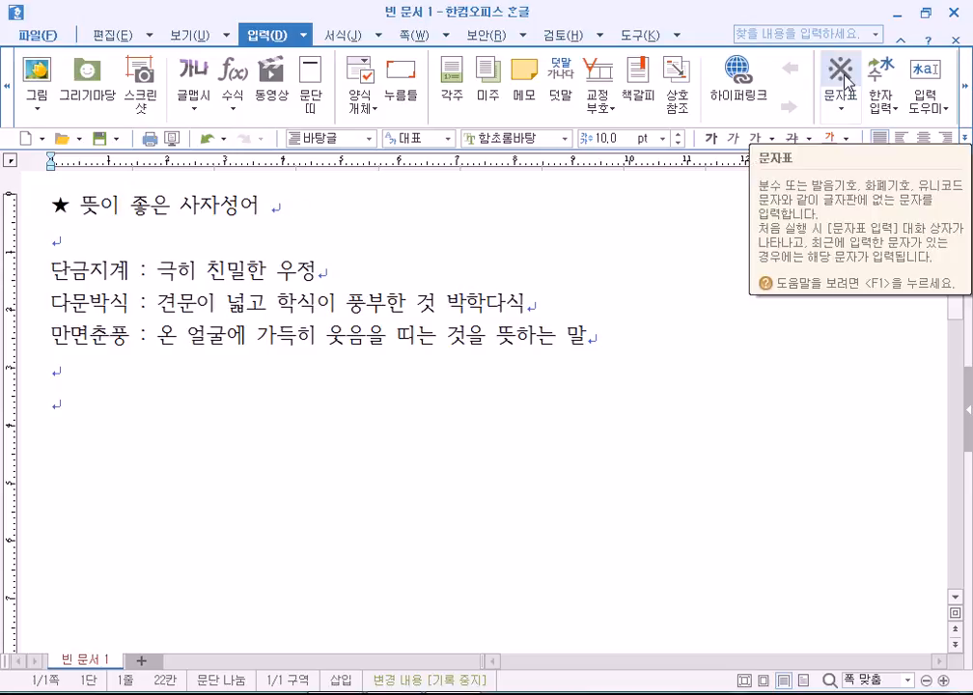
{"action": "left_click", "coordinate": [845, 81]}
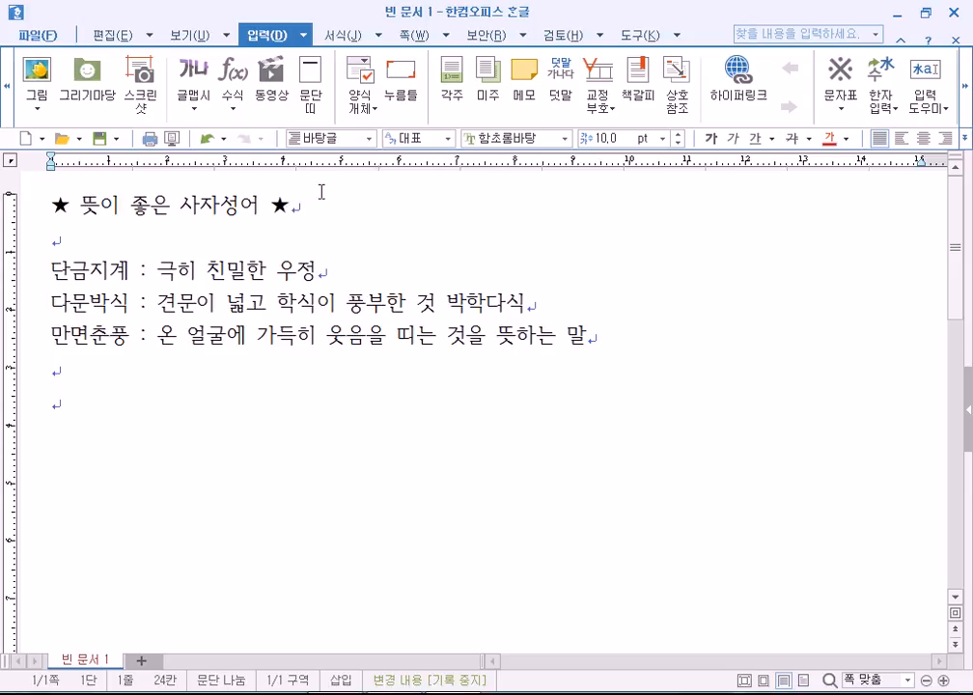
{"action": "key", "text": "BackSpace"}
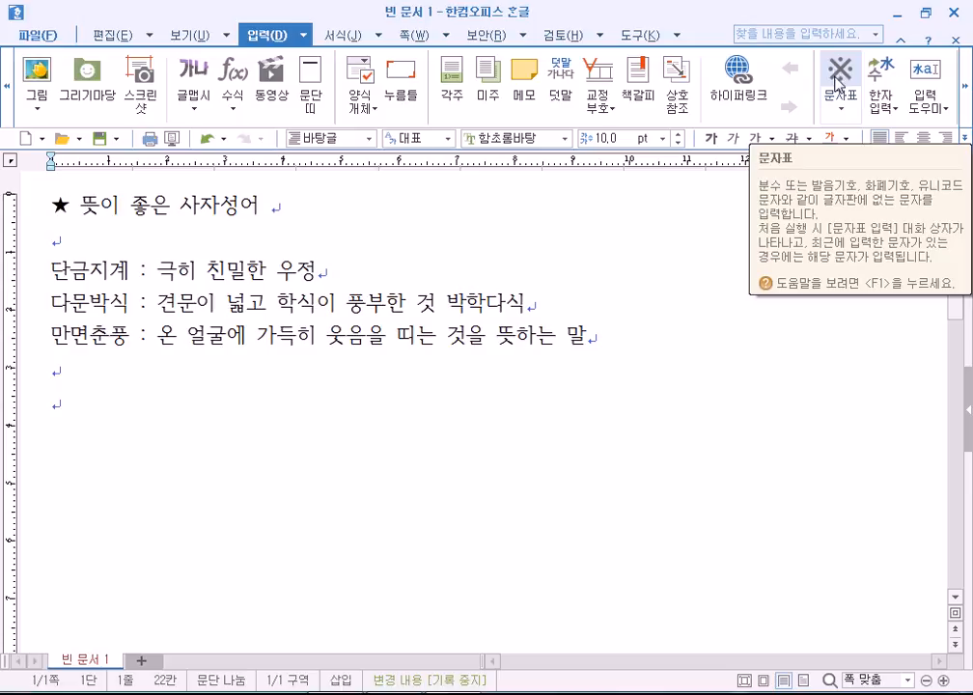
{"action": "left_click", "coordinate": [843, 115]}
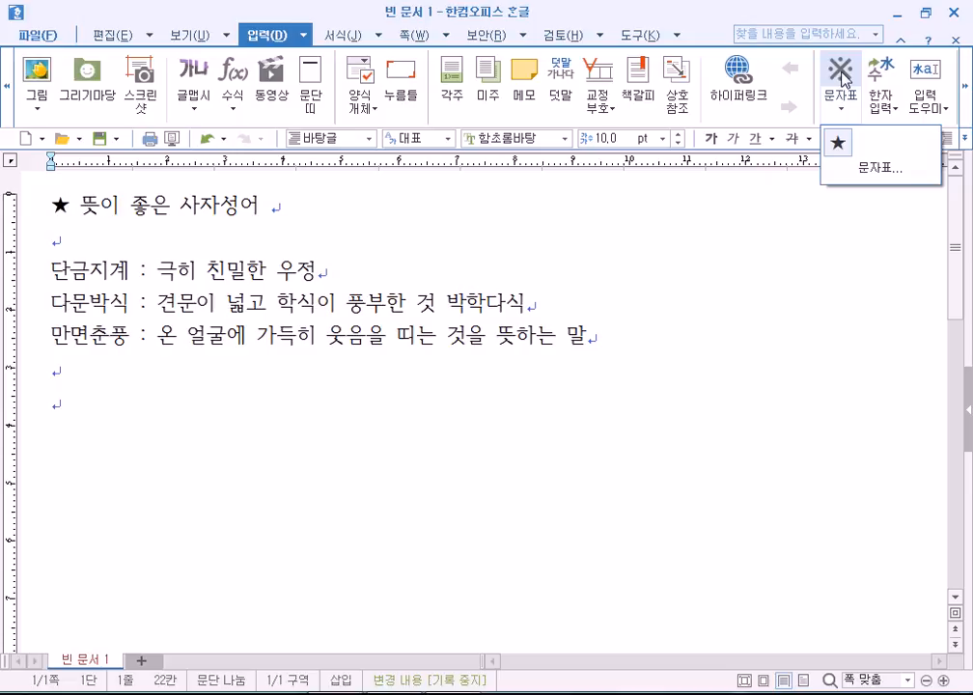
{"action": "left_click", "coordinate": [821, 13]}
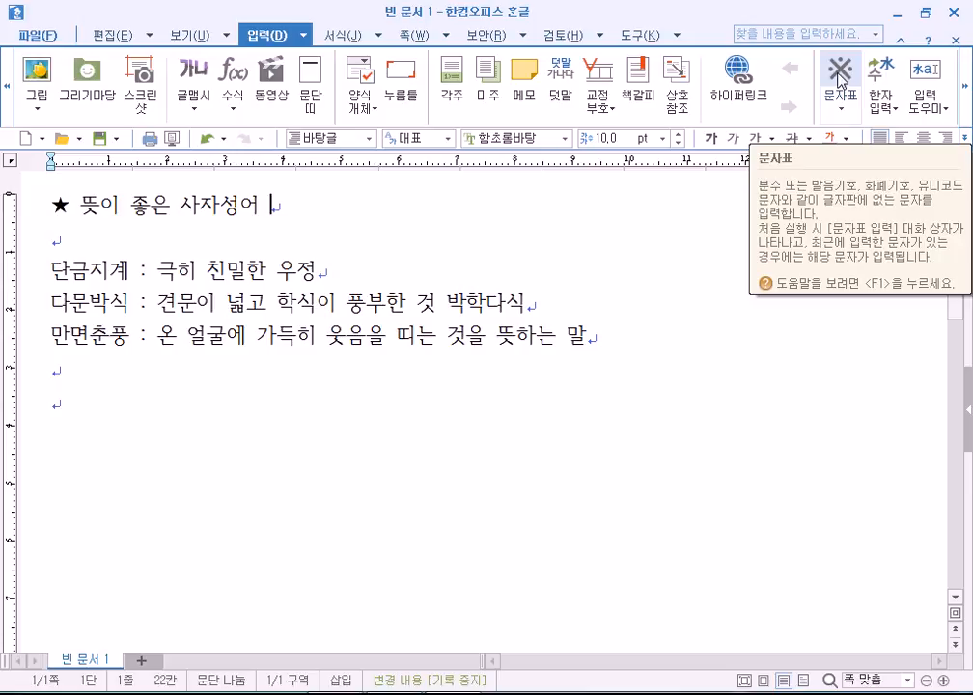
Insert and delete a trailing ★ twice more, then open the recent symbols list.
{"action": "left_click", "coordinate": [839, 77]}
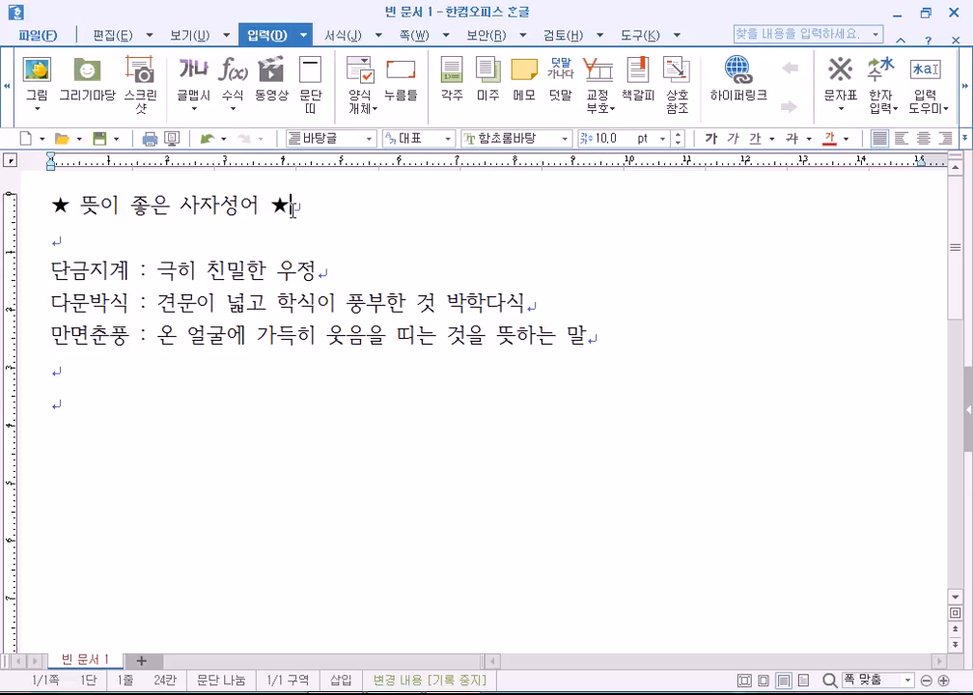
{"action": "key", "text": "BackSpace"}
{"action": "left_click", "coordinate": [840, 70]}
{"action": "key", "text": "BackSpace"}
{"action": "left_click", "coordinate": [847, 117]}
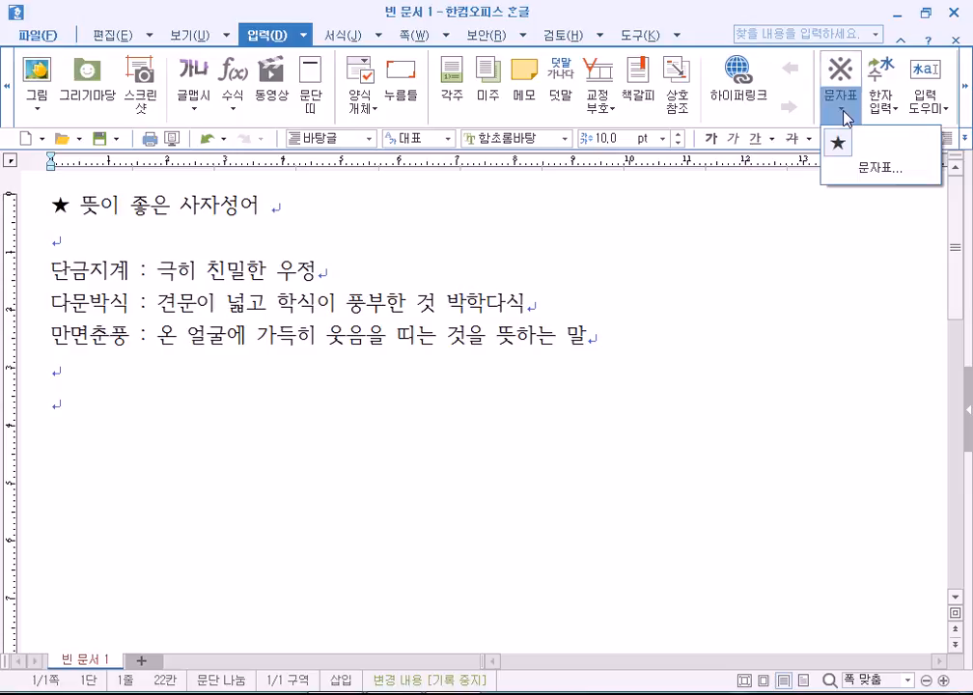
Insert ☆ from the full symbol table after the heading, then move before 단금지계.
{"action": "left_click", "coordinate": [868, 172]}
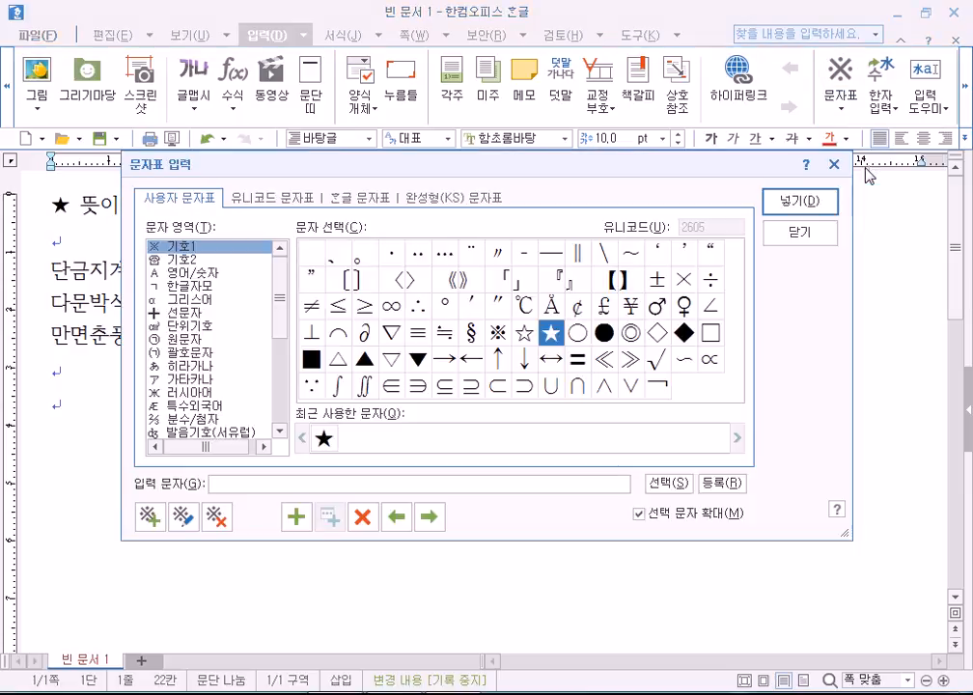
{"action": "left_click", "coordinate": [525, 333]}
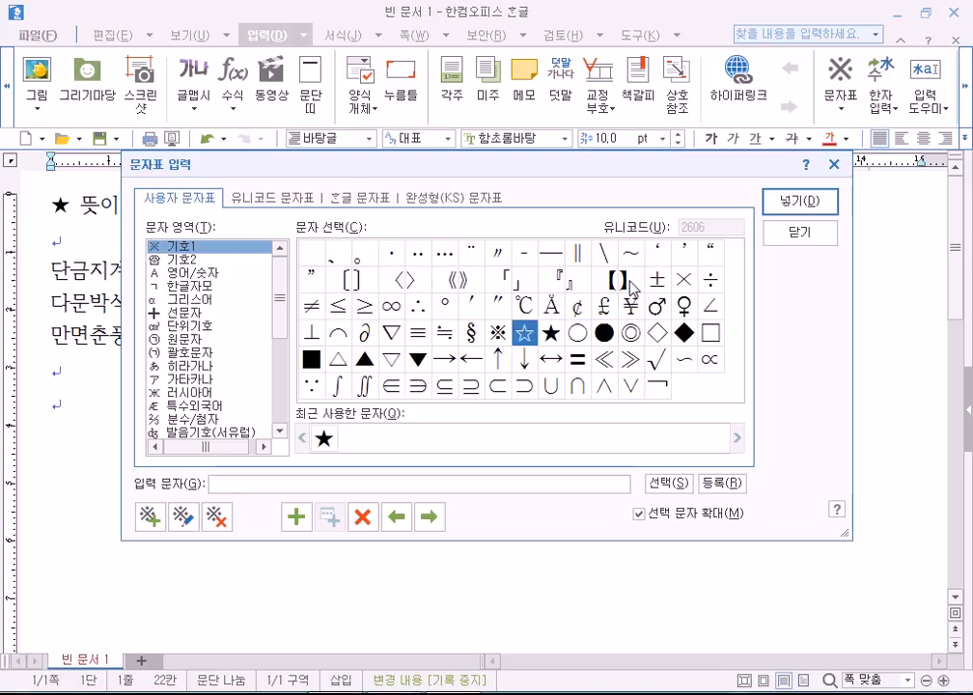
{"action": "left_click", "coordinate": [785, 211]}
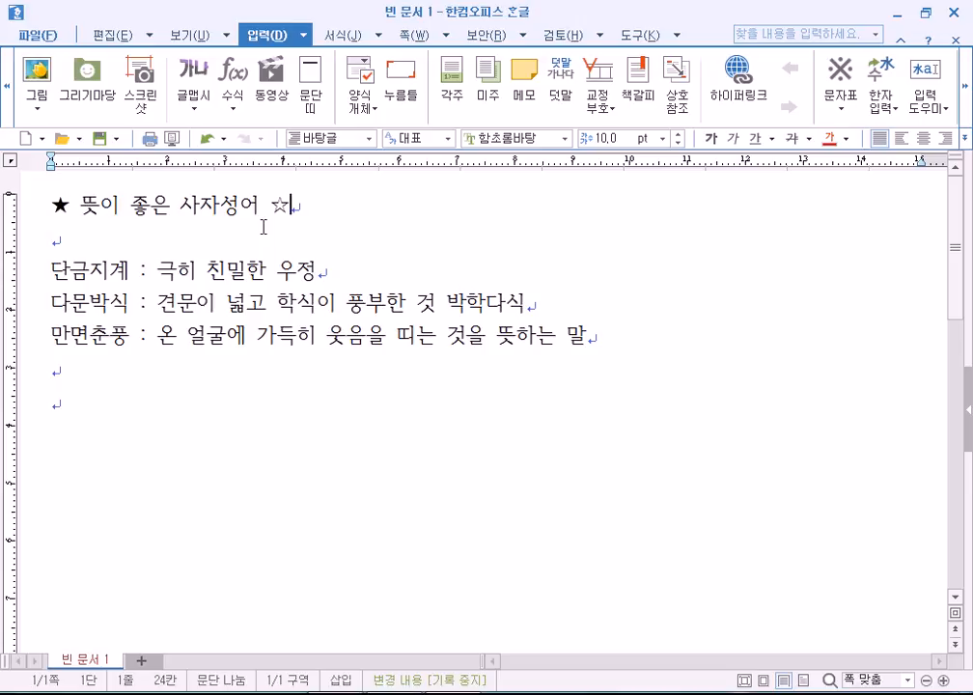
{"action": "left_click", "coordinate": [53, 272]}
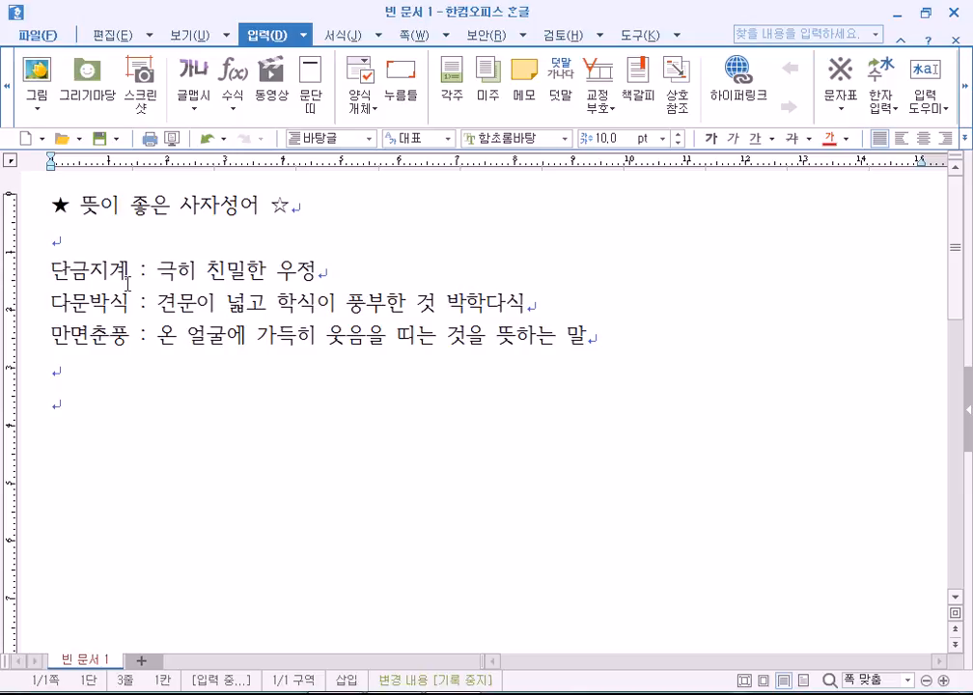
Open, close and reopen the 문자표 recent list showing ☆ and ★.
{"action": "left_click", "coordinate": [848, 118]}
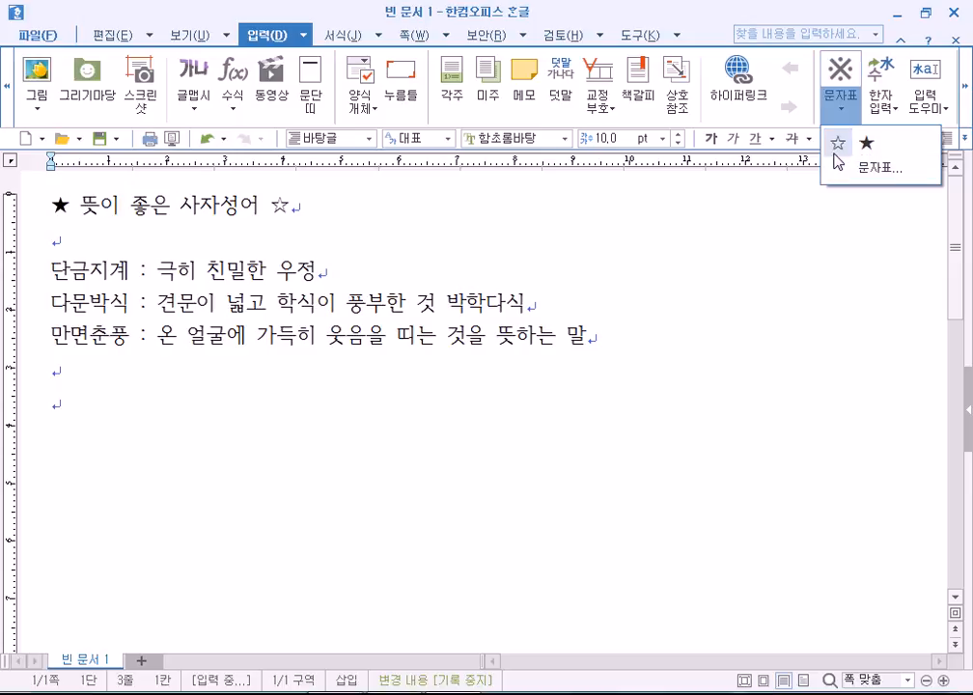
{"action": "left_click", "coordinate": [844, 113]}
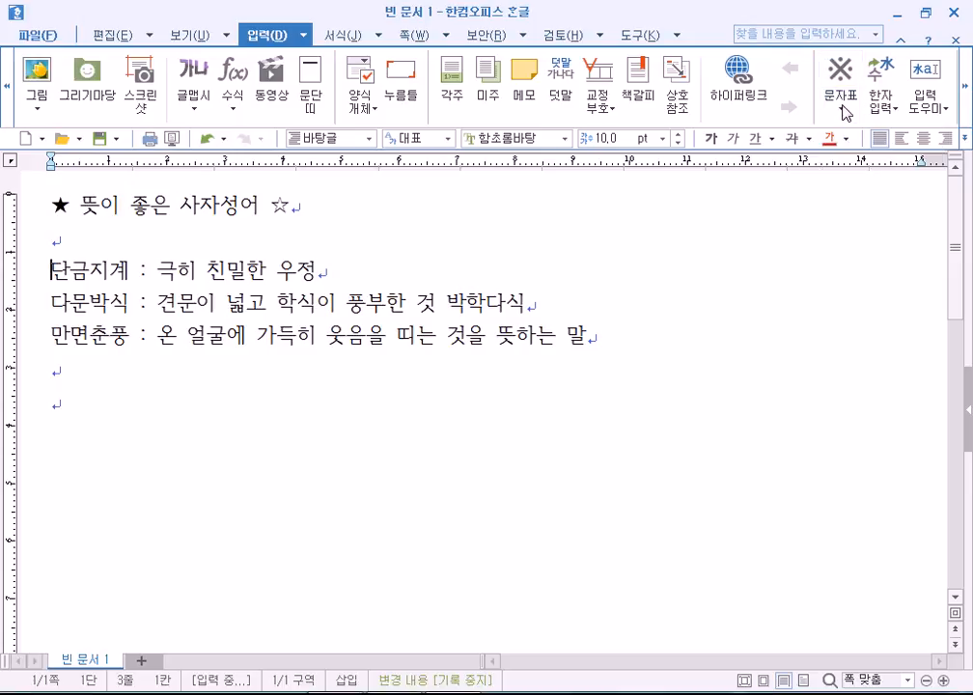
{"action": "left_click", "coordinate": [845, 113]}
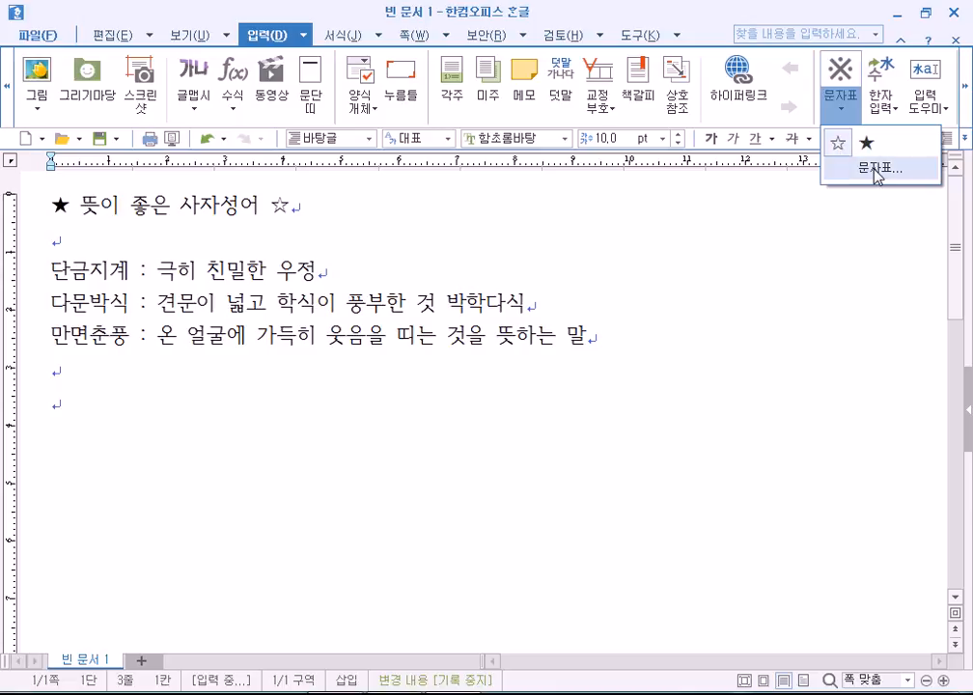
Open the full symbol table, view 기호2, then switch to the Unicode and Hangul tables.
{"action": "left_click", "coordinate": [876, 170]}
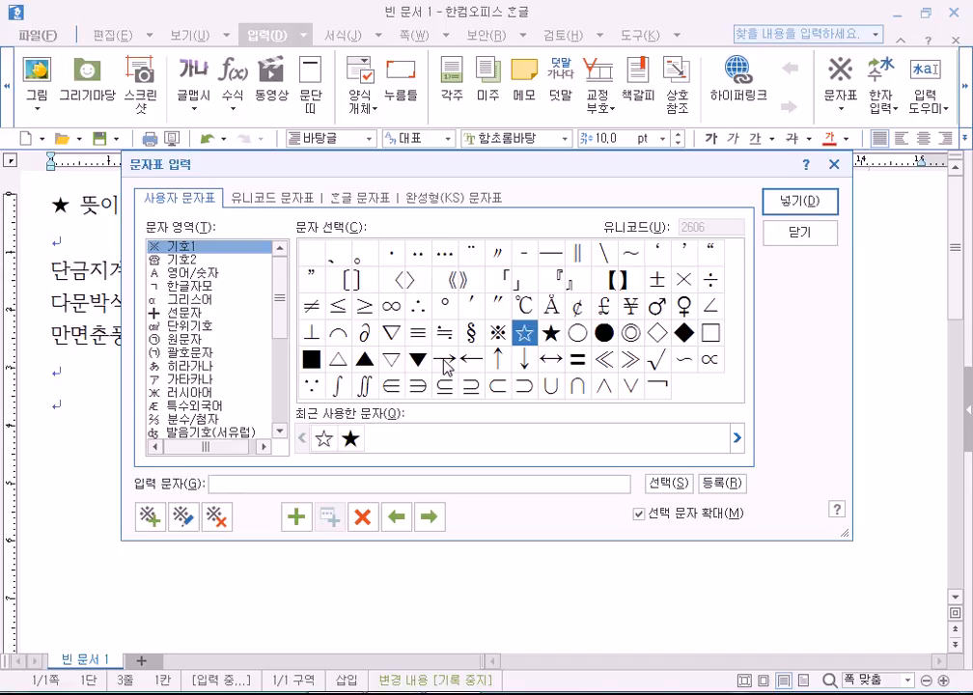
{"action": "left_click", "coordinate": [192, 260]}
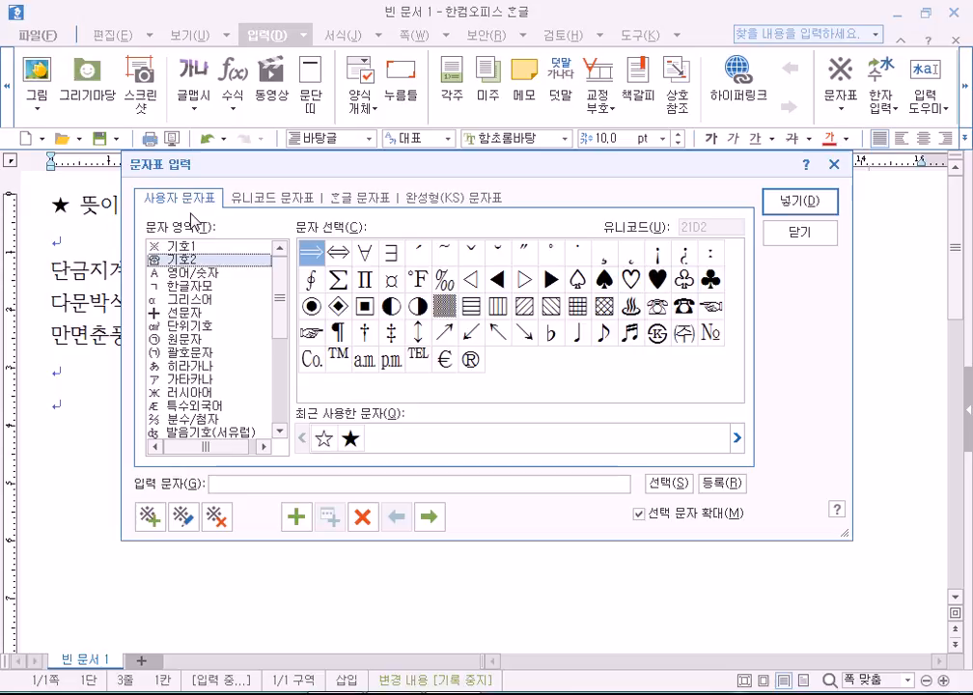
{"action": "left_click", "coordinate": [245, 198]}
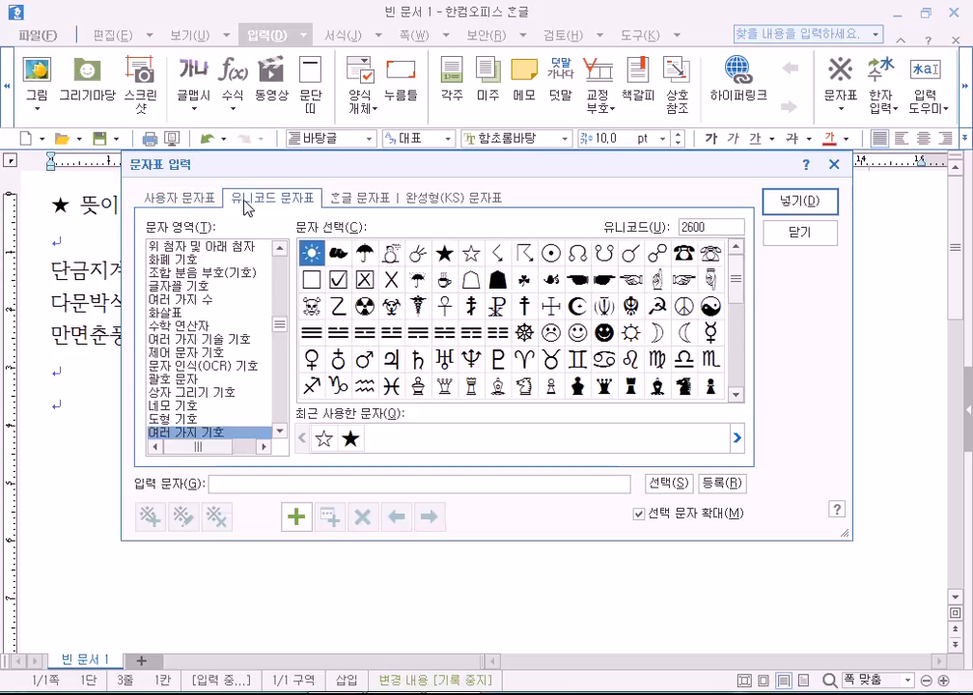
{"action": "left_click", "coordinate": [357, 198]}
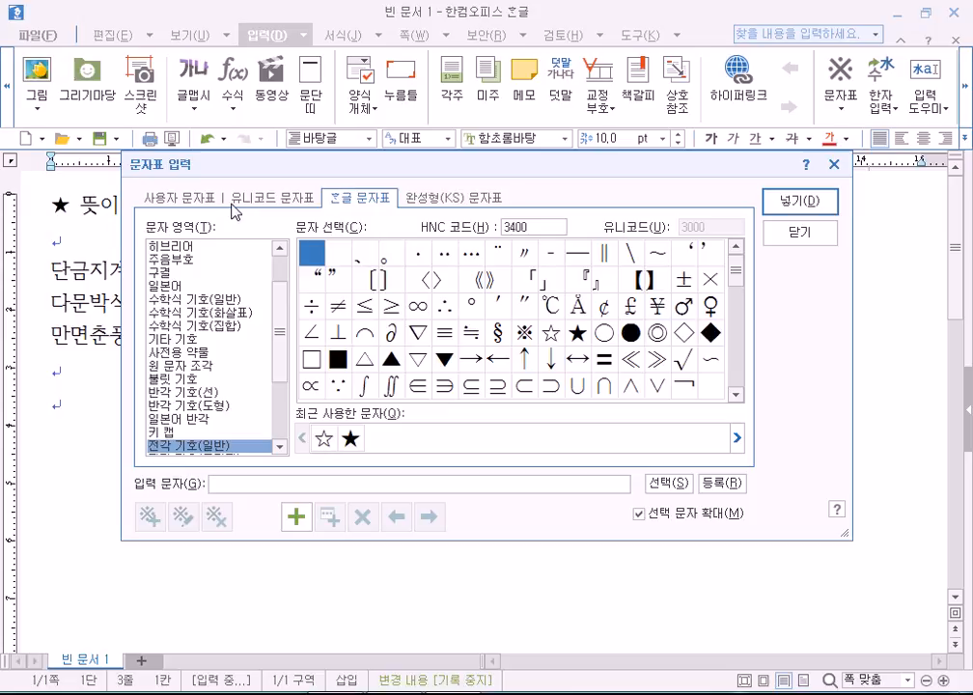
{"action": "left_click_drag", "start_coordinate": [335, 168], "coordinate": [352, 173]}
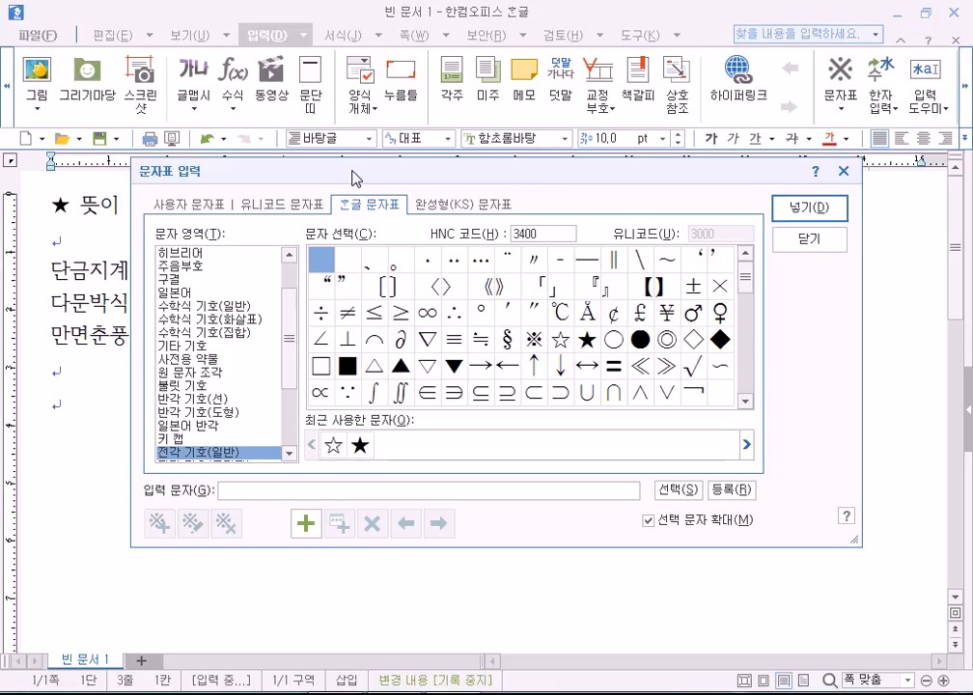
{"action": "left_click_drag", "start_coordinate": [354, 178], "coordinate": [365, 161]}
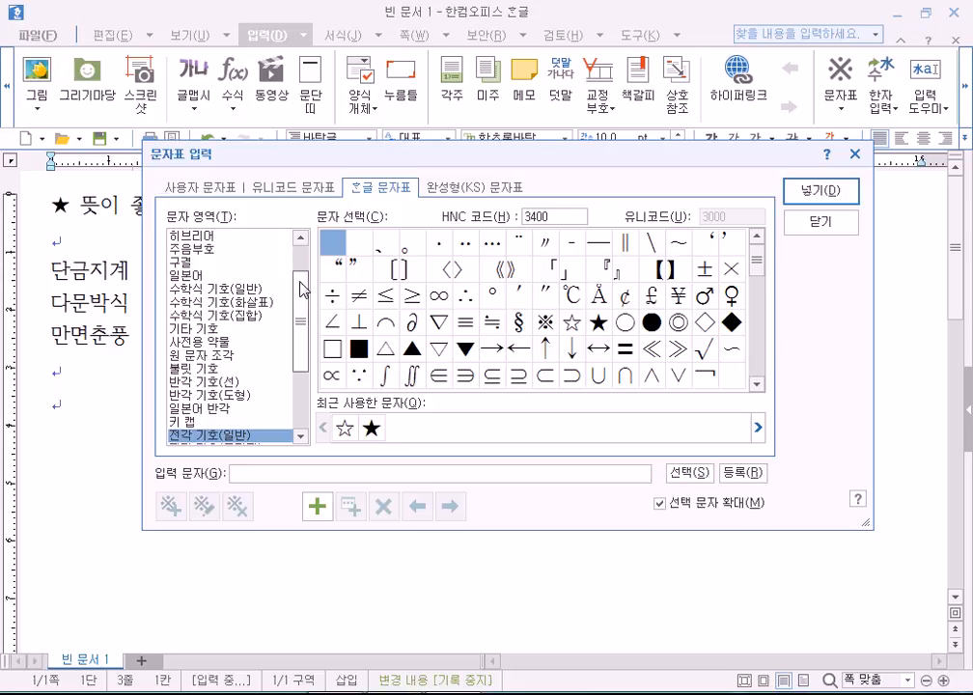
Browse the Unicode, user-defined and KS standard symbol tables in the character map.
{"action": "scroll", "coordinate": [302, 294], "scroll_direction": "down", "scroll_amount": 2}
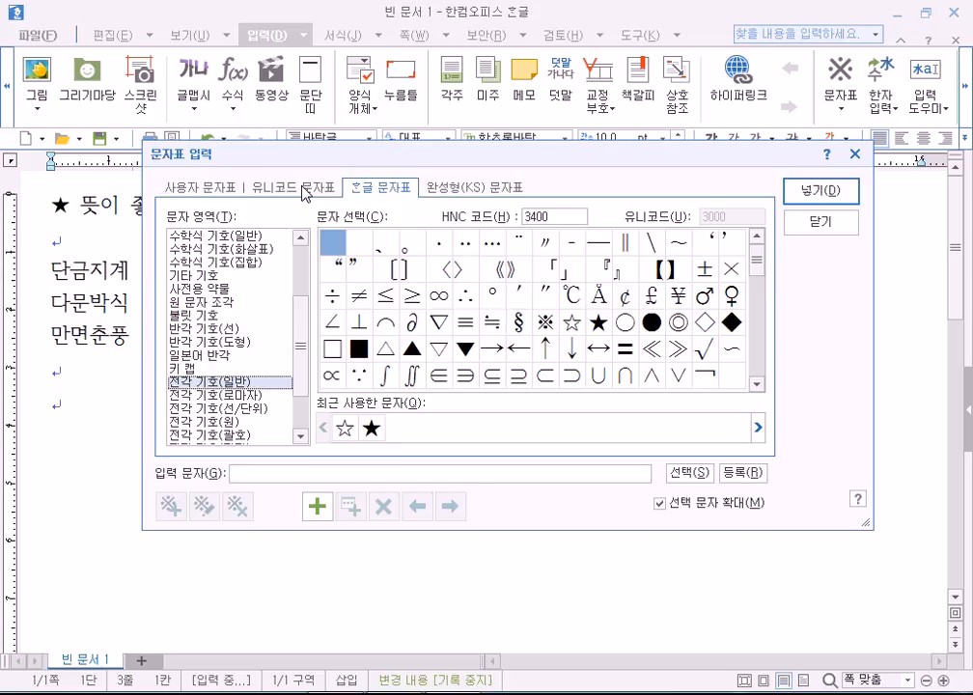
{"action": "left_click", "coordinate": [305, 193]}
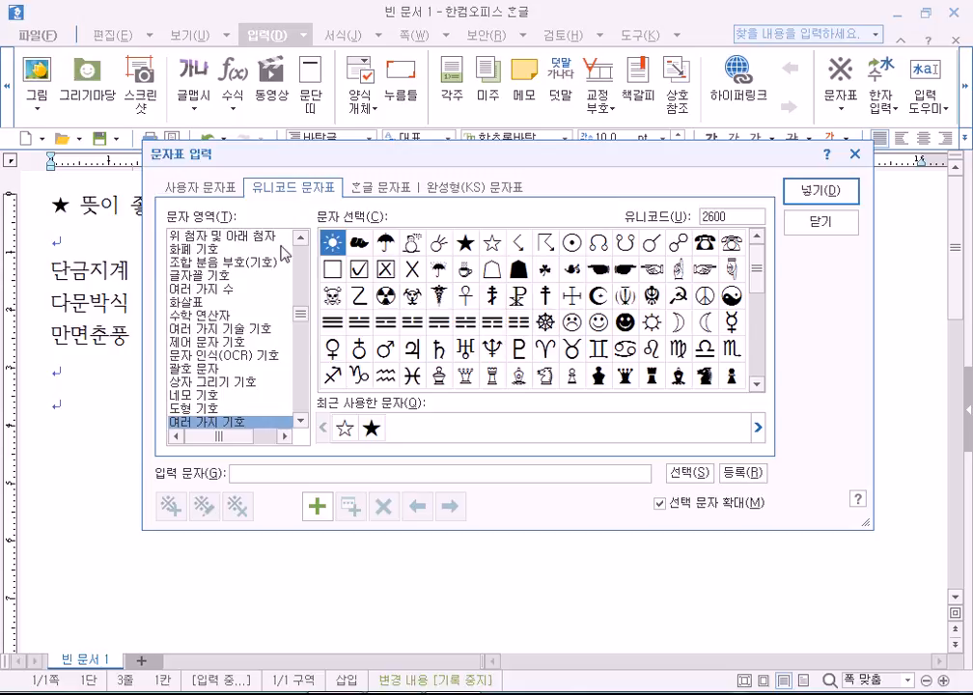
{"action": "mouse_move", "coordinate": [302, 313]}
{"action": "left_mouse_down"}
{"action": "mouse_move", "coordinate": [301, 246]}
{"action": "mouse_move", "coordinate": [304, 338]}
{"action": "mouse_move", "coordinate": [302, 330]}
{"action": "left_mouse_up"}
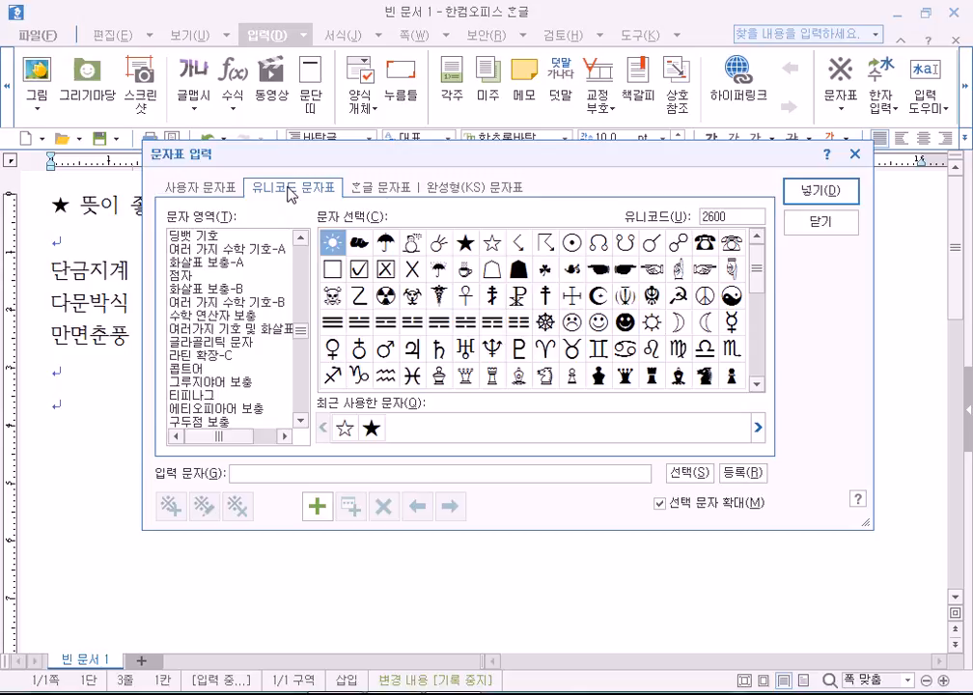
{"action": "left_click", "coordinate": [176, 187]}
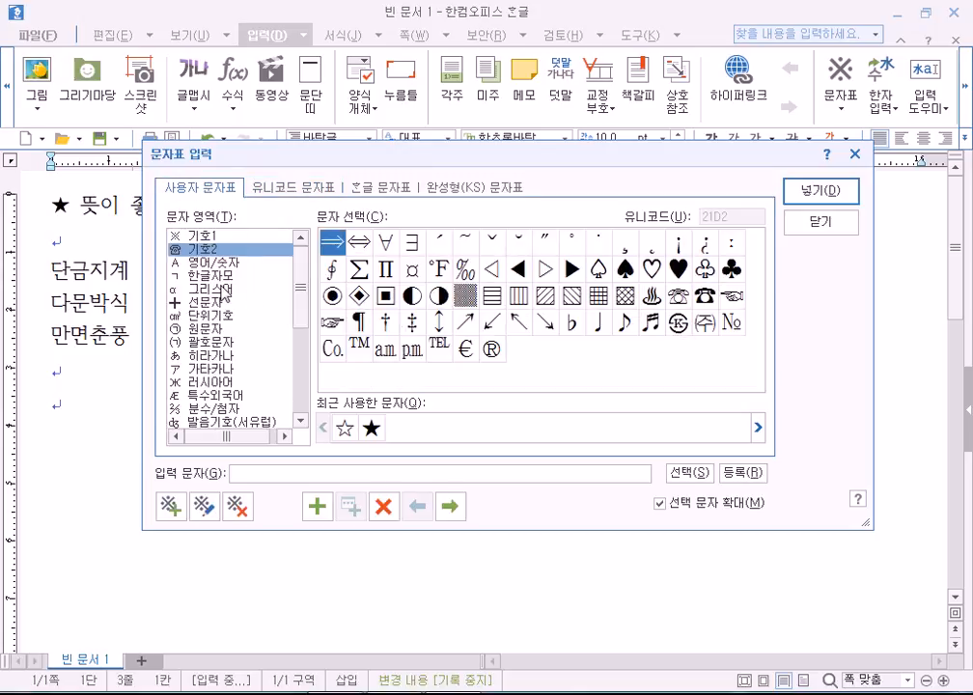
{"action": "left_click", "coordinate": [473, 188]}
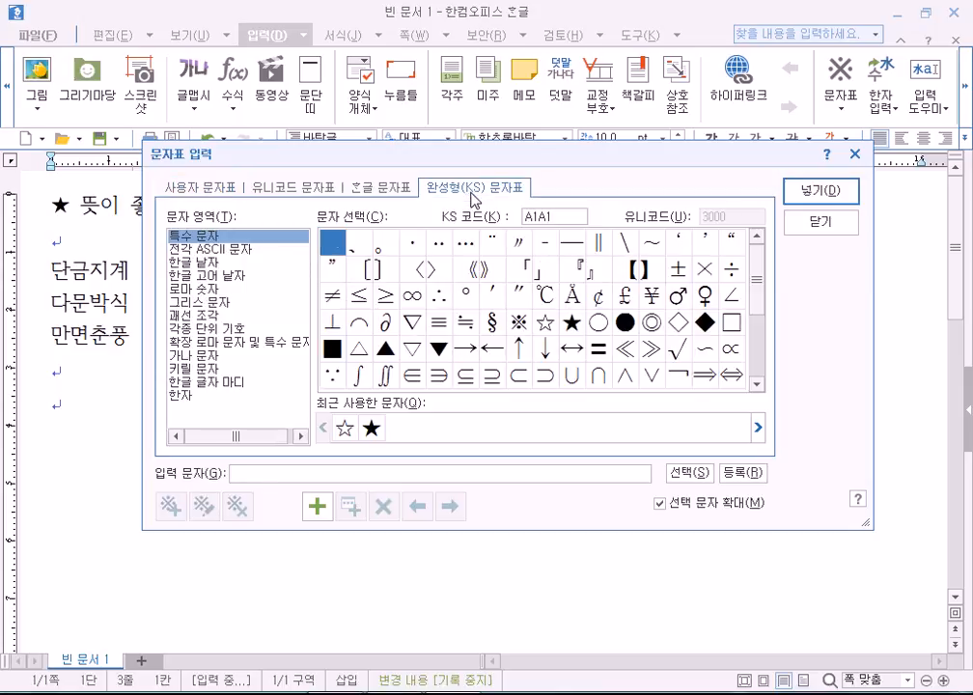
{"action": "left_click", "coordinate": [204, 190]}
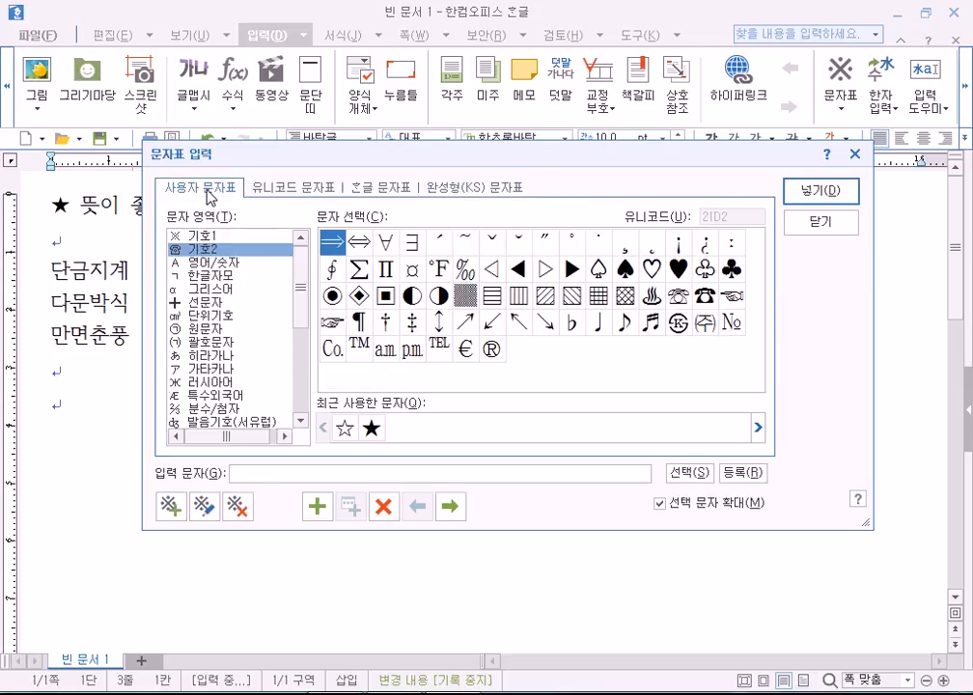
Go to the 한글 문자표 set and scroll through the 전각 기호(일반) symbol grid.
{"action": "left_click", "coordinate": [377, 191]}
{"action": "left_click", "coordinate": [473, 189]}
{"action": "left_click", "coordinate": [380, 189]}
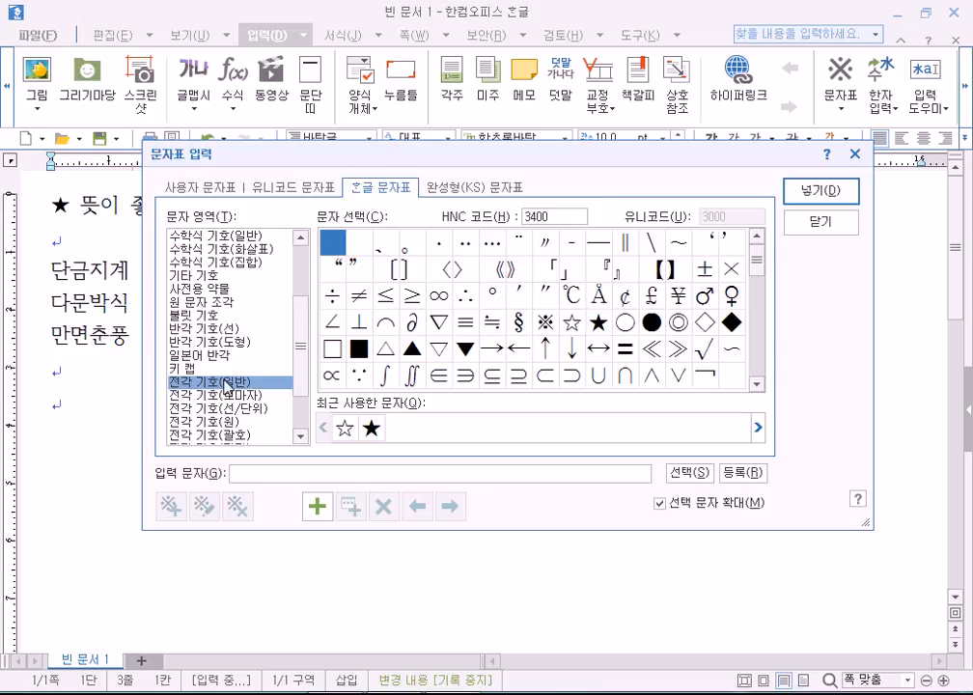
{"action": "left_click", "coordinate": [193, 368]}
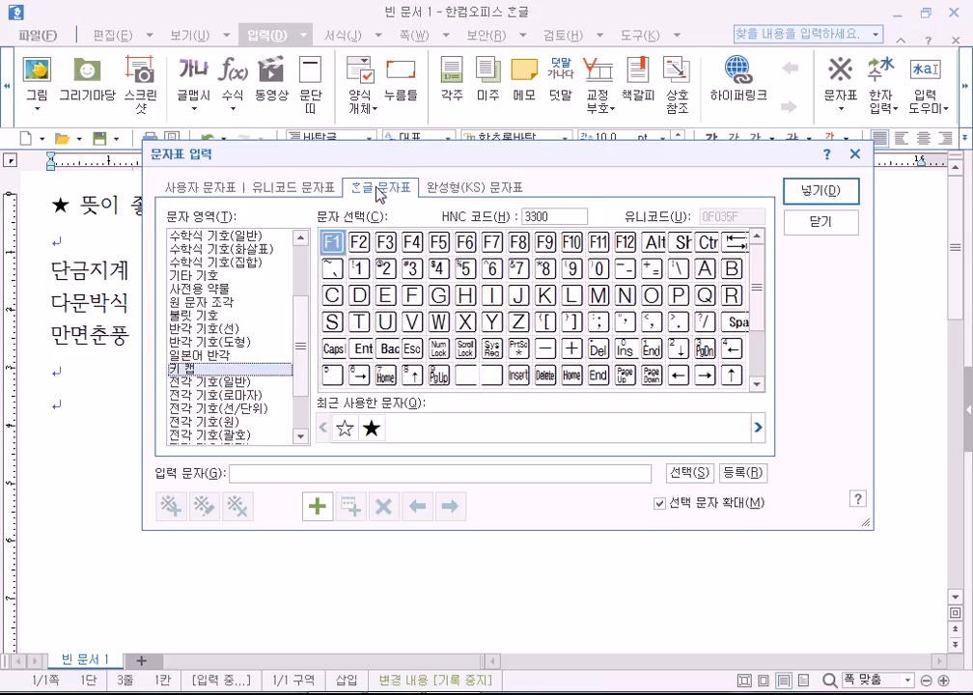
{"action": "left_click", "coordinate": [193, 383]}
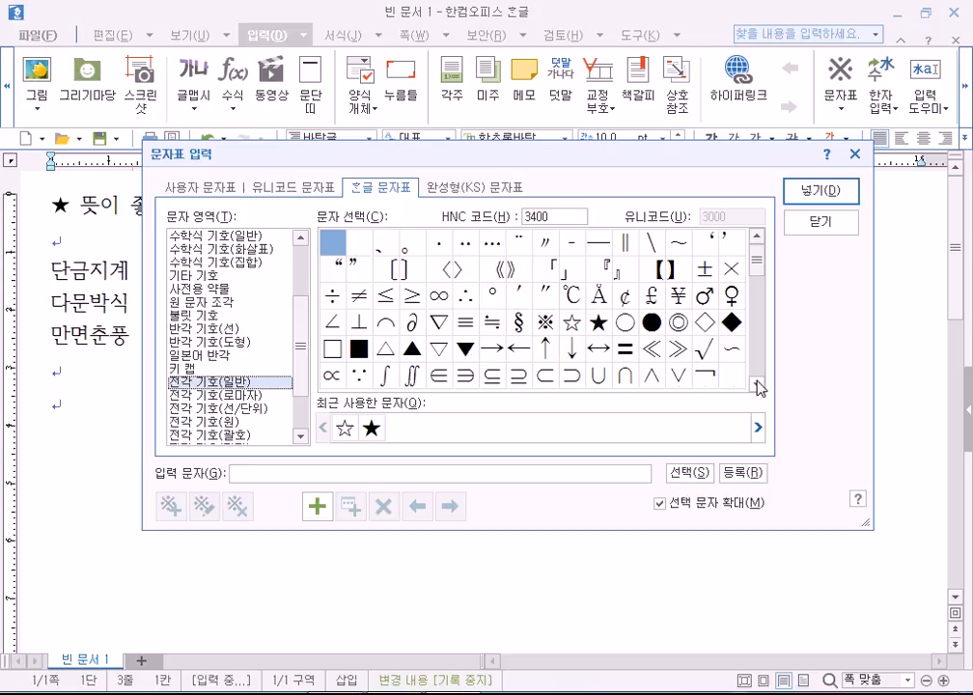
{"action": "scroll", "coordinate": [758, 388], "scroll_direction": "down", "scroll_amount": 5}
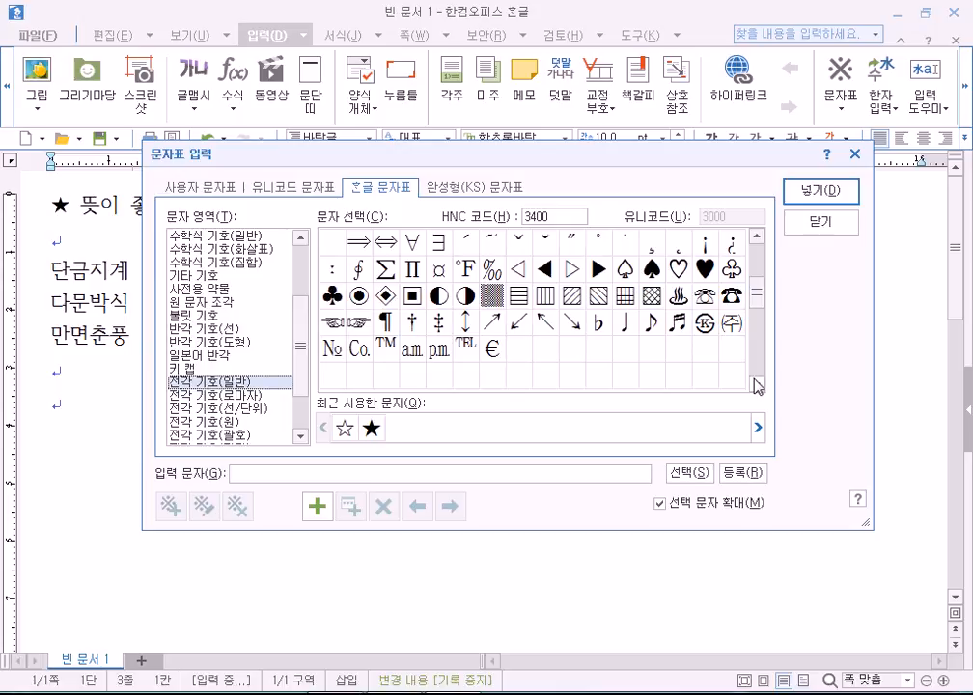
{"action": "scroll", "coordinate": [755, 386], "scroll_direction": "down", "scroll_amount": 4}
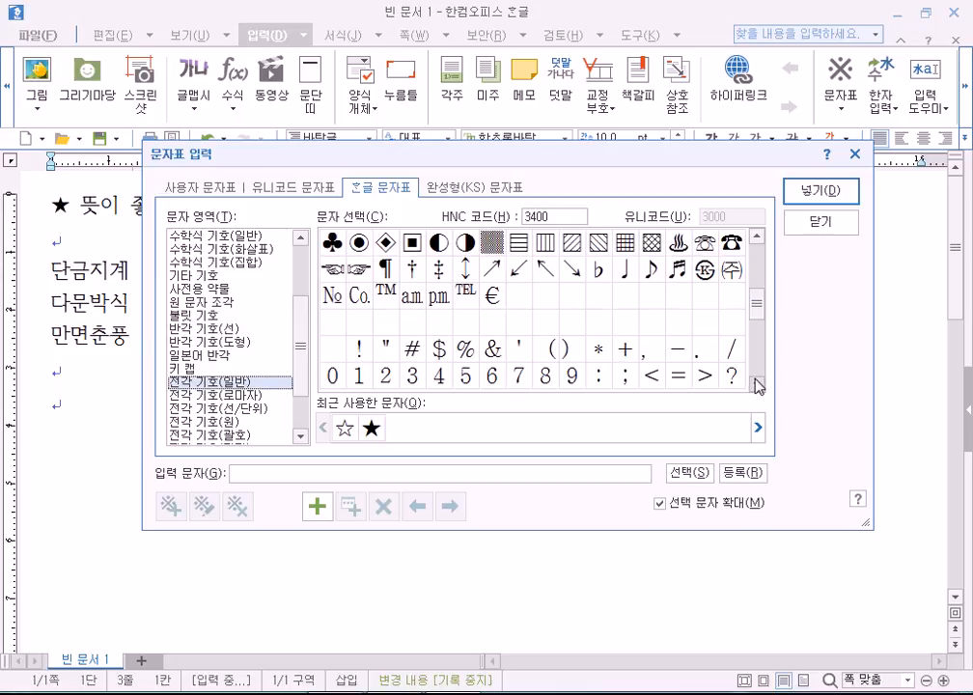
{"action": "left_click", "coordinate": [218, 397]}
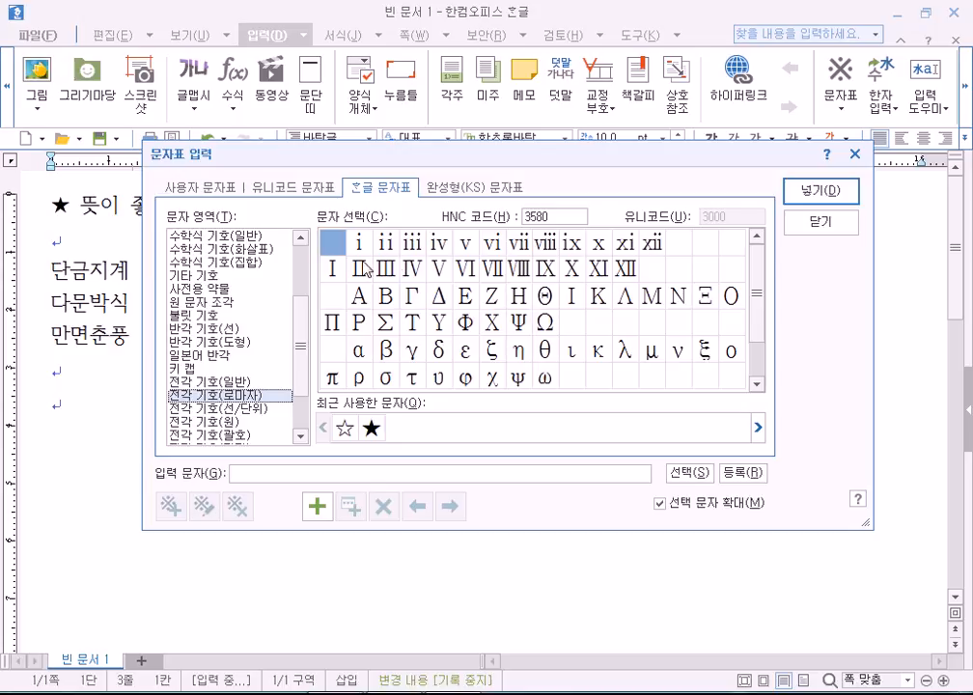
{"action": "left_click", "coordinate": [183, 408]}
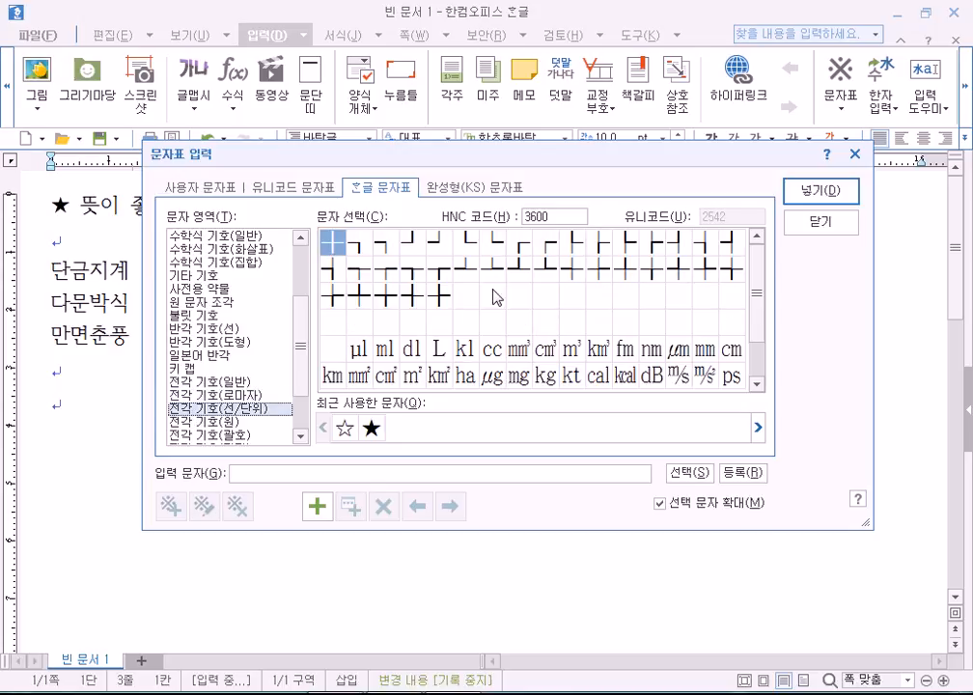
{"action": "left_click", "coordinate": [758, 390]}
{"action": "key", "text": "Down"}
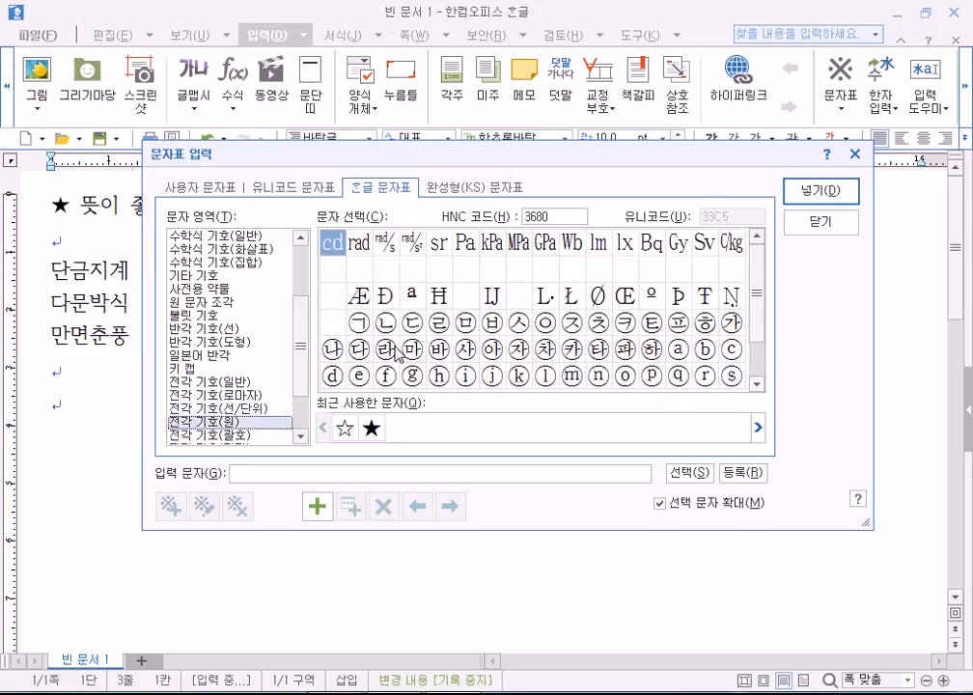
{"action": "key", "text": "Down"}
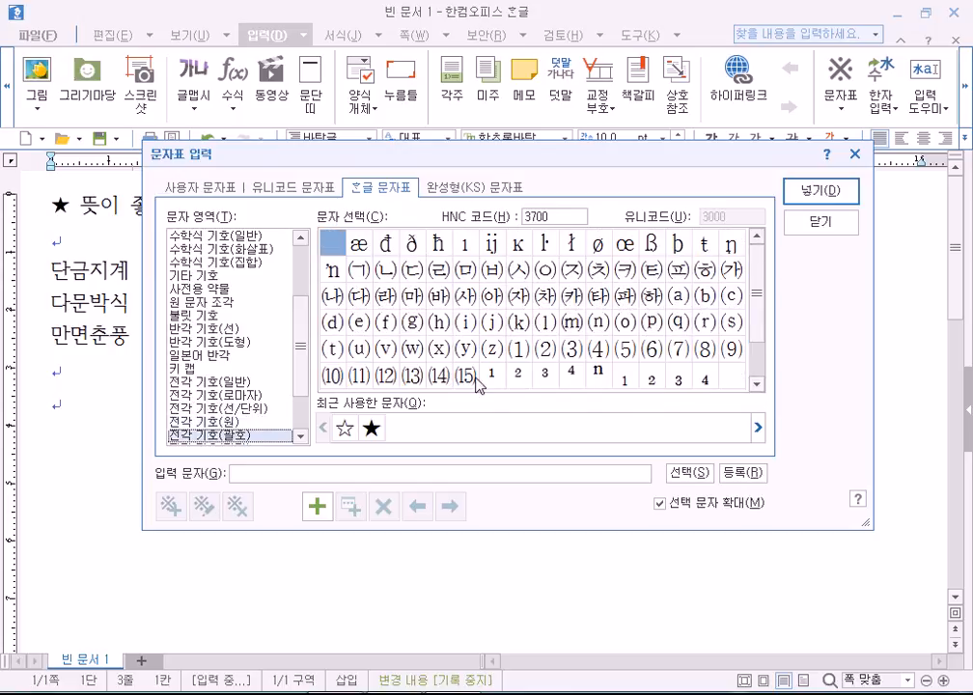
{"action": "scroll", "coordinate": [306, 410], "scroll_direction": "down", "scroll_amount": 2}
{"action": "scroll", "coordinate": [306, 410], "scroll_direction": "up", "scroll_amount": 2}
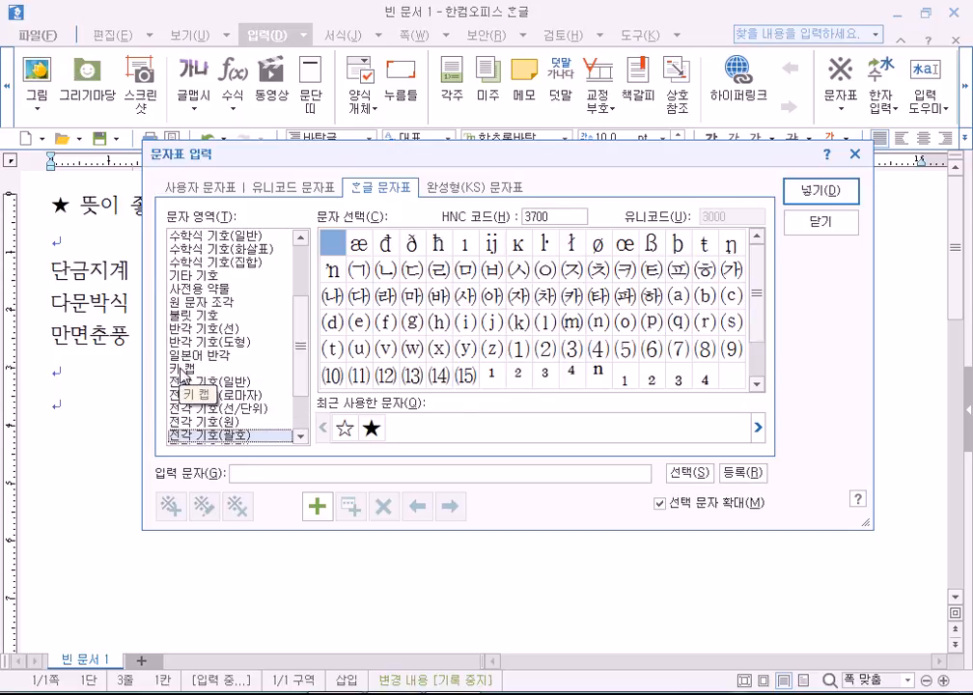
{"action": "left_click", "coordinate": [181, 370]}
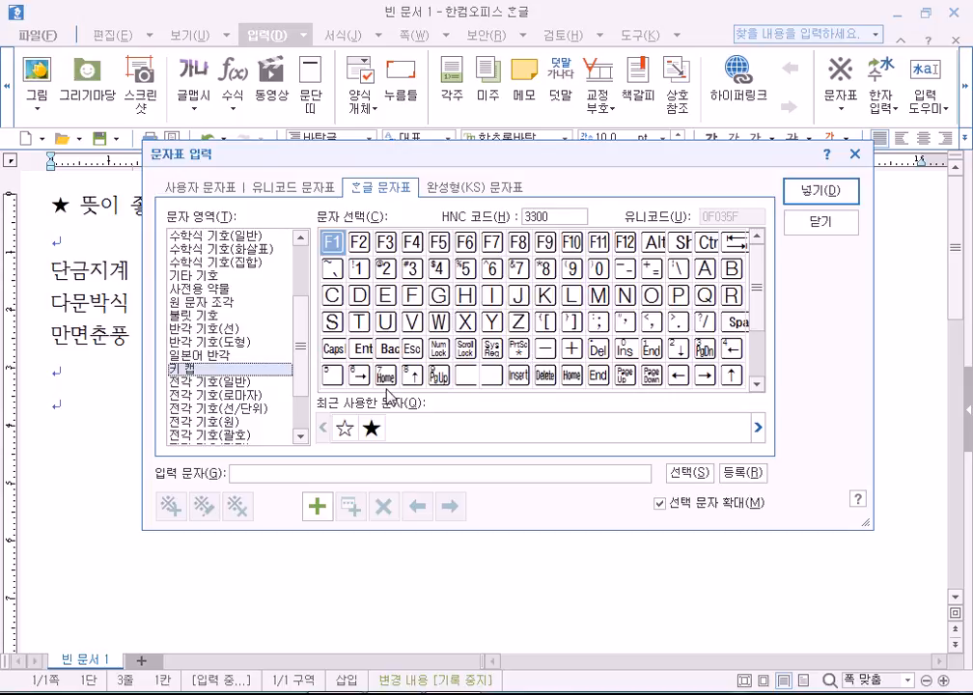
{"action": "mouse_move", "coordinate": [759, 321]}
{"action": "left_mouse_down"}
{"action": "mouse_move", "coordinate": [759, 370]}
{"action": "mouse_move", "coordinate": [759, 321]}
{"action": "left_mouse_up"}
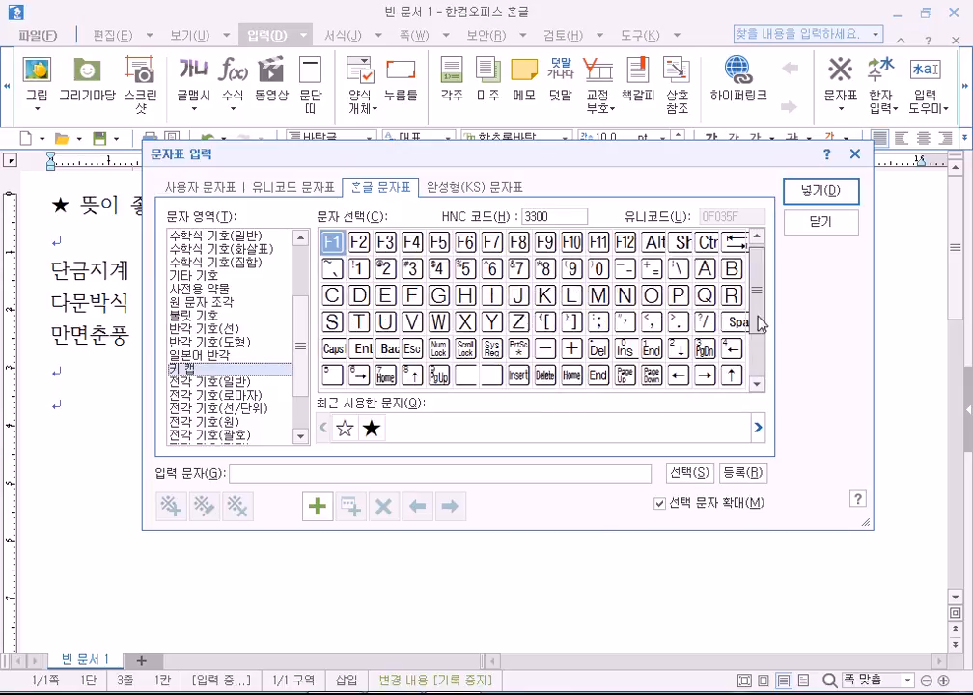
{"action": "left_click", "coordinate": [219, 355]}
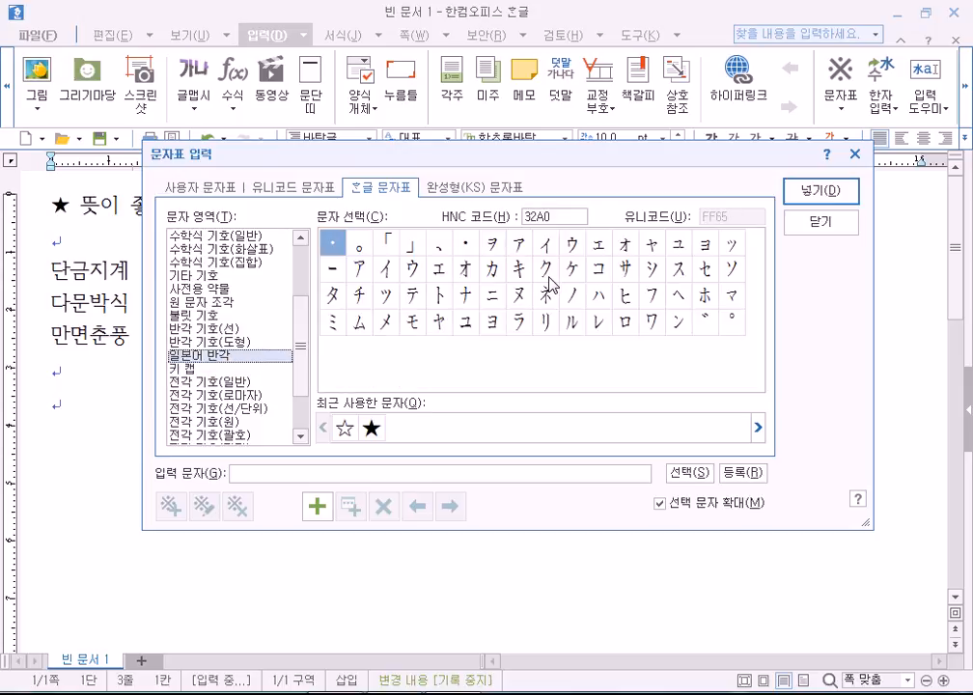
{"action": "left_click", "coordinate": [219, 289]}
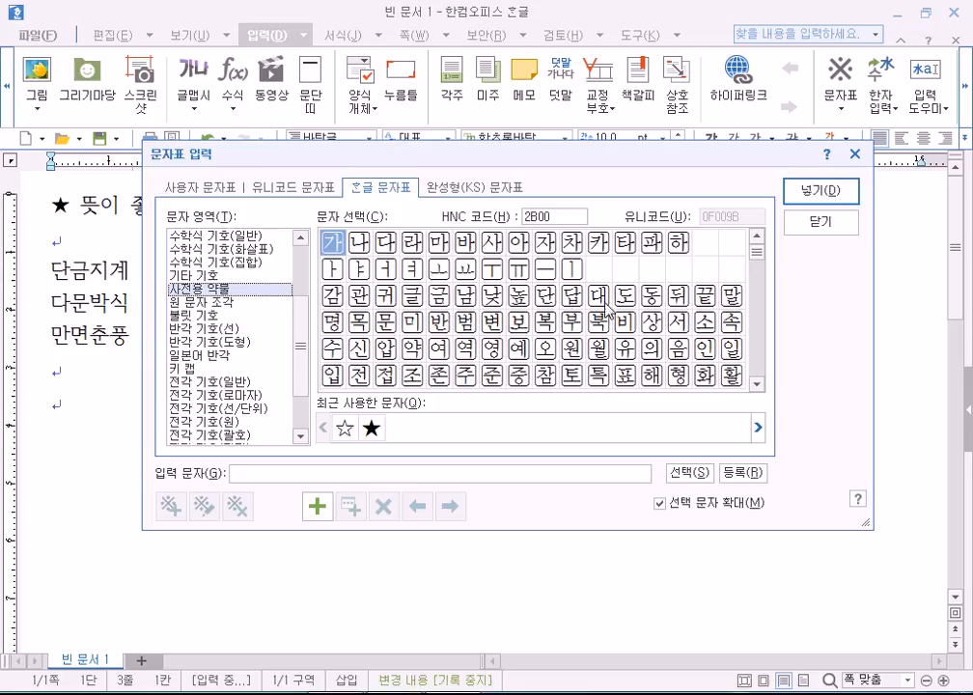
{"action": "left_click", "coordinate": [236, 261]}
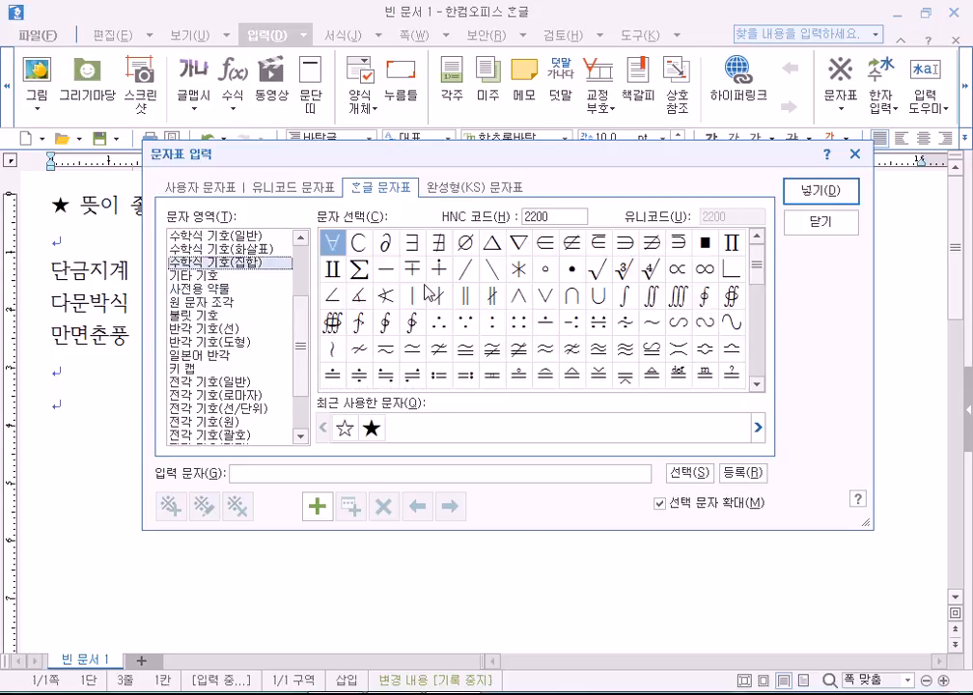
{"action": "left_click", "coordinate": [259, 248]}
{"action": "left_click", "coordinate": [253, 235]}
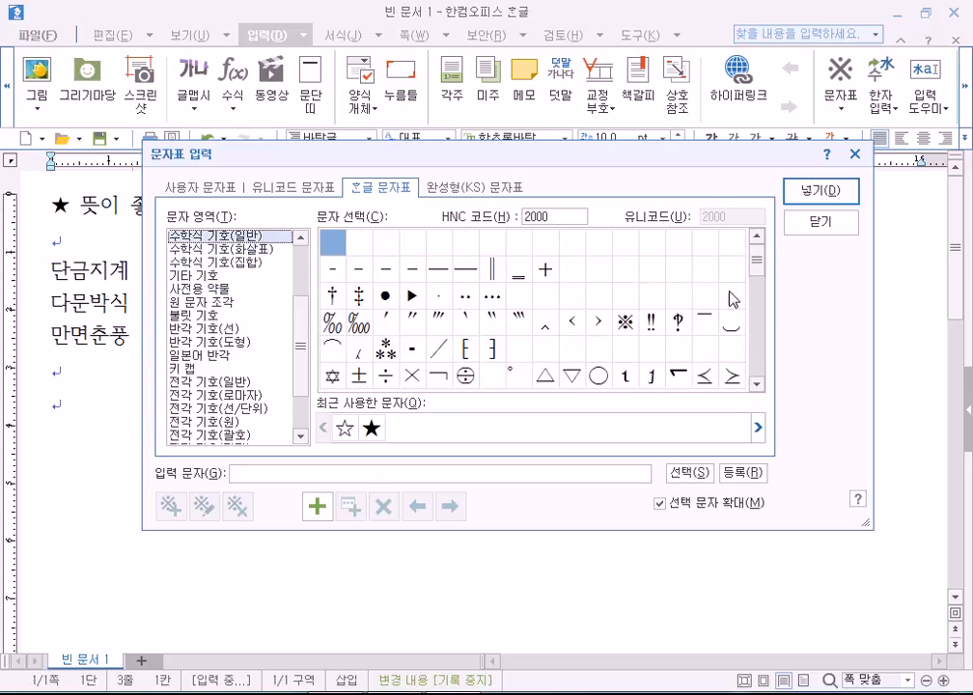
{"action": "left_click_drag", "start_coordinate": [757, 253], "coordinate": [711, 355]}
{"action": "left_click", "coordinate": [297, 240]}
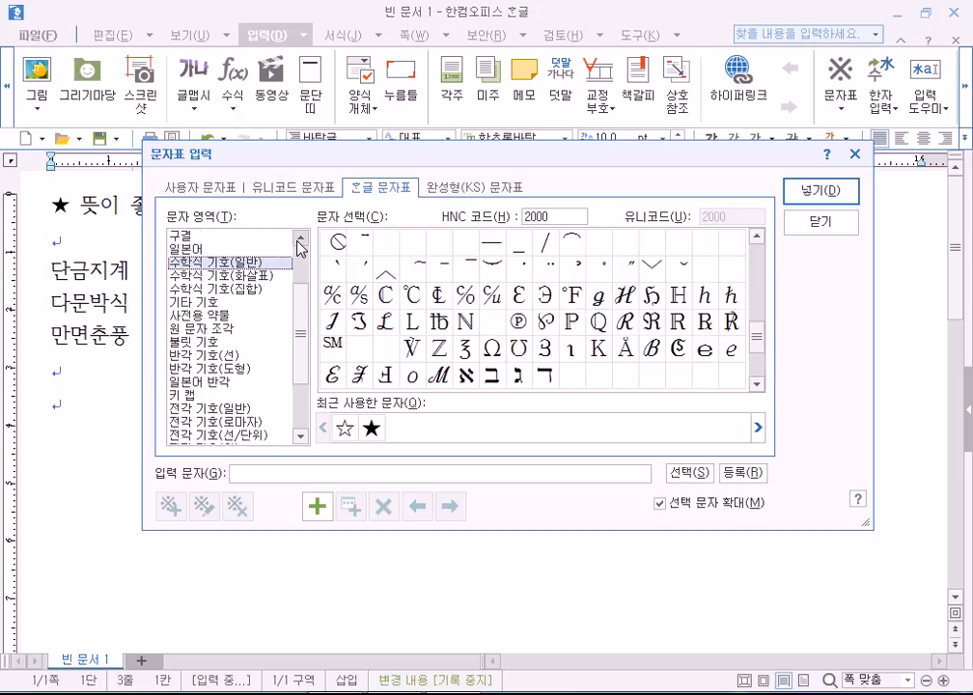
{"action": "left_click", "coordinate": [297, 240]}
{"action": "left_click", "coordinate": [212, 275]}
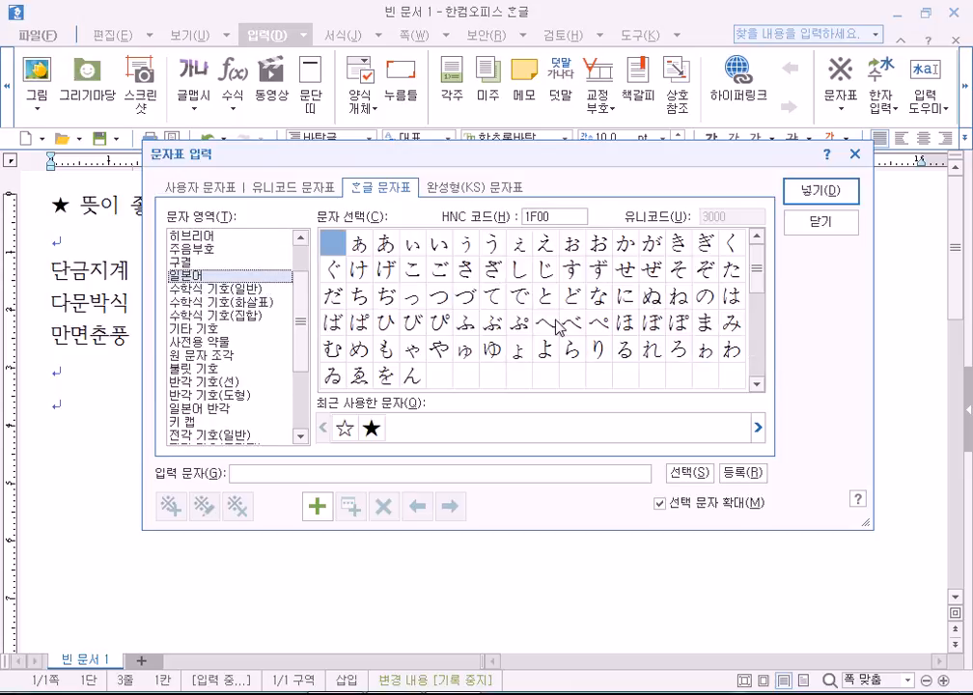
{"action": "left_click", "coordinate": [190, 238]}
{"action": "scroll", "coordinate": [177, 350], "scroll_direction": "up", "scroll_amount": 2}
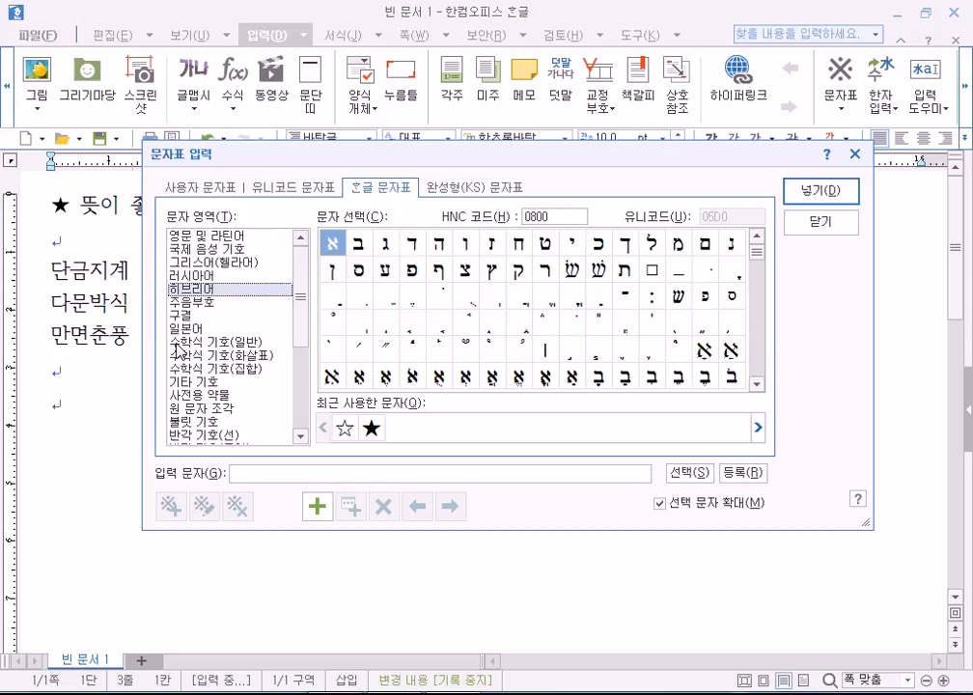
{"action": "left_click", "coordinate": [217, 276]}
{"action": "key", "text": "Up"}
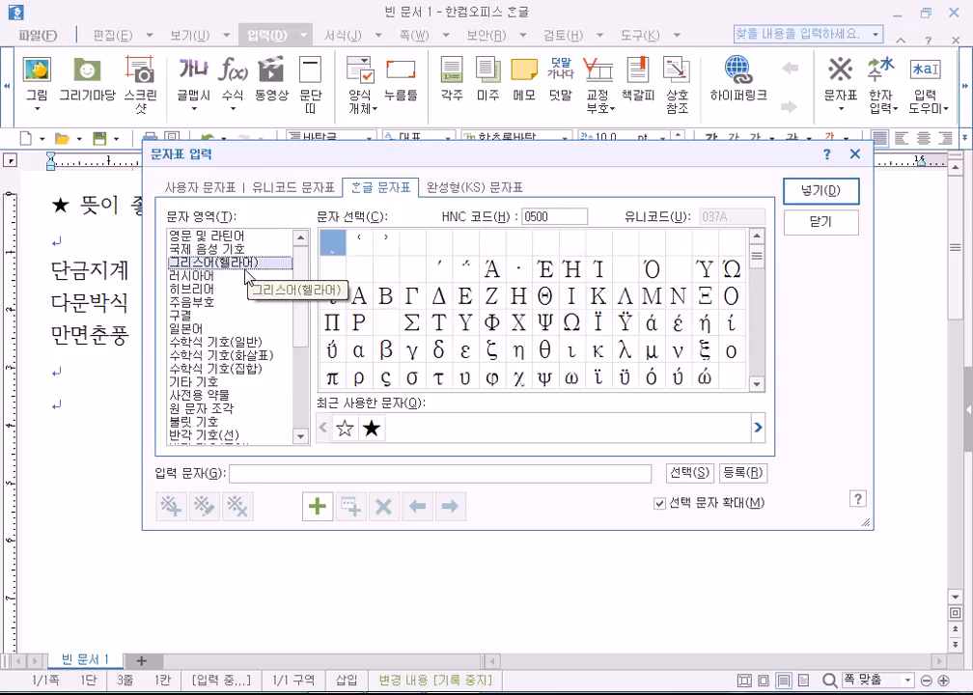
{"action": "scroll", "coordinate": [248, 282], "scroll_direction": "down", "scroll_amount": 4}
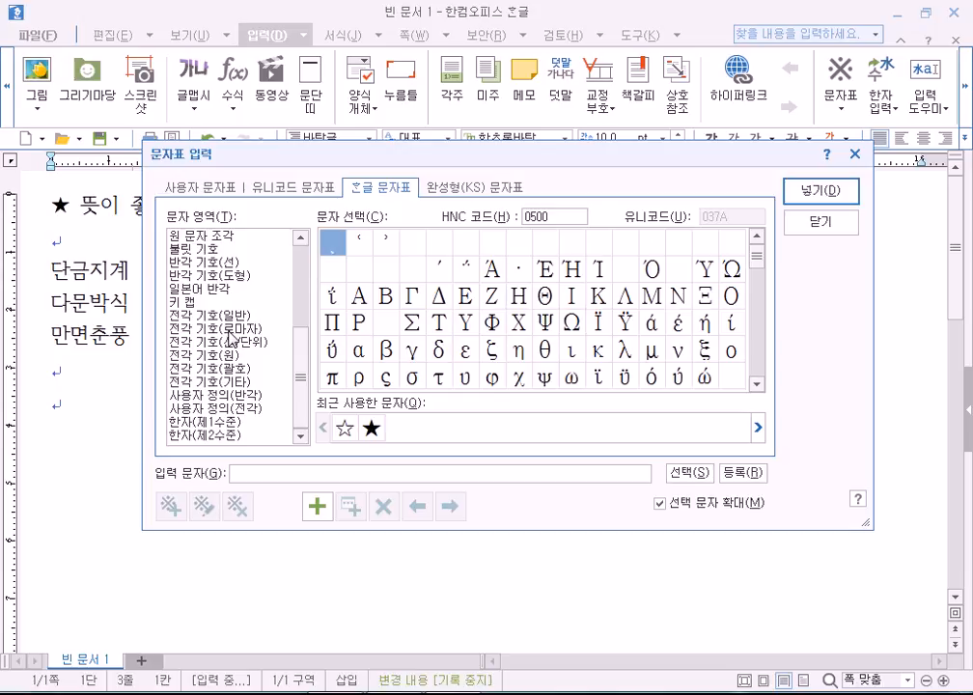
{"action": "left_click", "coordinate": [231, 315]}
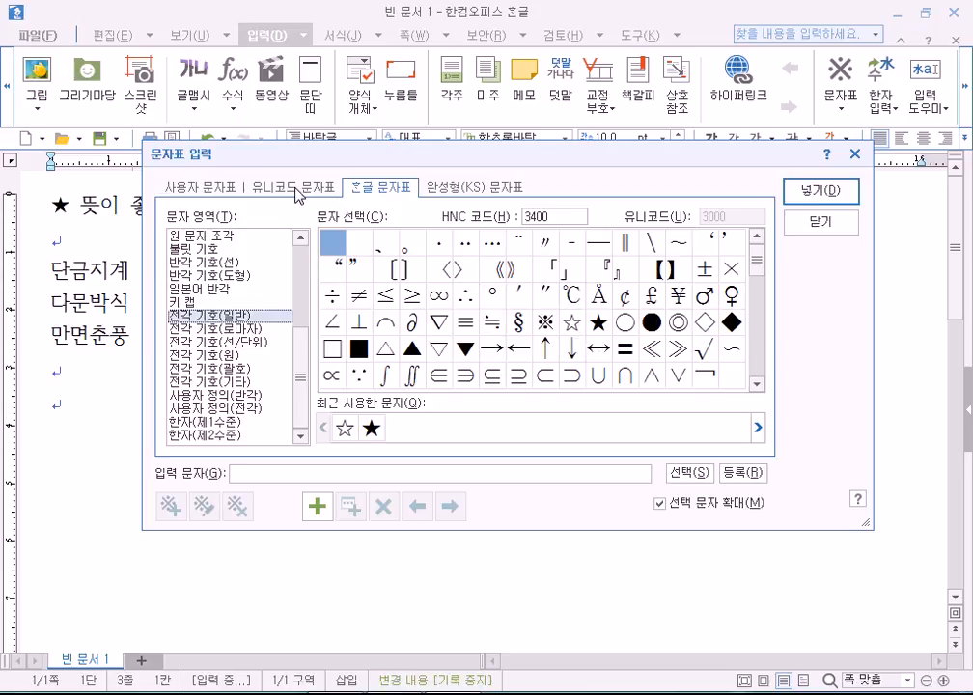
{"action": "left_click", "coordinate": [200, 187]}
{"action": "left_click", "coordinate": [208, 303]}
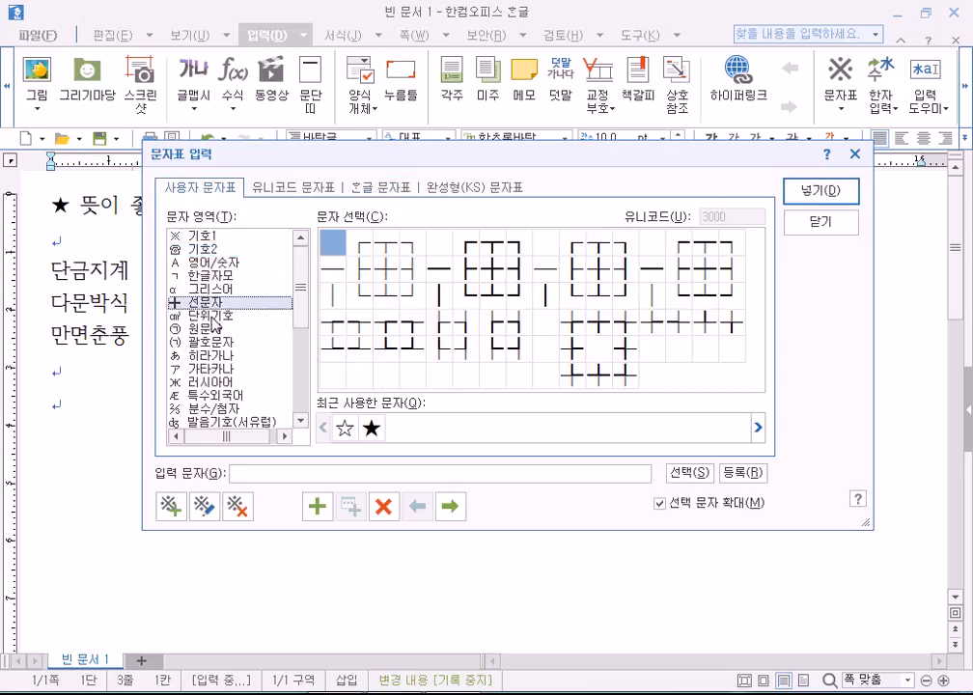
{"action": "left_click", "coordinate": [213, 315]}
{"action": "left_click", "coordinate": [215, 355]}
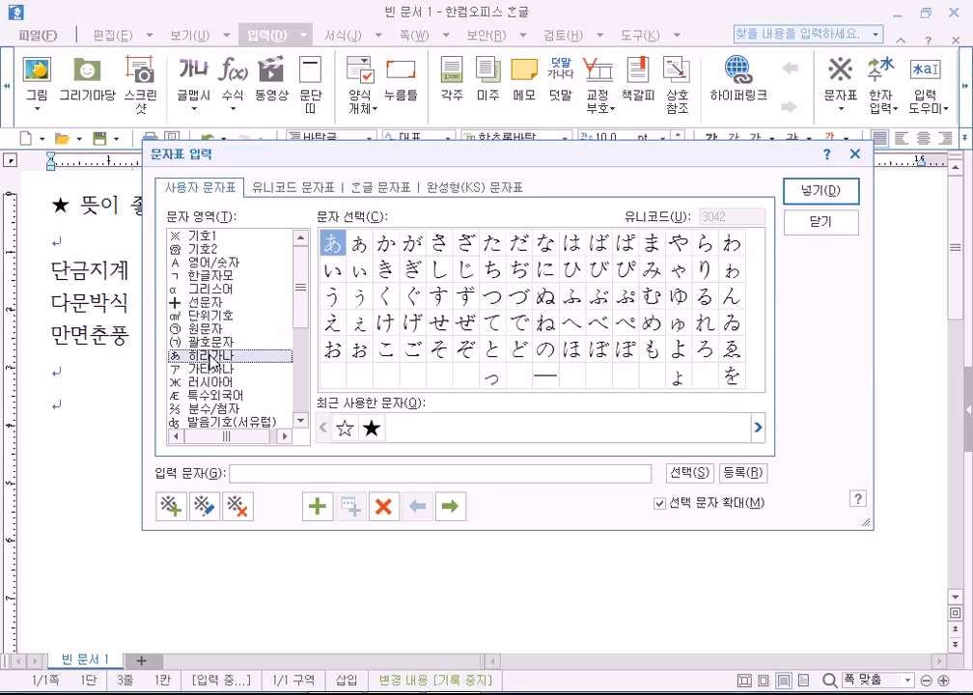
{"action": "left_click", "coordinate": [215, 371]}
{"action": "left_click", "coordinate": [223, 383]}
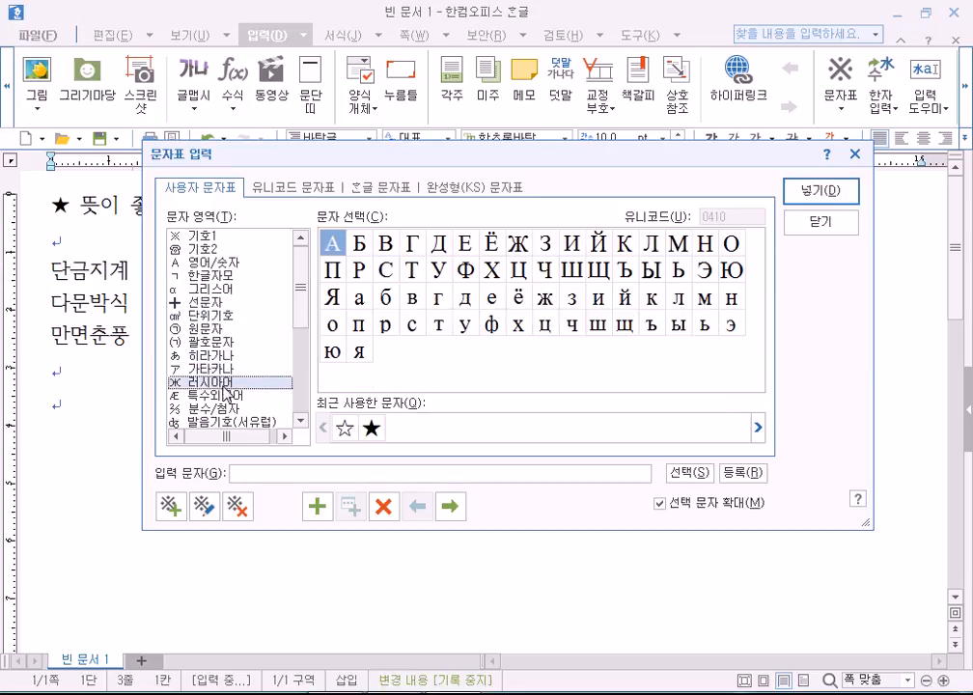
{"action": "left_click", "coordinate": [217, 409]}
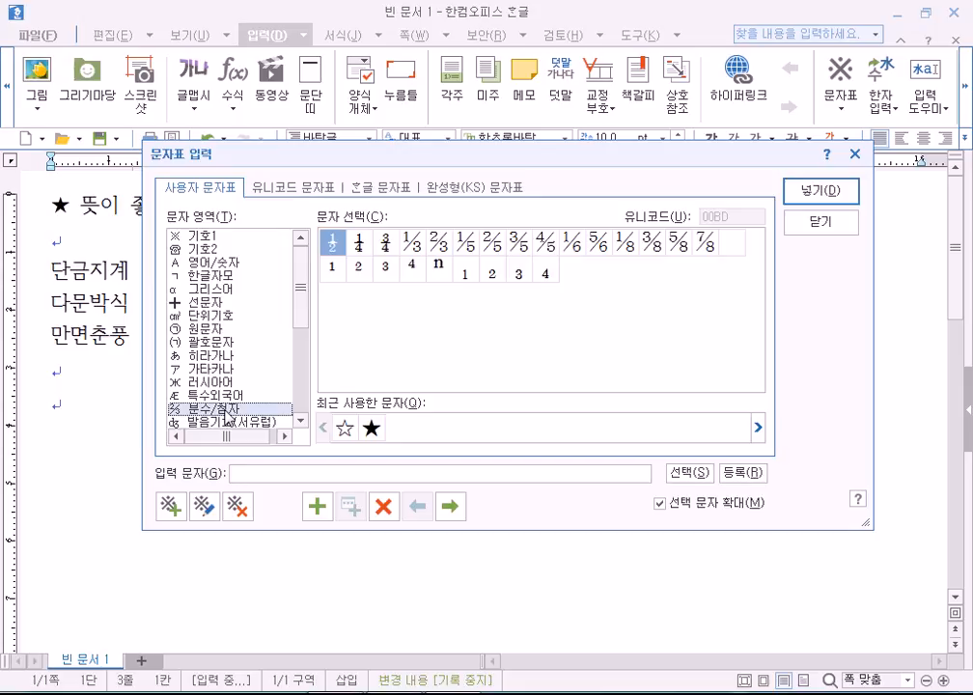
{"action": "left_click", "coordinate": [212, 394]}
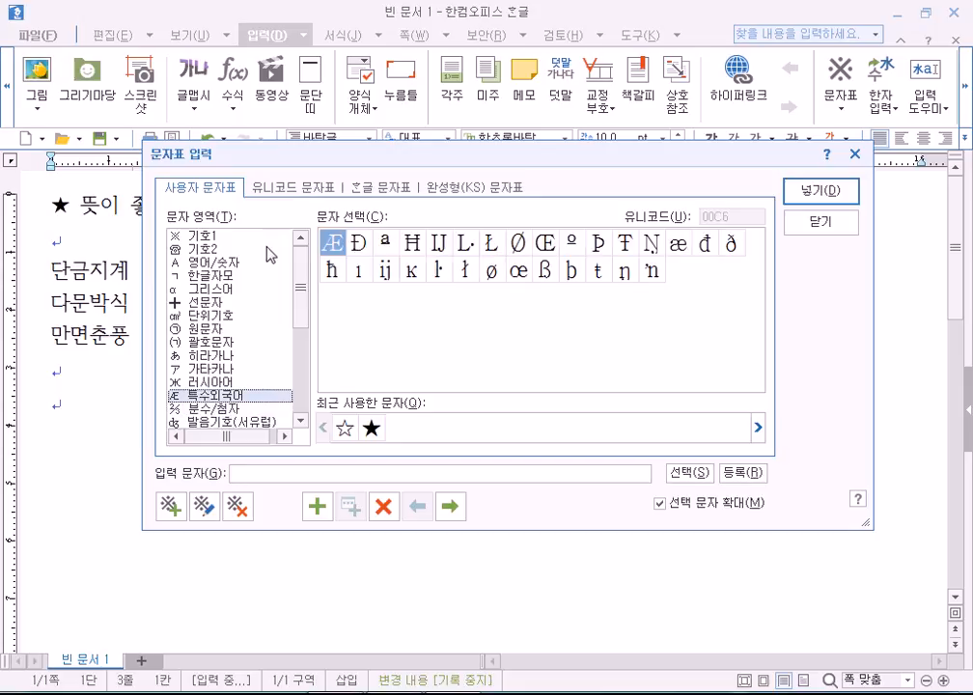
{"action": "left_click", "coordinate": [207, 275]}
{"action": "left_click", "coordinate": [378, 189]}
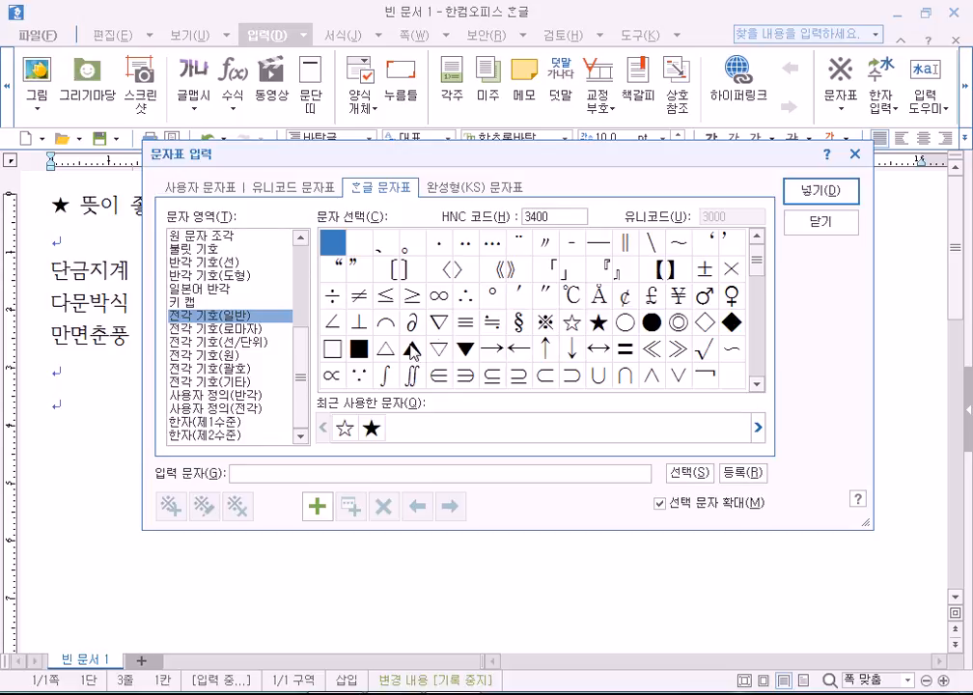
Insert a hollow ▷ triangle from the character map at the start of the 단금지계 line.
{"action": "left_click", "coordinate": [440, 359]}
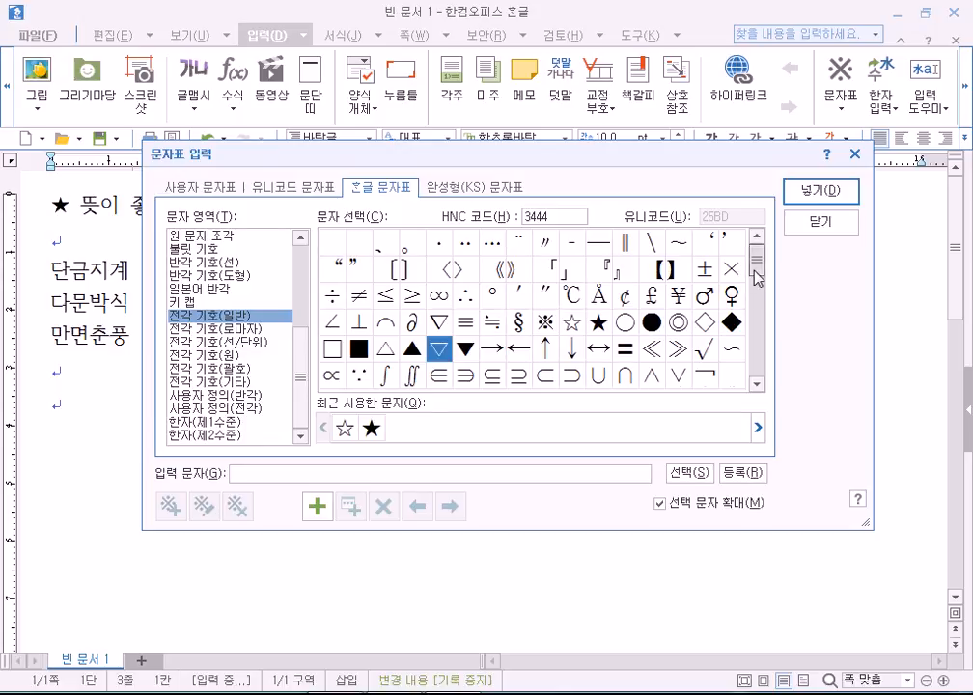
{"action": "scroll", "coordinate": [596, 218], "scroll_direction": "down", "scroll_amount": 2}
{"action": "mouse_move", "coordinate": [758, 288]}
{"action": "left_mouse_down"}
{"action": "mouse_move", "coordinate": [761, 255]}
{"action": "mouse_move", "coordinate": [764, 301]}
{"action": "left_mouse_up"}
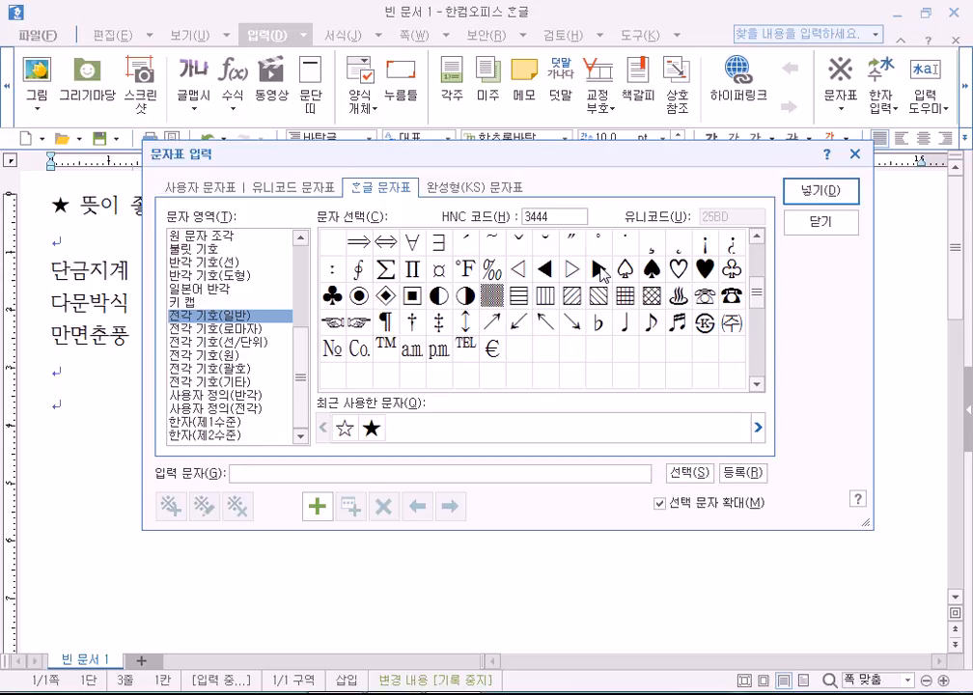
{"action": "left_click", "coordinate": [572, 268]}
{"action": "left_click", "coordinate": [813, 196]}
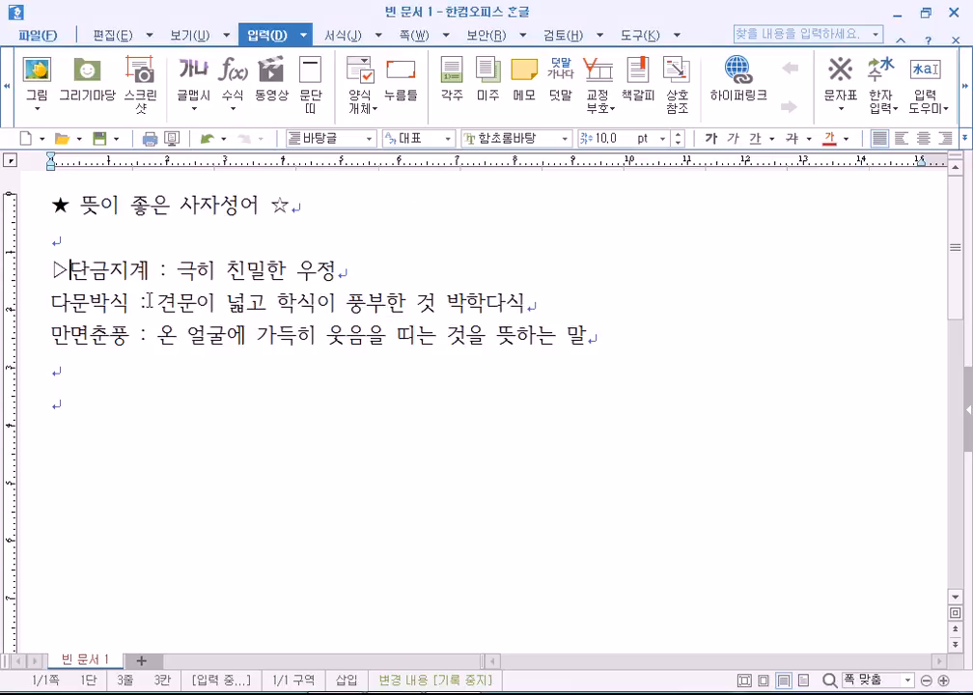
Put a solid ▶ triangle in front of 다문박식 via the full character map.
{"action": "left_click", "coordinate": [48, 302]}
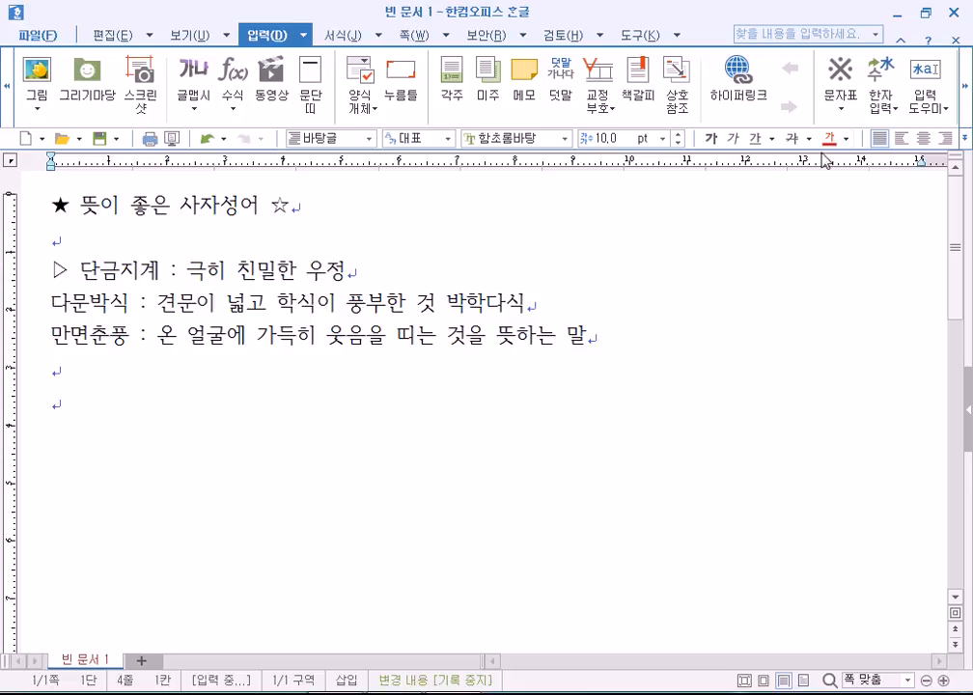
{"action": "left_click", "coordinate": [841, 108]}
{"action": "left_click", "coordinate": [849, 167]}
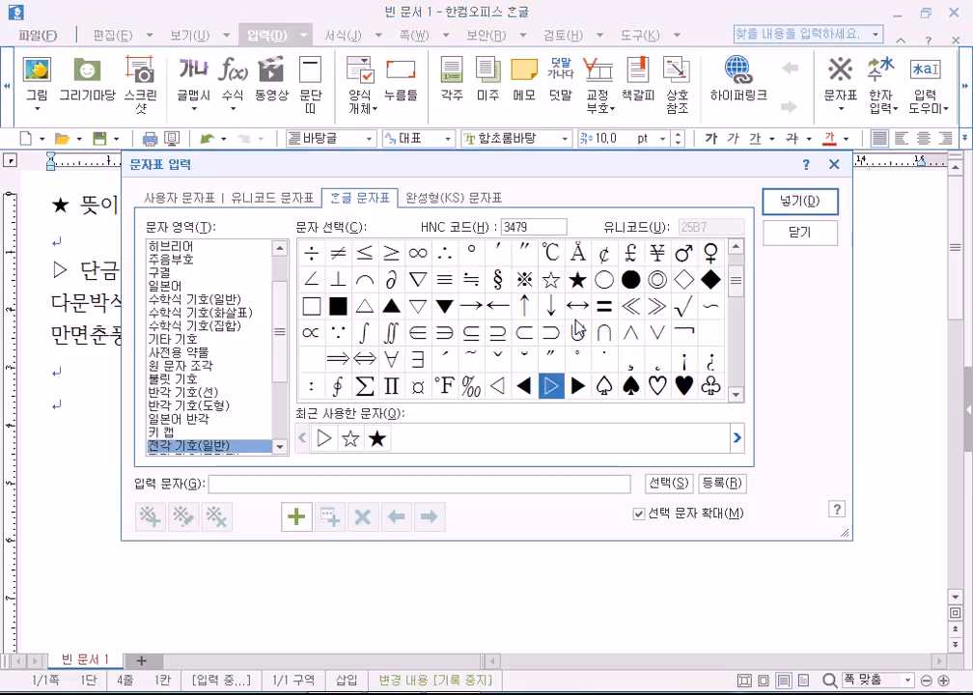
{"action": "key", "text": "Right"}
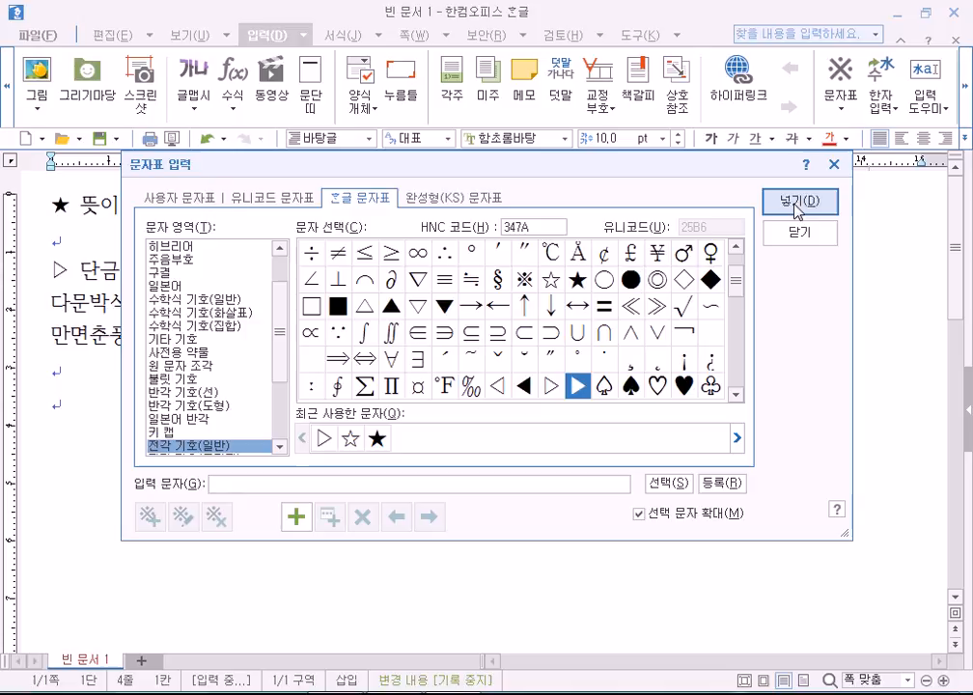
{"action": "left_click", "coordinate": [798, 202]}
Add the ▷ bullet before 만면춘풍 from the recently used symbols list.
{"action": "left_click", "coordinate": [51, 336]}
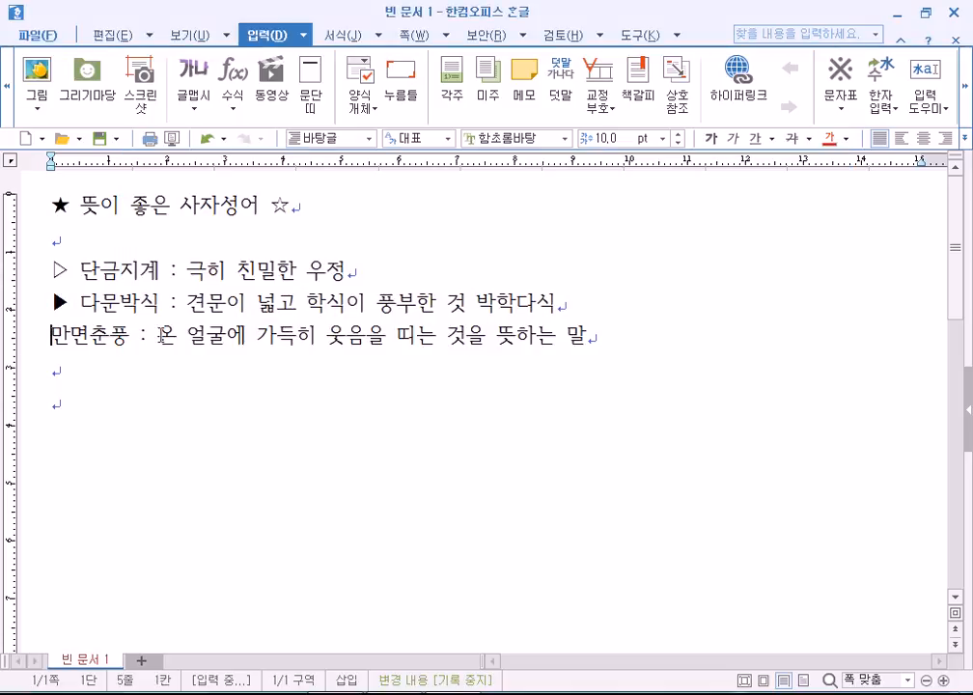
{"action": "left_click", "coordinate": [841, 113]}
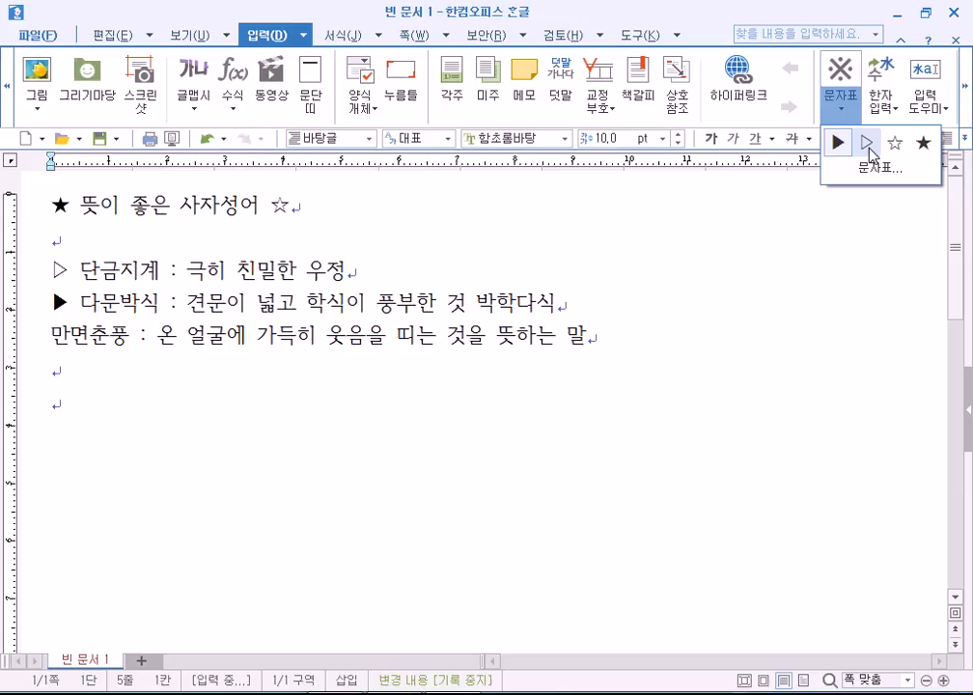
{"action": "left_click", "coordinate": [868, 144]}
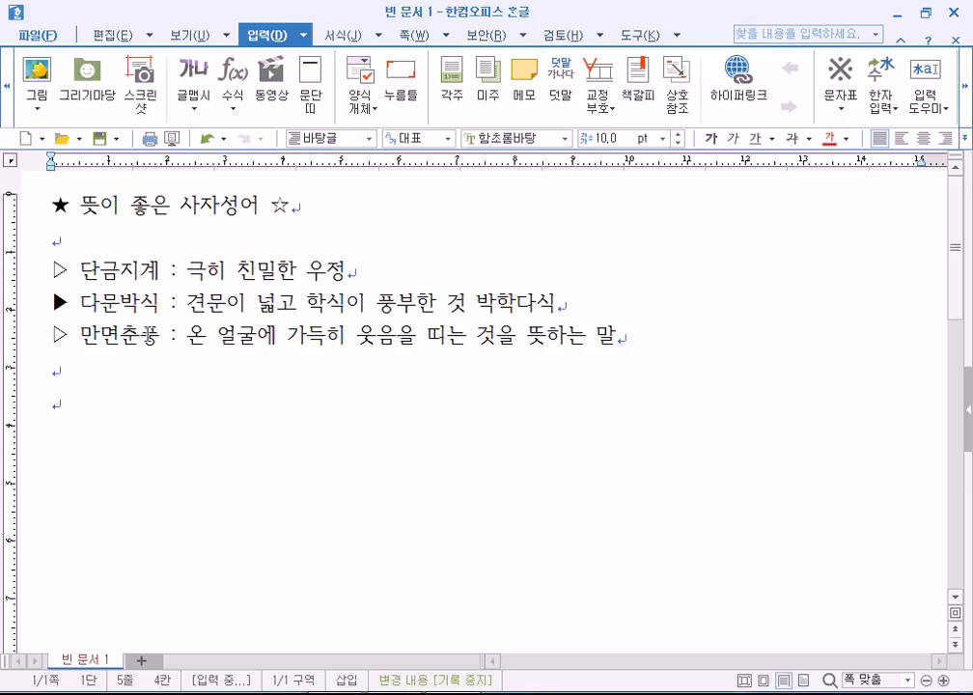
{"action": "left_click", "coordinate": [370, 274]}
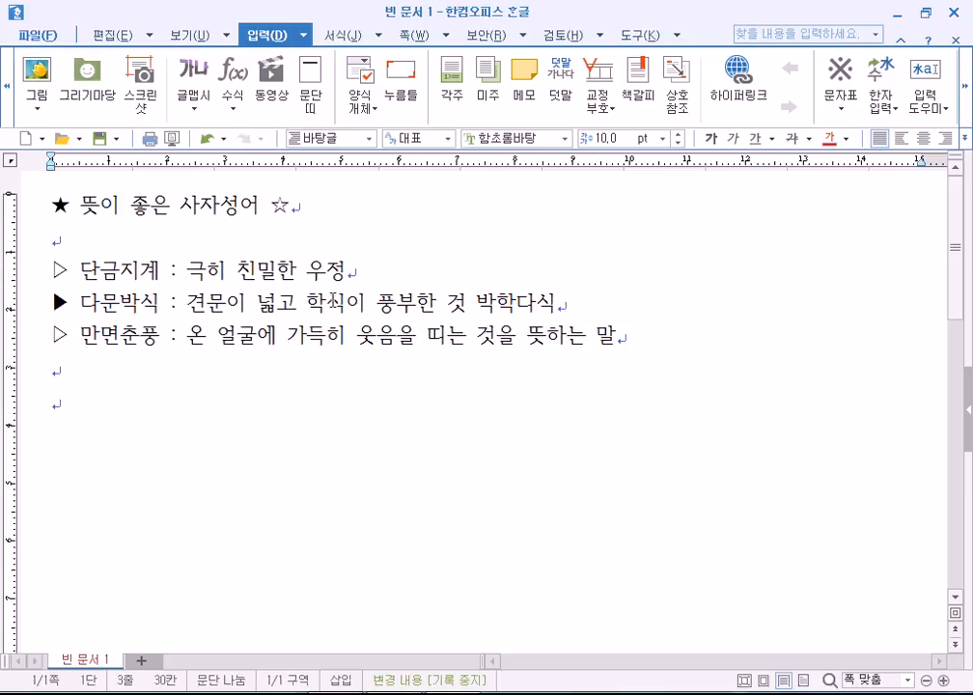
Look up hanja for 우정 with F9, cancel it, and undo the stray typing after it.
{"action": "key", "text": "F9"}
{"action": "key", "text": "Escape"}
{"action": "type", "text": "ㅁ"}
{"action": "key", "text": "BackSpace"}
{"action": "key", "text": "BackSpace"}
{"action": "type", "text": "위"}
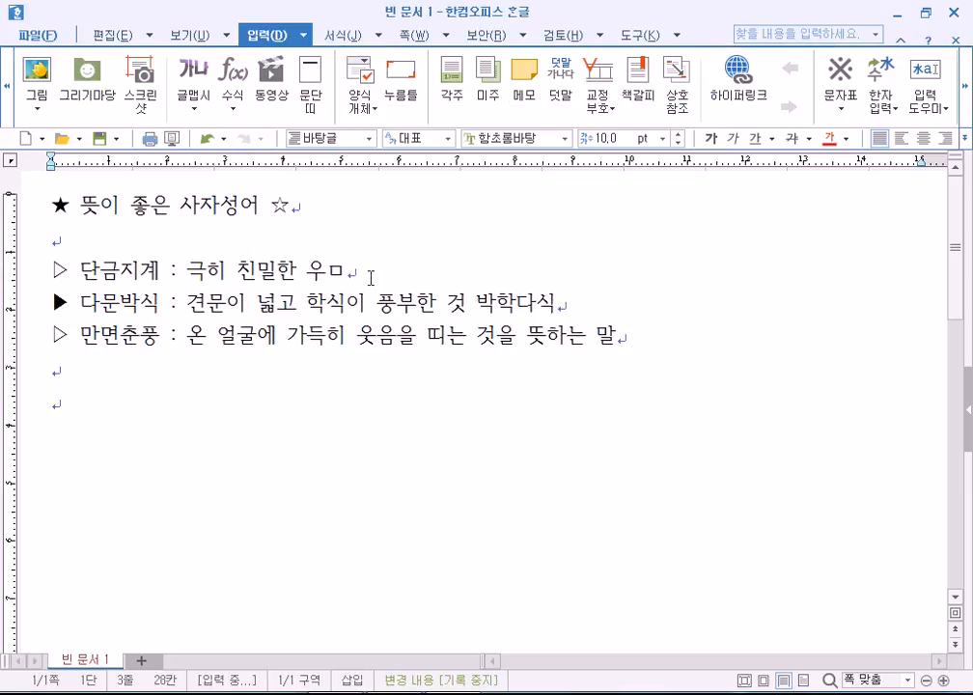
{"action": "key", "text": "ctrl+z"}
{"action": "key", "text": "ctrl+z"}
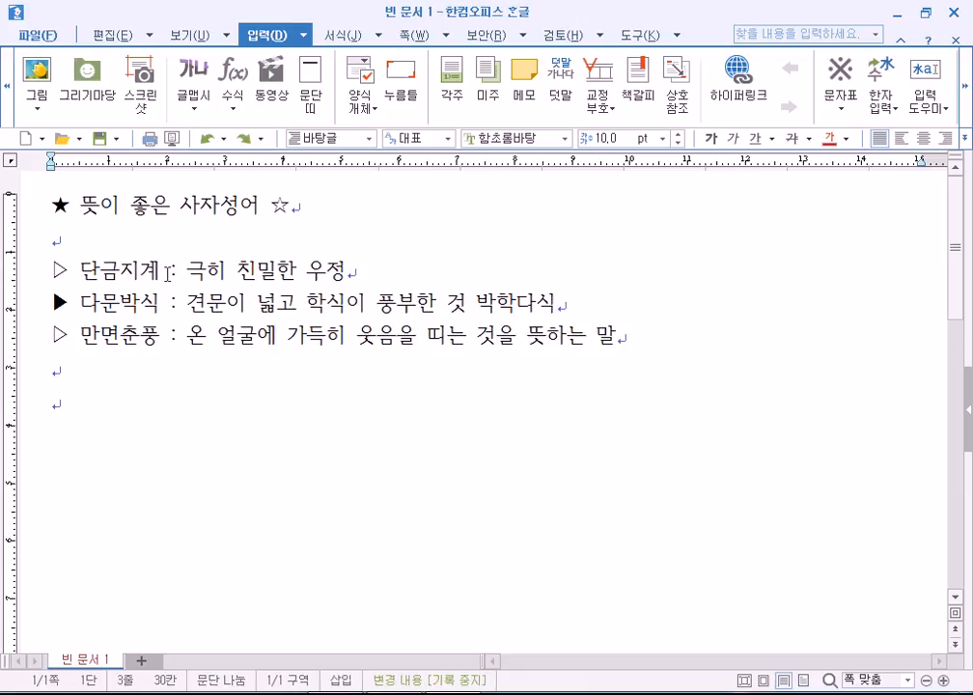
Retype the final syllable 계 of 단금지계 and check the bullet lines.
{"action": "left_click", "coordinate": [154, 272]}
{"action": "key", "text": "BackSpace"}
{"action": "type", "text": "계"}
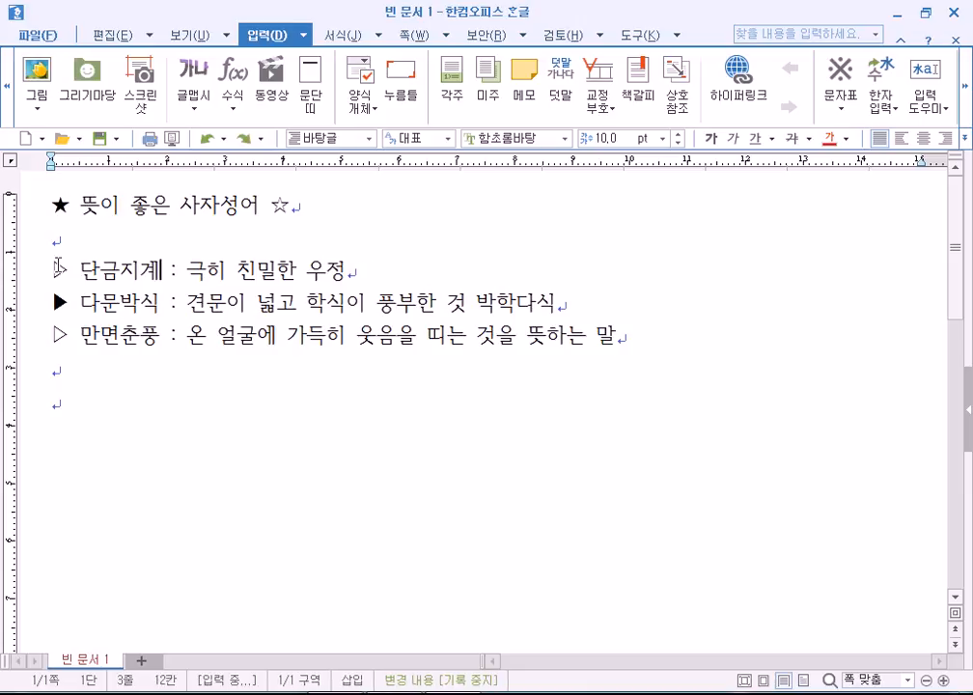
{"action": "left_click_drag", "start_coordinate": [53, 270], "coordinate": [77, 272]}
{"action": "left_click", "coordinate": [57, 272]}
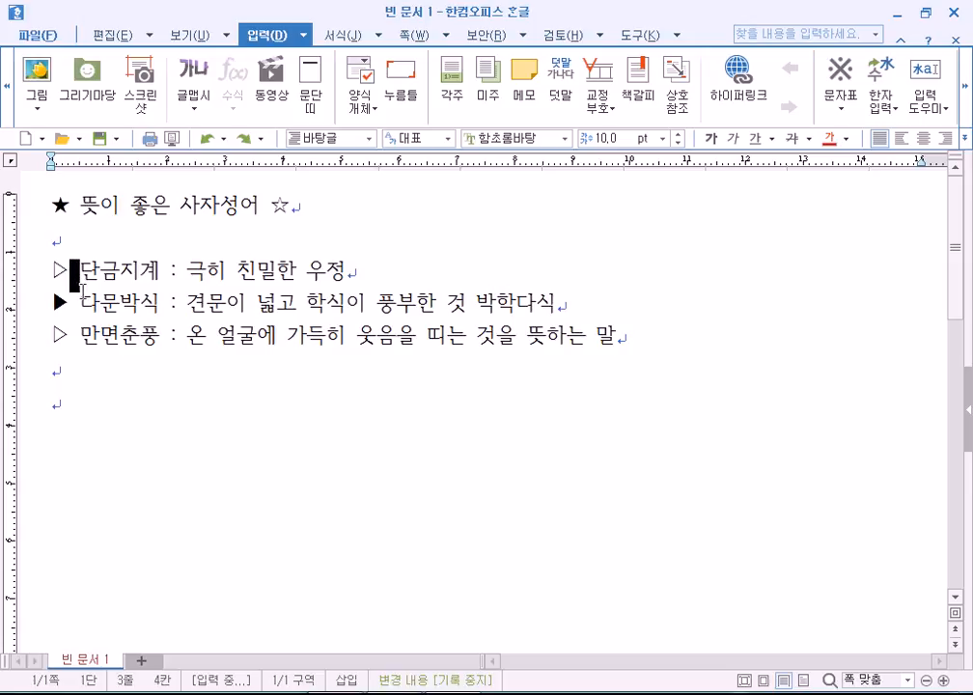
{"action": "left_click", "coordinate": [103, 331]}
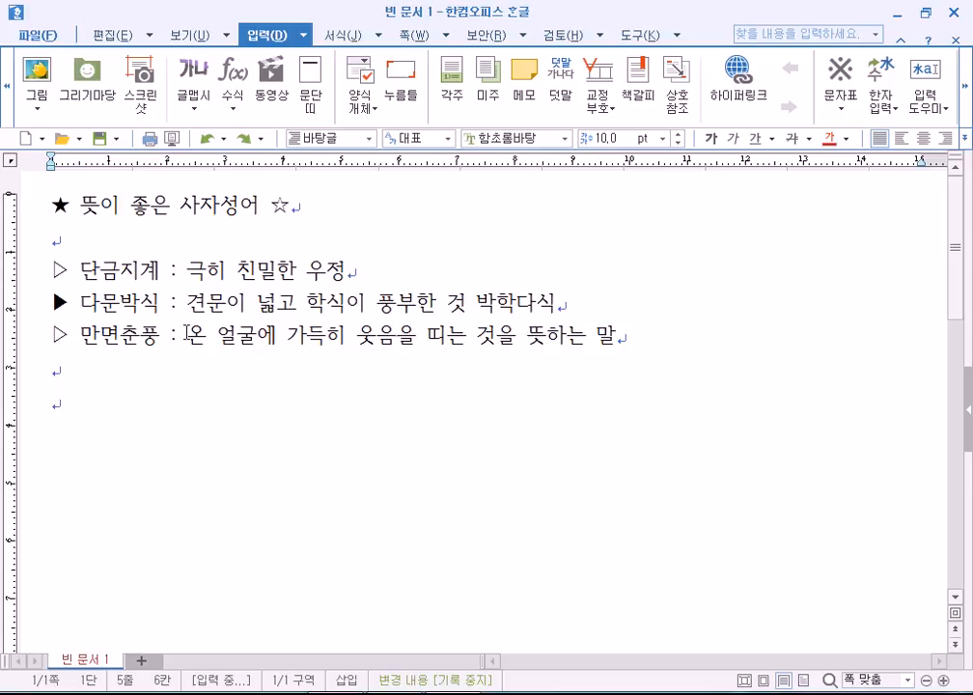
{"action": "left_click", "coordinate": [60, 374]}
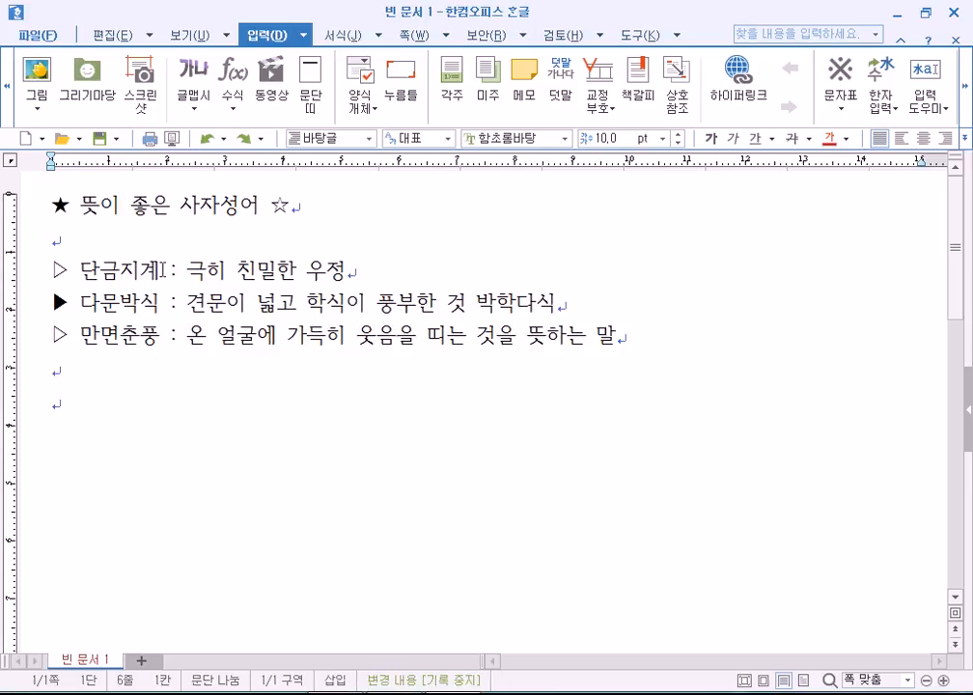
Select 단금지계 and open hanja conversion with F9, offering 斷金之契.
{"action": "left_click_drag", "start_coordinate": [163, 270], "coordinate": [83, 273]}
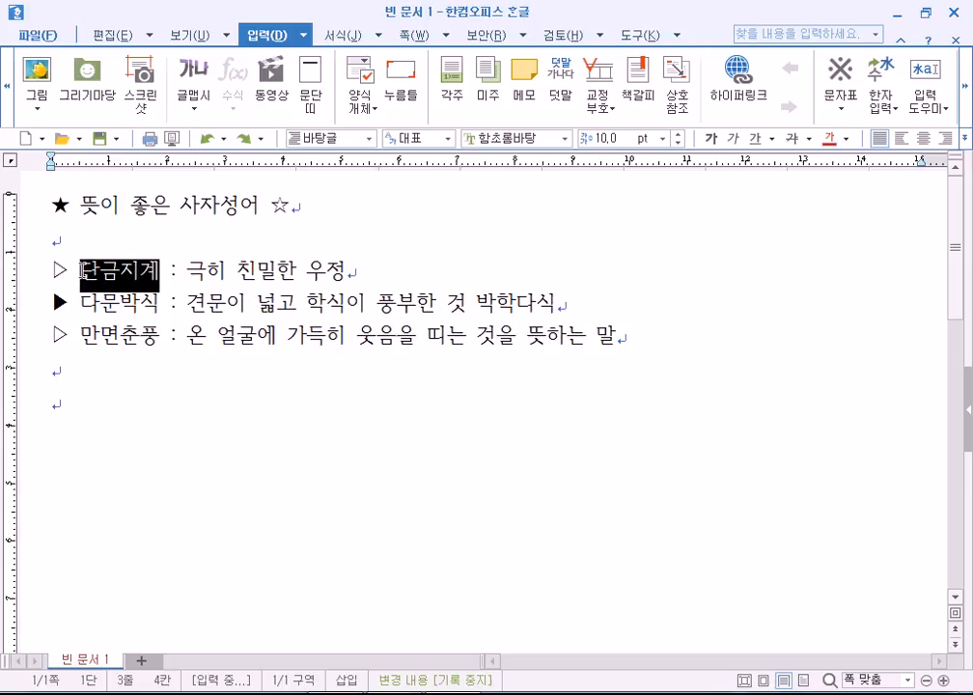
{"action": "left_click", "coordinate": [164, 271]}
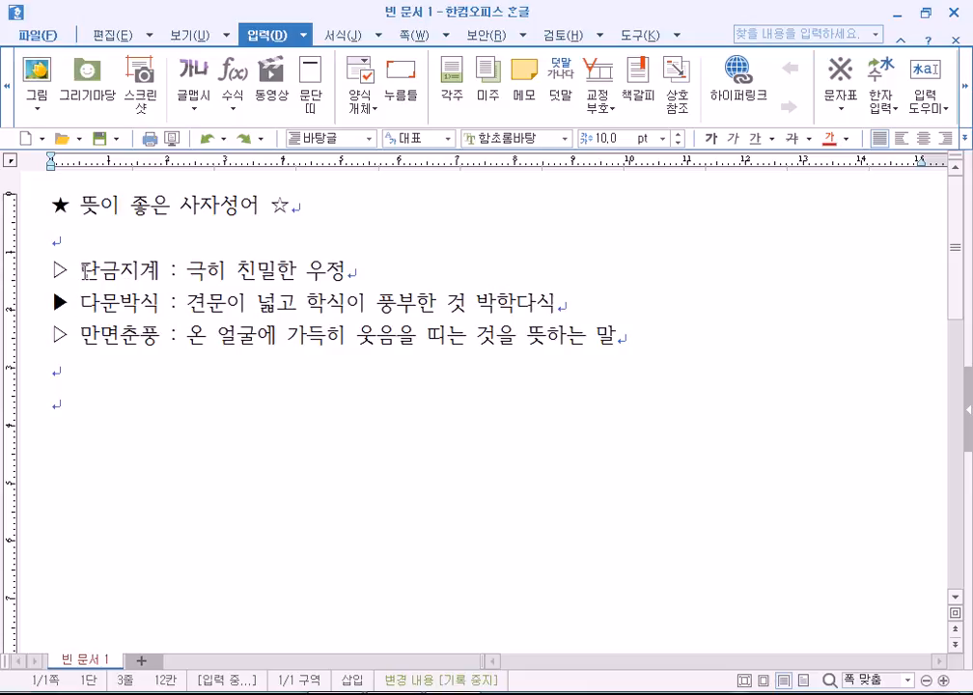
{"action": "left_click_drag", "start_coordinate": [81, 272], "coordinate": [155, 273]}
{"action": "key", "text": "F9"}
{"action": "key", "text": "Escape"}
{"action": "key", "text": "F9"}
Move the hanja conversion window off the text and toggle its dictionary details.
{"action": "left_click_drag", "start_coordinate": [448, 123], "coordinate": [565, 82]}
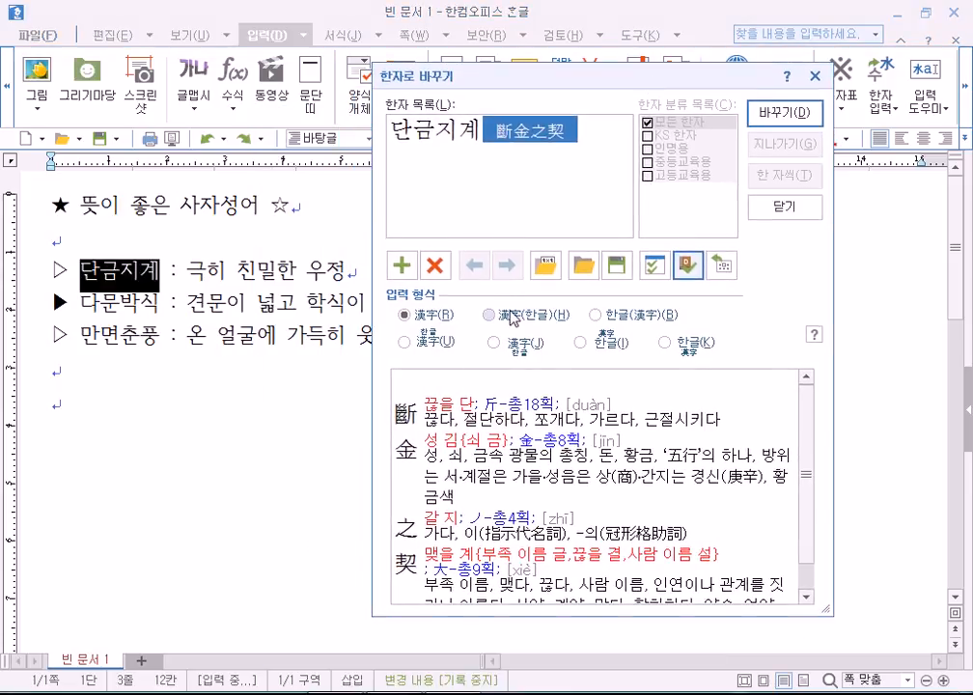
{"action": "left_click", "coordinate": [688, 266]}
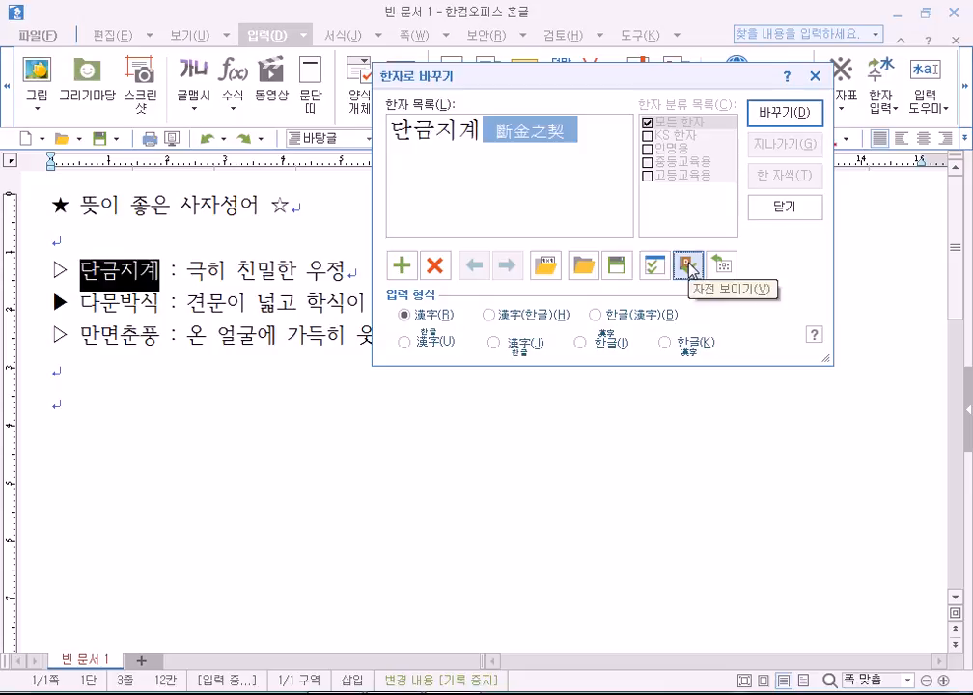
{"action": "left_click", "coordinate": [688, 267]}
{"action": "left_click", "coordinate": [689, 267]}
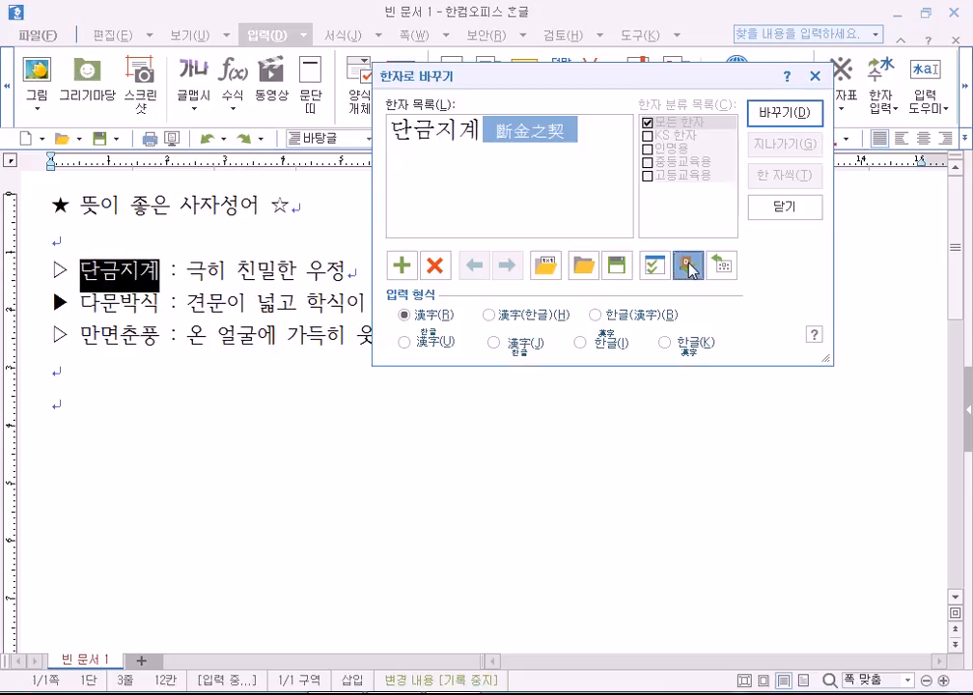
{"action": "left_click", "coordinate": [688, 266]}
{"action": "left_click_drag", "start_coordinate": [653, 85], "coordinate": [663, 26]}
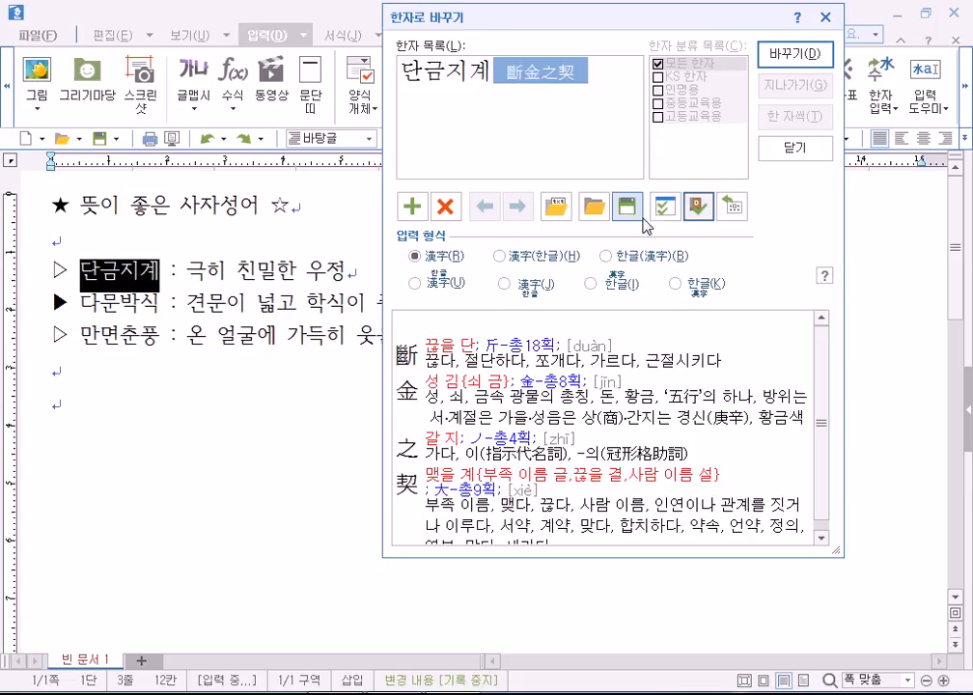
{"action": "left_click", "coordinate": [699, 207]}
{"action": "left_click", "coordinate": [698, 207]}
{"action": "left_click", "coordinate": [699, 207]}
{"action": "left_click", "coordinate": [699, 206]}
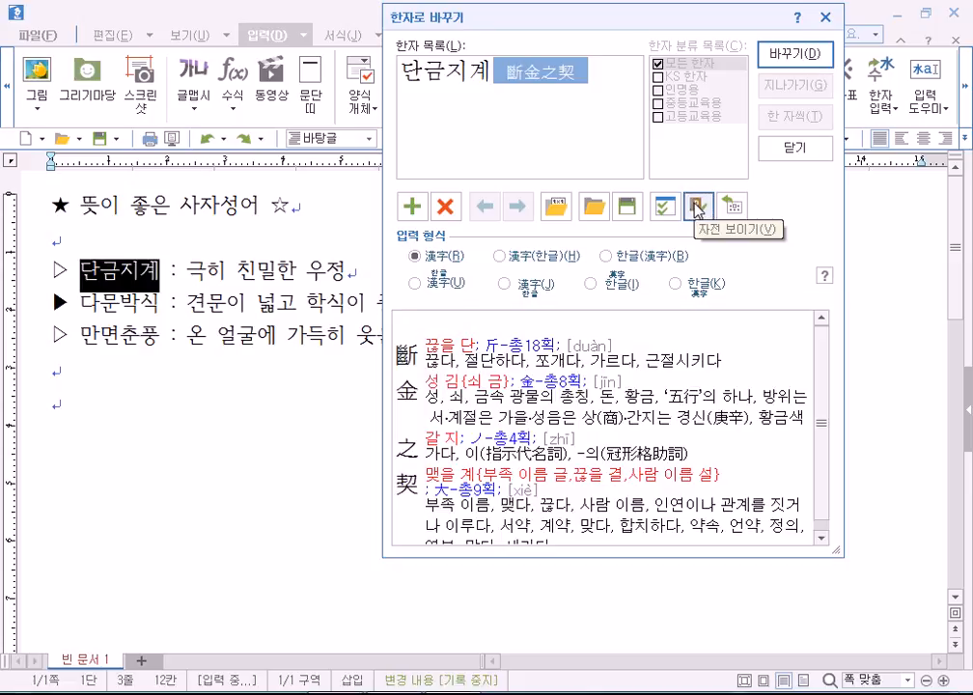
{"action": "left_click", "coordinate": [699, 207]}
{"action": "left_click", "coordinate": [698, 207]}
{"action": "left_click", "coordinate": [699, 207]}
{"action": "left_click", "coordinate": [699, 207]}
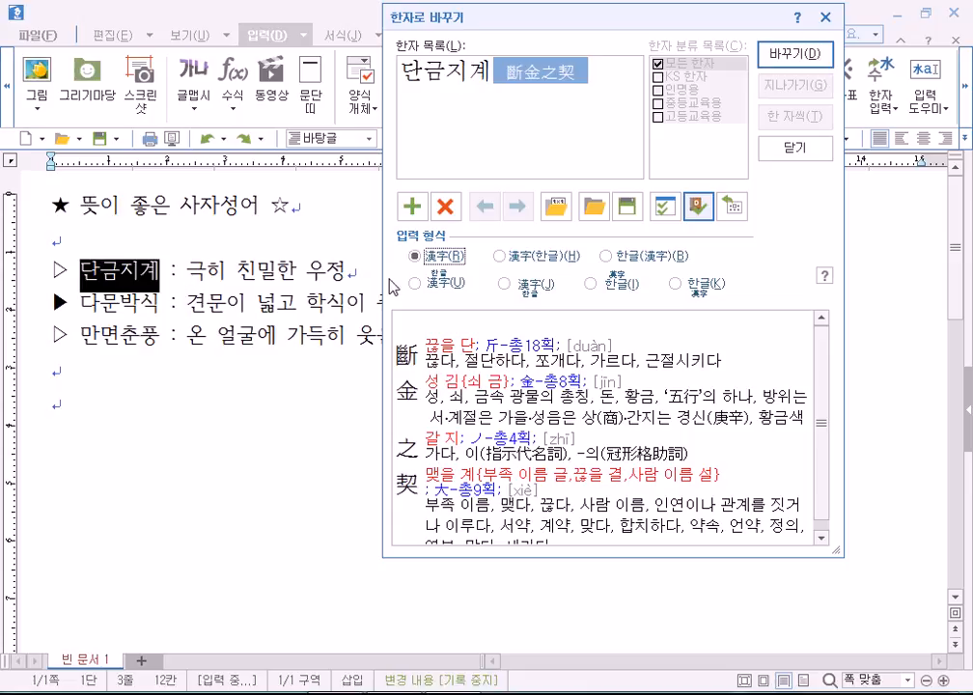
Convert 단금지계 to 단금지계(斷金之契) using the 한글(漢字) format.
{"action": "left_click", "coordinate": [637, 258]}
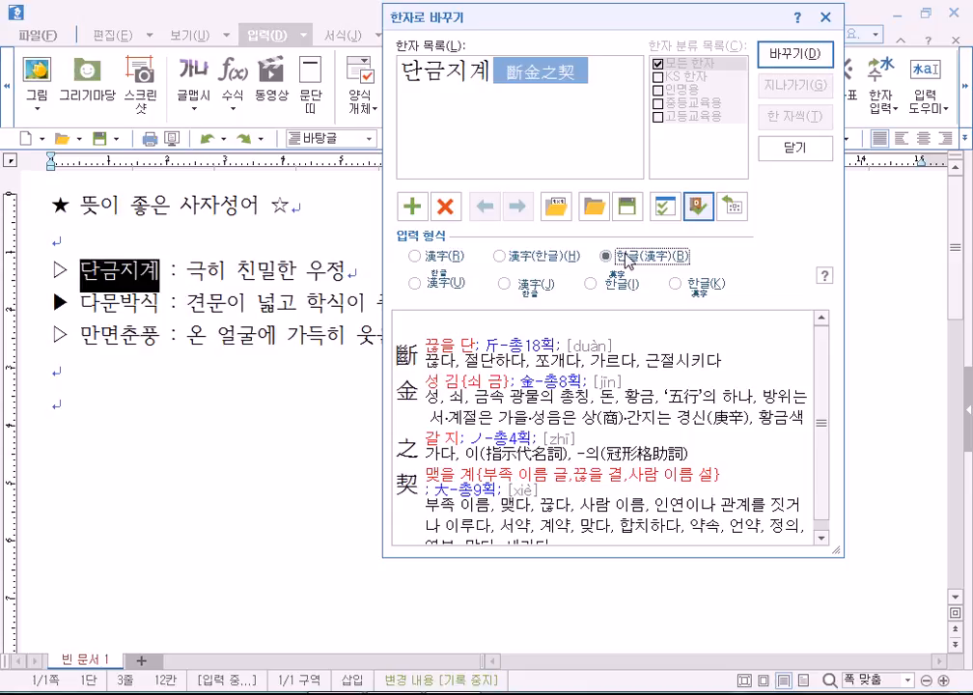
{"action": "left_click", "coordinate": [443, 257]}
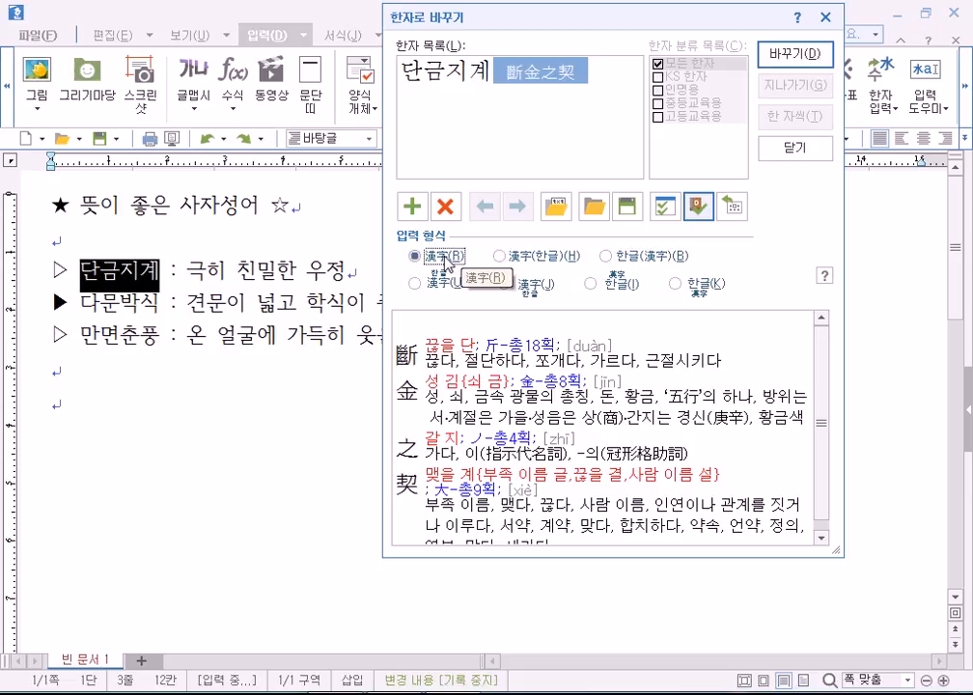
{"action": "left_click", "coordinate": [516, 259]}
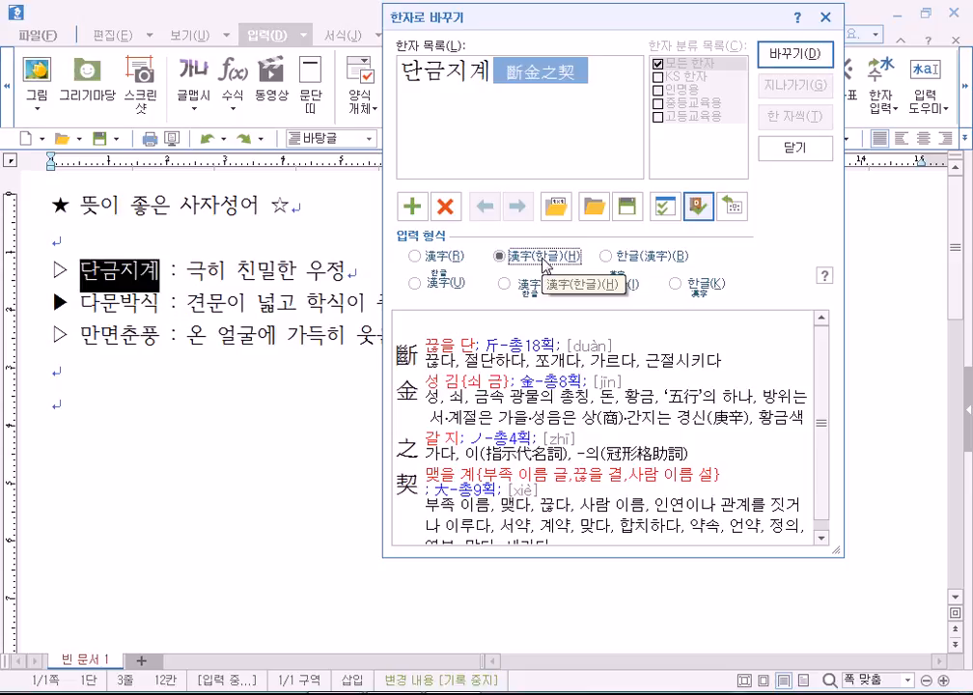
{"action": "left_click", "coordinate": [629, 259]}
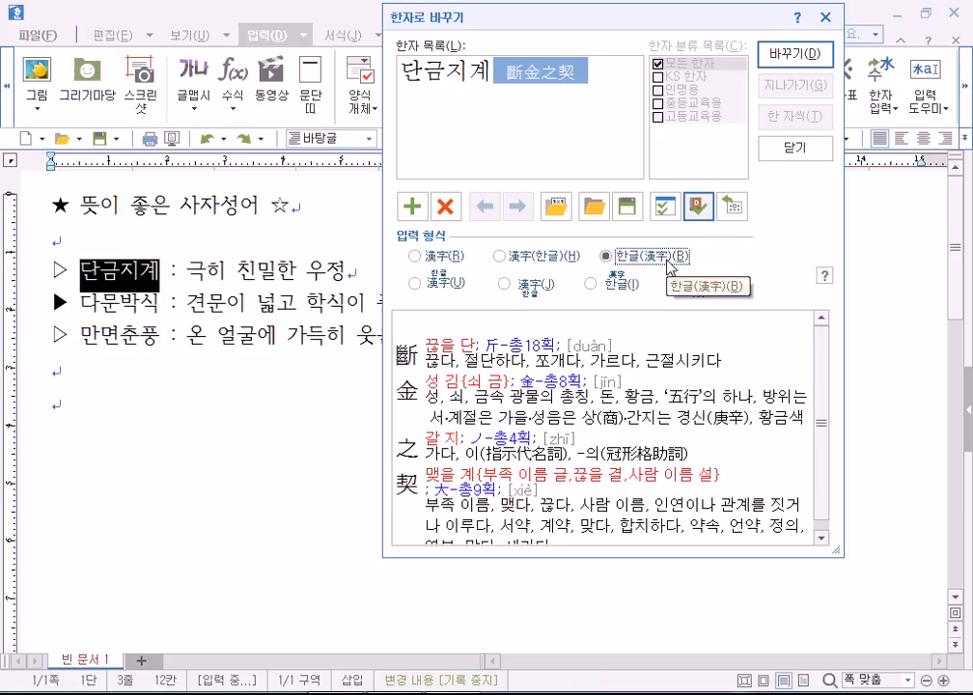
{"action": "left_click", "coordinate": [795, 55]}
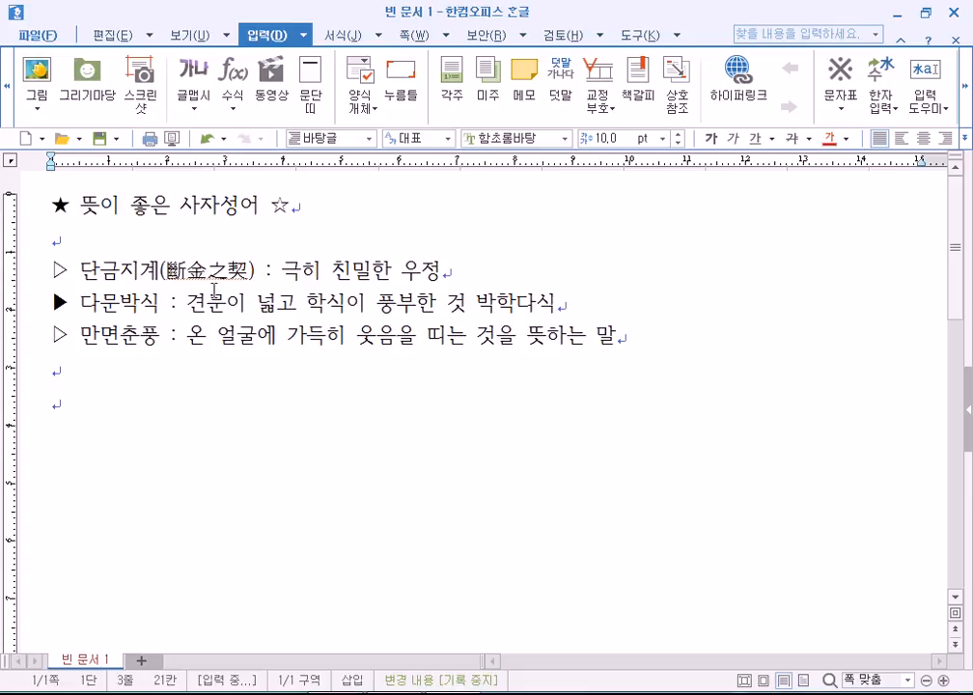
Open hanja conversion for 다문박식 and pick the 漢字(한글) format.
{"action": "left_click", "coordinate": [161, 304]}
{"action": "left_click", "coordinate": [161, 304]}
{"action": "key", "text": "F9"}
{"action": "left_click", "coordinate": [517, 258]}
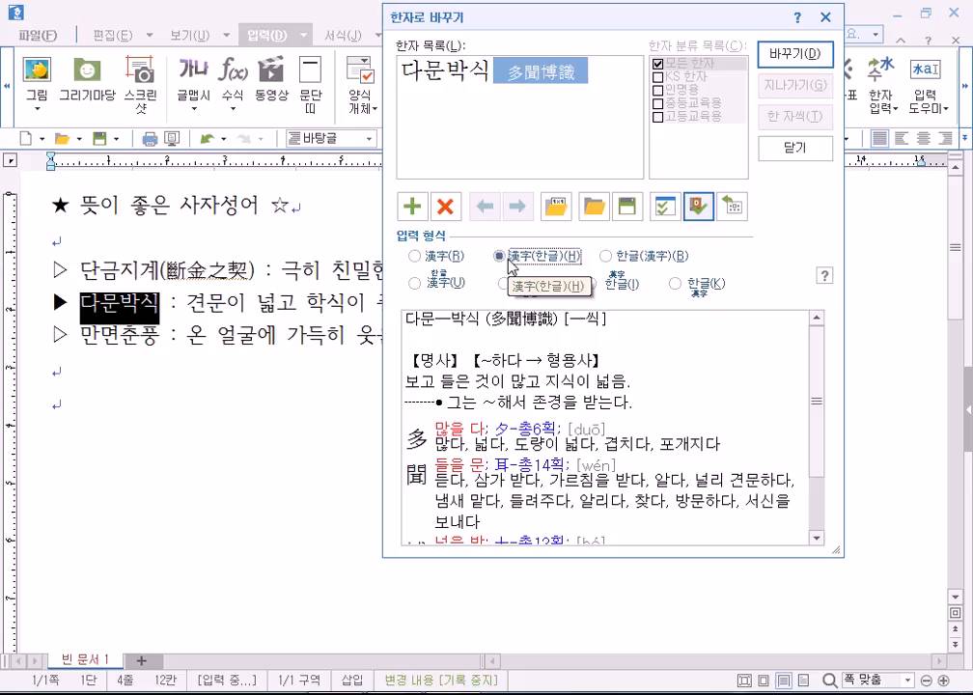
Convert 다문박식 to 多聞博識(다문박식), hanja followed by Hangul.
{"action": "key", "text": "Right"}
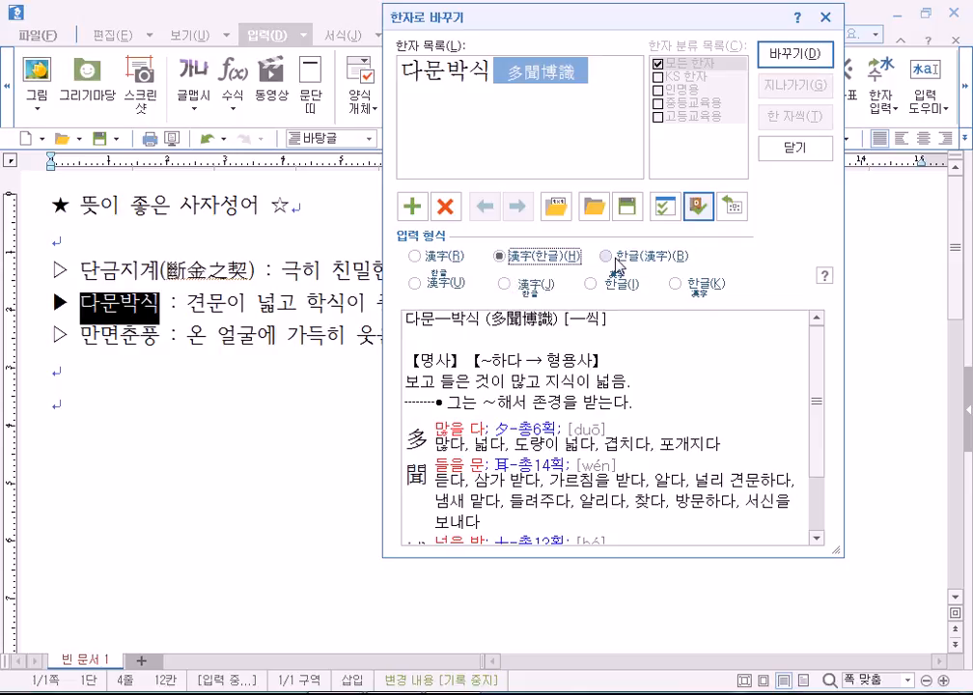
{"action": "left_click", "coordinate": [521, 257]}
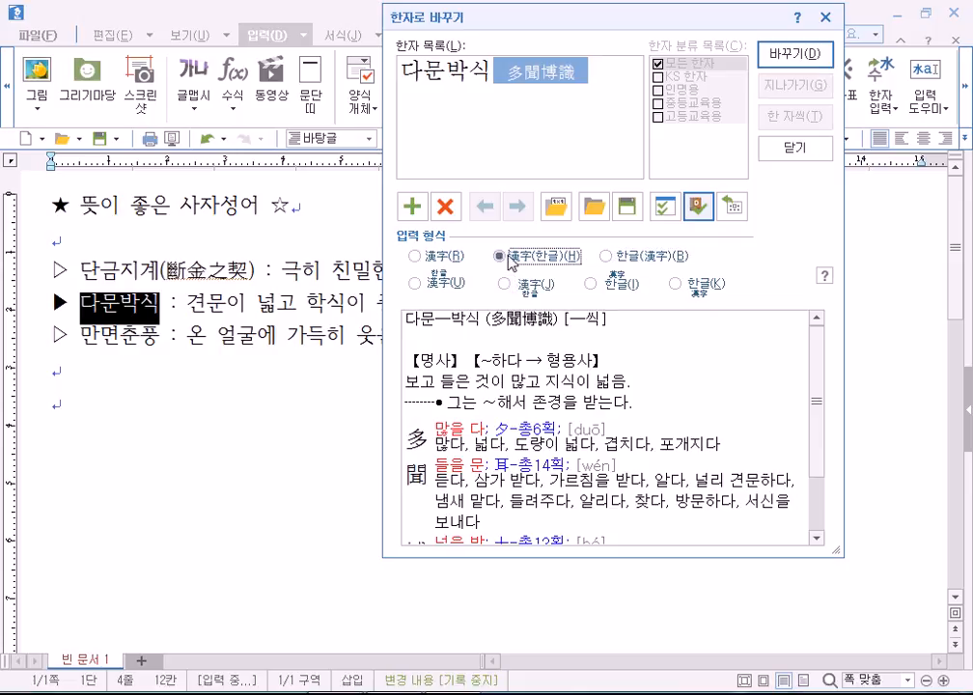
{"action": "left_click", "coordinate": [802, 55]}
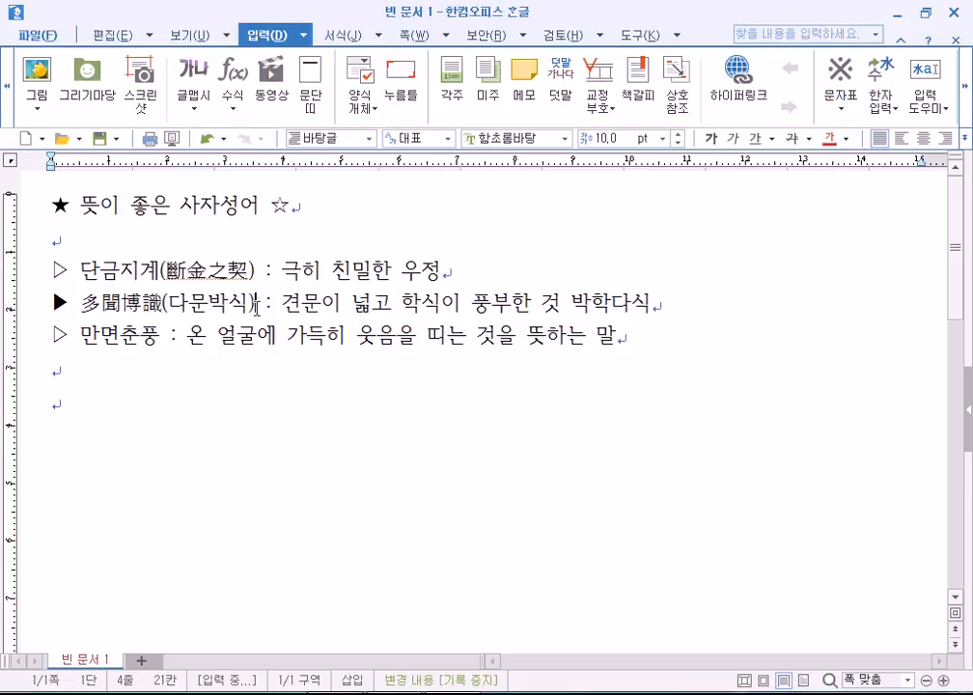
Convert 만면 and 춘풍 into hanja-only 滿面春風.
{"action": "left_click", "coordinate": [160, 342]}
{"action": "key", "text": "F9"}
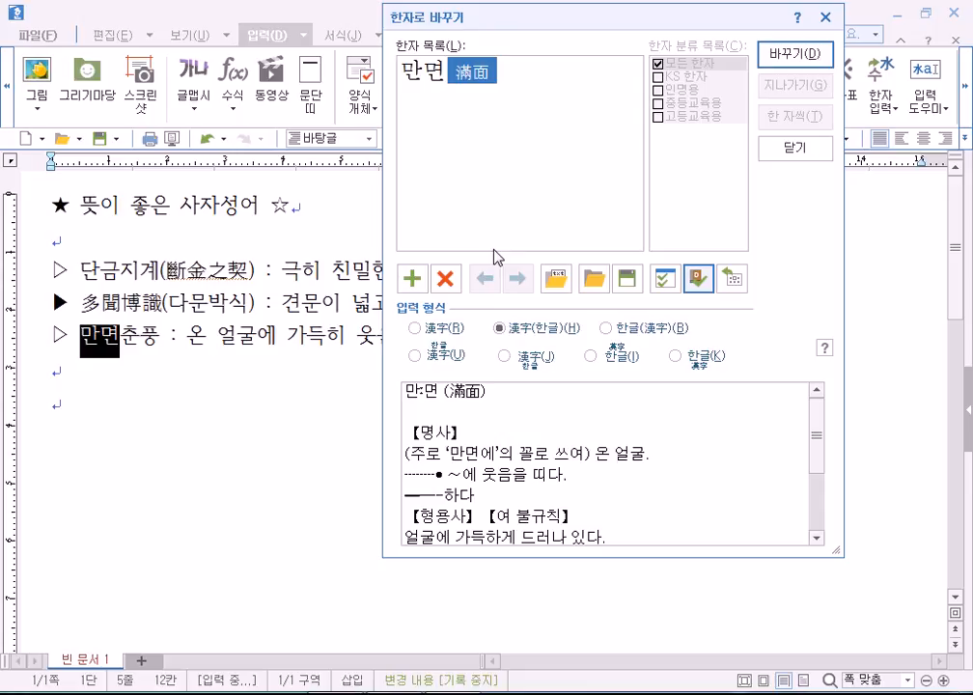
{"action": "left_click", "coordinate": [419, 329]}
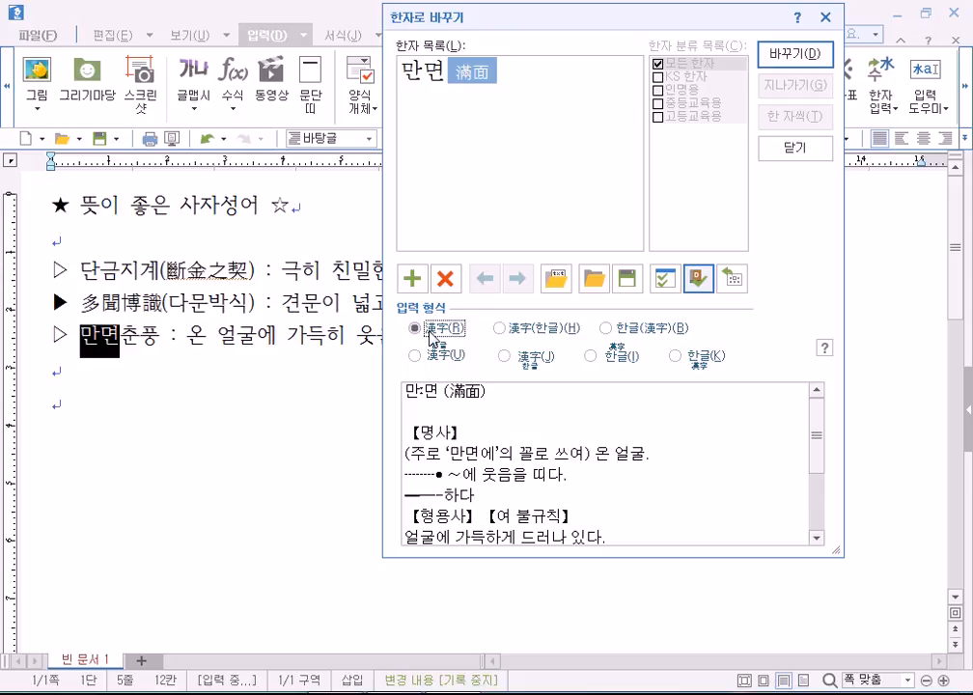
{"action": "left_click", "coordinate": [793, 56]}
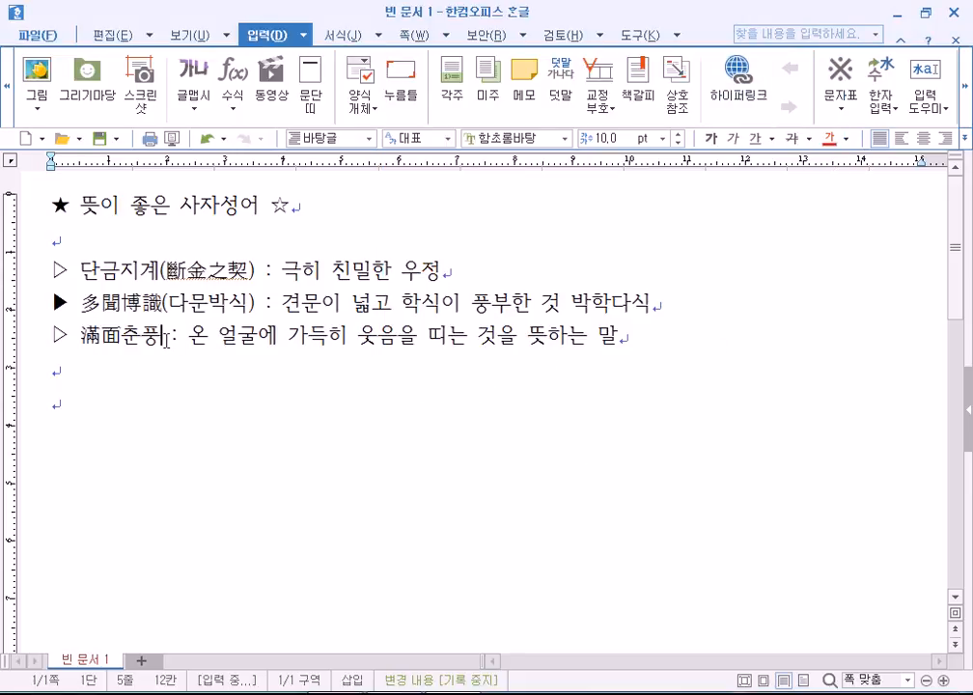
{"action": "key", "text": "F9"}
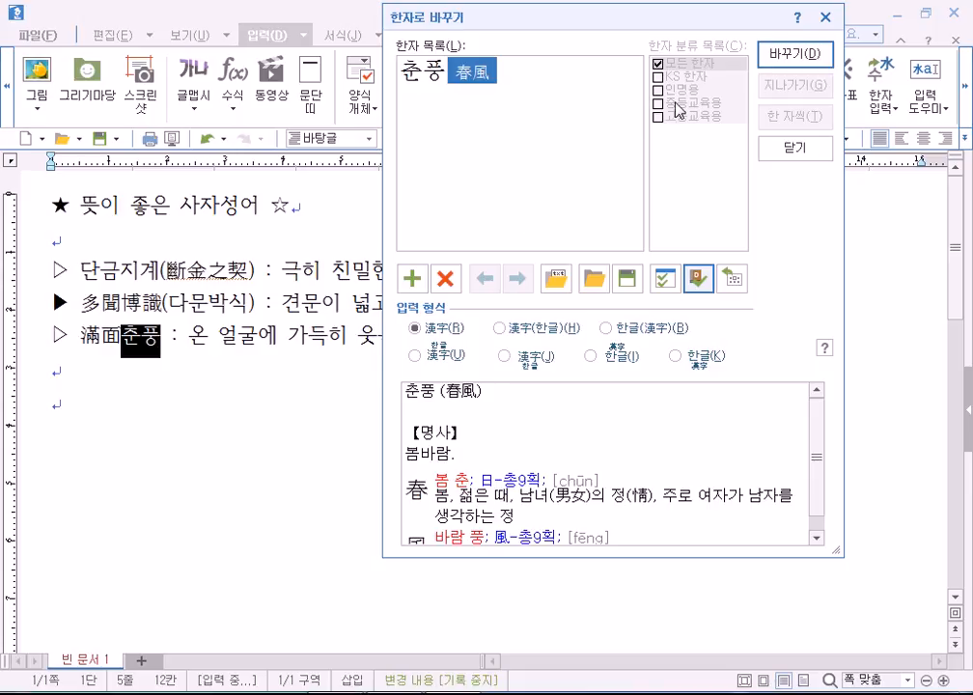
{"action": "left_click", "coordinate": [793, 56]}
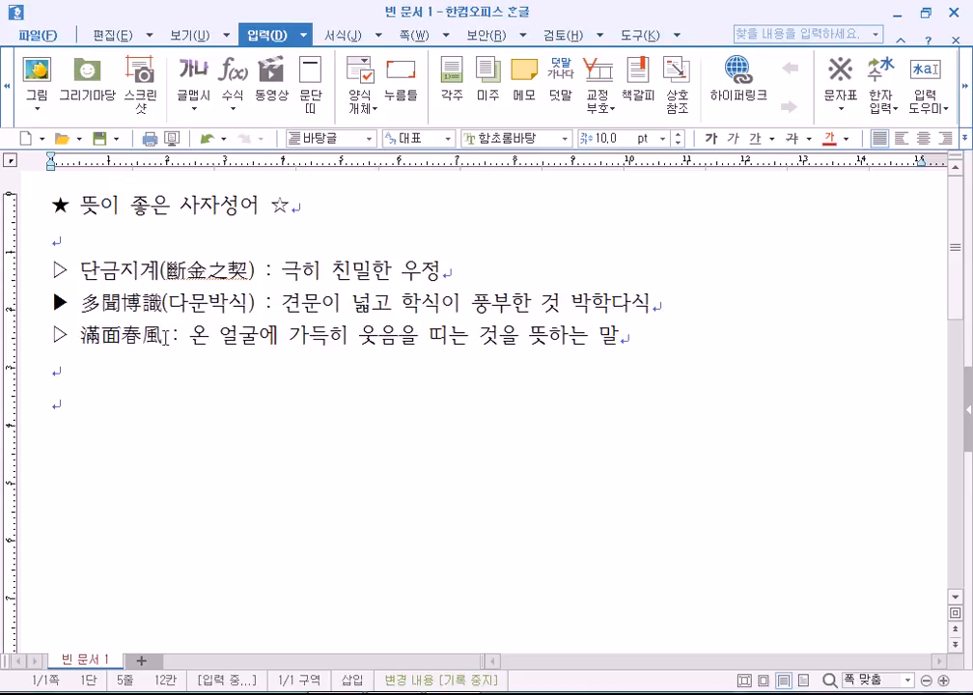
Revert to 만면춘풍, then convert 만면 and 춘풍 to 滿面春風 again.
{"action": "key", "text": "F9"}
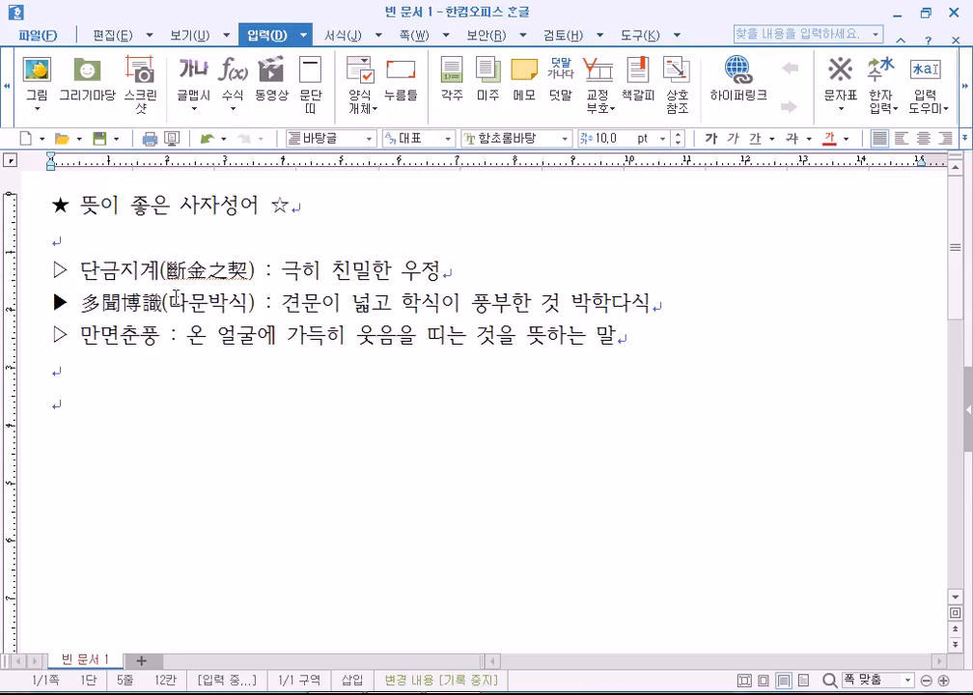
{"action": "key", "text": "F9"}
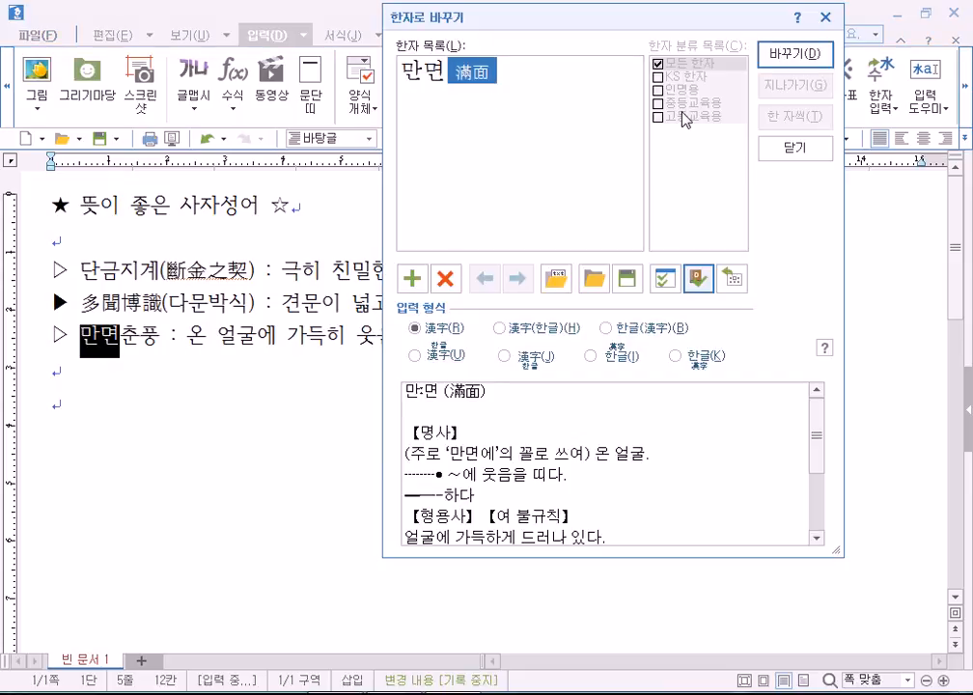
{"action": "left_click", "coordinate": [782, 60]}
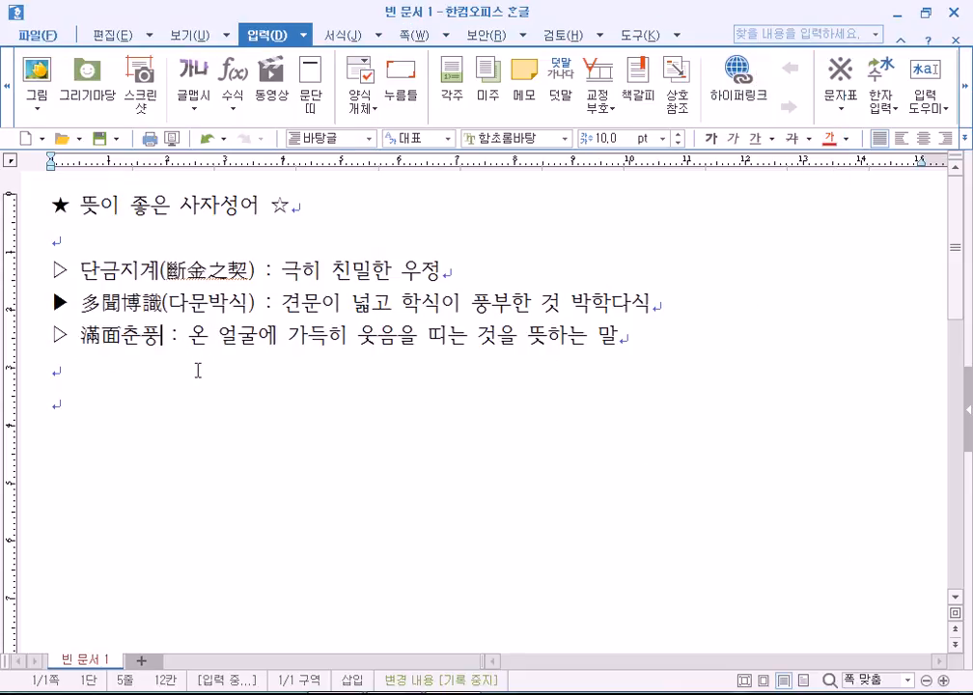
{"action": "key", "text": "F9"}
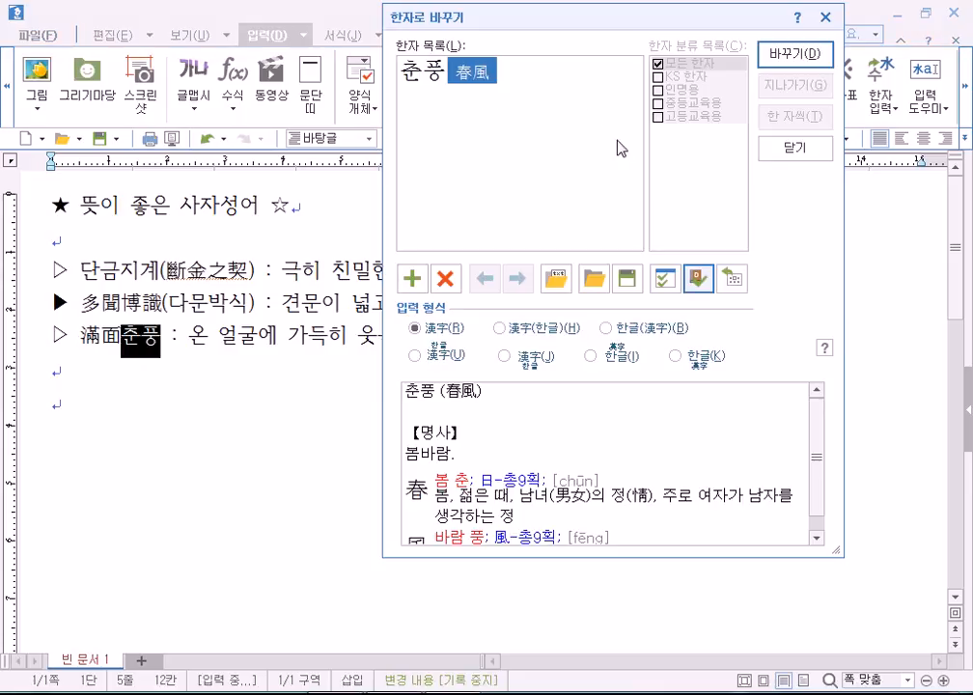
{"action": "left_click", "coordinate": [771, 64]}
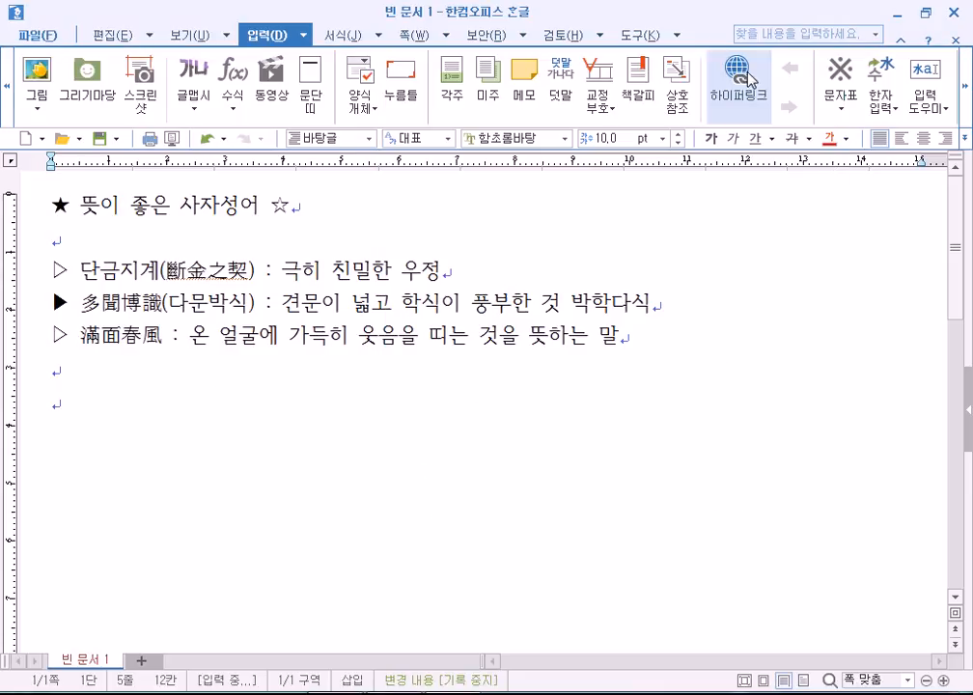
Select 滿面春風 on the third bullet and press F9 to turn it back into hangul.
{"action": "left_click", "coordinate": [116, 387]}
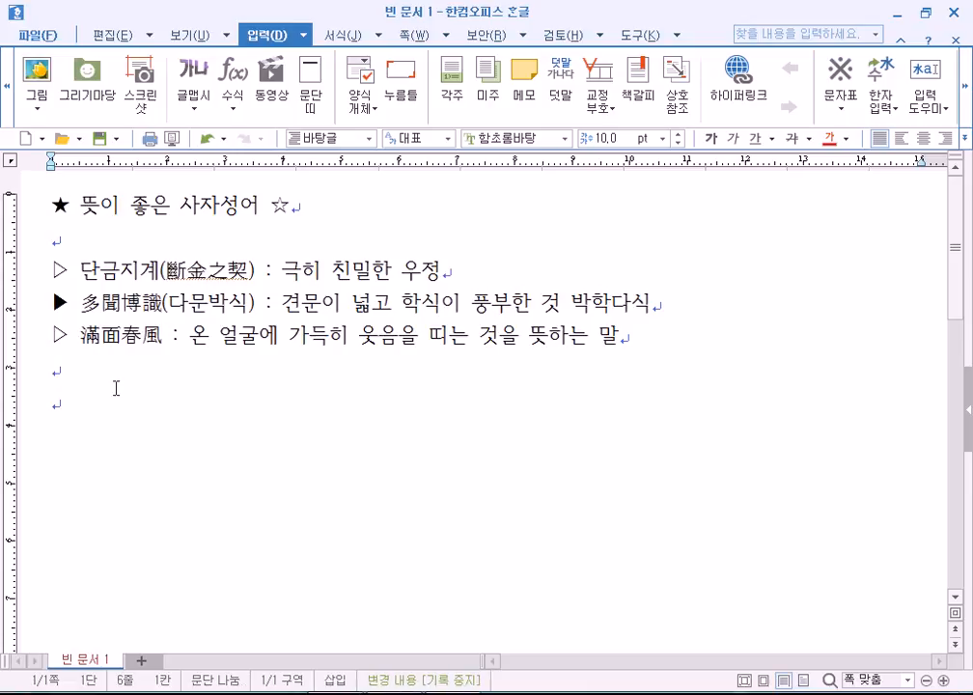
{"action": "left_click", "coordinate": [163, 340]}
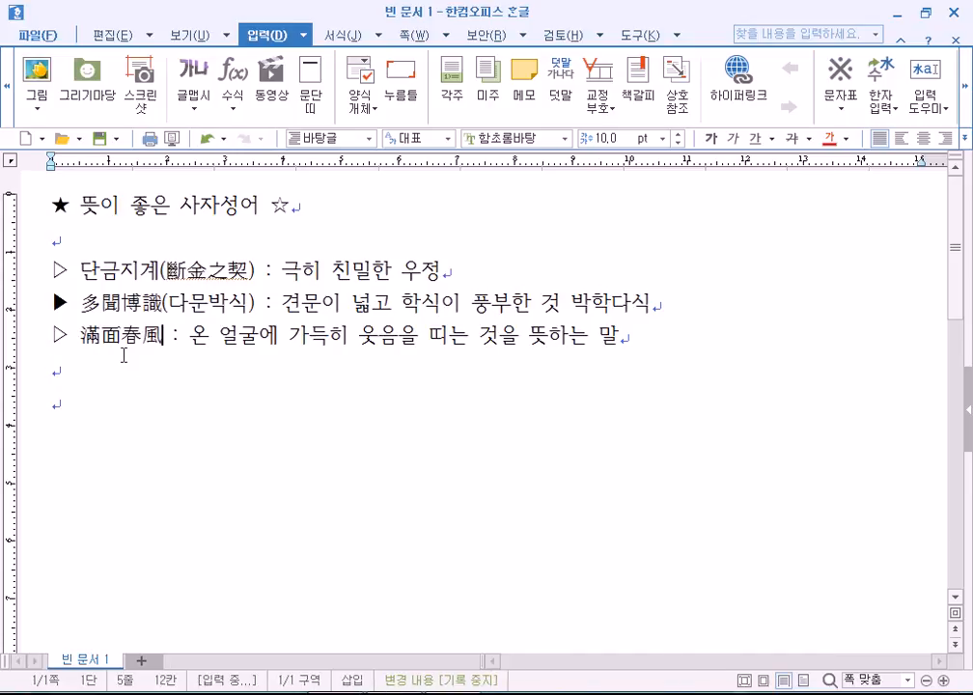
{"action": "left_click_drag", "start_coordinate": [82, 336], "coordinate": [163, 336]}
{"action": "left_click", "coordinate": [163, 336]}
{"action": "key", "text": "F9"}
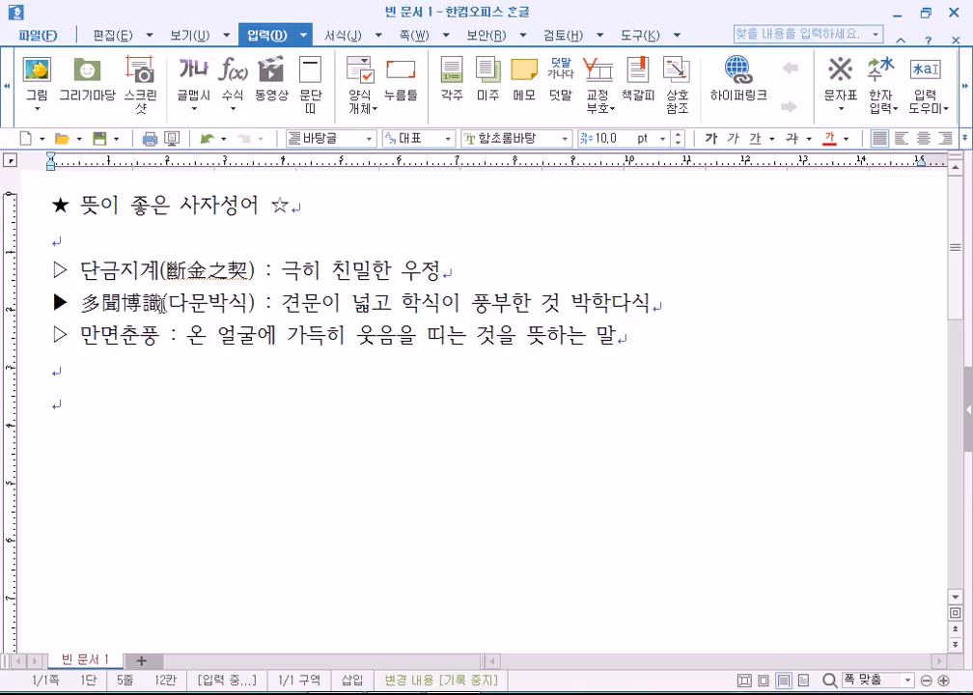
{"action": "left_click", "coordinate": [162, 301]}
{"action": "key", "text": "F9"}
{"action": "key", "text": "Escape"}
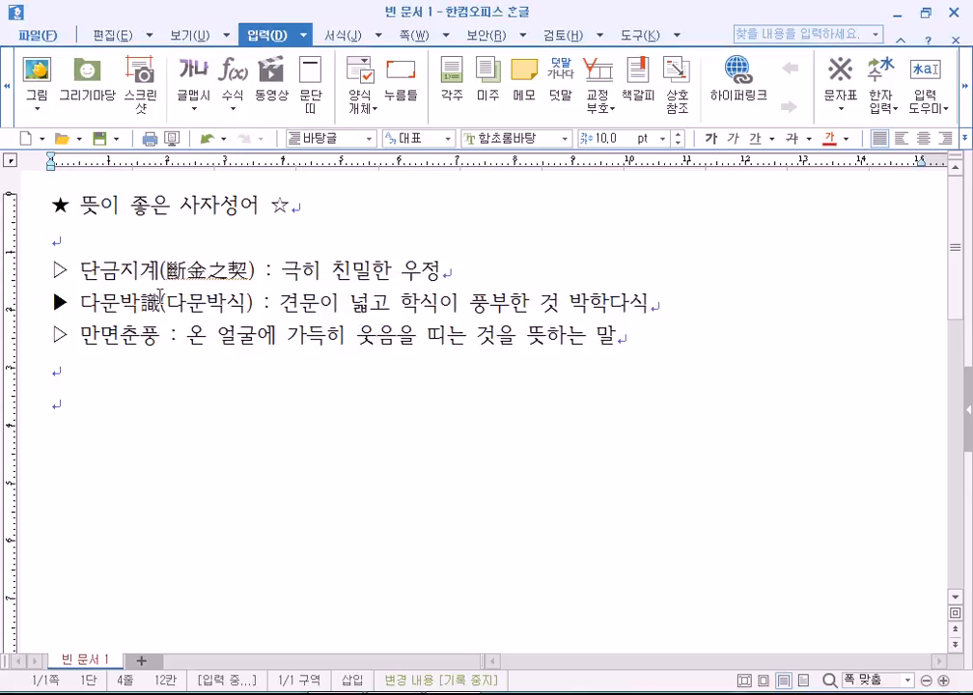
{"action": "left_click_drag", "start_coordinate": [159, 302], "coordinate": [141, 302]}
{"action": "left_click", "coordinate": [143, 309]}
{"action": "left_click_drag", "start_coordinate": [80, 305], "coordinate": [154, 305]}
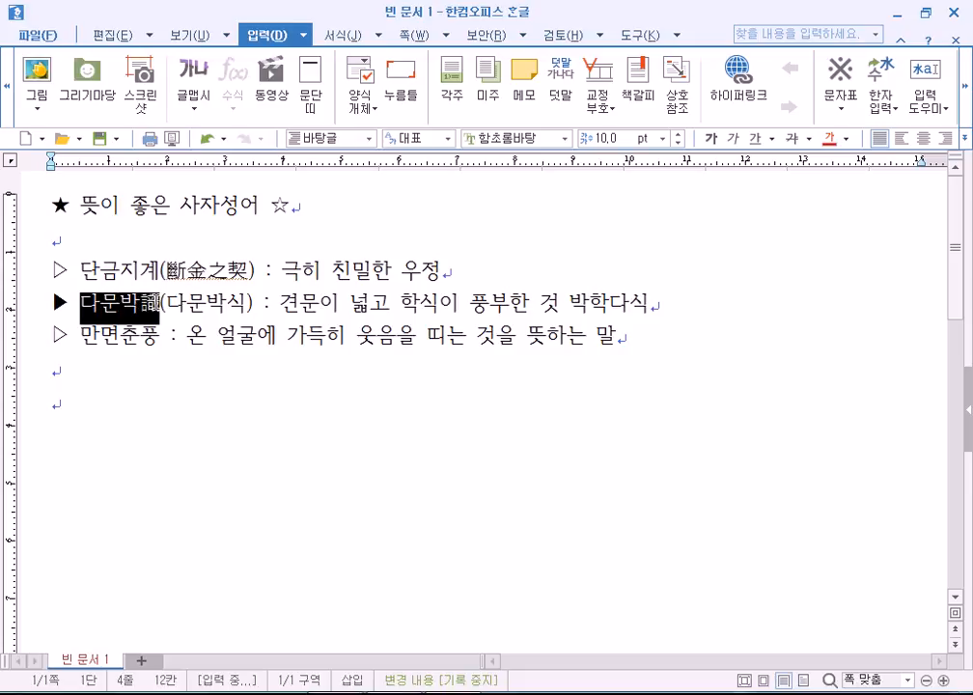
{"action": "left_click", "coordinate": [154, 305]}
{"action": "key", "text": "F9"}
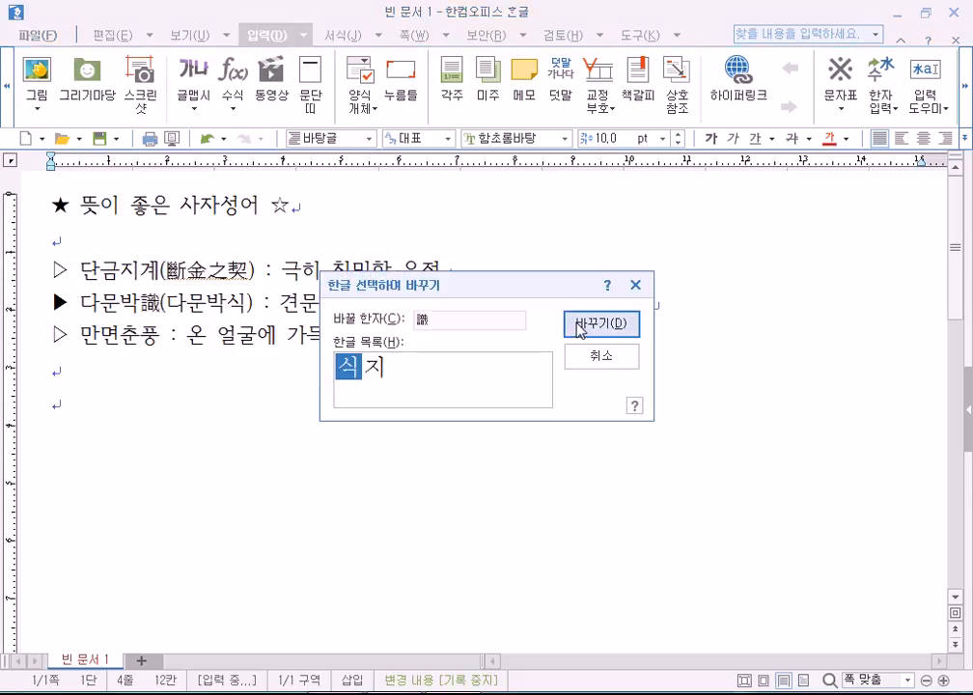
{"action": "left_click", "coordinate": [577, 325]}
{"action": "left_click_drag", "start_coordinate": [160, 305], "coordinate": [81, 306]}
{"action": "key", "text": "F9"}
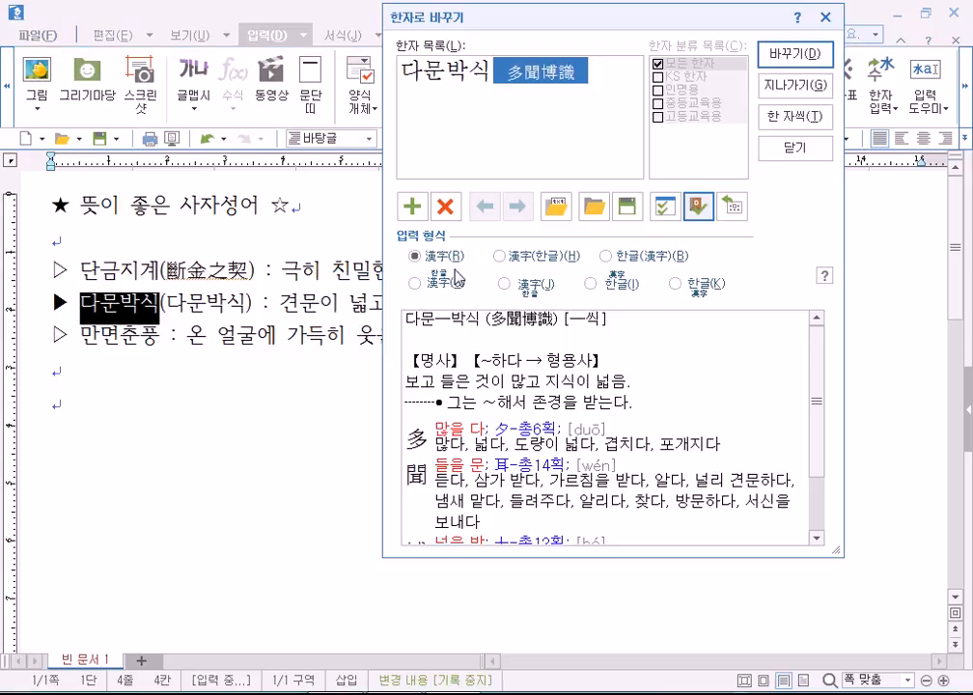
{"action": "left_click", "coordinate": [794, 54]}
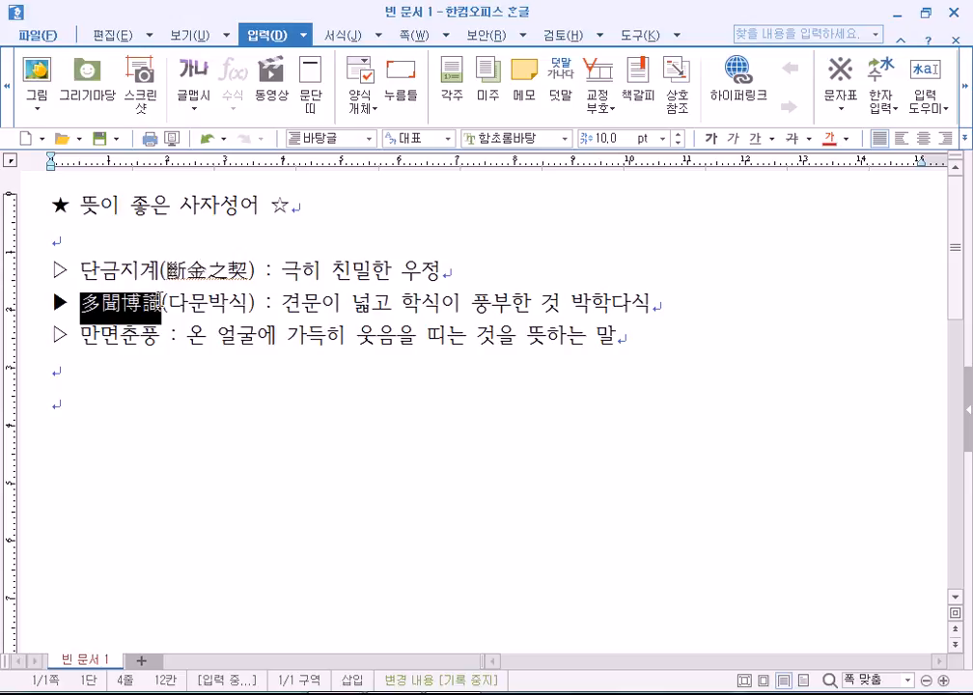
{"action": "left_click", "coordinate": [161, 302]}
{"action": "key", "text": "F9"}
{"action": "key", "text": "Return"}
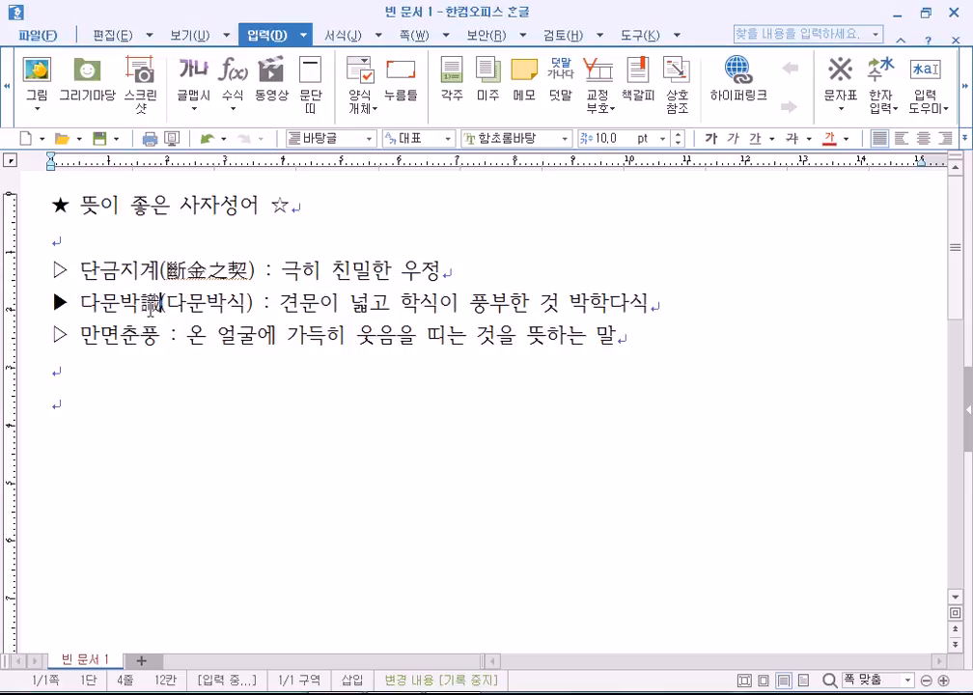
{"action": "key", "text": "ctrl+z"}
{"action": "double_click", "coordinate": [121, 307]}
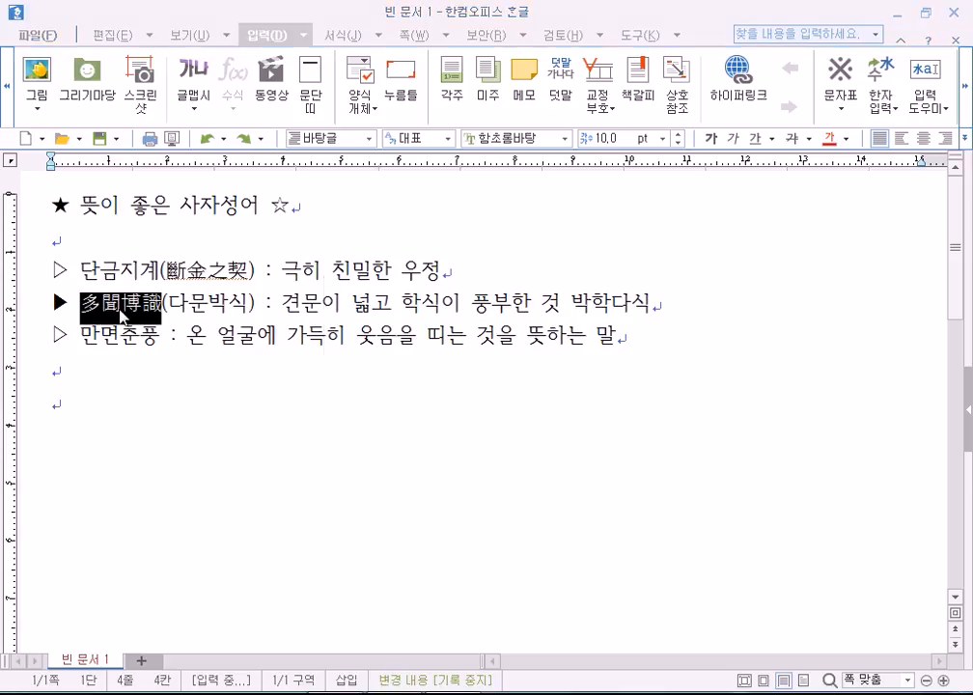
{"action": "key", "text": "F9"}
{"action": "left_click", "coordinate": [504, 383]}
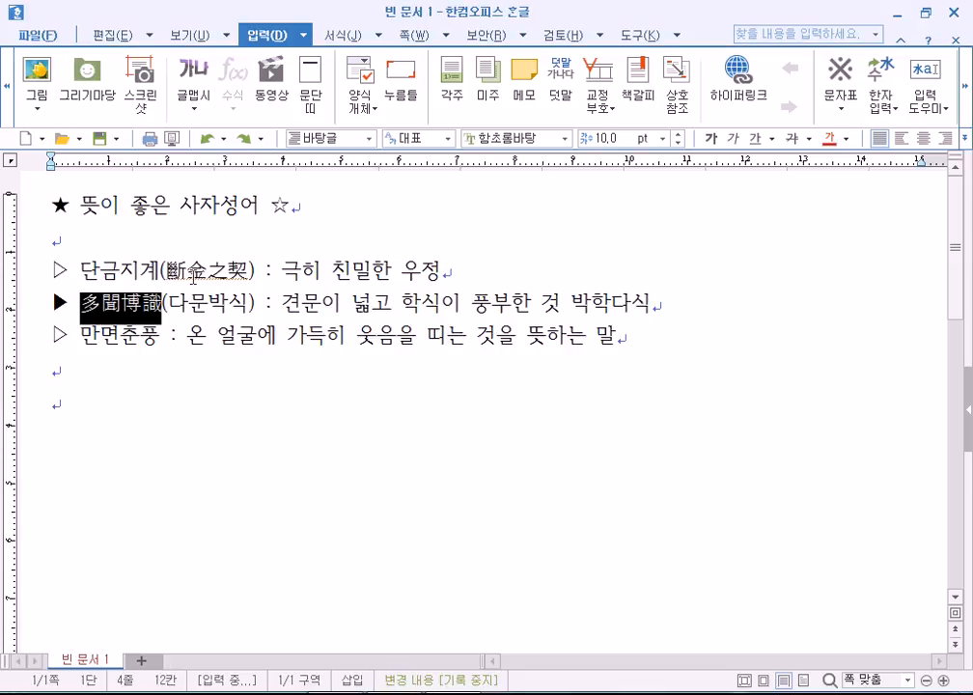
{"action": "left_click_drag", "start_coordinate": [166, 272], "coordinate": [248, 272]}
{"action": "key", "text": "F9"}
{"action": "left_click", "coordinate": [460, 376]}
{"action": "left_click", "coordinate": [249, 272]}
{"action": "key", "text": "F9"}
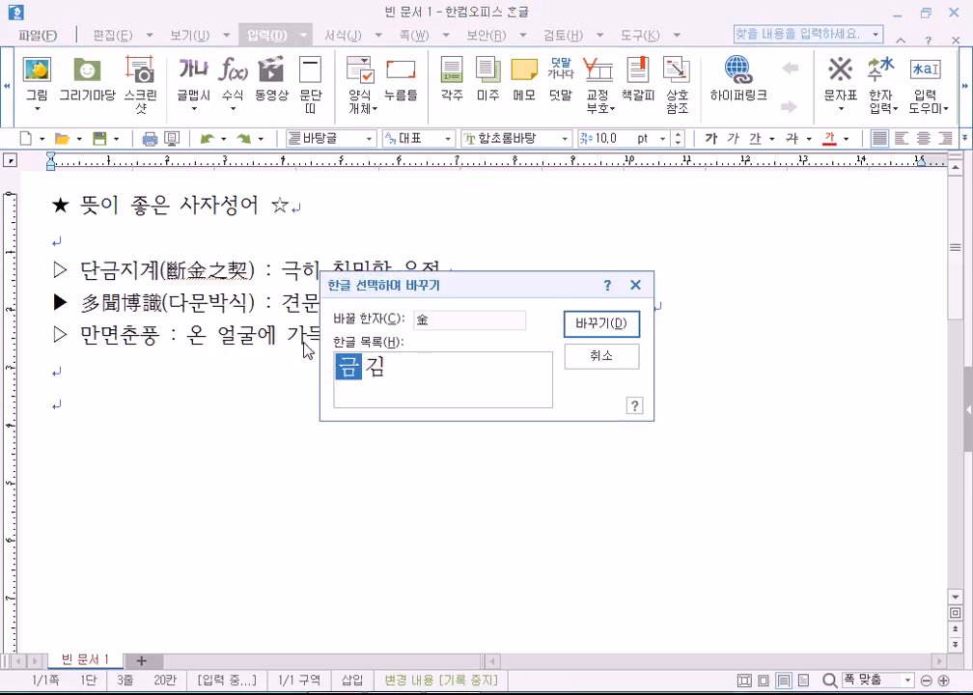
{"action": "key", "text": "Escape"}
{"action": "key", "text": "Escape"}
{"action": "left_click", "coordinate": [168, 271]}
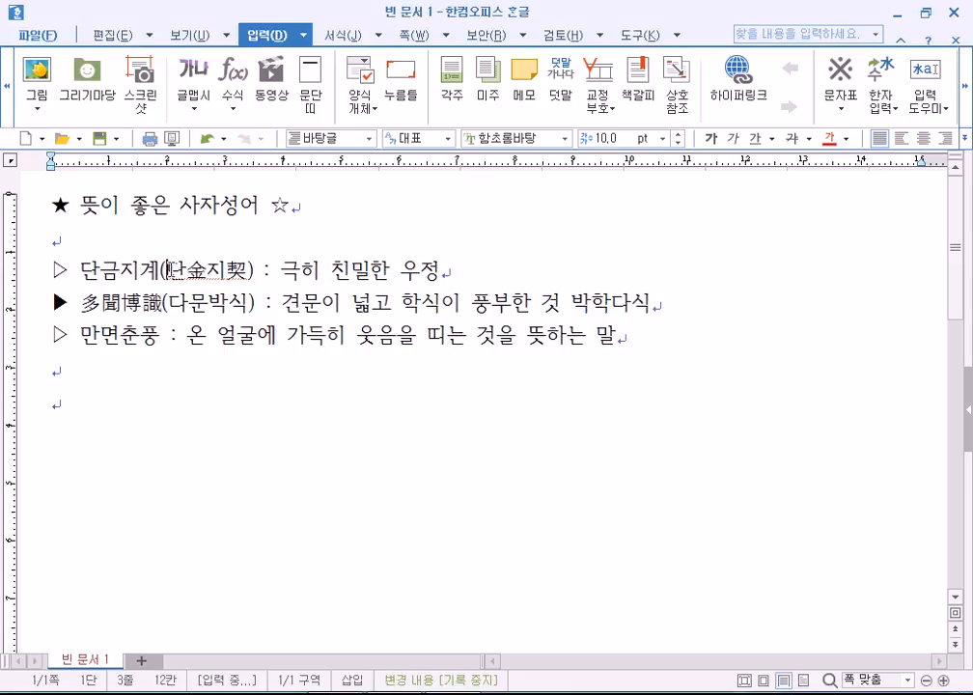
{"action": "key", "text": "ctrl+z"}
{"action": "key", "text": "ctrl+z"}
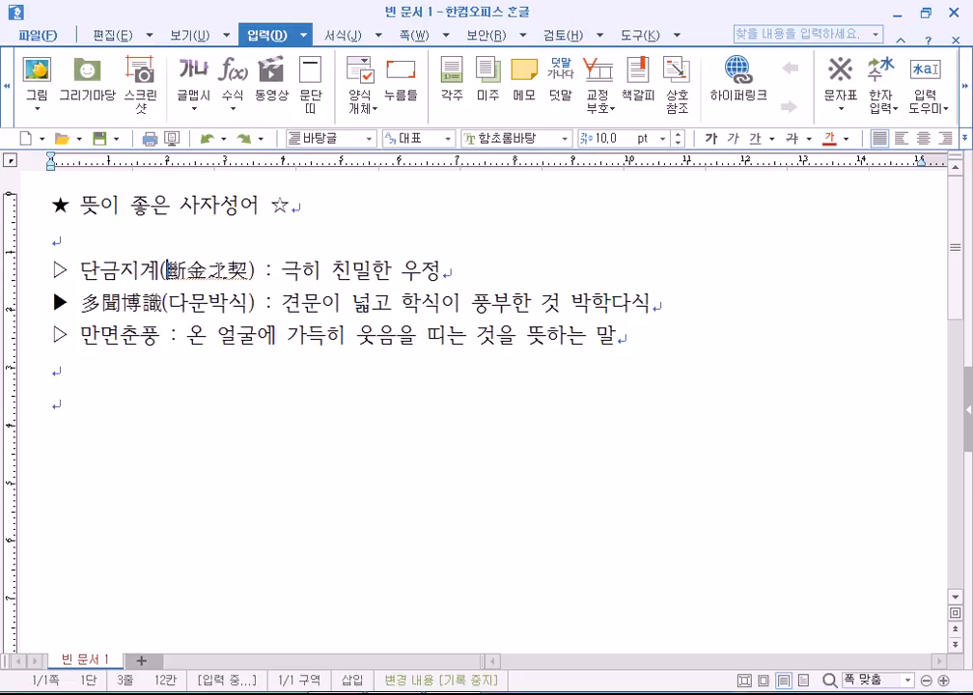
{"action": "key", "text": "Right"}
{"action": "key", "text": "Right"}
{"action": "key", "text": "Right"}
{"action": "key", "text": "Right"}
{"action": "key", "text": "Left"}
{"action": "key", "text": "F9"}
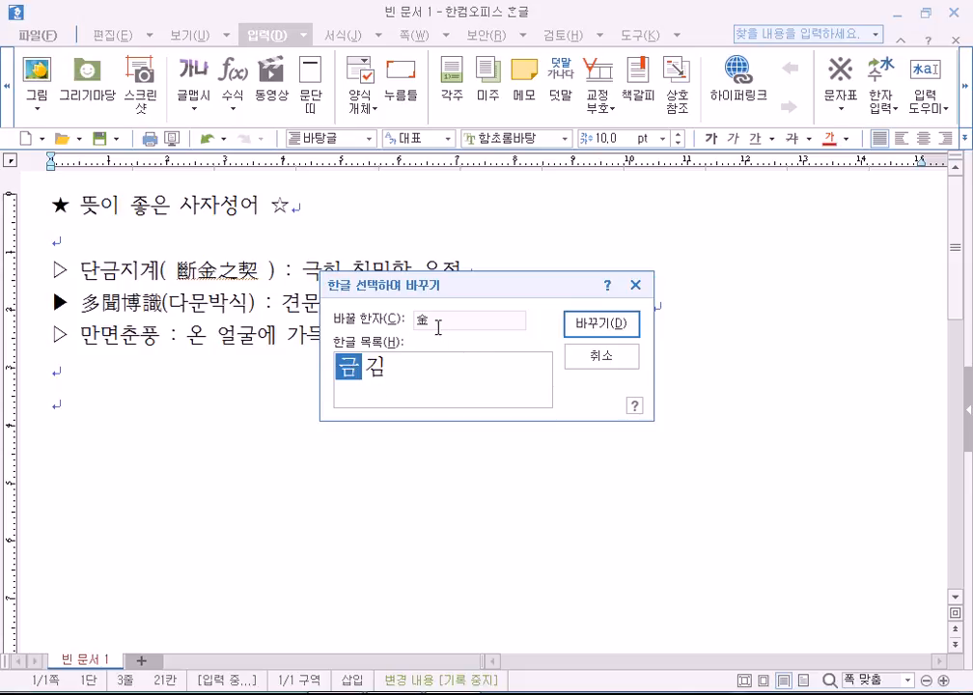
{"action": "key", "text": "Escape"}
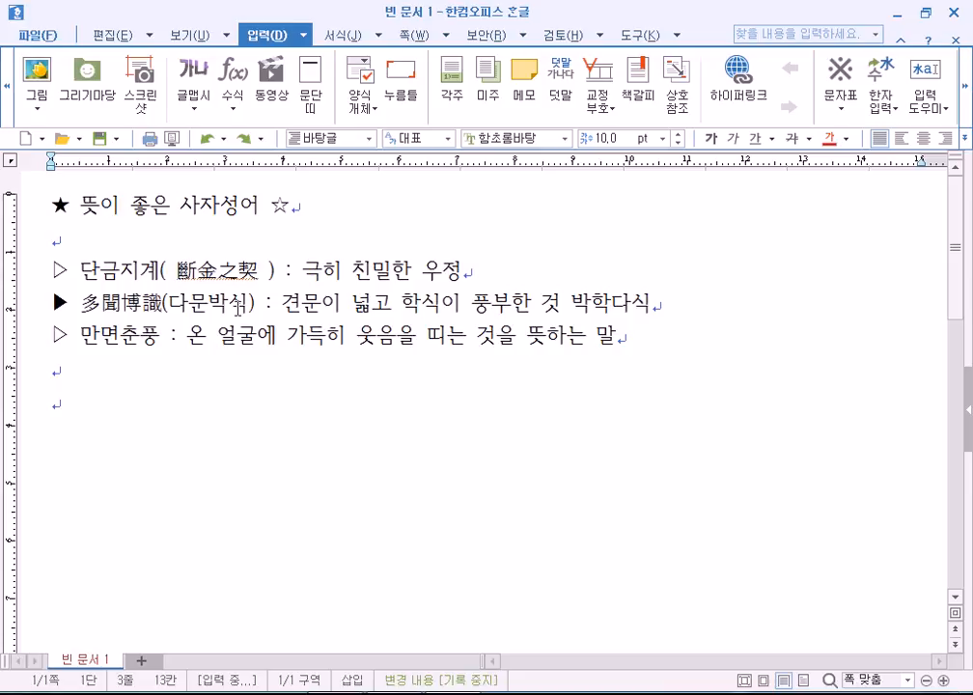
{"action": "key", "text": "ctrl+z"}
{"action": "key", "text": "ctrl+z"}
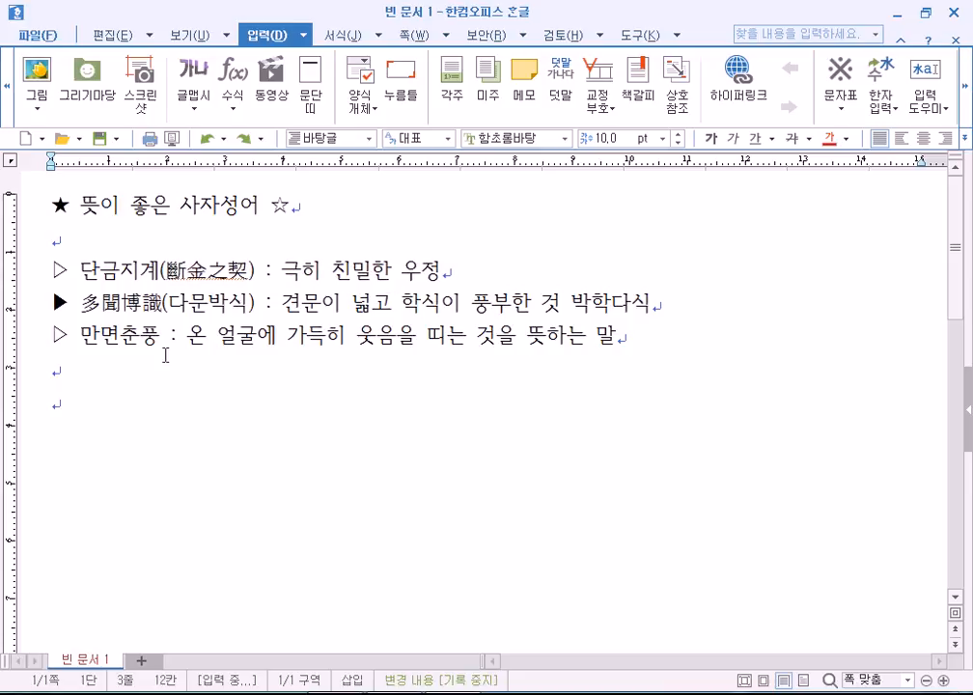
Convert 만면춘풍 to 滿面春風 with F9, then undo and redo the conversion.
{"action": "left_click", "coordinate": [159, 335]}
{"action": "key", "text": "F9"}
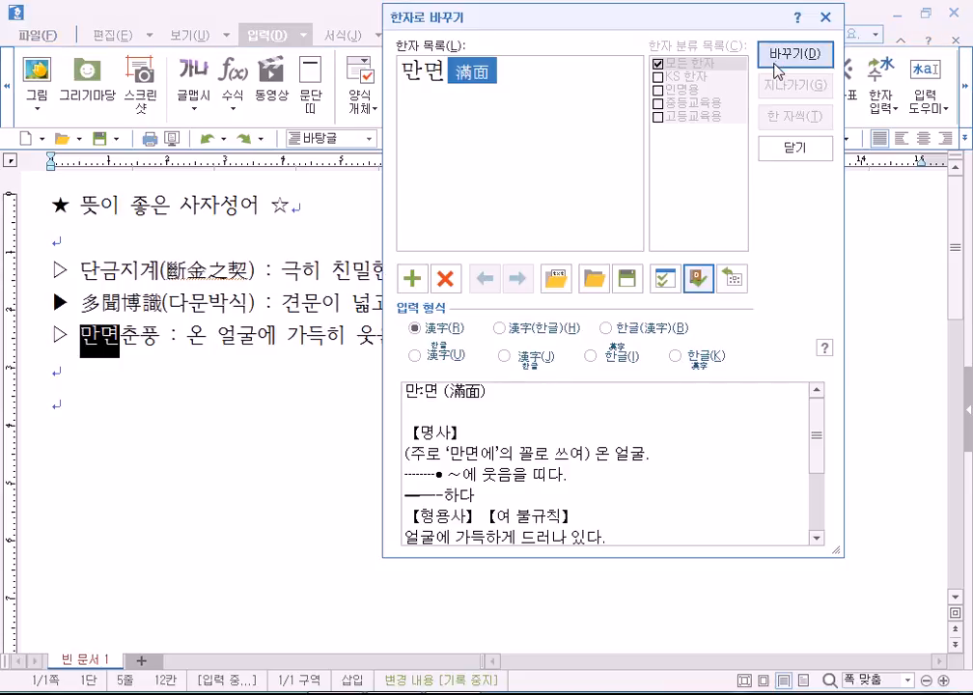
{"action": "left_click", "coordinate": [777, 67]}
{"action": "left_click", "coordinate": [767, 61]}
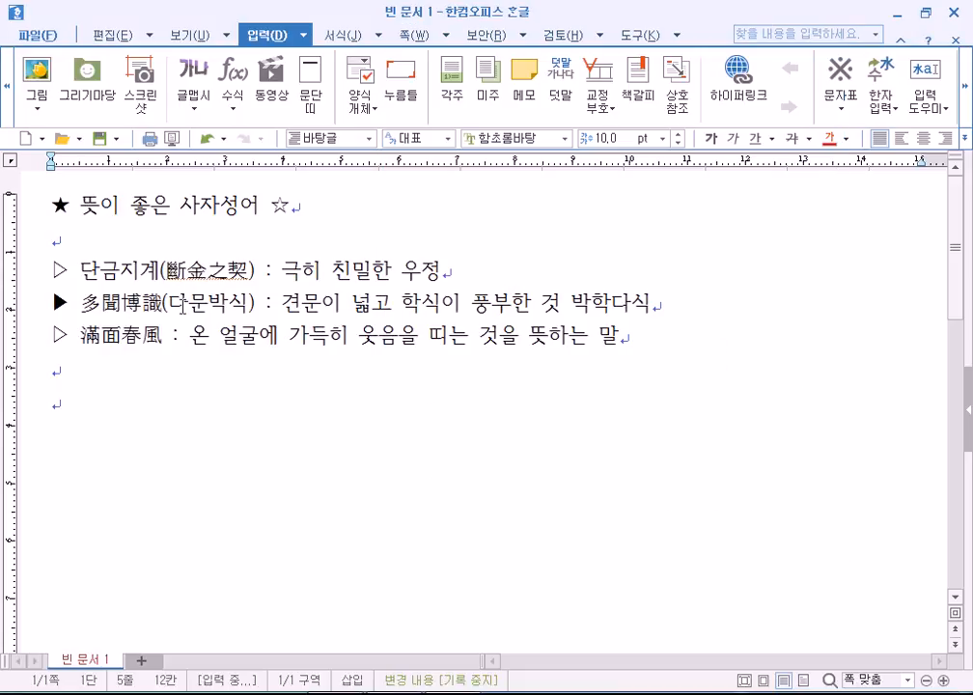
{"action": "key", "text": "ctrl+z"}
{"action": "key", "text": "ctrl+z"}
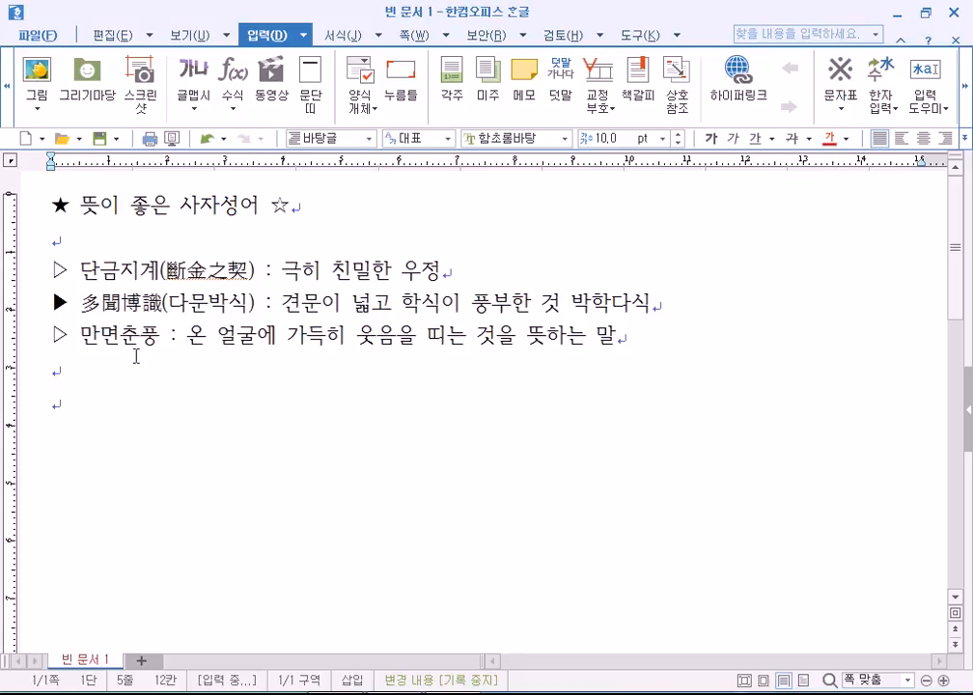
{"action": "key", "text": "ctrl+z"}
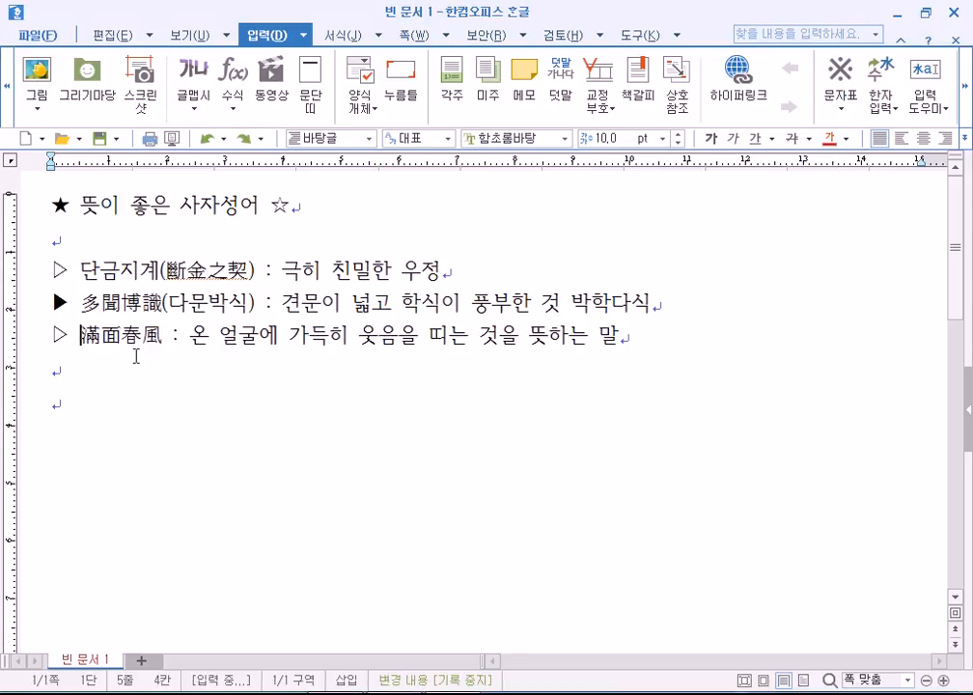
Place the caret on the empty lines below the idiom list.
{"action": "left_click", "coordinate": [59, 377]}
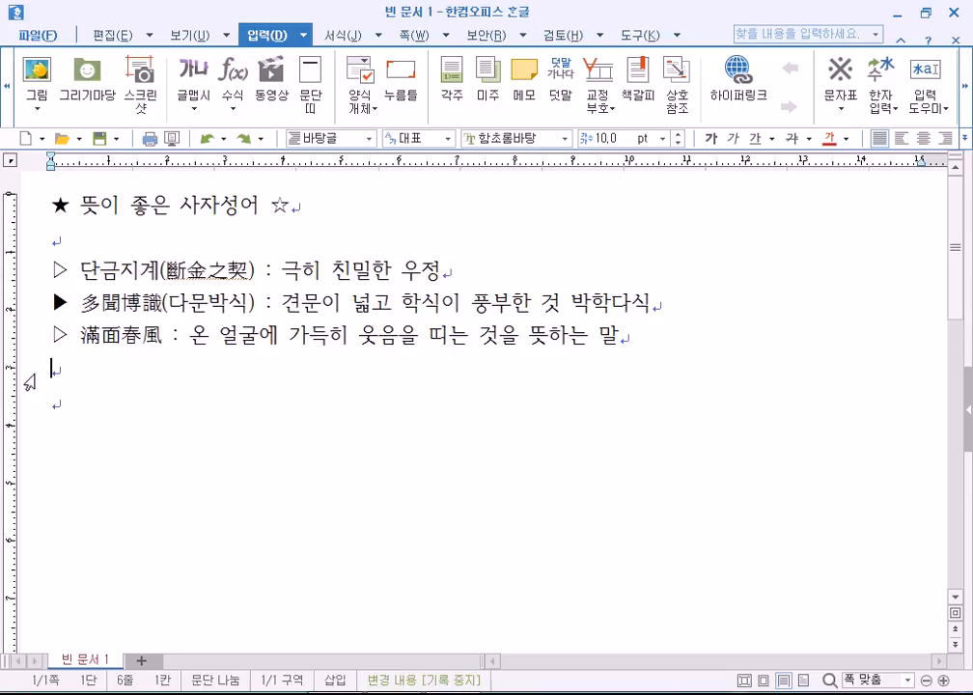
{"action": "left_click", "coordinate": [28, 383]}
{"action": "left_click", "coordinate": [53, 373]}
{"action": "left_click", "coordinate": [65, 403]}
{"action": "left_click", "coordinate": [650, 302]}
{"action": "key", "text": "F9"}
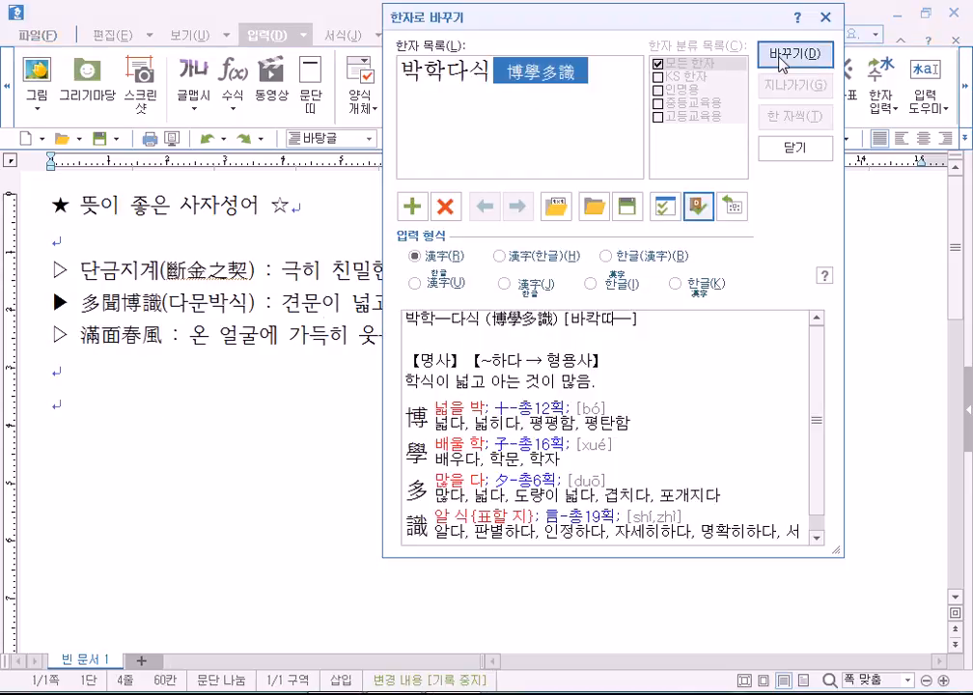
{"action": "left_click", "coordinate": [782, 55]}
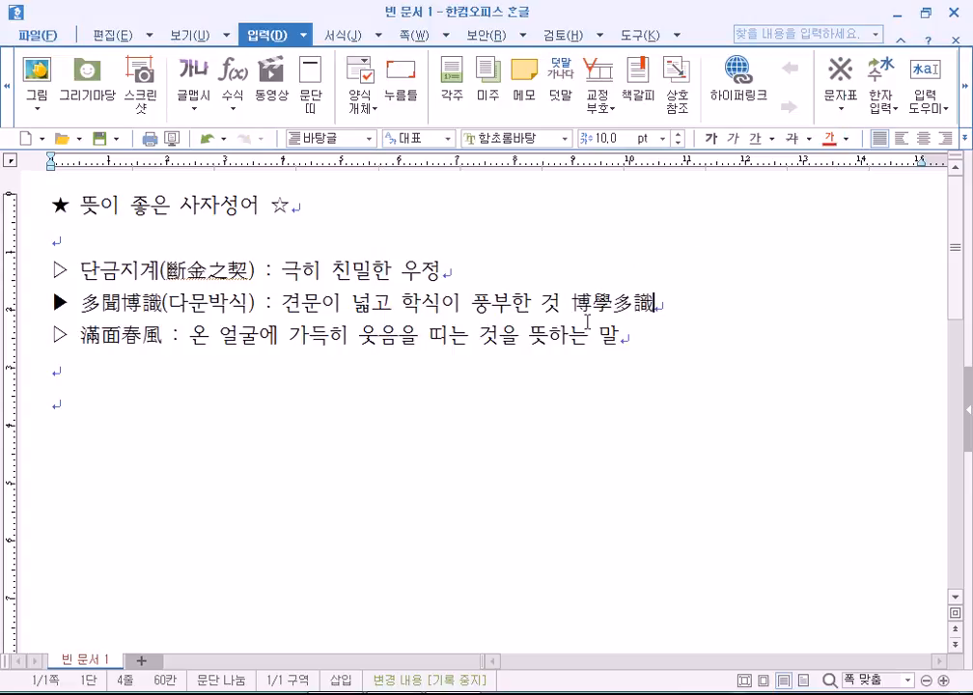
{"action": "key", "text": "F9"}
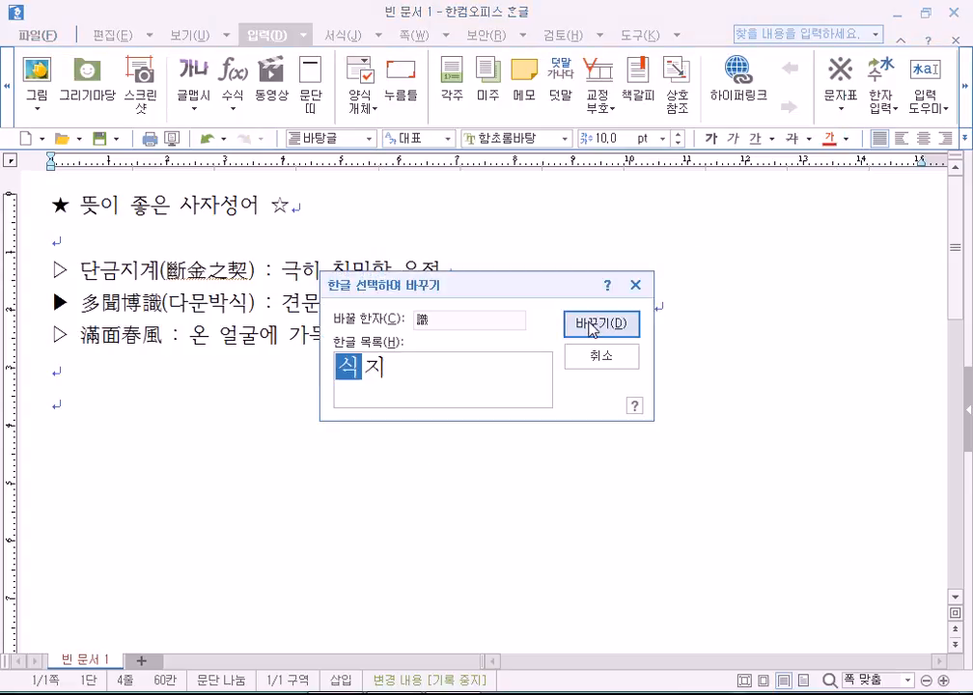
{"action": "left_click", "coordinate": [598, 332]}
{"action": "key", "text": "F9"}
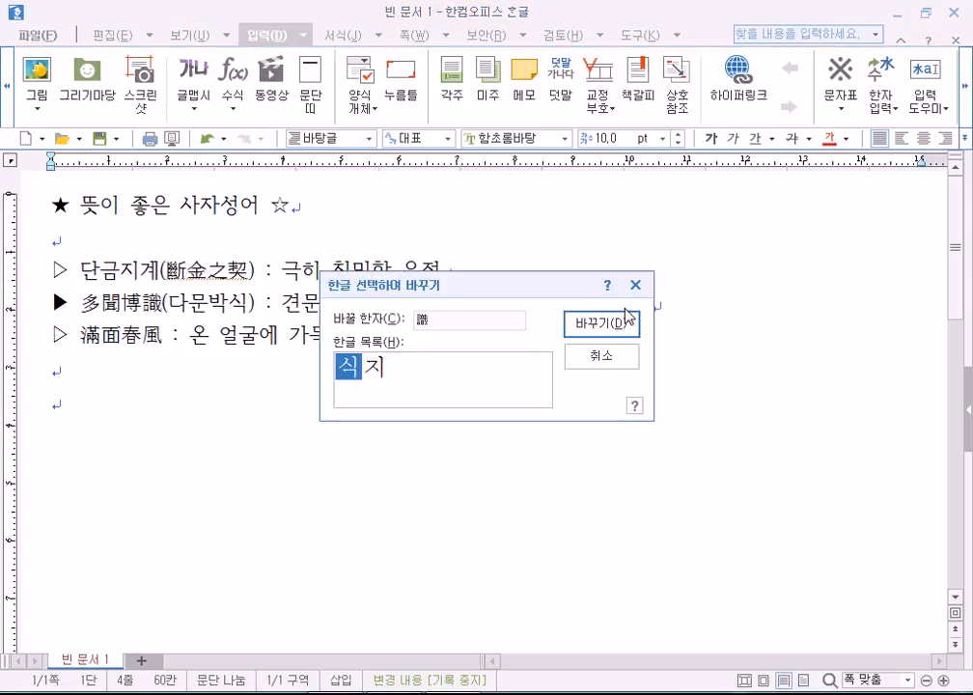
{"action": "left_click", "coordinate": [619, 330]}
{"action": "key", "text": "F9"}
{"action": "left_click", "coordinate": [621, 322]}
{"action": "left_click_drag", "start_coordinate": [572, 305], "coordinate": [648, 306]}
{"action": "left_click", "coordinate": [663, 308]}
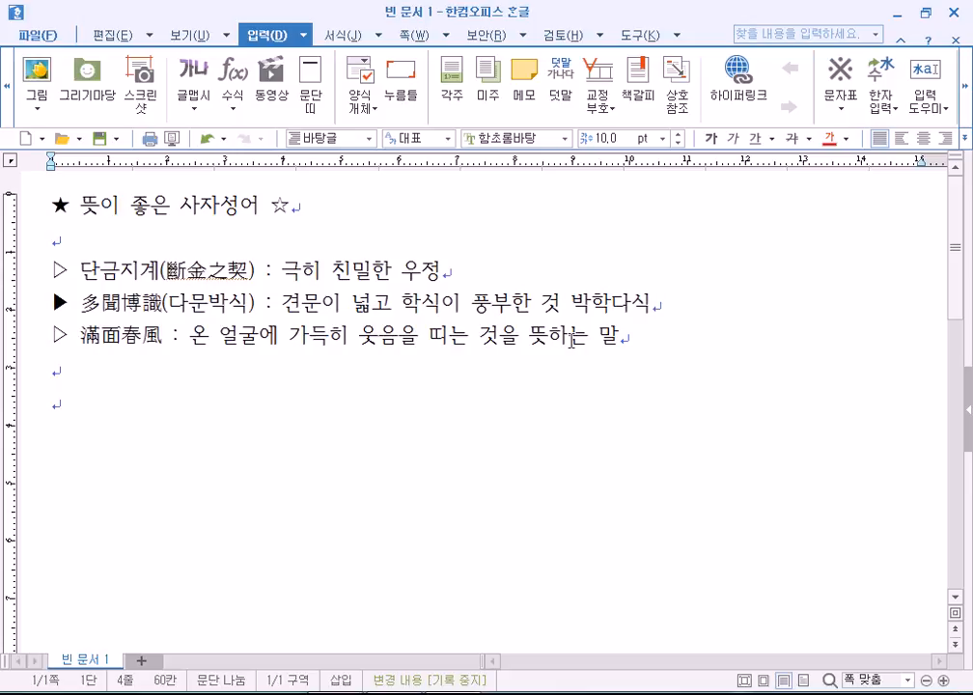
With the caret on the empty last line, open the 입력 도우미 list, then the full insert menu.
{"action": "left_click", "coordinate": [68, 409]}
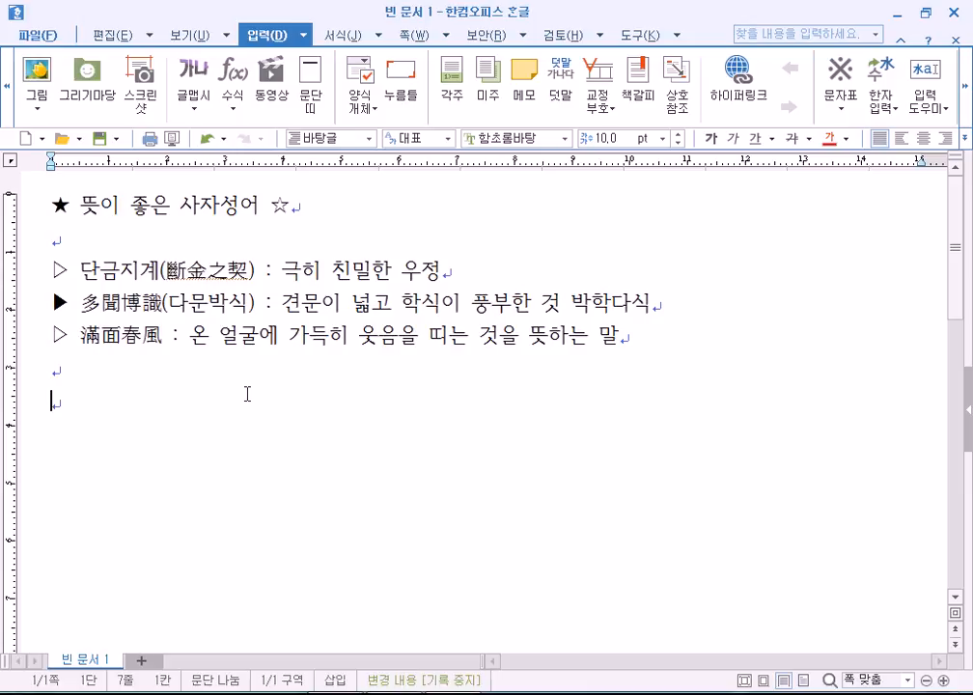
{"action": "left_click", "coordinate": [967, 97]}
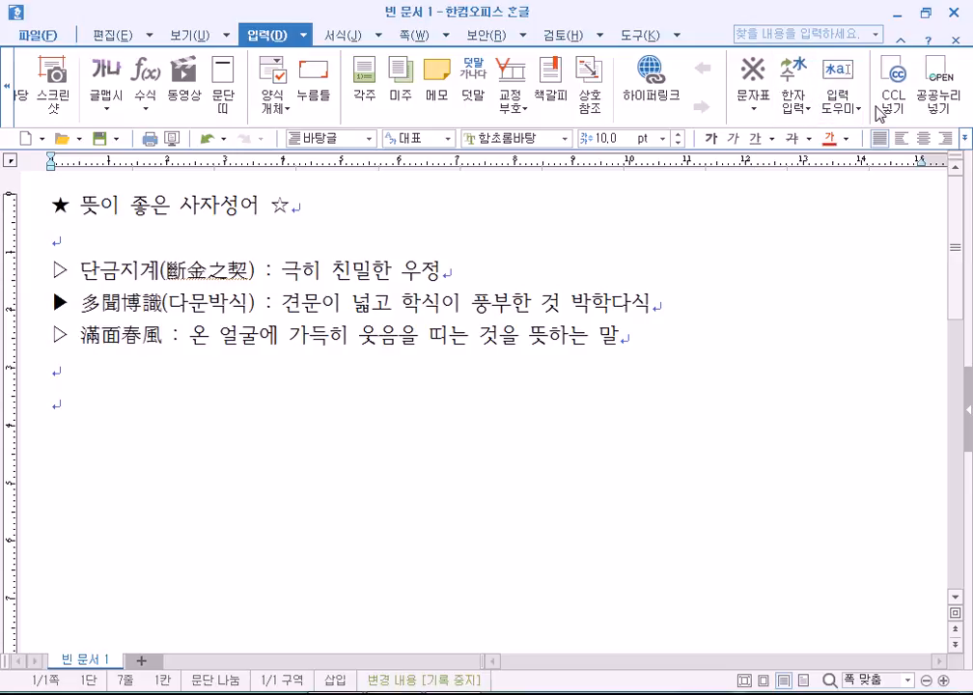
{"action": "left_click", "coordinate": [858, 110]}
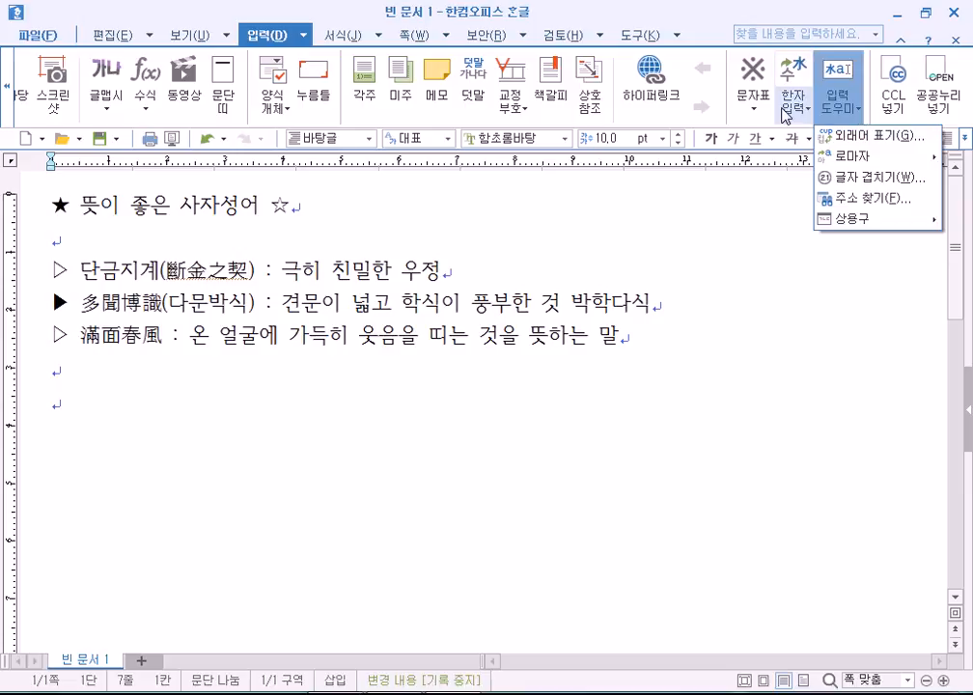
{"action": "left_click", "coordinate": [716, 28]}
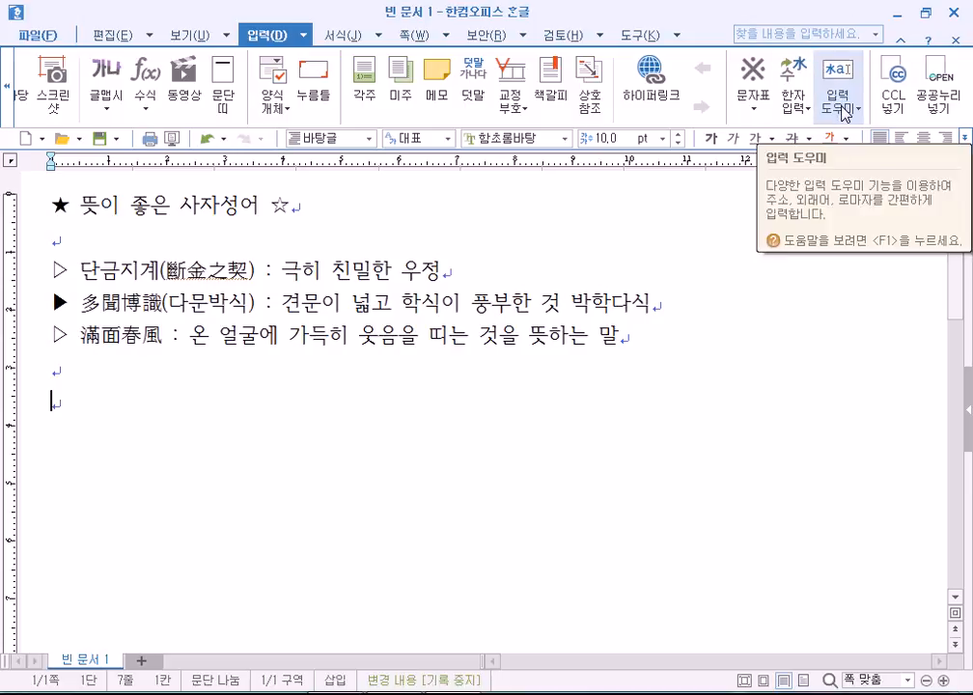
{"action": "left_click", "coordinate": [845, 112]}
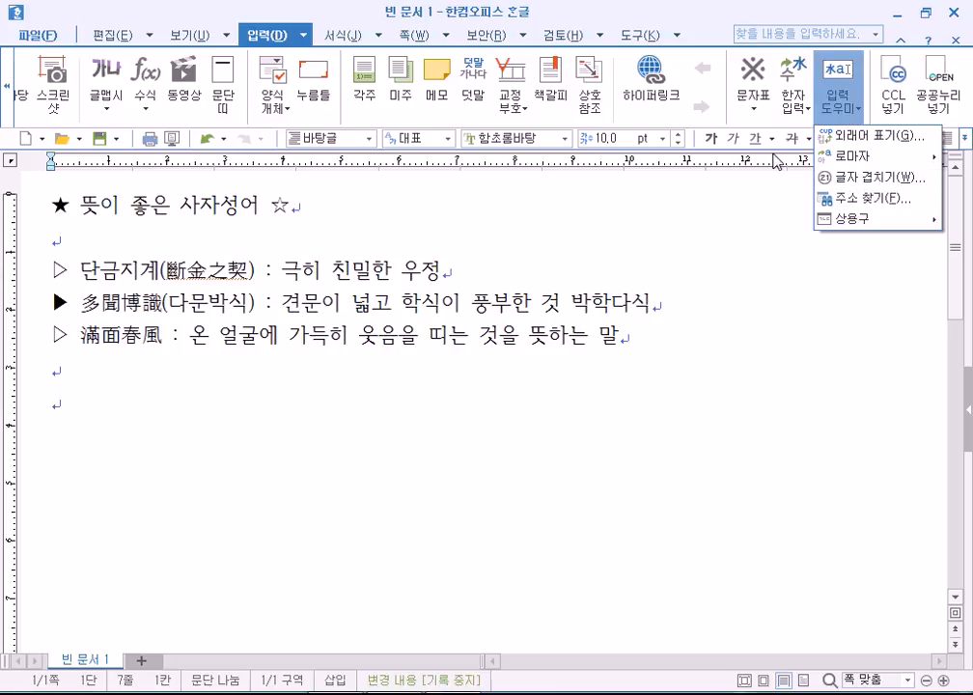
{"action": "left_click", "coordinate": [304, 38]}
{"action": "left_click", "coordinate": [305, 39]}
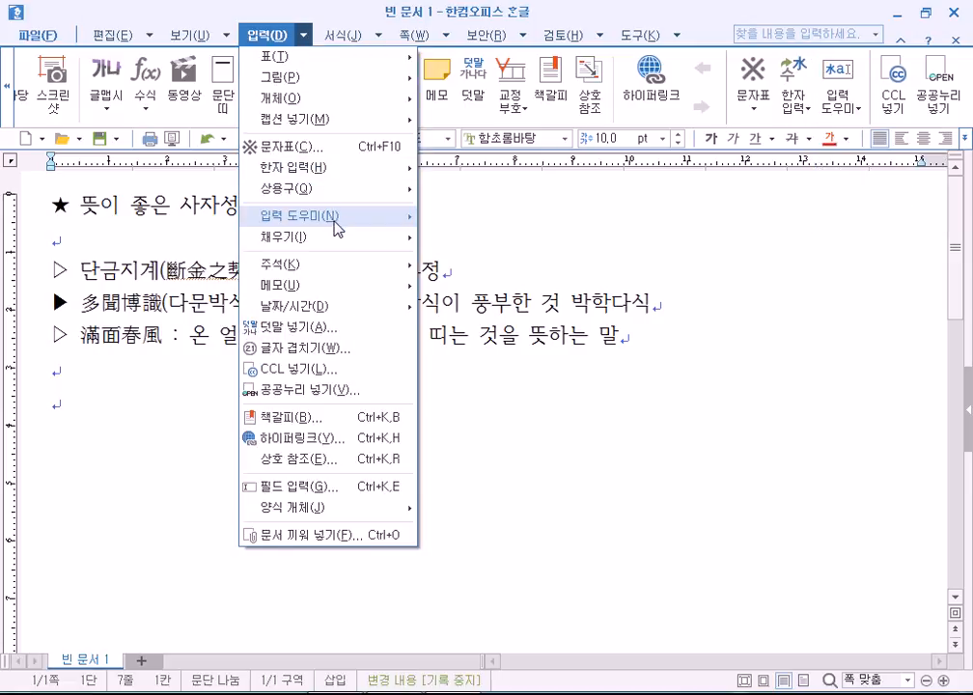
Look through the 입력 menu and the 입력 도우미 list, then close both.
{"action": "mouse_move", "coordinate": [337, 223]}
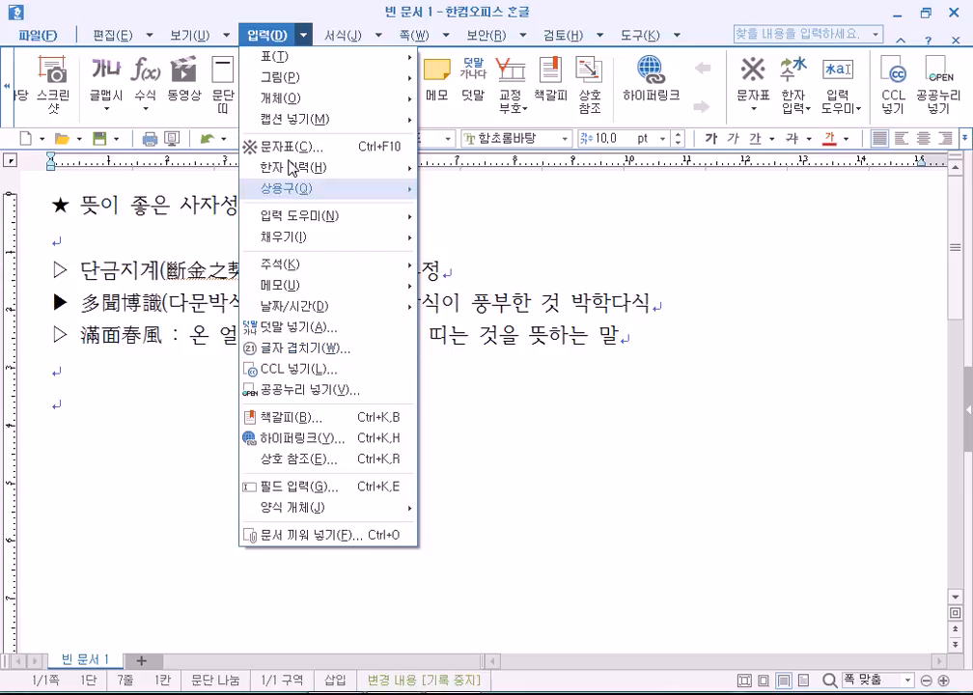
{"action": "left_click", "coordinate": [270, 37]}
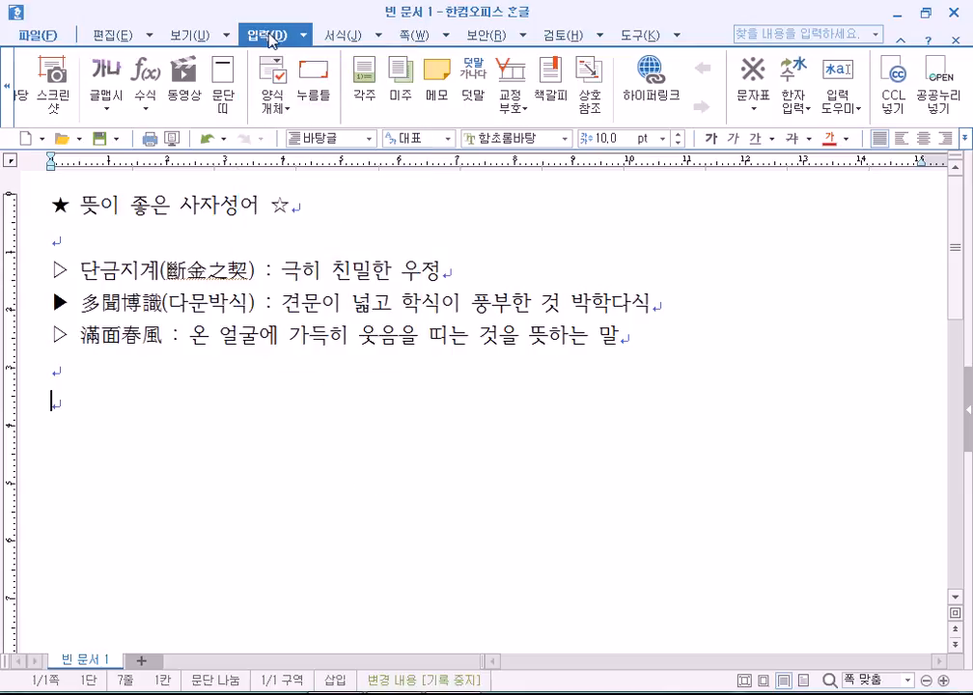
{"action": "left_click", "coordinate": [305, 39]}
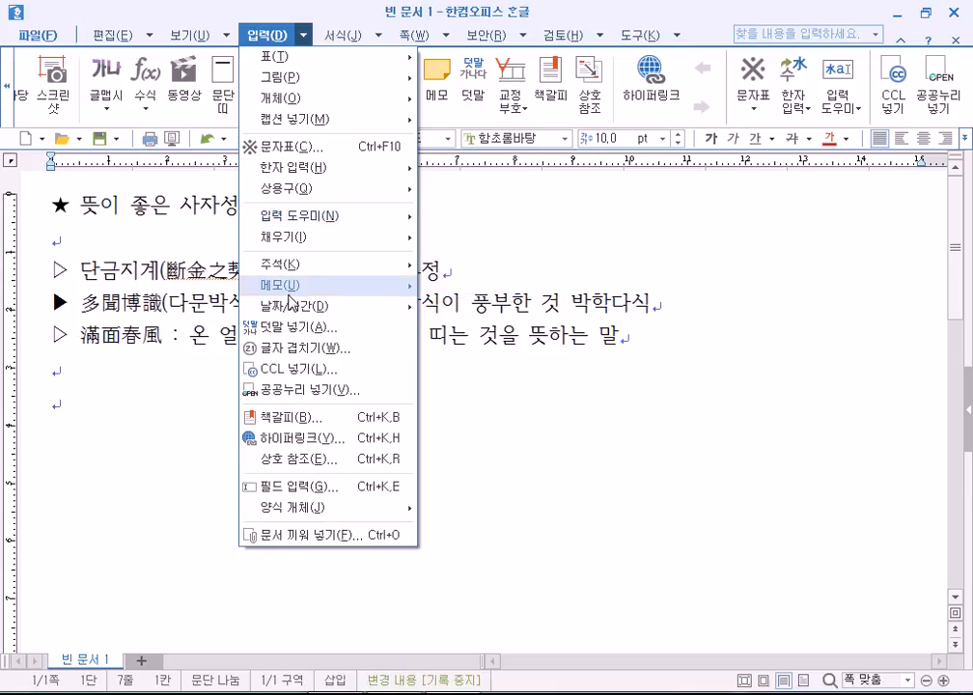
{"action": "left_click", "coordinate": [852, 112]}
{"action": "left_click", "coordinate": [852, 112]}
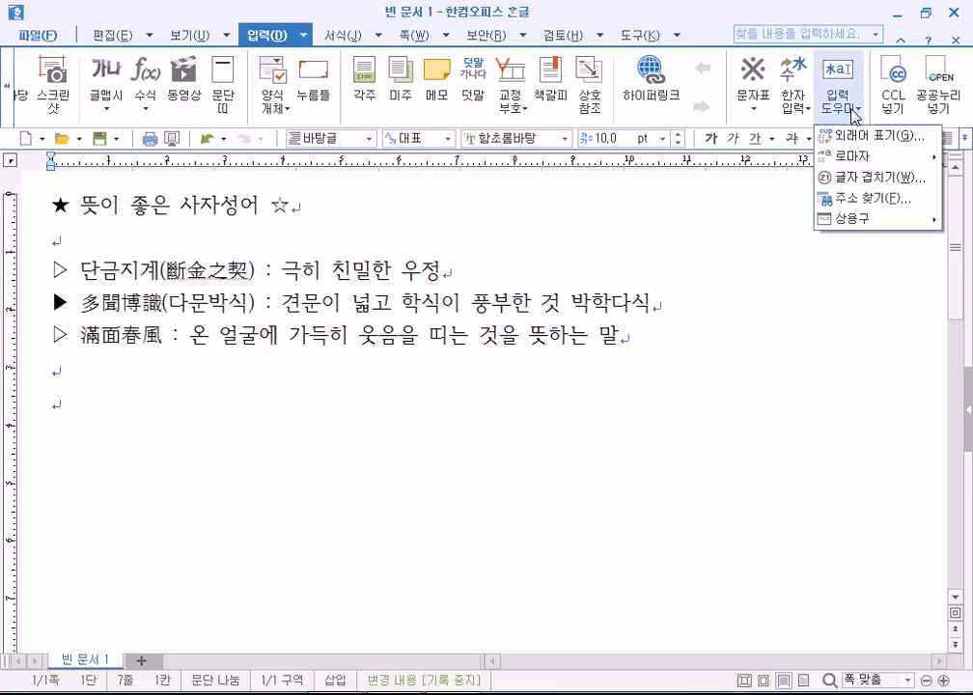
{"action": "left_click", "coordinate": [307, 40]}
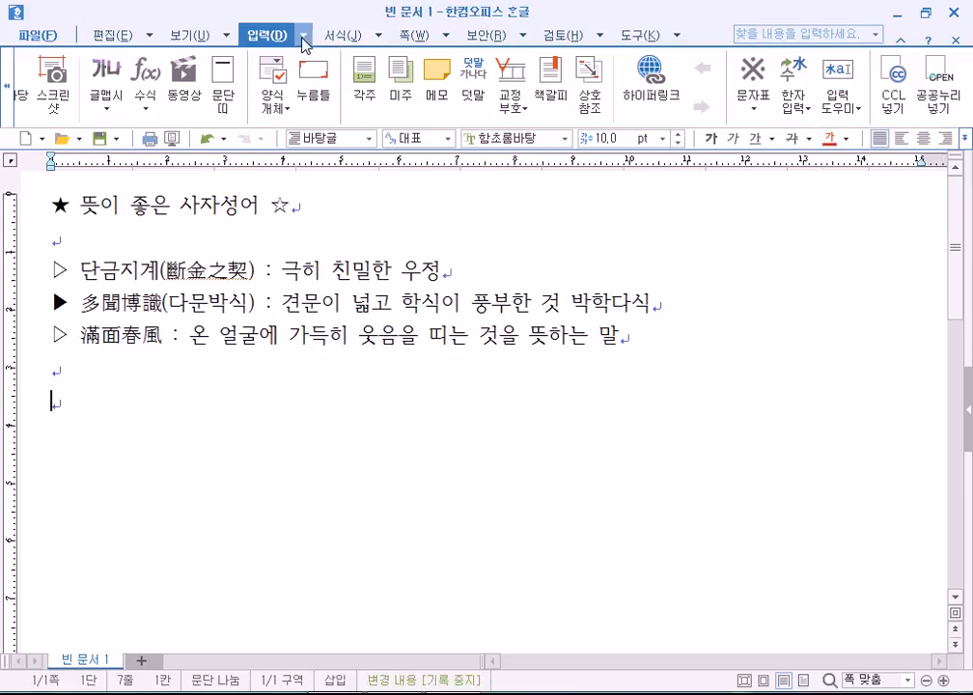
{"action": "left_click", "coordinate": [243, 37]}
Open 글자 겹치기 for the empty last line and move the dialog away from the text.
{"action": "left_click", "coordinate": [718, 18]}
{"action": "left_click", "coordinate": [848, 106]}
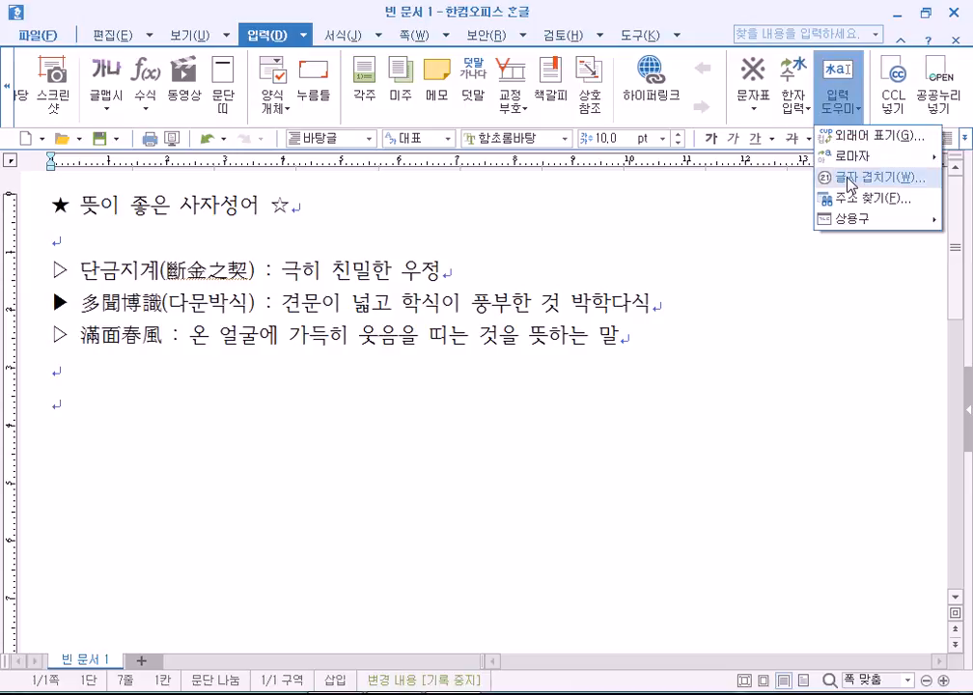
{"action": "left_click", "coordinate": [59, 425]}
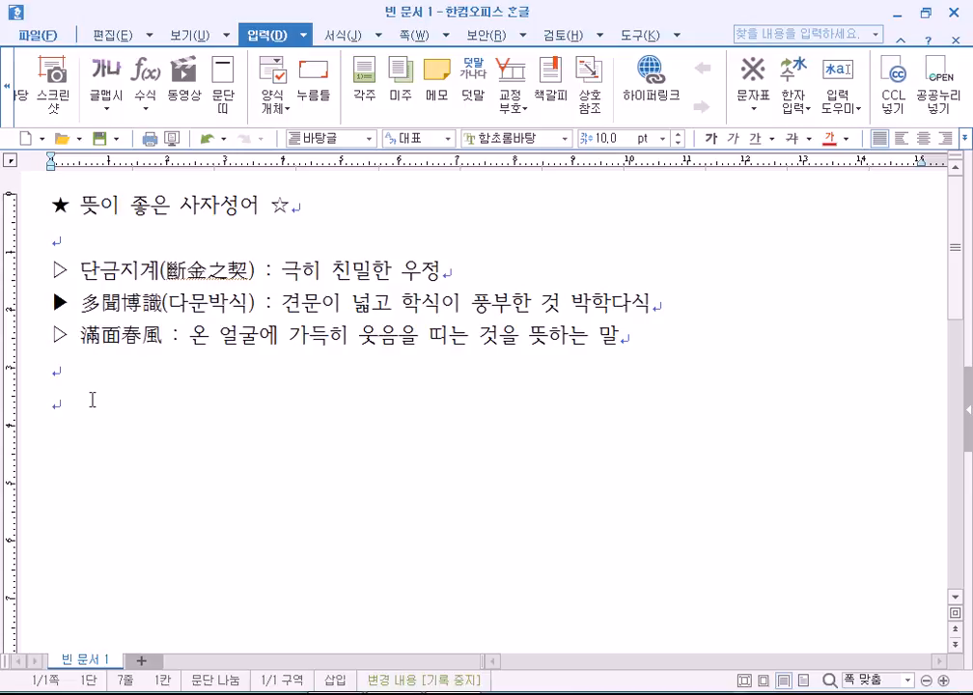
{"action": "left_click", "coordinate": [846, 104]}
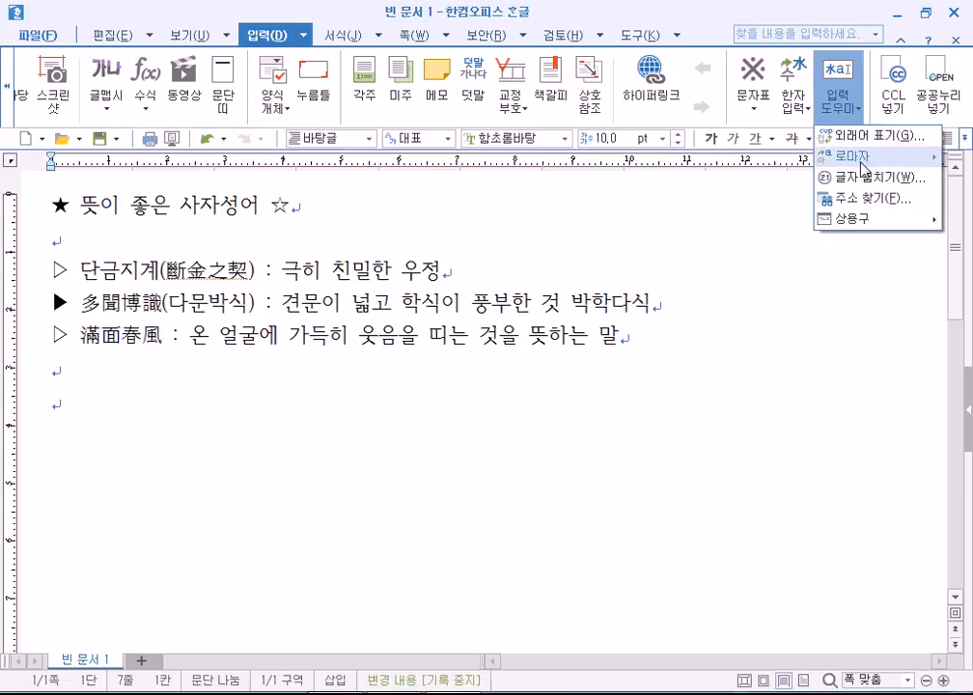
{"action": "left_click", "coordinate": [864, 186]}
{"action": "left_click_drag", "start_coordinate": [530, 238], "coordinate": [550, 196]}
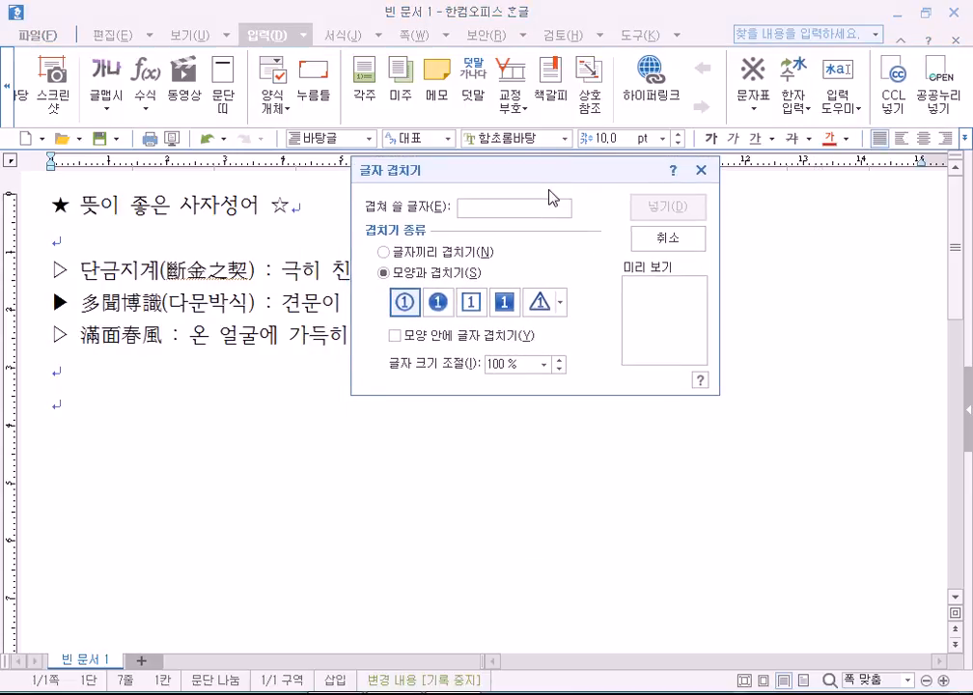
Using 모양과 겹치기 with the circle shape, enter 100 and insert the circled 100.
{"action": "left_click", "coordinate": [426, 253]}
{"action": "left_click", "coordinate": [429, 275]}
{"action": "type", "text": "1"}
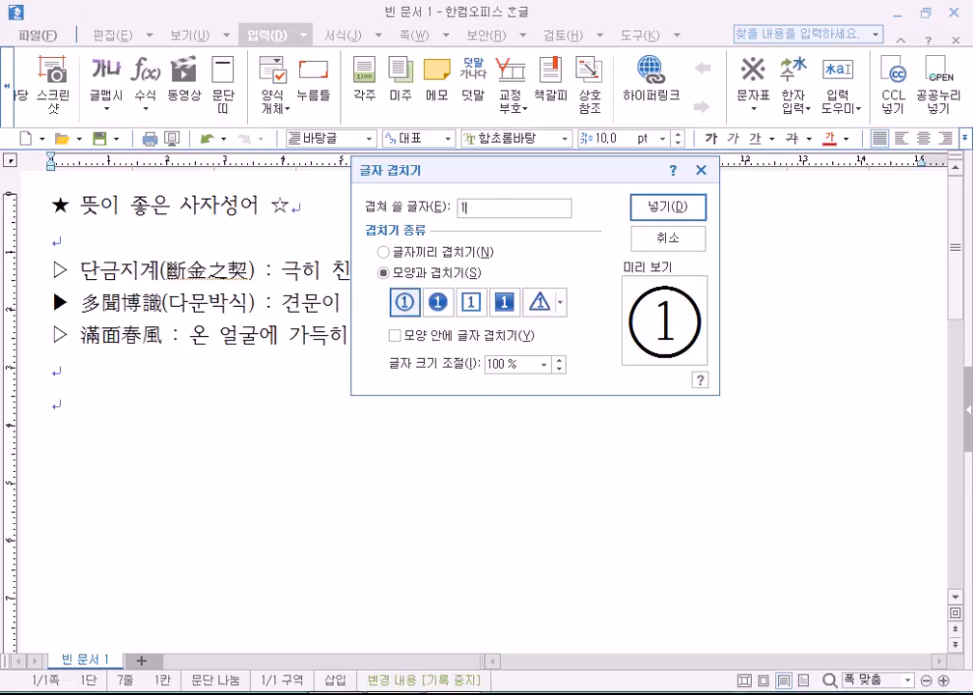
{"action": "type", "text": "00000"}
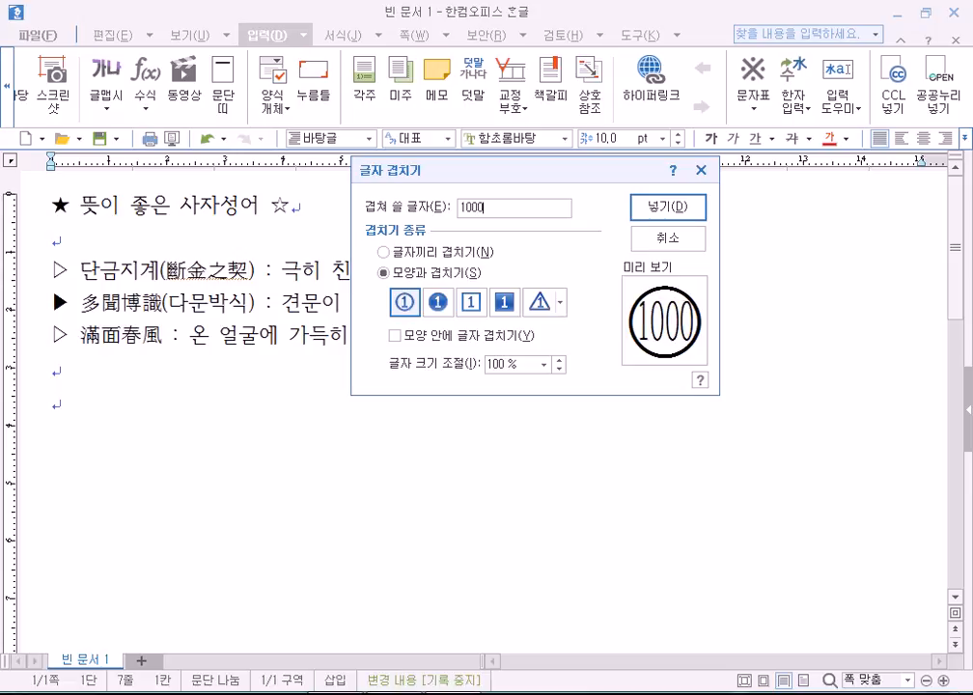
{"action": "type", "text": "0000"}
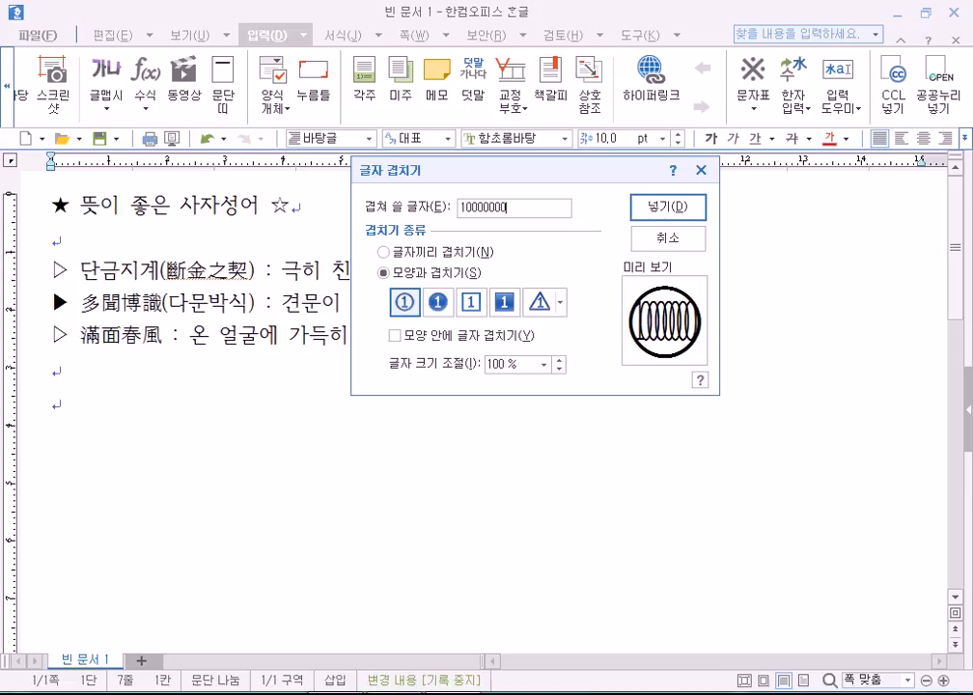
{"action": "key", "text": "BackSpace"}
{"action": "key", "text": "BackSpace"}
{"action": "key", "text": "BackSpace"}
{"action": "key", "text": "BackSpace"}
{"action": "key", "text": "BackSpace"}
{"action": "key", "text": "BackSpace"}
{"action": "key", "text": "BackSpace"}
{"action": "key", "text": "BackSpace"}
{"action": "key", "text": "BackSpace"}
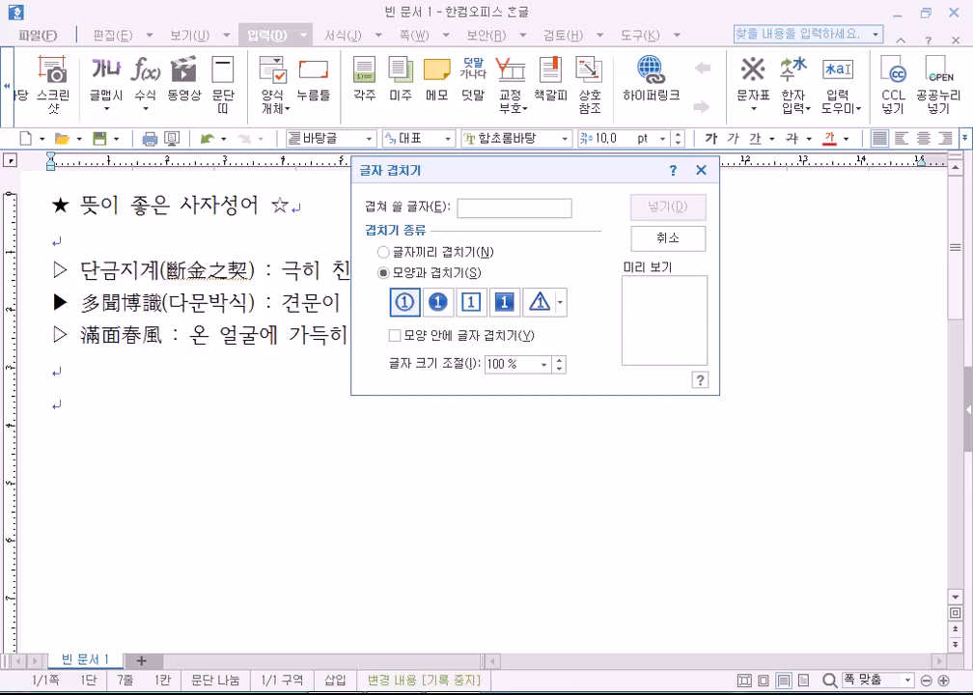
{"action": "type", "text": "100"}
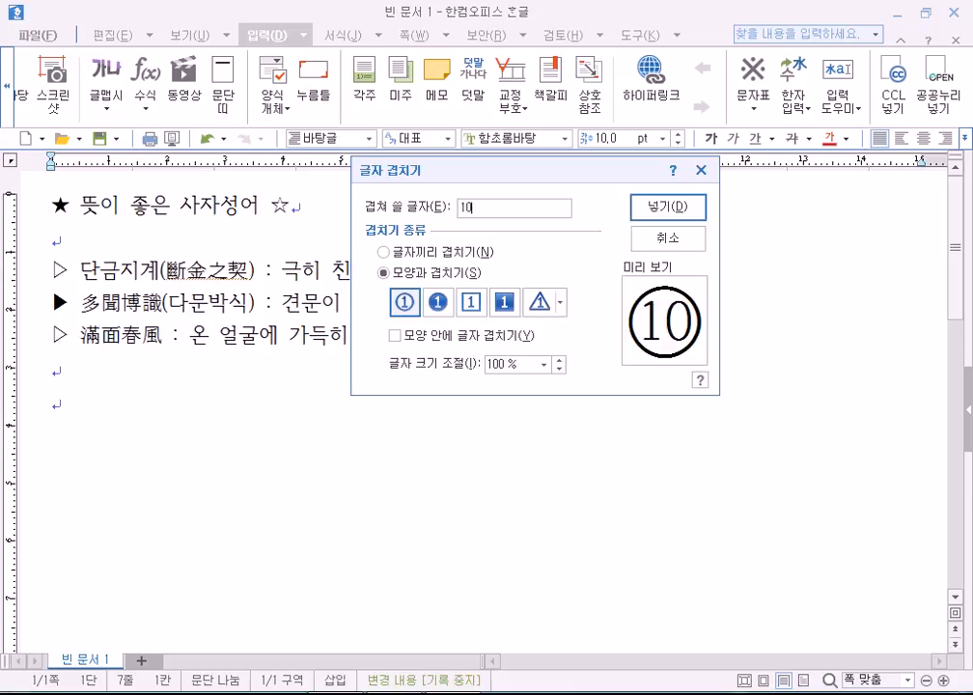
{"action": "key", "text": "BackSpace"}
{"action": "key", "text": "BackSpace"}
{"action": "key", "text": "BackSpace"}
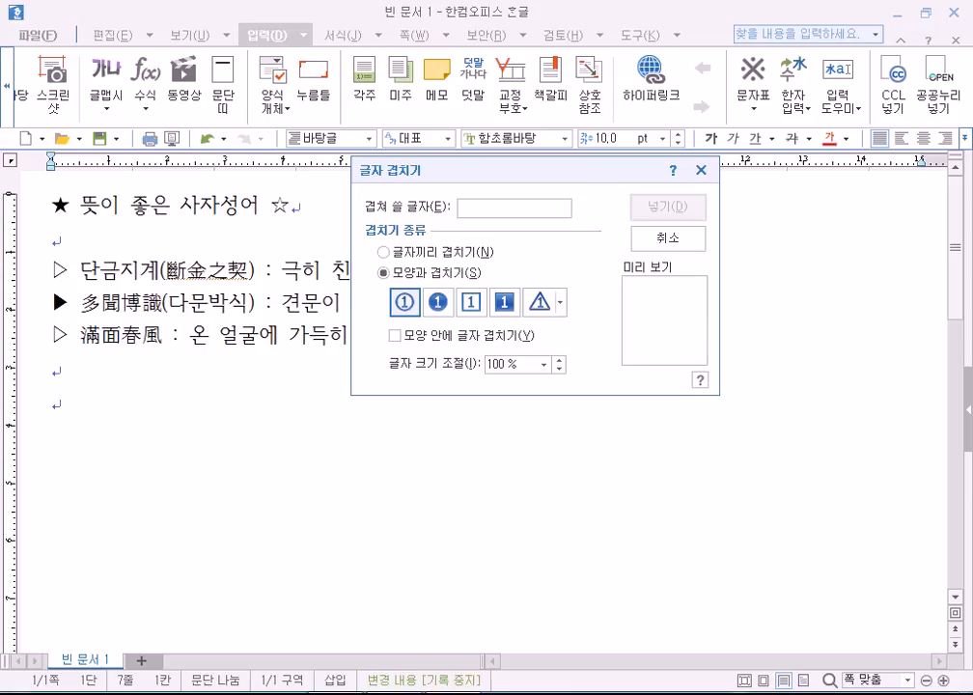
{"action": "type", "text": "999"}
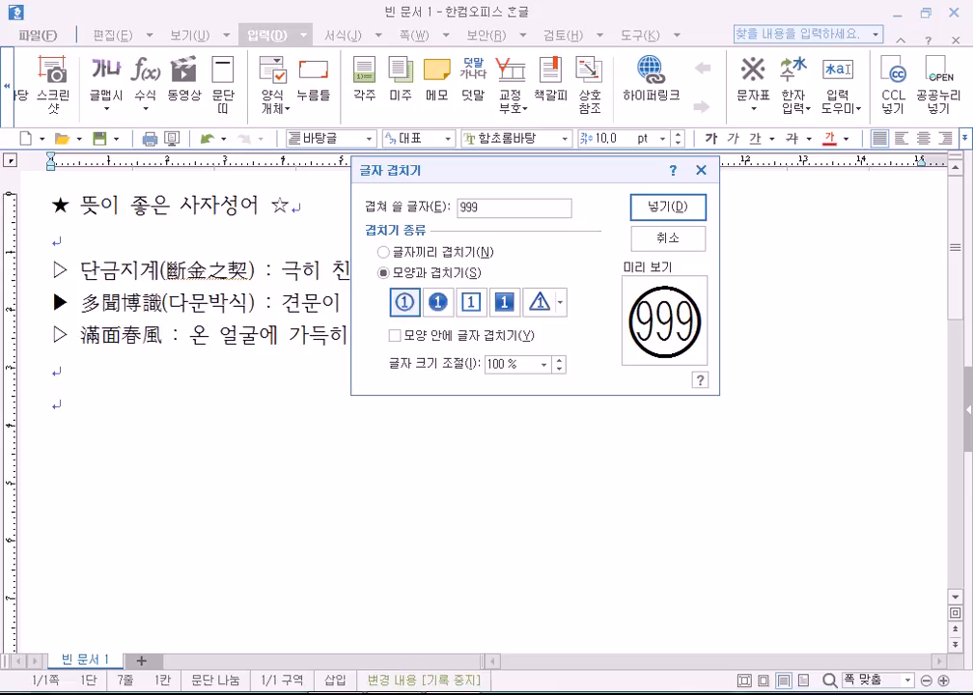
{"action": "type", "text": "9"}
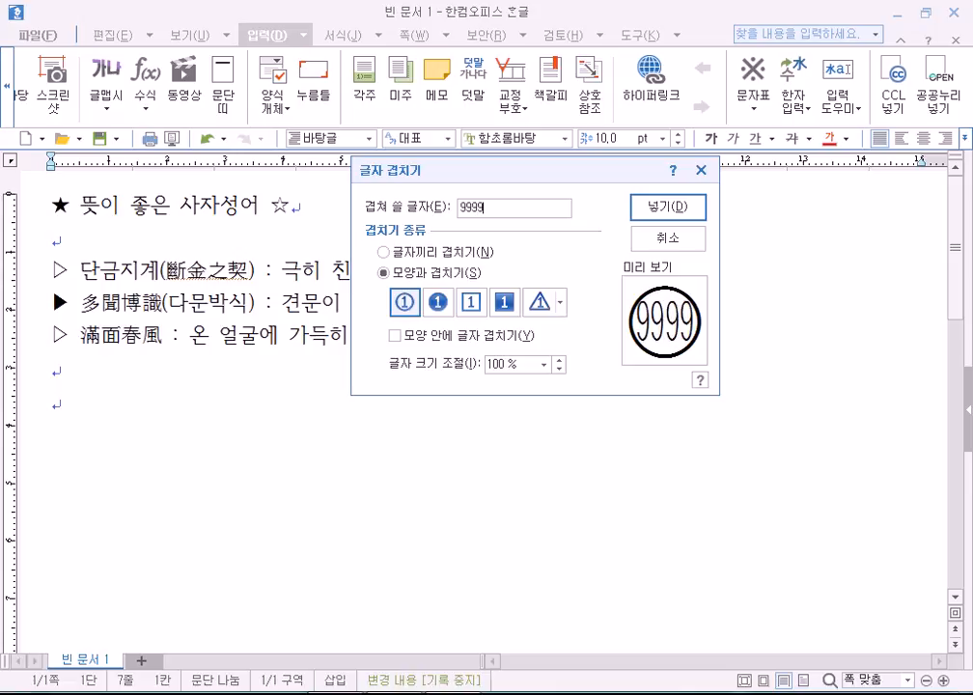
{"action": "type", "text": "9"}
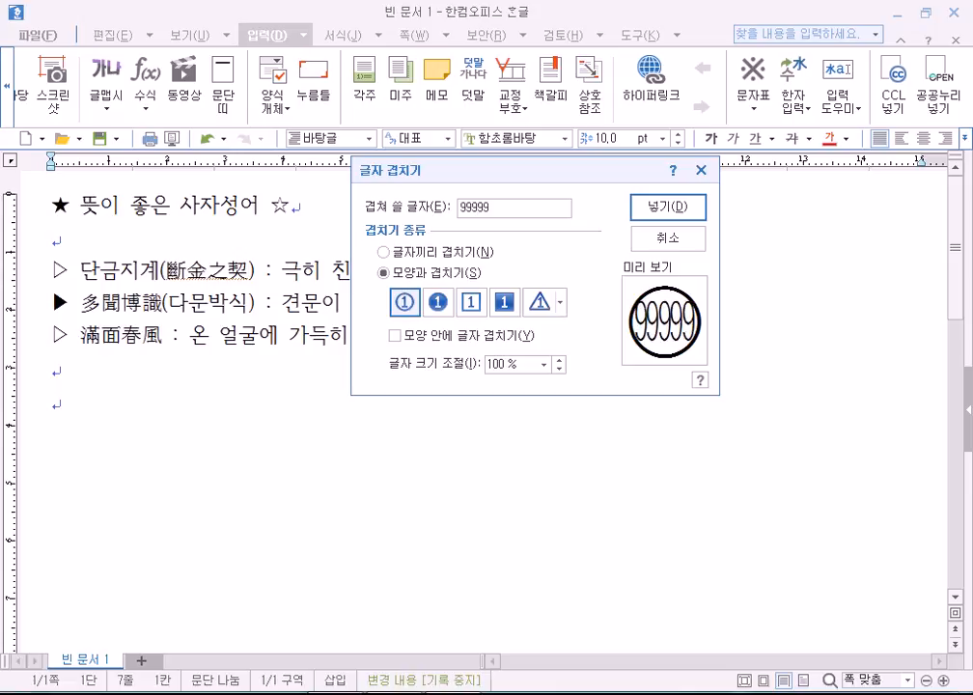
{"action": "type", "text": "9"}
{"action": "key", "text": "BackSpace"}
{"action": "key", "text": "BackSpace"}
{"action": "key", "text": "BackSpace"}
{"action": "key", "text": "BackSpace"}
{"action": "key", "text": "BackSpace"}
{"action": "key", "text": "BackSpace"}
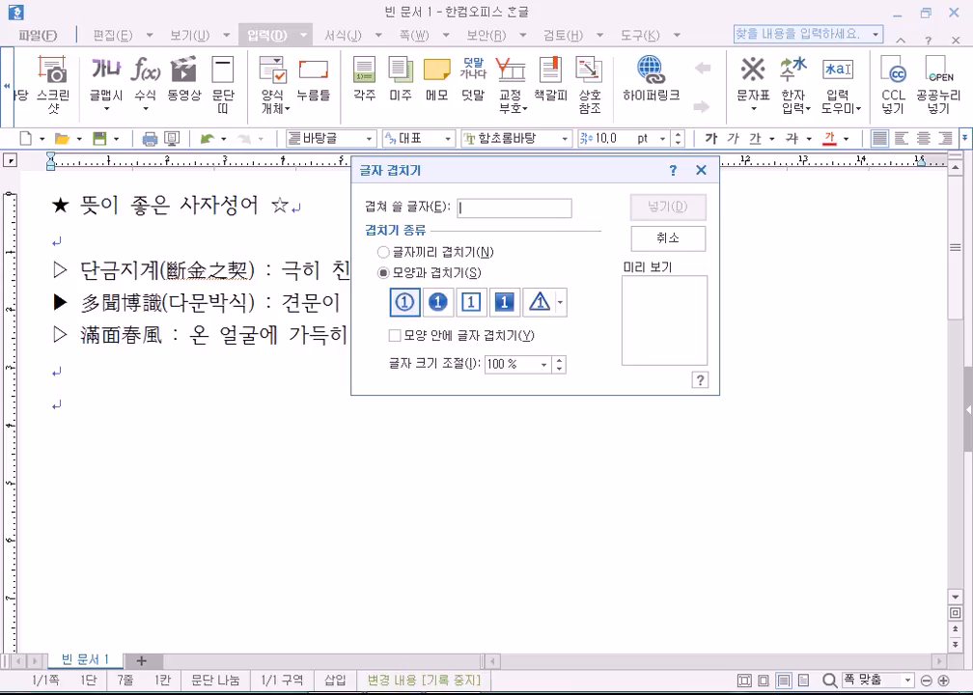
{"action": "type", "text": "100"}
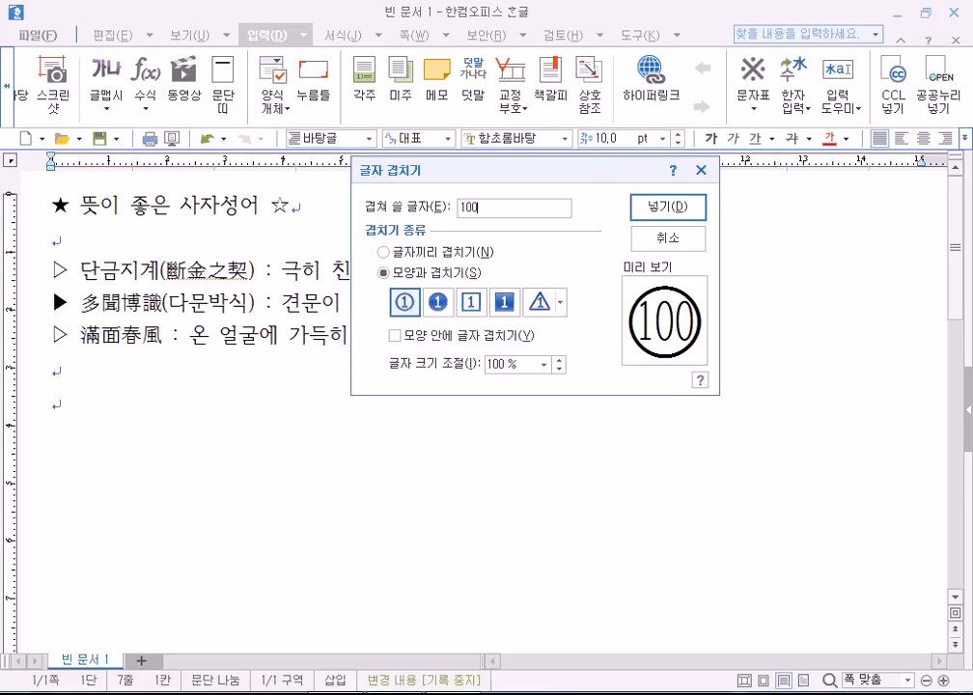
{"action": "type", "text": "00"}
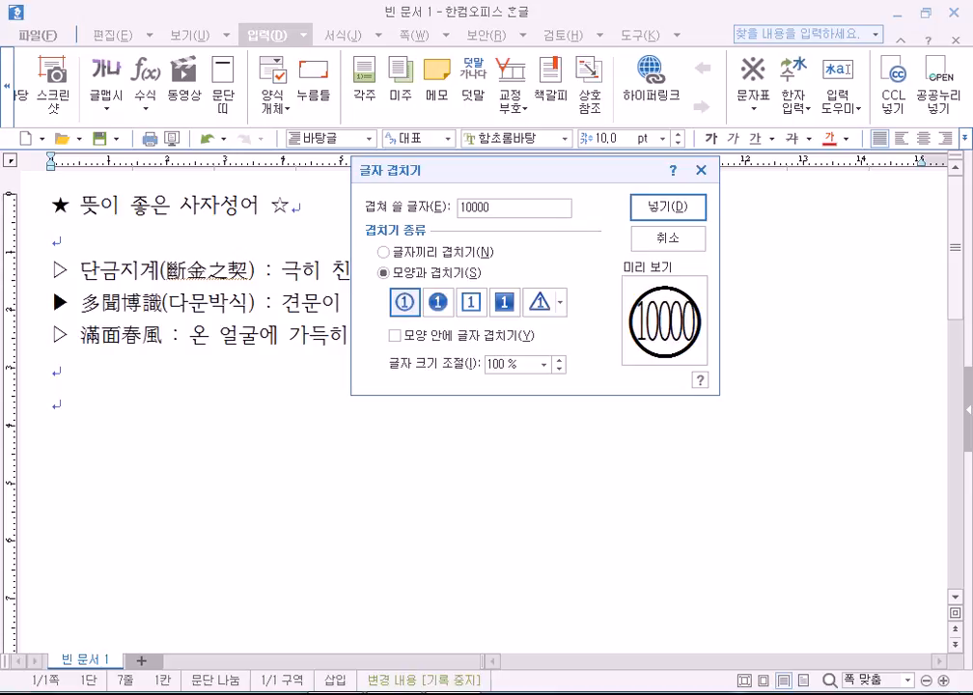
{"action": "key", "text": "BackSpace"}
{"action": "key", "text": "BackSpace"}
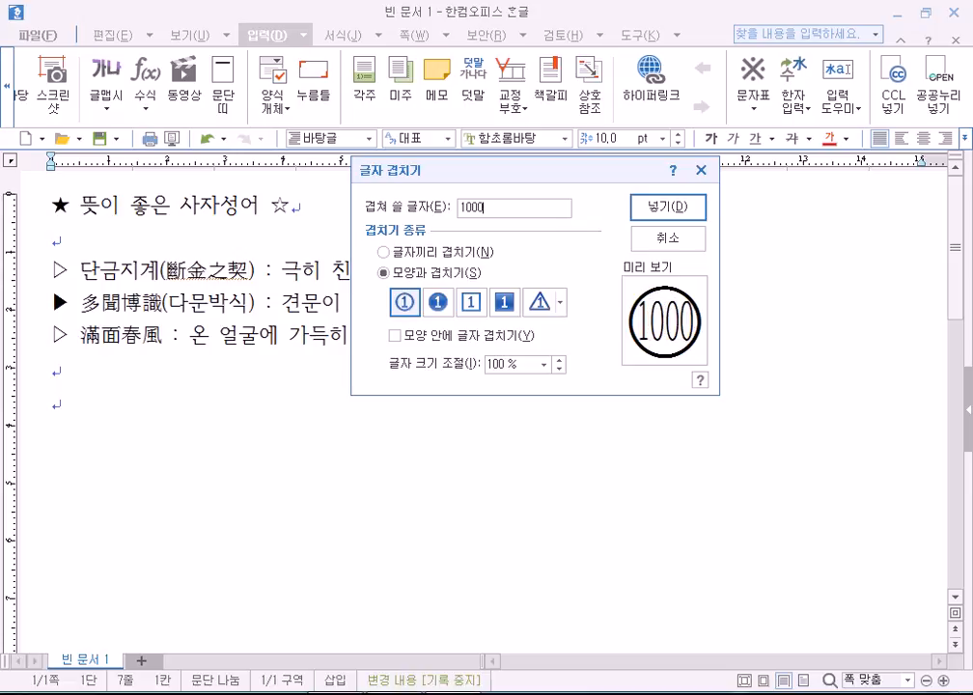
{"action": "left_click", "coordinate": [679, 209]}
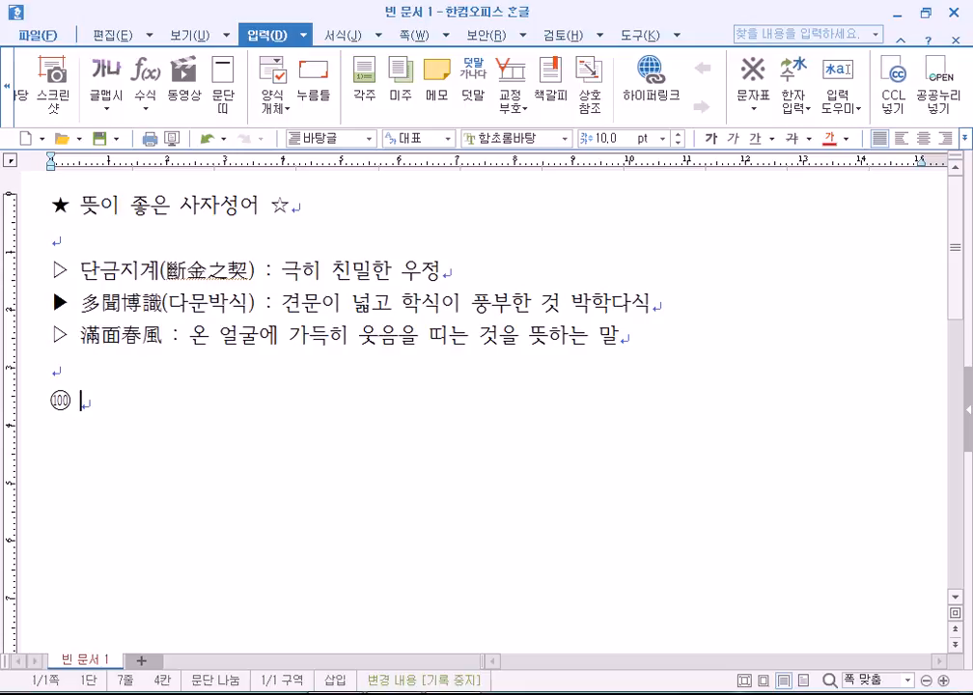
Insert 100 inside a filled black circle (반전된 원 문자) through 글자 겹치기.
{"action": "left_click", "coordinate": [844, 120]}
{"action": "left_click", "coordinate": [846, 177]}
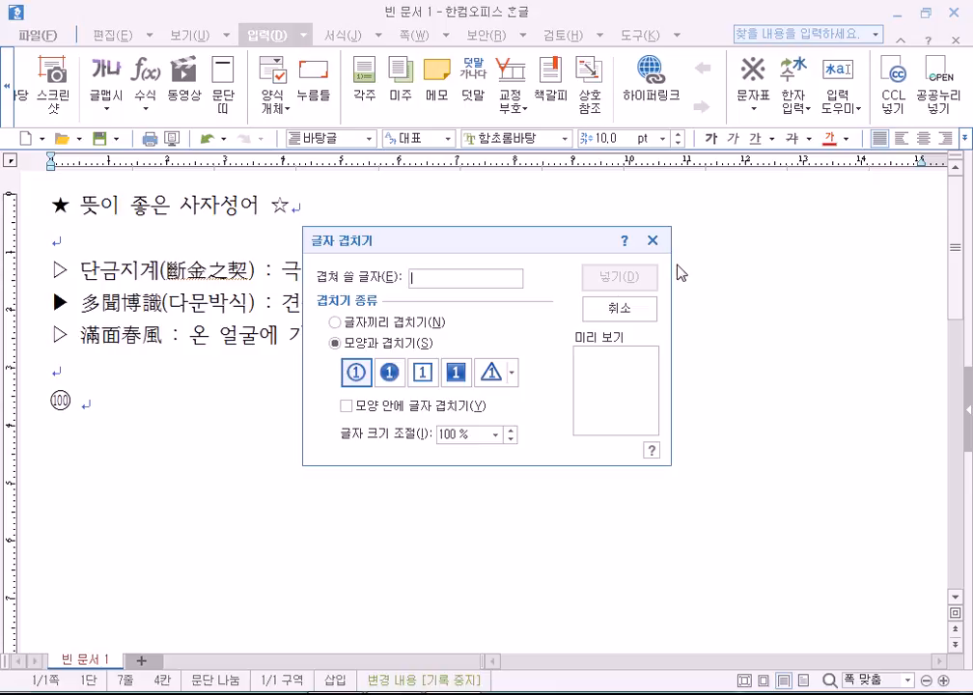
{"action": "left_click_drag", "start_coordinate": [505, 234], "coordinate": [620, 211]}
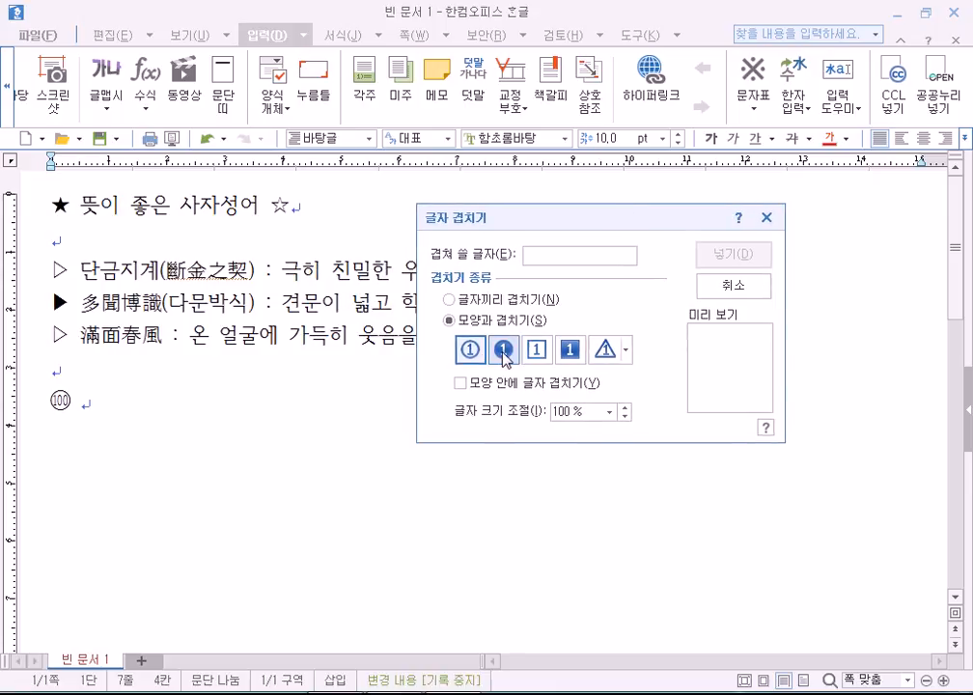
{"action": "left_click", "coordinate": [503, 352]}
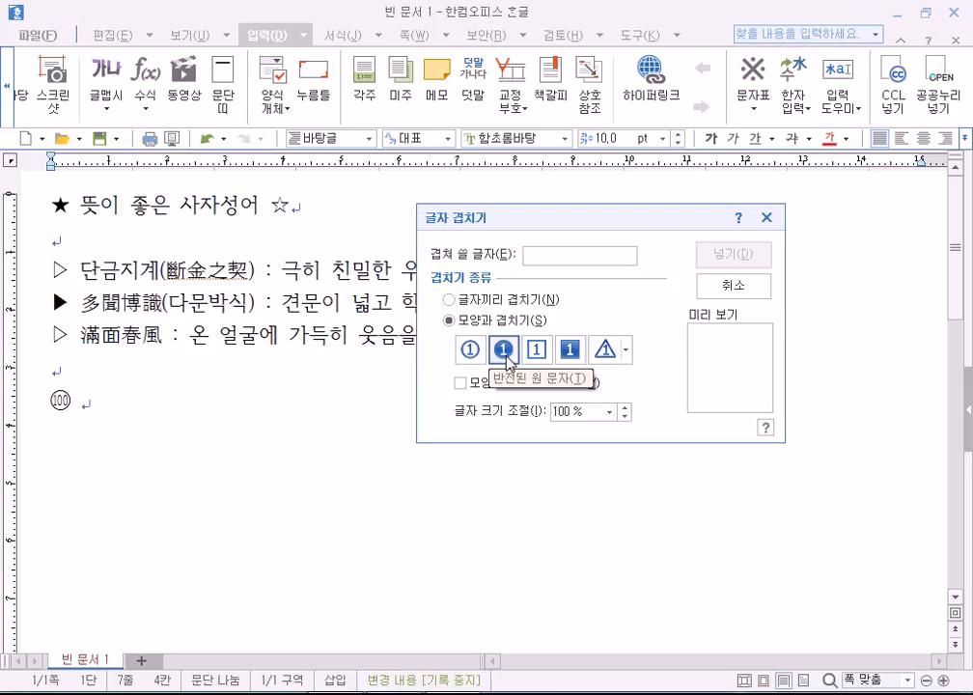
{"action": "left_click", "coordinate": [590, 254]}
{"action": "type", "text": "100"}
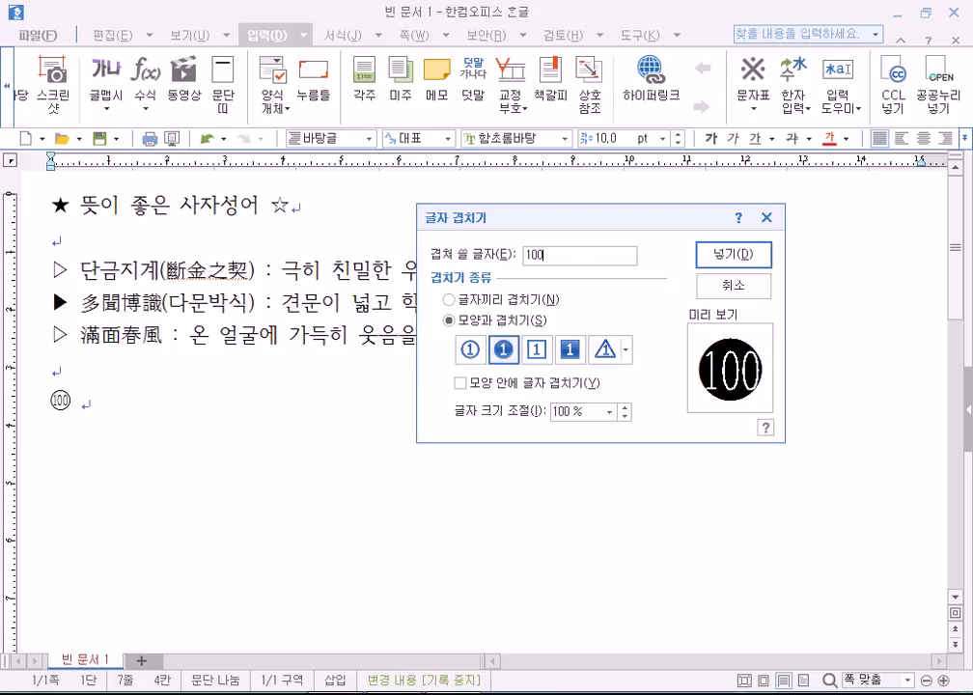
{"action": "left_click", "coordinate": [733, 255]}
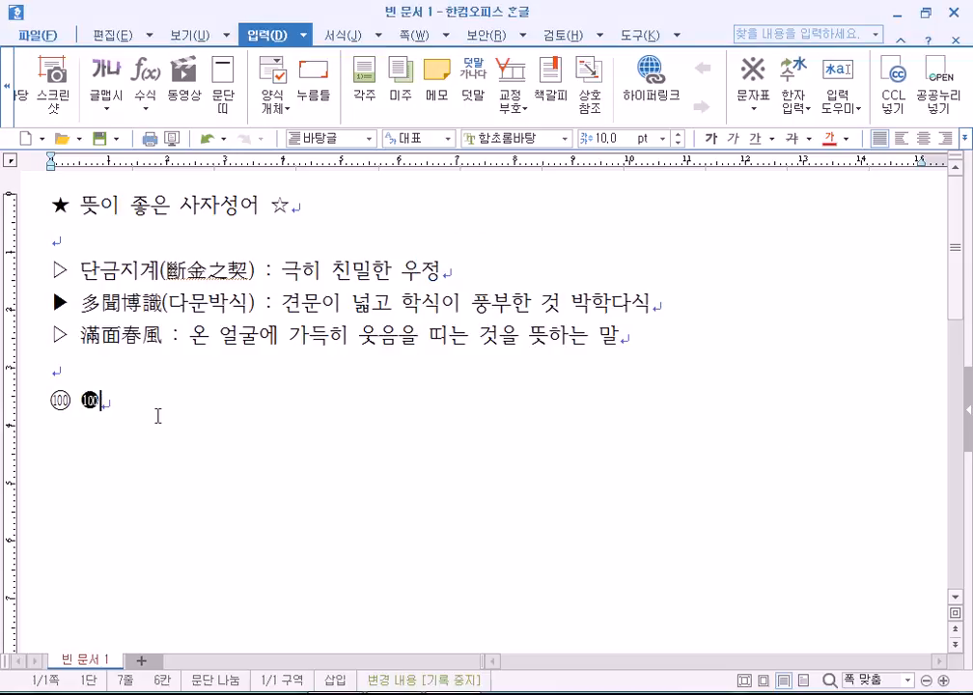
Reopen 글자 겹치기 and compare the square and extra enclosure shapes, ending on the plain circle.
{"action": "left_click", "coordinate": [848, 113]}
{"action": "left_click", "coordinate": [859, 177]}
{"action": "left_click", "coordinate": [424, 375]}
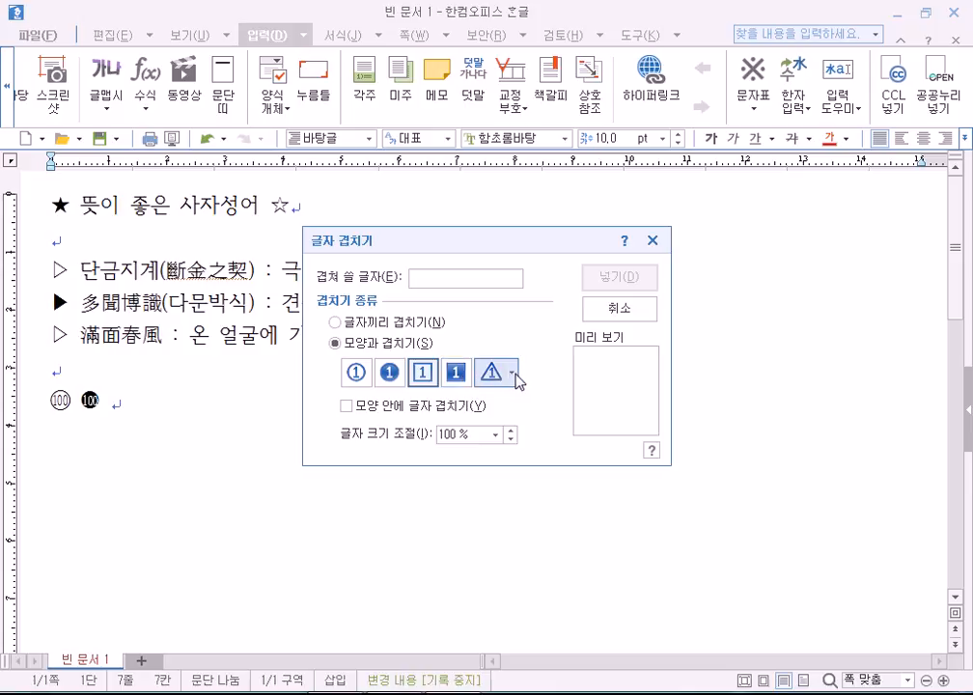
{"action": "left_click", "coordinate": [512, 376]}
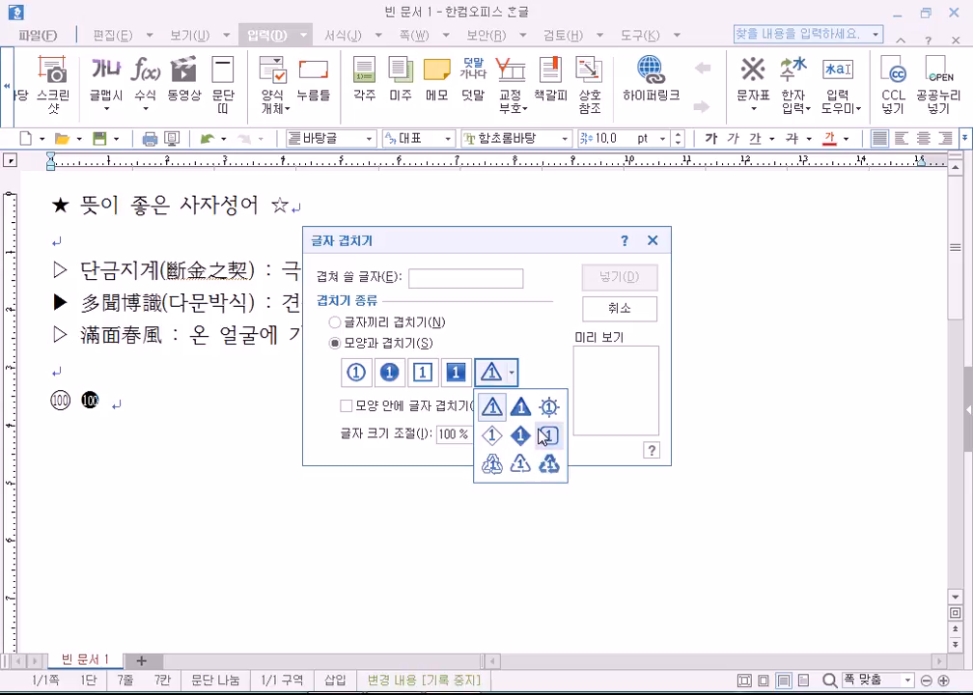
{"action": "left_click", "coordinate": [355, 378]}
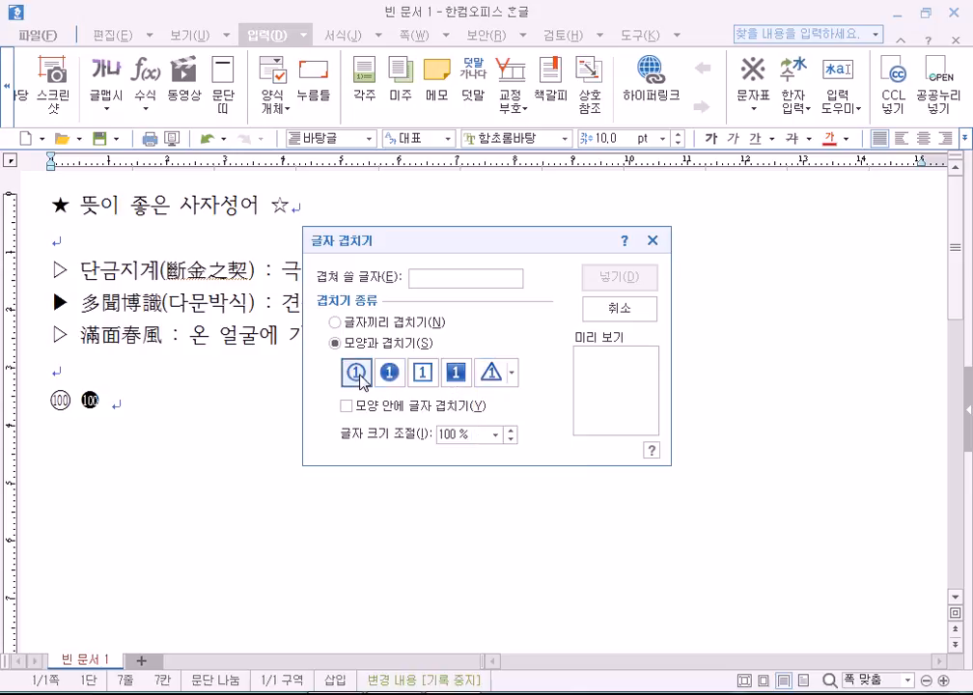
Switch to 글자끼리 겹치기 and test entries such as @ and () in the field.
{"action": "left_click", "coordinate": [391, 322]}
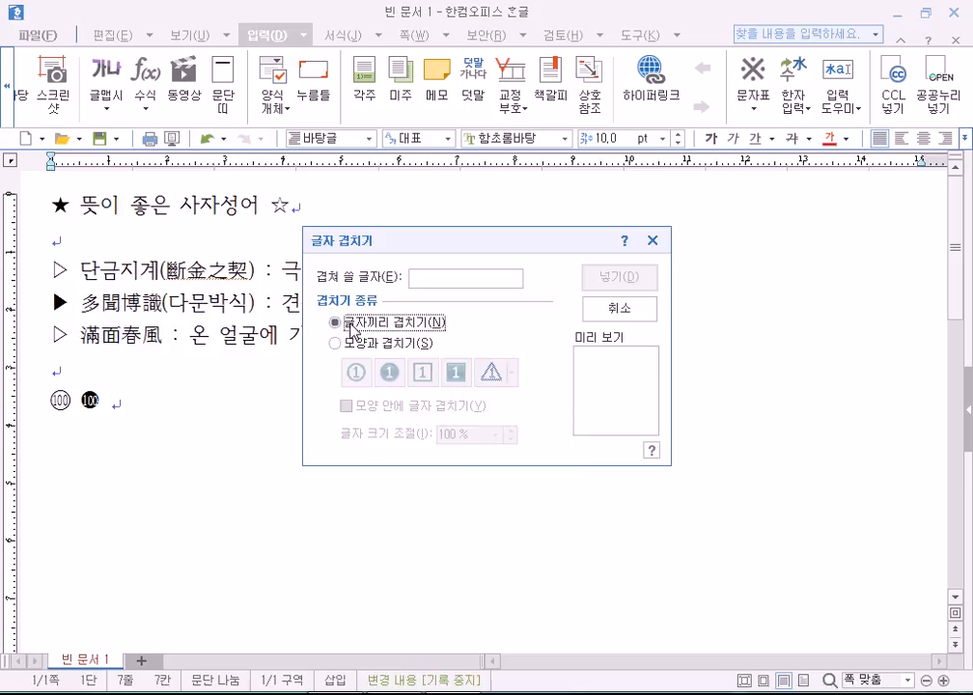
{"action": "left_click", "coordinate": [443, 278]}
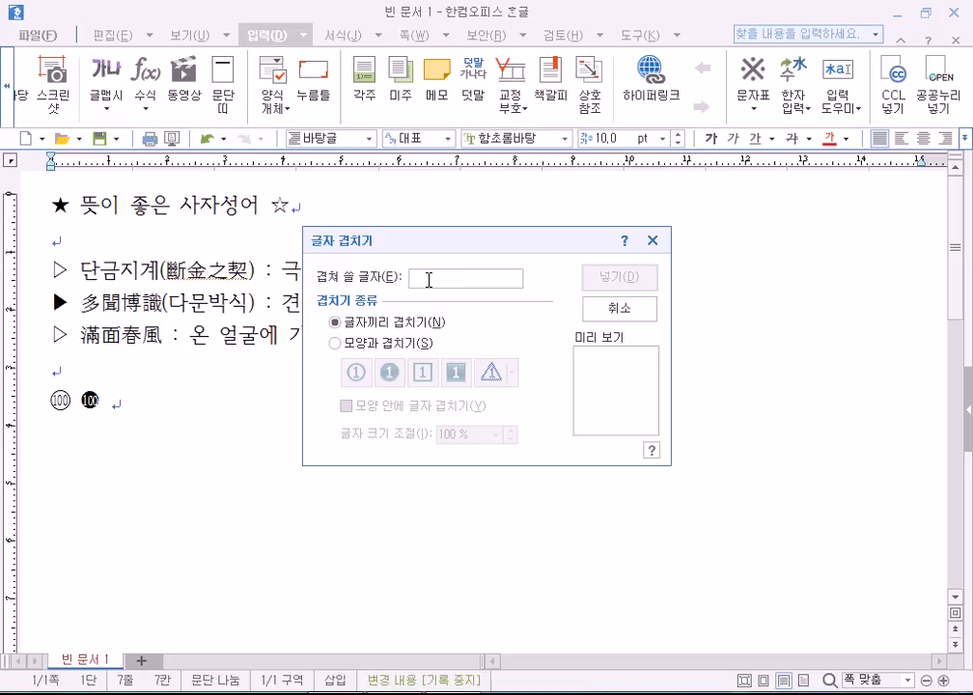
{"action": "type", "text": "@"}
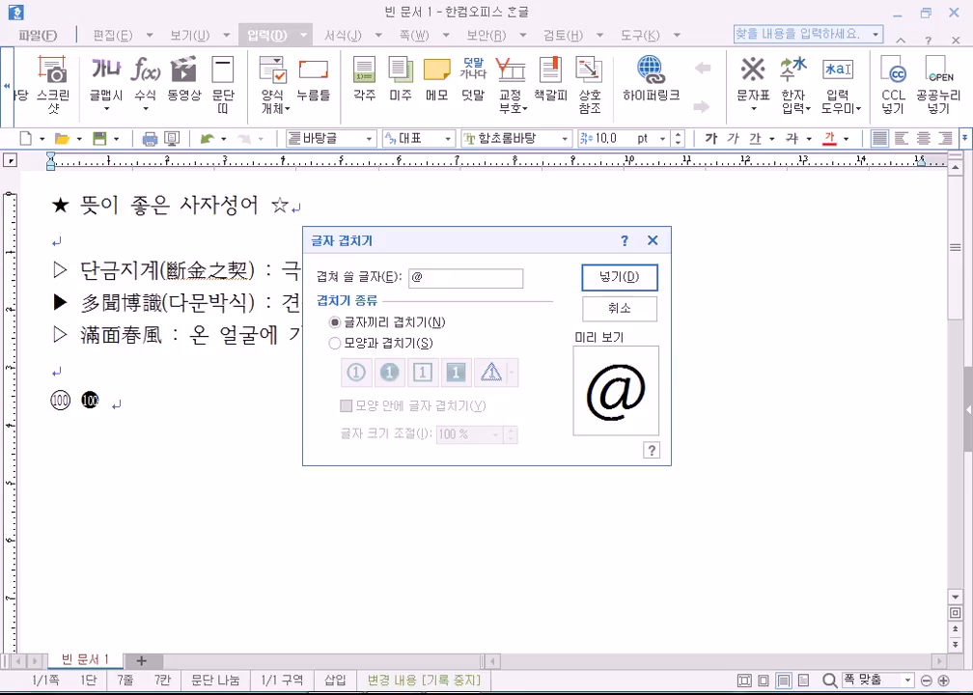
{"action": "type", "text": "서"}
{"action": "key", "text": "BackSpace"}
{"action": "key", "text": "BackSpace"}
{"action": "type", "text": "ㅓ"}
{"action": "key", "text": "BackSpace"}
{"action": "type", "text": "()"}
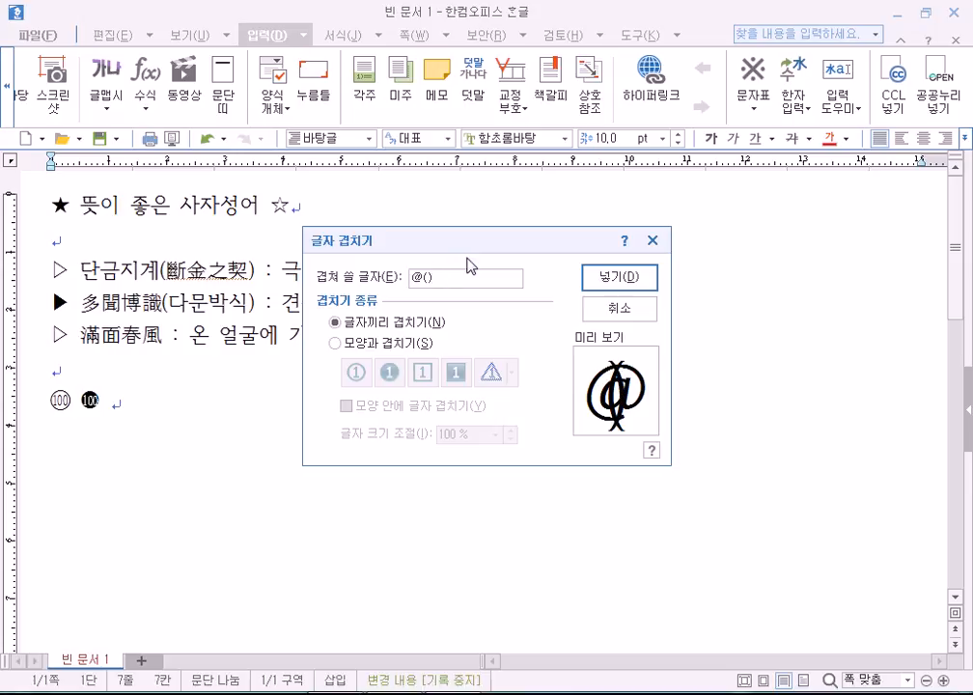
{"action": "key", "text": "BackSpace"}
{"action": "key", "text": "BackSpace"}
{"action": "key", "text": "BackSpace"}
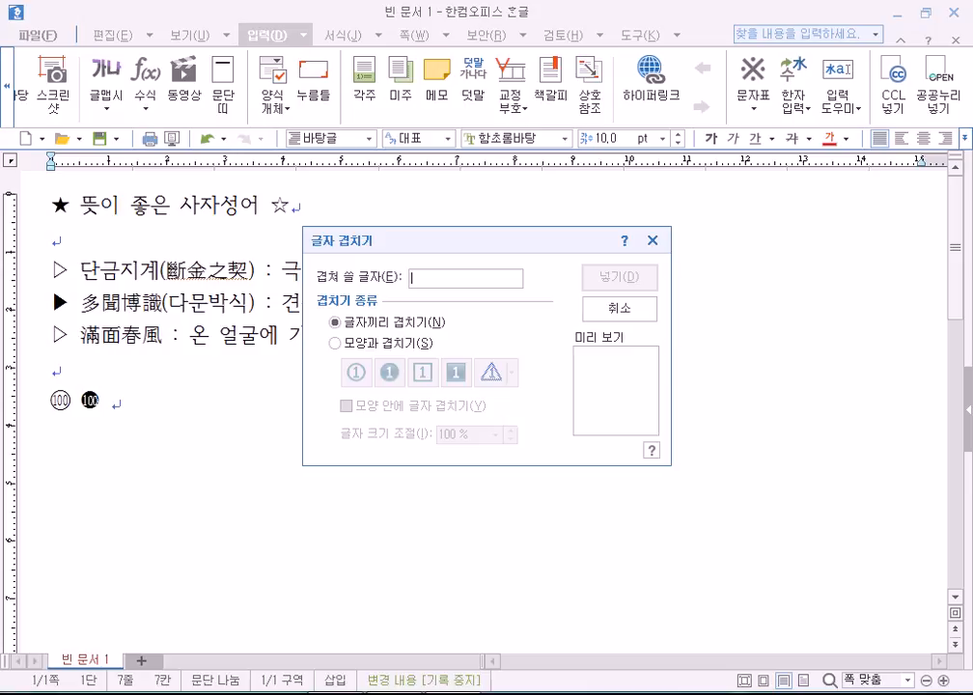
Try more test characters in Korean and Latin input, then leave #@ in the field.
{"action": "type", "text": "ㅛ"}
{"action": "key", "text": "BackSpace"}
{"action": "type", "text": "Y="}
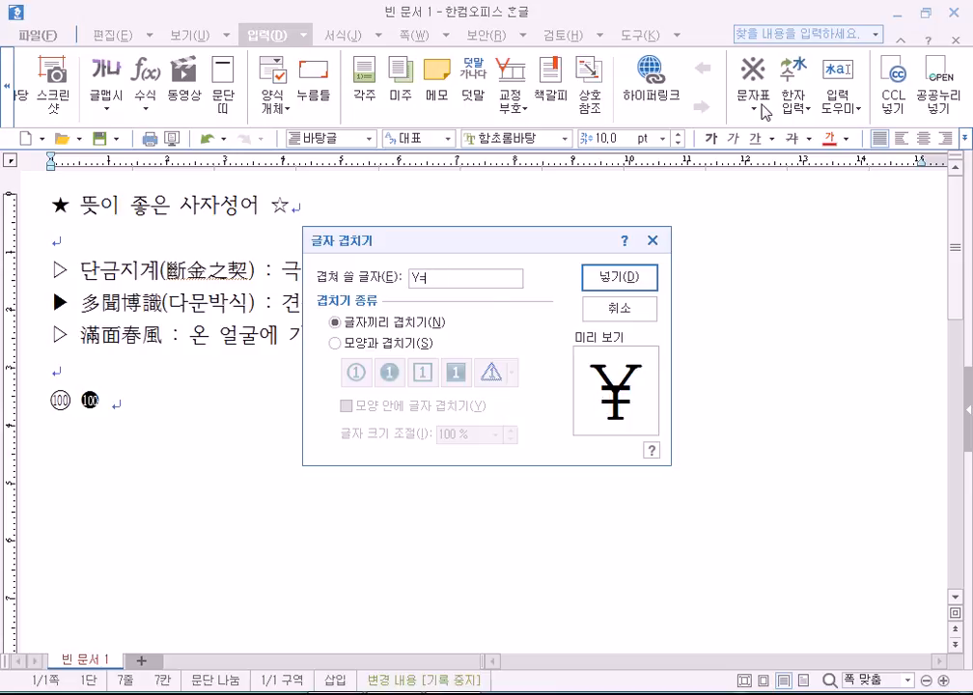
{"action": "key", "text": "BackSpace"}
{"action": "key", "text": "BackSpace"}
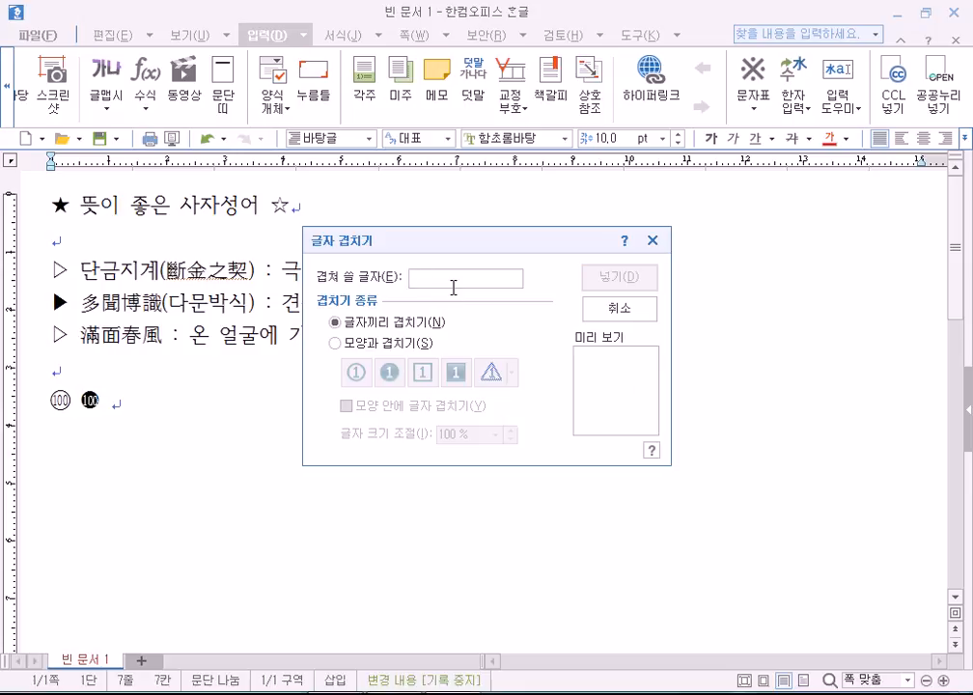
{"action": "type", "text": "gh"}
{"action": "key", "text": "BackSpace"}
{"action": "key", "text": "BackSpace"}
{"action": "key", "text": "Hangul"}
{"action": "type", "text": "ㅎㅗㅇㄱㅣㄹ"}
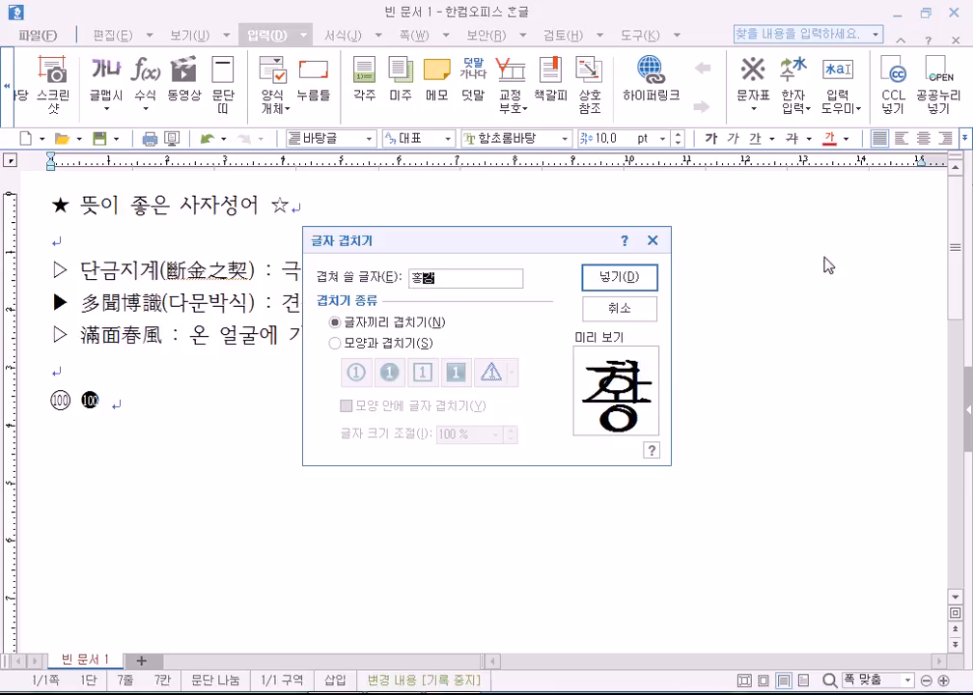
{"action": "type", "text": "ㅇ"}
{"action": "type", "text": "b"}
{"action": "type", "text": "c"}
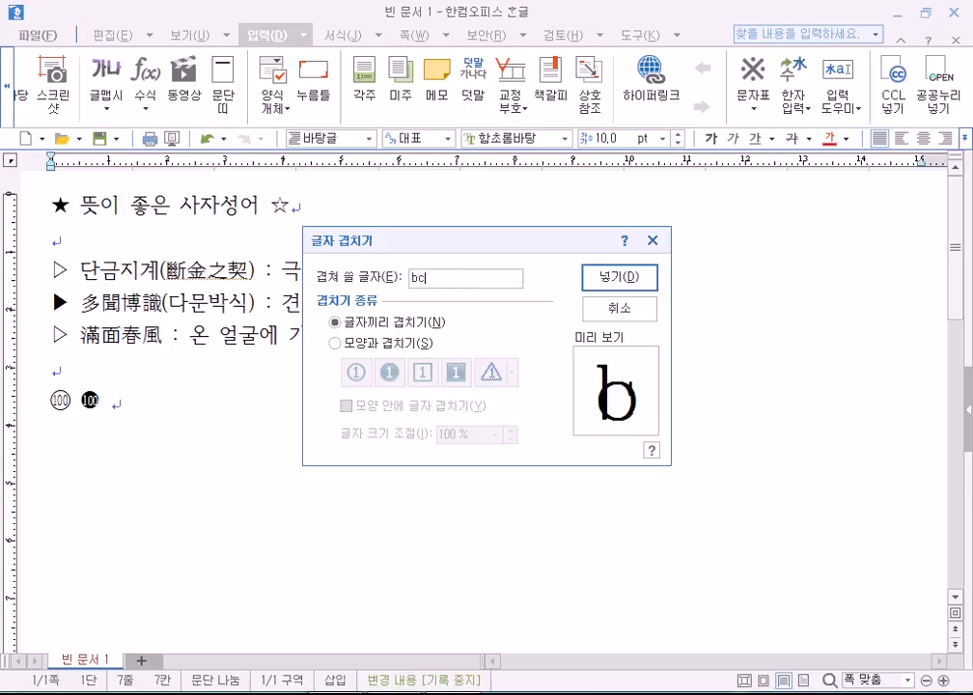
{"action": "type", "text": "vrtyuiY"}
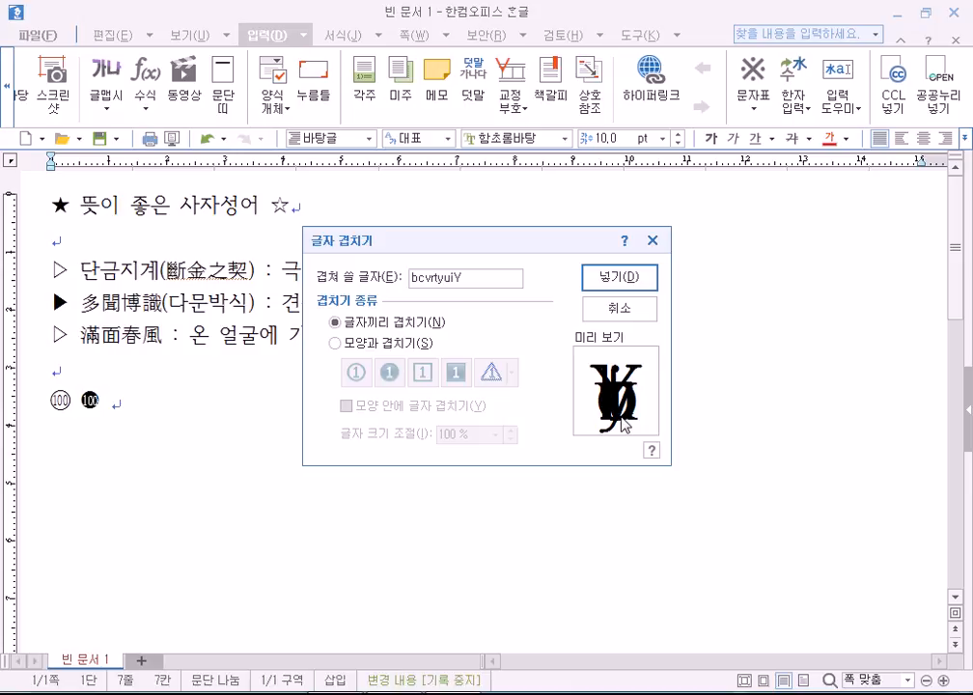
{"action": "key", "text": "BackSpace"}
{"action": "key", "text": "BackSpace"}
{"action": "key", "text": "BackSpace"}
{"action": "key", "text": "BackSpace"}
{"action": "key", "text": "BackSpace"}
{"action": "key", "text": "BackSpace"}
{"action": "key", "text": "BackSpace"}
{"action": "key", "text": "BackSpace"}
{"action": "key", "text": "BackSpace"}
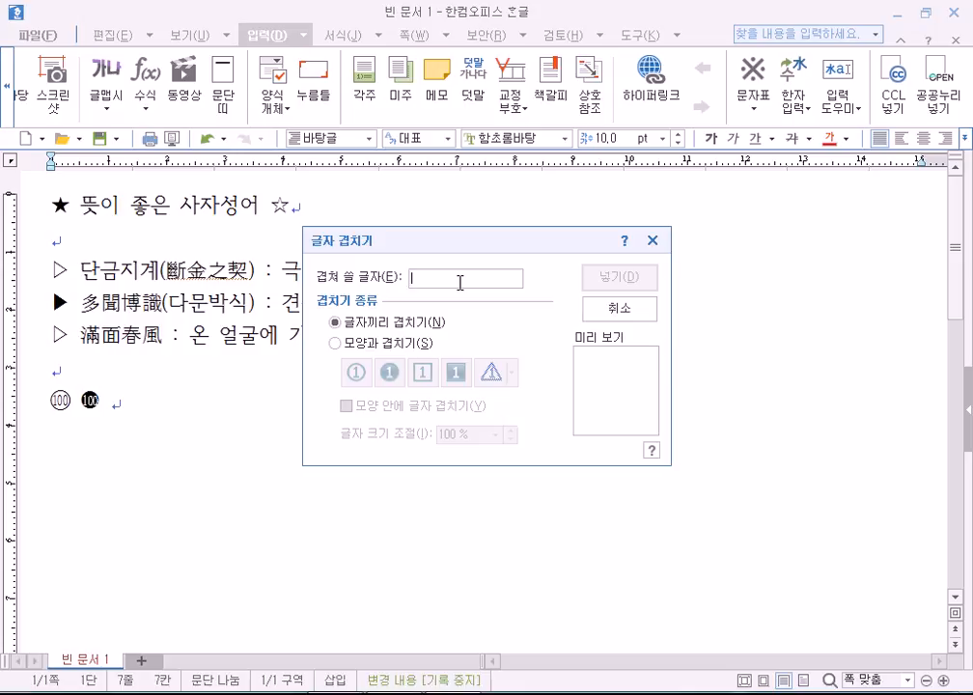
{"action": "type", "text": "#@"}
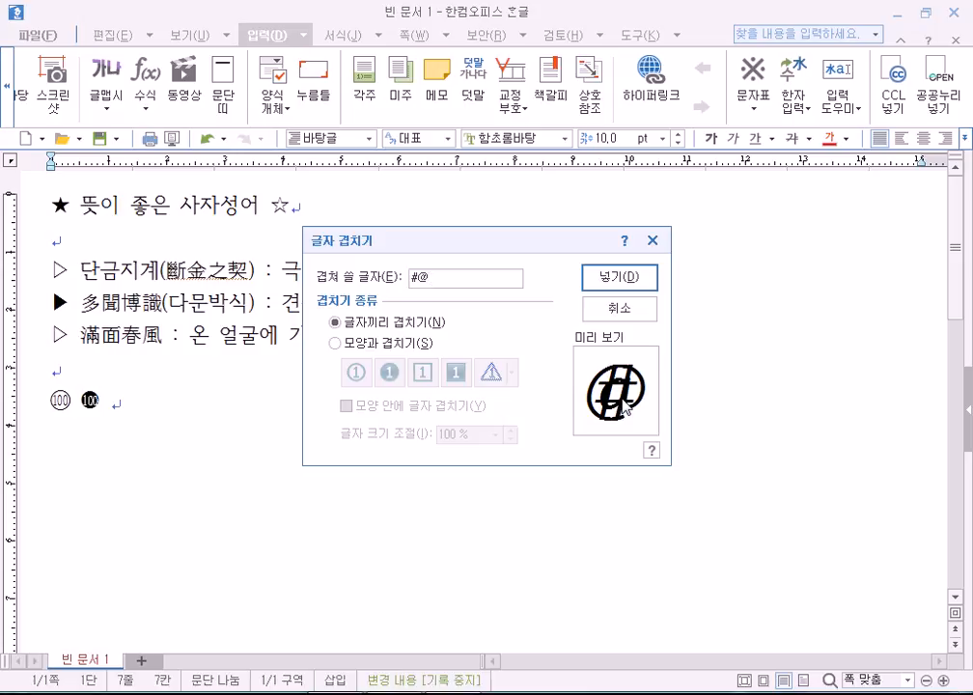
Insert the overlaid #@, then reopen 글자 겹치기, toggle the overlap types and cancel.
{"action": "left_click", "coordinate": [620, 279]}
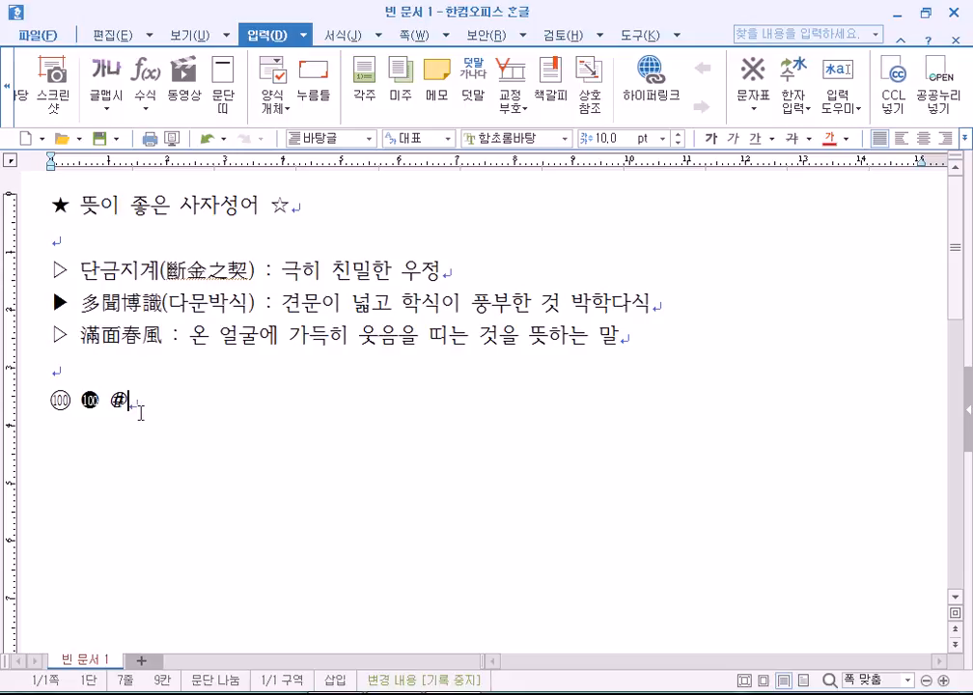
{"action": "left_click", "coordinate": [847, 113]}
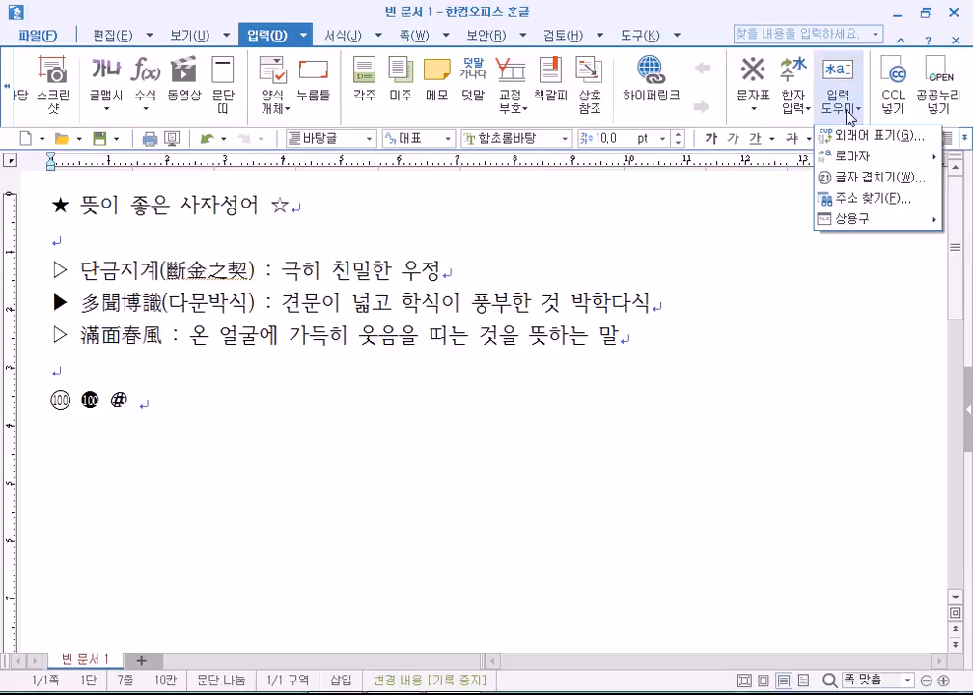
{"action": "left_click", "coordinate": [853, 181]}
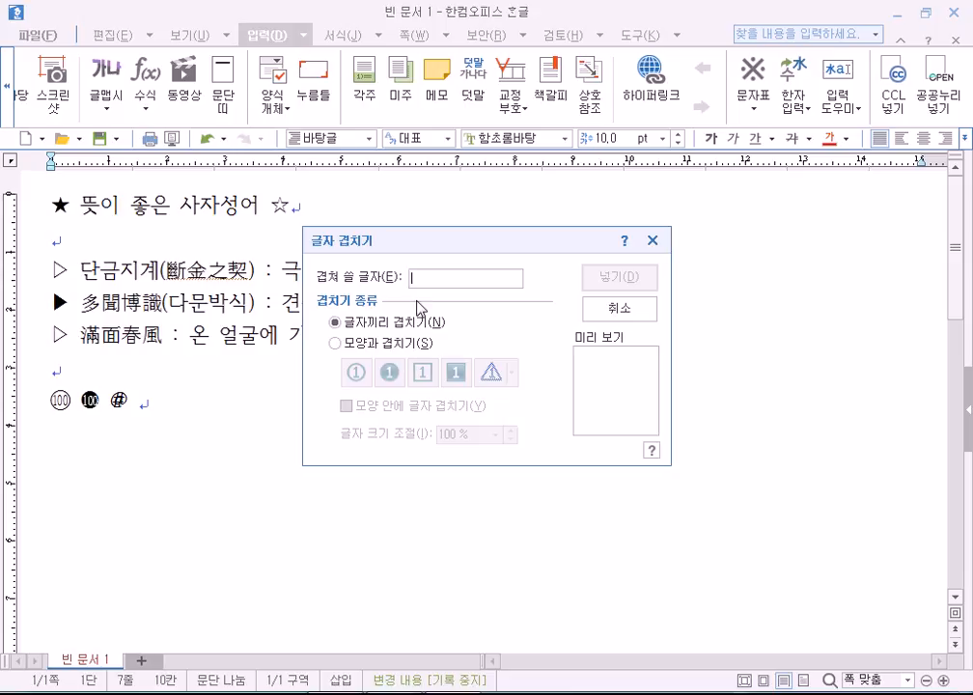
{"action": "left_click", "coordinate": [374, 343]}
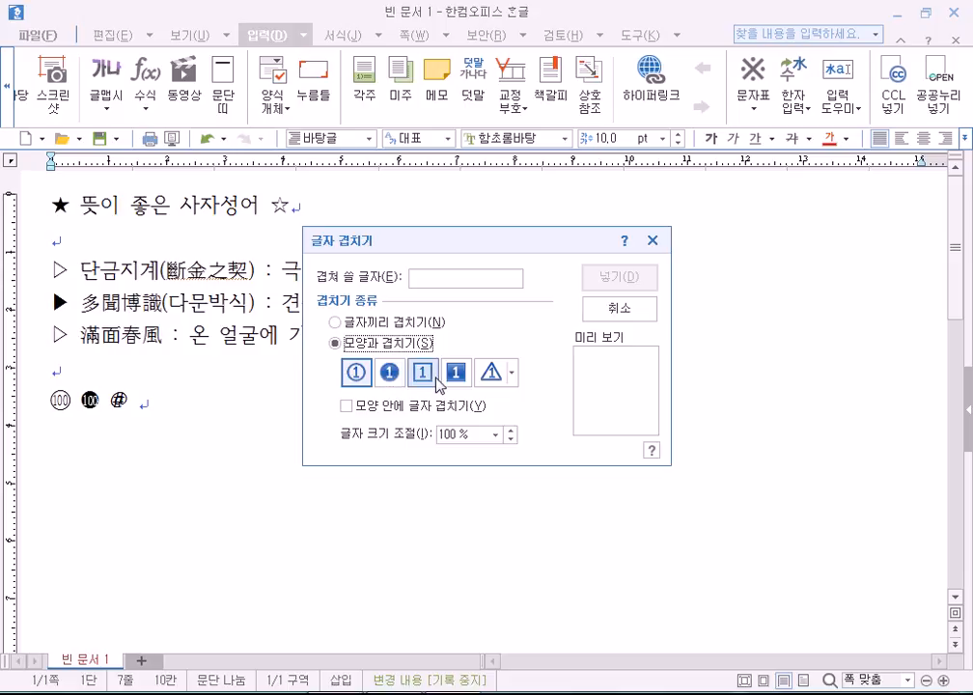
{"action": "left_click", "coordinate": [345, 322]}
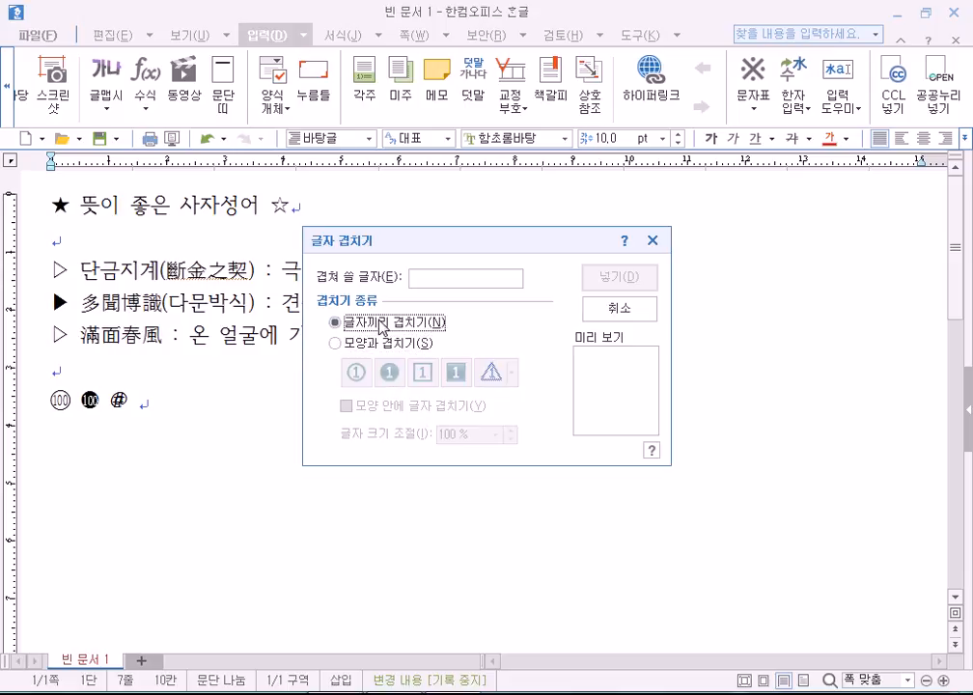
{"action": "left_click", "coordinate": [463, 279]}
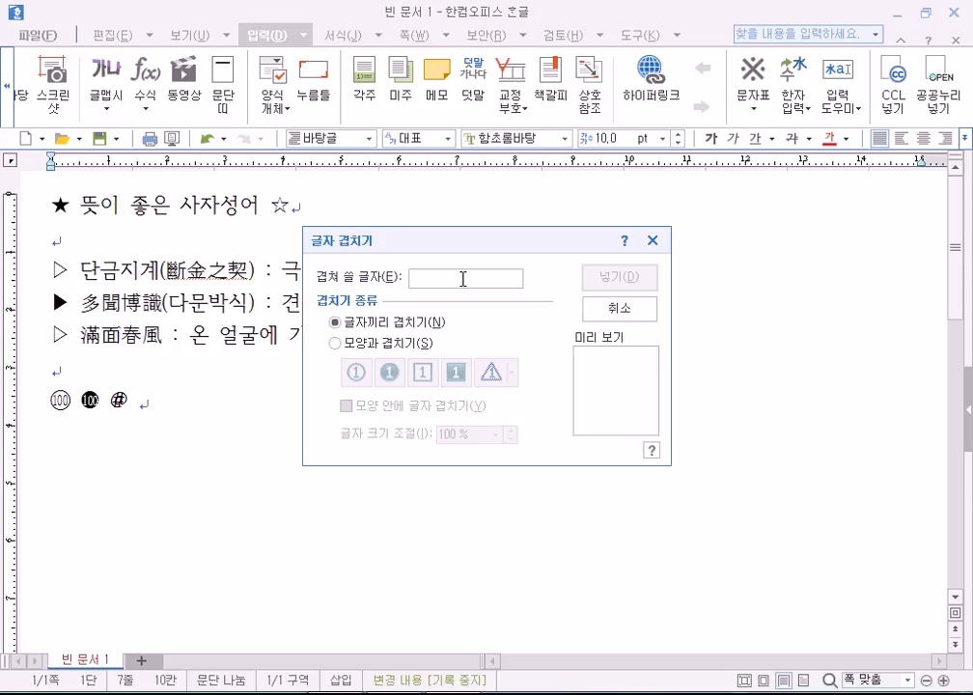
{"action": "left_click", "coordinate": [352, 342]}
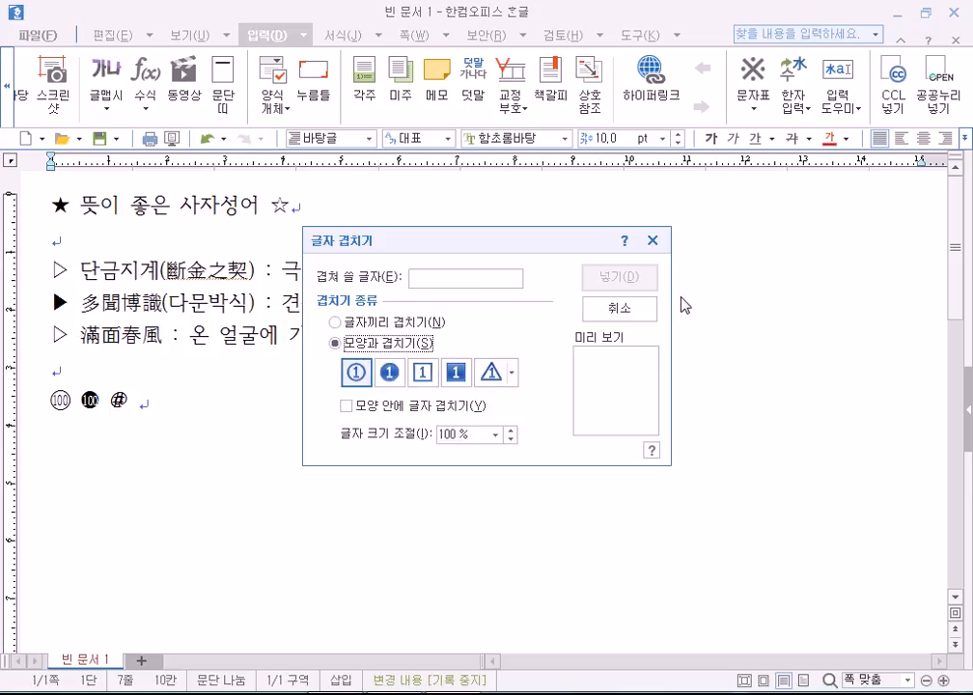
{"action": "left_click", "coordinate": [619, 309]}
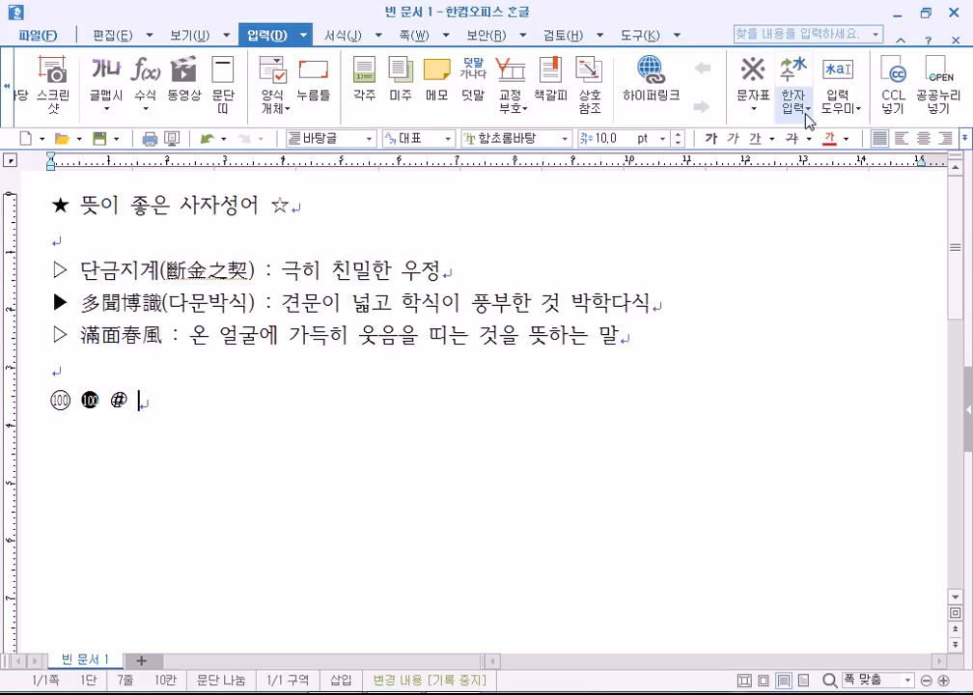
Reopen 글자 겹치기, try the recycling-symbol enclosure, then clear the field and enter 인.
{"action": "left_click", "coordinate": [852, 108]}
{"action": "left_click", "coordinate": [869, 180]}
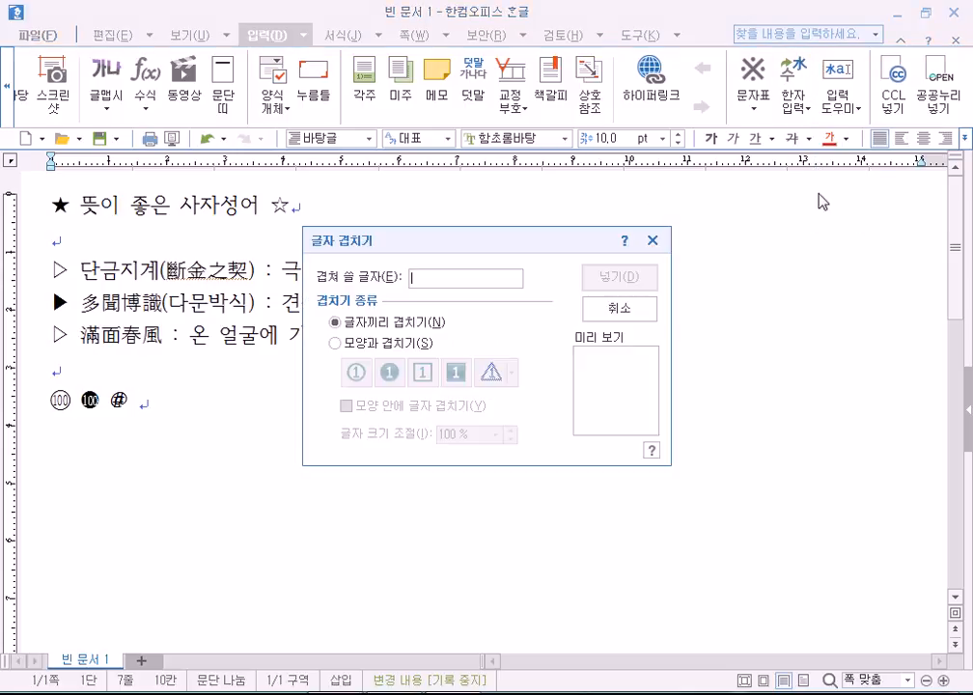
{"action": "type", "text": "0"}
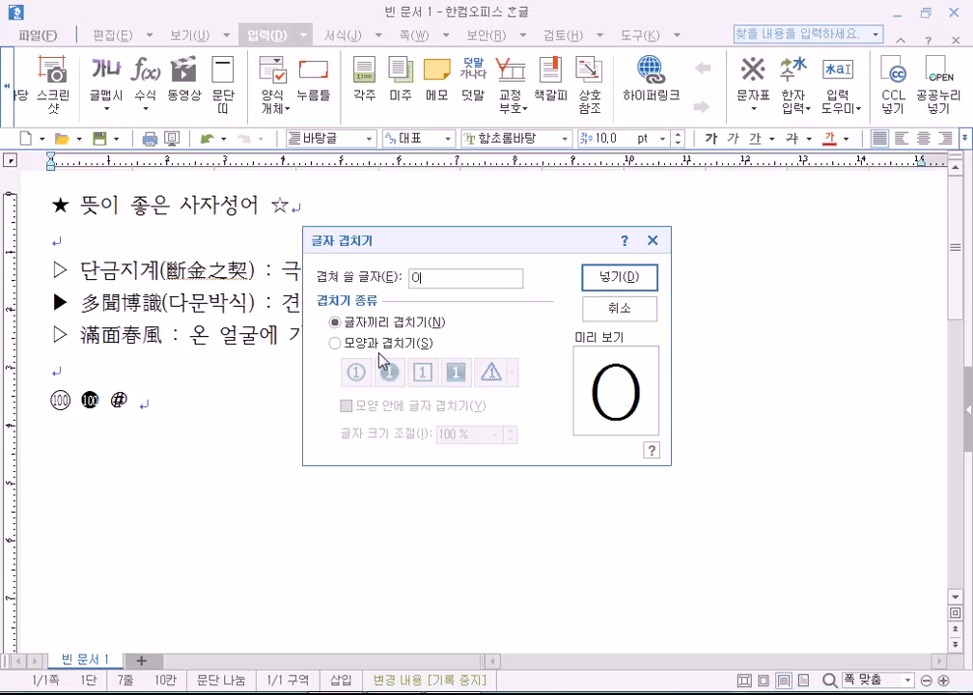
{"action": "type", "text": "일"}
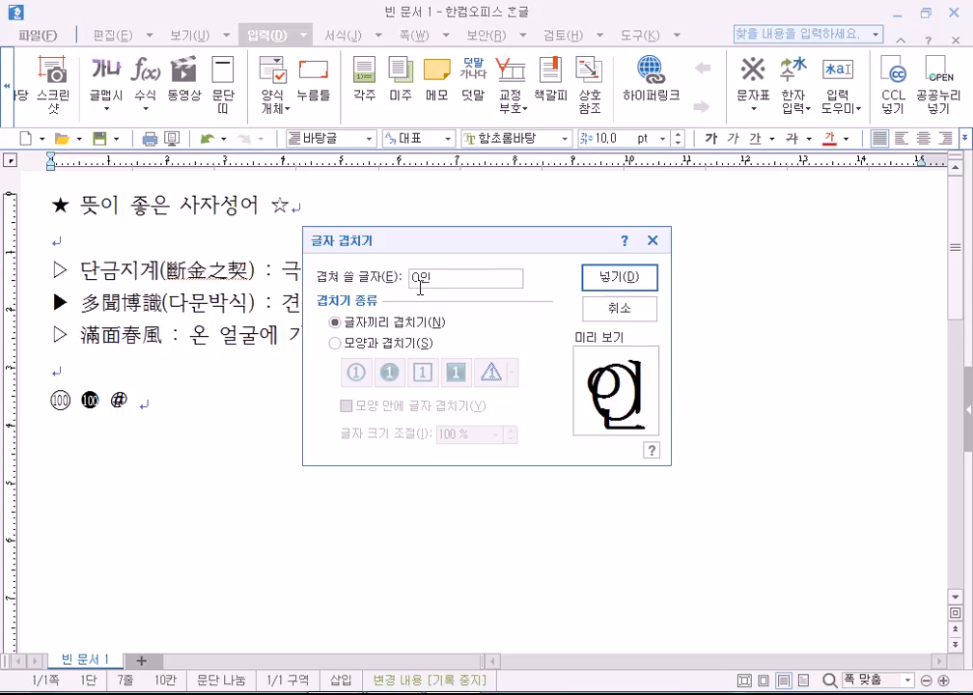
{"action": "left_click", "coordinate": [357, 343]}
{"action": "left_click", "coordinate": [512, 374]}
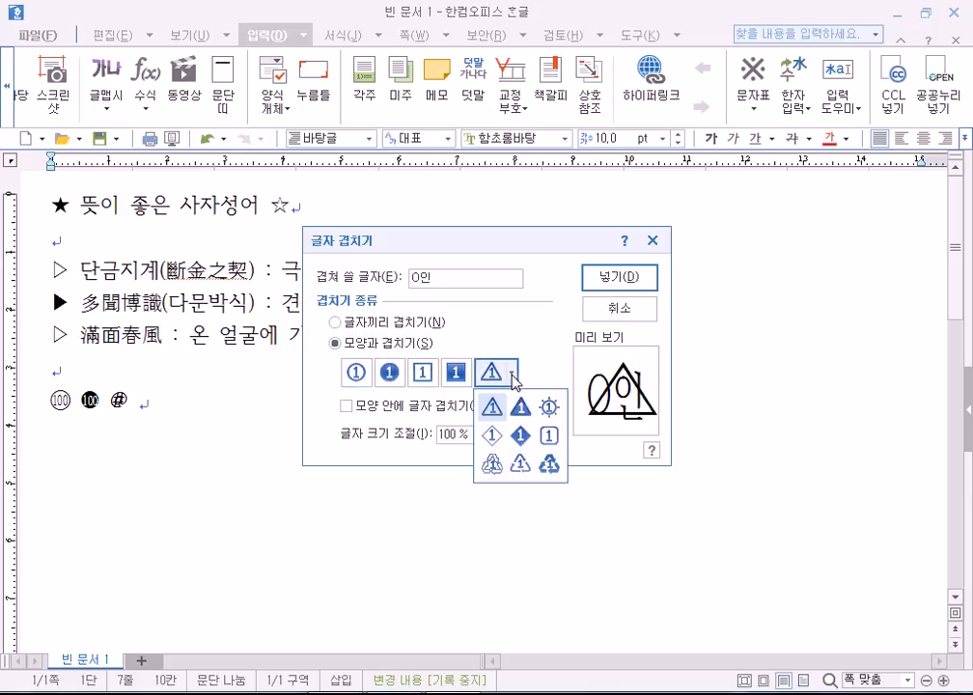
{"action": "left_click", "coordinate": [550, 468]}
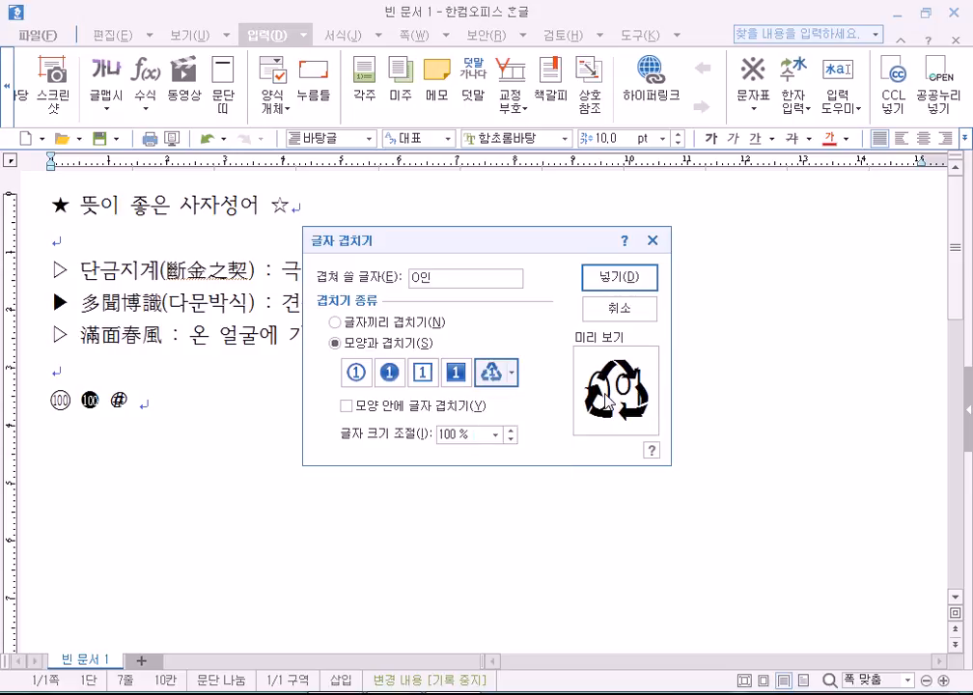
{"action": "left_click_drag", "start_coordinate": [435, 280], "coordinate": [384, 278]}
{"action": "key", "text": "Delete"}
{"action": "left_click", "coordinate": [357, 376]}
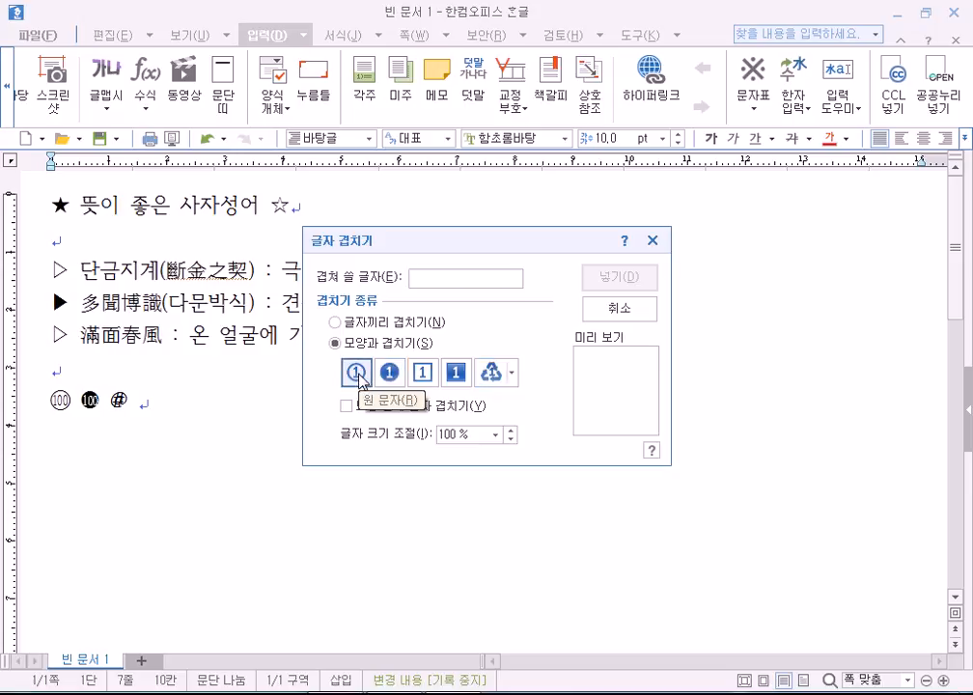
{"action": "type", "text": "1"}
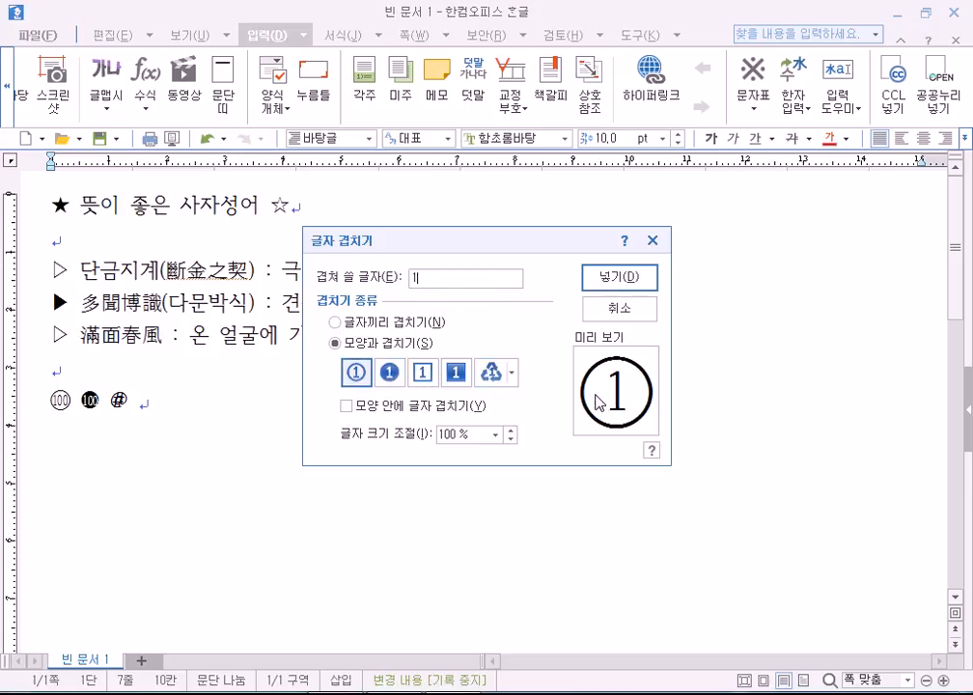
{"action": "key", "text": "BackSpace"}
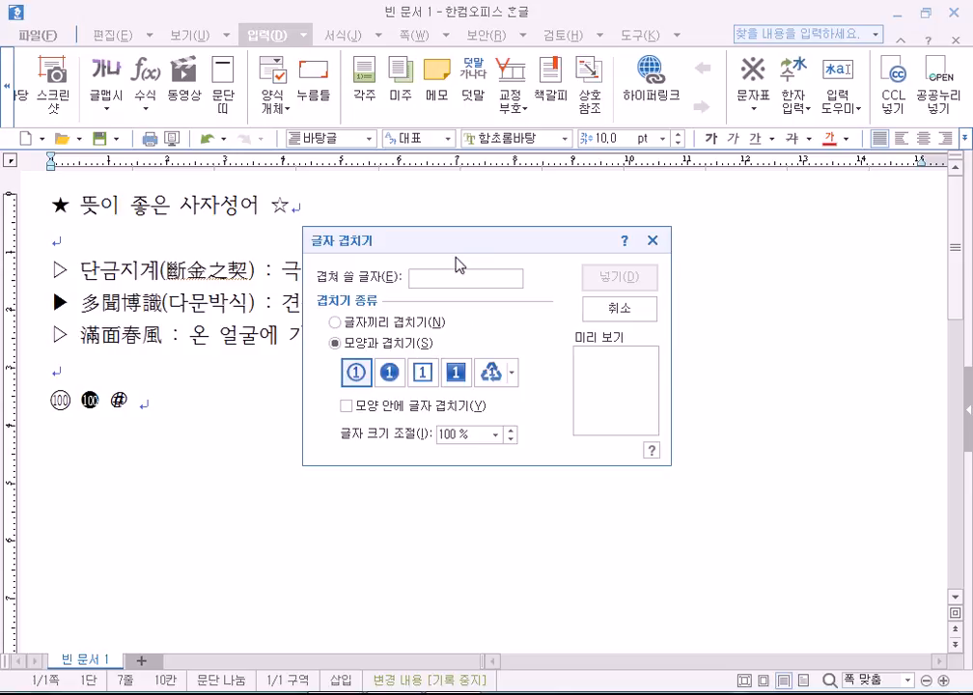
{"action": "type", "text": "인"}
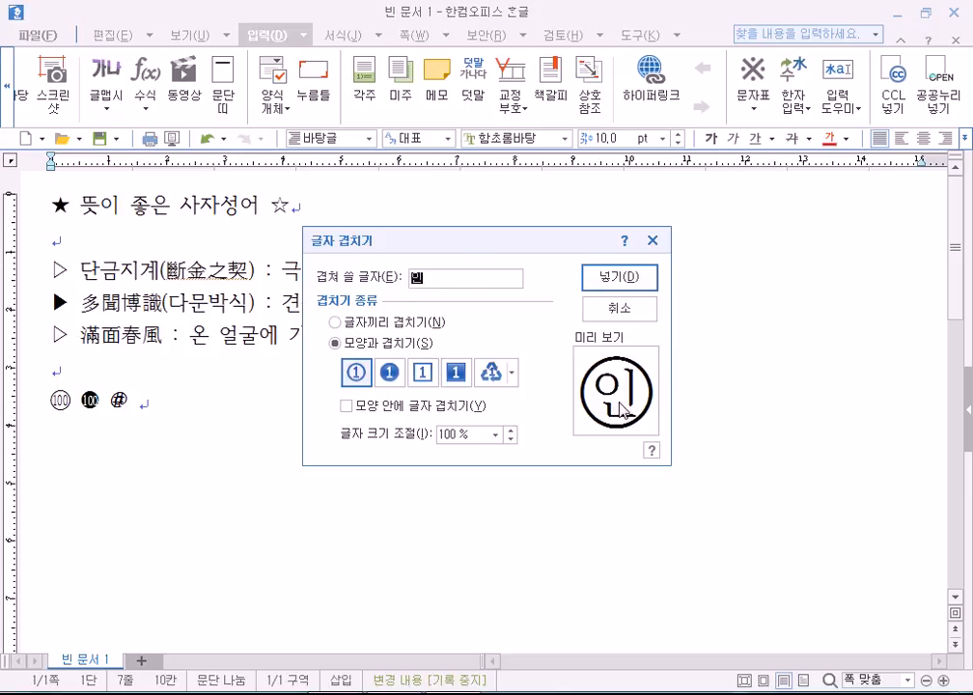
Preview 인 in circle and square shapes, then insert it in a plain circle.
{"action": "left_click", "coordinate": [365, 326]}
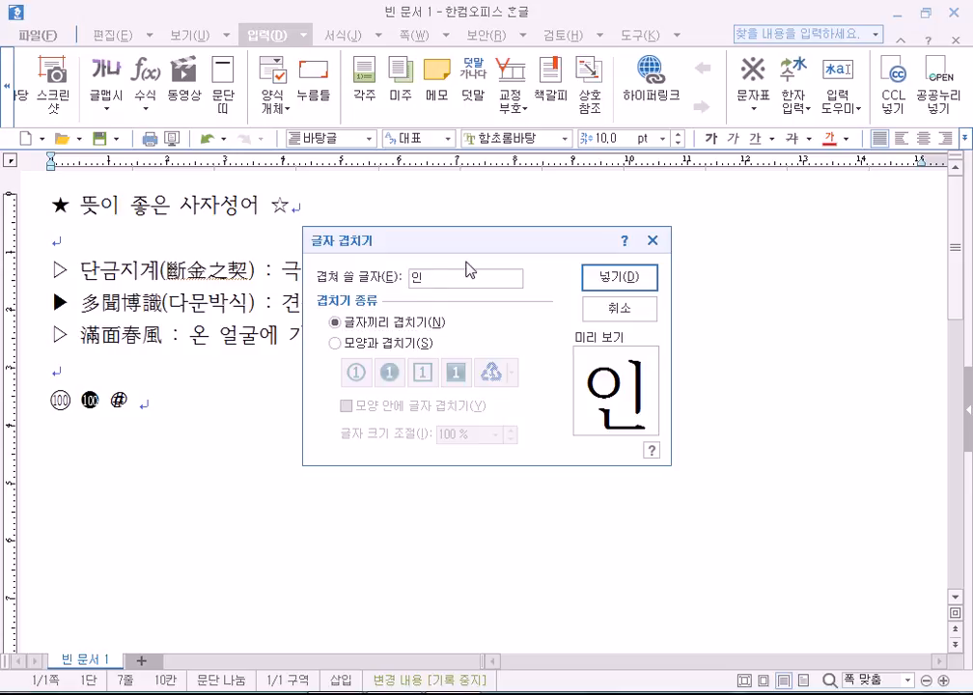
{"action": "type", "text": "이"}
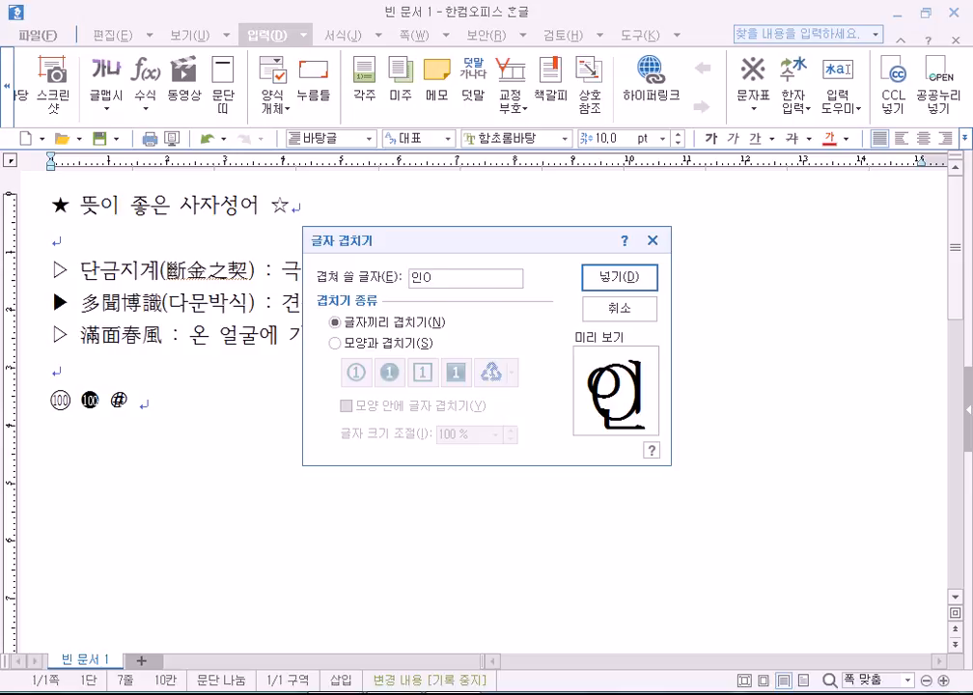
{"action": "key", "text": "BackSpace"}
{"action": "left_click", "coordinate": [361, 344]}
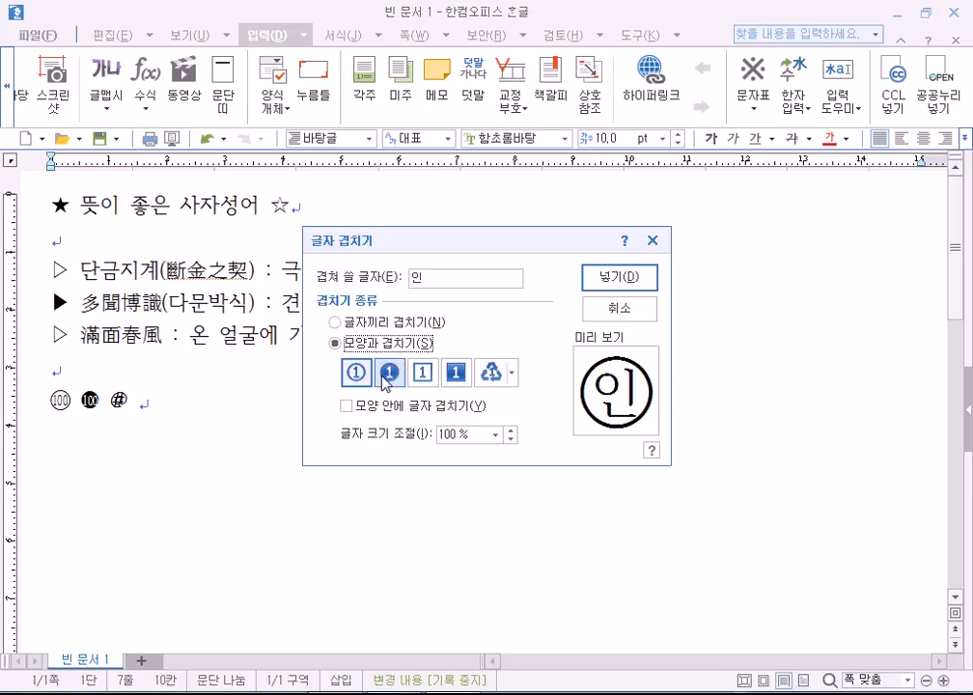
{"action": "left_click", "coordinate": [387, 374]}
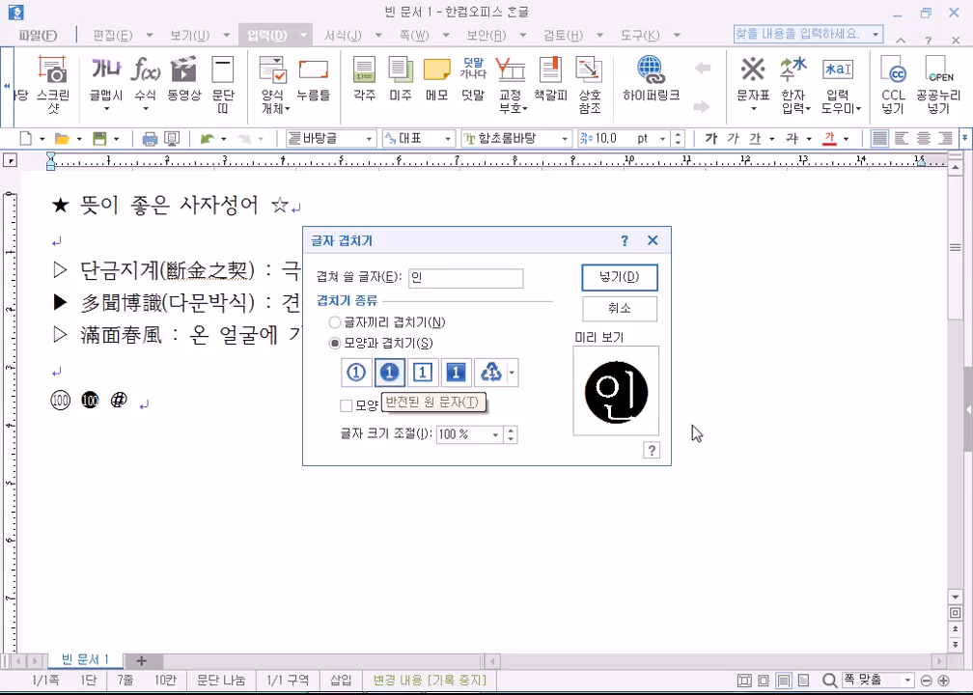
{"action": "left_click", "coordinate": [358, 376]}
{"action": "left_click", "coordinate": [422, 375]}
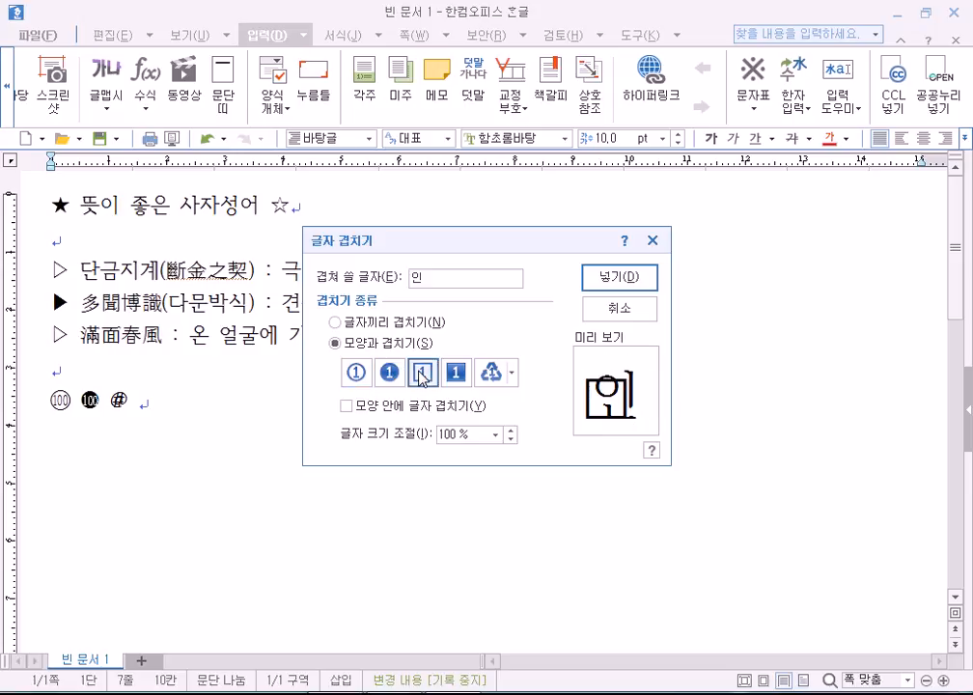
{"action": "left_click", "coordinate": [455, 374]}
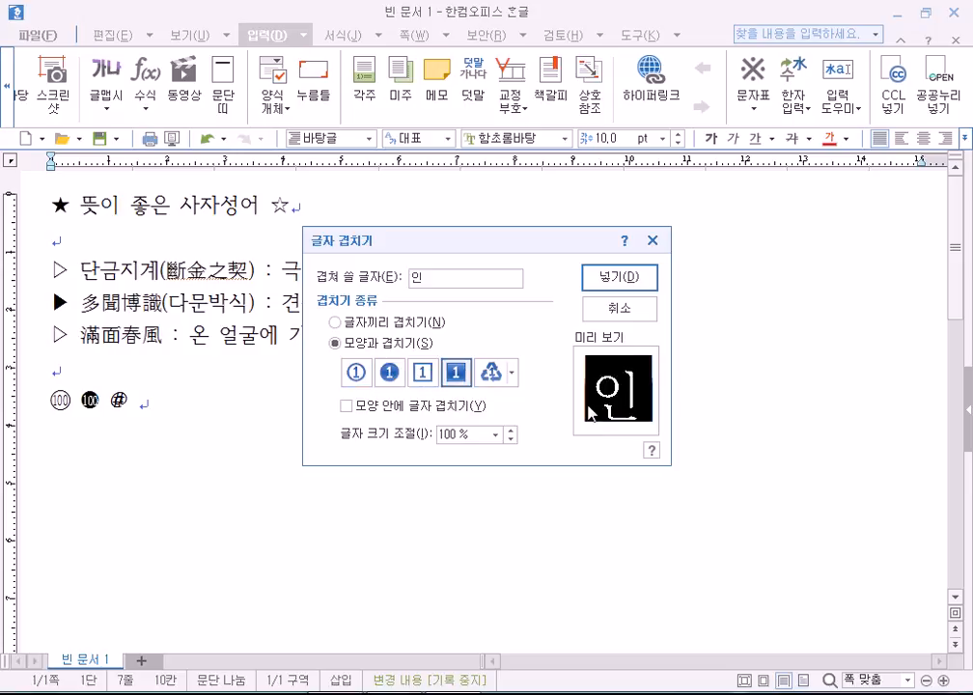
{"action": "left_click", "coordinate": [421, 373]}
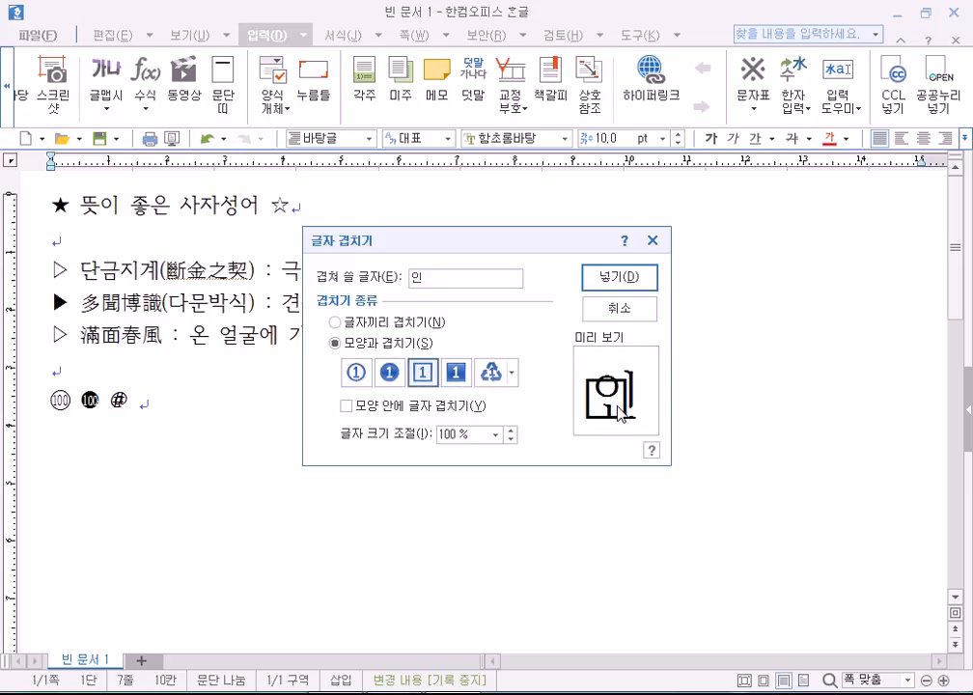
{"action": "left_click", "coordinate": [356, 373]}
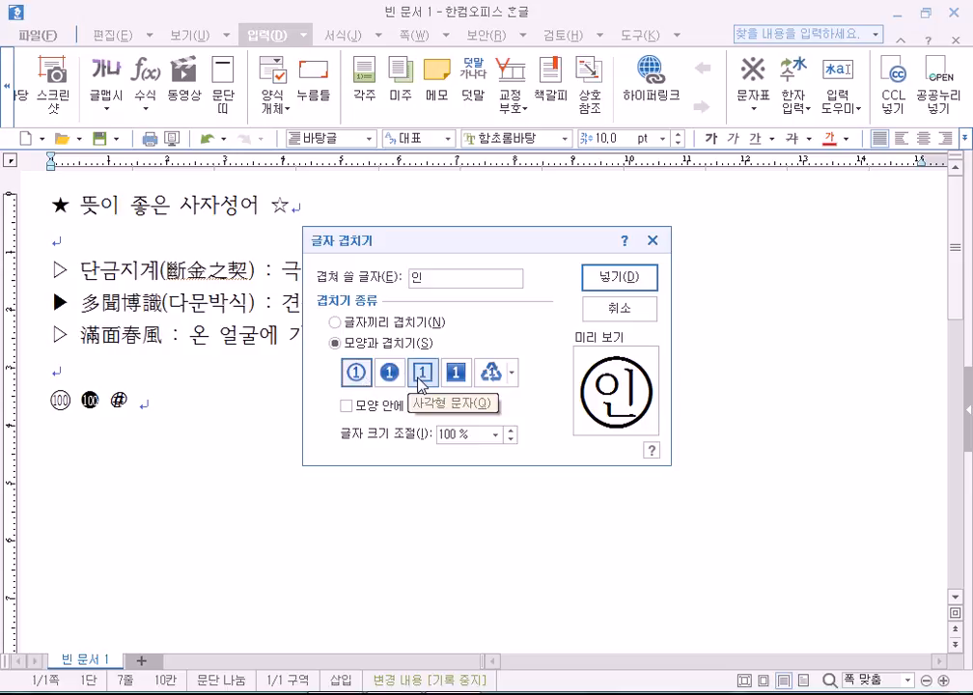
{"action": "left_click", "coordinate": [629, 282]}
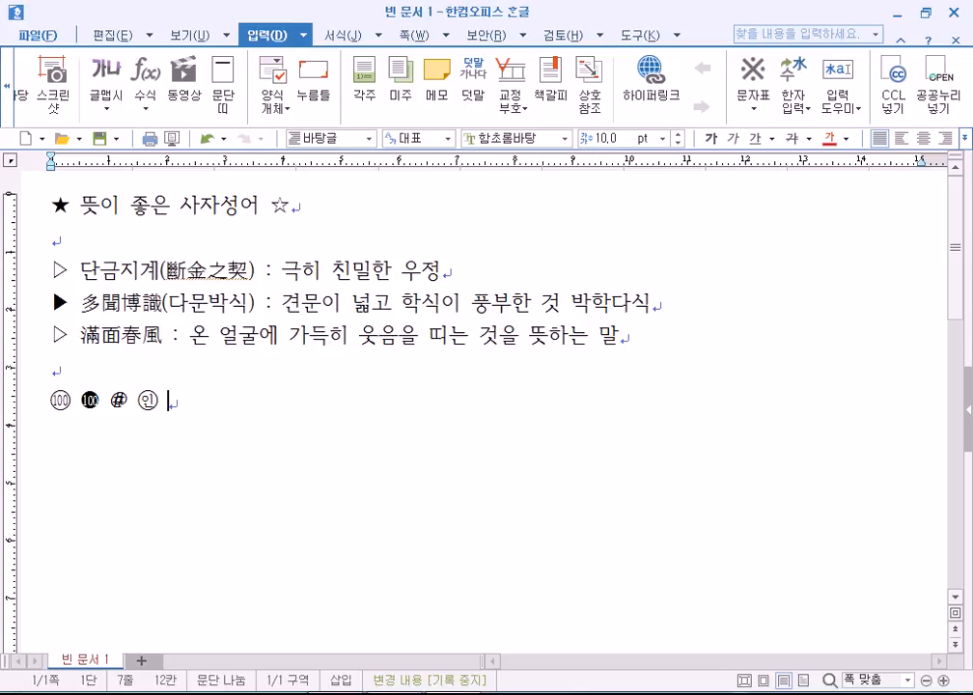
Reopen 글자 겹치기 and enter 인 in the character field after trying 사랑.
{"action": "left_click", "coordinate": [836, 96]}
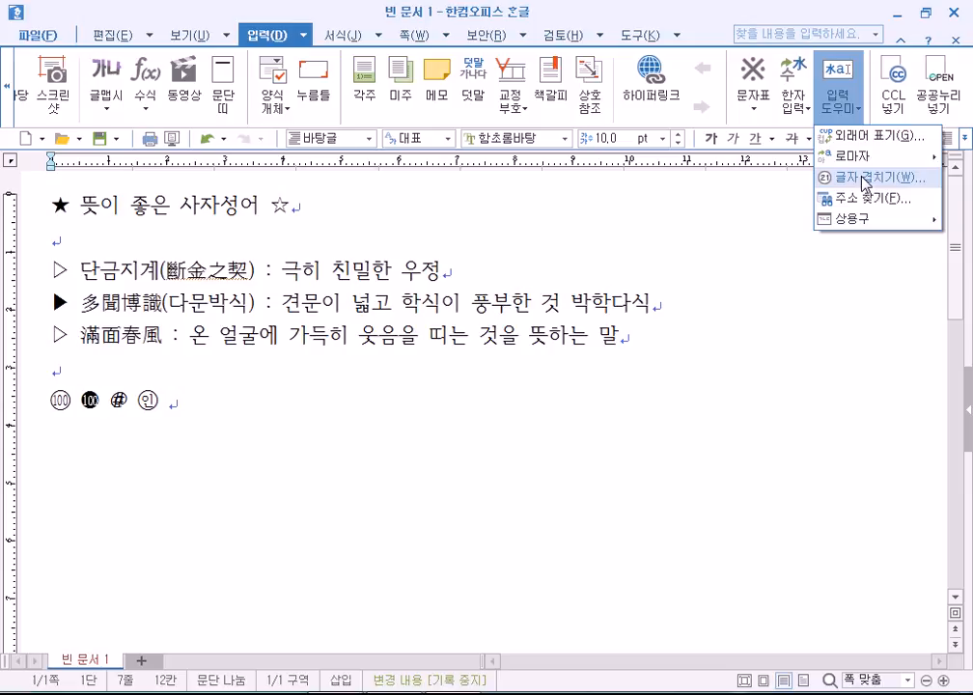
{"action": "left_click", "coordinate": [865, 180]}
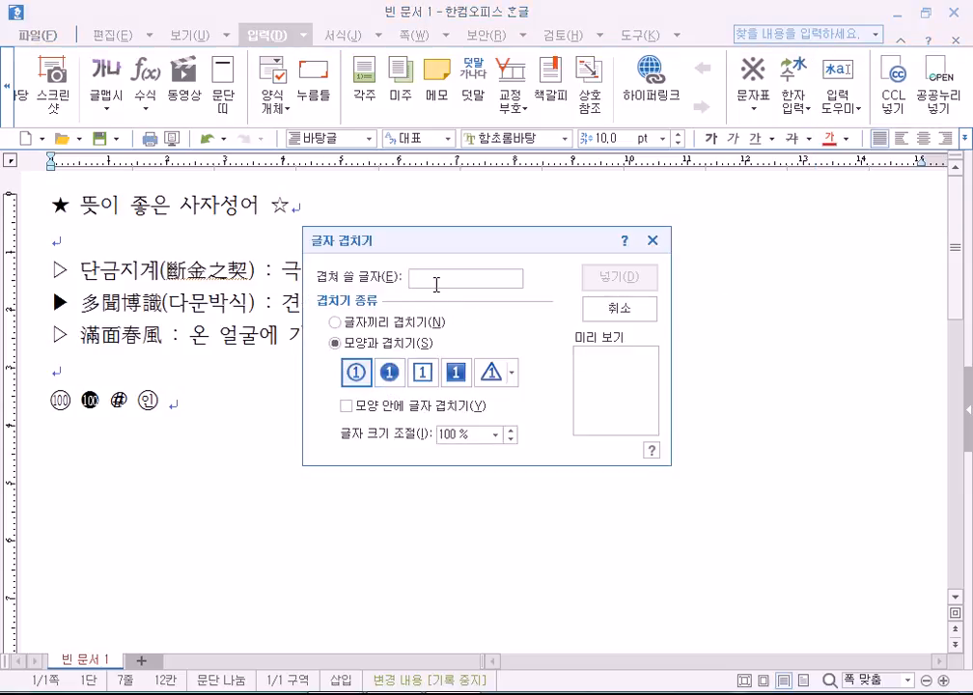
{"action": "type", "text": "tk"}
{"action": "key", "text": "BackSpace"}
{"action": "key", "text": "BackSpace"}
{"action": "type", "text": "사랑"}
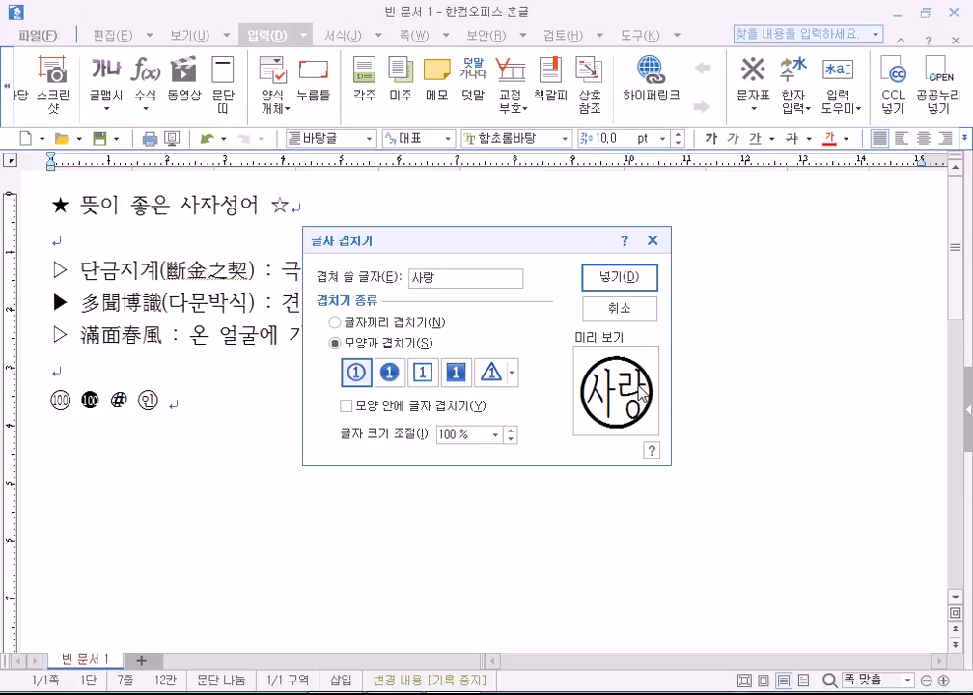
{"action": "key", "text": "BackSpace"}
{"action": "key", "text": "BackSpace"}
{"action": "key", "text": "BackSpace"}
{"action": "key", "text": "BackSpace"}
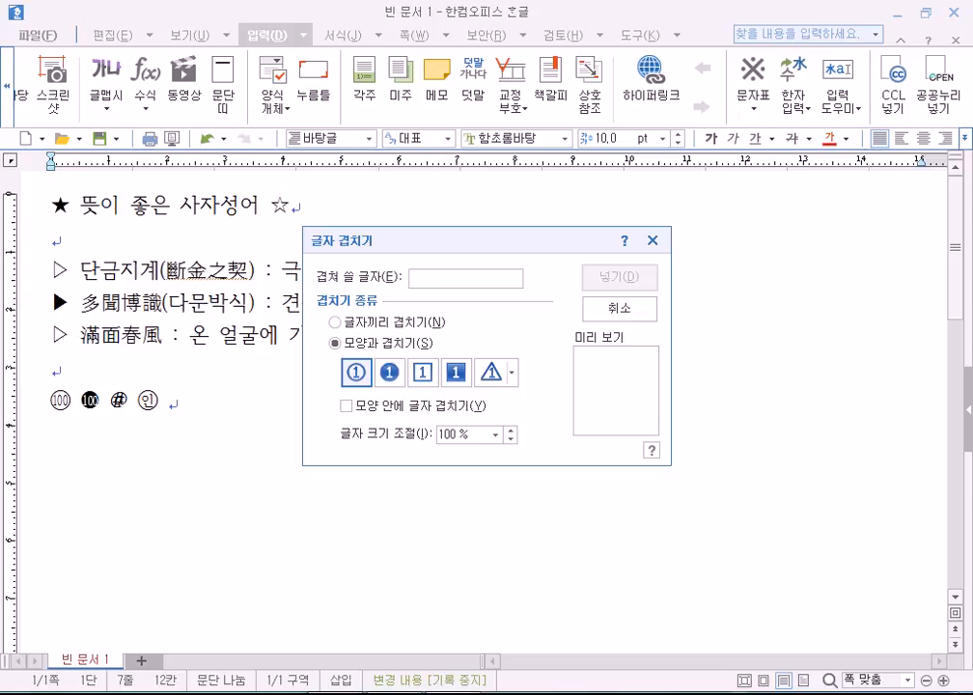
{"action": "type", "text": "인"}
Convert 인 to the hanja 印 with F9 and insert it as a circled character.
{"action": "key", "text": "F9"}
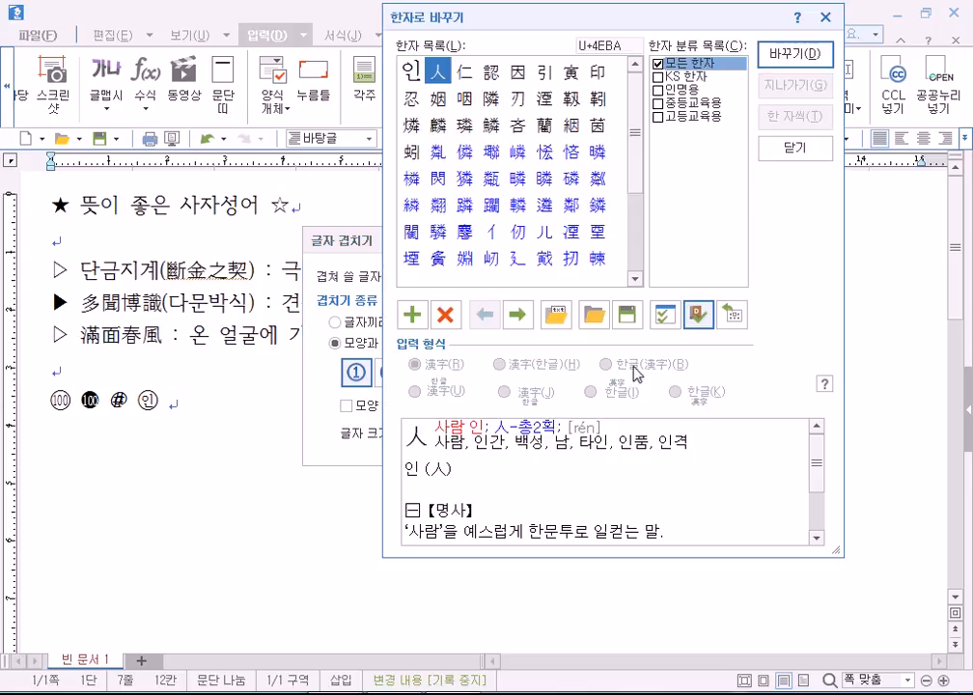
{"action": "left_click", "coordinate": [598, 70]}
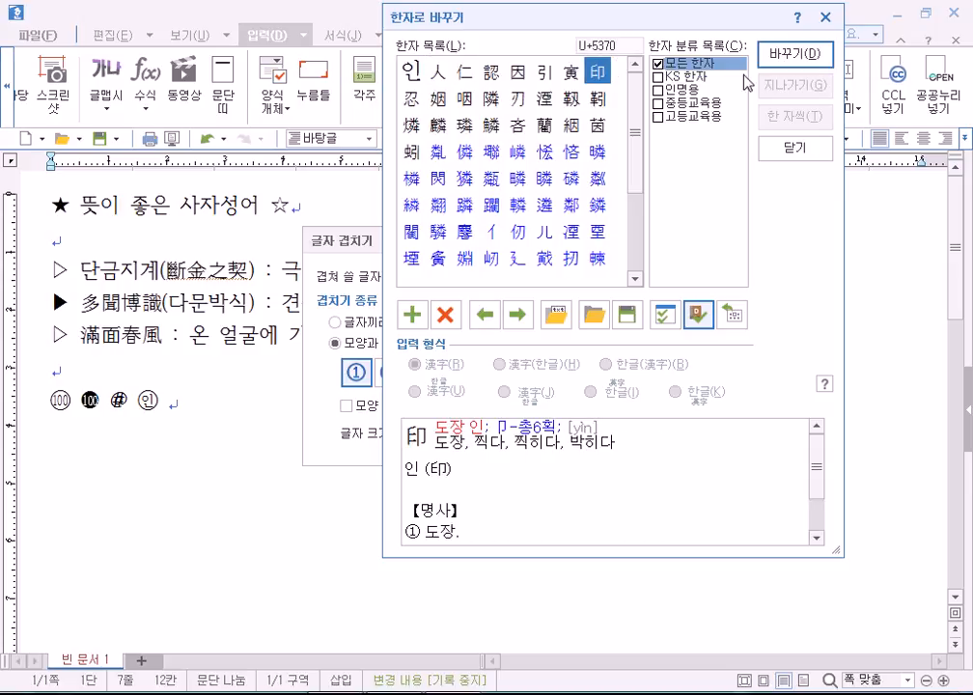
{"action": "left_click", "coordinate": [810, 68]}
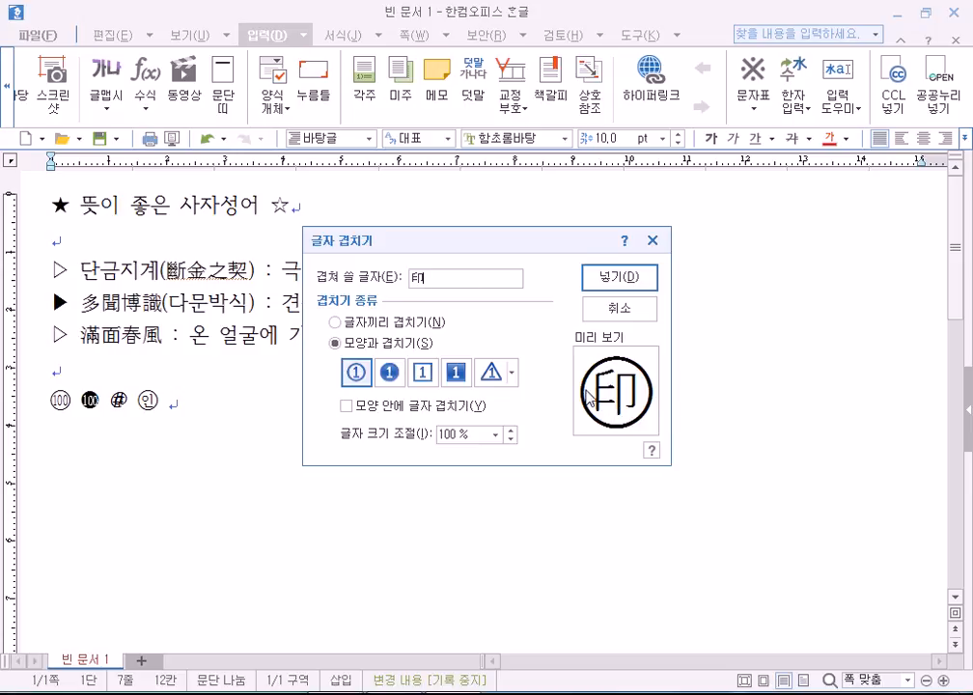
{"action": "left_click", "coordinate": [618, 282]}
{"action": "double_click", "coordinate": [178, 402]}
{"action": "left_click", "coordinate": [251, 413]}
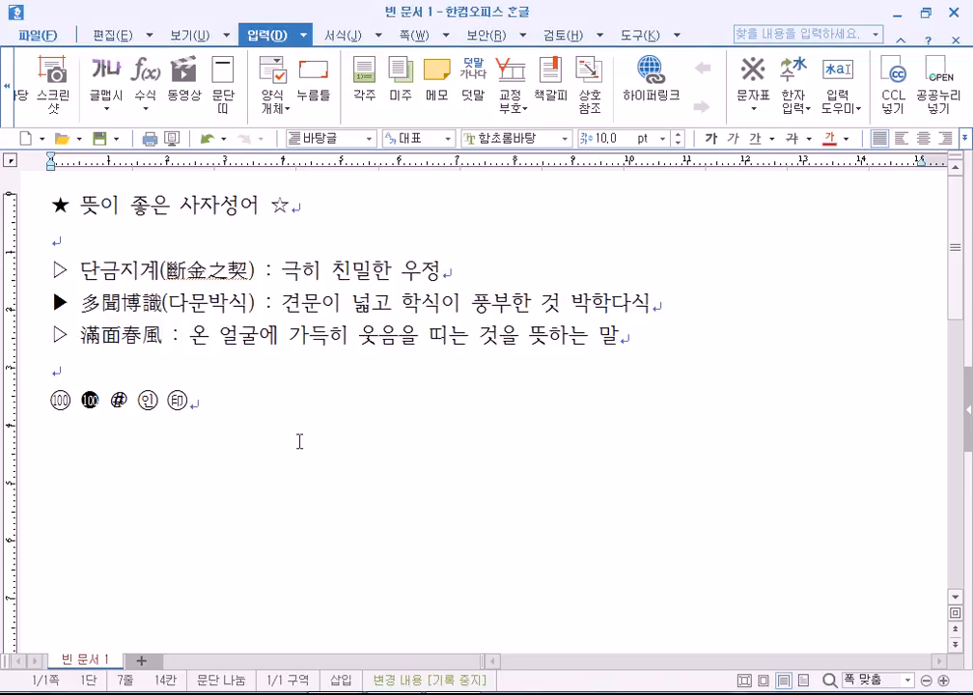
Add two empty lines below the row of five enclosed marks, ready for a formula.
{"action": "key", "text": "Return"}
{"action": "key", "text": "Return"}
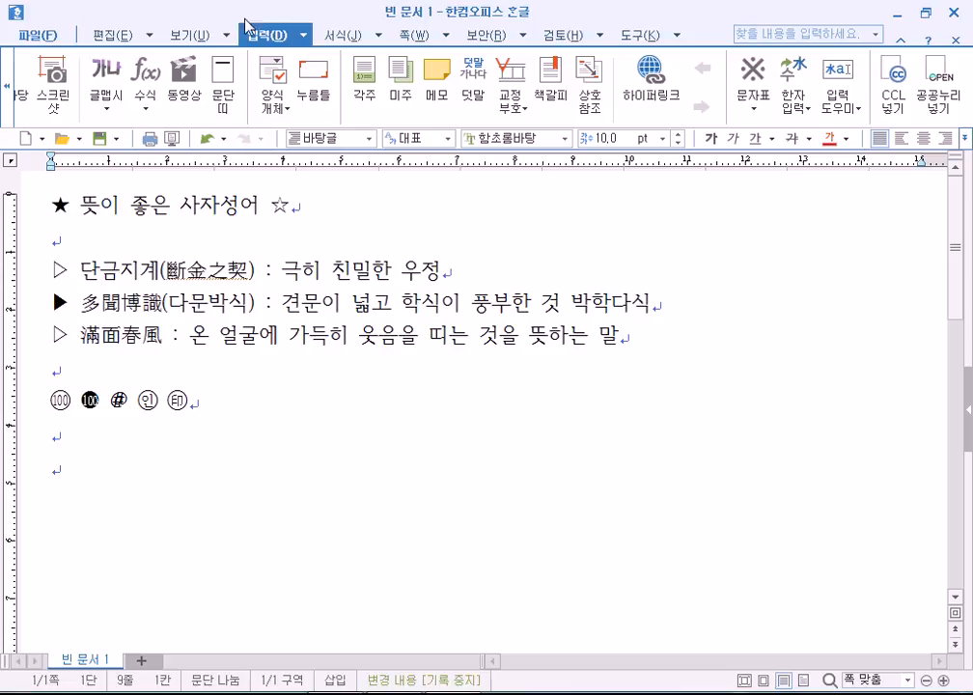
{"action": "left_click", "coordinate": [149, 112]}
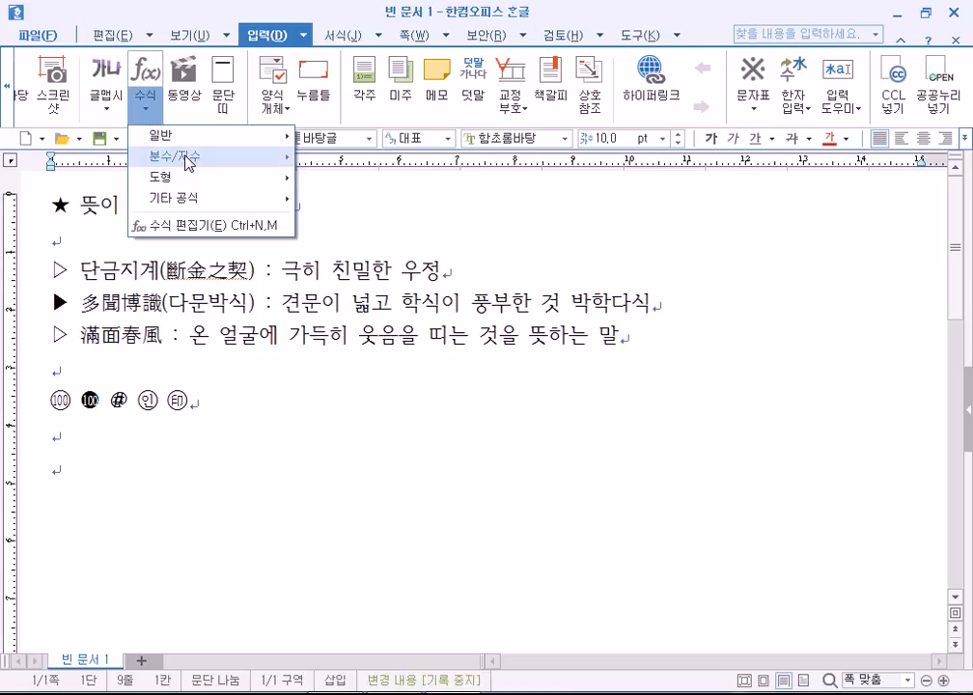
Look through the ready-made formula list, then open and close the equation editor.
{"action": "mouse_move", "coordinate": [188, 162]}
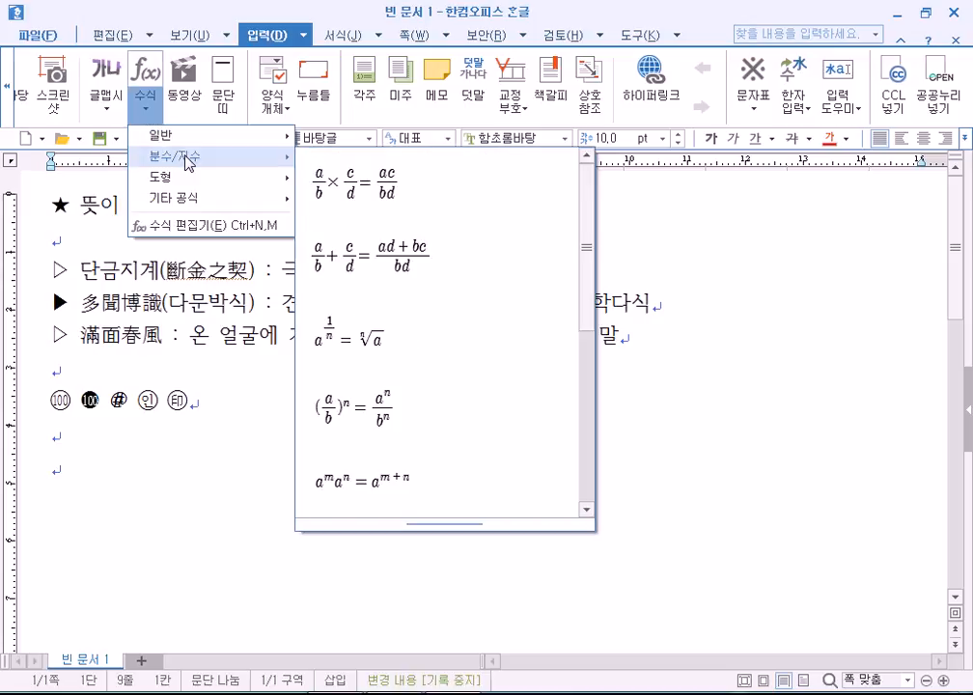
{"action": "mouse_move", "coordinate": [184, 141]}
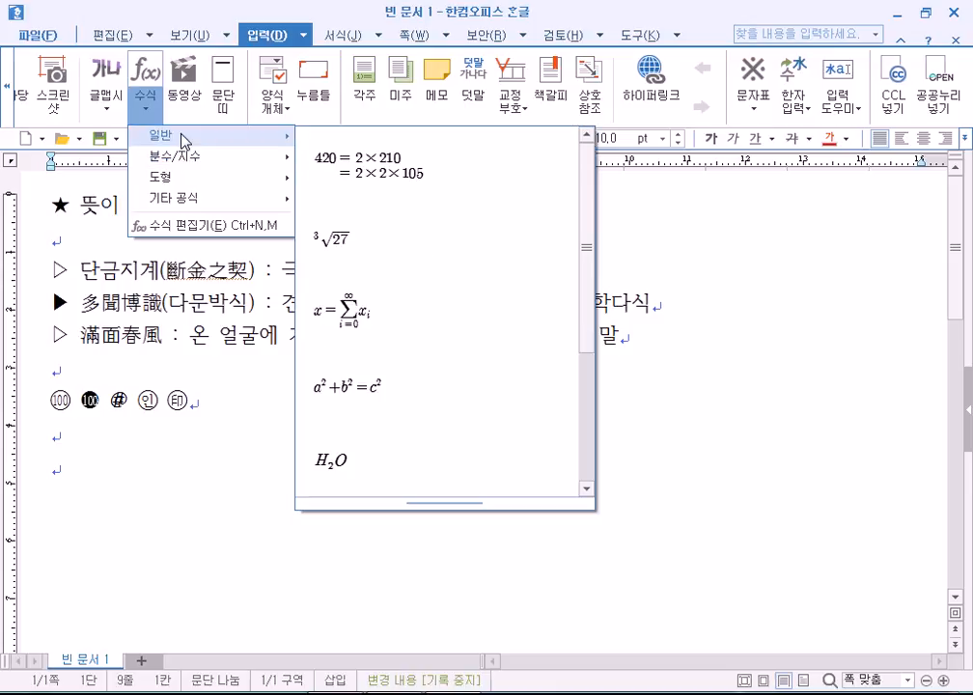
{"action": "mouse_move", "coordinate": [186, 183]}
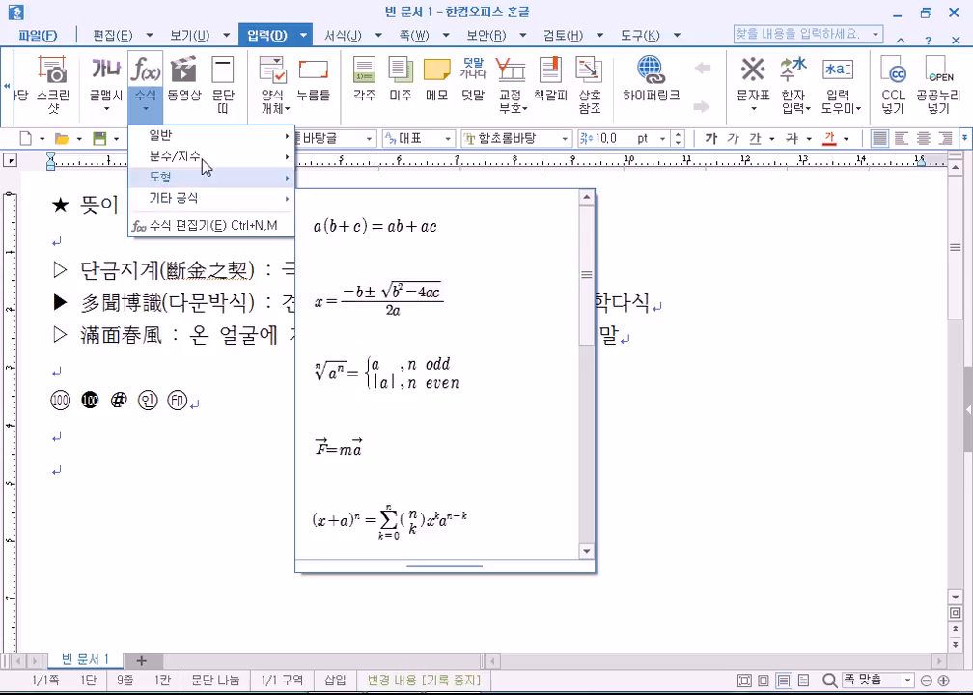
{"action": "left_click", "coordinate": [145, 75]}
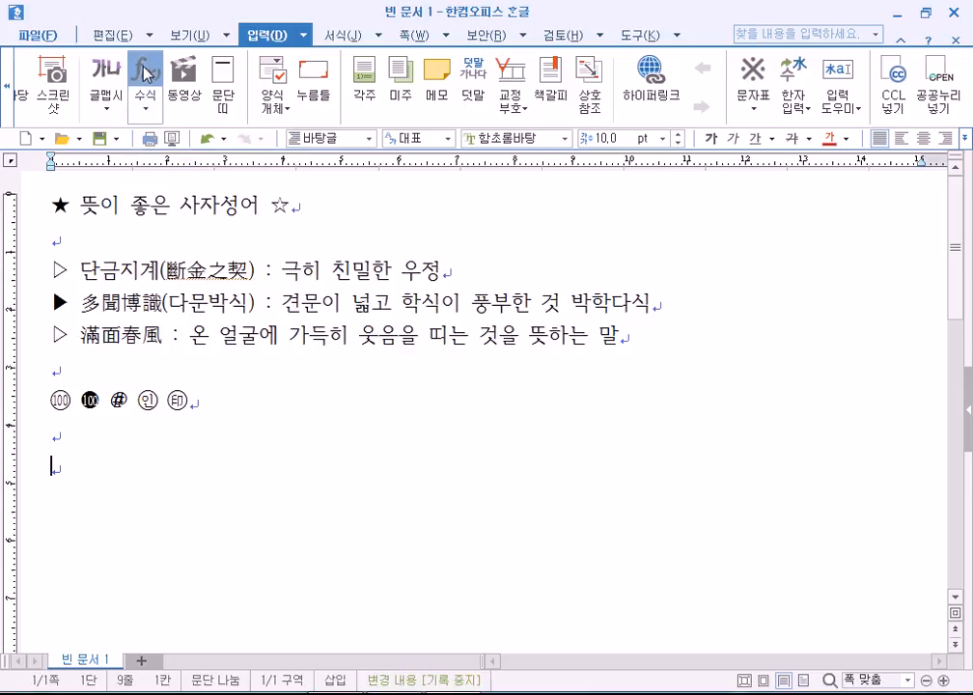
{"action": "left_click", "coordinate": [145, 75]}
{"action": "left_click", "coordinate": [807, 122]}
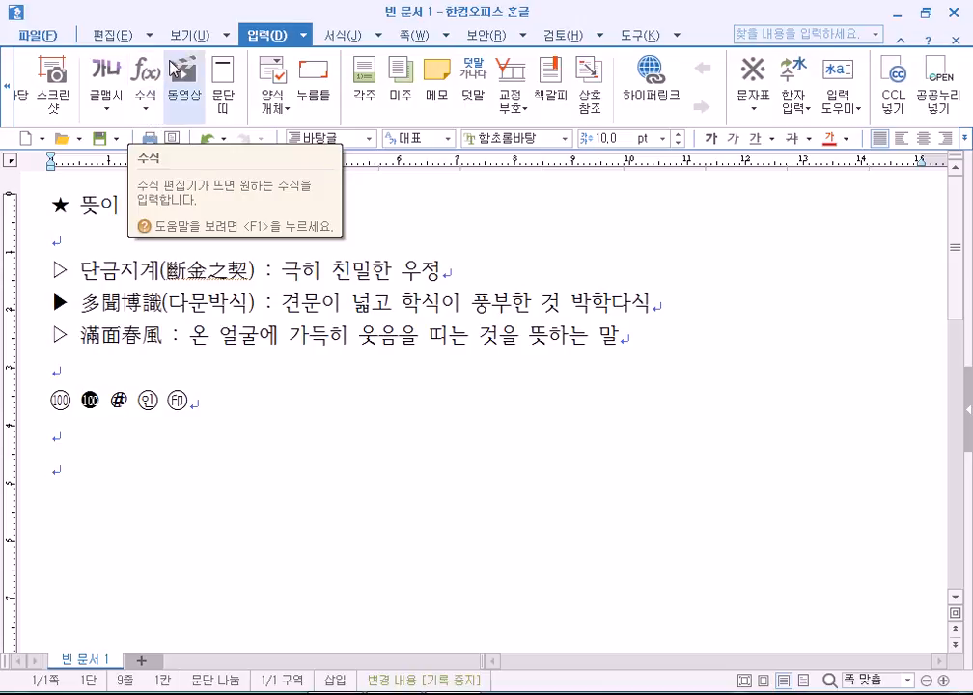
Reopen, reposition and close the equation editor, then scroll the Insert ribbon back left.
{"action": "left_click", "coordinate": [144, 117]}
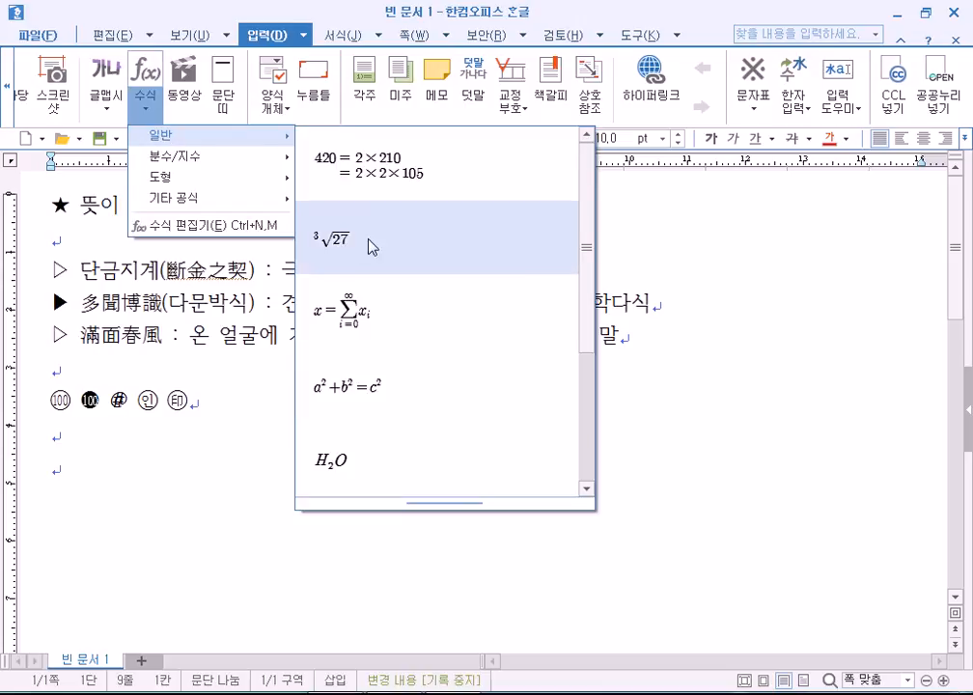
{"action": "left_click", "coordinate": [145, 75]}
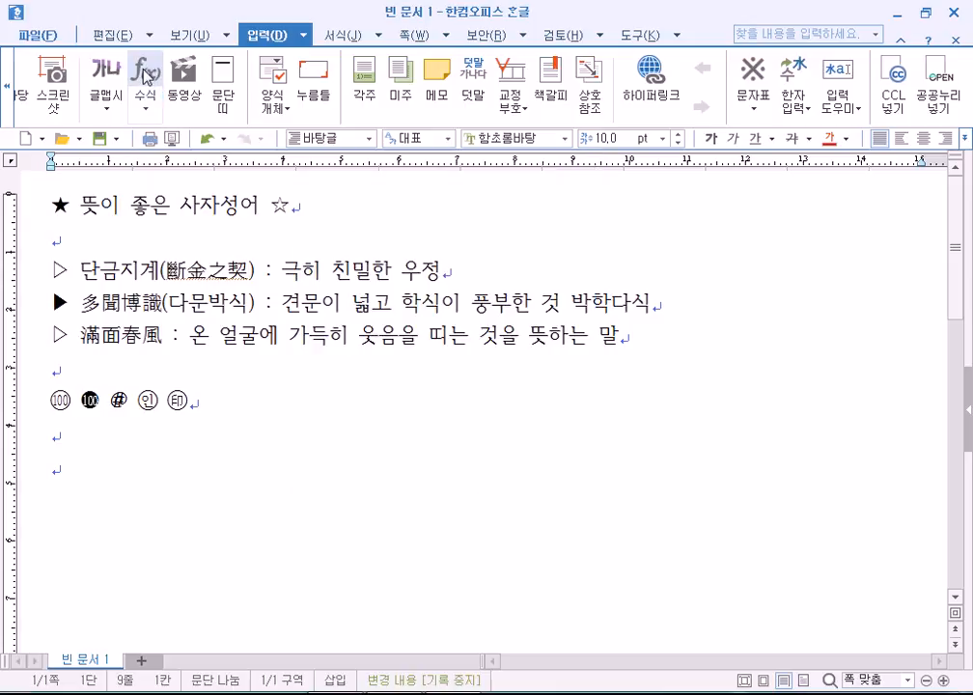
{"action": "left_click", "coordinate": [145, 73]}
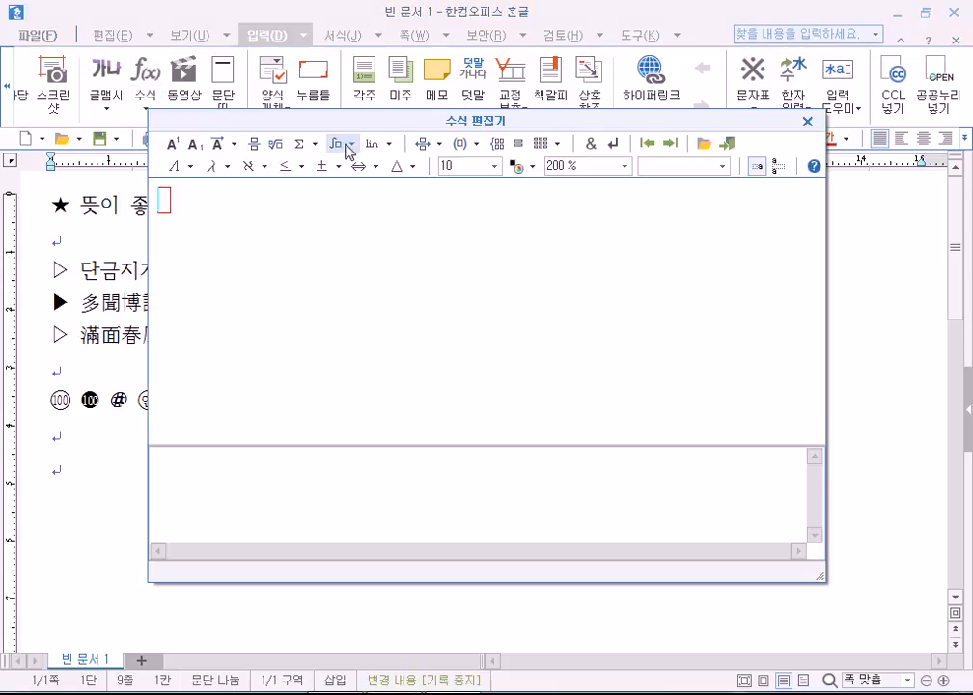
{"action": "left_click_drag", "start_coordinate": [376, 128], "coordinate": [403, 115]}
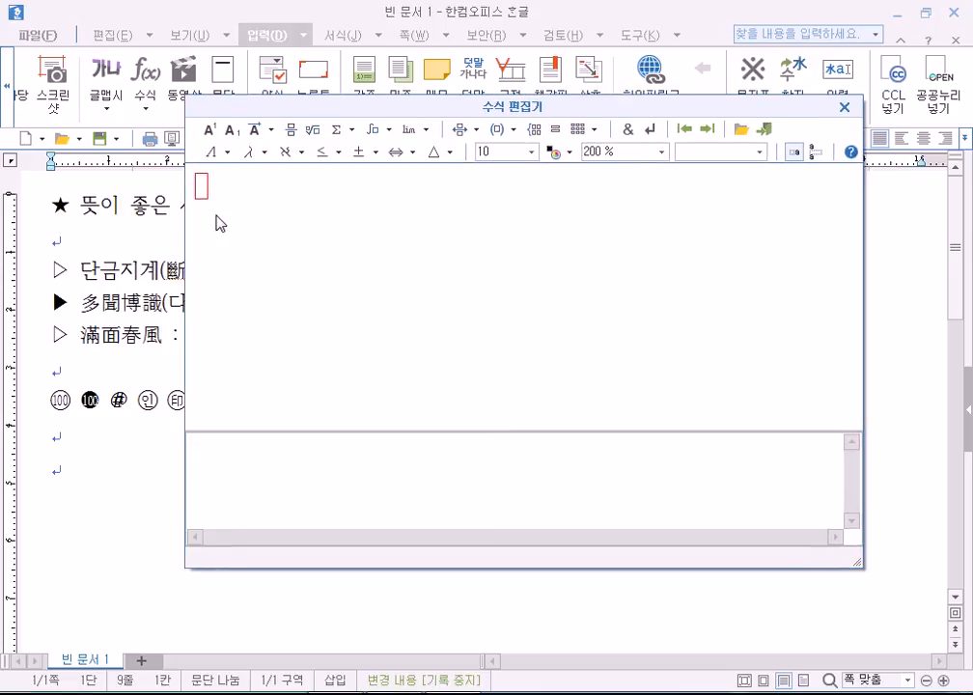
{"action": "left_click", "coordinate": [844, 107]}
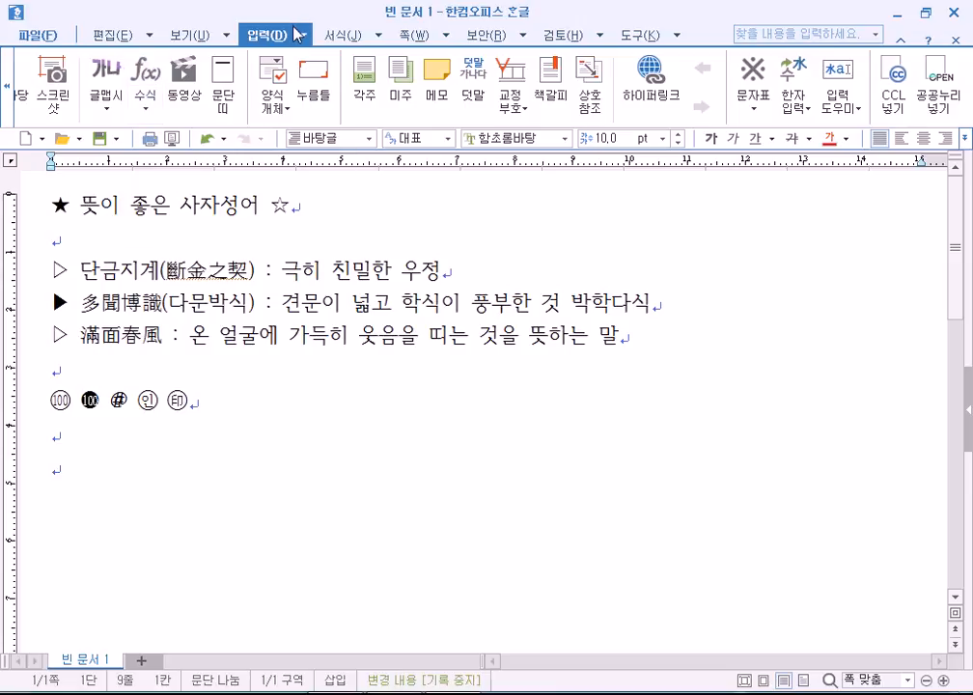
{"action": "left_click", "coordinate": [9, 96]}
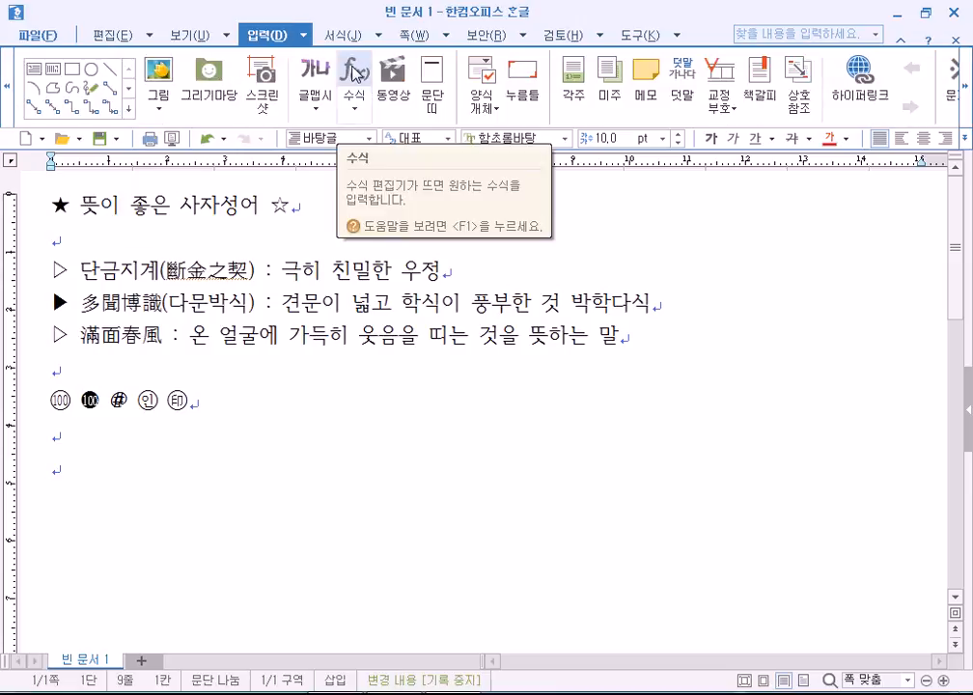
Type 'x=일때, 의 값은?' in a new equation and move the editor to the screen top.
{"action": "left_click", "coordinate": [355, 74]}
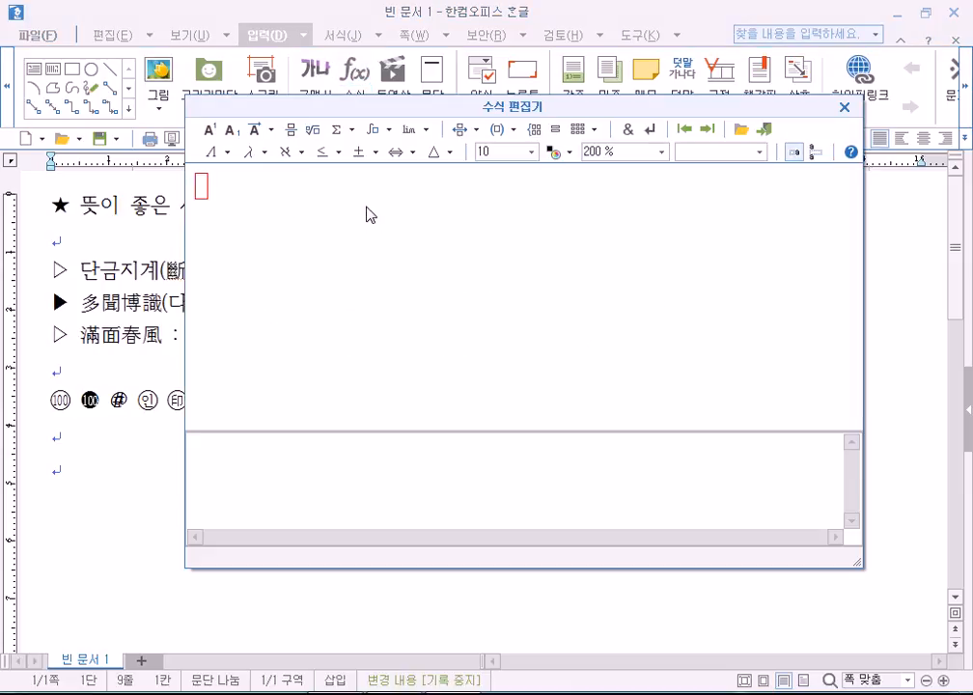
{"action": "type", "text": "x=dlf"}
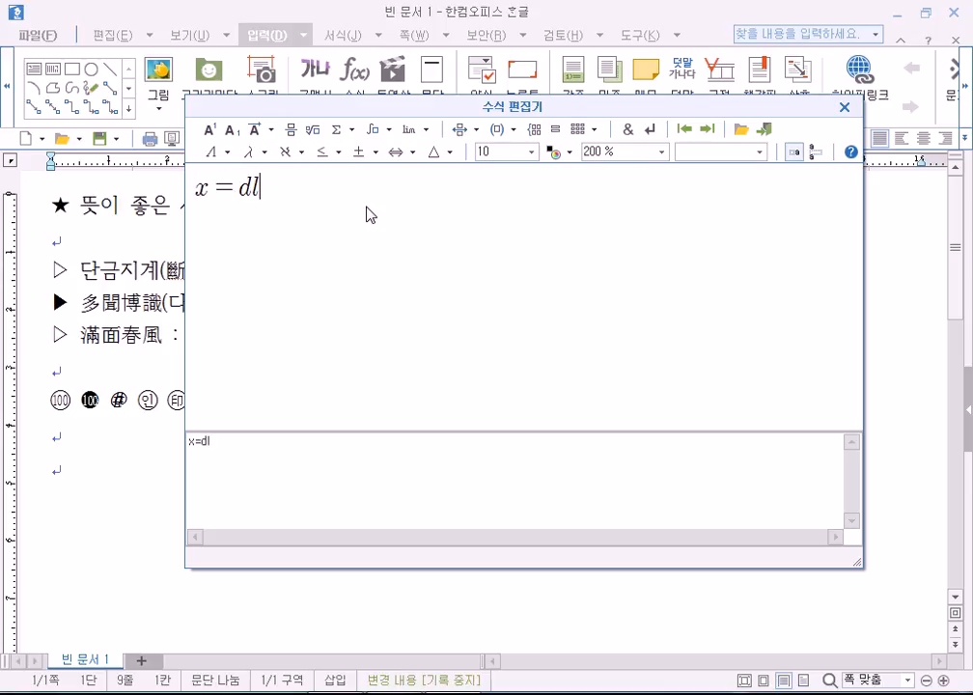
{"action": "key", "text": "BackSpace"}
{"action": "key", "text": "BackSpace"}
{"action": "key", "text": "BackSpace"}
{"action": "key", "text": "Hangul"}
{"action": "type", "text": "ㅇ일때,"}
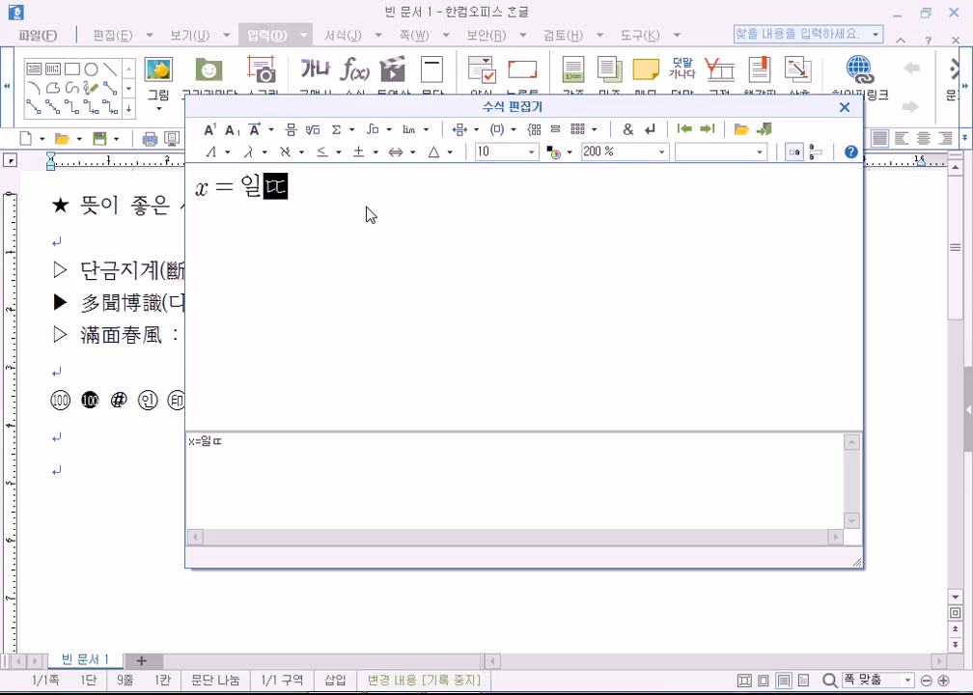
{"action": "type", "text": " 의 값은"}
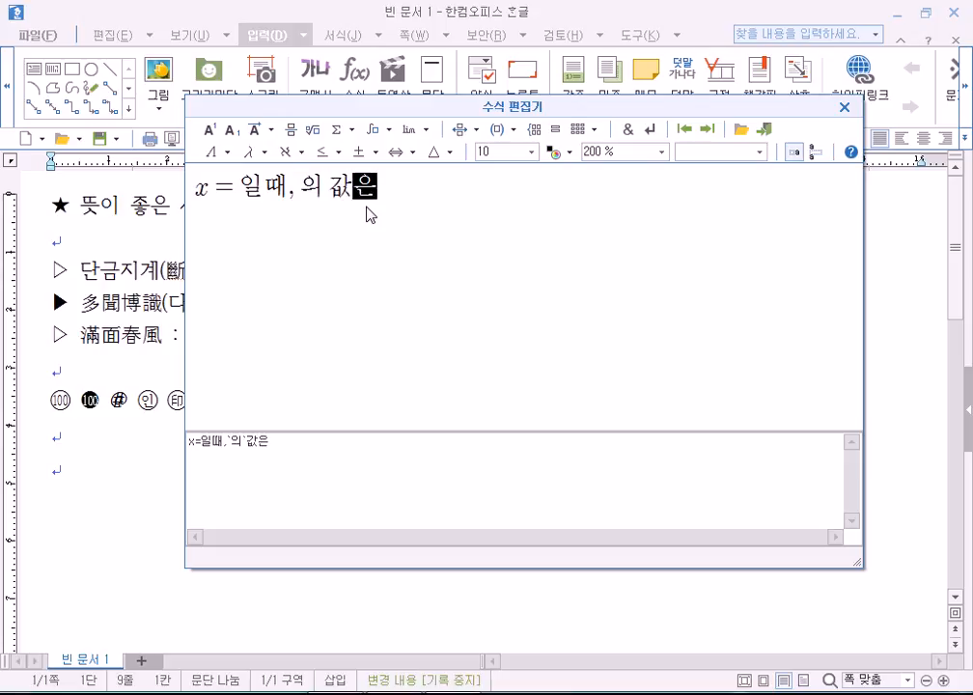
{"action": "type", "text": "?"}
{"action": "left_click", "coordinate": [213, 190]}
{"action": "left_click", "coordinate": [307, 192]}
{"action": "left_click", "coordinate": [250, 193]}
{"action": "left_click_drag", "start_coordinate": [400, 113], "coordinate": [428, 19]}
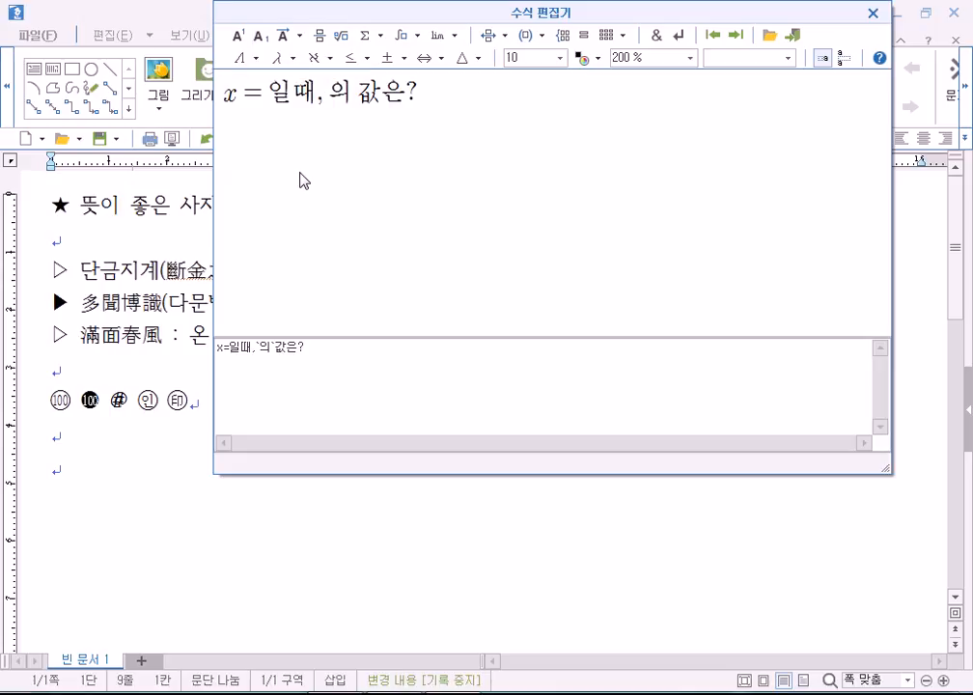
{"action": "type", "text": "ㅗ"}
{"action": "key", "text": "BackSpace"}
{"action": "type", "text": "H2"}
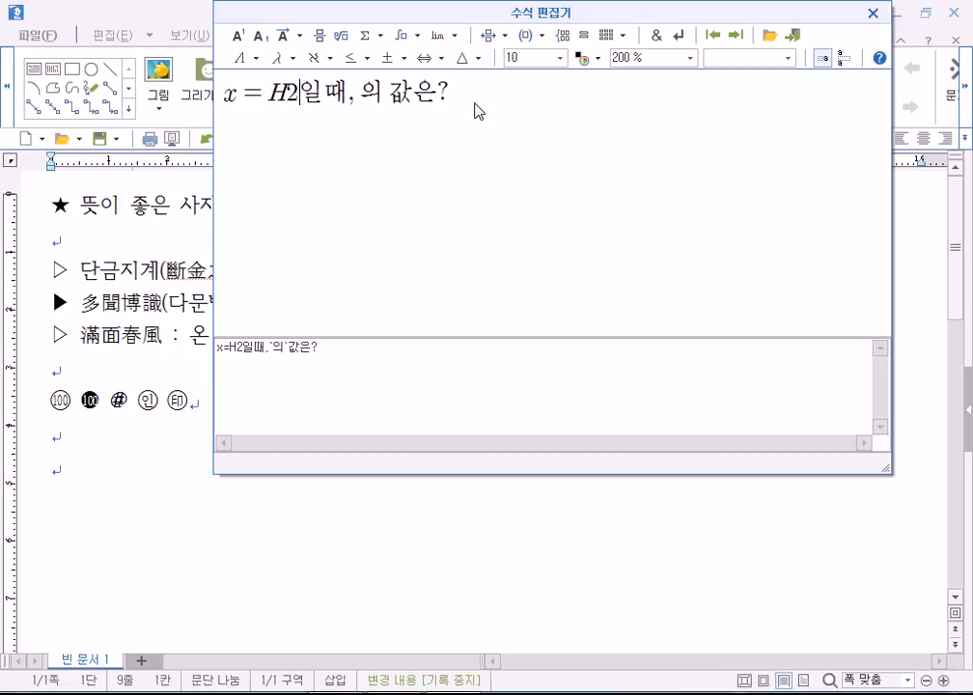
{"action": "key", "text": "BackSpace"}
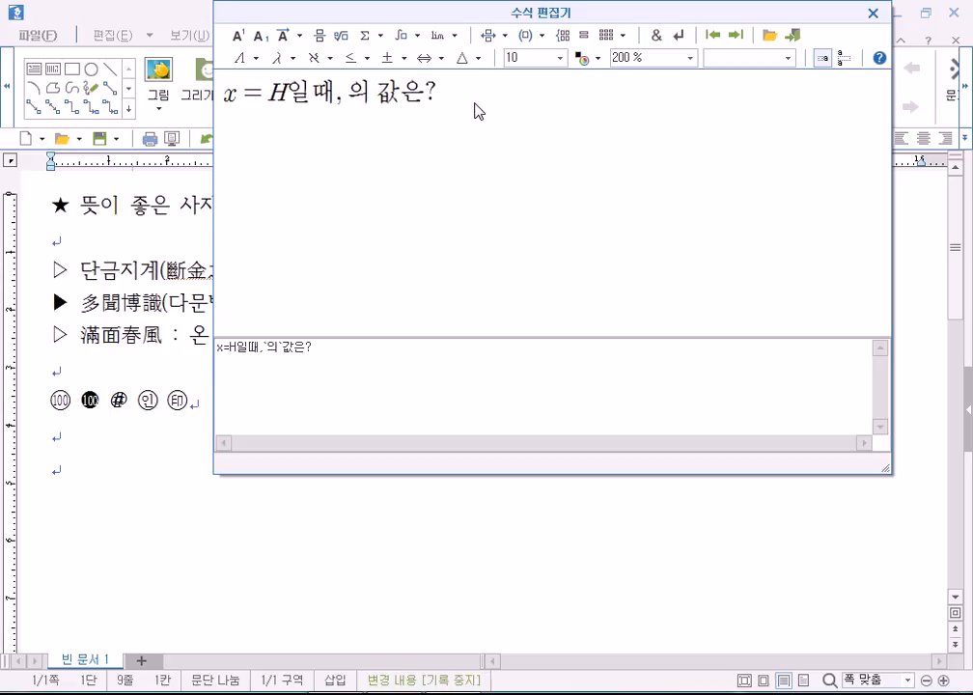
{"action": "type", "text": "O"}
{"action": "left_click", "coordinate": [286, 96]}
{"action": "left_click", "coordinate": [260, 36]}
{"action": "type", "text": "2"}
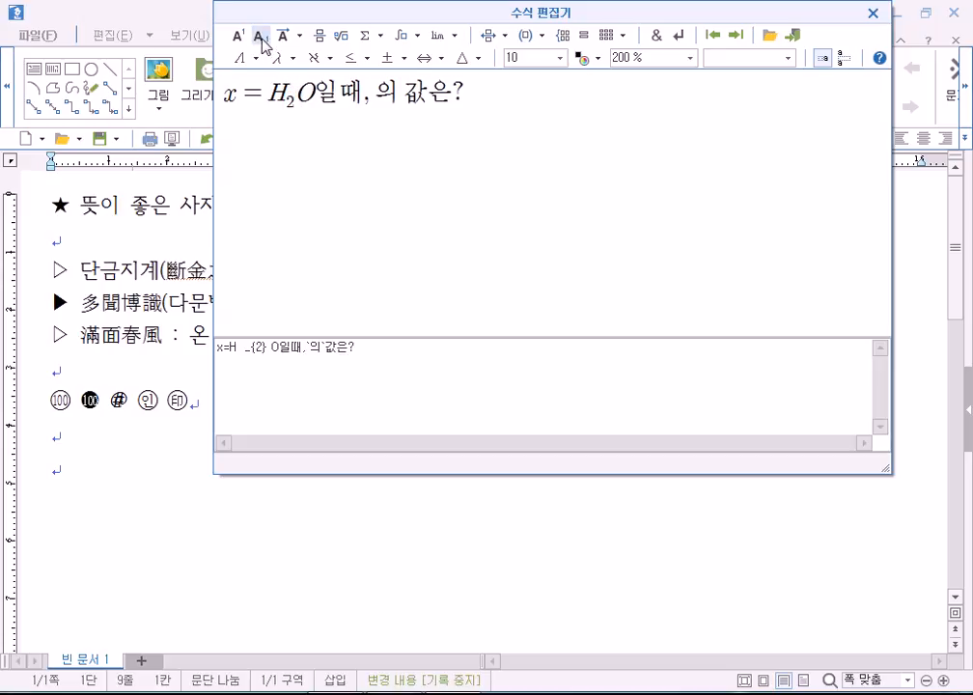
{"action": "key", "text": "Right"}
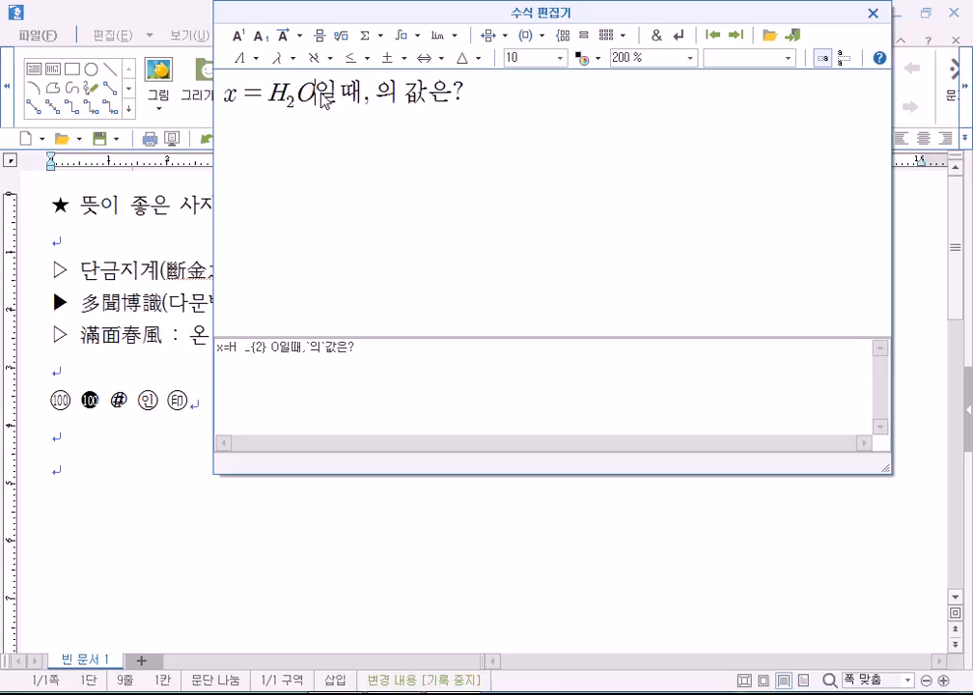
{"action": "left_click", "coordinate": [239, 36]}
{"action": "type", "text": "2"}
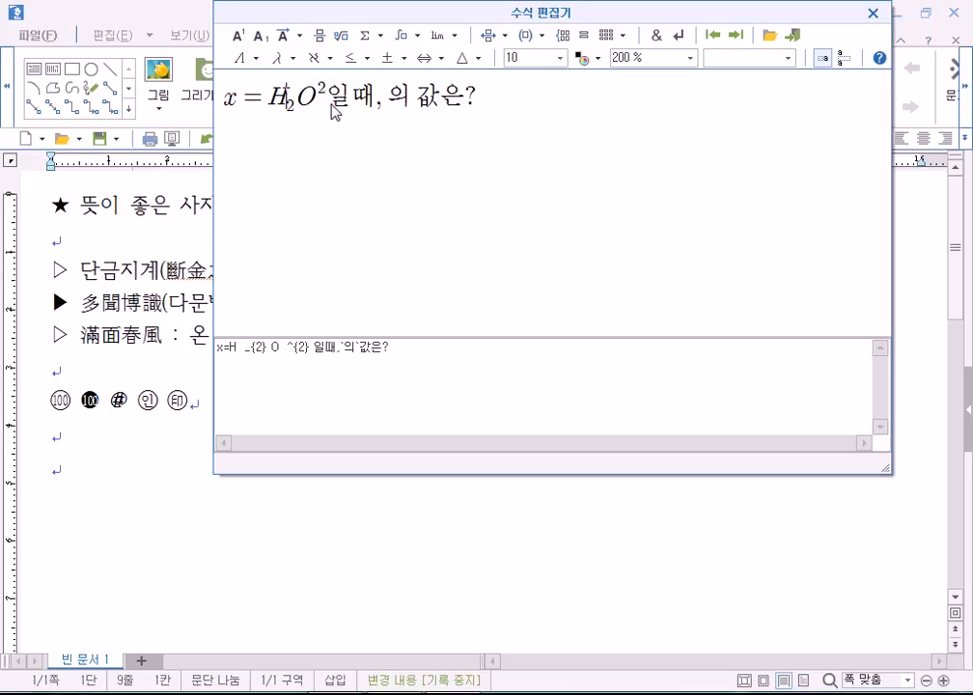
{"action": "key", "text": "BackSpace"}
{"action": "key", "text": "BackSpace"}
{"action": "key", "text": "BackSpace"}
{"action": "key", "text": "BackSpace"}
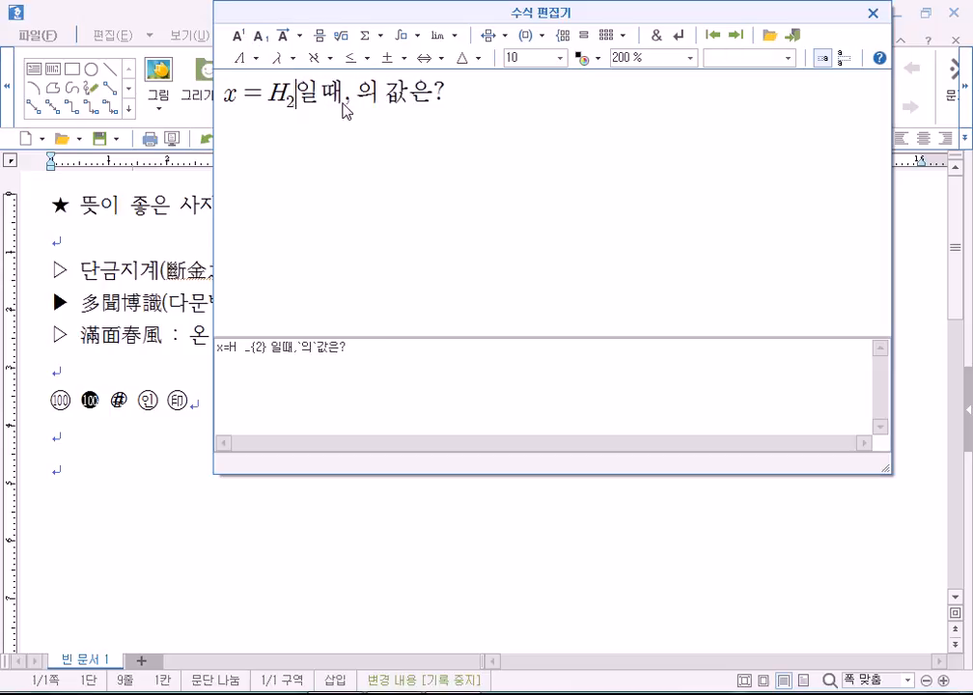
Insert a square root of 2 after 'x =' in the equation, redoing it once.
{"action": "left_click", "coordinate": [345, 48]}
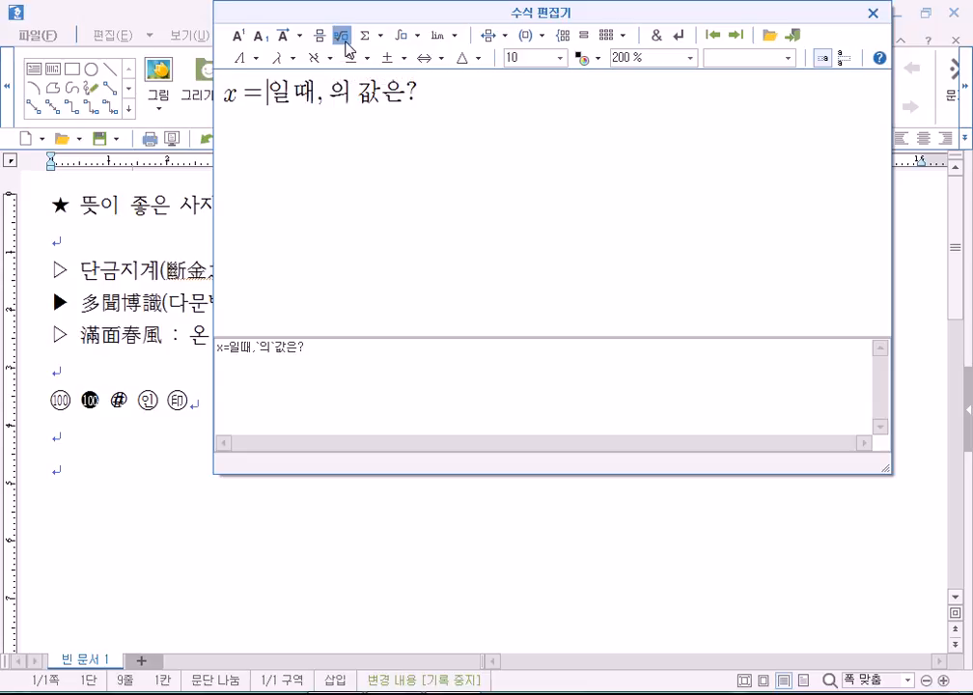
{"action": "type", "text": "2"}
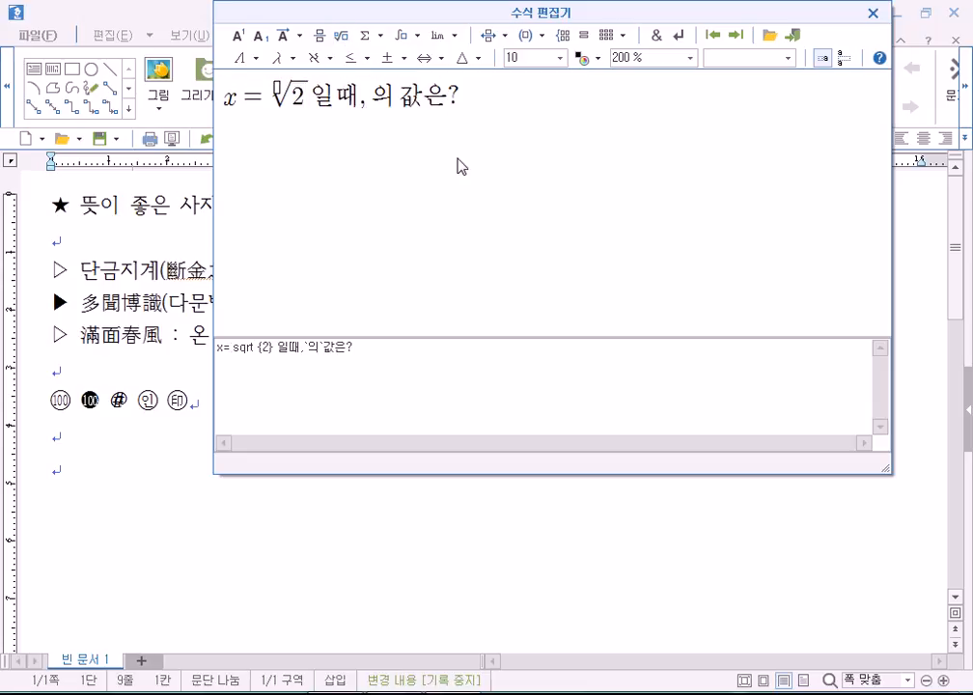
{"action": "left_click", "coordinate": [277, 90]}
{"action": "left_click", "coordinate": [372, 96]}
{"action": "left_click", "coordinate": [315, 107]}
{"action": "key", "text": "BackSpace"}
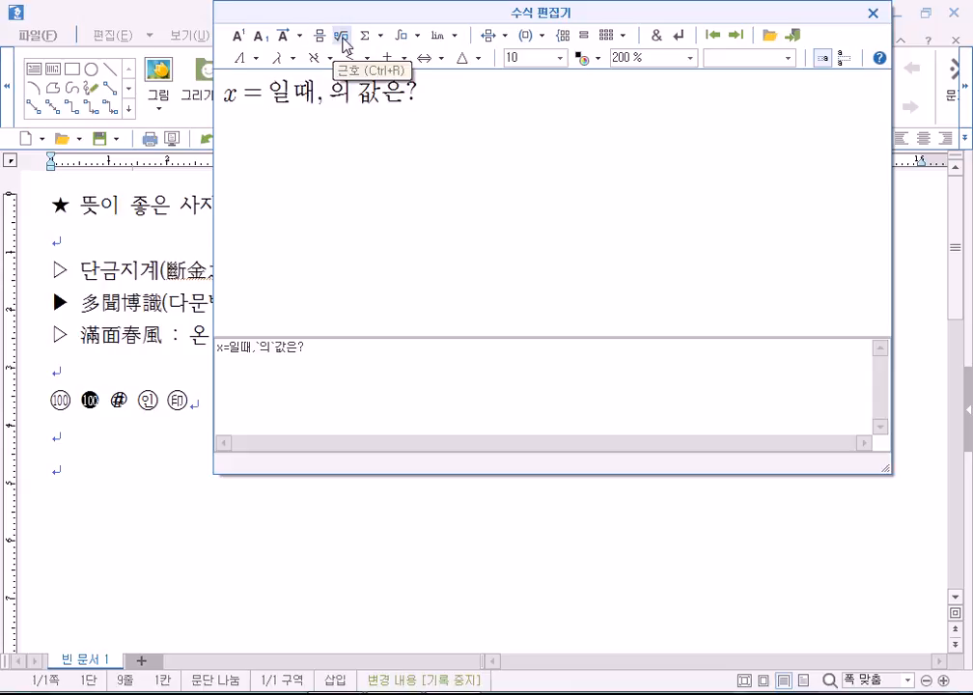
{"action": "left_click", "coordinate": [343, 38]}
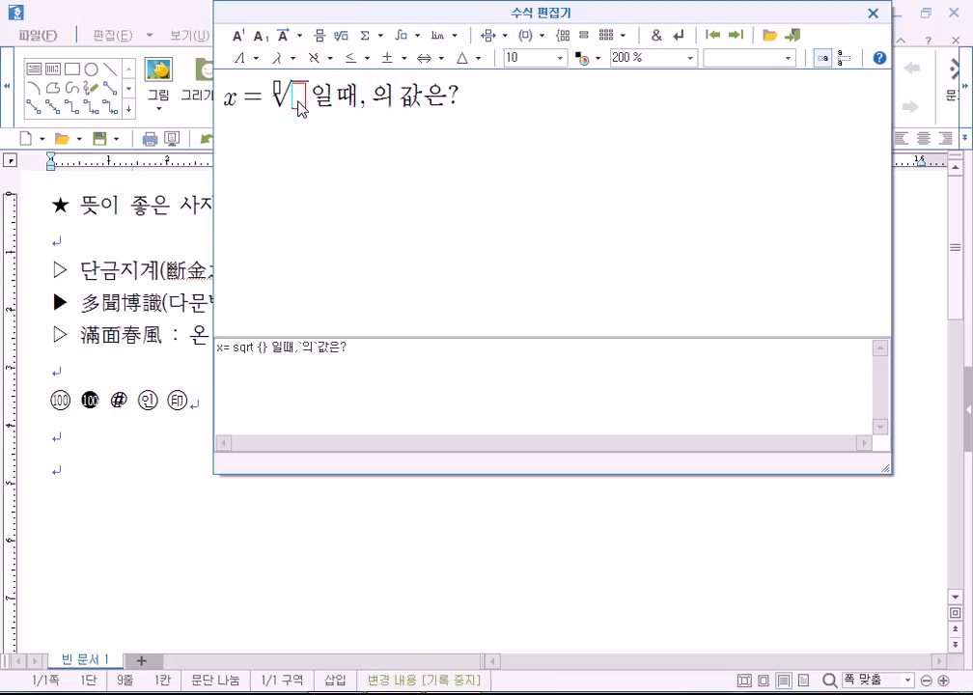
{"action": "type", "text": "2"}
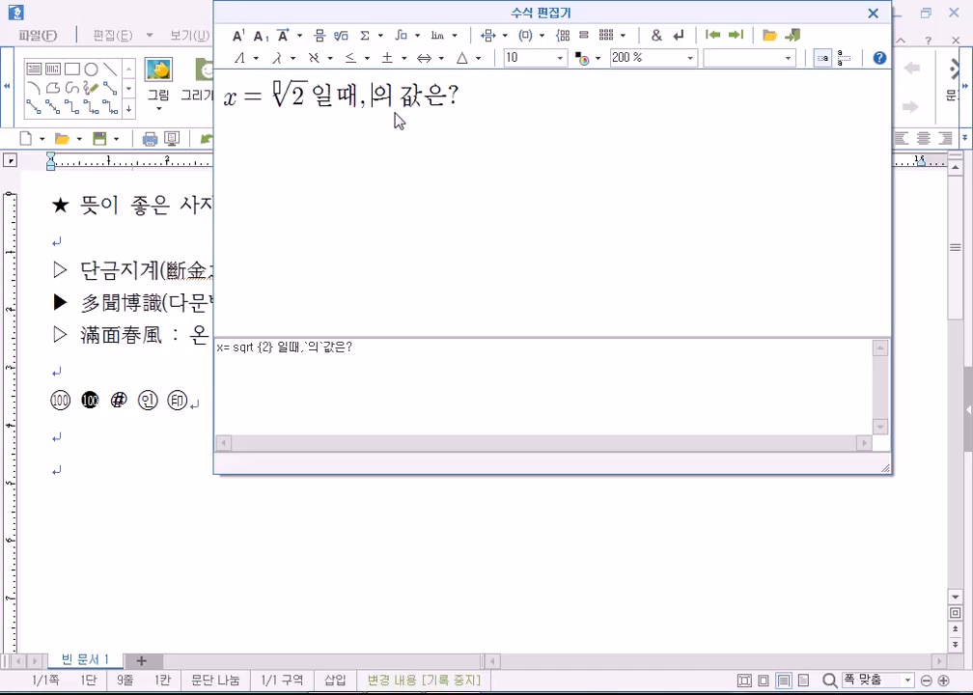
{"action": "left_click", "coordinate": [393, 114]}
Insert a fraction with numerator 3 before 의, moving the editor down-right.
{"action": "left_click", "coordinate": [380, 99]}
{"action": "left_click_drag", "start_coordinate": [441, 18], "coordinate": [481, 62]}
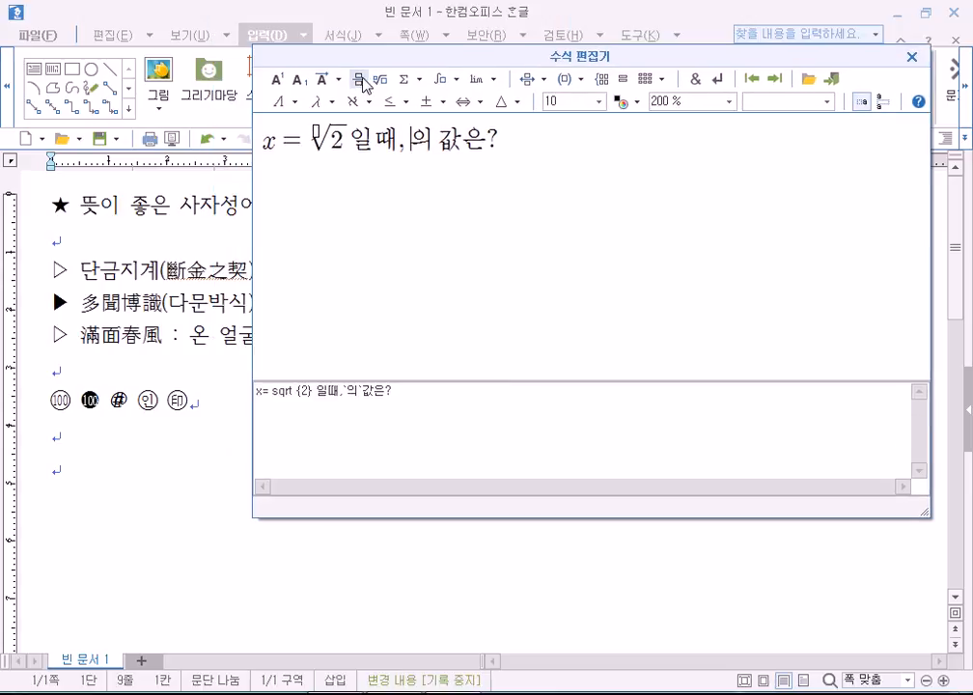
{"action": "left_click", "coordinate": [359, 81]}
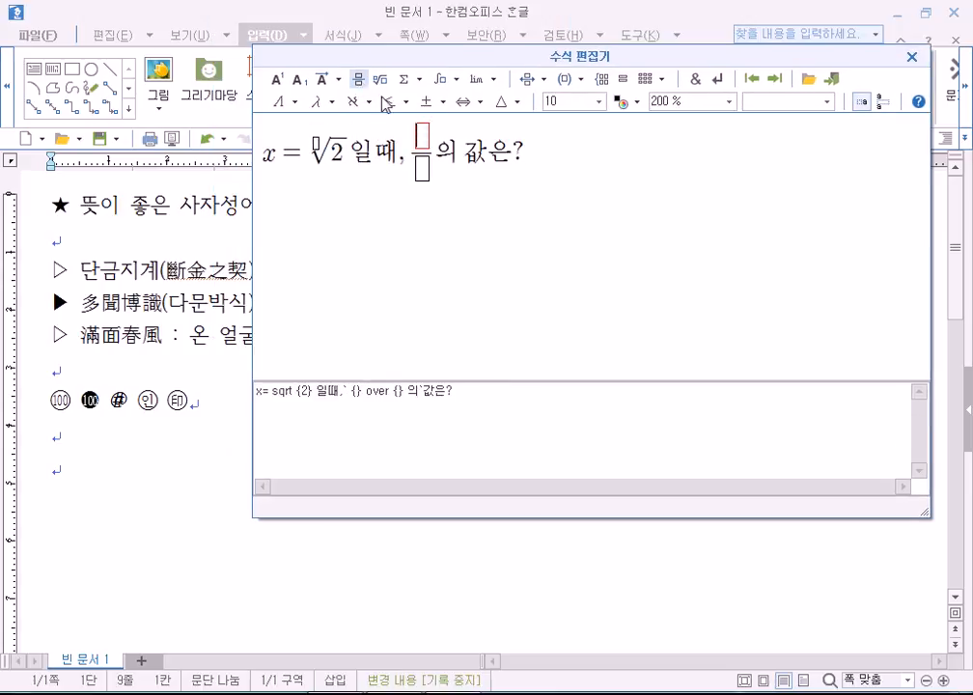
{"action": "type", "text": "3"}
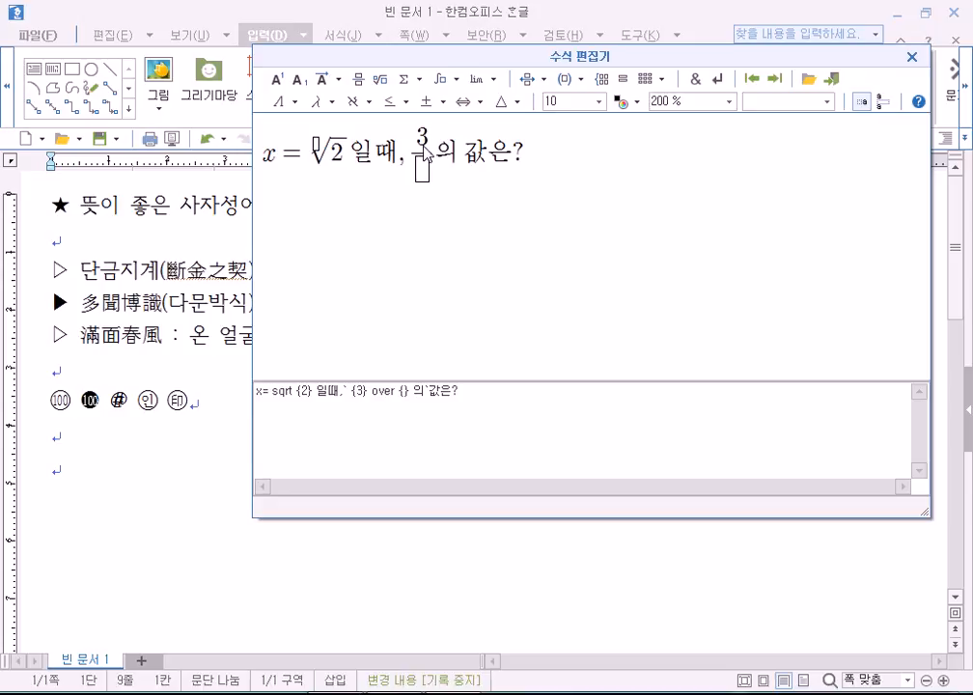
Delete the accidentally nested fractions and insert a fresh fraction before 의.
{"action": "left_click", "coordinate": [362, 83]}
{"action": "left_click", "coordinate": [362, 83]}
{"action": "left_click", "coordinate": [362, 83]}
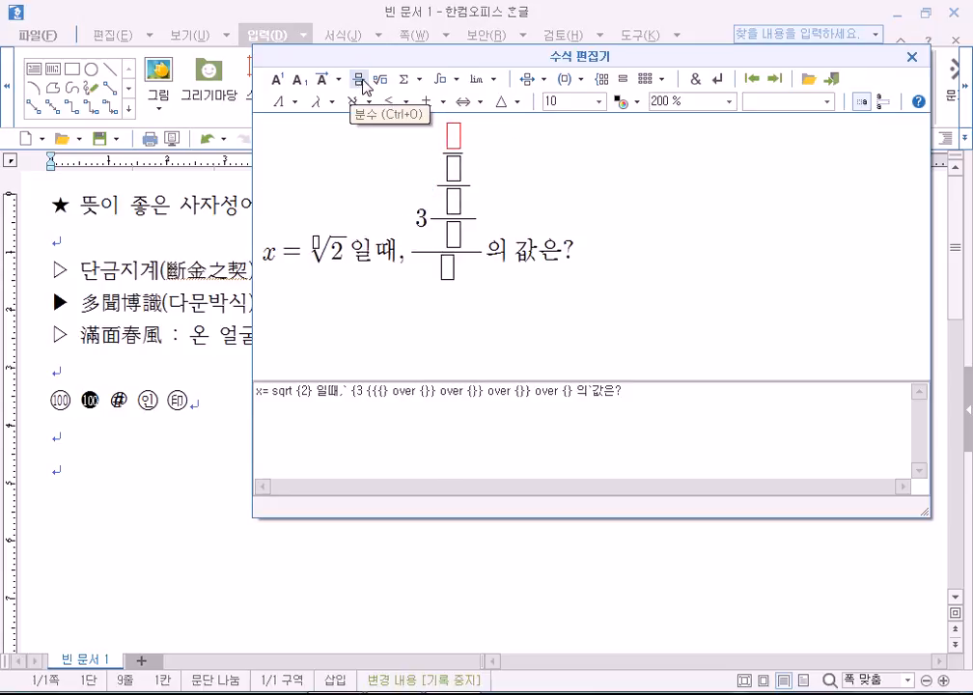
{"action": "left_click", "coordinate": [414, 252]}
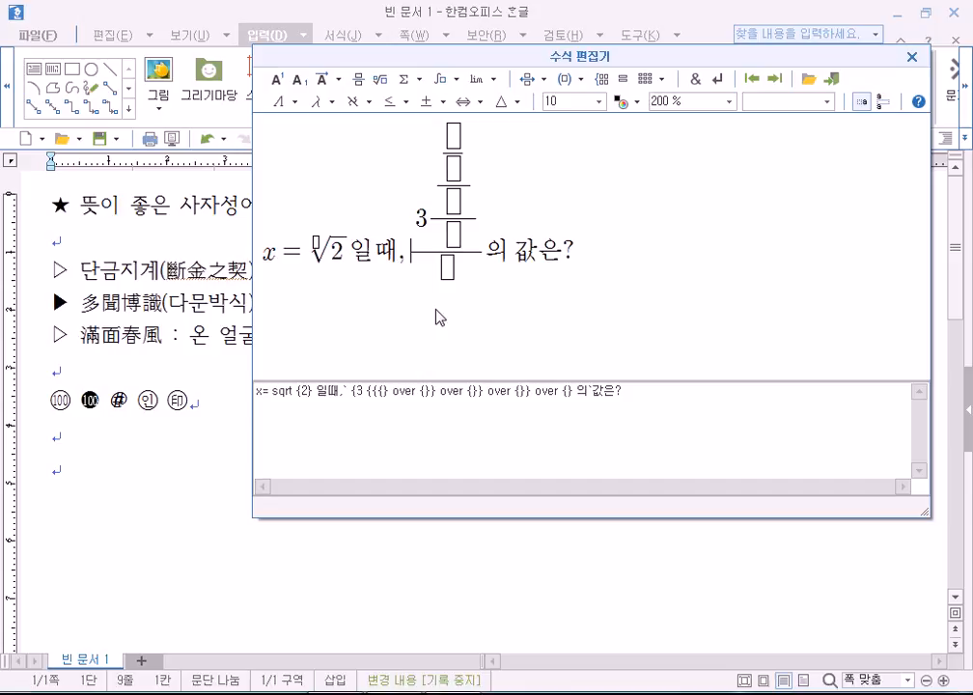
{"action": "key", "text": "Delete"}
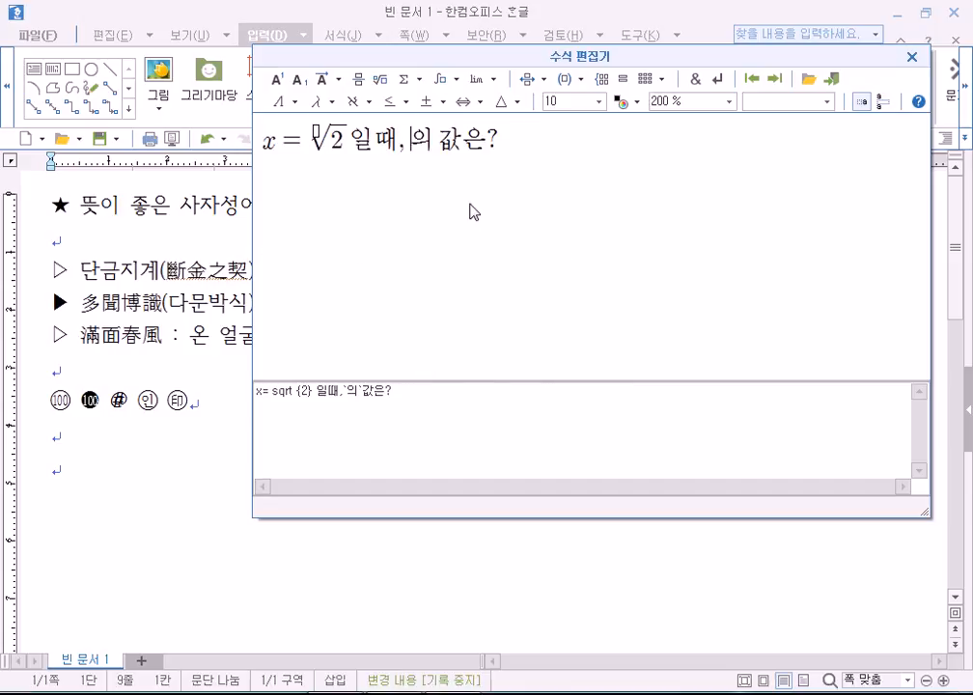
{"action": "left_click", "coordinate": [359, 81]}
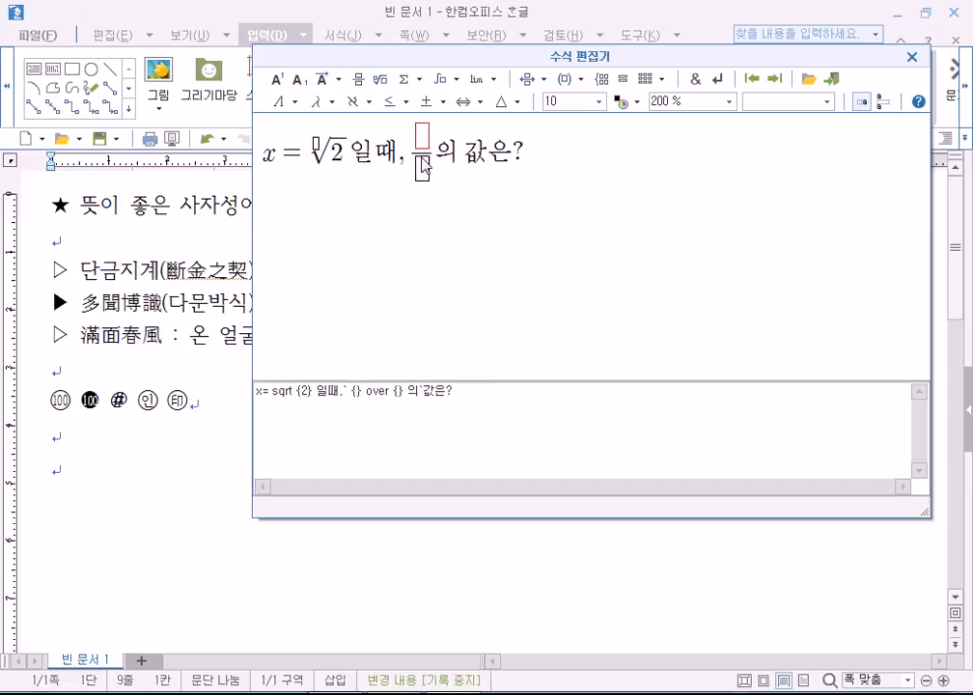
Fill the fraction as 3 over x − (x−1)/(x+1).
{"action": "type", "text": "3"}
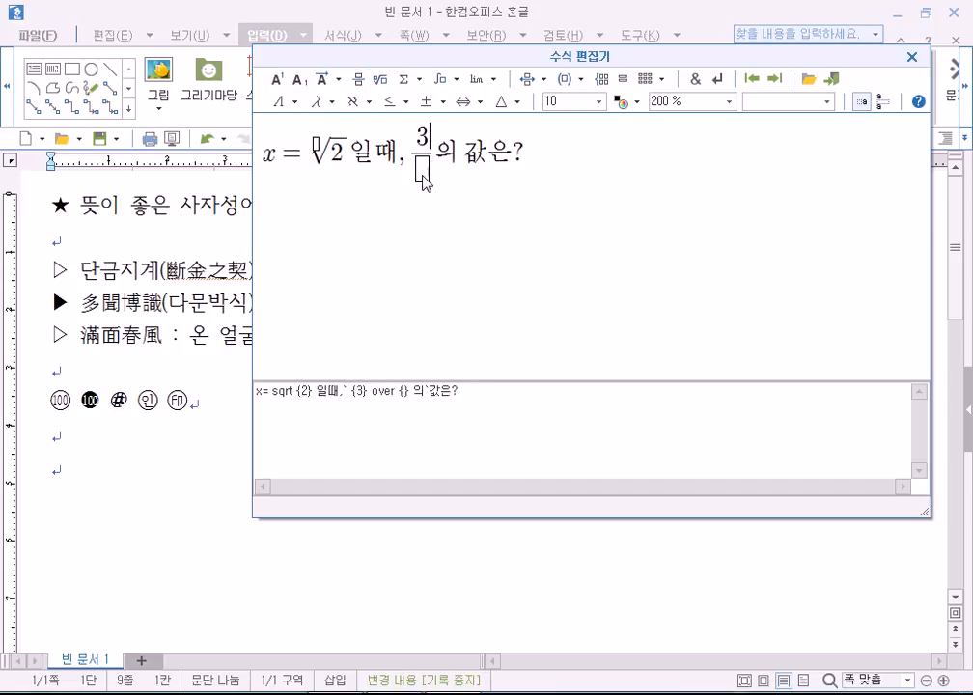
{"action": "left_click", "coordinate": [422, 174]}
{"action": "type", "text": "x-"}
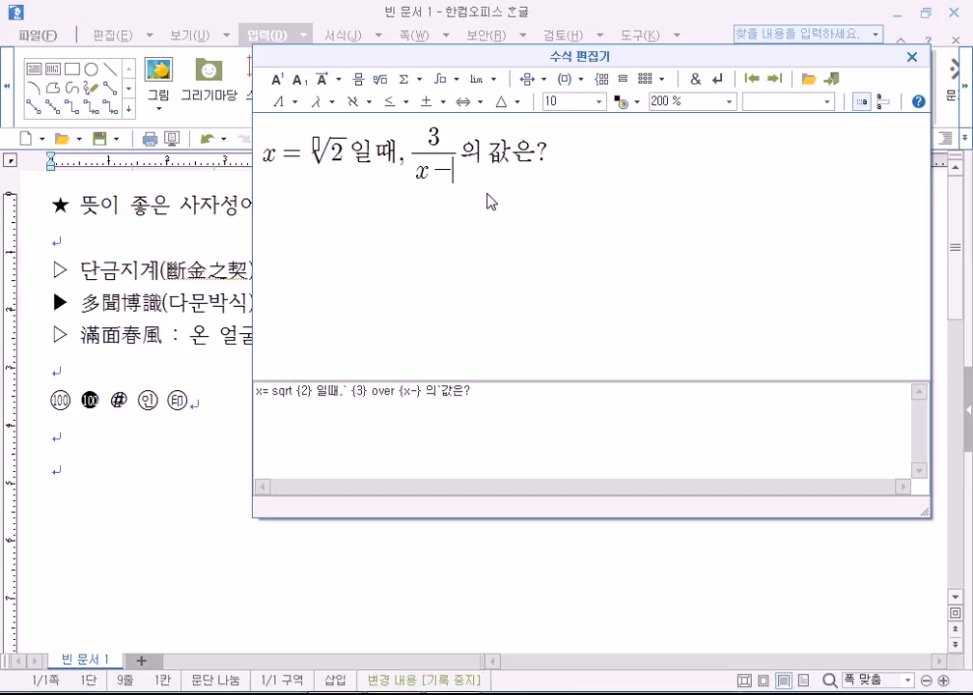
{"action": "left_click", "coordinate": [359, 78]}
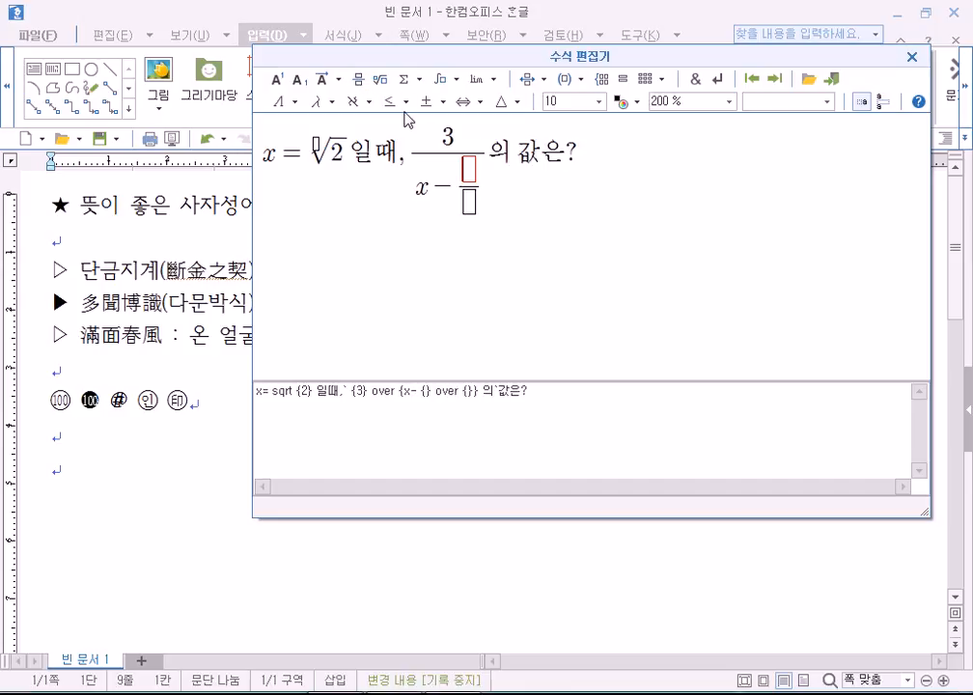
{"action": "type", "text": "x-1"}
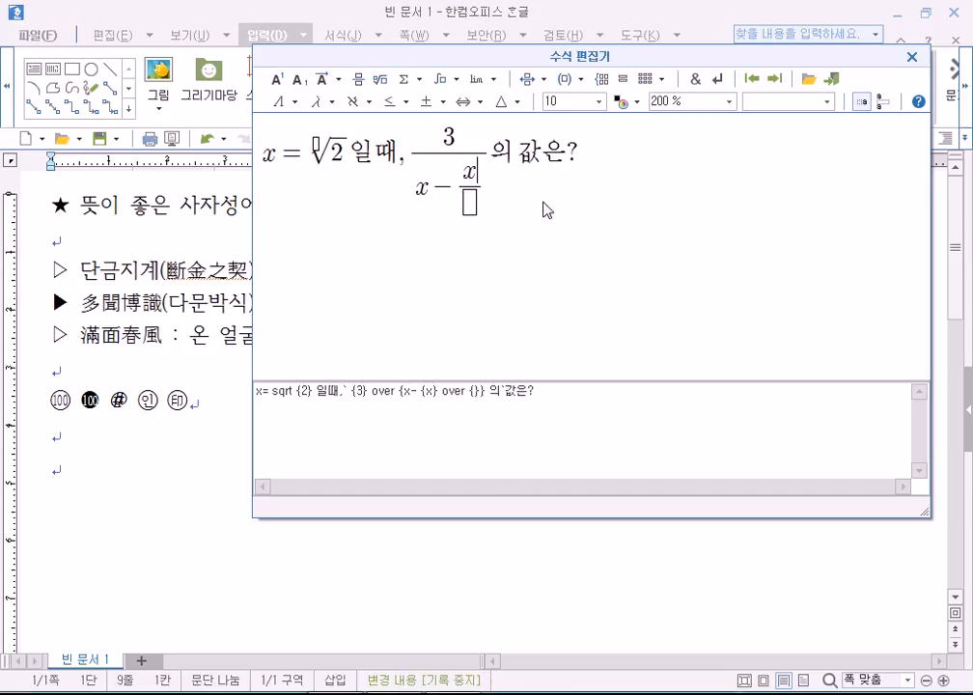
{"action": "key", "text": "Tab"}
{"action": "type", "text": "x+1"}
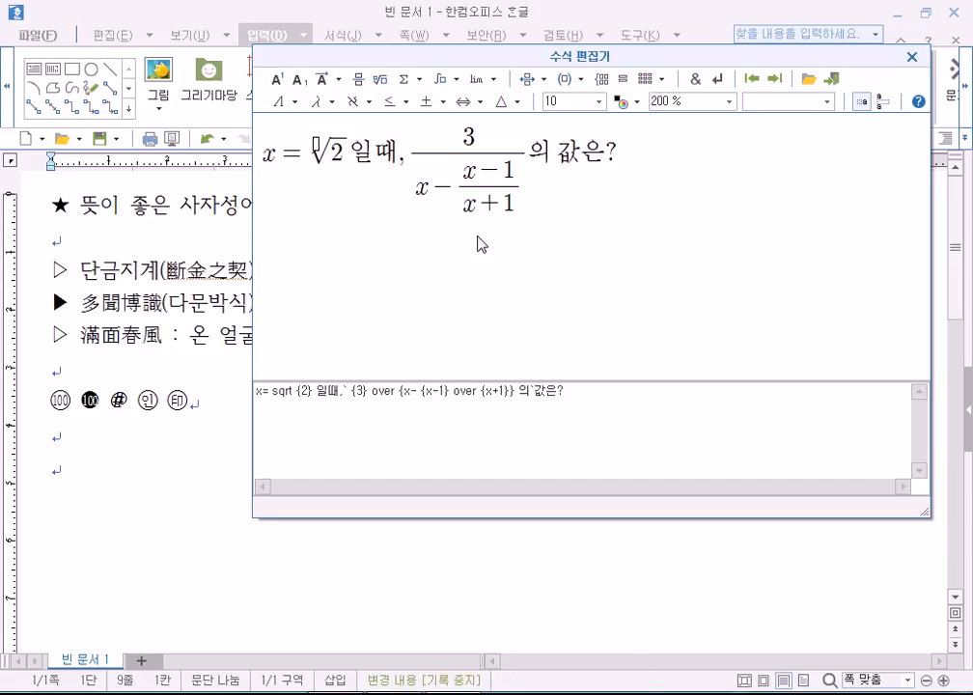
Remove the stray 일때 that ended up inside the square root.
{"action": "type", "text": "dlf"}
{"action": "key", "text": "BackSpace"}
{"action": "key", "text": "BackSpace"}
{"action": "key", "text": "BackSpace"}
{"action": "key", "text": "Hangul"}
{"action": "type", "text": "ㅇ일때"}
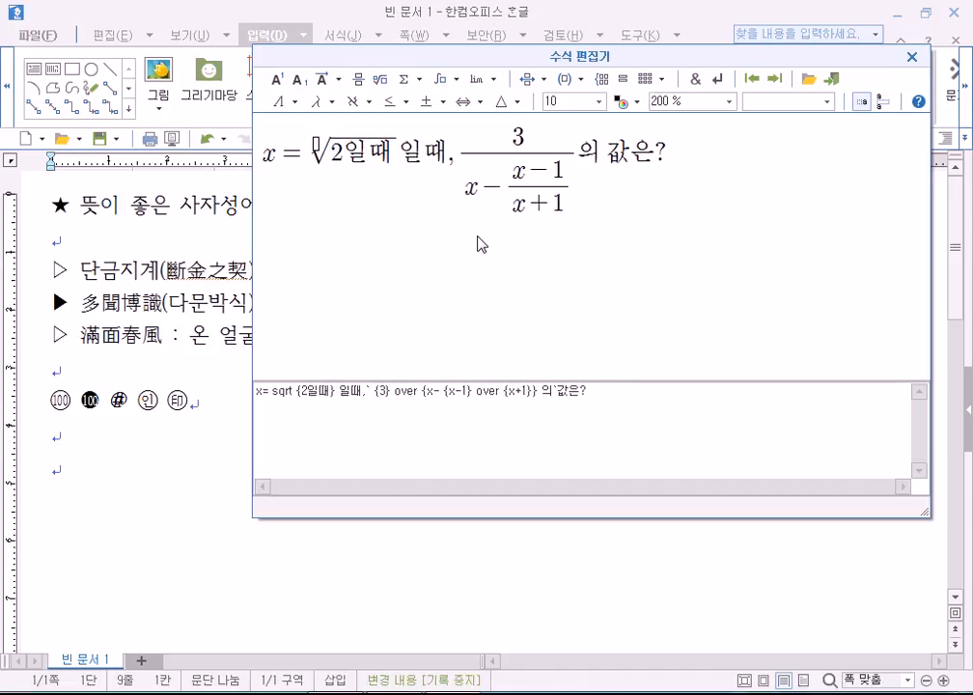
{"action": "key", "text": "BackSpace"}
{"action": "key", "text": "BackSpace"}
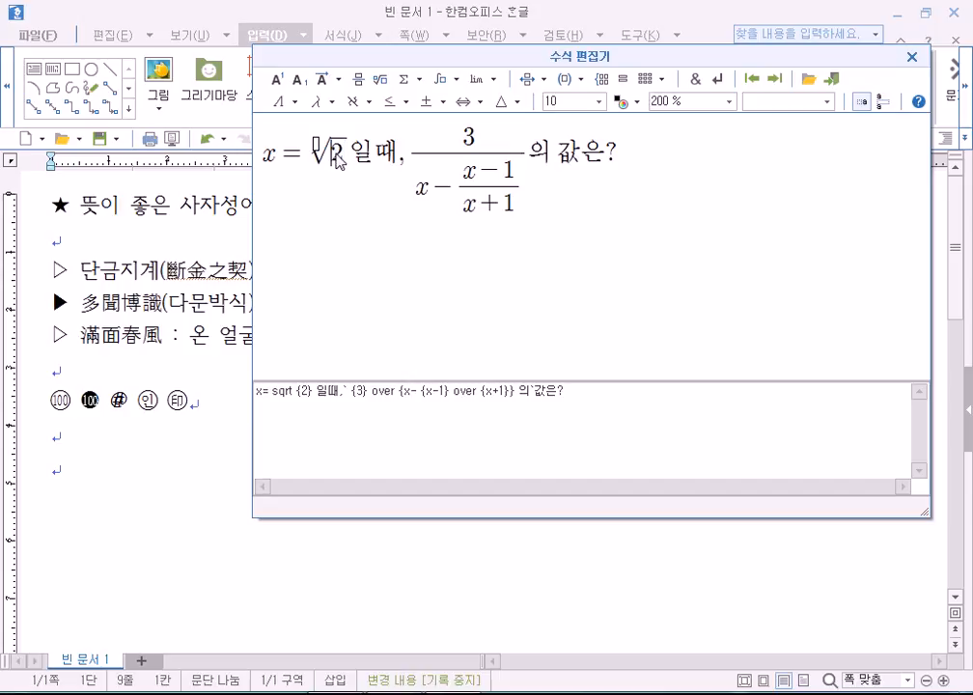
{"action": "left_click", "coordinate": [729, 101]}
{"action": "left_click", "coordinate": [681, 185]}
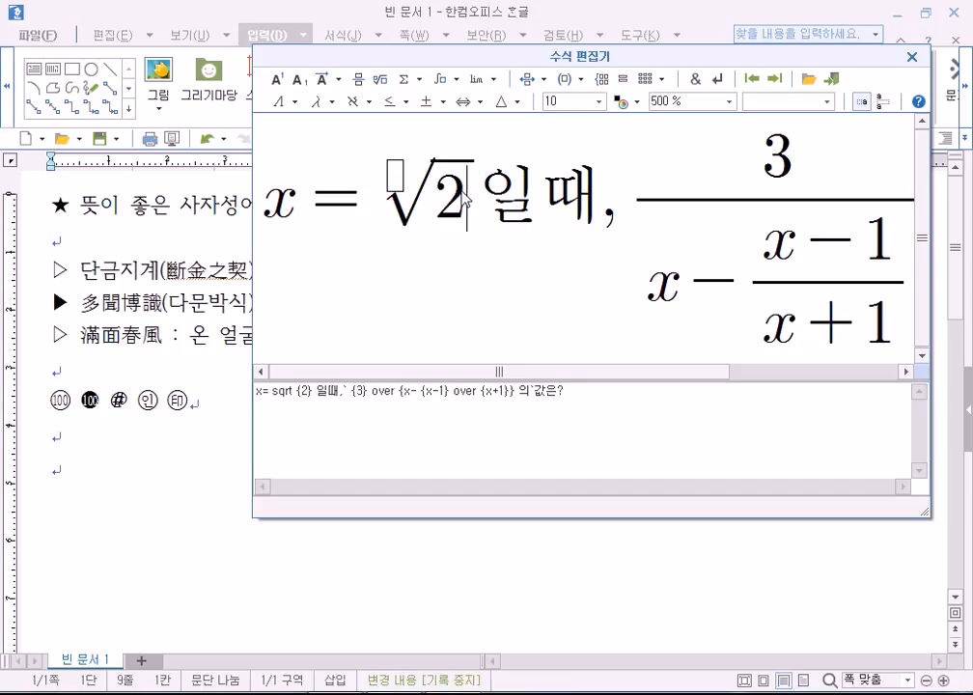
{"action": "left_click", "coordinate": [469, 201]}
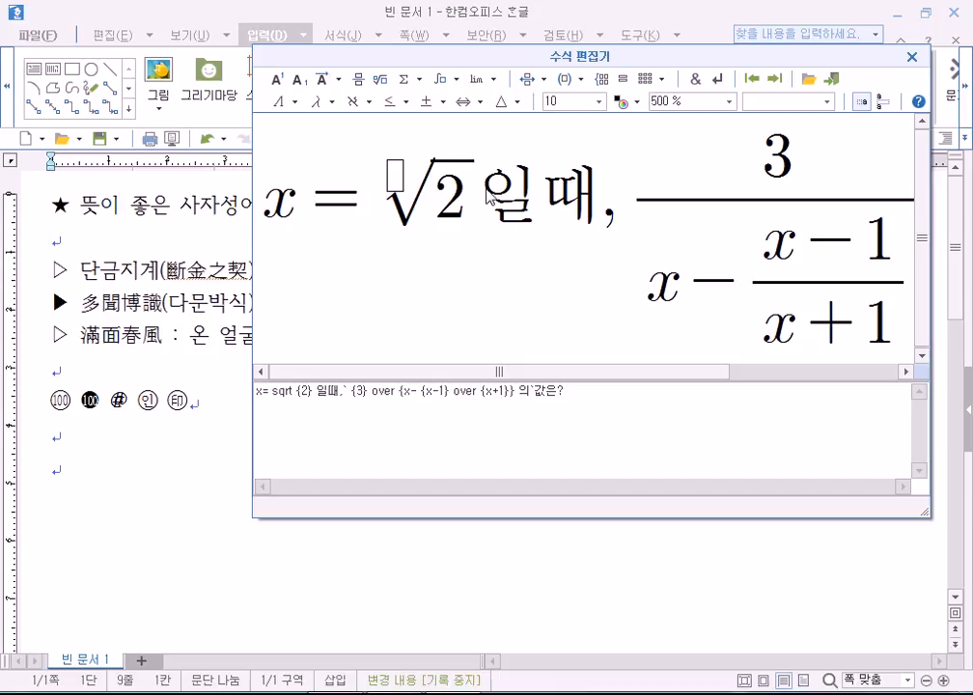
Delete the √2 root after 'x =', undoing a blank fraction and retyping 일.
{"action": "left_click", "coordinate": [775, 81]}
{"action": "left_click", "coordinate": [376, 211]}
{"action": "key", "text": "Delete"}
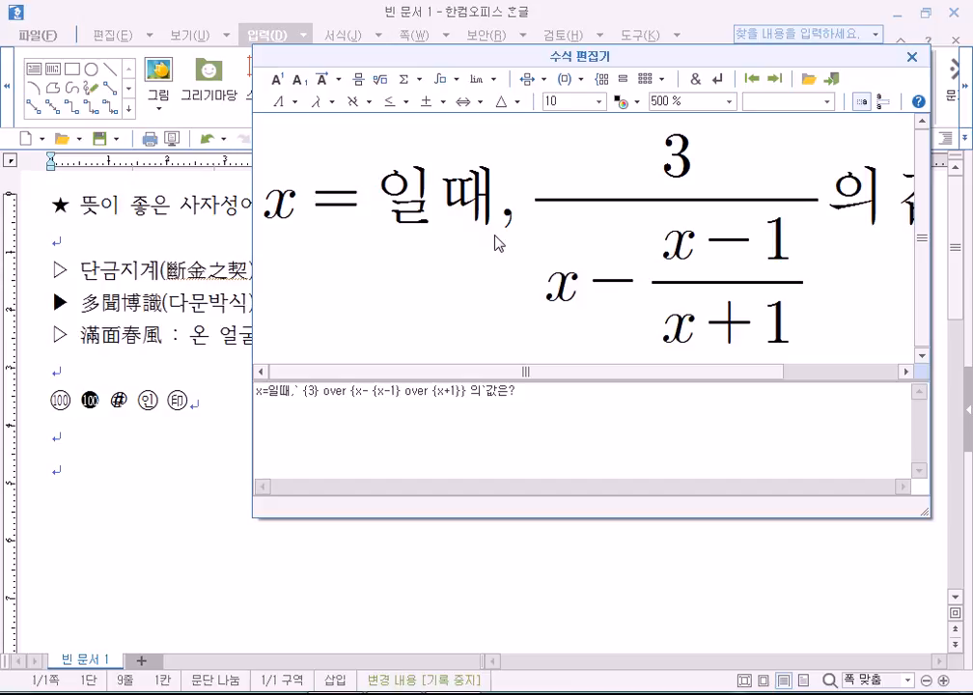
{"action": "left_click", "coordinate": [358, 79]}
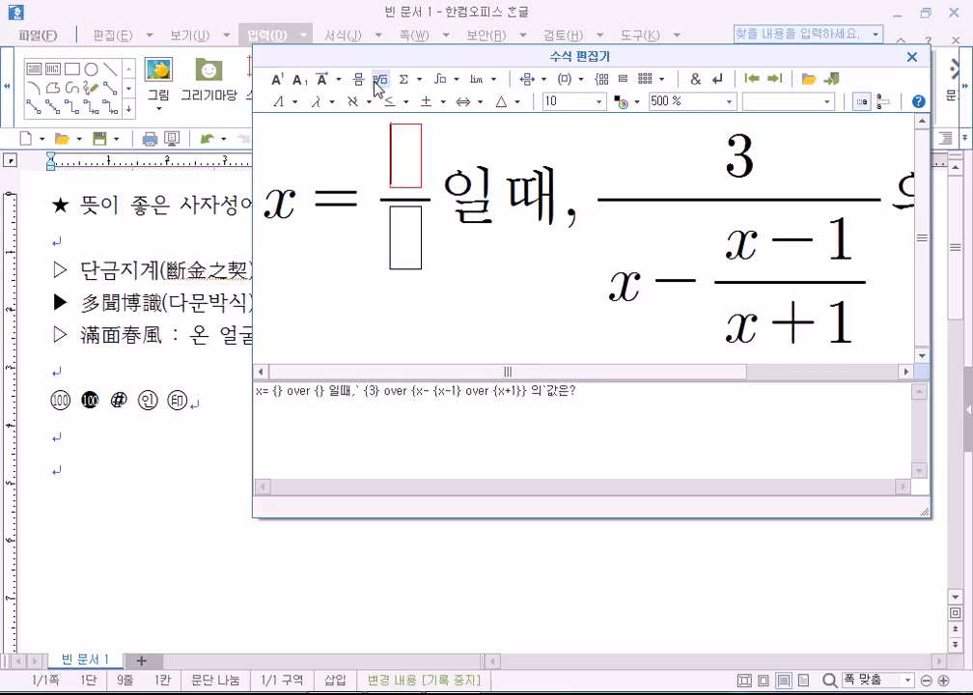
{"action": "key", "text": "ctrl+z"}
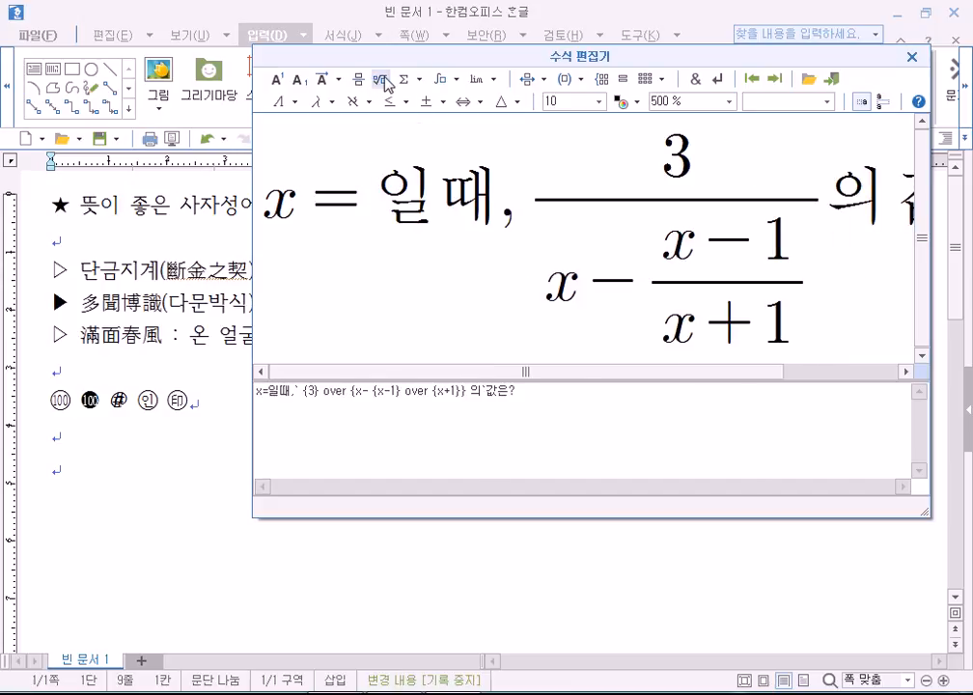
{"action": "key", "text": "ctrl+z"}
{"action": "type", "text": "일"}
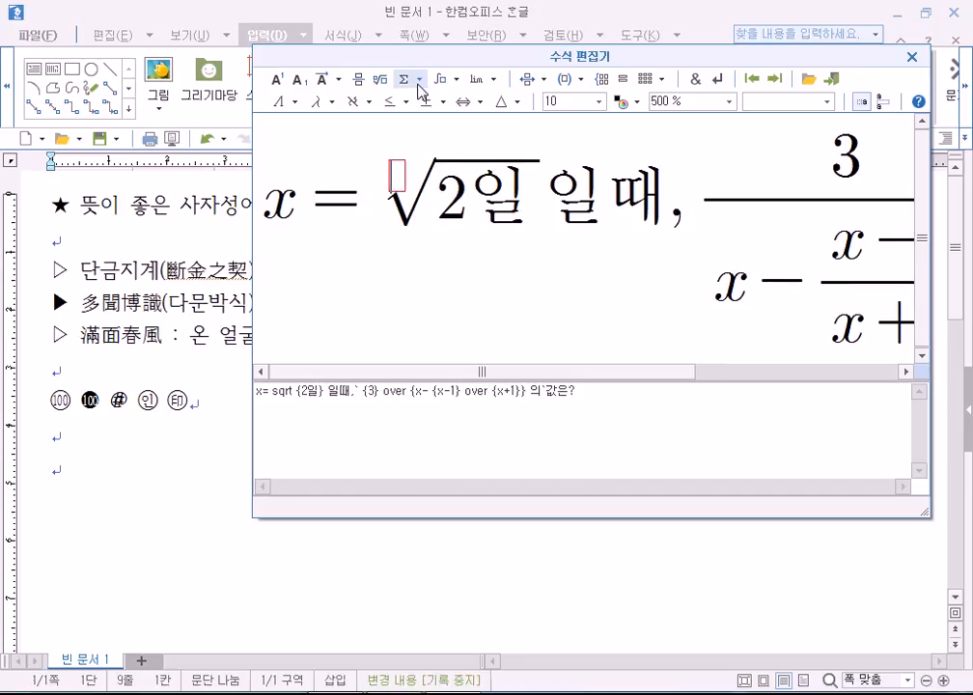
{"action": "key", "text": "Left"}
{"action": "key", "text": "Delete"}
{"action": "key", "text": "Delete"}
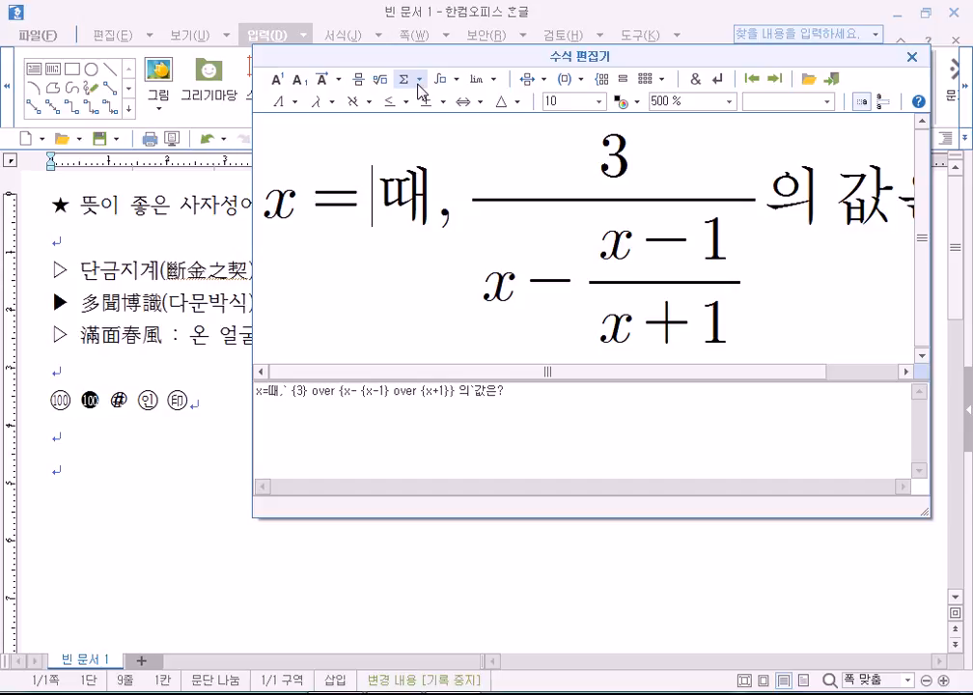
{"action": "type", "text": "ㅇㅣㄹ"}
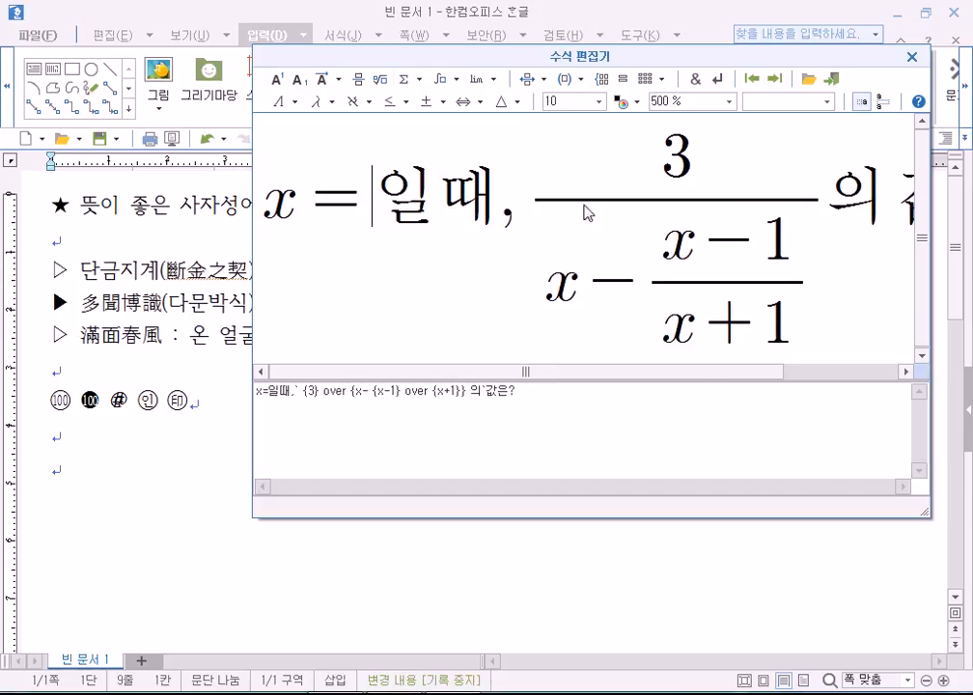
Try √2 between = and 일 once more, then delete it, leaving 'x=일때'.
{"action": "left_click", "coordinate": [826, 203]}
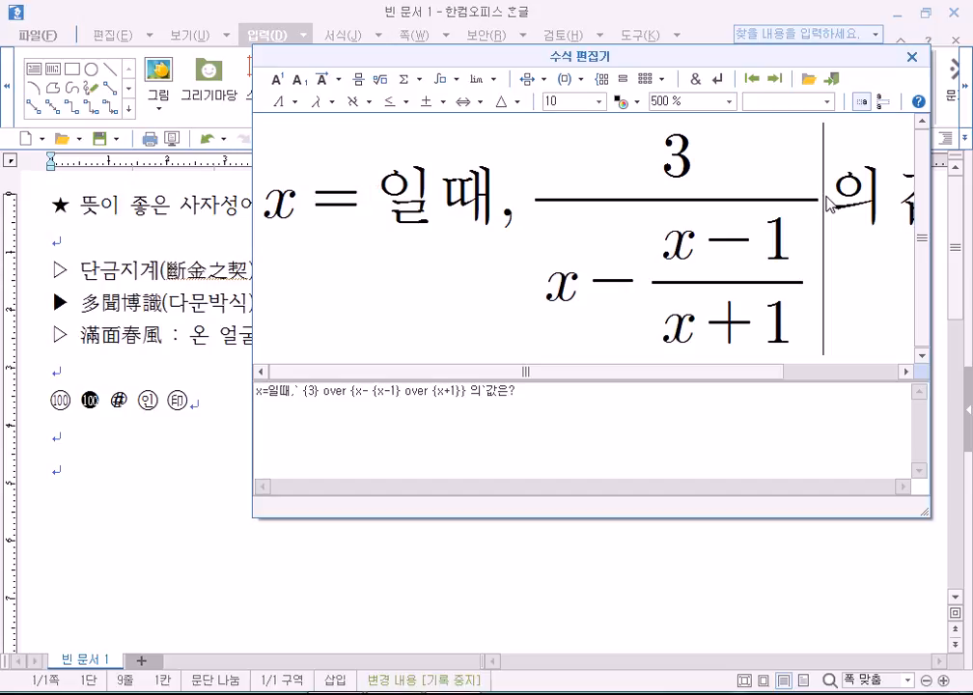
{"action": "left_click", "coordinate": [380, 201]}
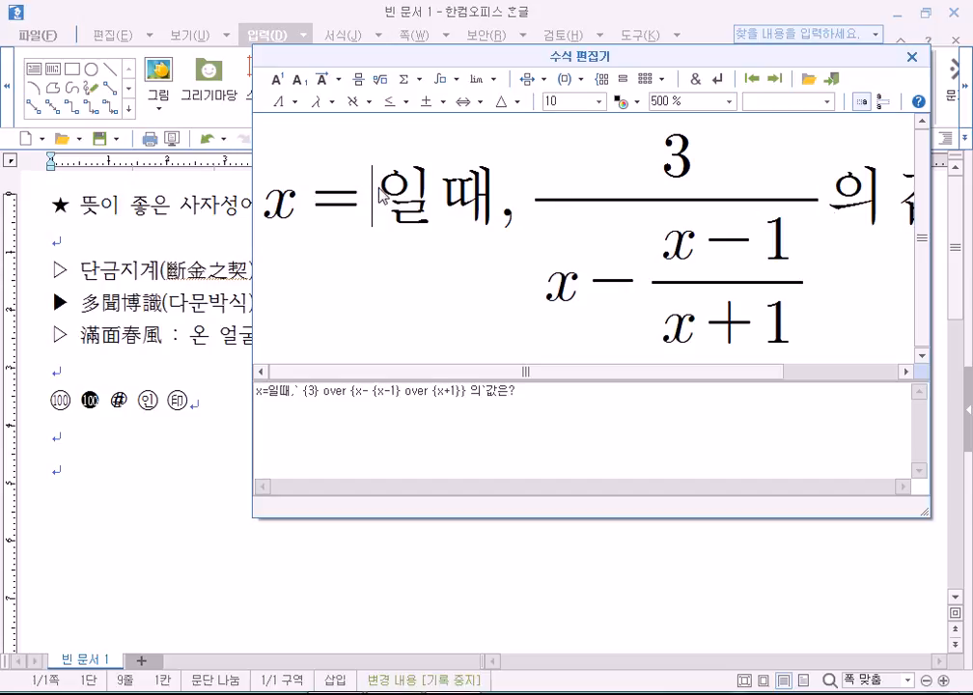
{"action": "left_click", "coordinate": [381, 80]}
{"action": "type", "text": "2"}
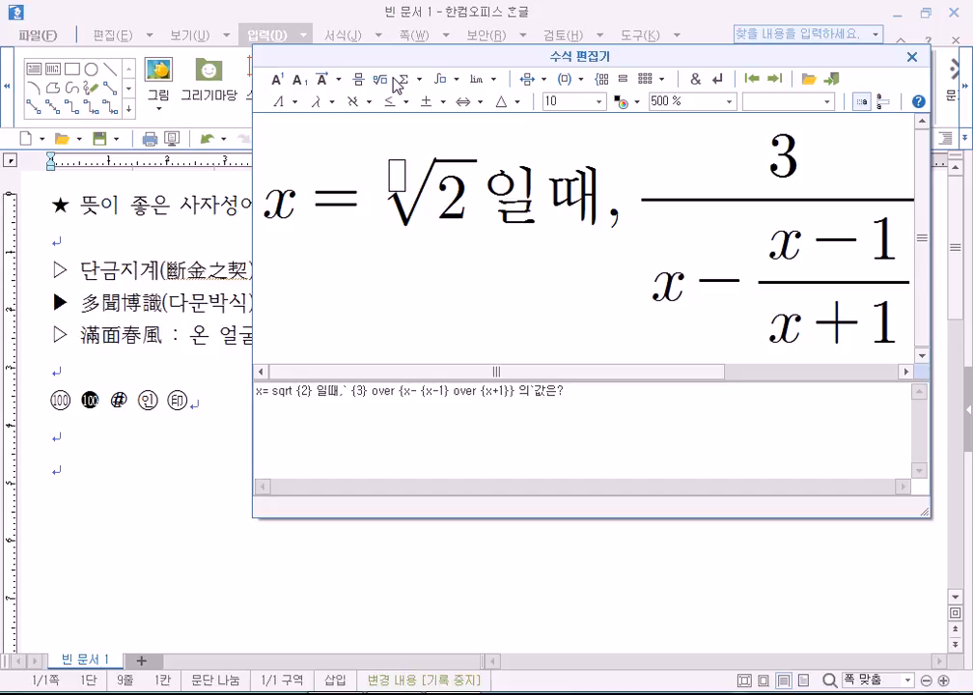
{"action": "key", "text": "Left"}
{"action": "key", "text": "Left"}
{"action": "key", "text": "Left"}
{"action": "key", "text": "Delete"}
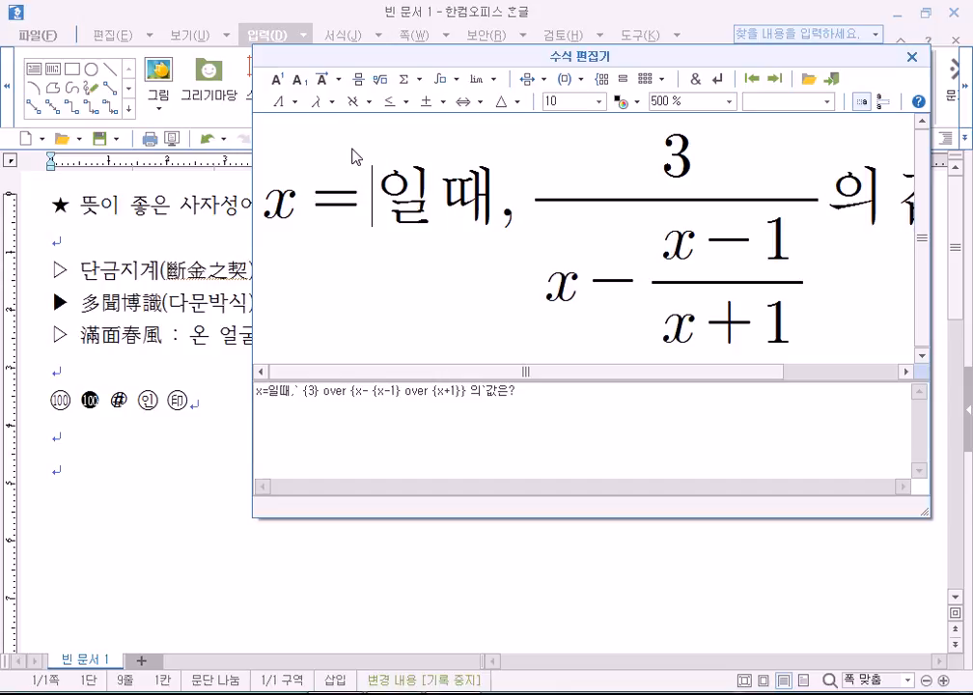
Enter y with a superscript 2 after 'x =', clearing stray letters from the exponent.
{"action": "type", "text": "ㅛ"}
{"action": "key", "text": "BackSpace"}
{"action": "type", "text": "y"}
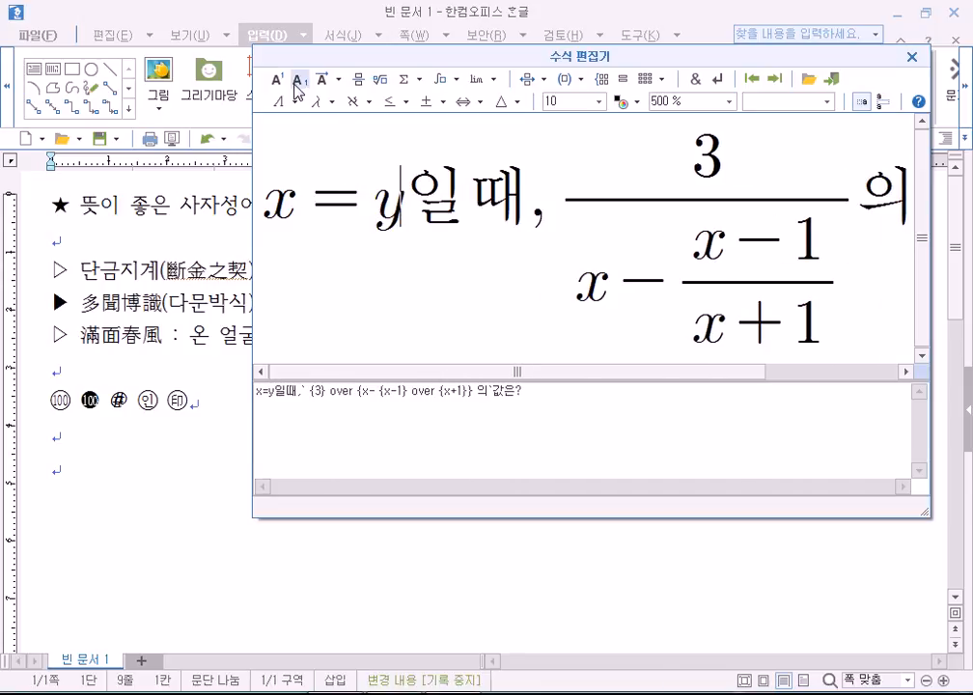
{"action": "left_click", "coordinate": [277, 80]}
{"action": "type", "text": "2"}
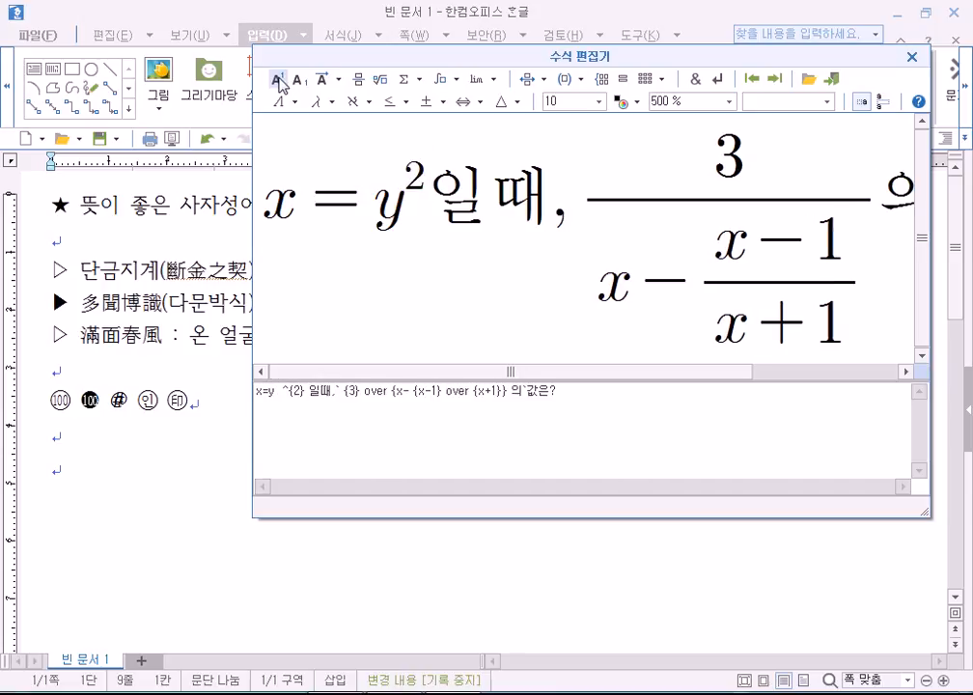
{"action": "type", "text": "dlfe"}
{"action": "key", "text": "BackSpace"}
{"action": "key", "text": "BackSpace"}
{"action": "key", "text": "BackSpace"}
{"action": "key", "text": "BackSpace"}
{"action": "key", "text": "Hangul"}
{"action": "type", "text": "일때"}
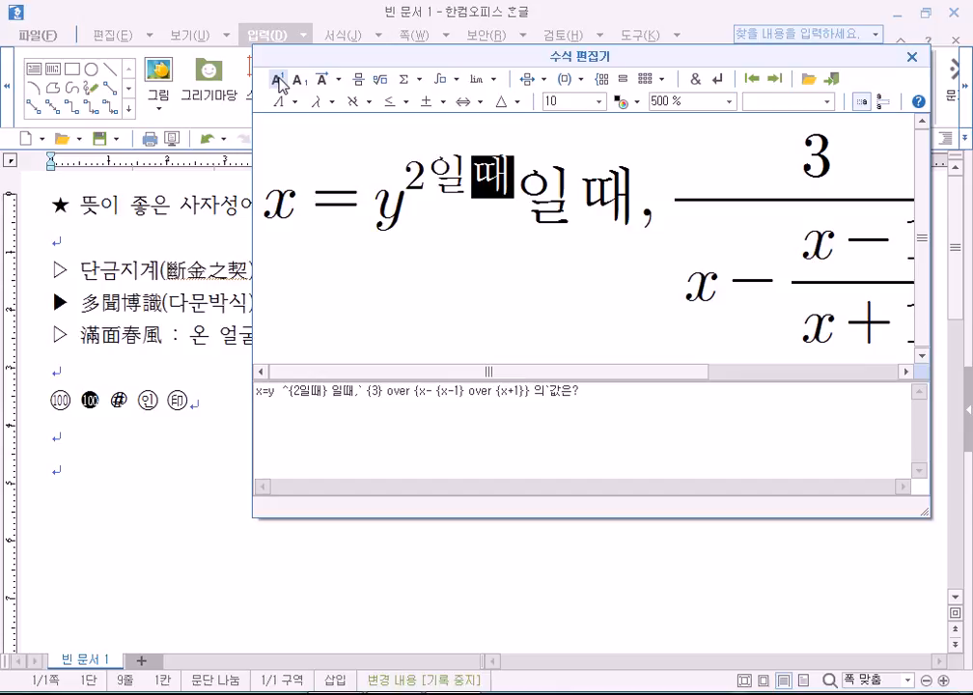
{"action": "left_click", "coordinate": [449, 195]}
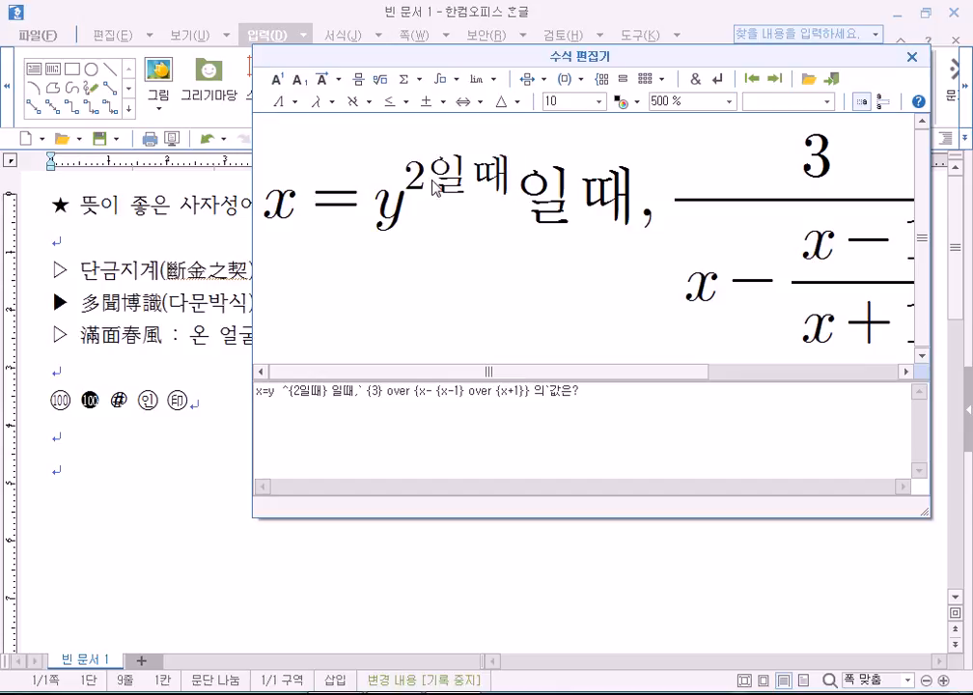
{"action": "key", "text": "Delete"}
{"action": "key", "text": "Delete"}
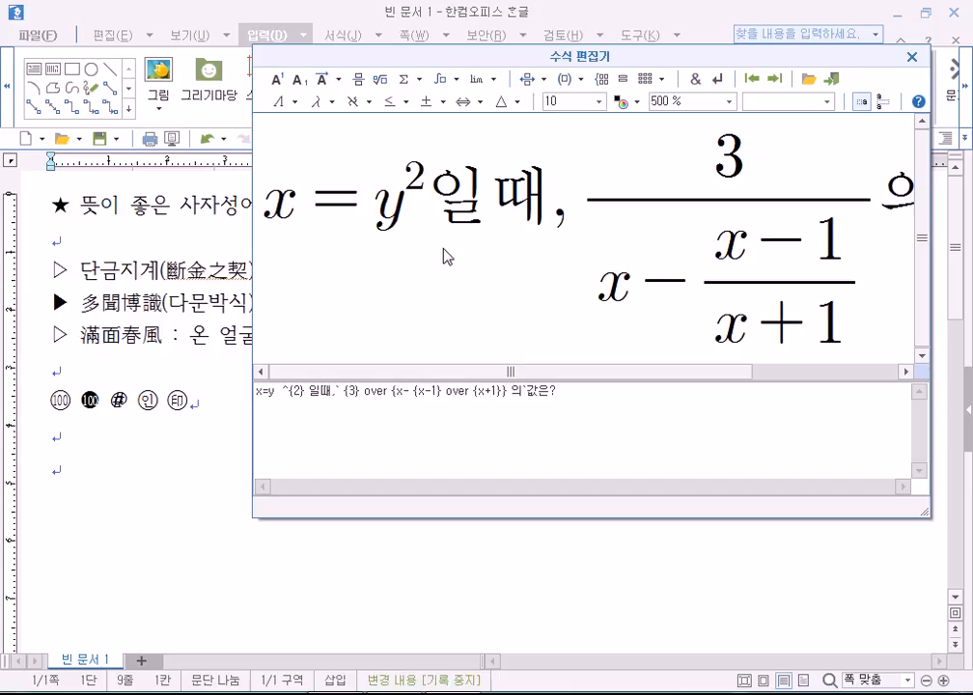
Replace y² with √2 and place the finished equation into the document.
{"action": "key", "text": "Left"}
{"action": "key", "text": "Right"}
{"action": "key", "text": "Right"}
{"action": "key", "text": "Left"}
{"action": "key", "text": "Left"}
{"action": "key", "text": "BackSpace"}
{"action": "key", "text": "BackSpace"}
{"action": "key", "text": "BackSpace"}
{"action": "key", "text": "BackSpace"}
{"action": "key", "text": "BackSpace"}
{"action": "key", "text": "BackSpace"}
{"action": "key", "text": "BackSpace"}
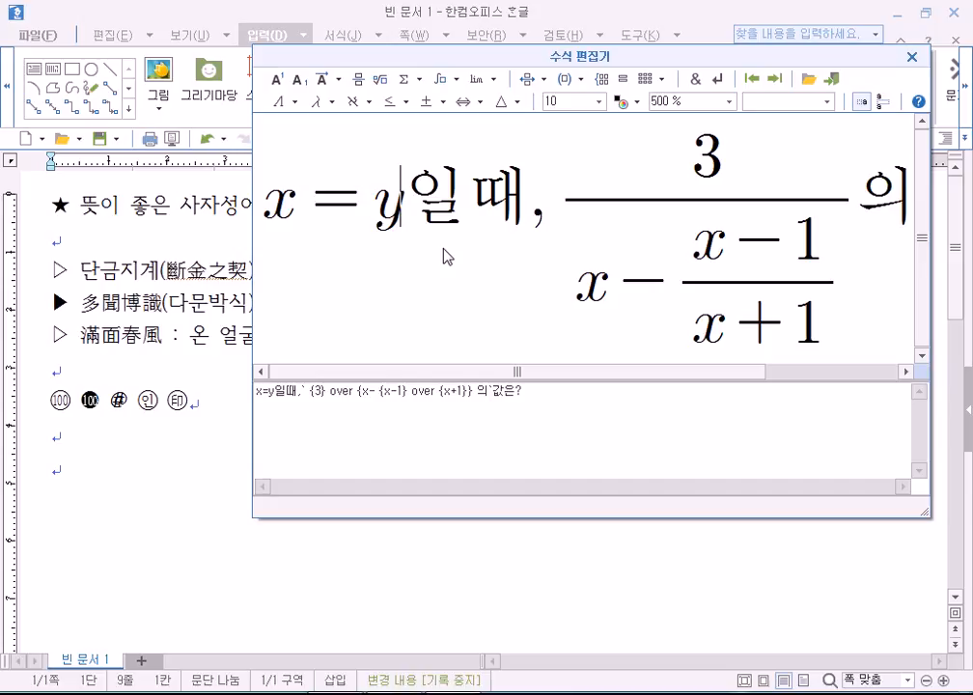
{"action": "key", "text": "BackSpace"}
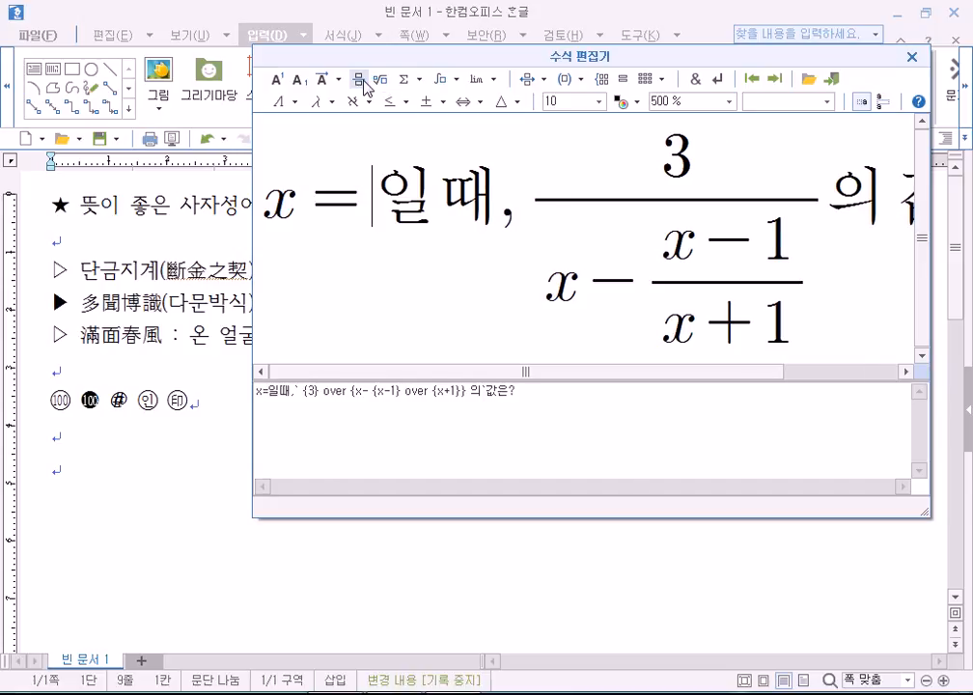
{"action": "left_click", "coordinate": [381, 82]}
{"action": "type", "text": "2"}
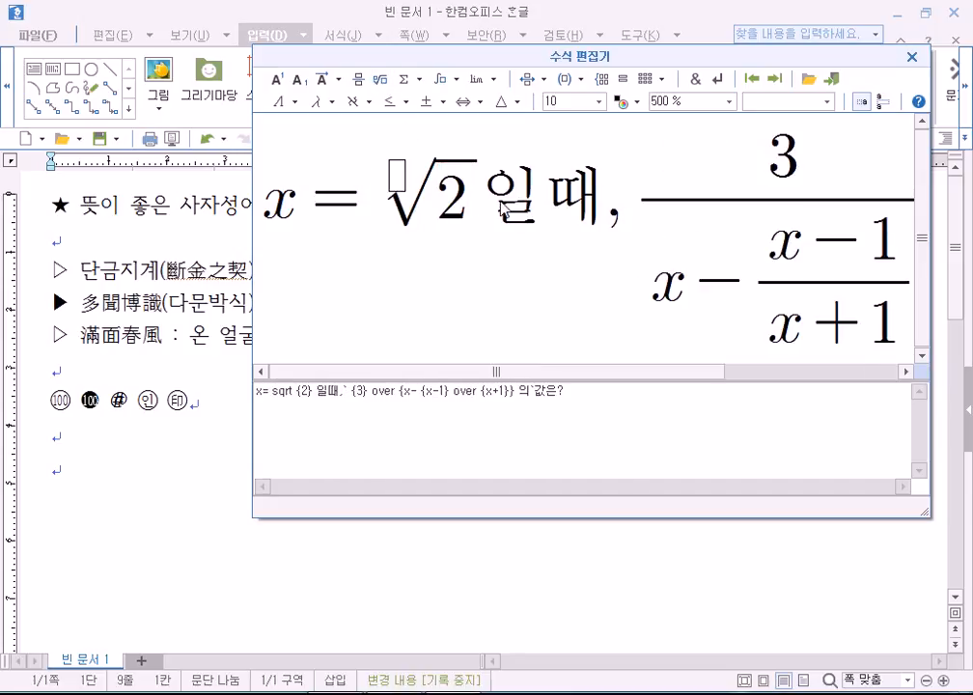
{"action": "key", "text": "shift+Escape"}
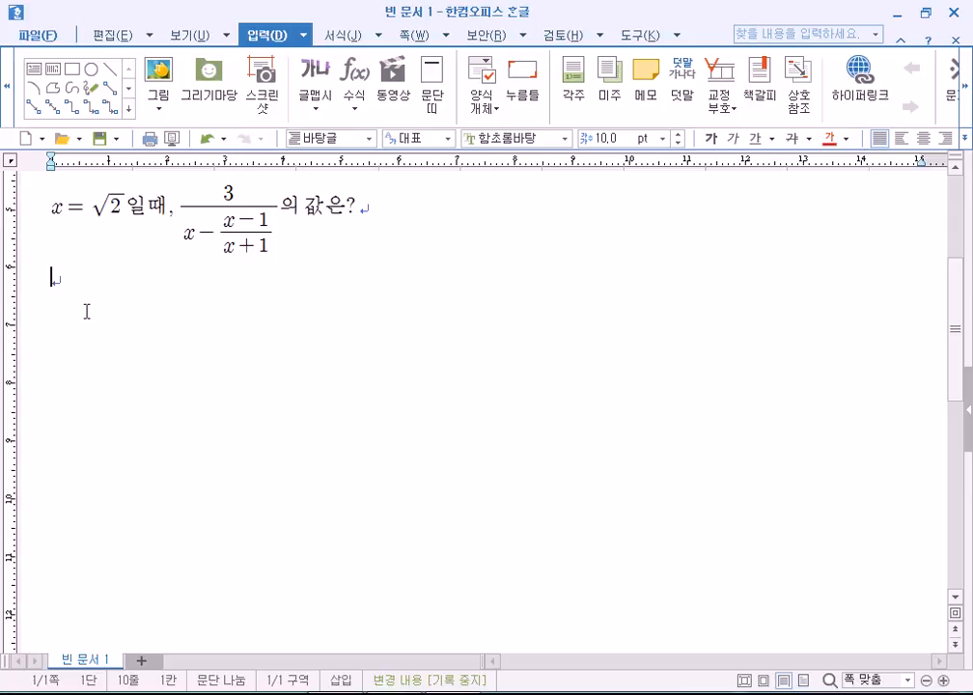
Open the View tab and check the √2 equation sits below the five enclosed marks.
{"action": "left_click", "coordinate": [113, 211]}
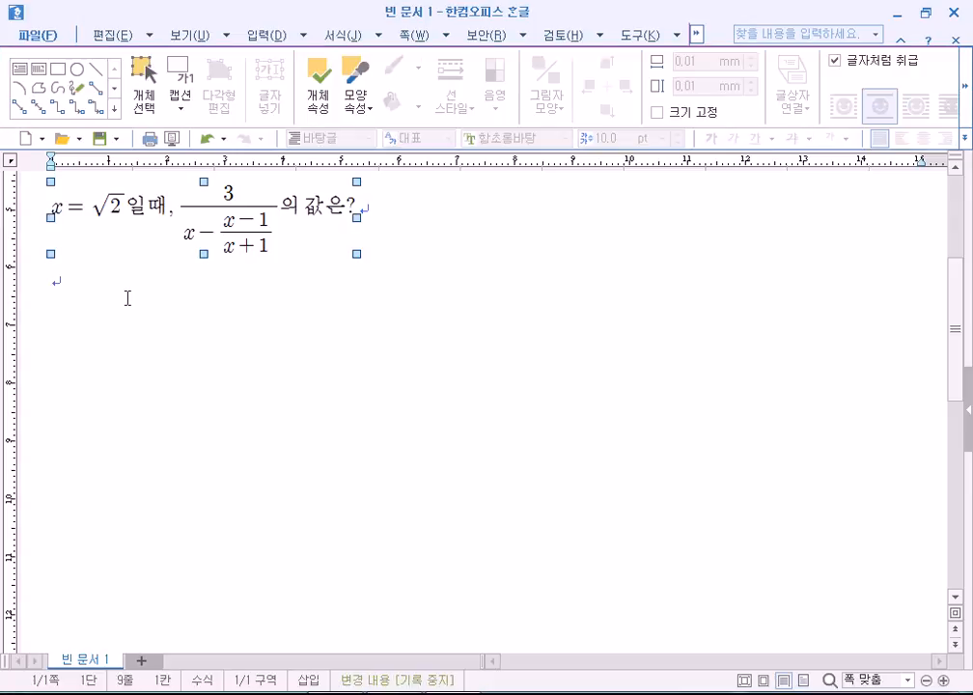
{"action": "left_click", "coordinate": [125, 297]}
{"action": "left_click", "coordinate": [192, 41]}
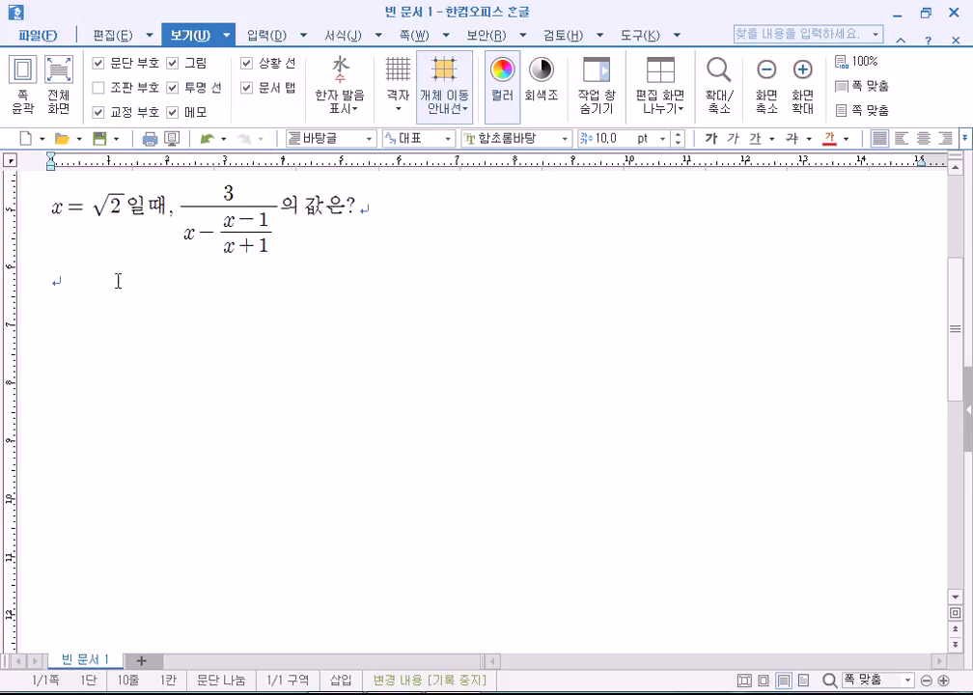
{"action": "left_click", "coordinate": [122, 237]}
{"action": "scroll", "coordinate": [121, 237], "scroll_direction": "up", "scroll_amount": 3}
{"action": "left_click", "coordinate": [540, 337]}
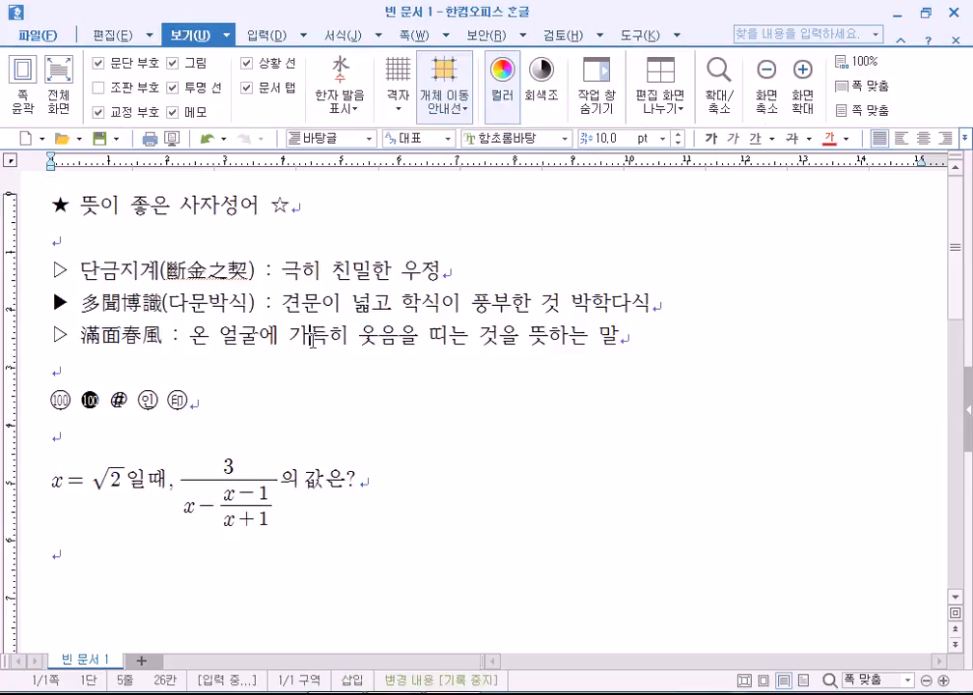
{"action": "scroll", "coordinate": [313, 338], "scroll_direction": "down", "scroll_amount": 2}
{"action": "left_click", "coordinate": [133, 403]}
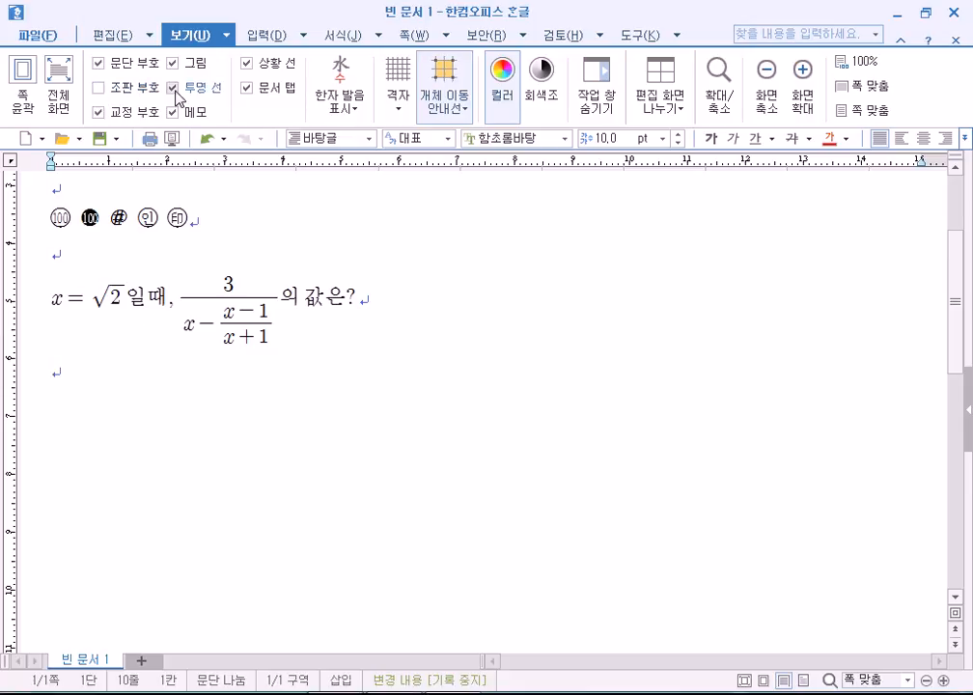
{"action": "left_click", "coordinate": [328, 318]}
{"action": "left_click", "coordinate": [369, 358]}
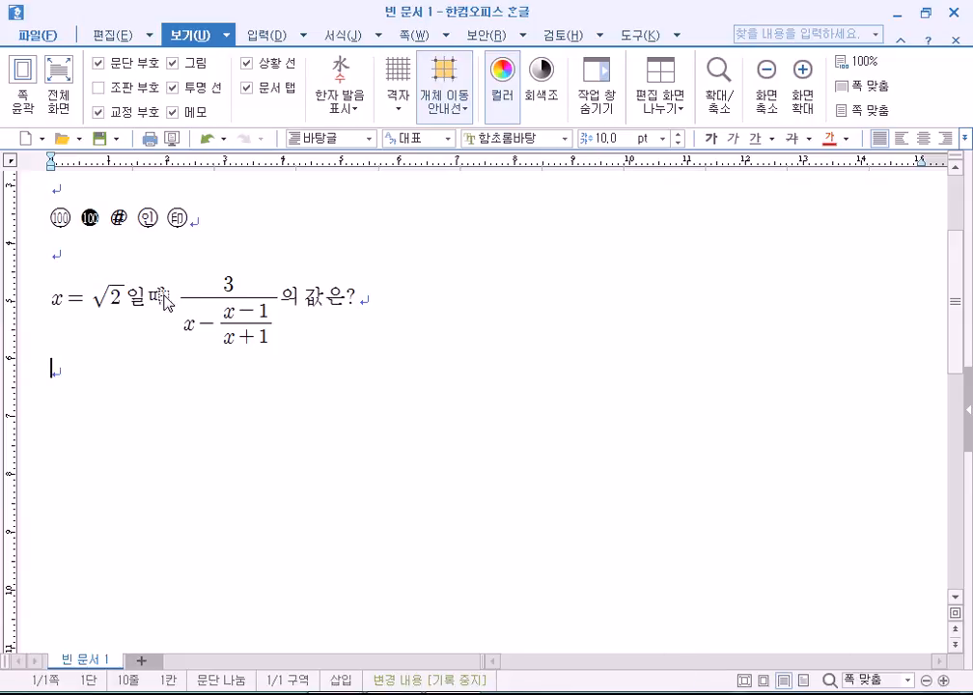
{"action": "left_click", "coordinate": [262, 294]}
{"action": "double_click", "coordinate": [263, 294]}
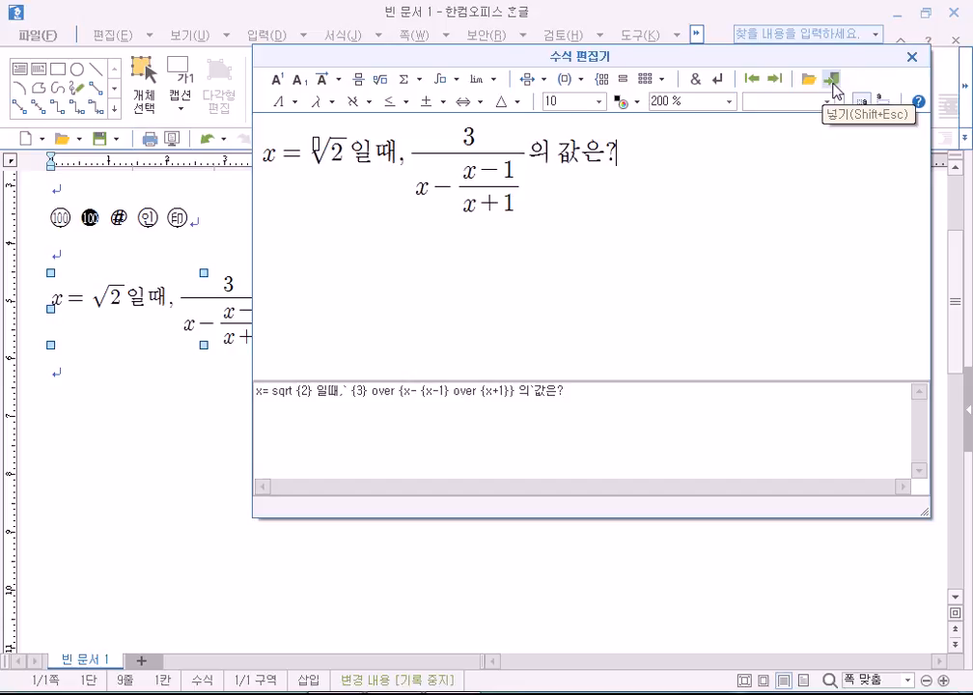
{"action": "left_click_drag", "start_coordinate": [663, 56], "coordinate": [625, 64]}
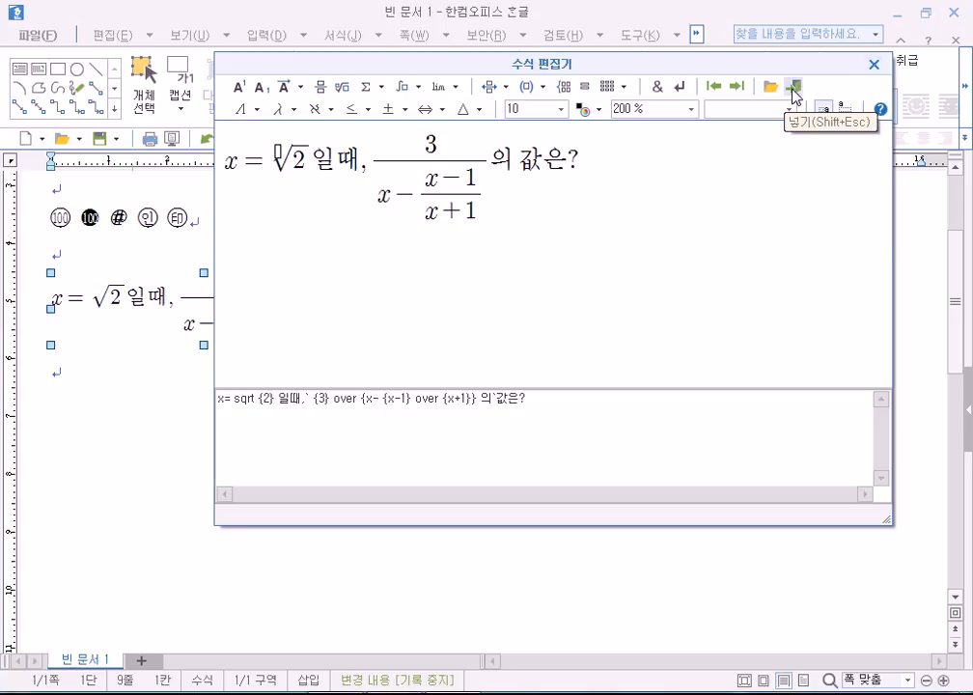
{"action": "left_click_drag", "start_coordinate": [582, 76], "coordinate": [604, 82]}
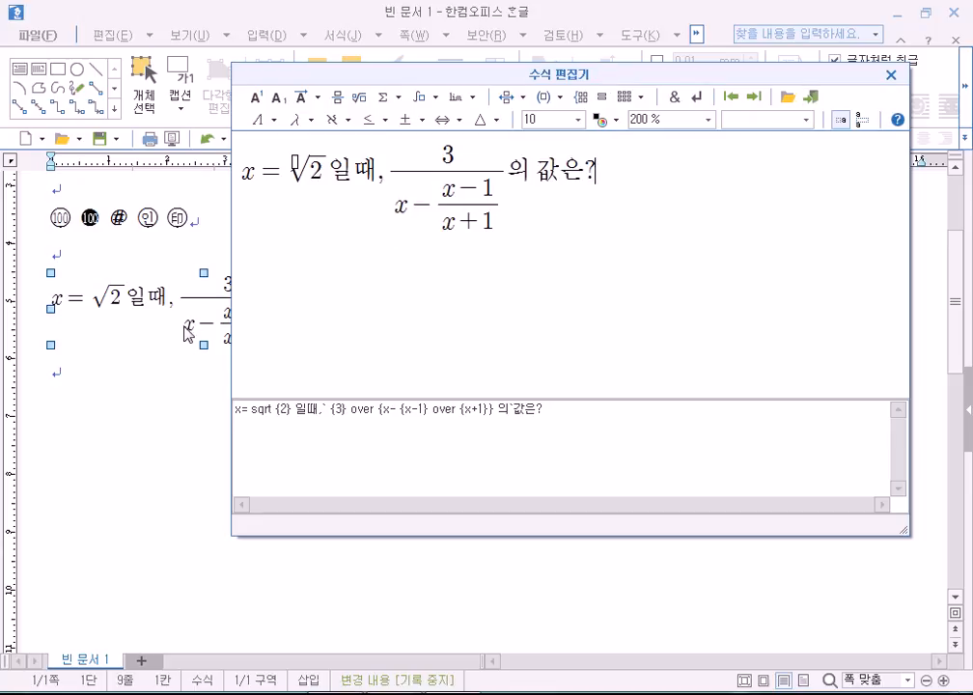
{"action": "left_click", "coordinate": [812, 97]}
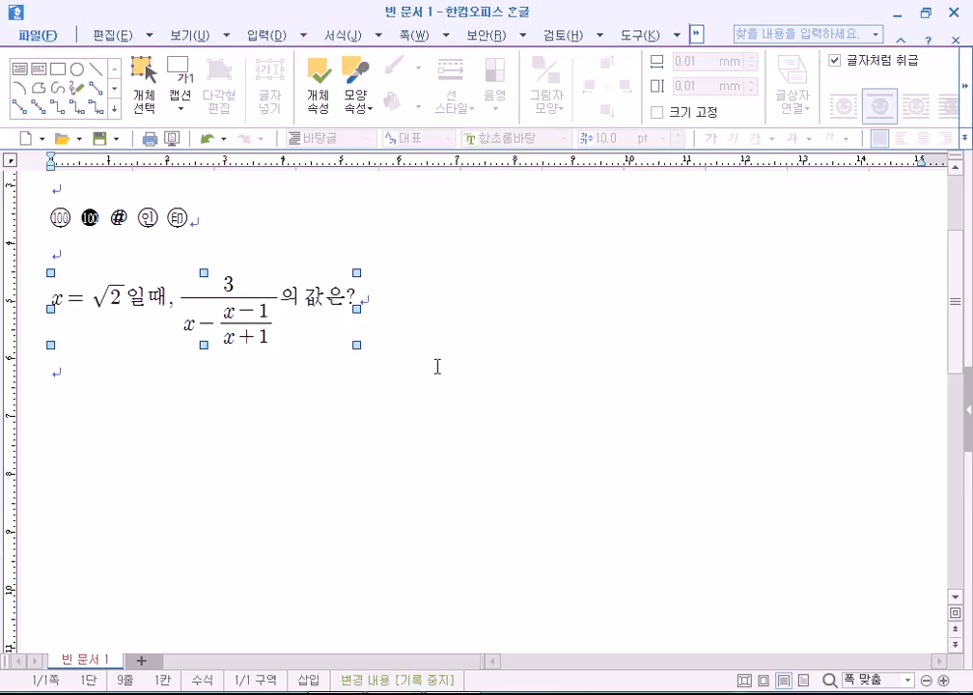
{"action": "left_click", "coordinate": [467, 377]}
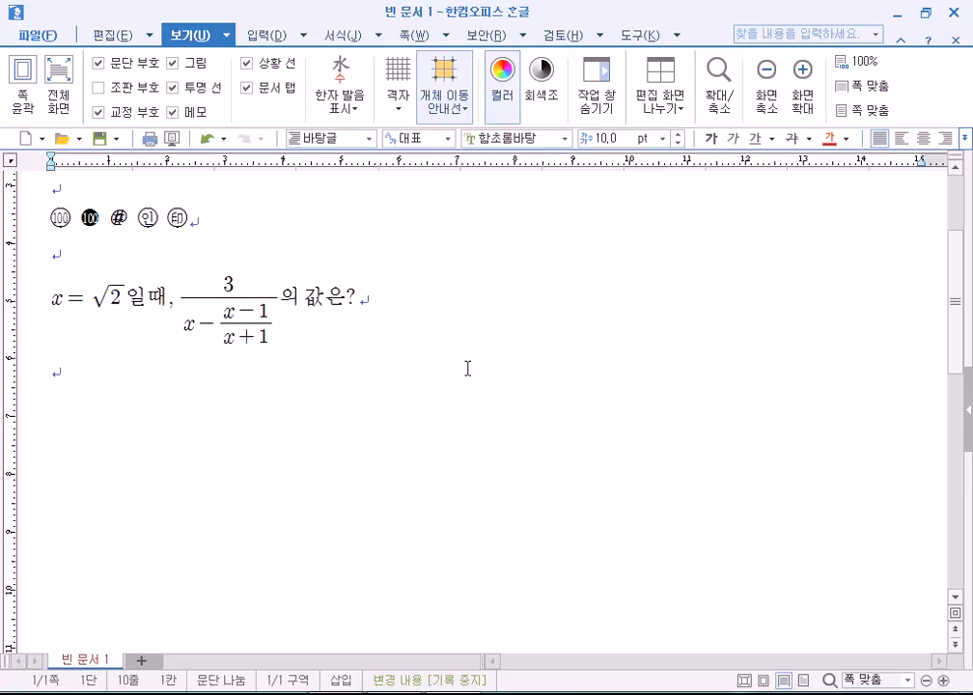
{"action": "left_click", "coordinate": [311, 302]}
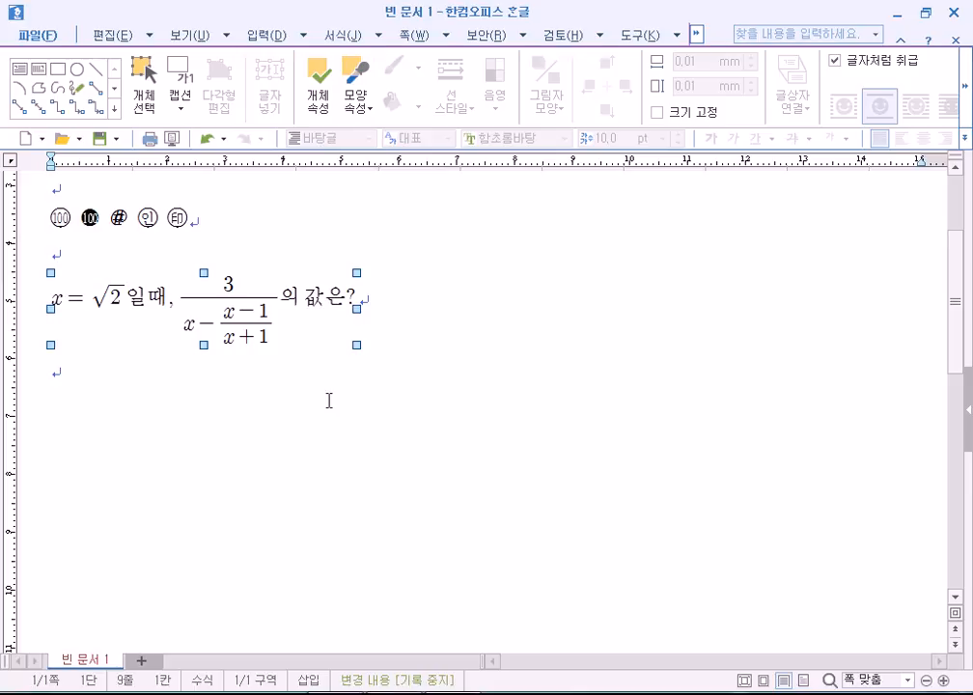
{"action": "left_click", "coordinate": [350, 388]}
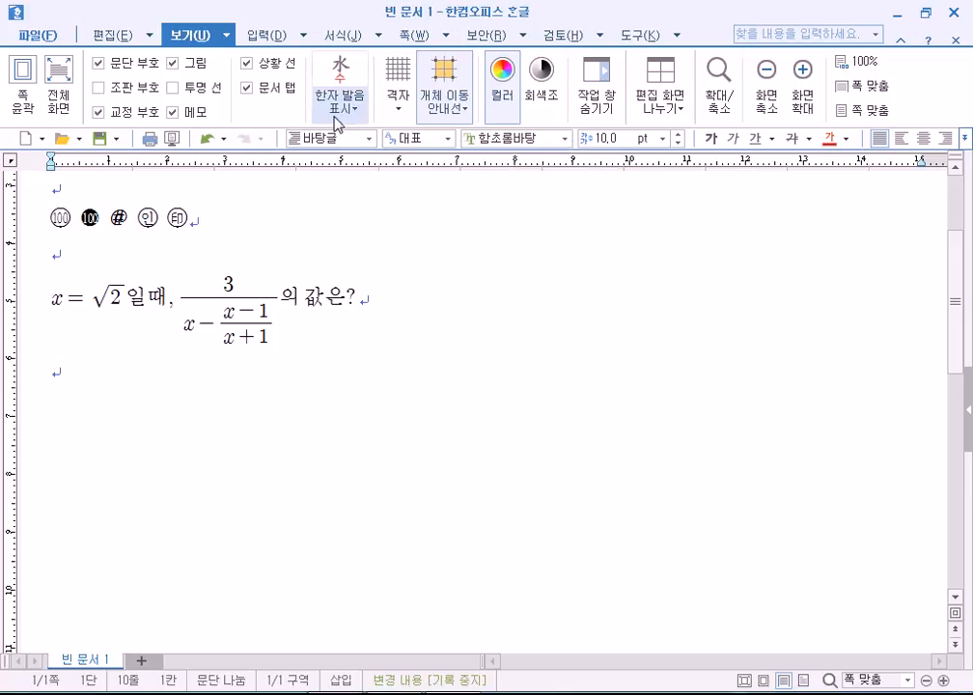
Start a new equation (Ctrl+N,M) with the sum from k=1 to n of k³.
{"action": "key", "text": "ctrl+n"}
{"action": "key", "text": "m"}
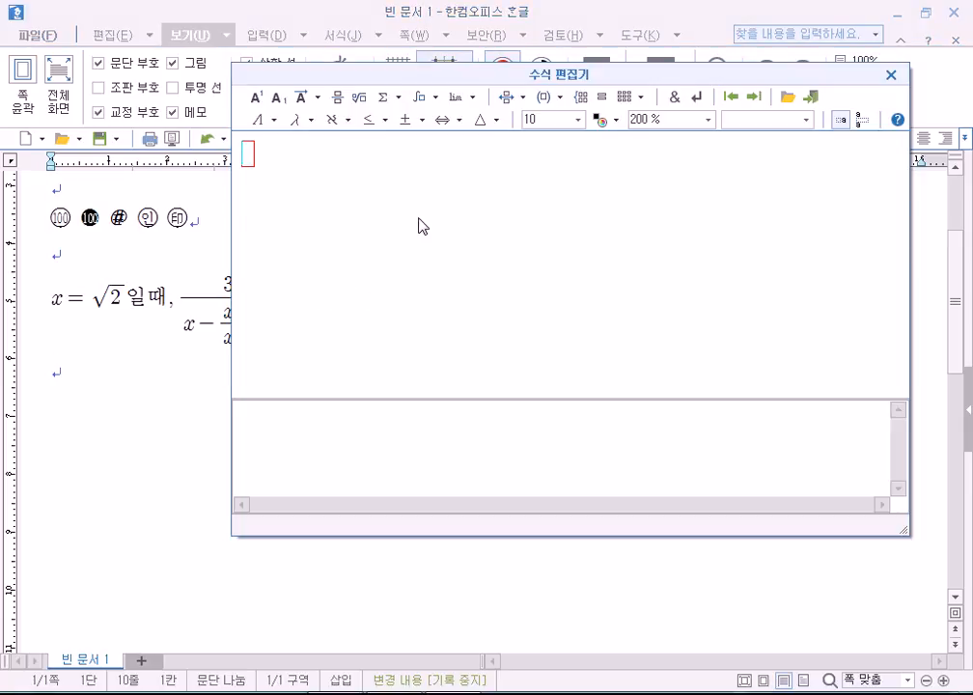
{"action": "left_click", "coordinate": [390, 97]}
{"action": "left_click", "coordinate": [388, 123]}
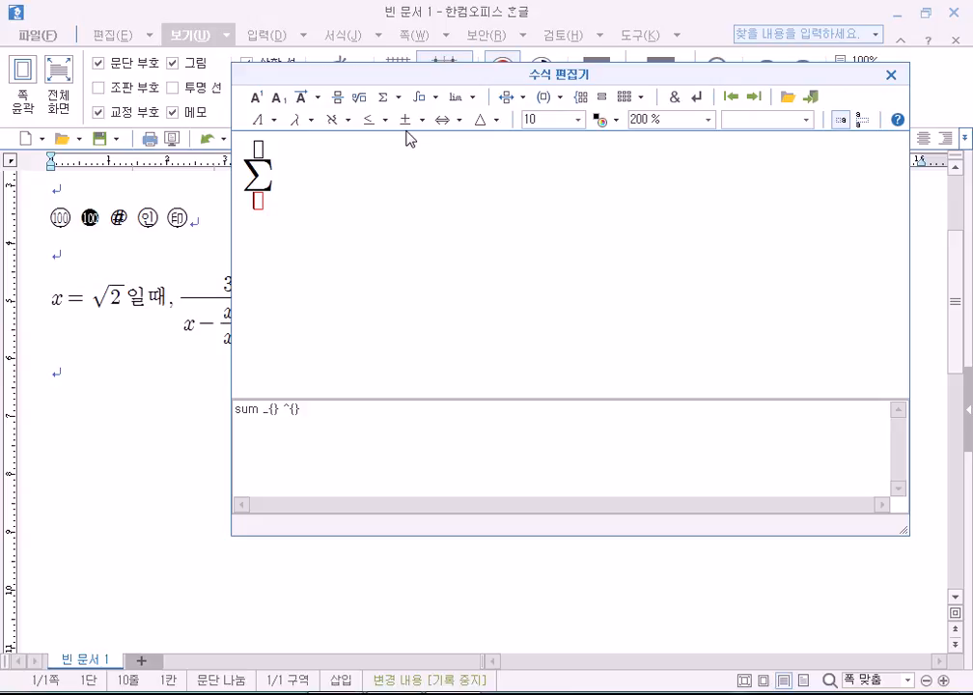
{"action": "type", "text": "k=1"}
{"action": "key", "text": "Tab"}
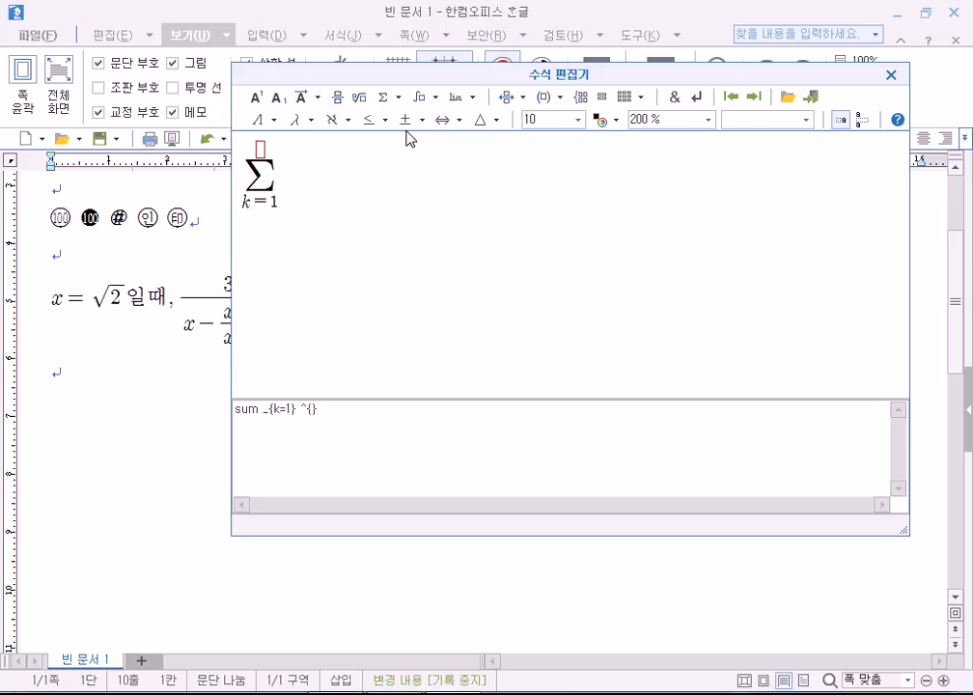
{"action": "type", "text": "n"}
{"action": "key", "text": "Tab"}
{"action": "type", "text": "k"}
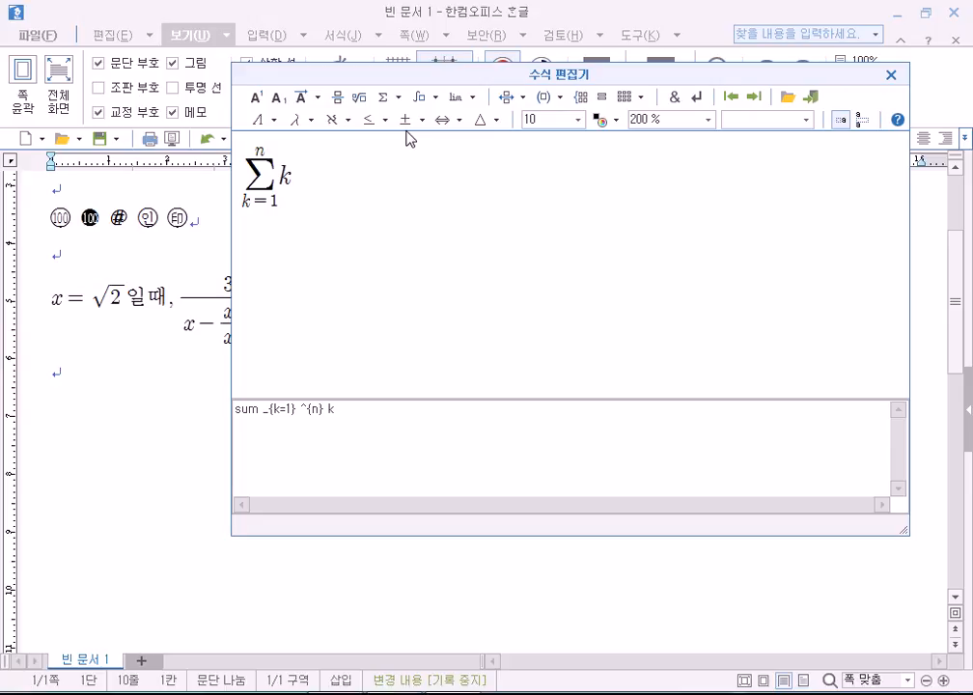
{"action": "left_click", "coordinate": [254, 99]}
{"action": "type", "text": "3"}
{"action": "key", "text": "Tab"}
Complete it as '= ((1/2)n(n+1))' and insert the equation into the document.
{"action": "type", "text": "=("}
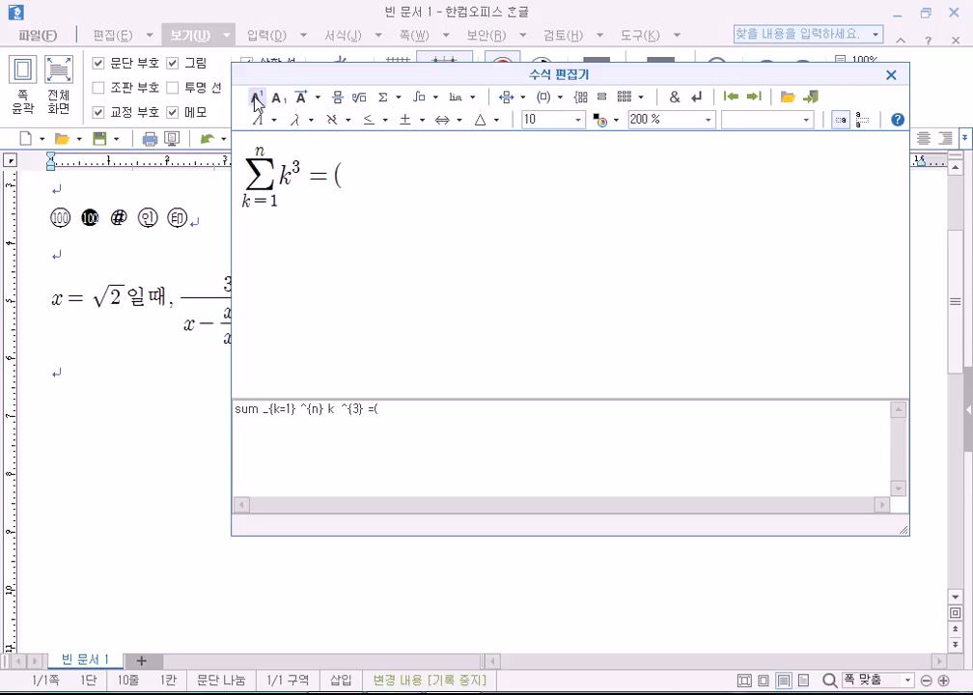
{"action": "left_click", "coordinate": [343, 100]}
{"action": "type", "text": "1} over {}"}
{"action": "key", "text": "Tab"}
{"action": "type", "text": "2"}
{"action": "key", "text": "Tab"}
{"action": "type", "text": "n(n+1))"}
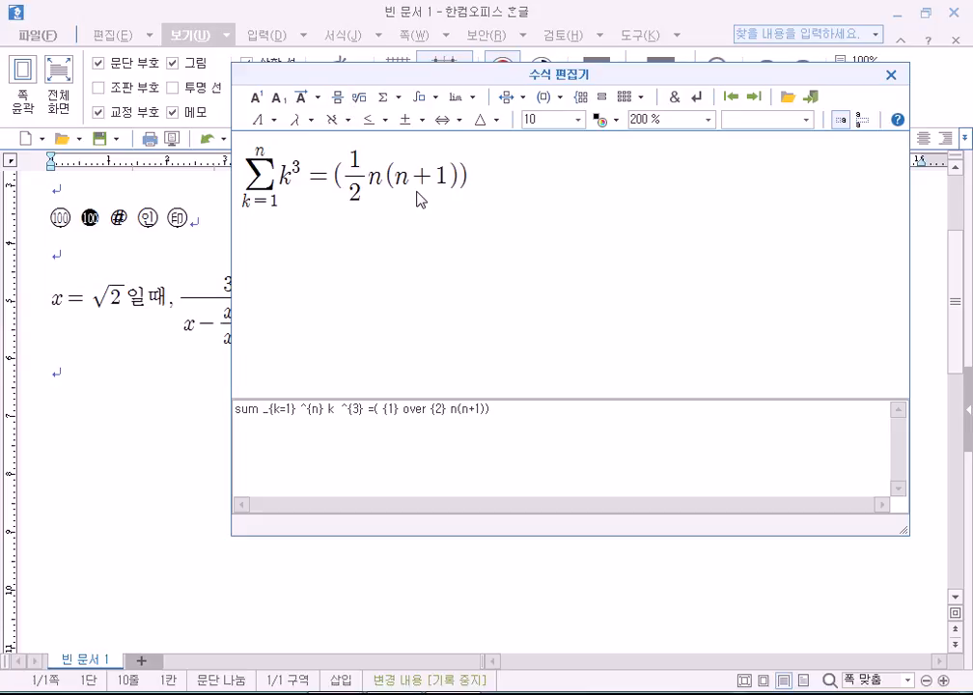
{"action": "left_click", "coordinate": [811, 97]}
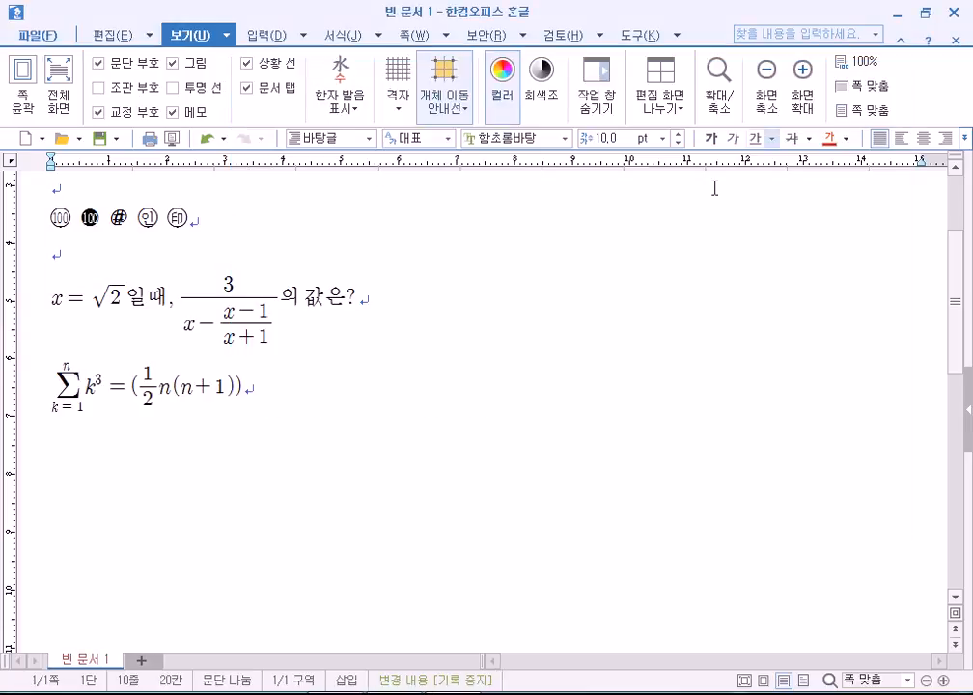
Insert an empty line below the sum equation and open a blank equation there with Ctrl+N,M.
{"action": "left_click", "coordinate": [116, 396]}
{"action": "left_click", "coordinate": [304, 422]}
{"action": "key", "text": "Return"}
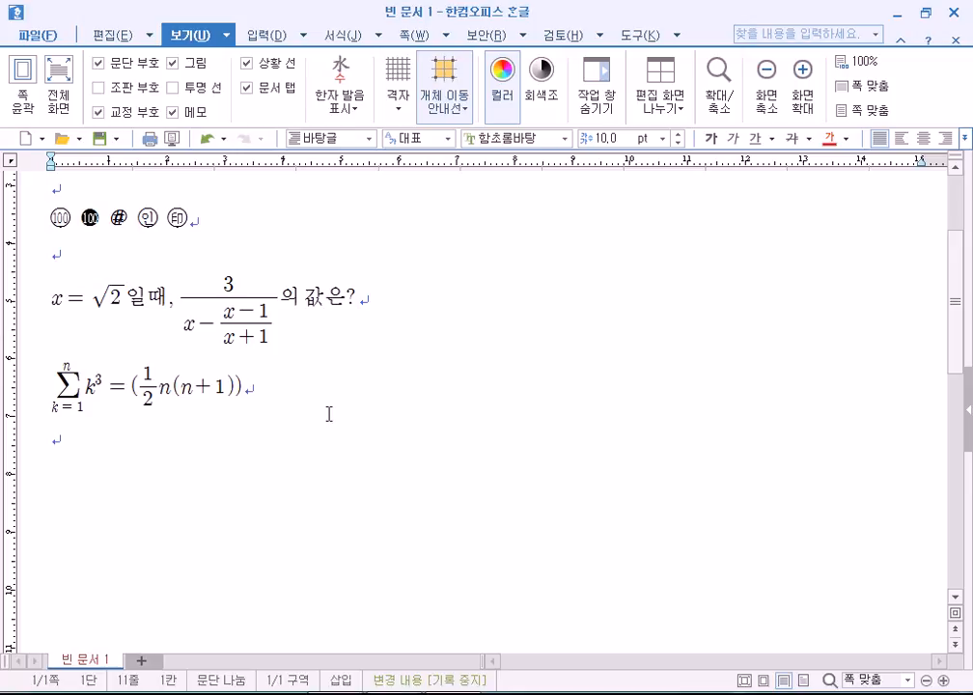
{"action": "left_click", "coordinate": [182, 395]}
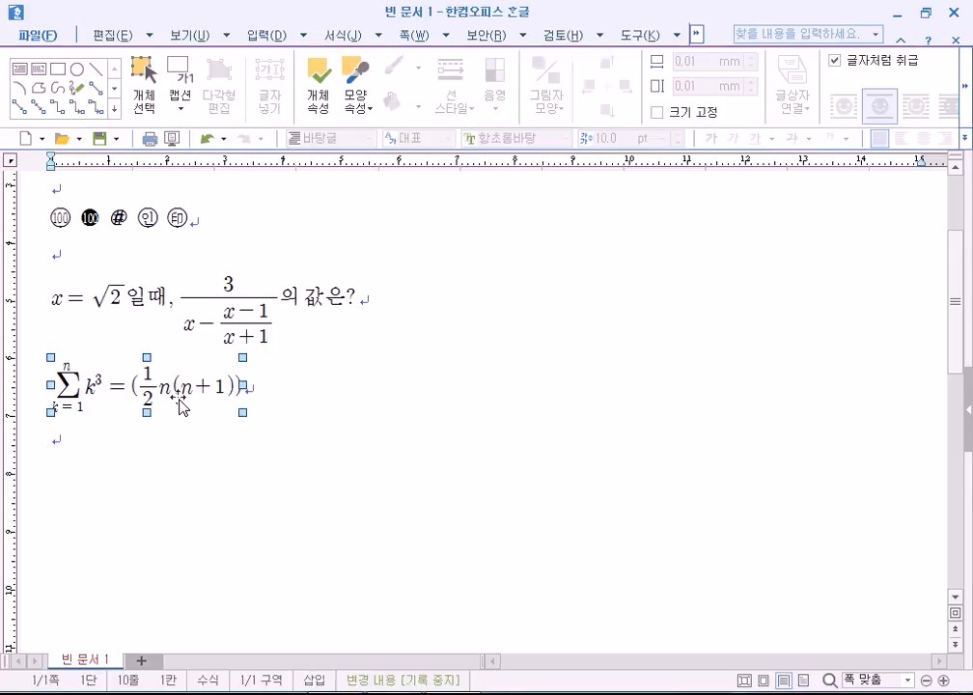
{"action": "left_click", "coordinate": [166, 438]}
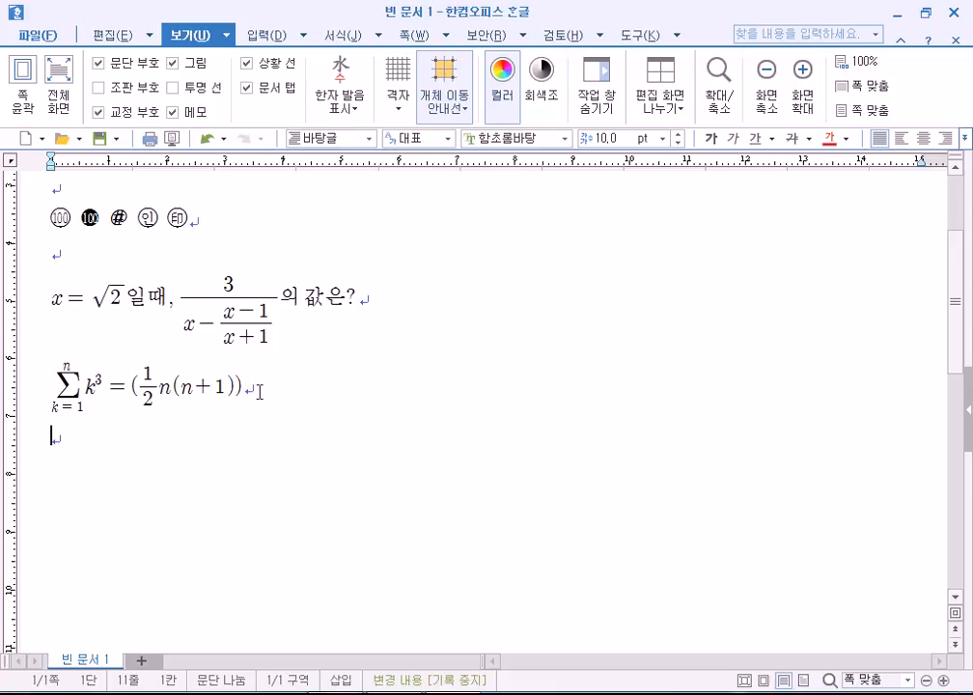
{"action": "key", "text": "ctrl+n"}
{"action": "key", "text": "m"}
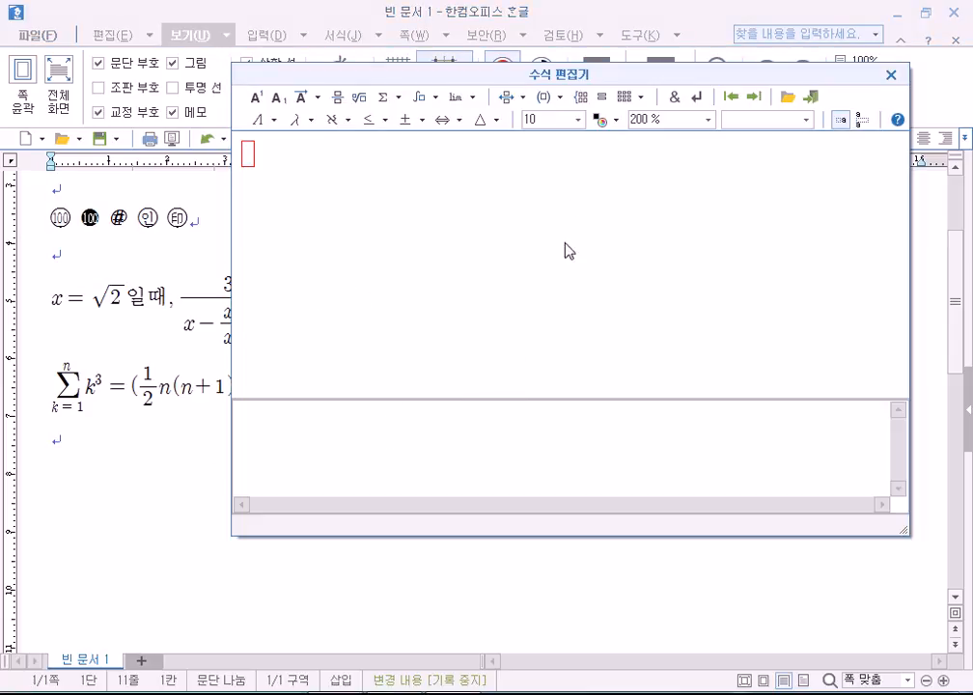
Remove a trial cases template and build abc inside round parentheses, LEFT ( abc RIGHT ).
{"action": "left_click", "coordinate": [580, 97]}
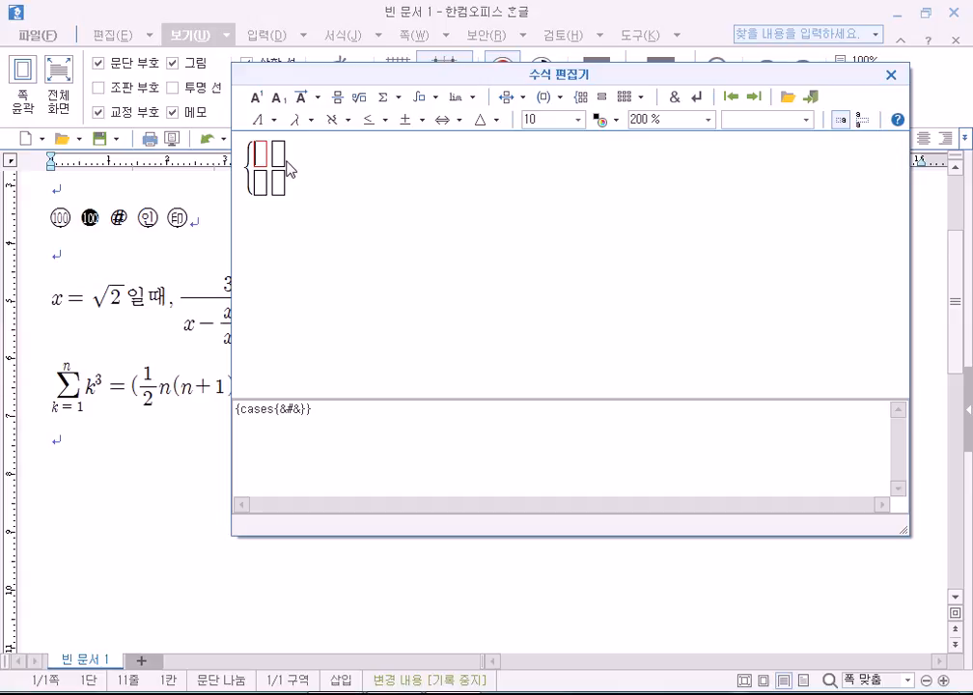
{"action": "left_click", "coordinate": [556, 98]}
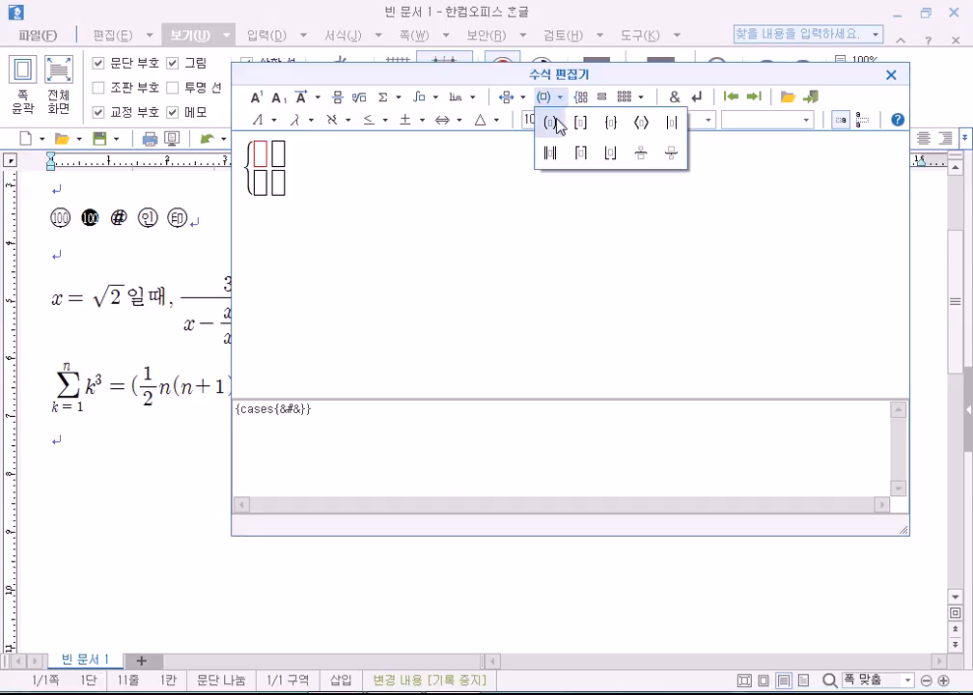
{"action": "left_click", "coordinate": [293, 204]}
{"action": "left_click", "coordinate": [246, 180]}
{"action": "key", "text": "Delete"}
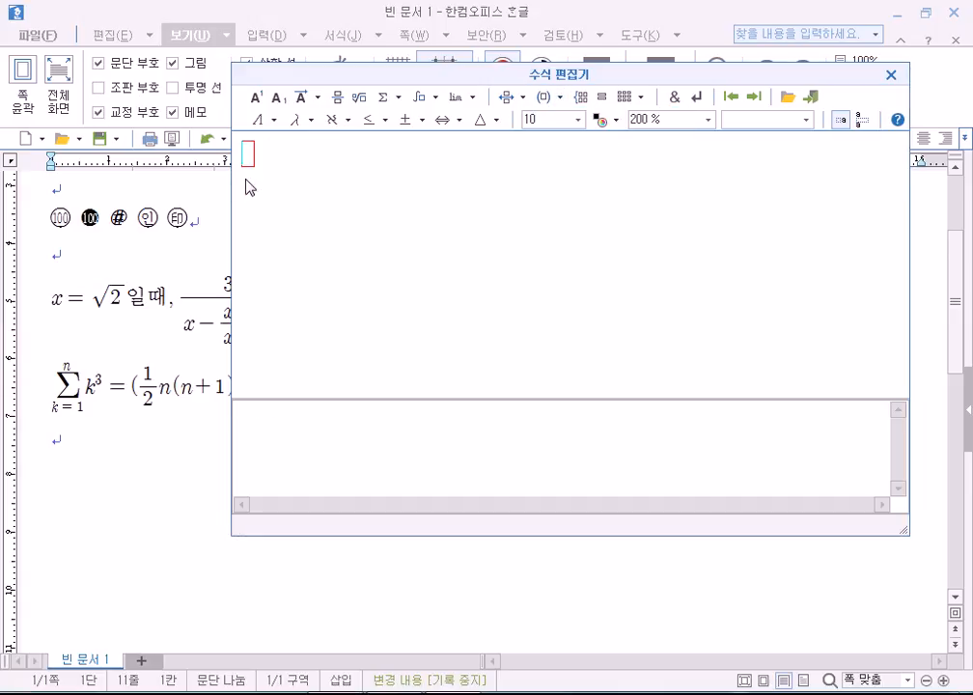
{"action": "left_click", "coordinate": [561, 99]}
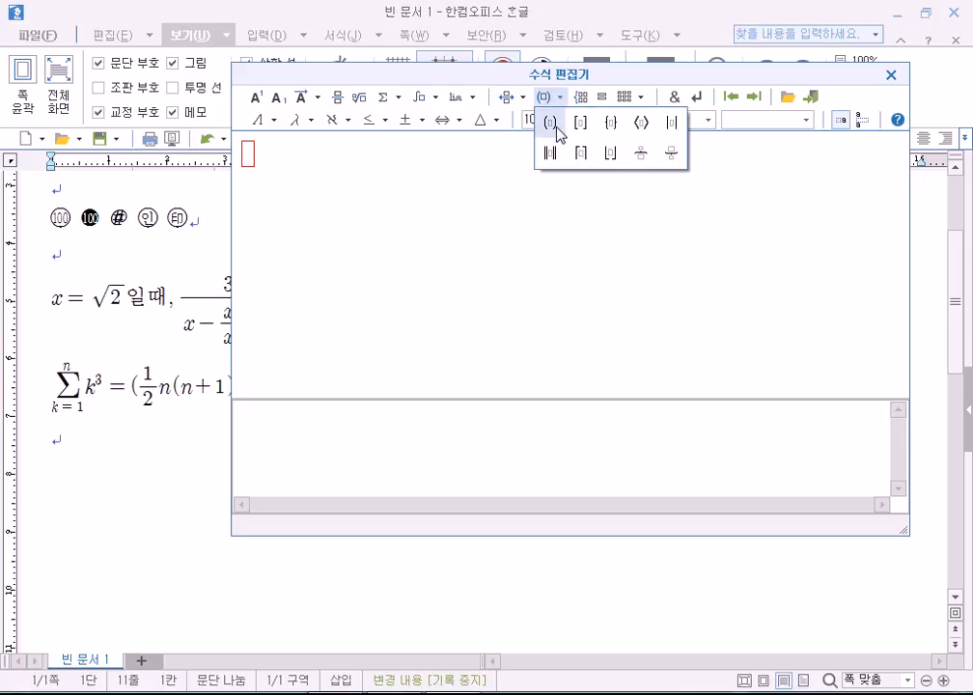
{"action": "left_click", "coordinate": [553, 124]}
{"action": "type", "text": "abc RIGHT )"}
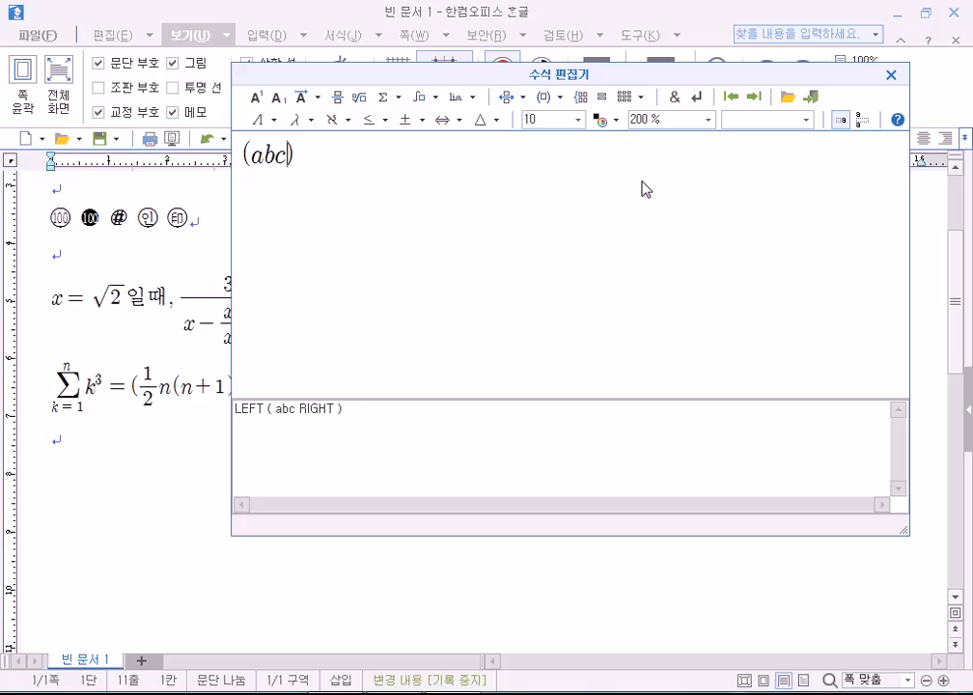
{"action": "left_click", "coordinate": [560, 98]}
Insert a 3x3 round-bracket matrix, cut it to one column and fill in p, q, r.
{"action": "left_click", "coordinate": [645, 109]}
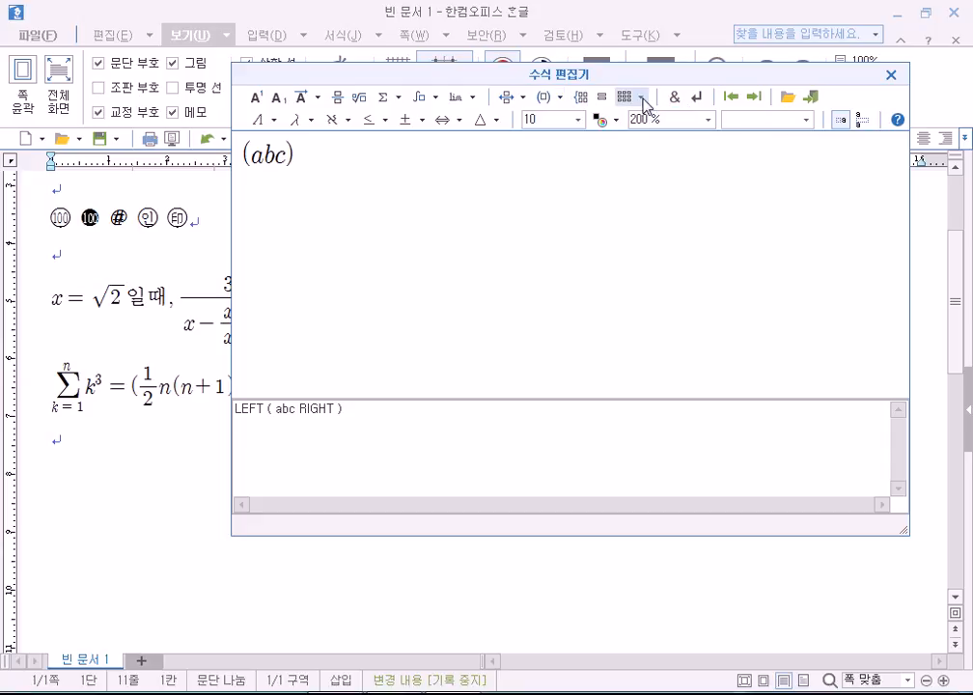
{"action": "left_click", "coordinate": [641, 100]}
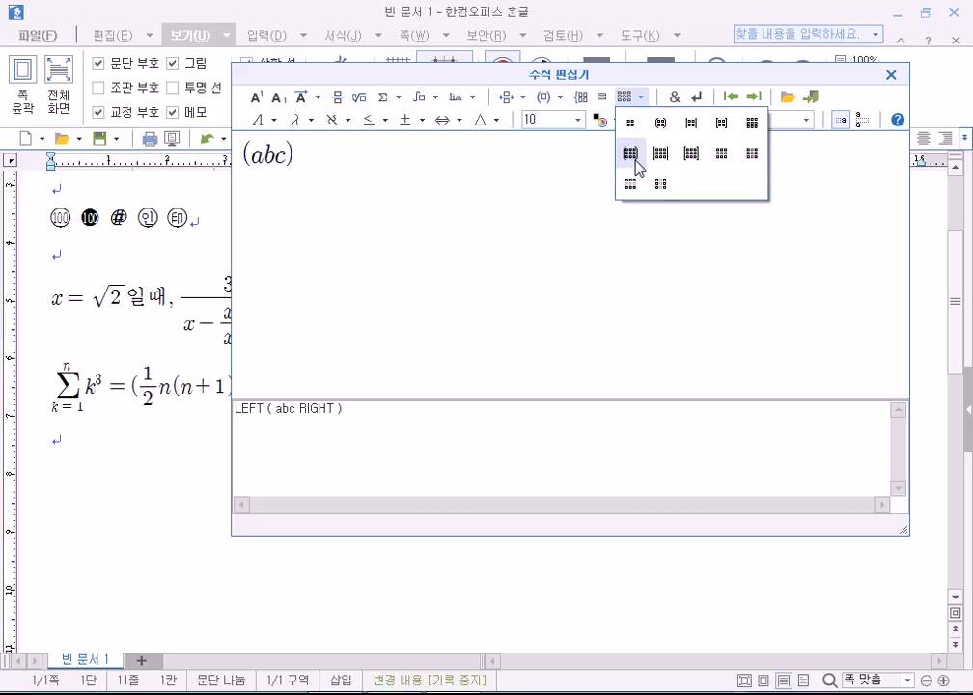
{"action": "left_click", "coordinate": [630, 152]}
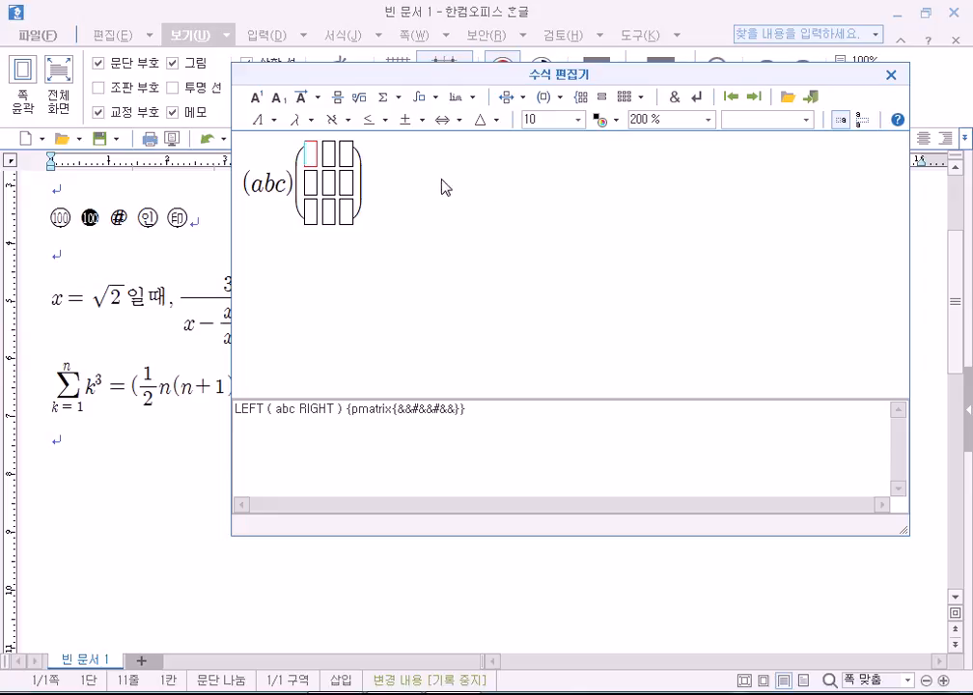
{"action": "left_click", "coordinate": [642, 98]}
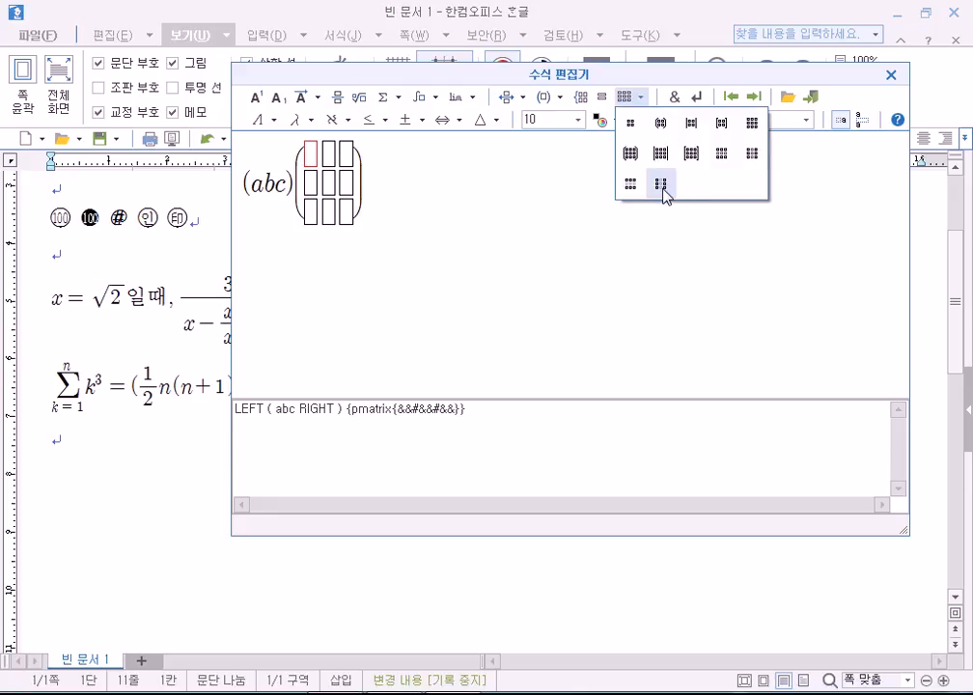
{"action": "left_click", "coordinate": [661, 185]}
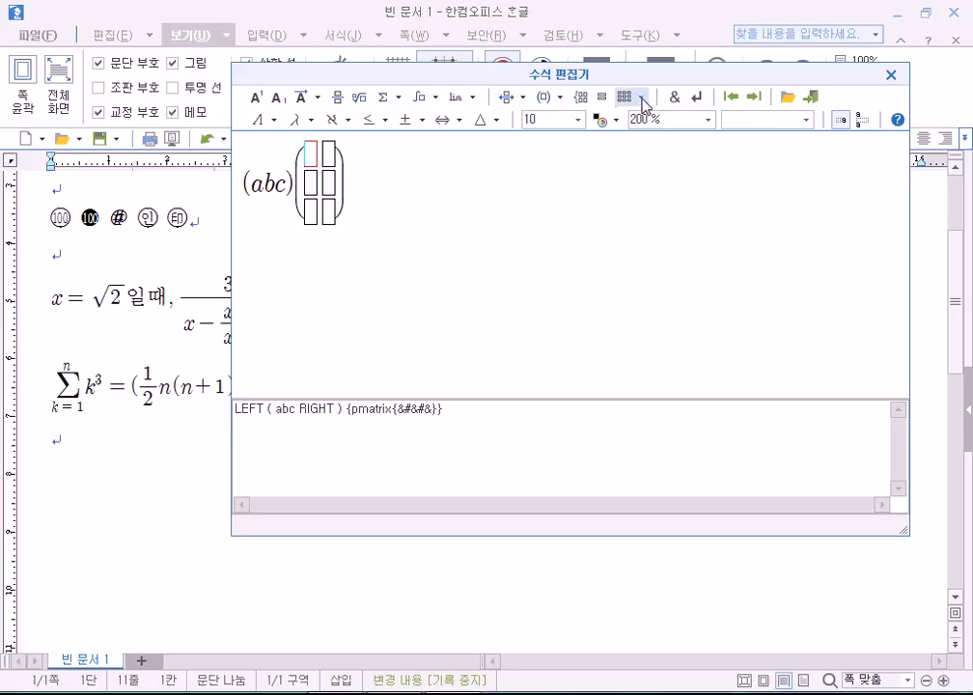
{"action": "left_click", "coordinate": [642, 99]}
{"action": "left_click", "coordinate": [662, 183]}
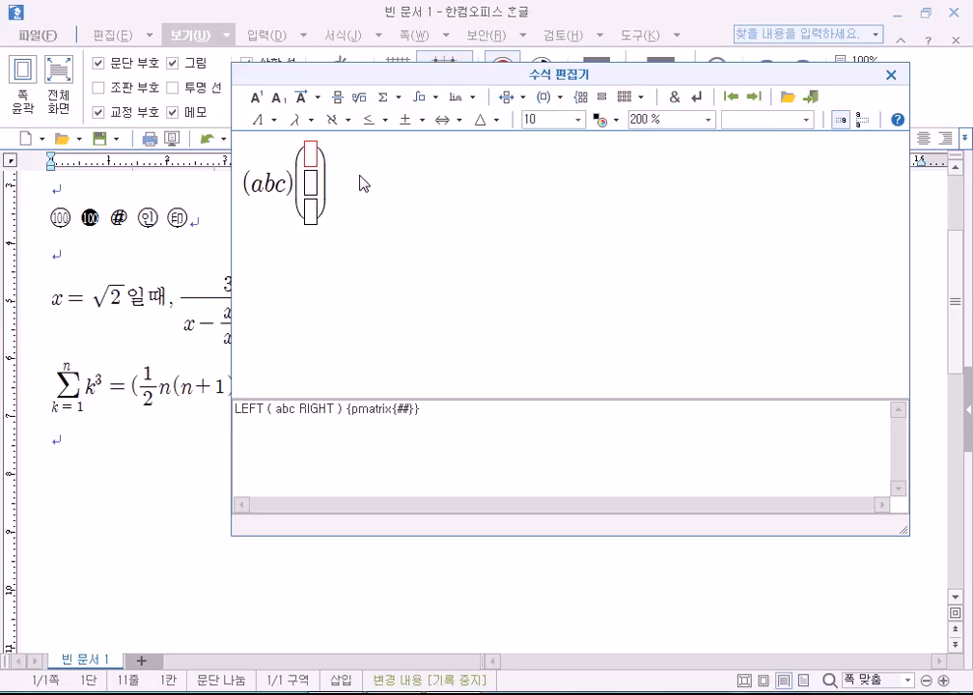
{"action": "type", "text": "p"}
{"action": "key", "text": "Tab"}
{"action": "type", "text": "q"}
{"action": "key", "text": "Tab"}
{"action": "type", "text": "r"}
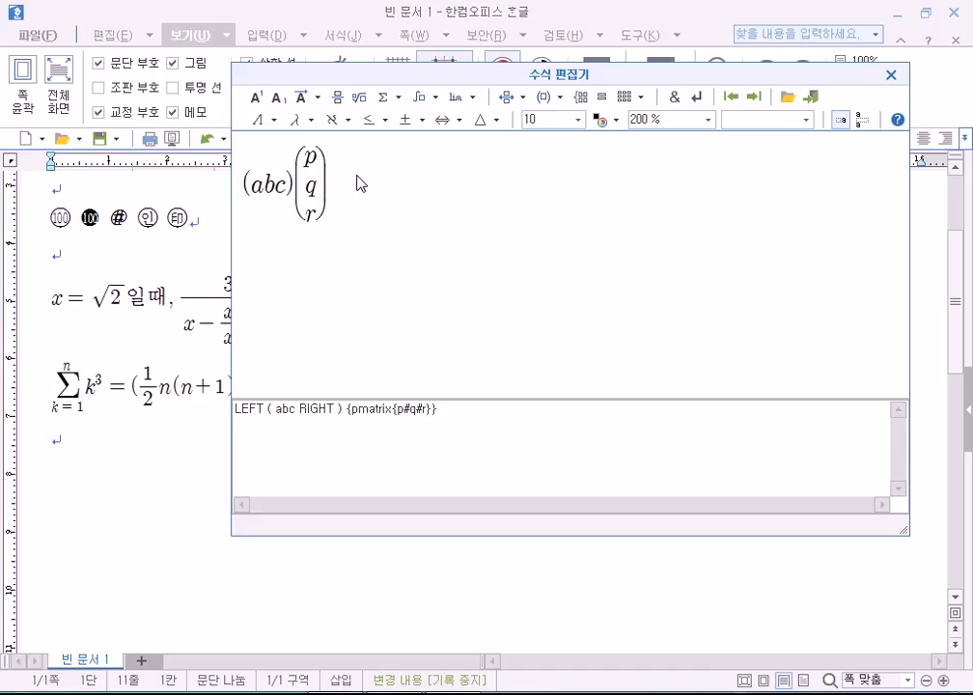
Add a second 2x2 round-bracket matrix and grow it to four rows and four columns.
{"action": "left_click", "coordinate": [649, 99]}
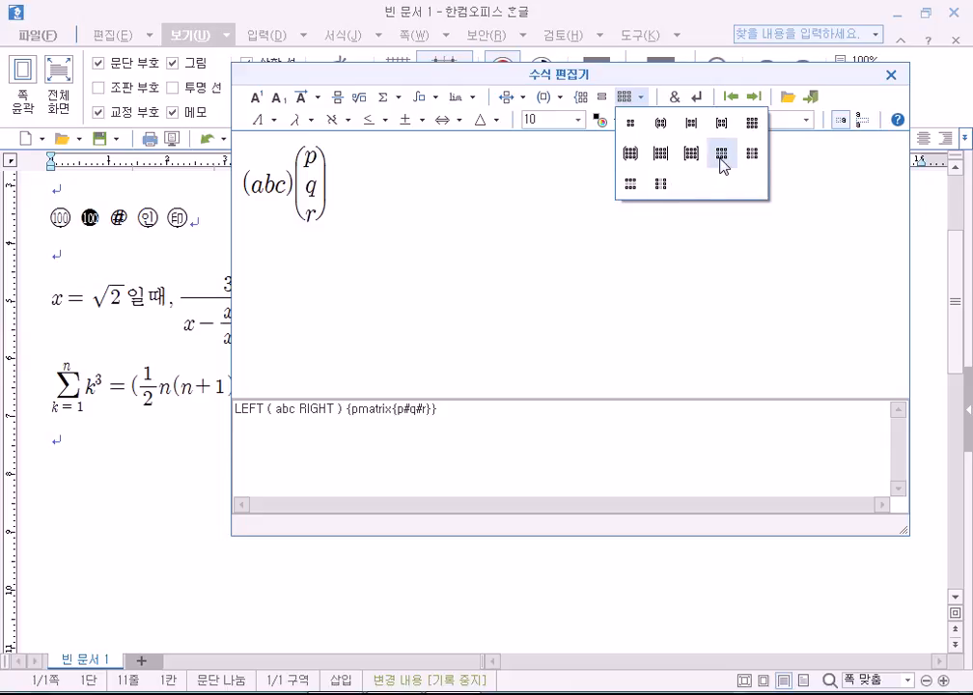
{"action": "key", "text": "Escape"}
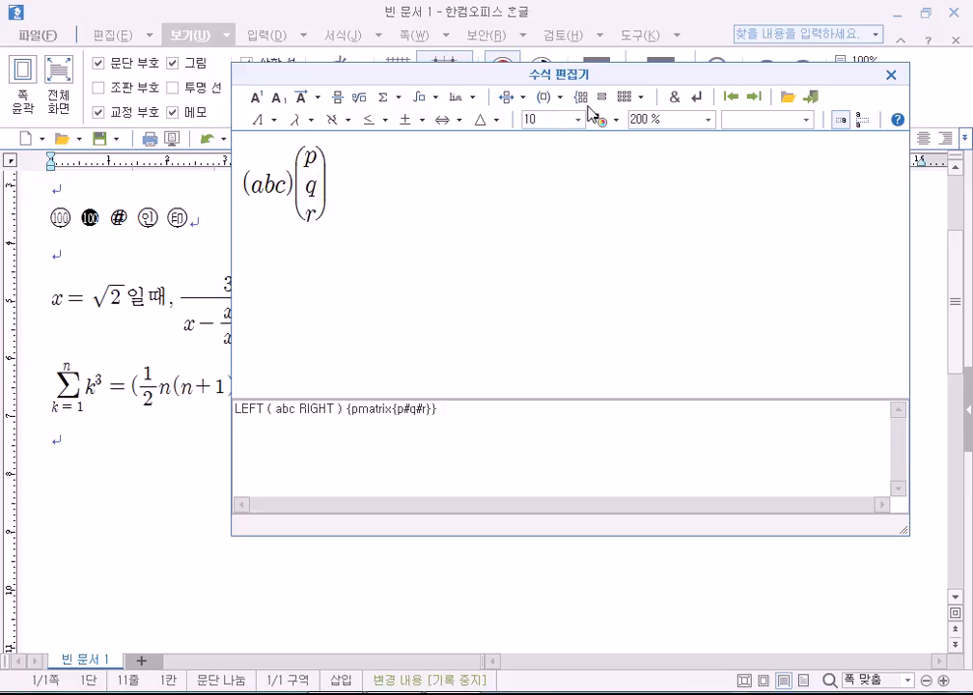
{"action": "left_click", "coordinate": [641, 98]}
{"action": "left_click", "coordinate": [656, 132]}
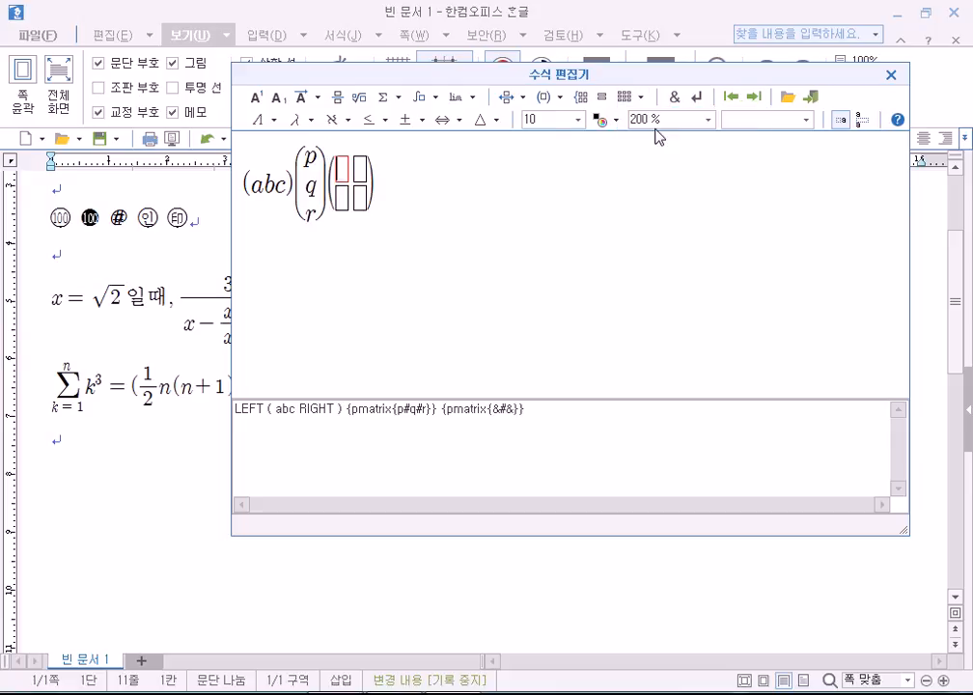
{"action": "left_click", "coordinate": [642, 97]}
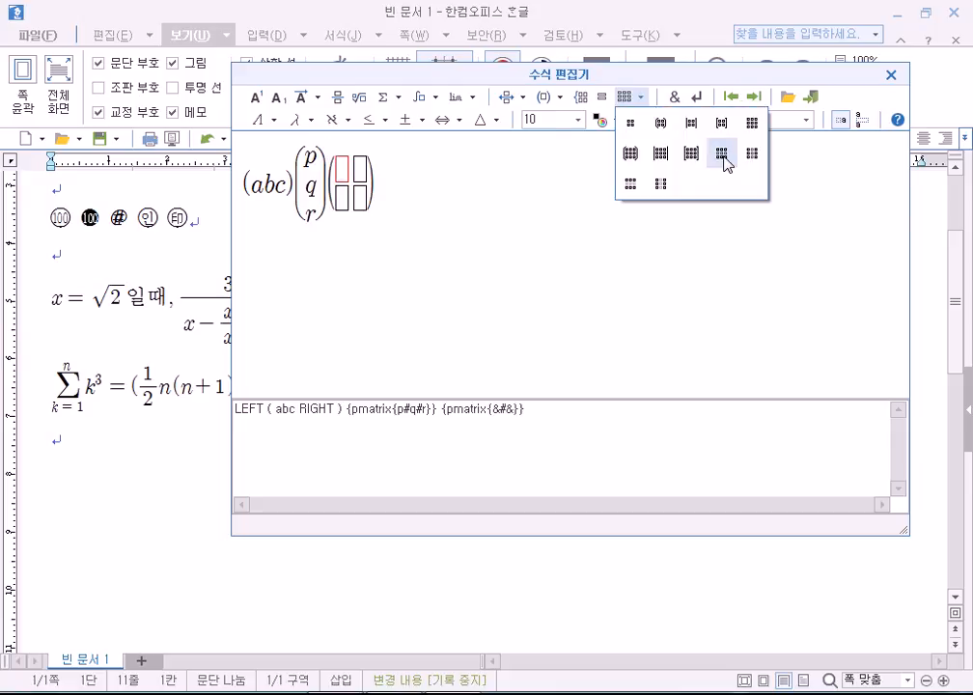
{"action": "left_click", "coordinate": [724, 159]}
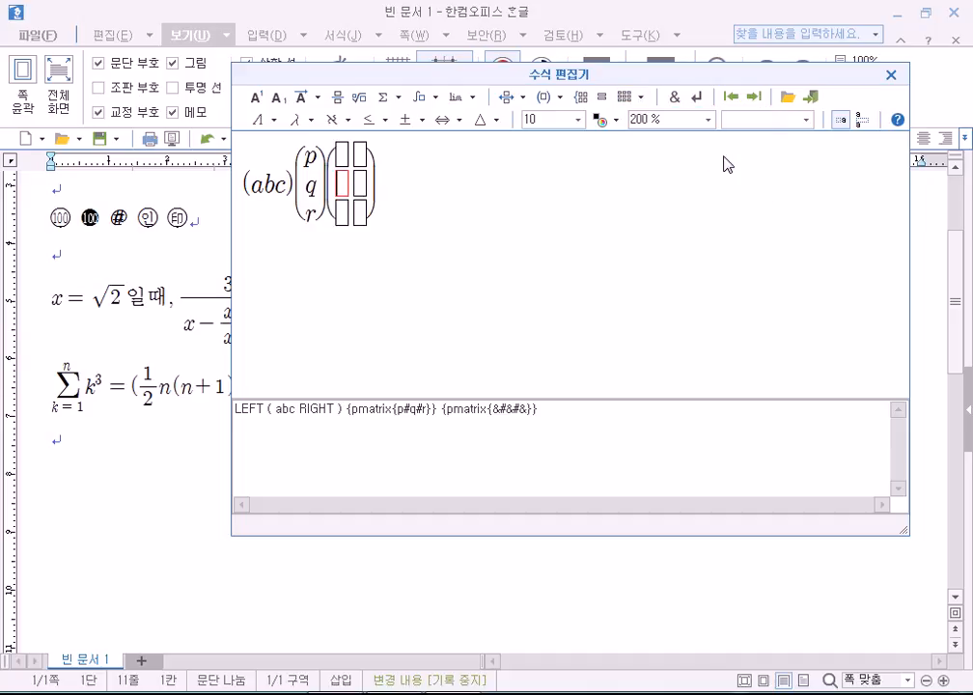
{"action": "left_click", "coordinate": [643, 99]}
{"action": "left_click", "coordinate": [721, 154]}
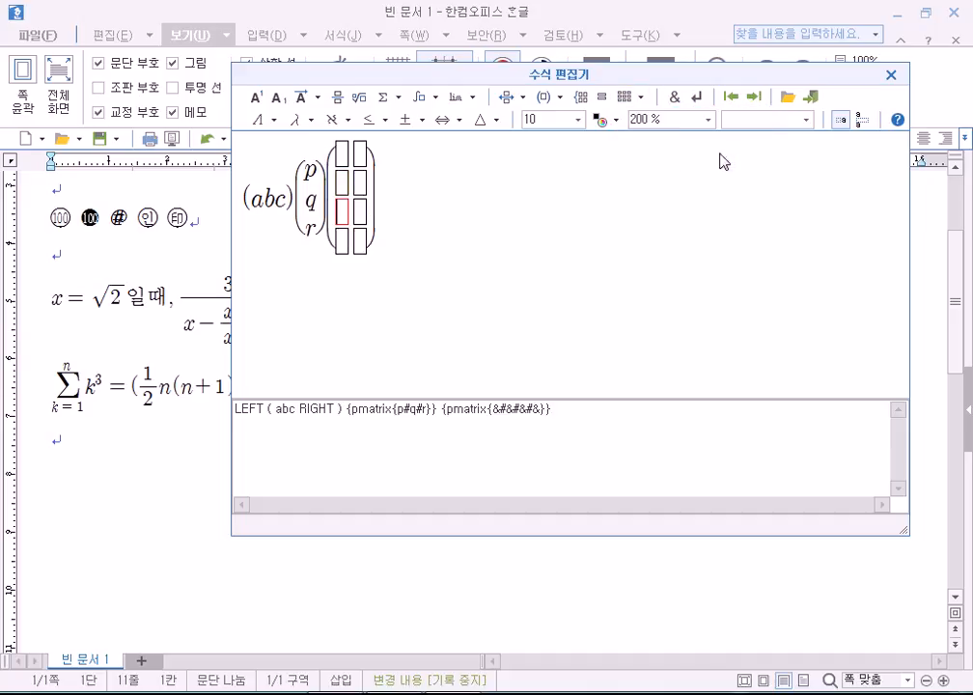
{"action": "left_click", "coordinate": [641, 98]}
{"action": "left_click", "coordinate": [753, 155]}
{"action": "left_click", "coordinate": [641, 97]}
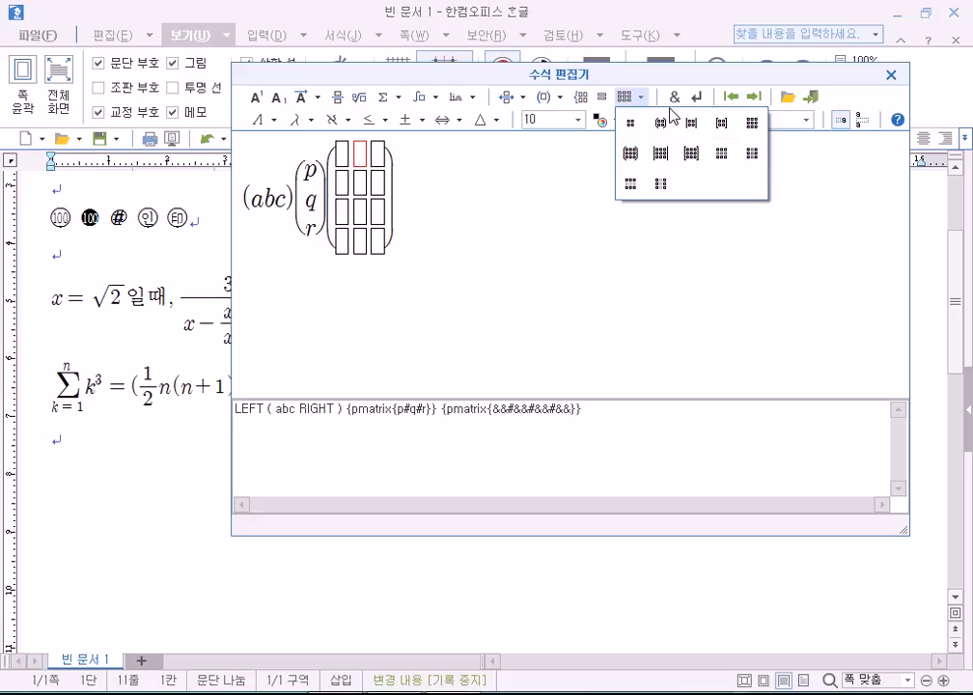
{"action": "left_click", "coordinate": [758, 157]}
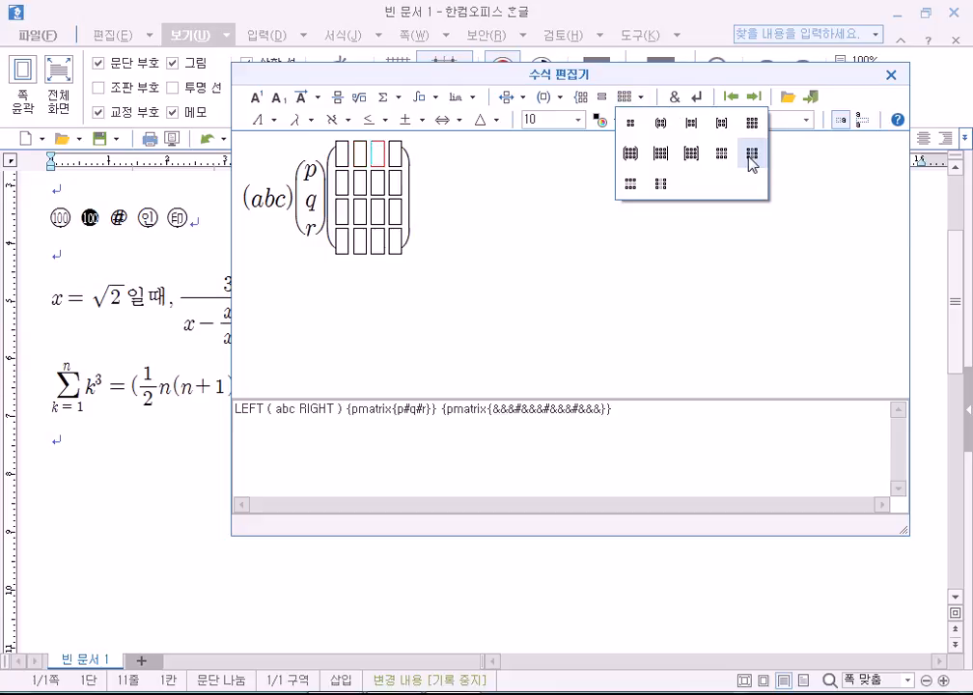
Delete two rows and three columns from the empty matrix, leaving two rows and one column.
{"action": "left_click", "coordinate": [640, 98]}
{"action": "left_click", "coordinate": [632, 184]}
{"action": "left_click", "coordinate": [641, 98]}
{"action": "left_click", "coordinate": [630, 185]}
{"action": "left_click", "coordinate": [641, 97]}
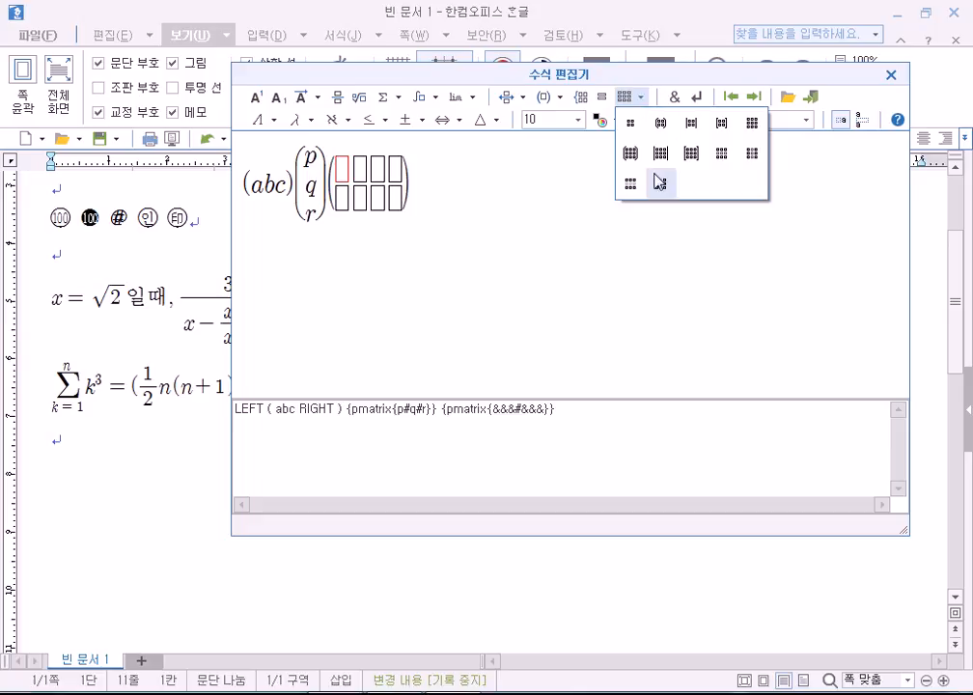
{"action": "left_click", "coordinate": [660, 183]}
{"action": "left_click", "coordinate": [641, 98]}
{"action": "left_click", "coordinate": [661, 184]}
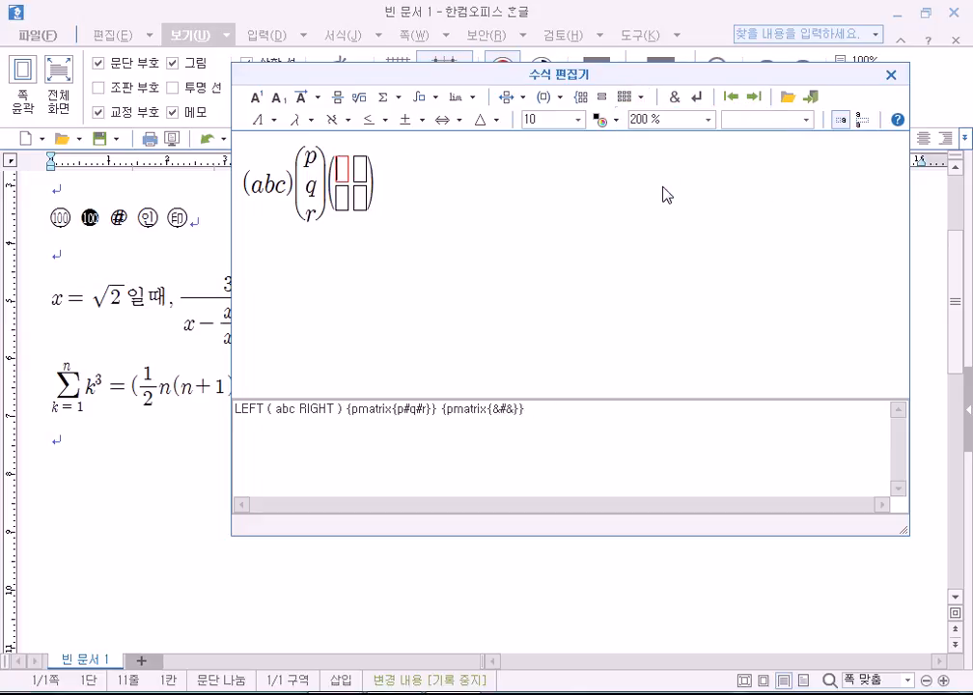
{"action": "left_click", "coordinate": [641, 98]}
{"action": "left_click", "coordinate": [661, 184]}
Go to the start of the equation and delete it so the editor is blank.
{"action": "left_click", "coordinate": [641, 97]}
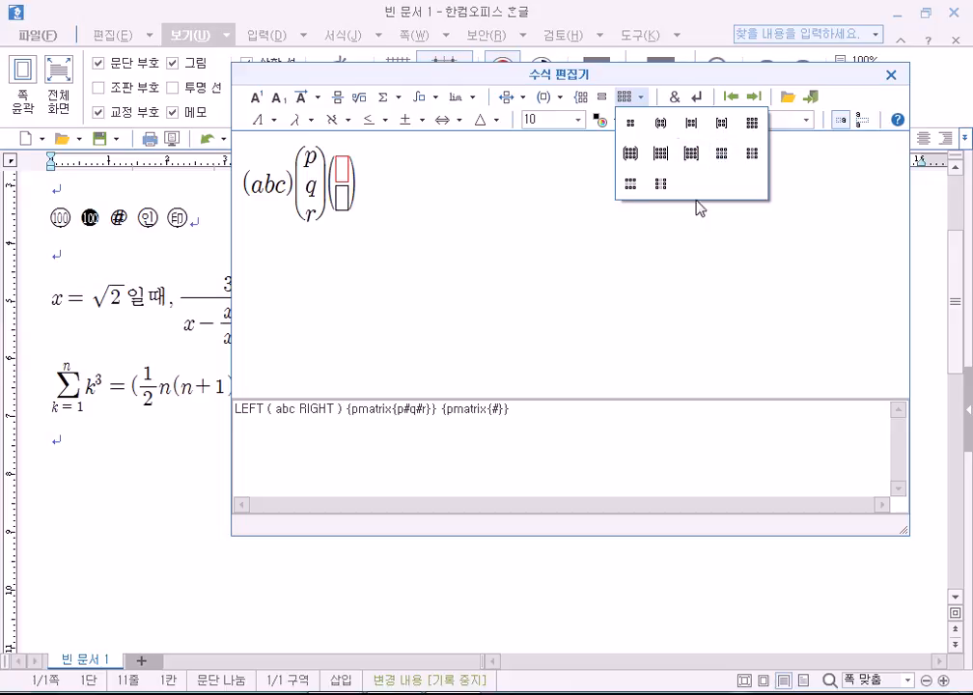
{"action": "left_click", "coordinate": [396, 221]}
{"action": "key", "text": "Left"}
{"action": "key", "text": "Left"}
{"action": "key", "text": "Left"}
{"action": "key", "text": "Left"}
{"action": "key", "text": "Left"}
{"action": "key", "text": "Left"}
{"action": "key", "text": "Left"}
{"action": "key", "text": "Left"}
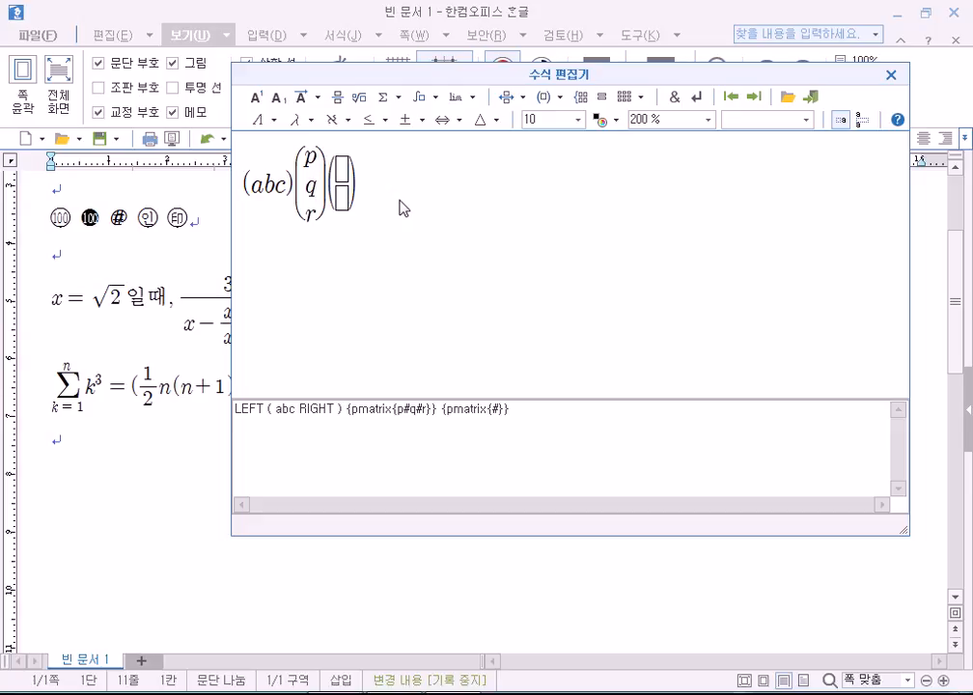
{"action": "key", "text": "Delete"}
{"action": "key", "text": "Delete"}
{"action": "key", "text": "Delete"}
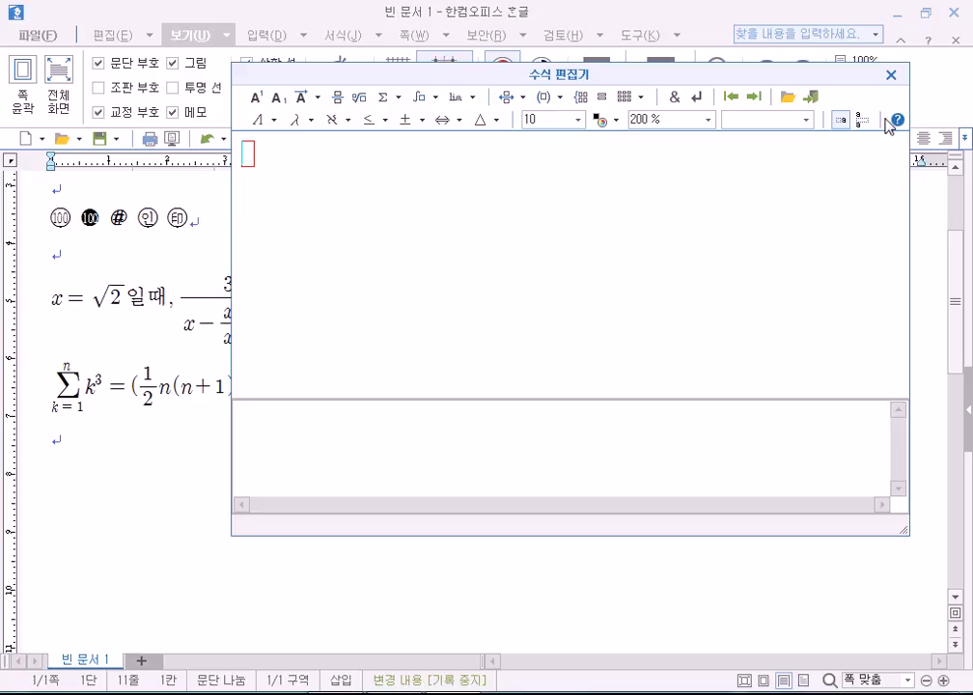
Close the 수식 편집기 without inserting the equation.
{"action": "left_click", "coordinate": [891, 76]}
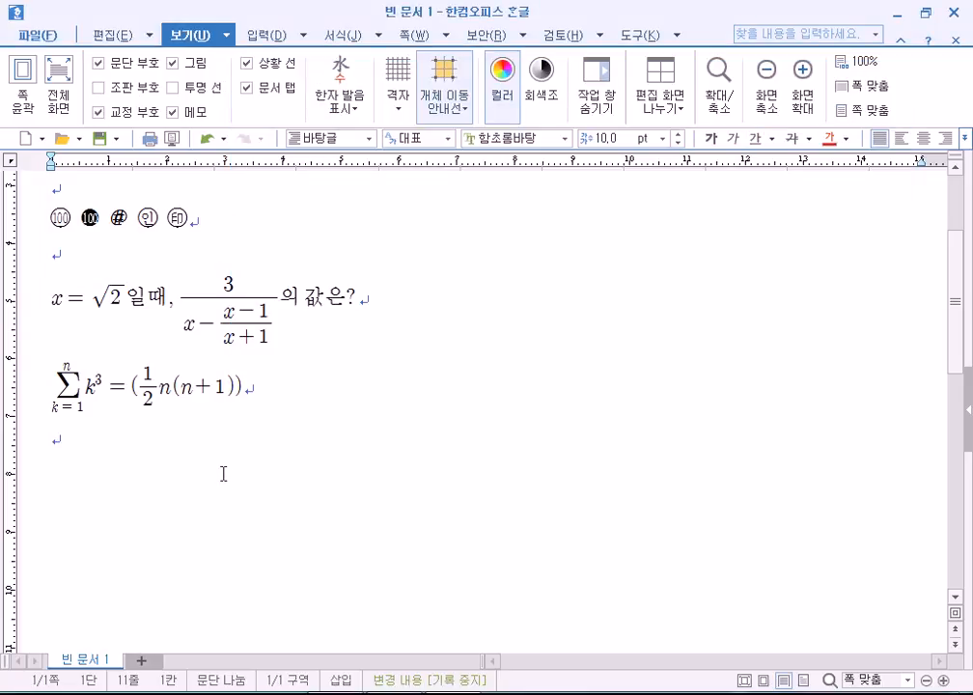
Create a new blank document from the File menu, discarding an extra window, ending with 빈 문서 2 open.
{"action": "left_click", "coordinate": [46, 40]}
{"action": "mouse_move", "coordinate": [56, 66]}
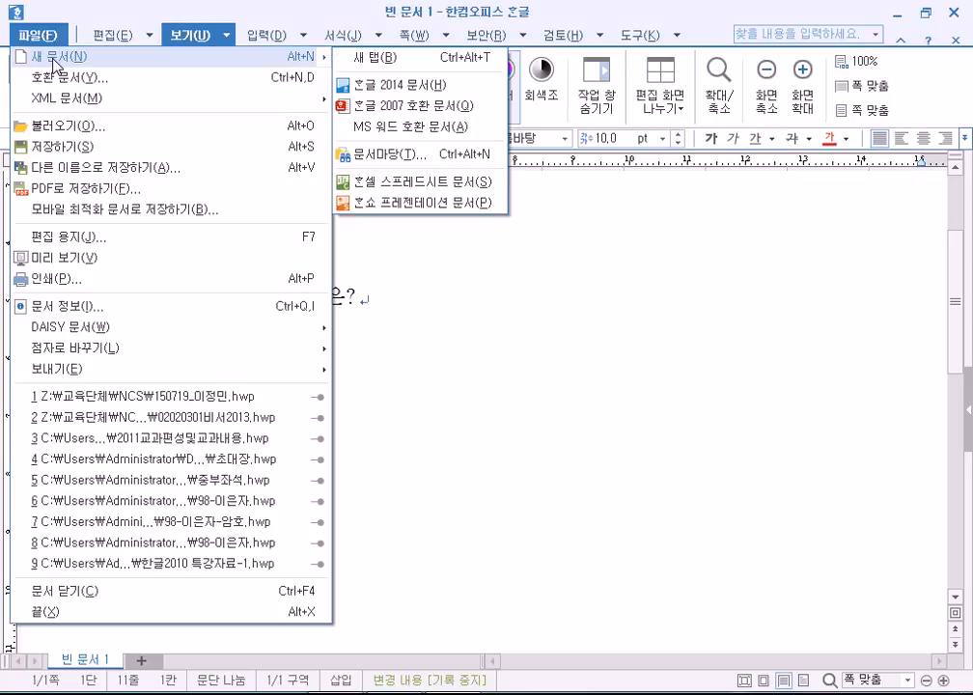
{"action": "left_click", "coordinate": [55, 62]}
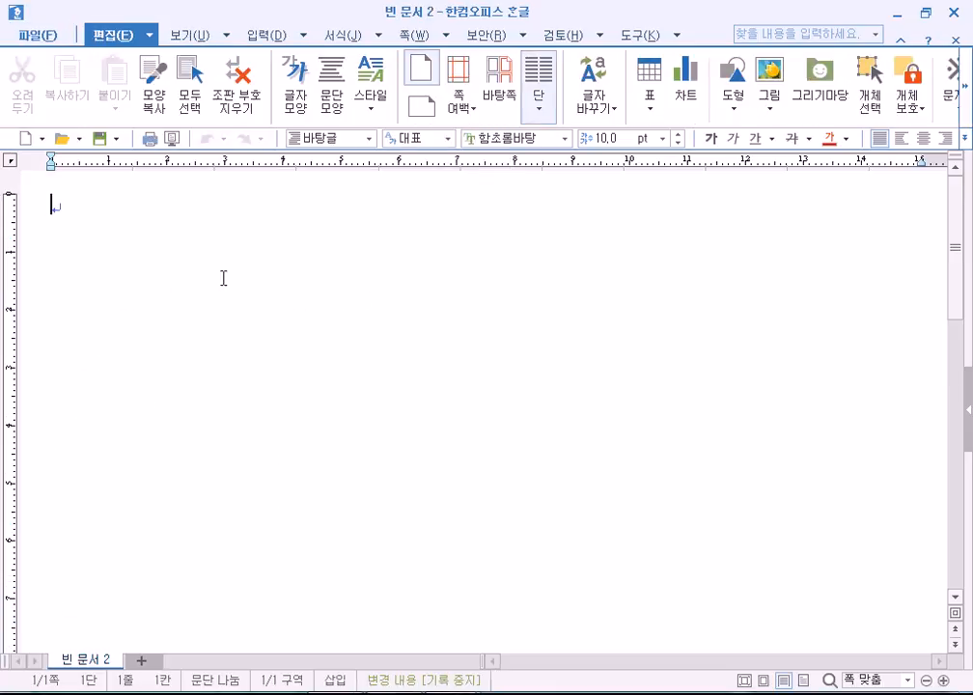
{"action": "left_click", "coordinate": [454, 693]}
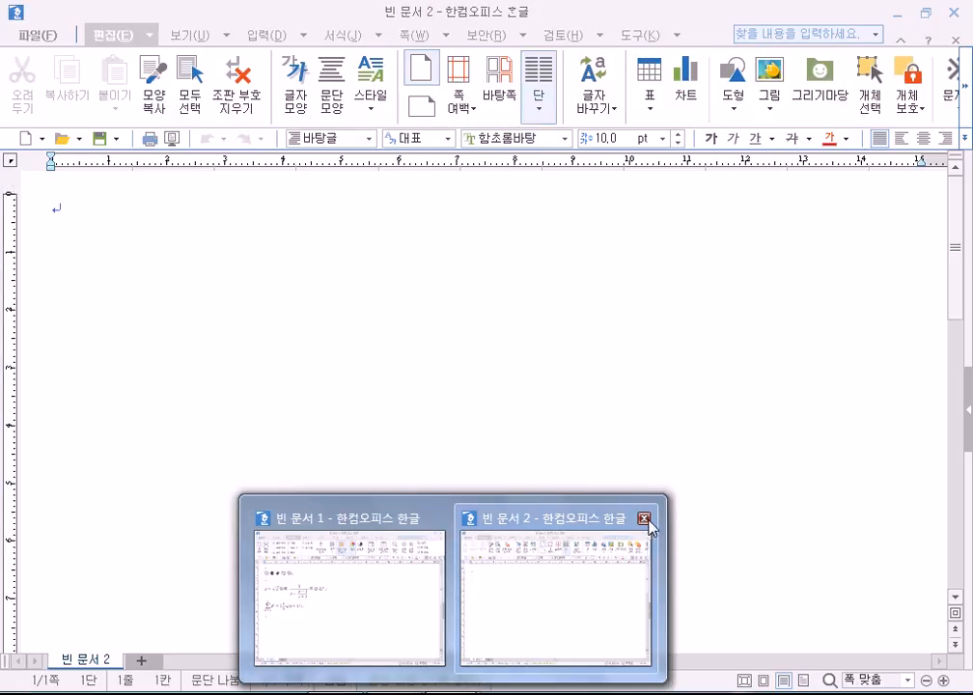
{"action": "left_click", "coordinate": [644, 518]}
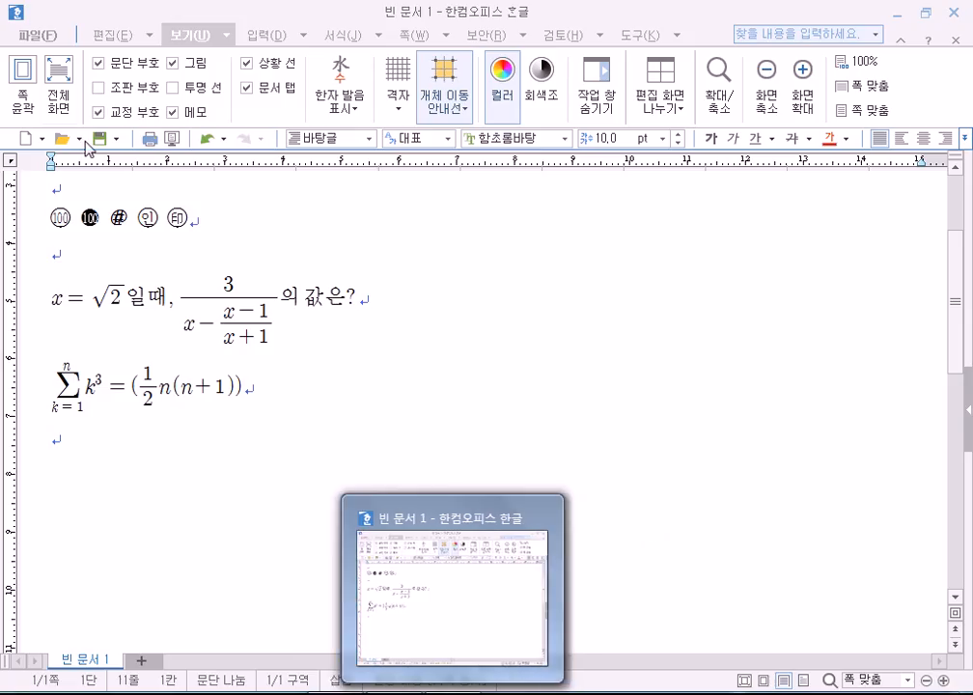
{"action": "left_click", "coordinate": [32, 39]}
{"action": "left_click", "coordinate": [47, 58]}
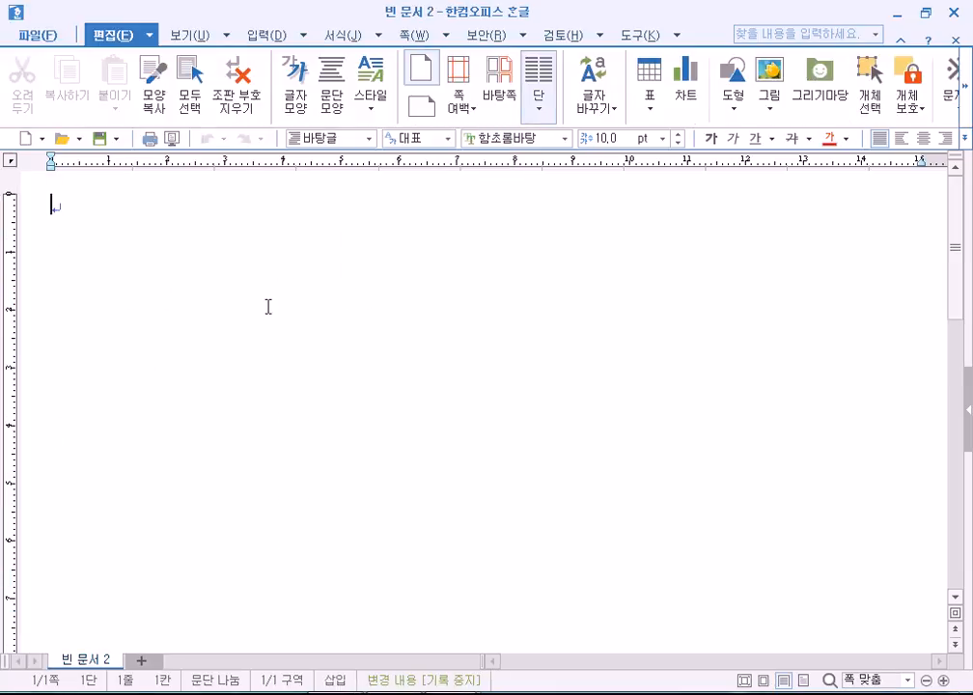
Type the title 동아리 회원 주소록 and the tab-separated header 성명, 주민등록번호, 연락처, 주소, 코드, 지역.
{"action": "type", "text": "동"}
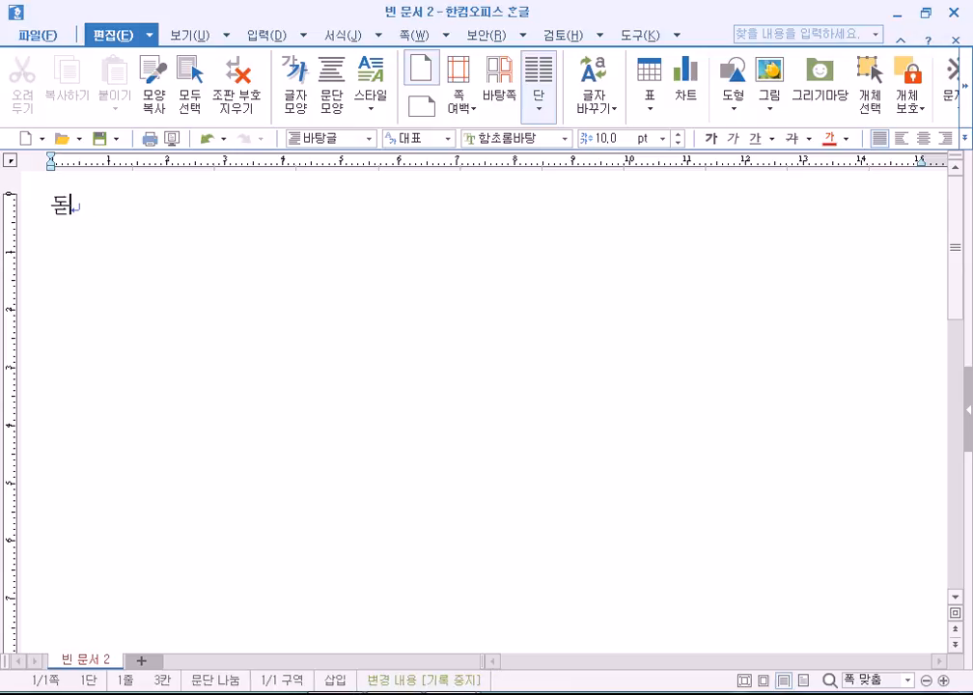
{"action": "type", "text": "아리 회원 주소록"}
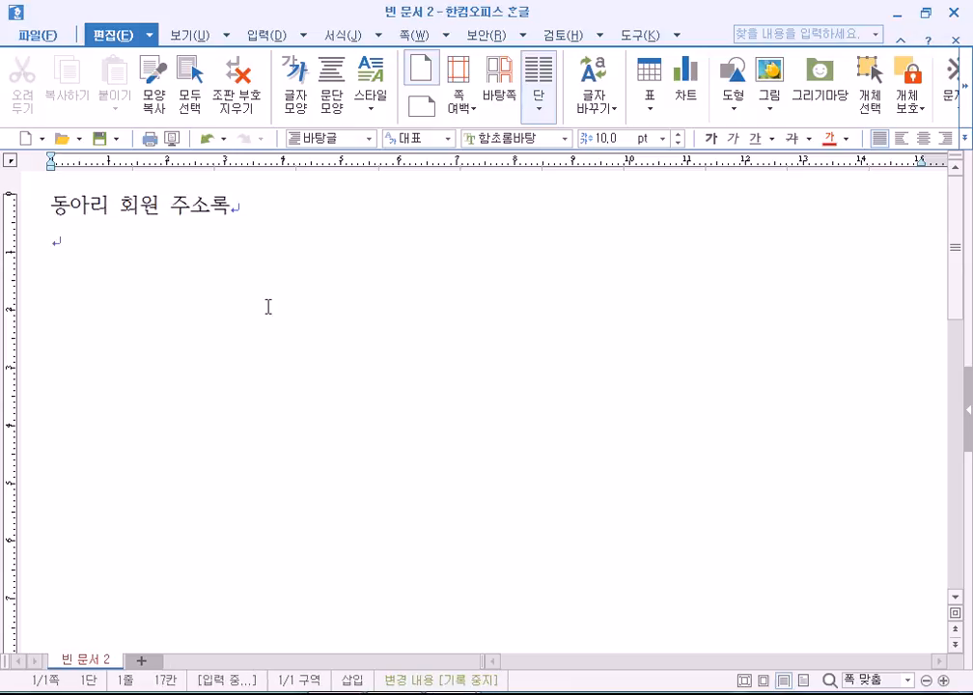
{"action": "key", "text": "Return"}
{"action": "key", "text": "Return"}
{"action": "type", "text": "성며"}
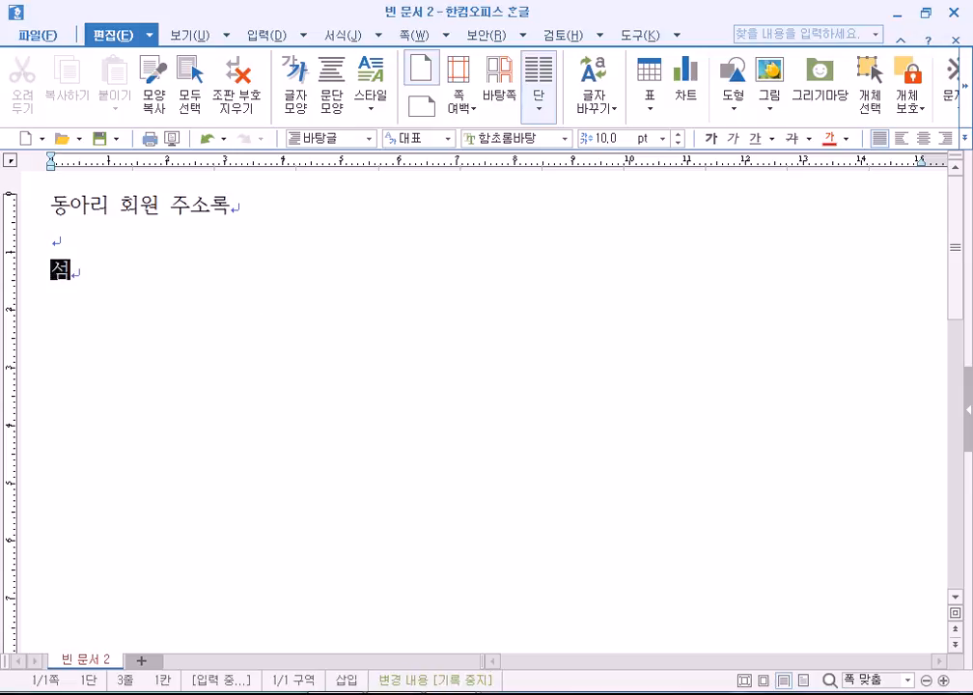
{"action": "type", "text": "ㅇ"}
{"action": "key", "text": "Tab"}
{"action": "type", "text": "주민ㄷㅡㅇㅗㄹ"}
{"action": "key", "text": "BackSpace"}
{"action": "key", "text": "BackSpace"}
{"action": "key", "text": "BackSpace"}
{"action": "key", "text": "BackSpace"}
{"action": "type", "text": "ㄷㅡㅇㄹㅗㄱㅂㅓㄴㅎㅗ"}
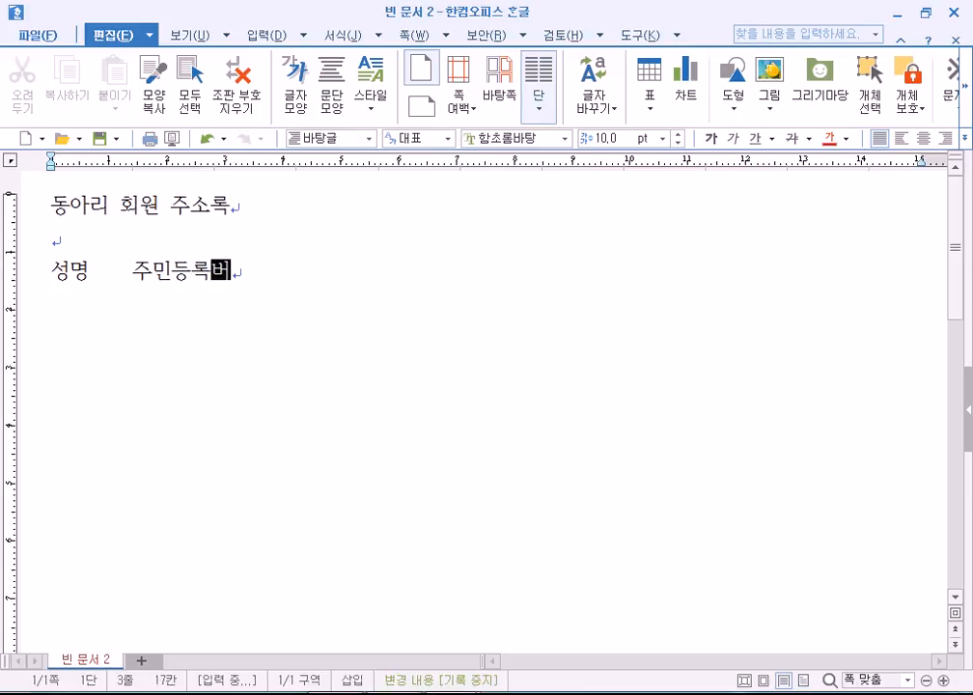
{"action": "key", "text": "Tab"}
{"action": "type", "text": "ㅇㅕㄴㄹㅏㄱㅊㅓ"}
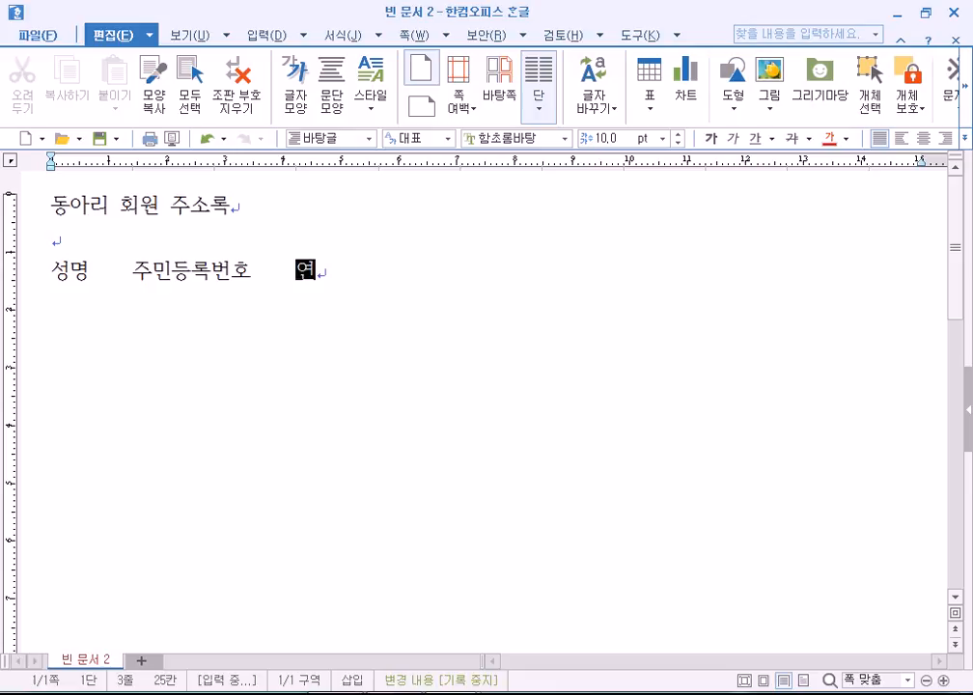
{"action": "key", "text": "Tab"}
{"action": "type", "text": "ㅈㅜㅅㅗ"}
{"action": "key", "text": "Tab"}
{"action": "type", "text": "ㅋㅗㄷㅡ"}
{"action": "key", "text": "Tab"}
{"action": "type", "text": "ㅈㅣㅇㅕㄱ"}
{"action": "key", "text": "Return"}
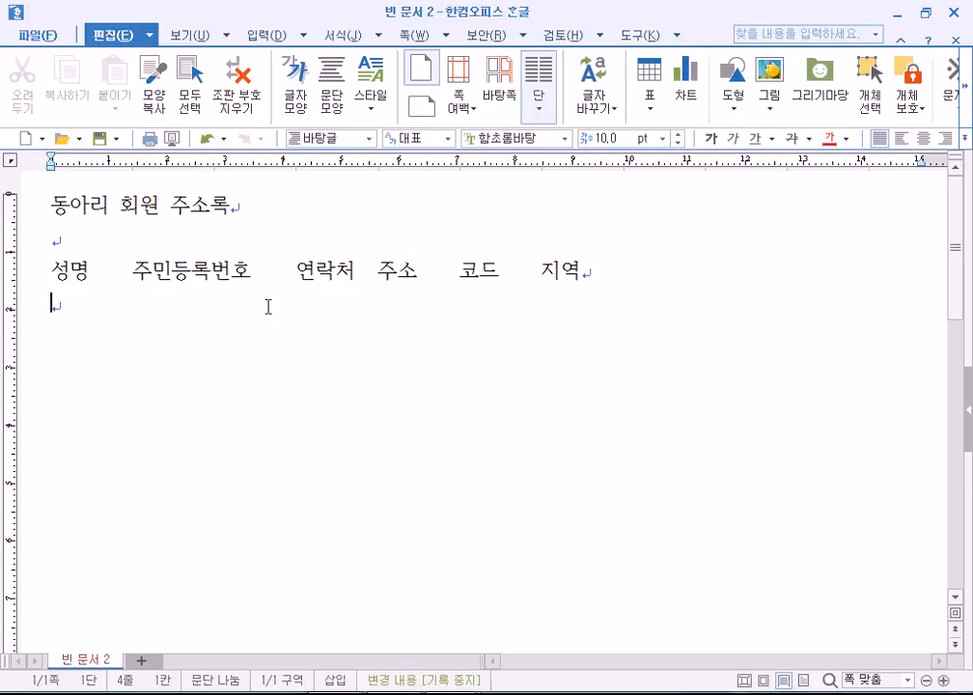
Select the tab gap after 성명 and return the caret right after that heading.
{"action": "left_click", "coordinate": [93, 268]}
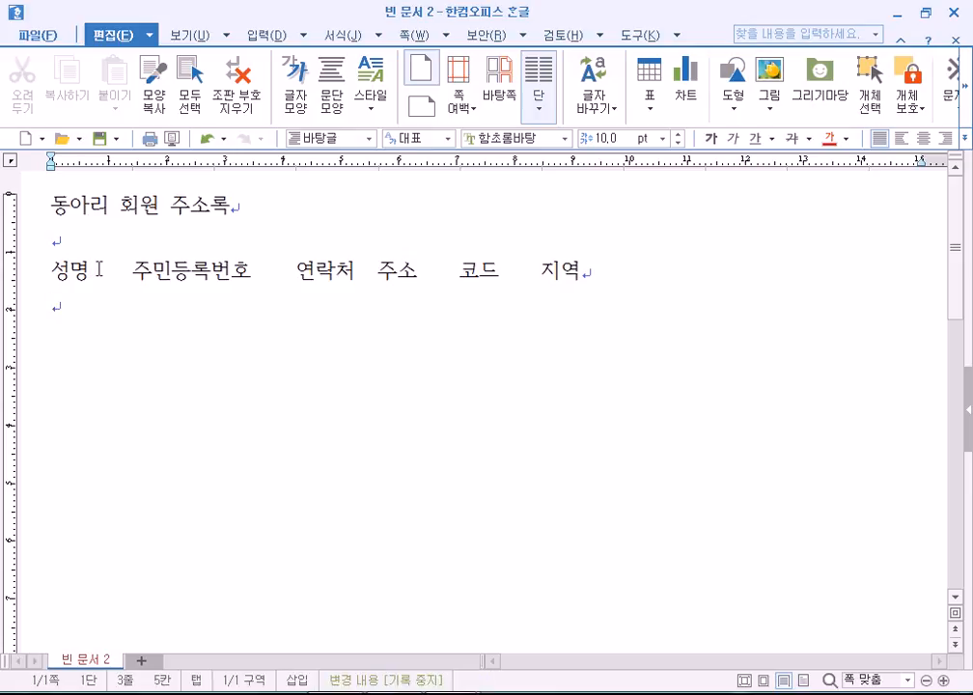
{"action": "left_click_drag", "start_coordinate": [100, 269], "coordinate": [136, 270]}
{"action": "left_click", "coordinate": [61, 301]}
{"action": "left_click", "coordinate": [94, 272]}
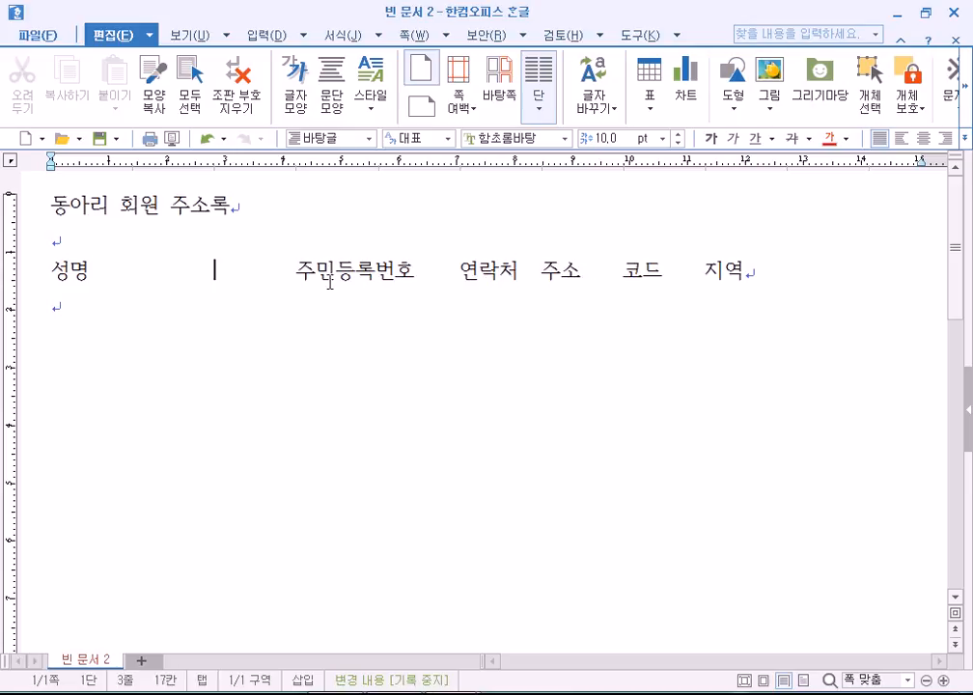
Undo the extra spaces after 성명 and turn on 조판 부호 in the 보기 tab.
{"action": "key", "text": "ctrl+z"}
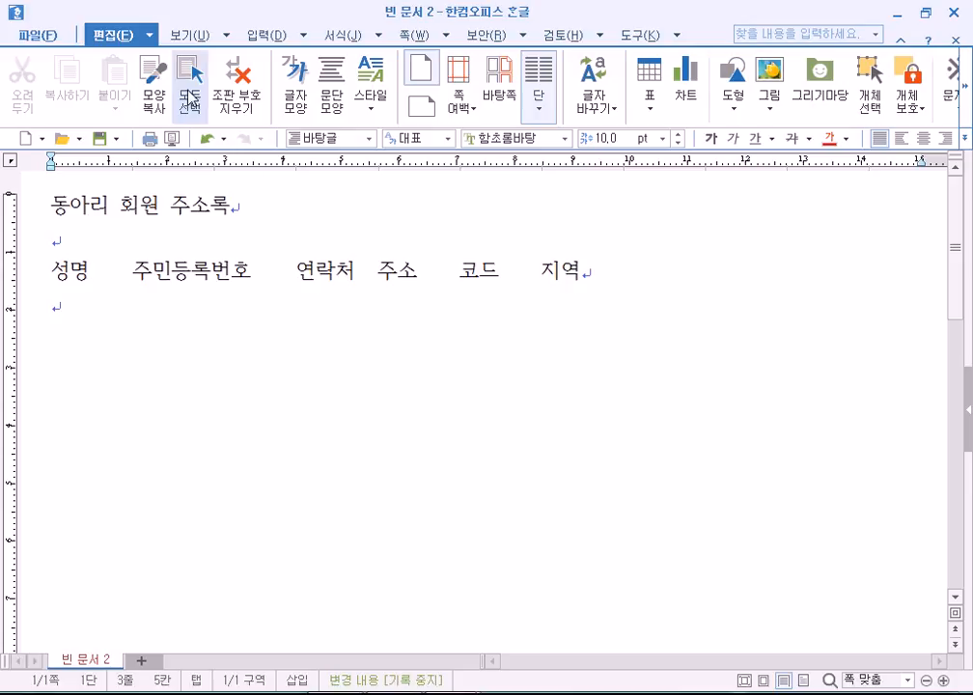
{"action": "left_click", "coordinate": [190, 36]}
{"action": "left_click", "coordinate": [100, 88]}
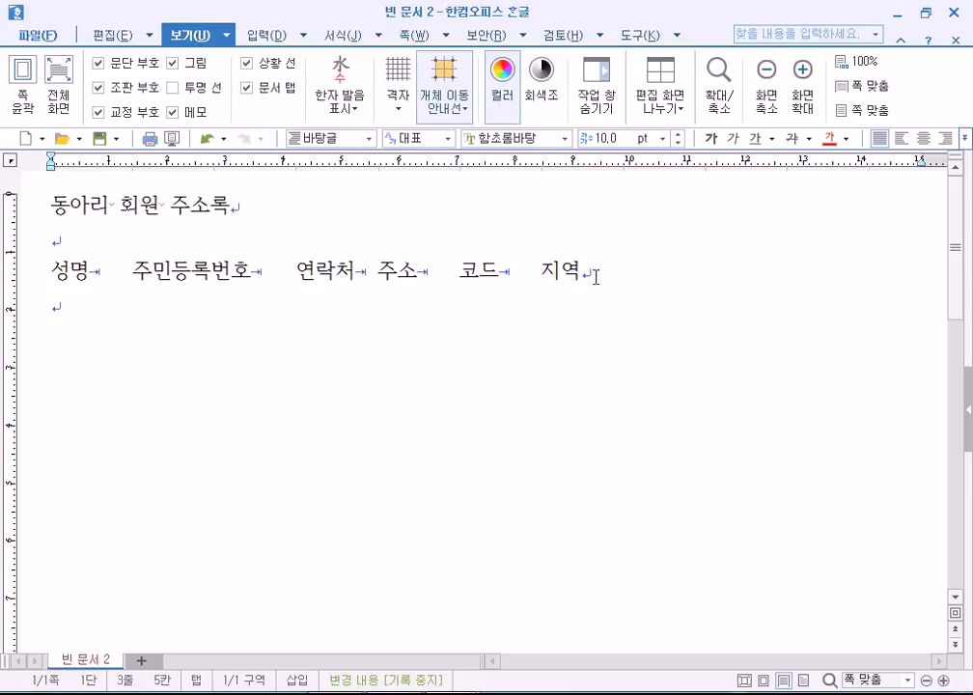
Inspect the header row's tab marks, toggling 조판 부호 a few times, then hide them.
{"action": "left_click", "coordinate": [504, 271]}
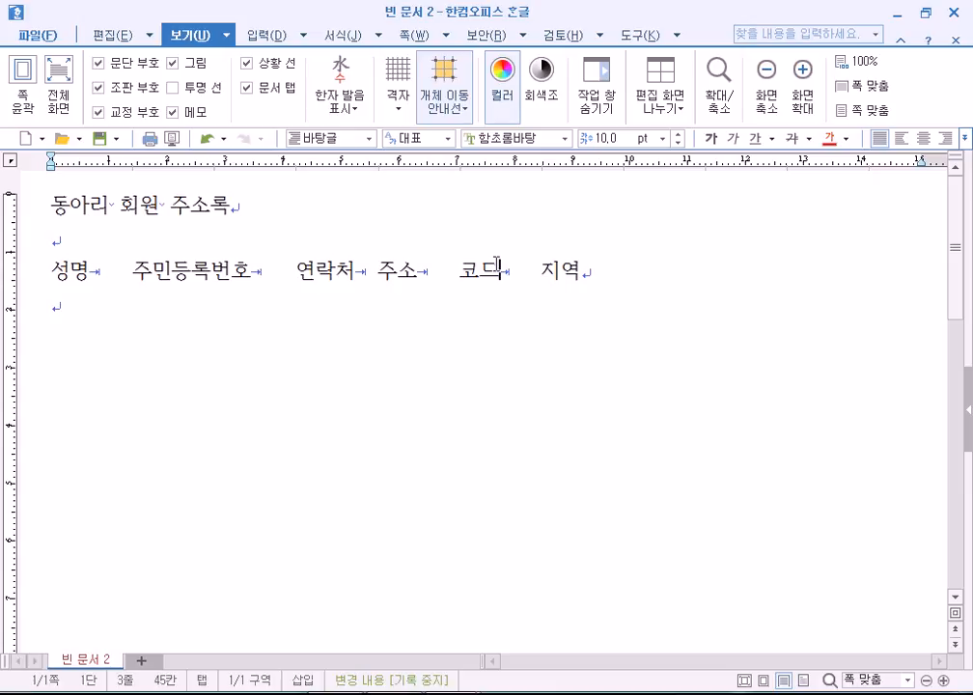
{"action": "left_click", "coordinate": [437, 306]}
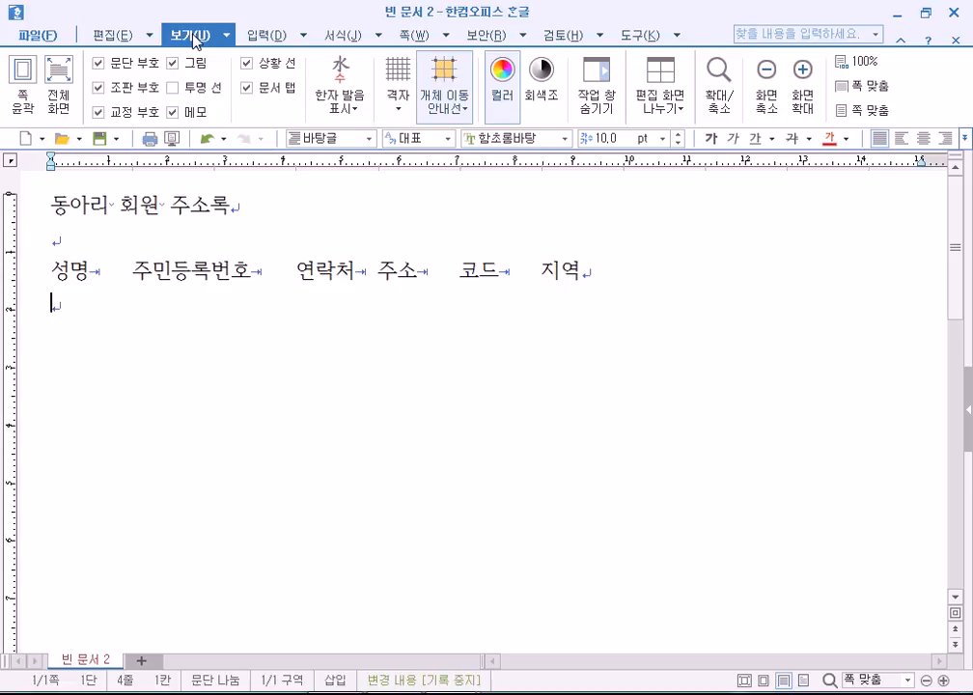
{"action": "left_click", "coordinate": [101, 89]}
{"action": "left_click", "coordinate": [102, 88]}
{"action": "left_click", "coordinate": [100, 87]}
{"action": "left_click", "coordinate": [99, 87]}
{"action": "left_click", "coordinate": [98, 86]}
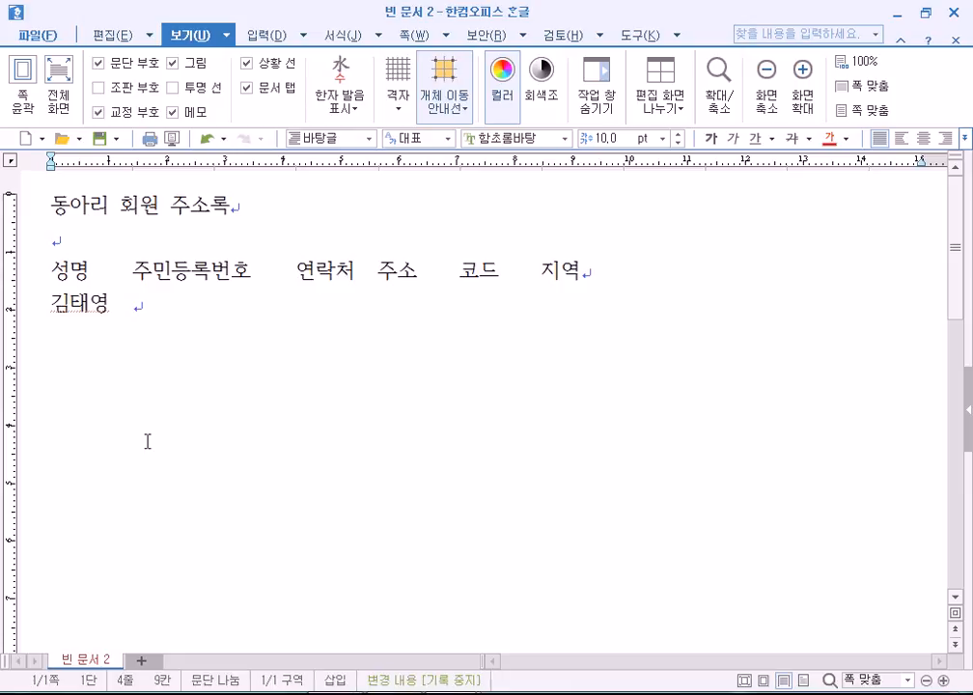
Type the first member's name, registration number, phone, address, code and region as one tab-separated row.
{"action": "type", "text": "501"}
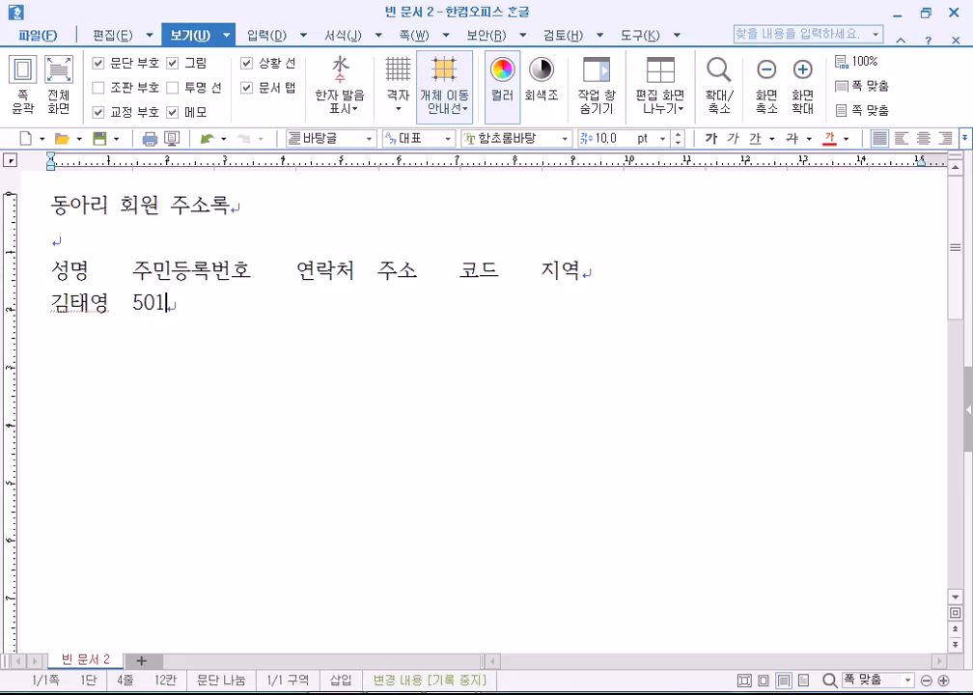
{"action": "type", "text": "225-000"}
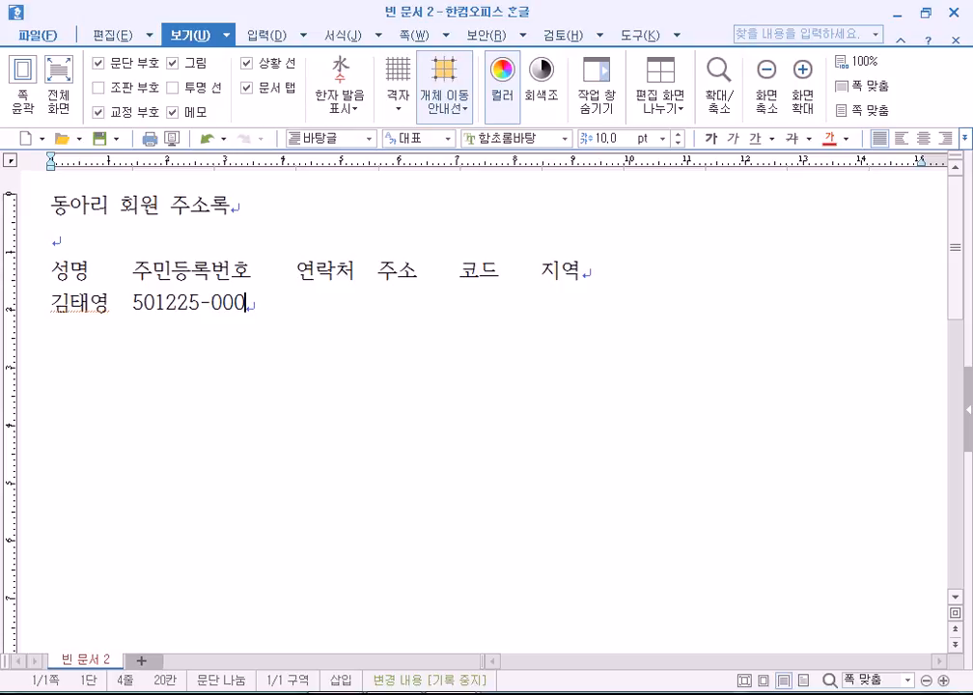
{"action": "type", "text": "0000 010-123"}
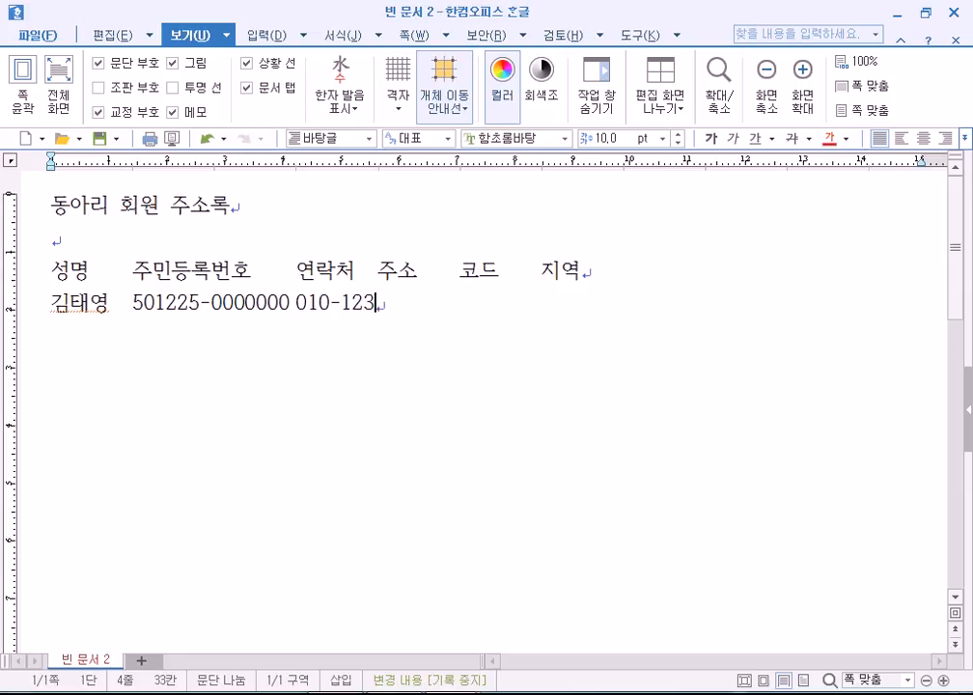
{"action": "type", "text": "4-5678  "}
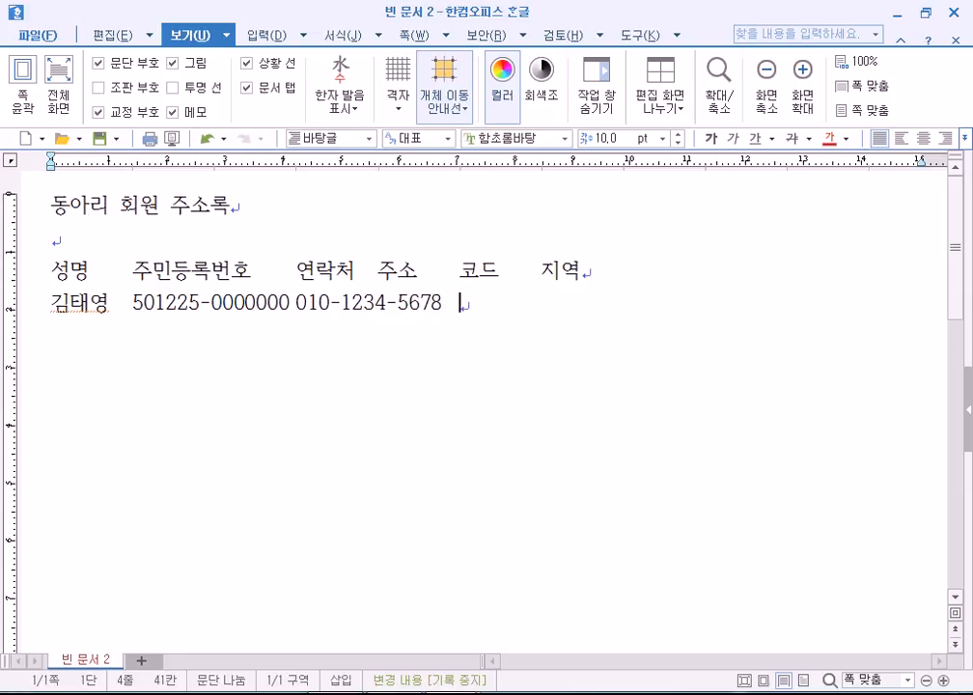
{"action": "type", "text": "경기"}
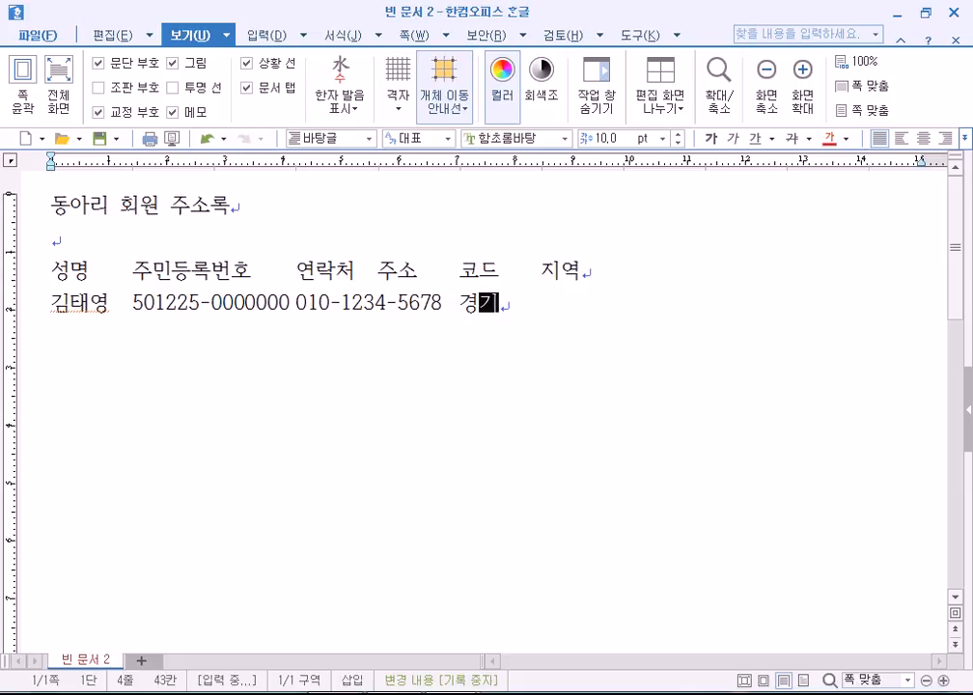
{"action": "type", "text": "도 ㄱㅇ"}
{"action": "key", "text": "BackSpace"}
{"action": "key", "text": "BackSpace"}
{"action": "type", "text": "고양시   "}
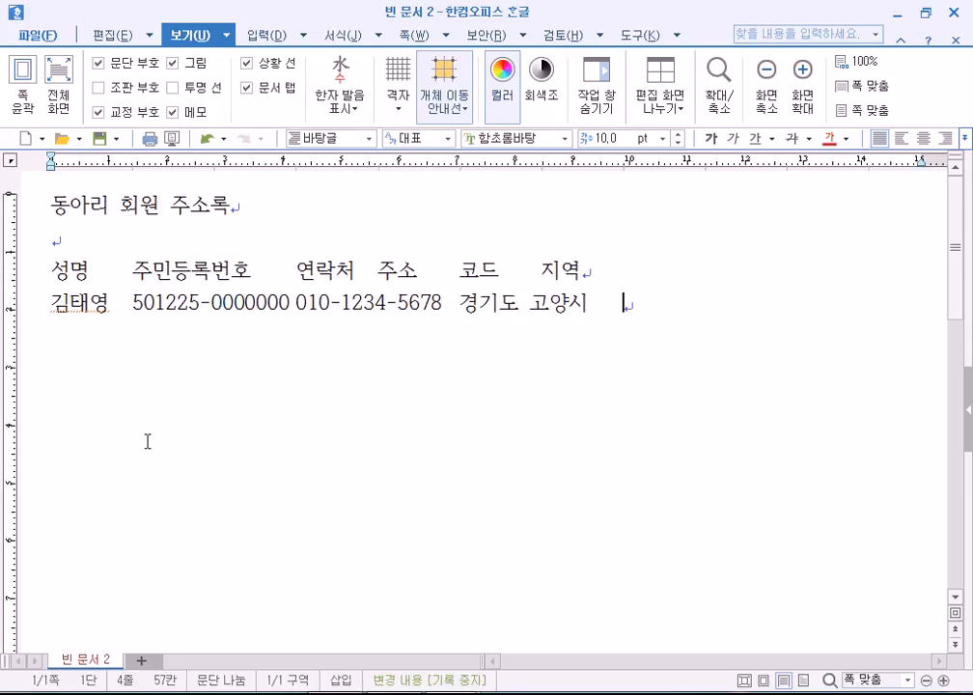
{"action": "type", "text": "KIMT"}
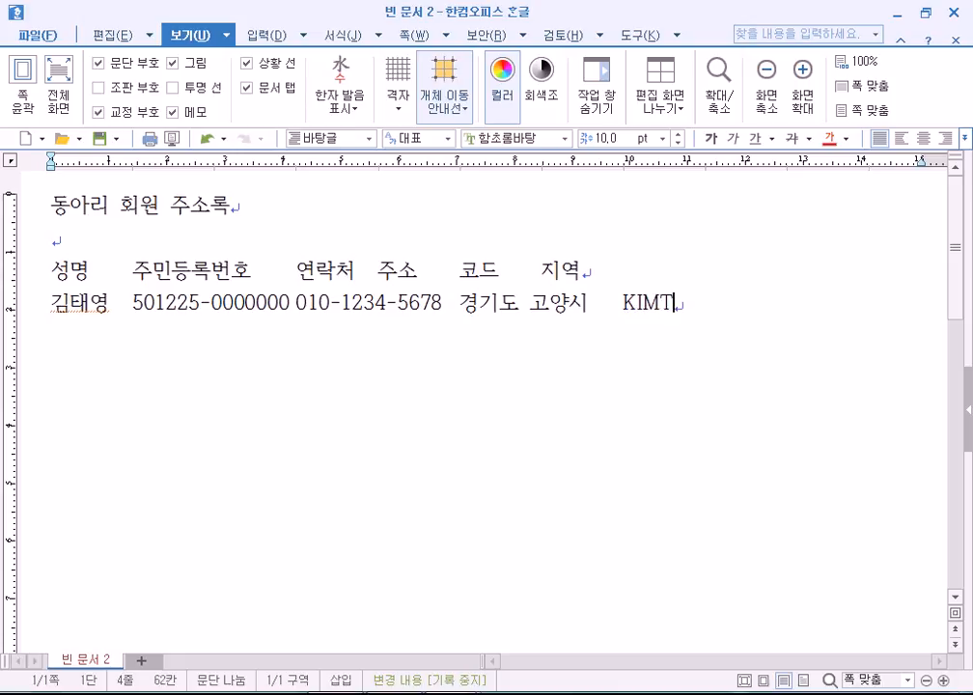
{"action": "type", "text": "Y  경기도."}
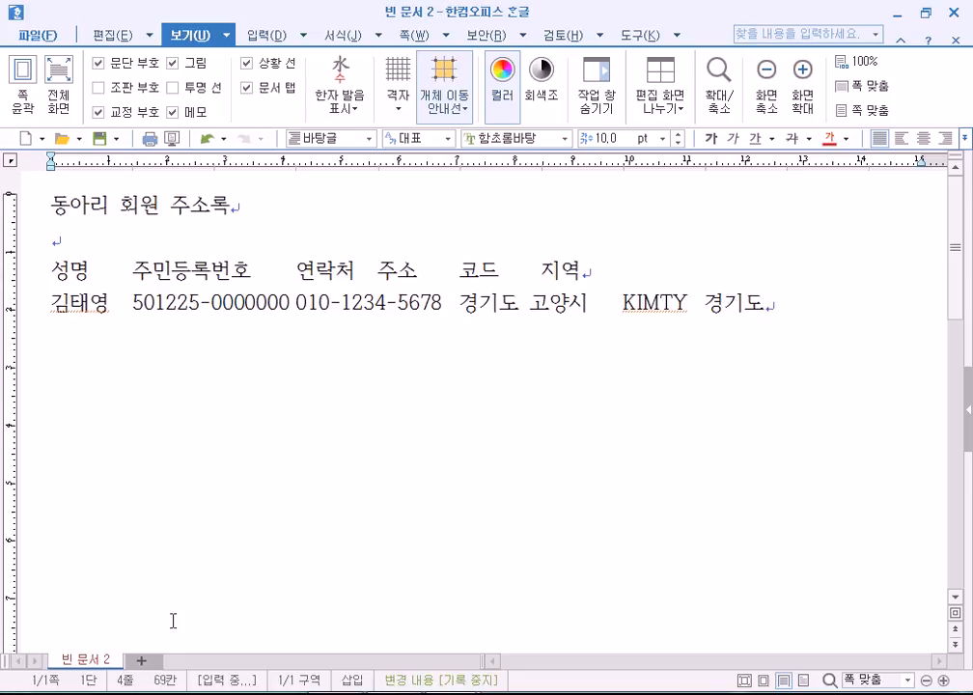
Check where the first member row's name, ID number, phone and address fields fall.
{"action": "left_click", "coordinate": [108, 307]}
{"action": "left_click_drag", "start_coordinate": [109, 306], "coordinate": [271, 304]}
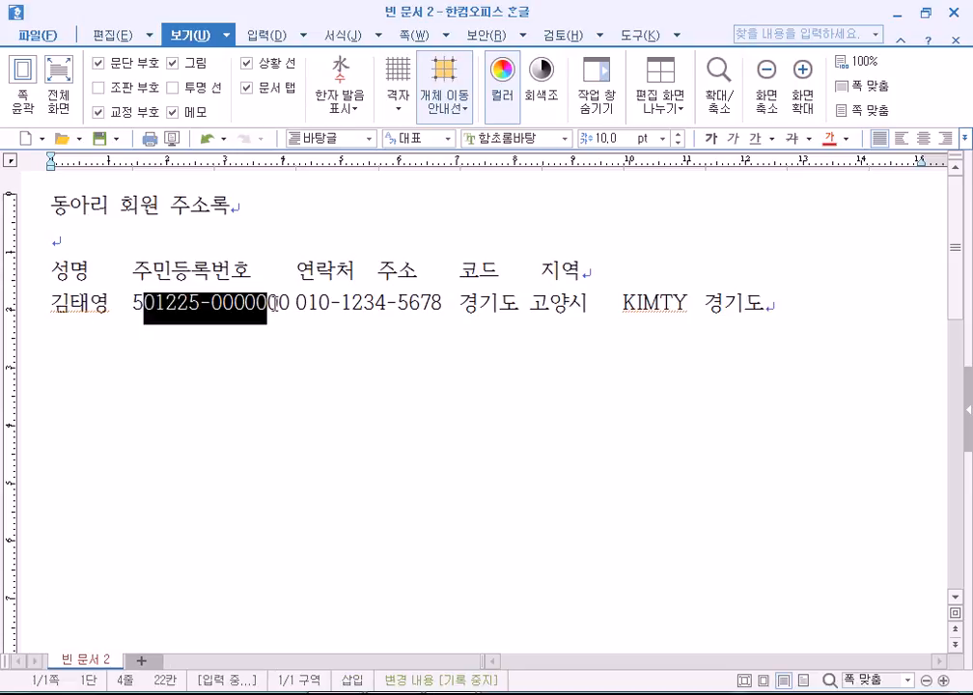
{"action": "left_click", "coordinate": [291, 305]}
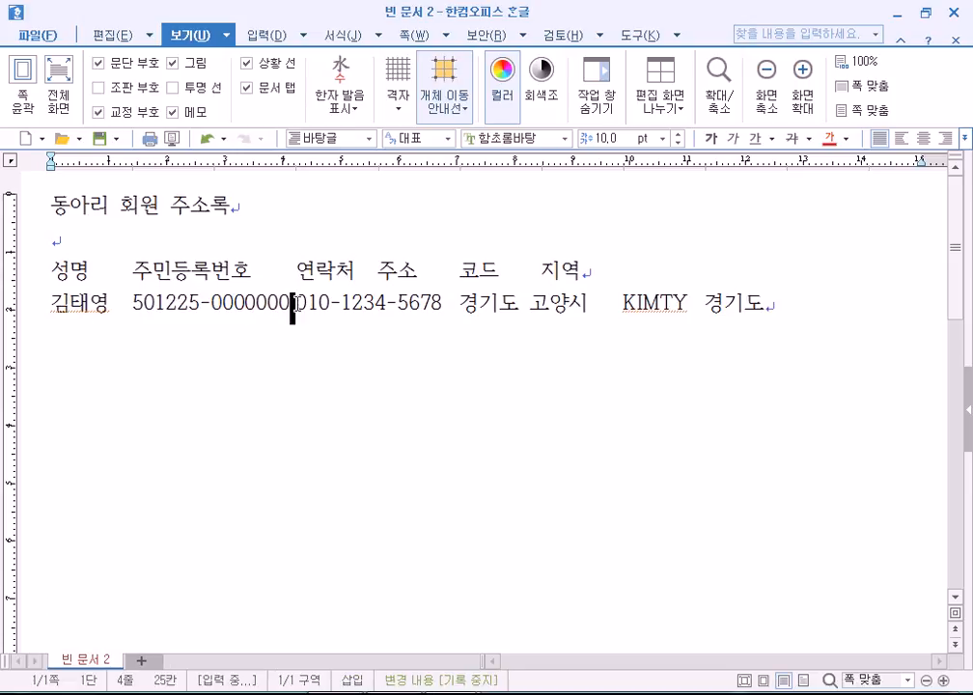
{"action": "left_click", "coordinate": [444, 305]}
{"action": "left_click", "coordinate": [585, 305]}
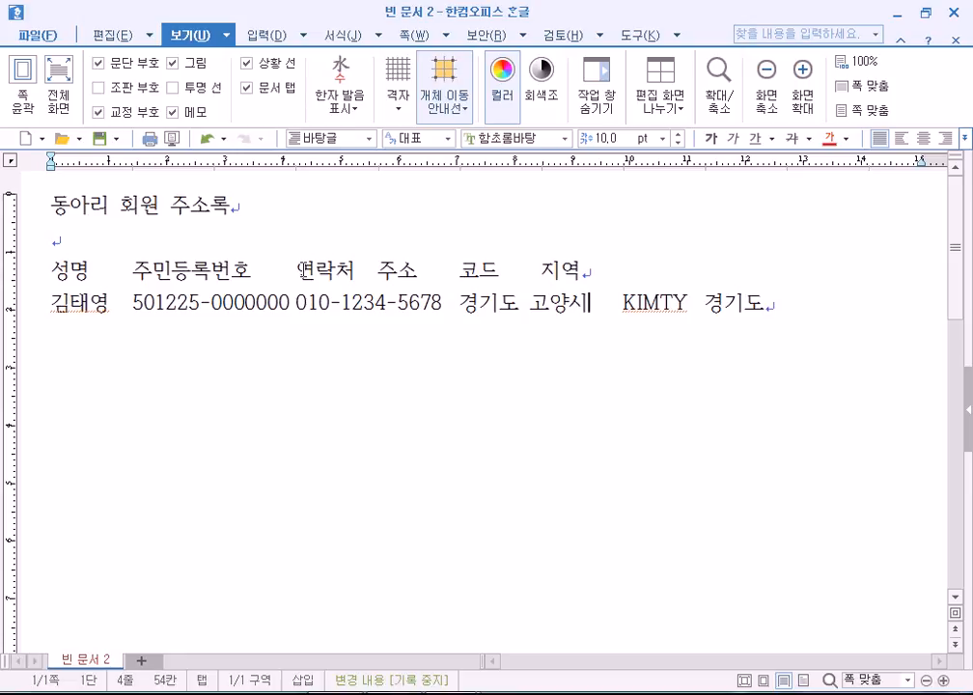
Add a tab before 주소 and before 코드 to align the headers, then start a new line.
{"action": "left_click", "coordinate": [376, 270]}
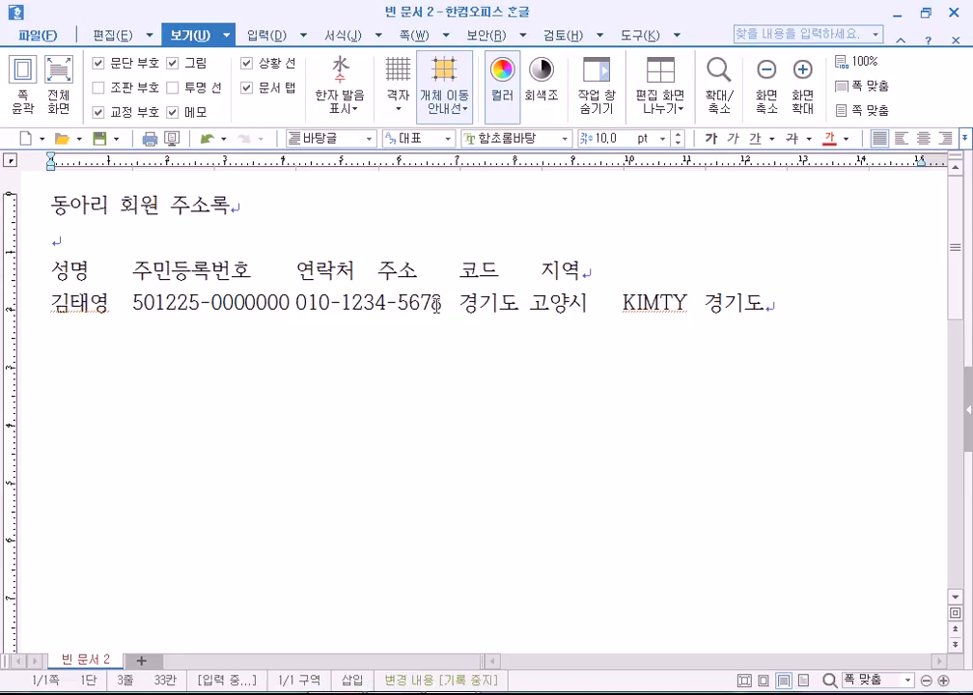
{"action": "key", "text": "Tab"}
{"action": "left_click", "coordinate": [543, 273]}
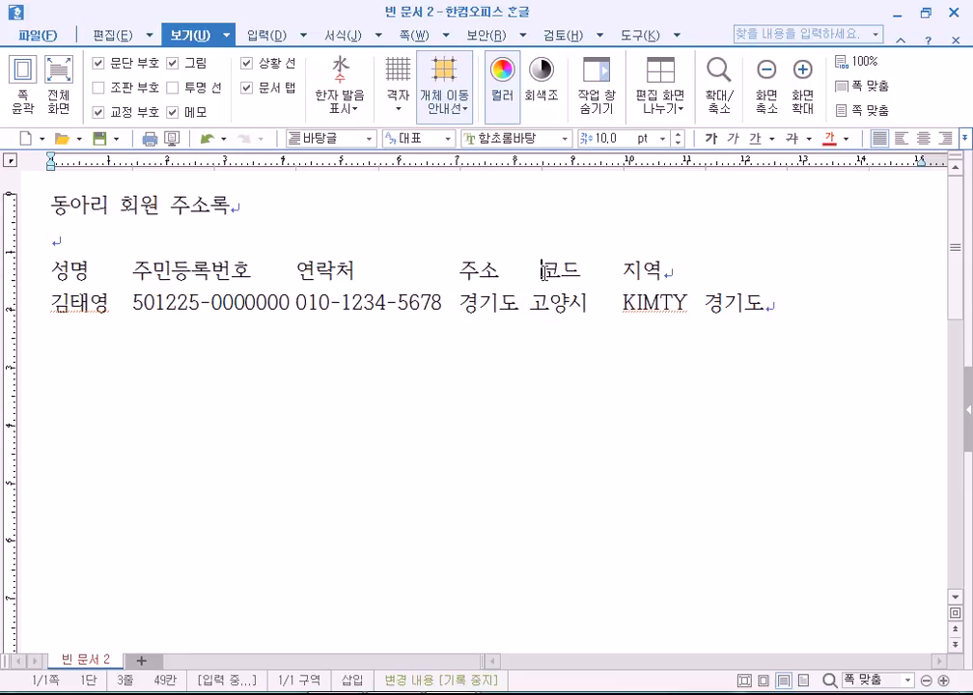
{"action": "key", "text": "Tab"}
{"action": "left_click_drag", "start_coordinate": [379, 273], "coordinate": [454, 270]}
{"action": "left_click", "coordinate": [453, 270]}
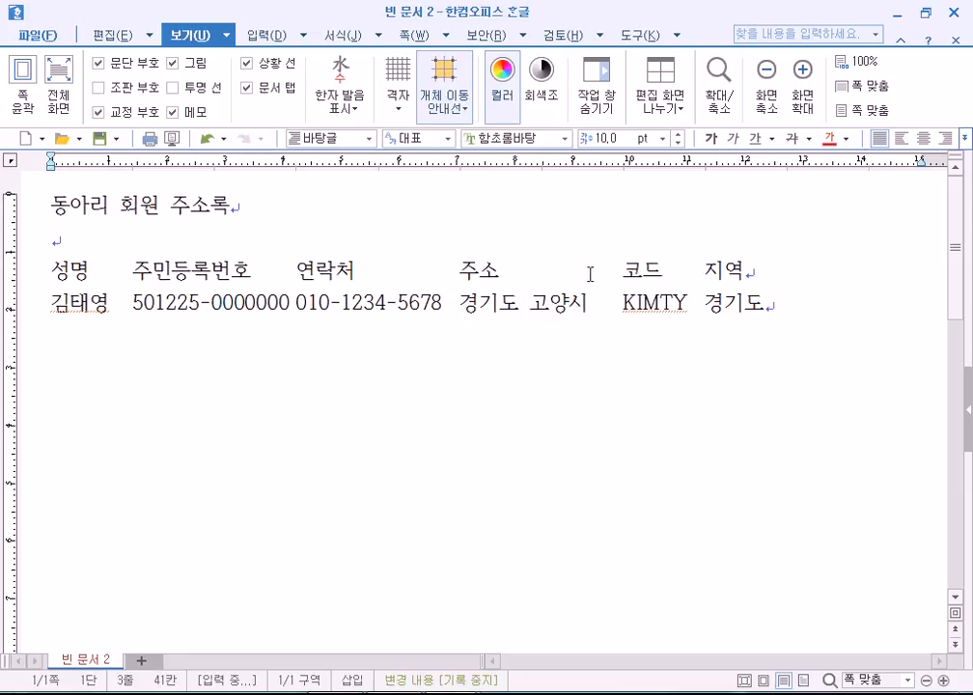
{"action": "left_click", "coordinate": [807, 306]}
{"action": "key", "text": "Return"}
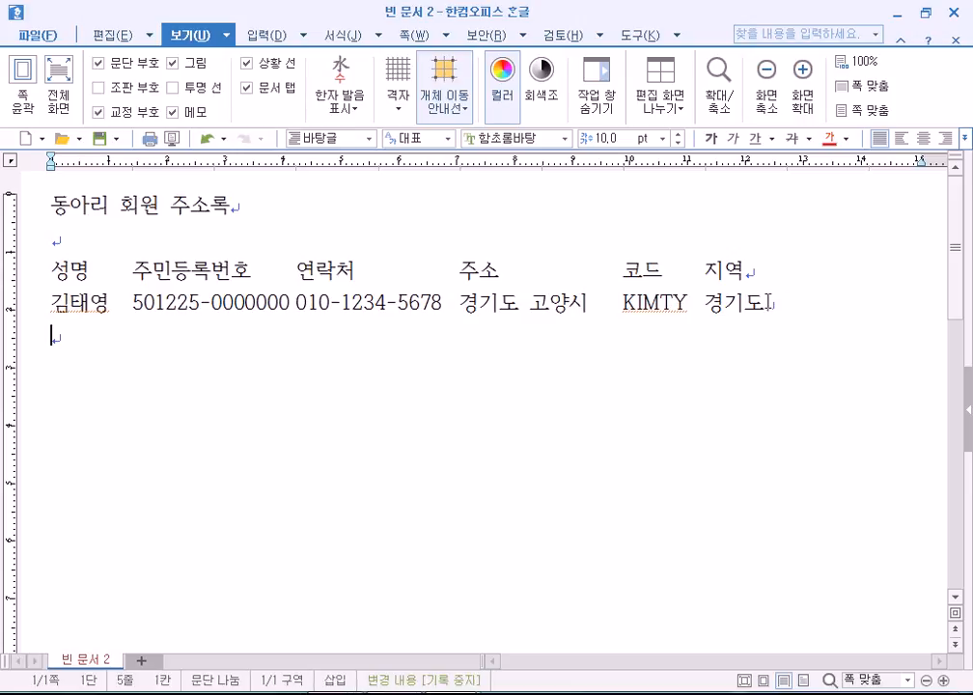
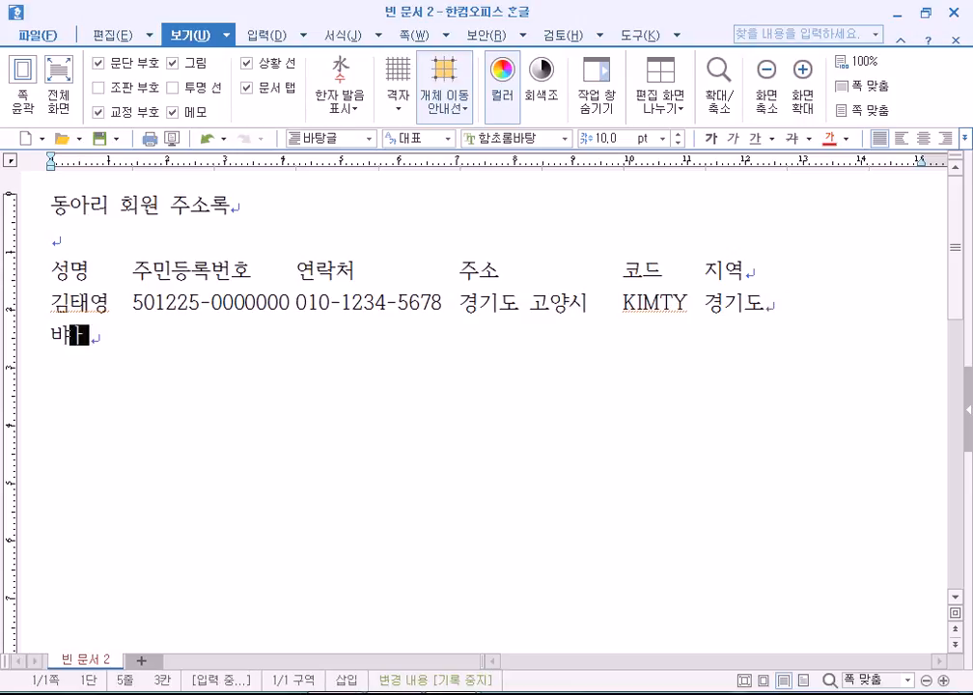
Enter the second member's name, ID number, phone, address, code and region 서울시.
{"action": "key", "text": "Tab"}
{"action": "type", "text": "605"}
{"action": "key", "text": "BackSpace"}
{"action": "type", "text": "0505-0000000"}
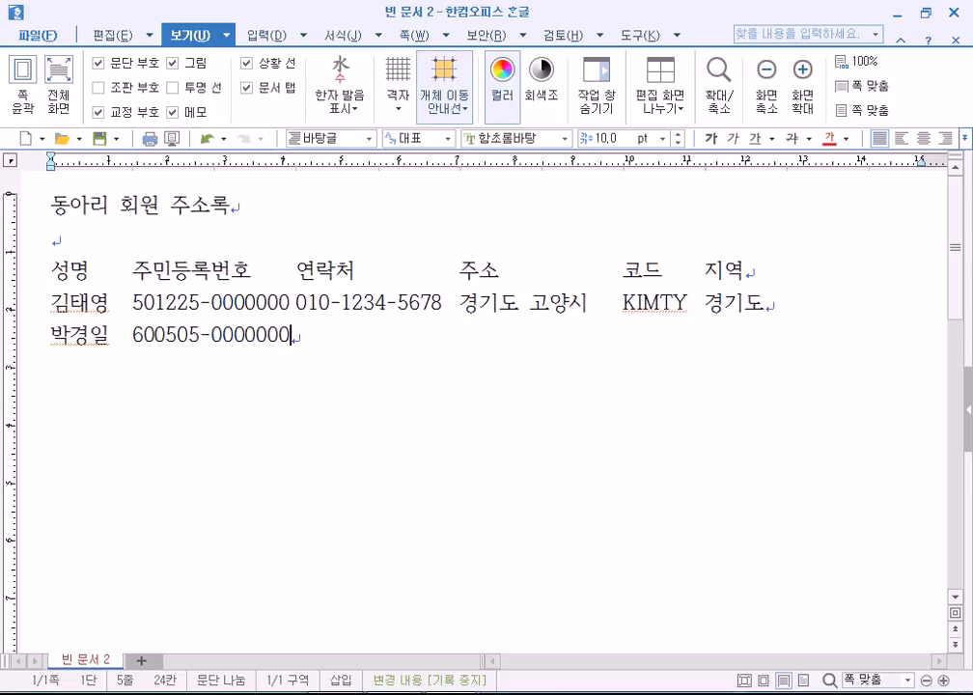
{"action": "type", "text": " 010-55"}
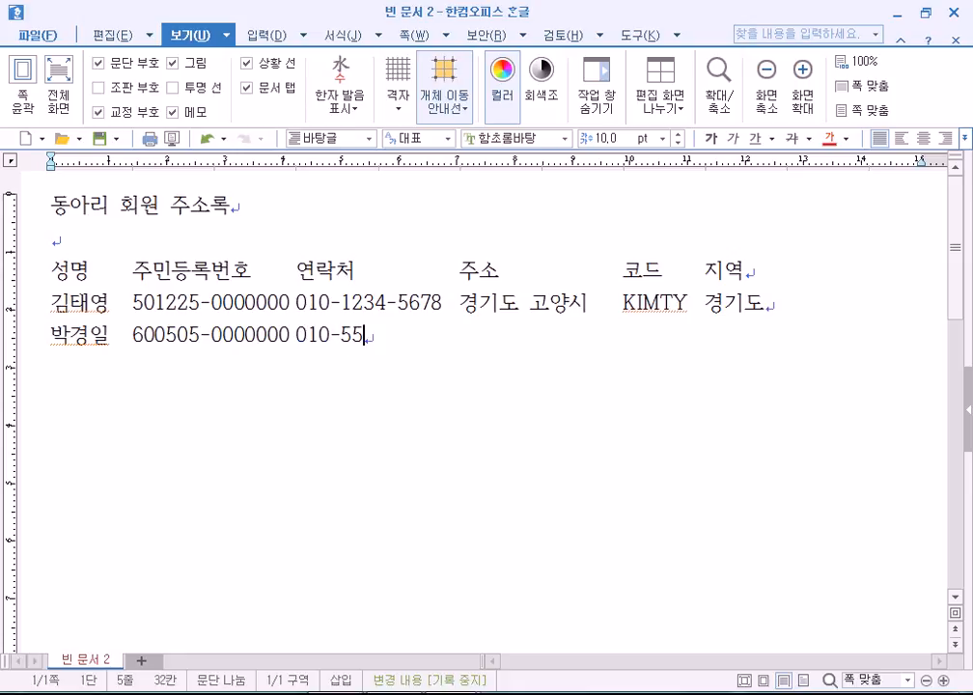
{"action": "type", "text": "55-5555"}
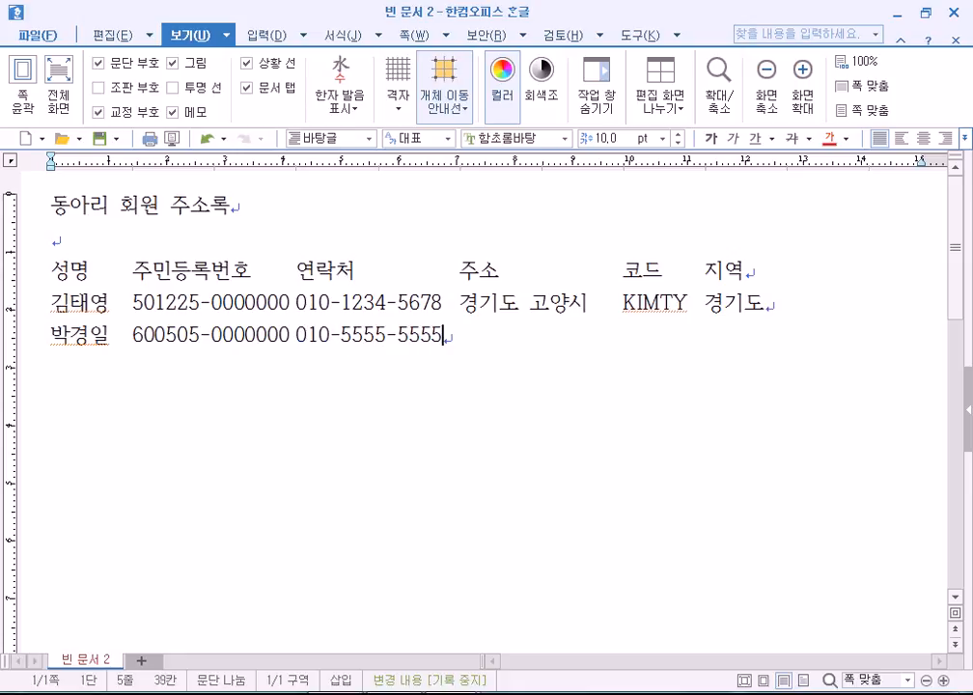
{"action": "type", "text": "    서울"}
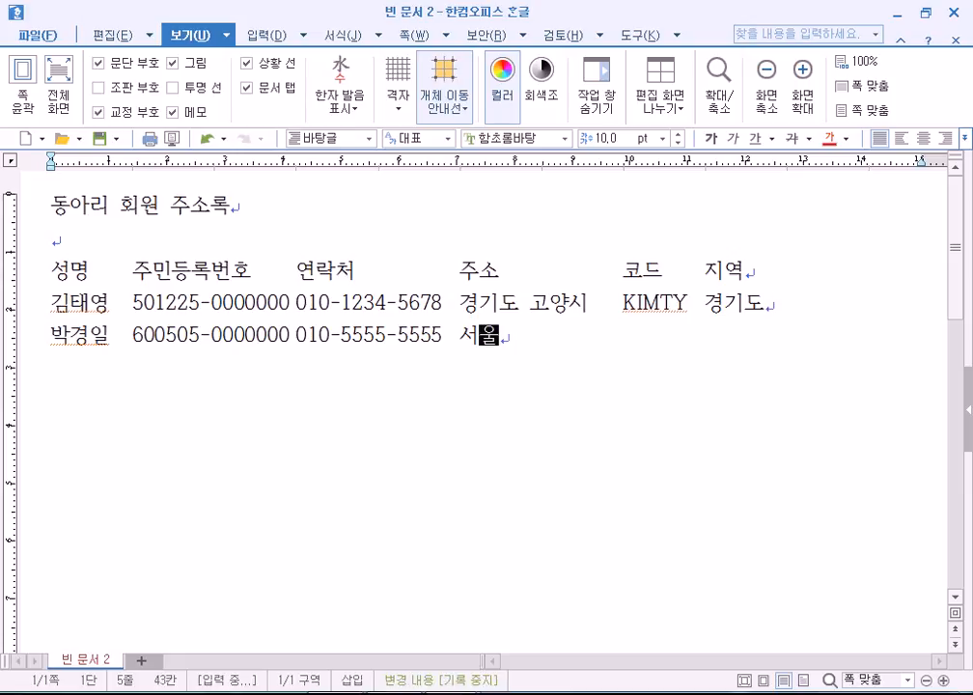
{"action": "type", "text": "시 구로구"}
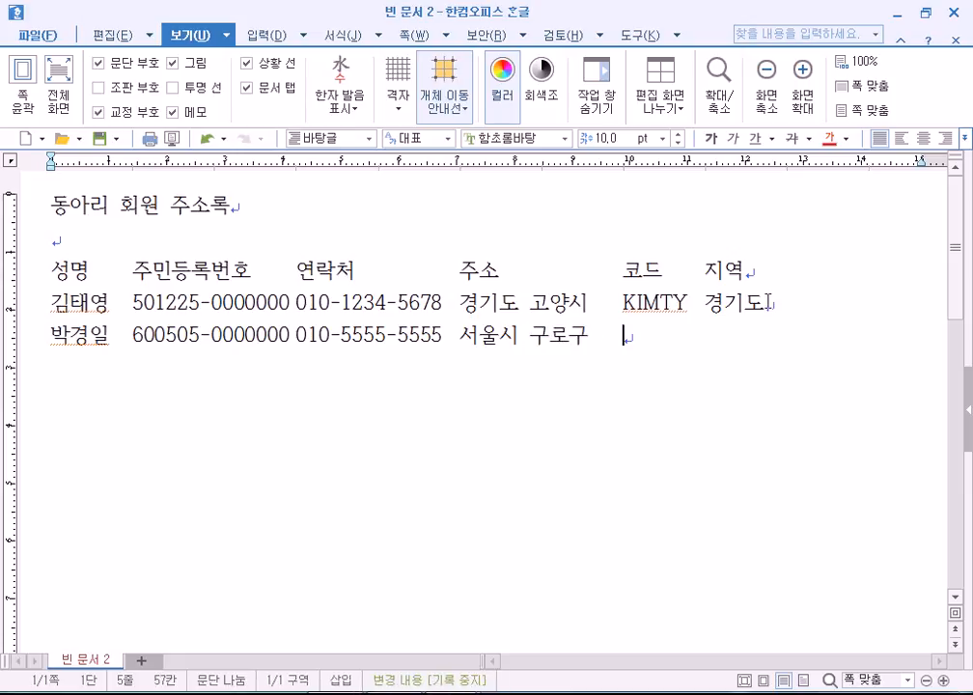
{"action": "type", "text": "     PADE"}
{"action": "key", "text": "BackSpace"}
{"action": "key", "text": "BackSpace"}
{"action": "type", "text": "RK"}
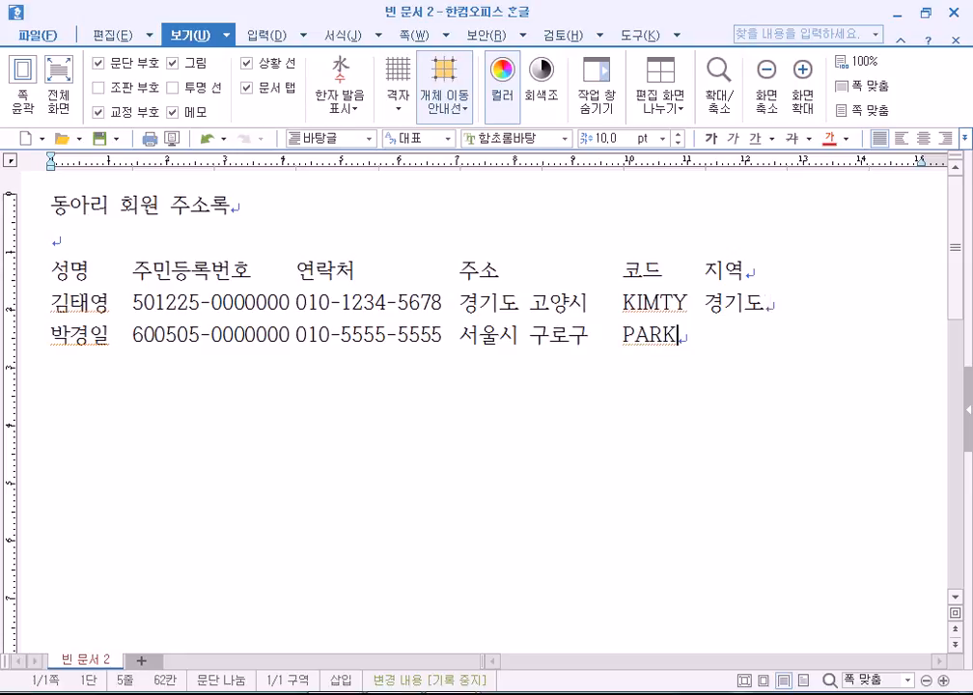
{"action": "type", "text": "KI tjdnftl"}
{"action": "key", "text": "Return"}
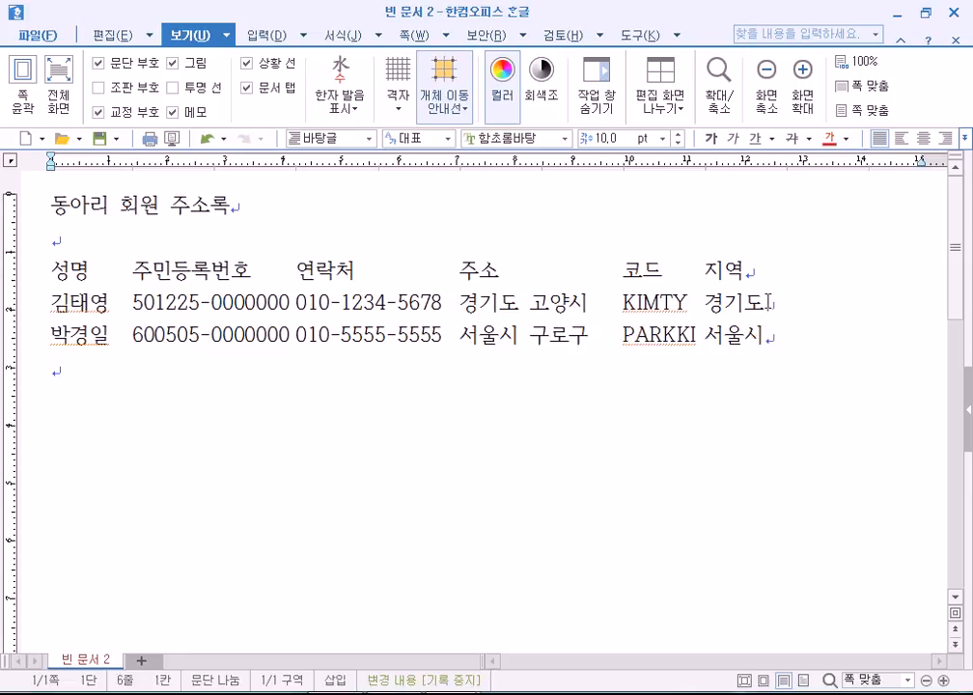
Enter the third member's row ending with region 경기도, then start an empty line.
{"action": "key", "text": "Tab"}
{"action": "type", "text": "70"}
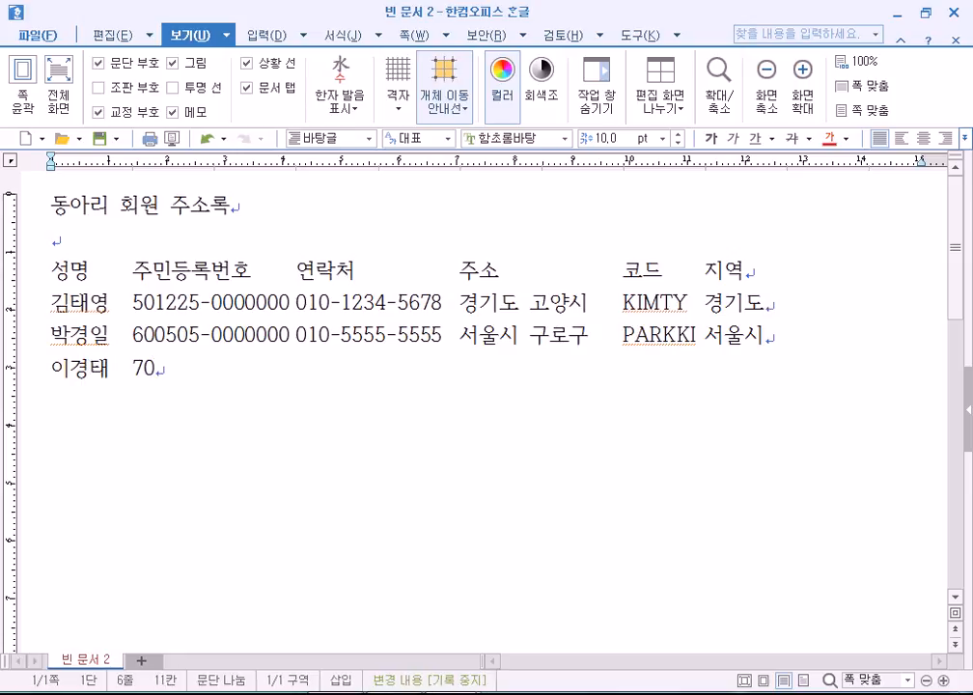
{"action": "type", "text": "0304-0"}
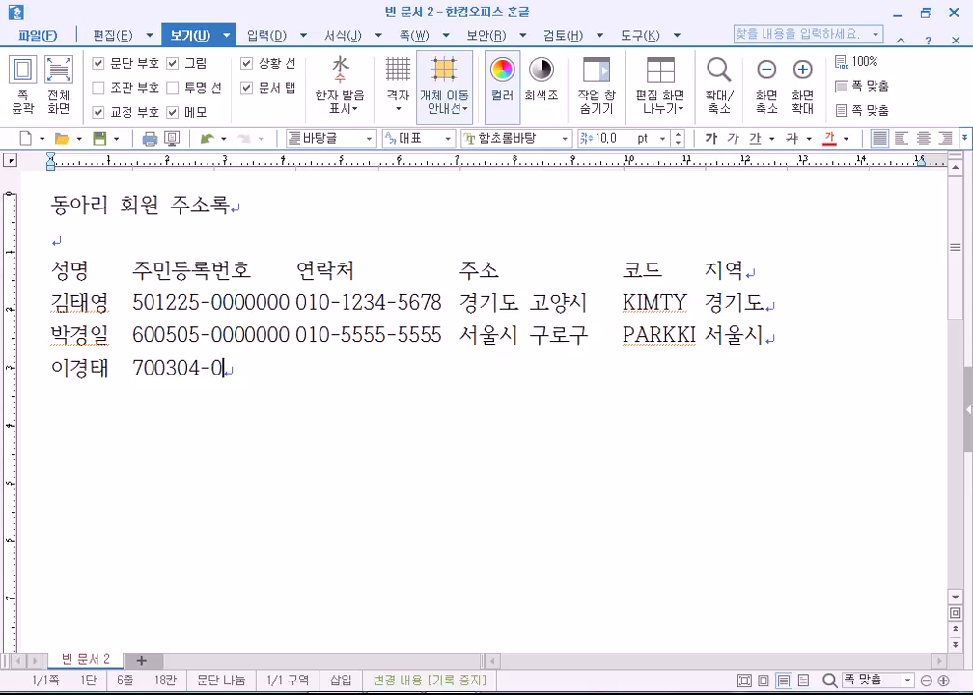
{"action": "type", "text": "000000 "}
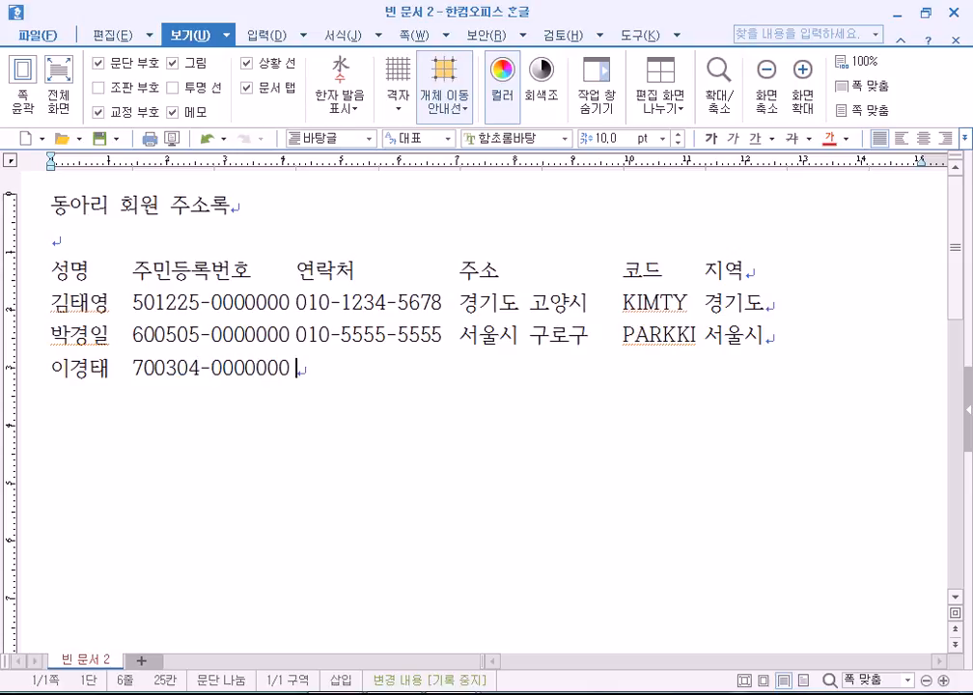
{"action": "type", "text": "010-"}
{"action": "type", "text": "7777-888"}
{"action": "type", "text": "8  "}
{"action": "type", "text": "경기도"}
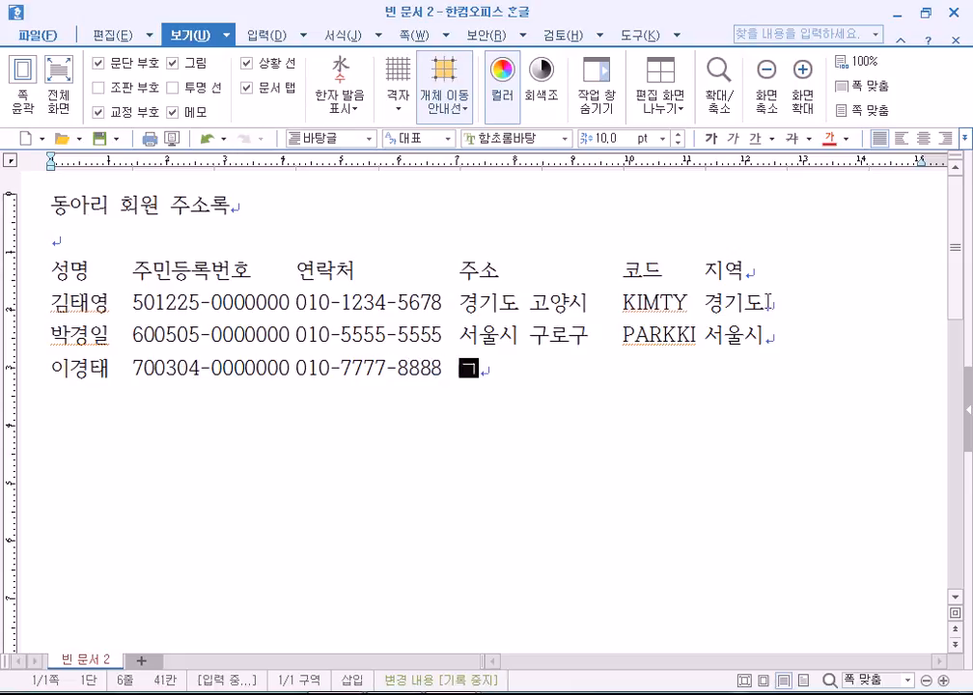
{"action": "type", "text": " 수원시       "}
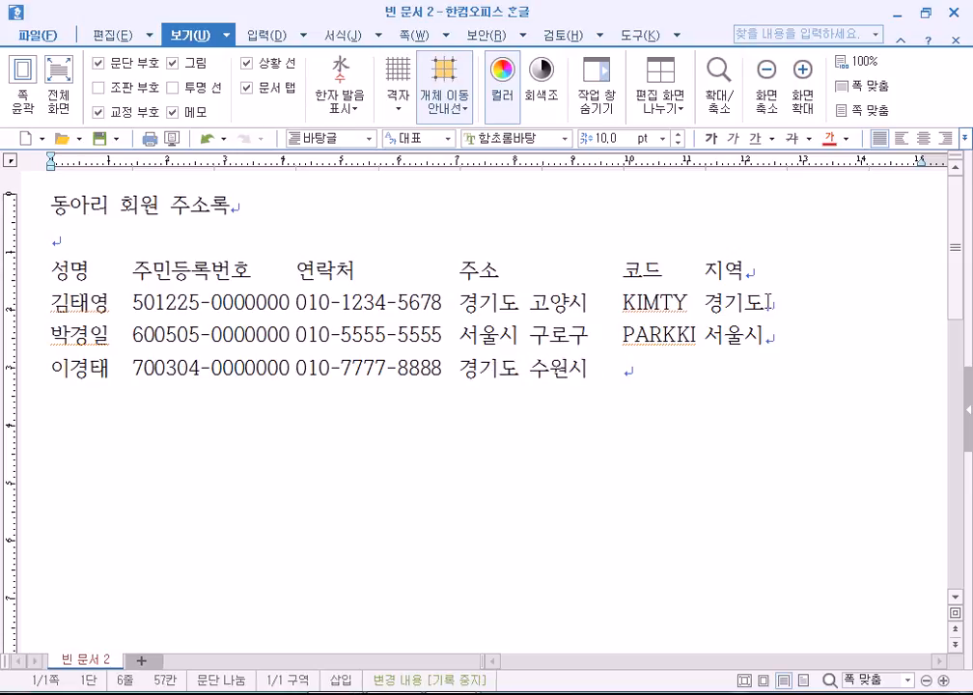
{"action": "type", "text": "LEEKT  "}
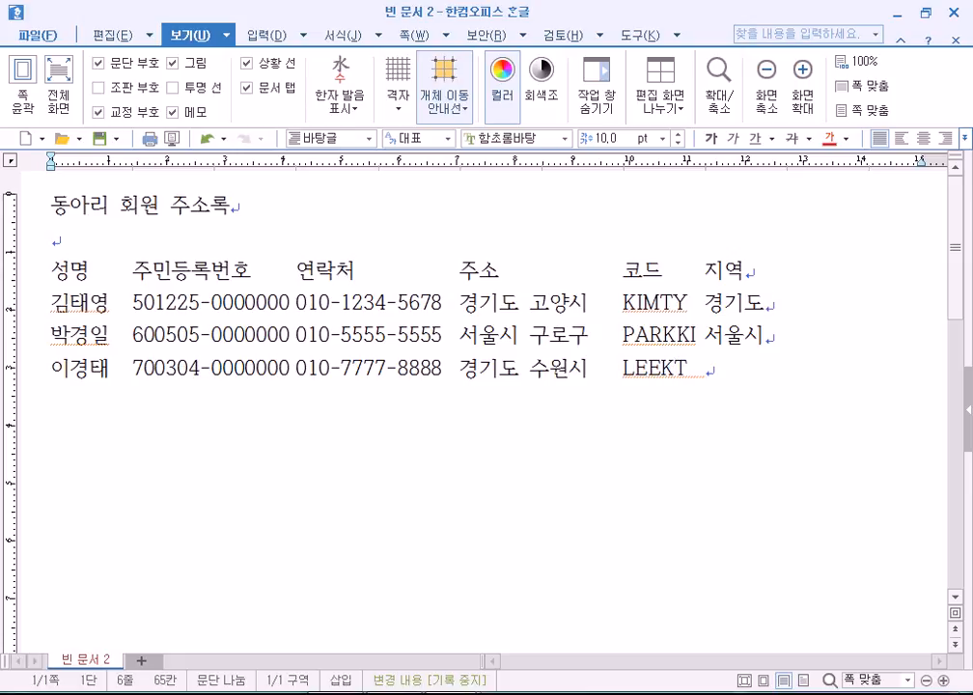
{"action": "type", "text": "경기도"}
{"action": "key", "text": "Return"}
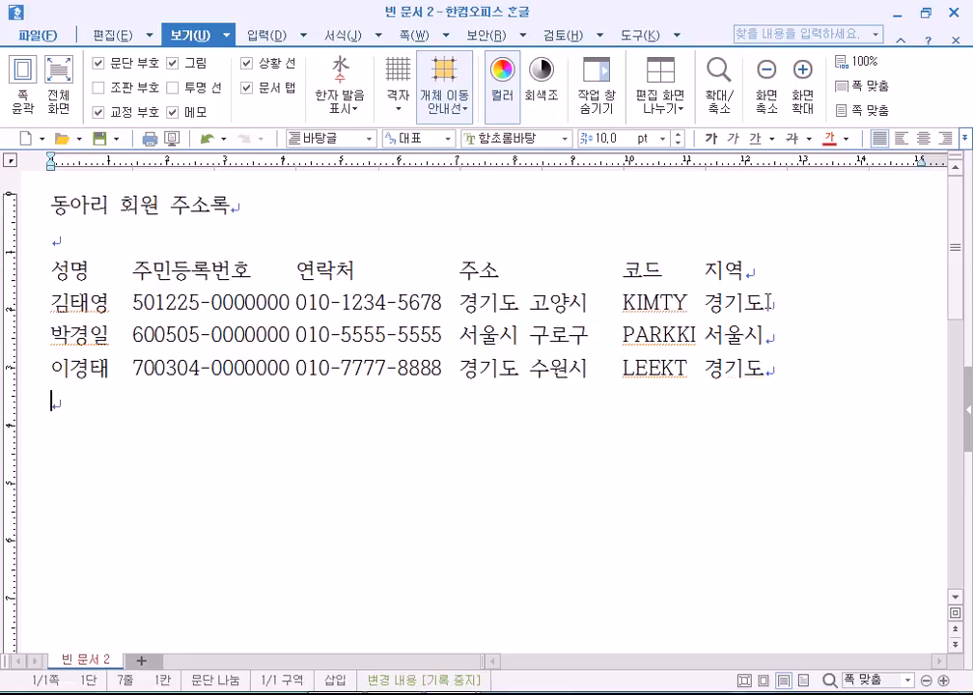
{"action": "left_click", "coordinate": [97, 88]}
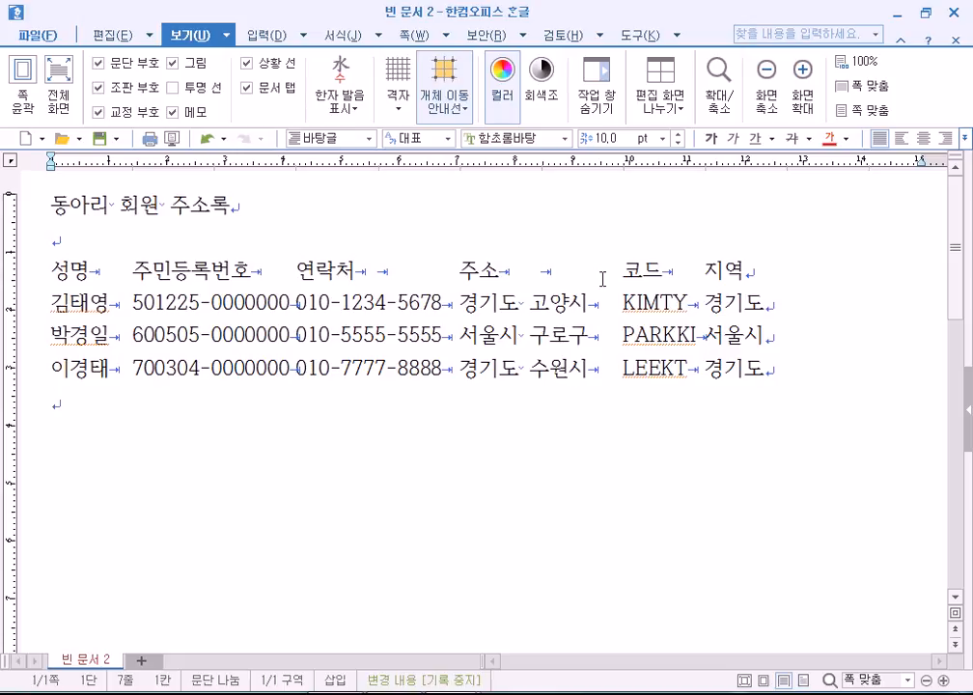
{"action": "left_click", "coordinate": [97, 88]}
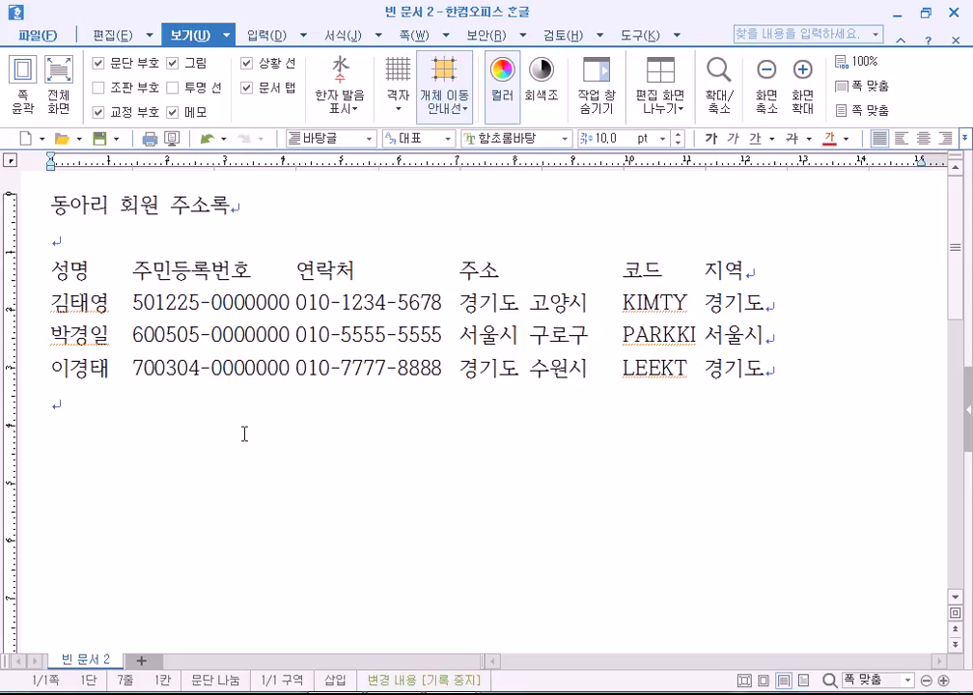
{"action": "left_click", "coordinate": [130, 303]}
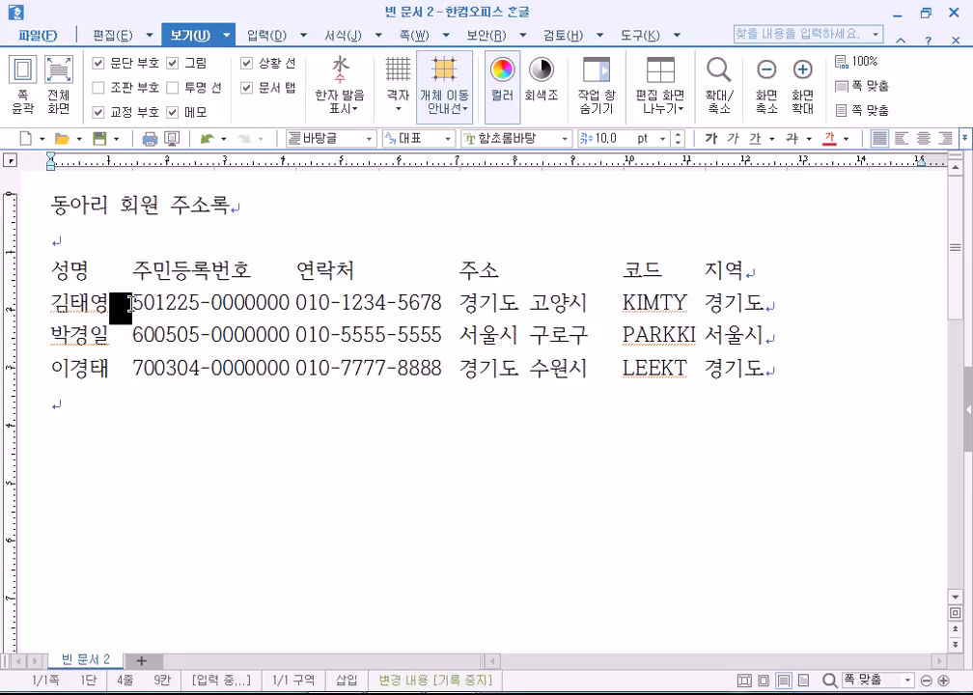
{"action": "left_click", "coordinate": [456, 303]}
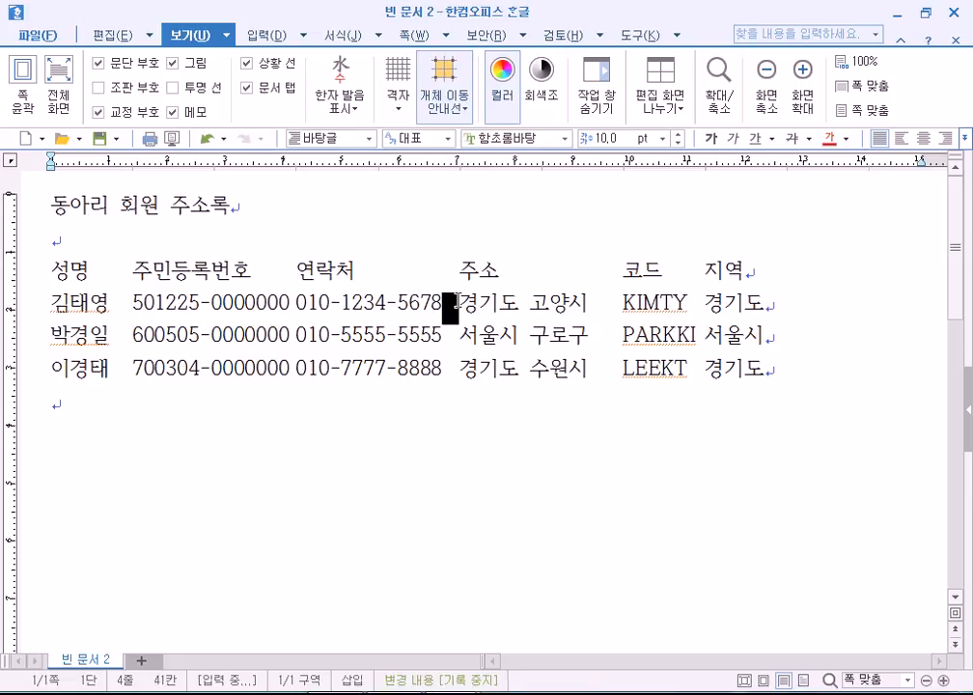
{"action": "left_click", "coordinate": [297, 304]}
{"action": "key", "text": "Tab"}
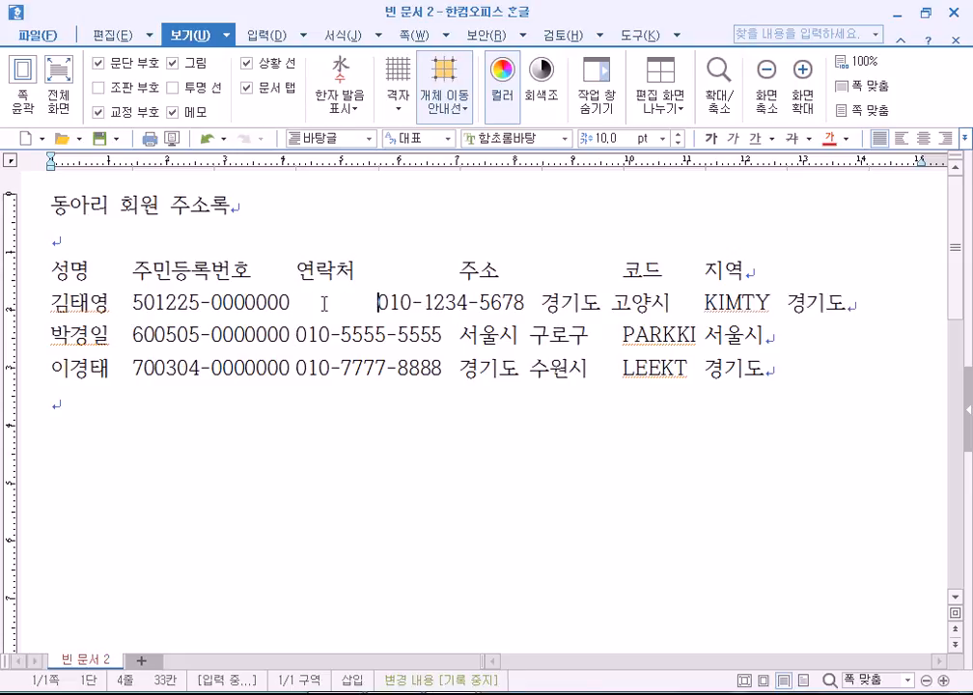
{"action": "key", "text": "BackSpace"}
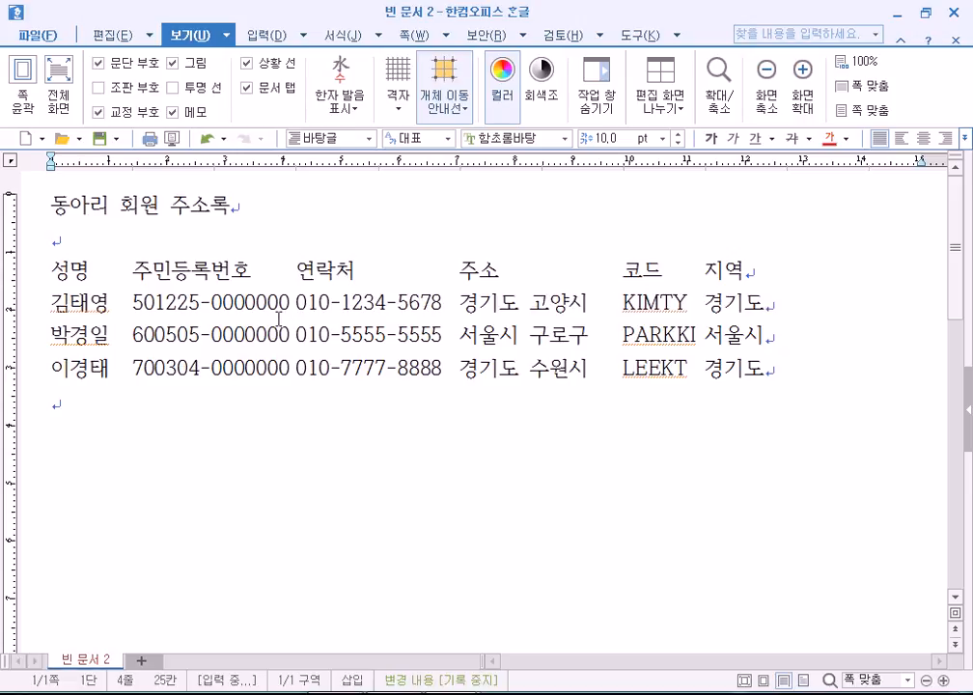
{"action": "left_click", "coordinate": [313, 400]}
{"action": "left_click", "coordinate": [443, 297]}
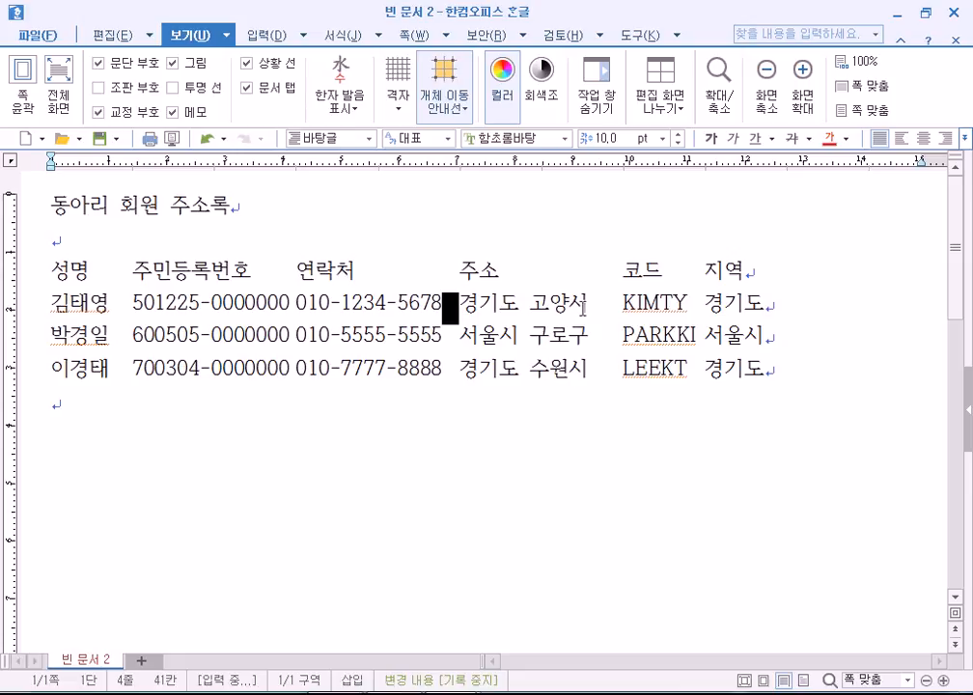
{"action": "left_click_drag", "start_coordinate": [588, 308], "coordinate": [610, 306]}
{"action": "left_click_drag", "start_coordinate": [689, 305], "coordinate": [703, 322]}
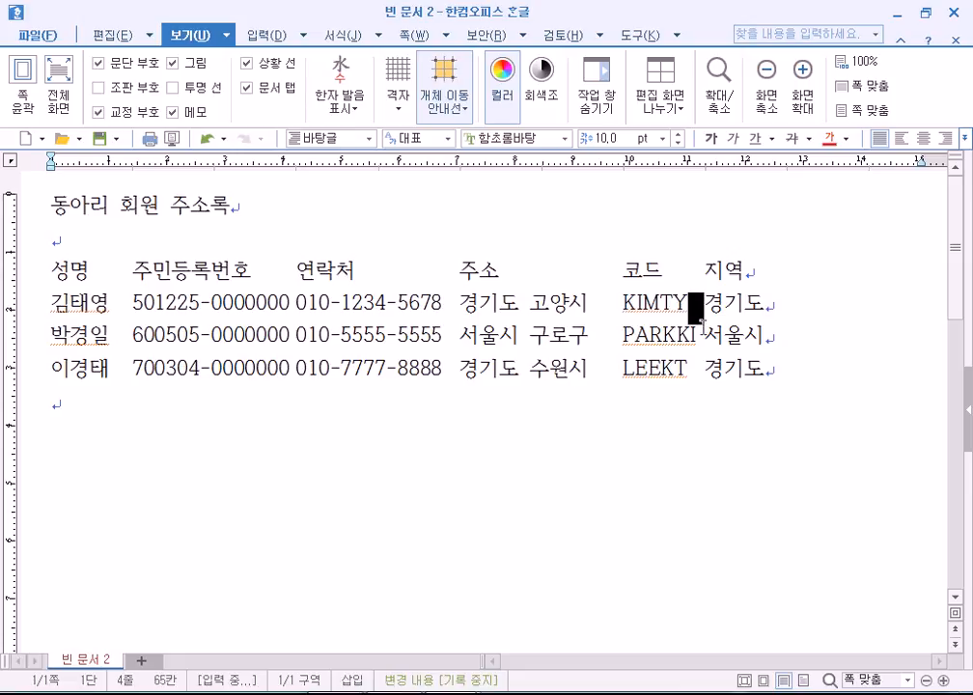
{"action": "left_click", "coordinate": [756, 406]}
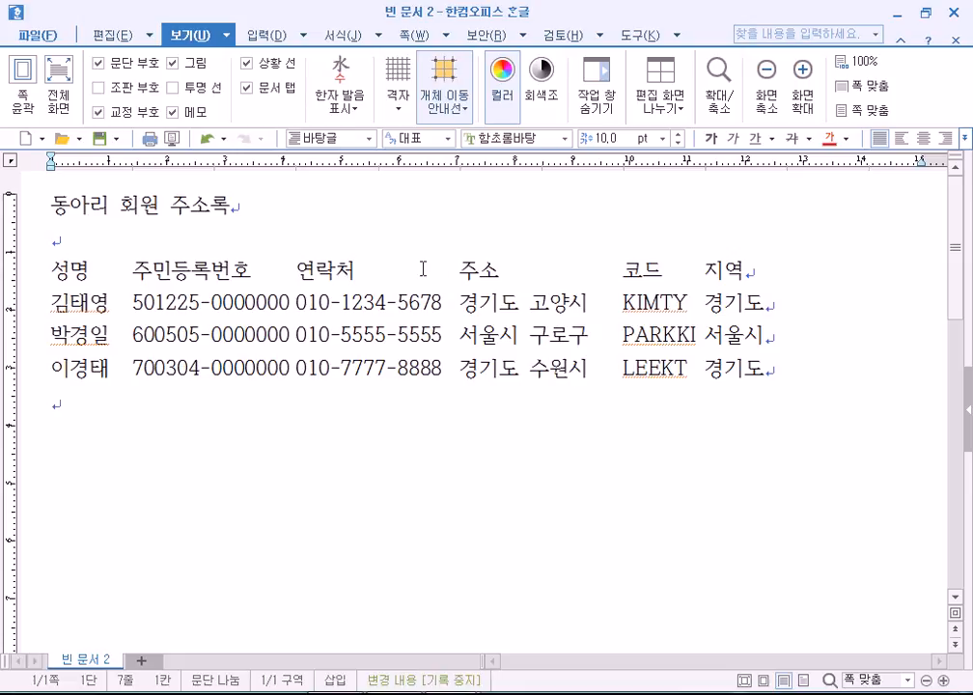
Block-select the 주민등록번호 column, try moving it after 지역, then undo the move.
{"action": "left_click", "coordinate": [134, 269]}
{"action": "left_click_drag", "start_coordinate": [134, 270], "coordinate": [297, 368]}
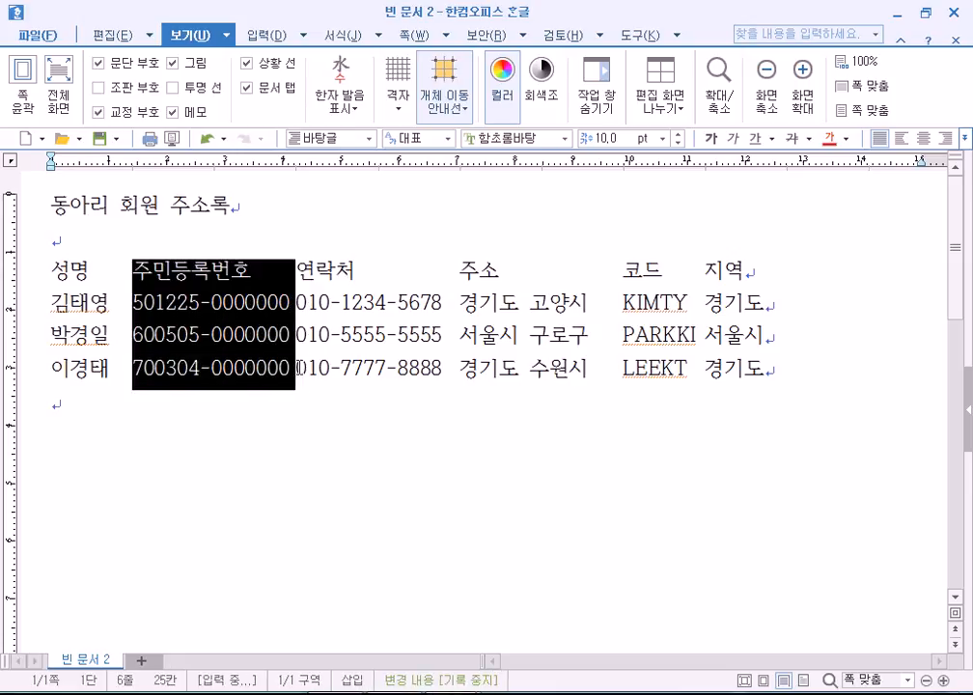
{"action": "left_click_drag", "start_coordinate": [880, 302], "coordinate": [879, 294]}
{"action": "key", "text": "ctrl+z"}
Delete the extra spaces after the 지역 header and clear the selection on the codes.
{"action": "left_click", "coordinate": [780, 283]}
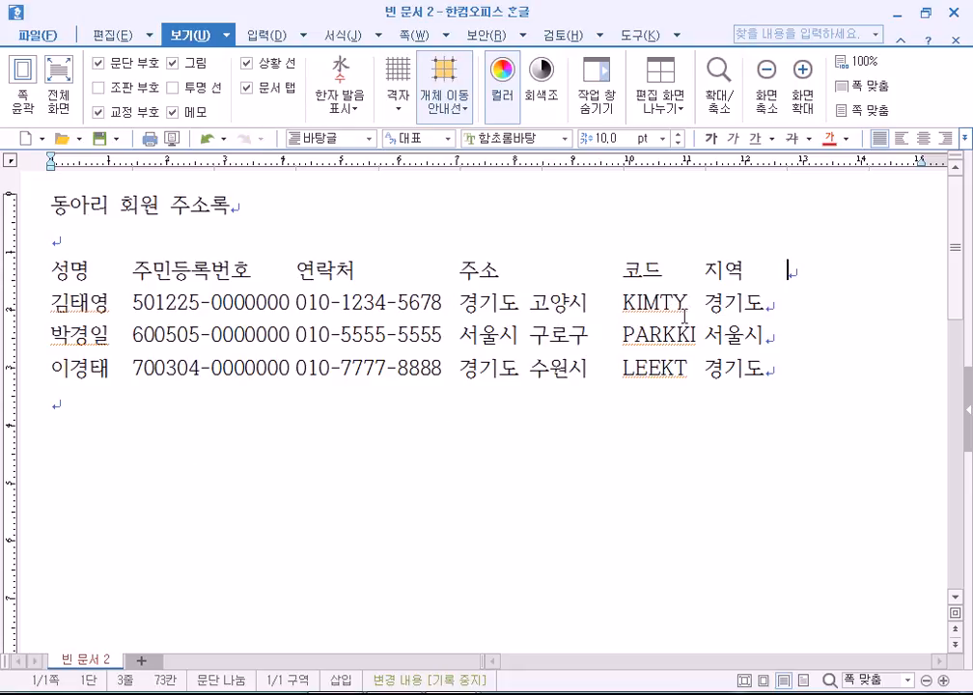
{"action": "key", "text": "BackSpace"}
{"action": "key", "text": "BackSpace"}
{"action": "key", "text": "BackSpace"}
{"action": "key", "text": "BackSpace"}
{"action": "left_click", "coordinate": [201, 422]}
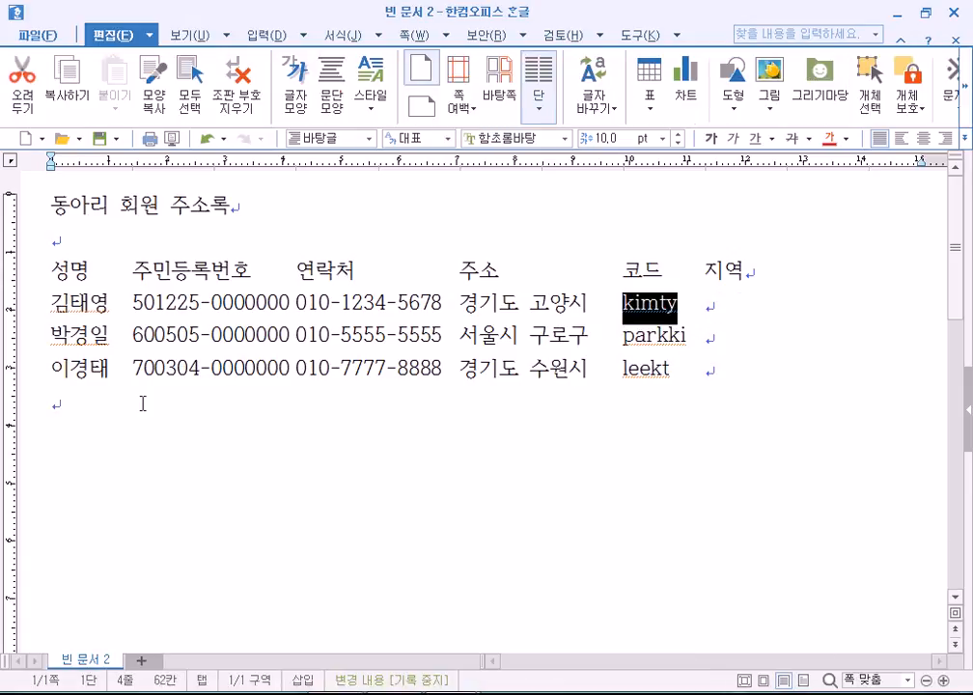
{"action": "left_click", "coordinate": [177, 405]}
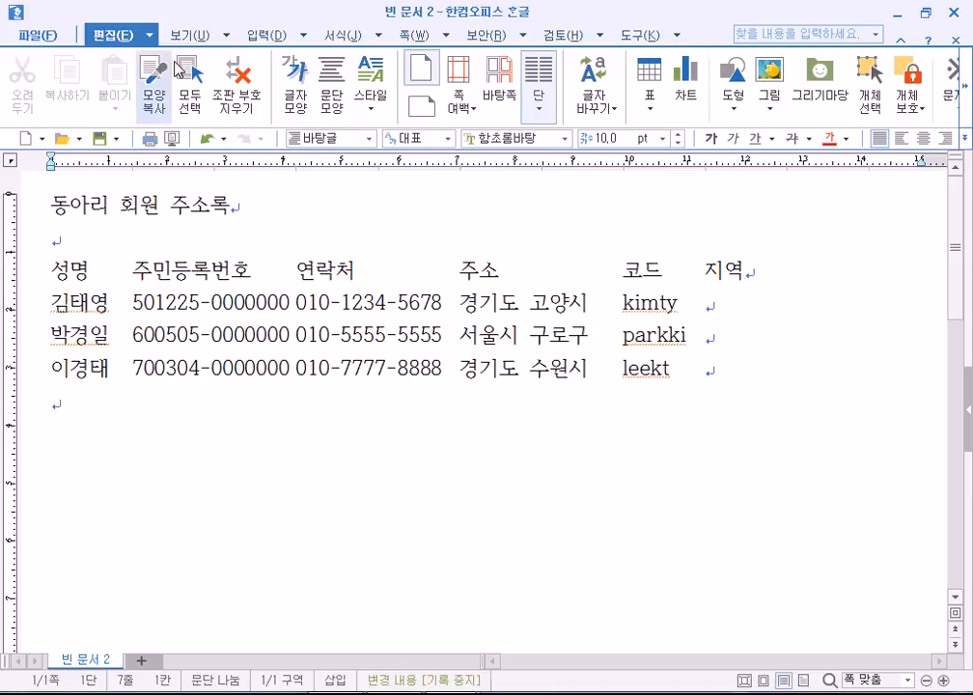
{"action": "left_click", "coordinate": [190, 36]}
{"action": "left_click", "coordinate": [25, 97]}
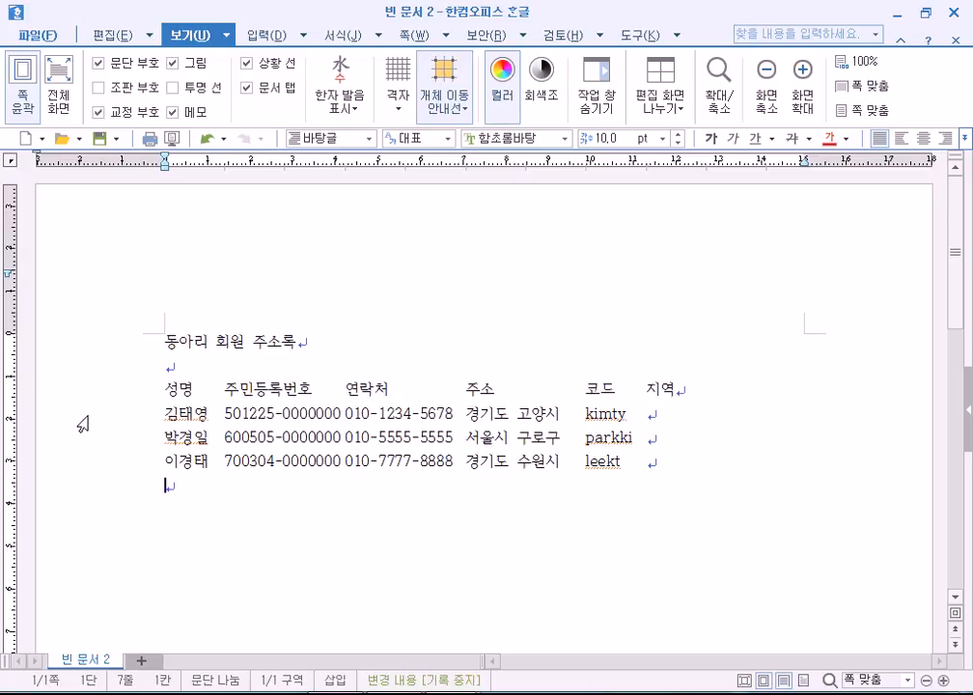
{"action": "triple_click", "coordinate": [83, 423]}
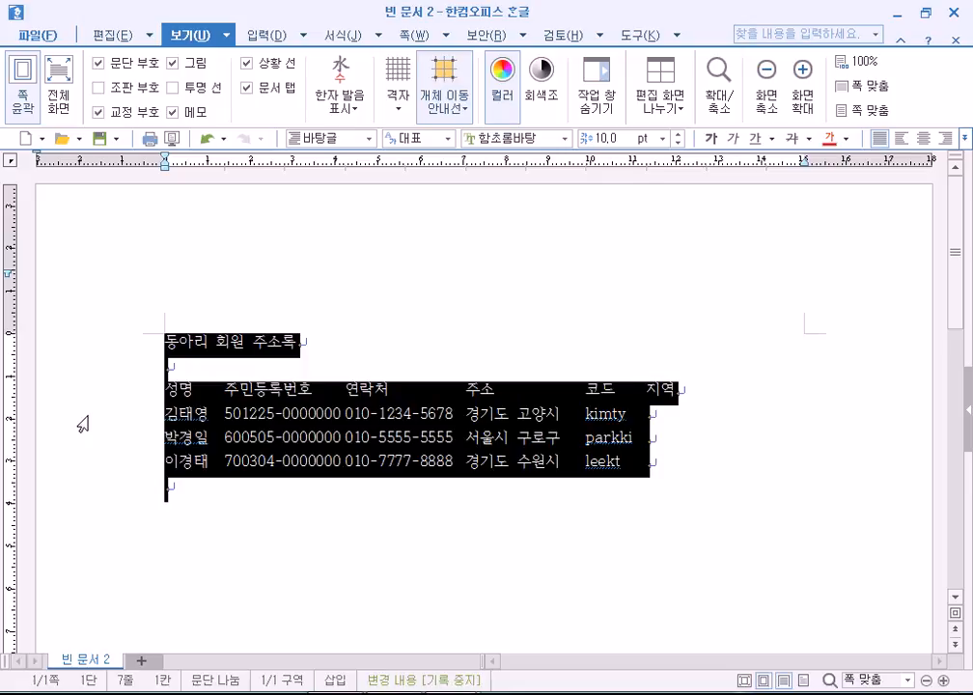
{"action": "left_click", "coordinate": [21, 85]}
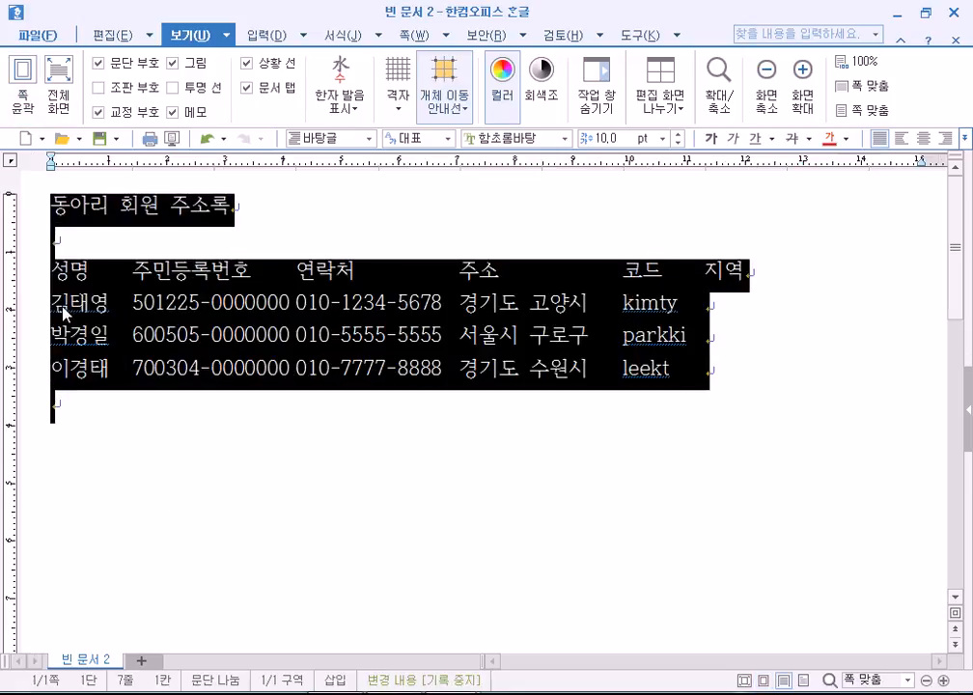
{"action": "left_click", "coordinate": [23, 307]}
{"action": "left_click", "coordinate": [23, 307]}
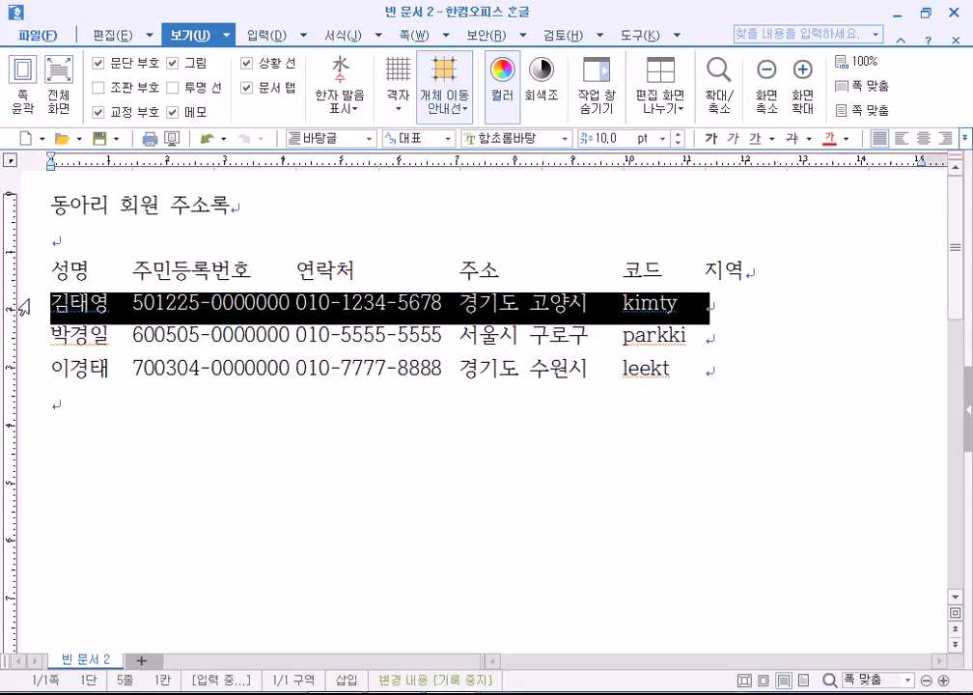
{"action": "left_click", "coordinate": [23, 307]}
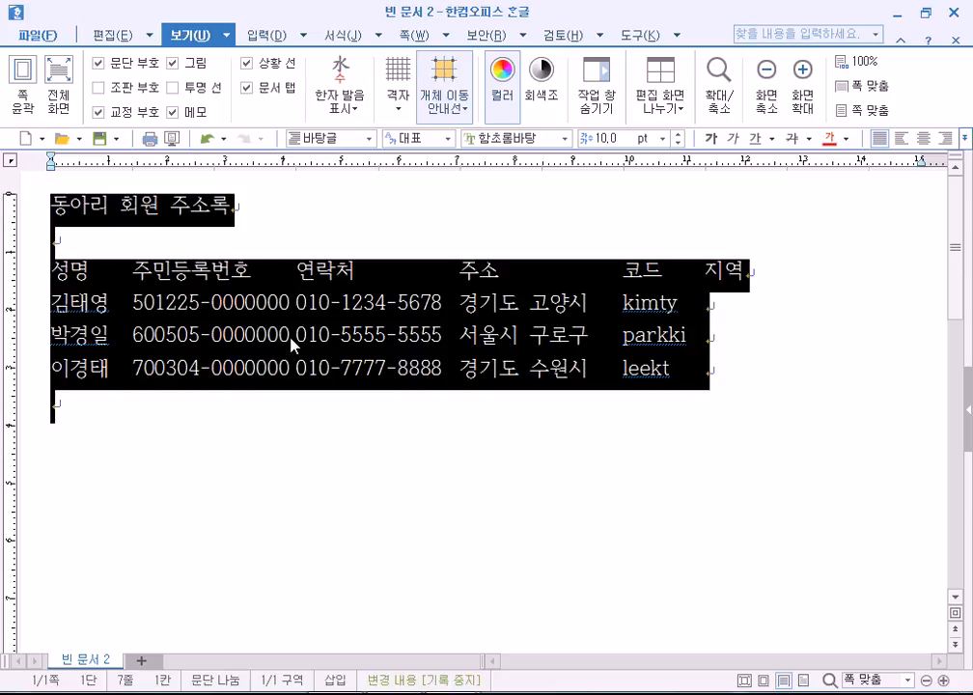
{"action": "left_click", "coordinate": [21, 96]}
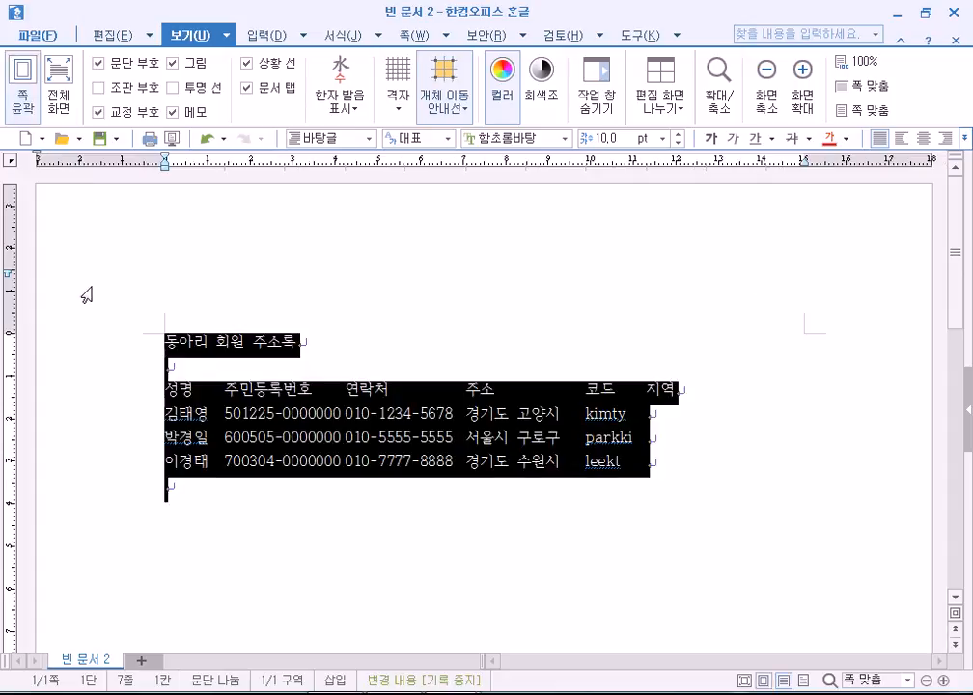
{"action": "left_click", "coordinate": [147, 421]}
{"action": "left_click", "coordinate": [338, 297]}
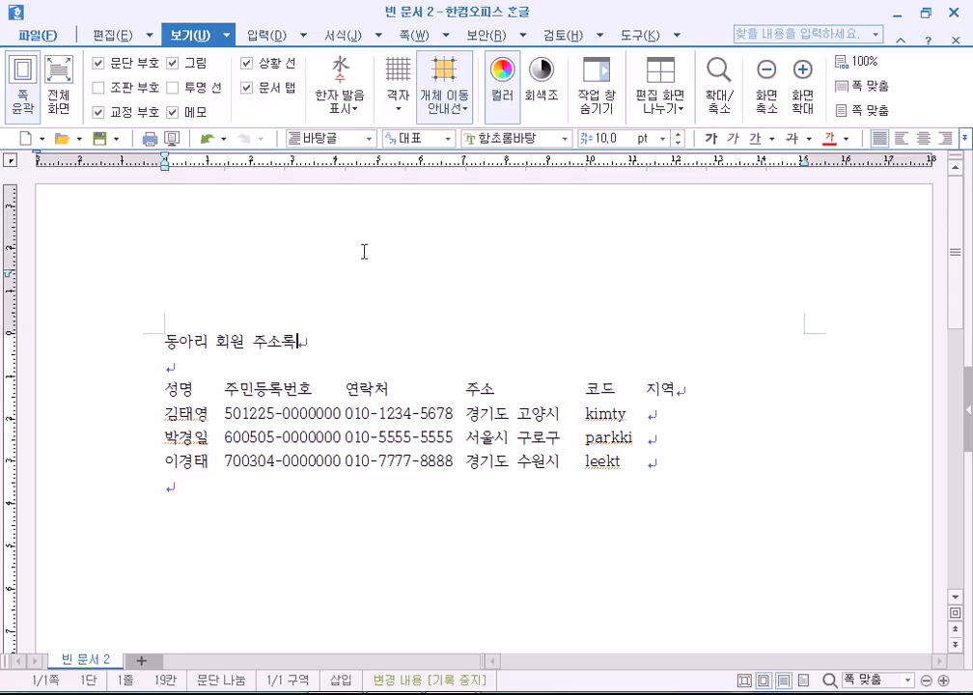
{"action": "left_click", "coordinate": [537, 378]}
{"action": "left_click", "coordinate": [617, 392]}
{"action": "left_click", "coordinate": [692, 399]}
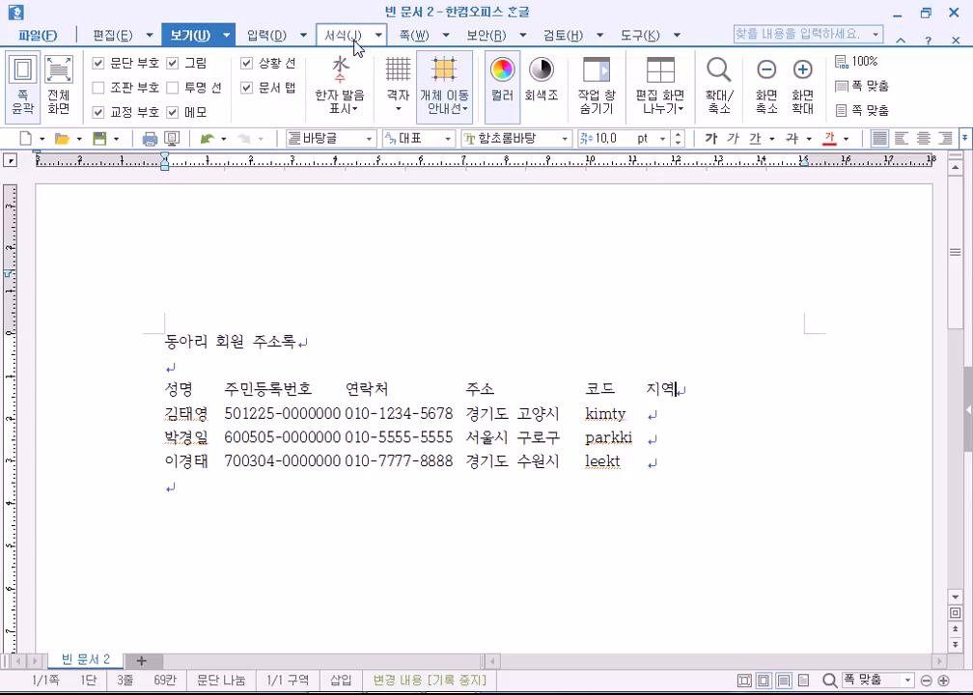
{"action": "left_click", "coordinate": [282, 36]}
{"action": "left_click", "coordinate": [337, 36]}
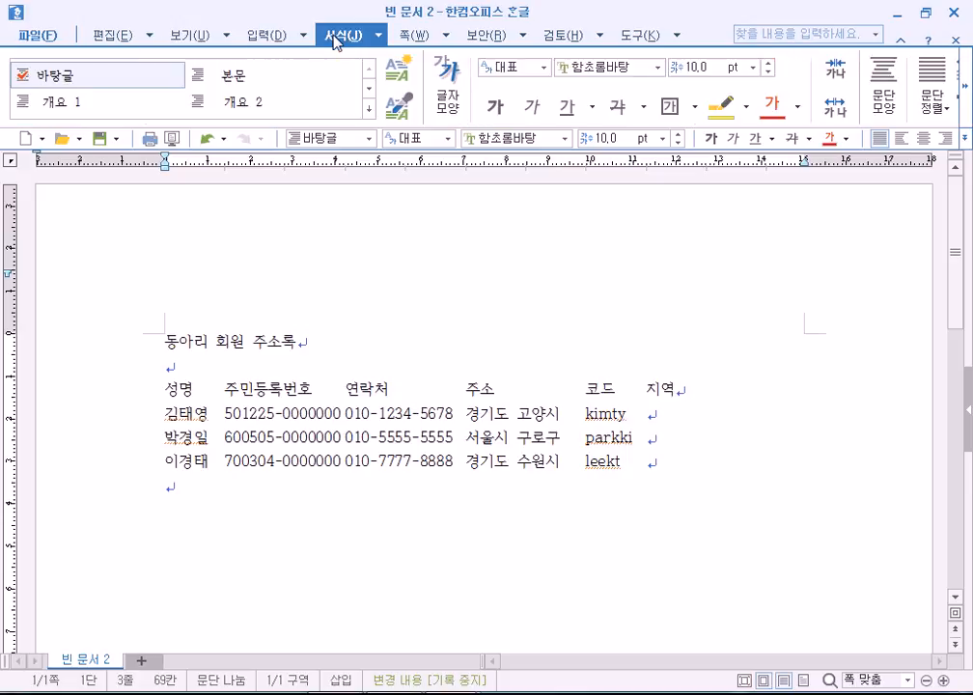
{"action": "left_click", "coordinate": [183, 40]}
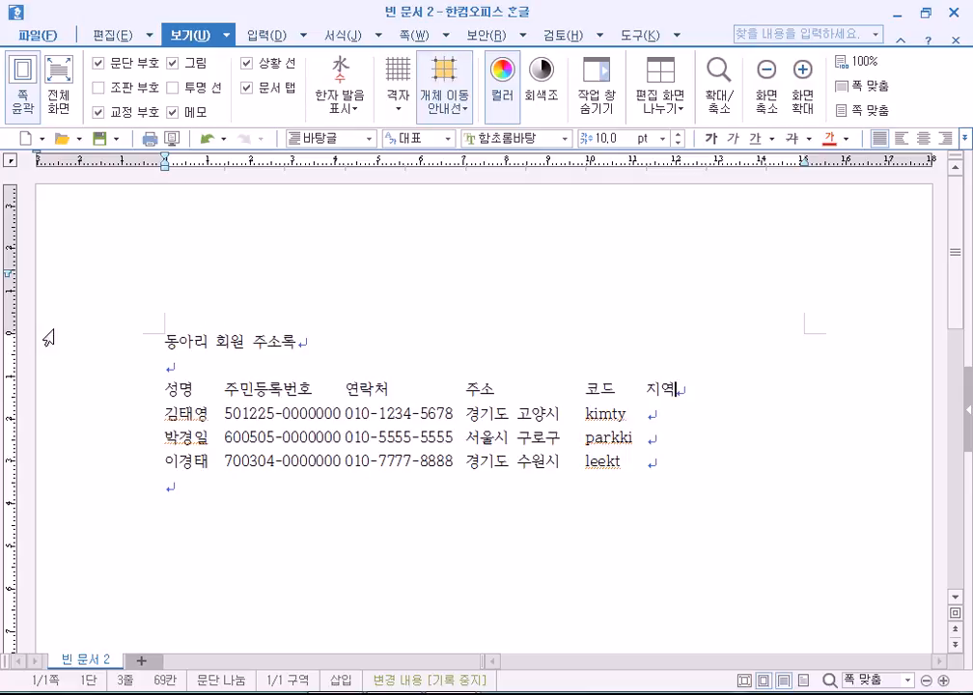
{"action": "left_click", "coordinate": [21, 89]}
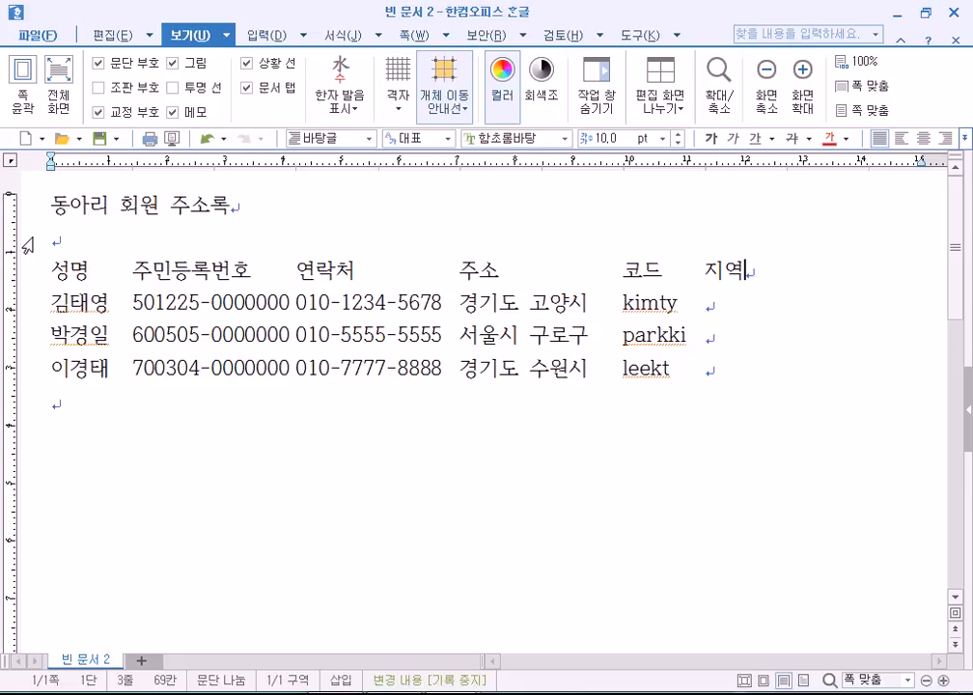
Select the whole document and convert it to all uppercase, turning the codes into KIMTY, PARKKI, LEEKT.
{"action": "left_click", "coordinate": [19, 279]}
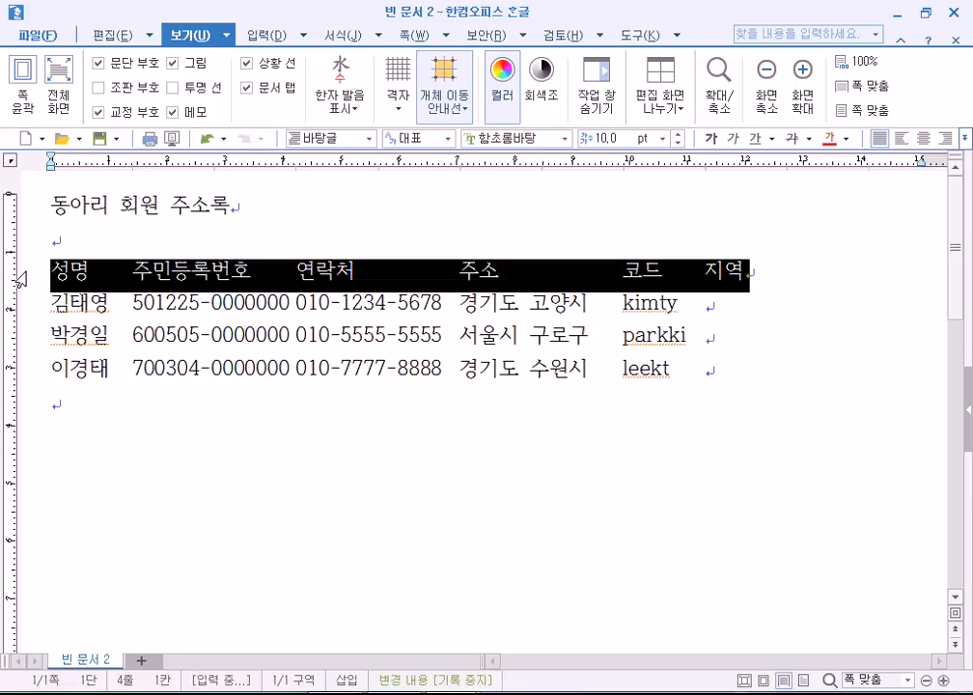
{"action": "triple_click", "coordinate": [20, 279]}
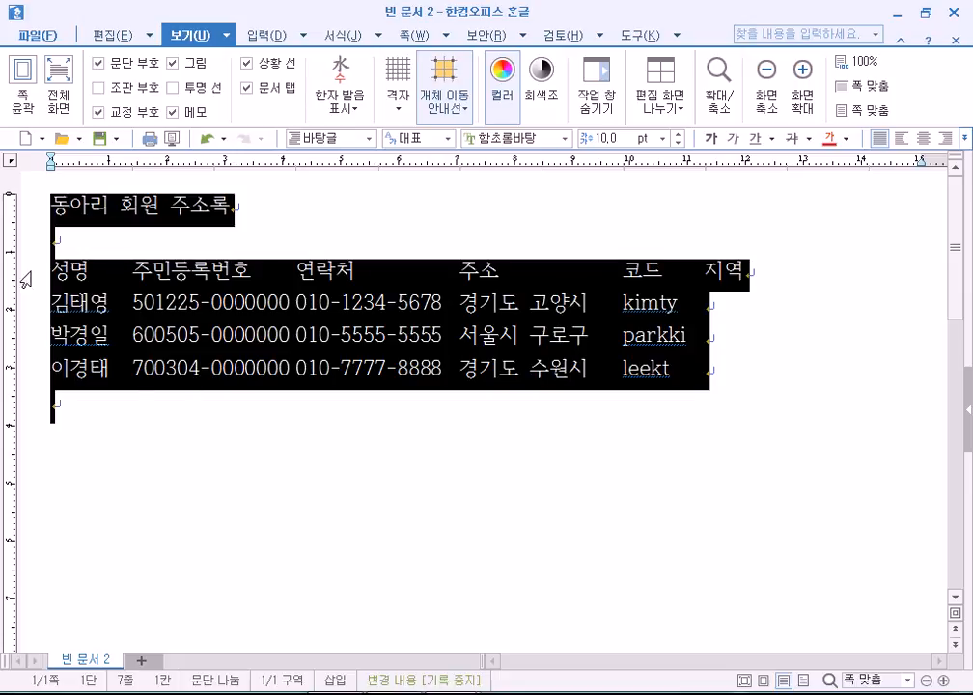
{"action": "left_click", "coordinate": [109, 37]}
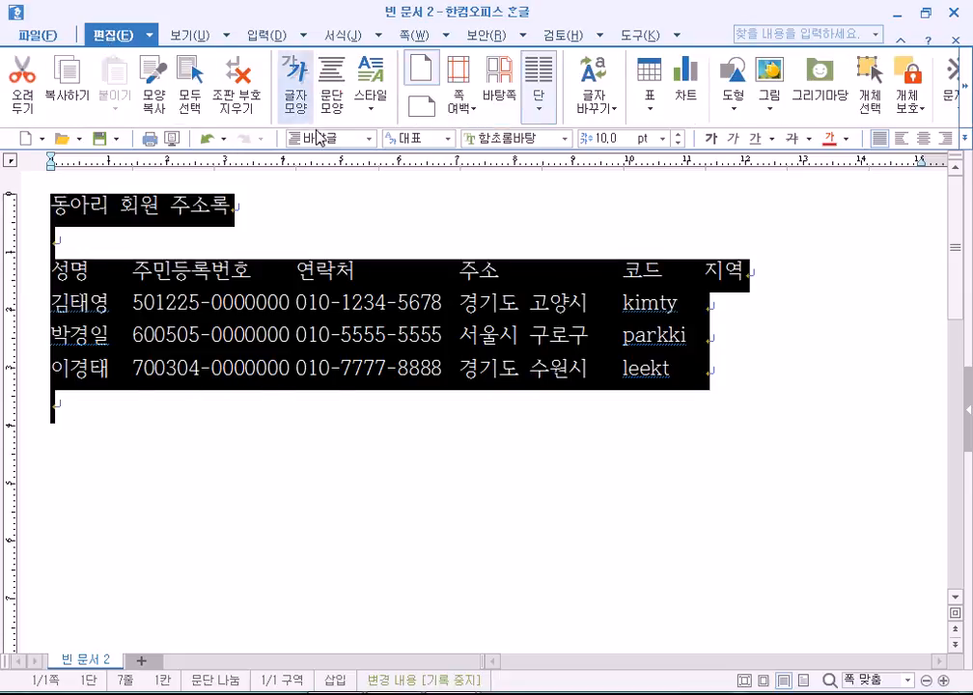
{"action": "left_click", "coordinate": [606, 114]}
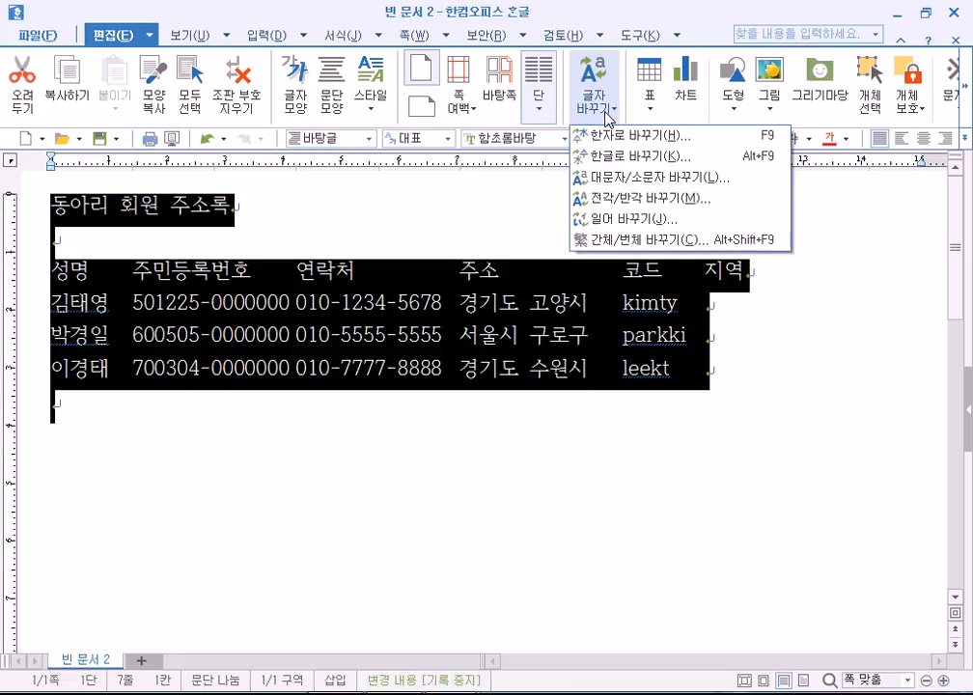
{"action": "left_click", "coordinate": [617, 180]}
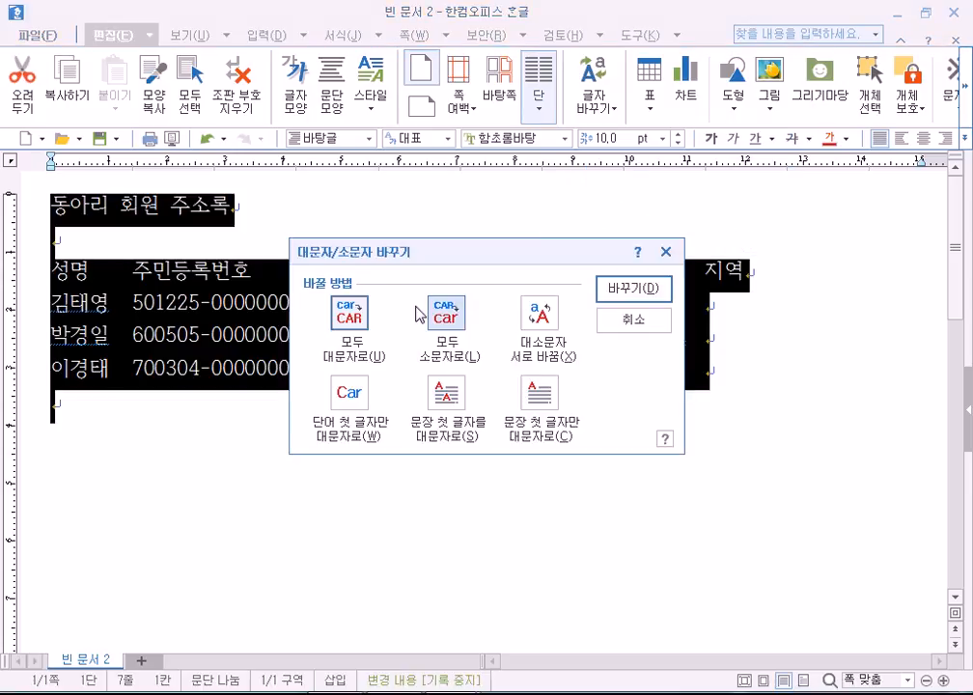
{"action": "left_click", "coordinate": [632, 288]}
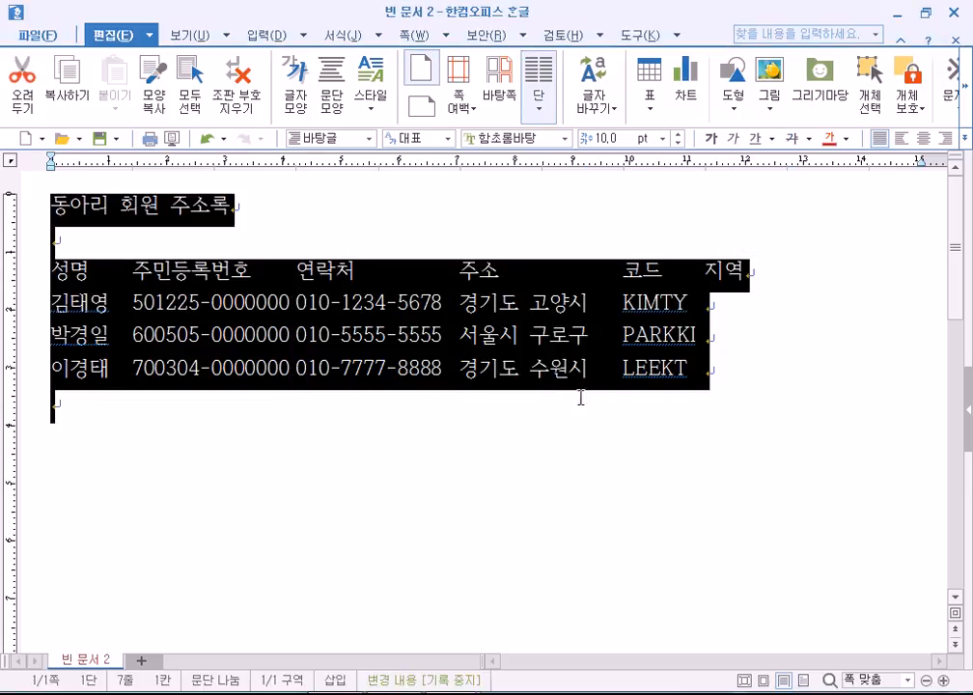
{"action": "left_click", "coordinate": [626, 374]}
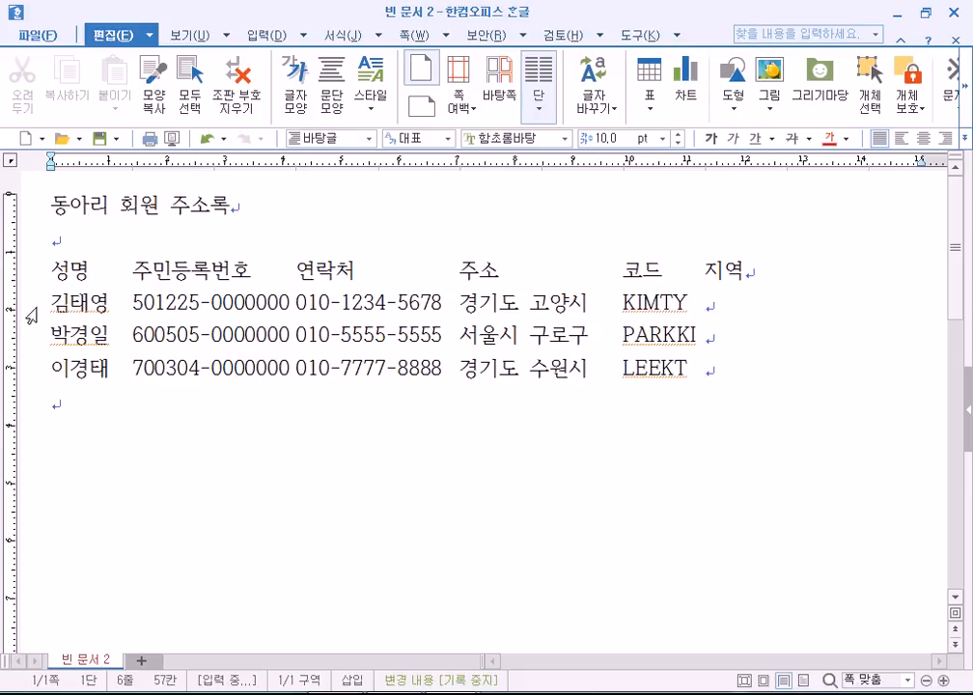
{"action": "left_click", "coordinate": [165, 39]}
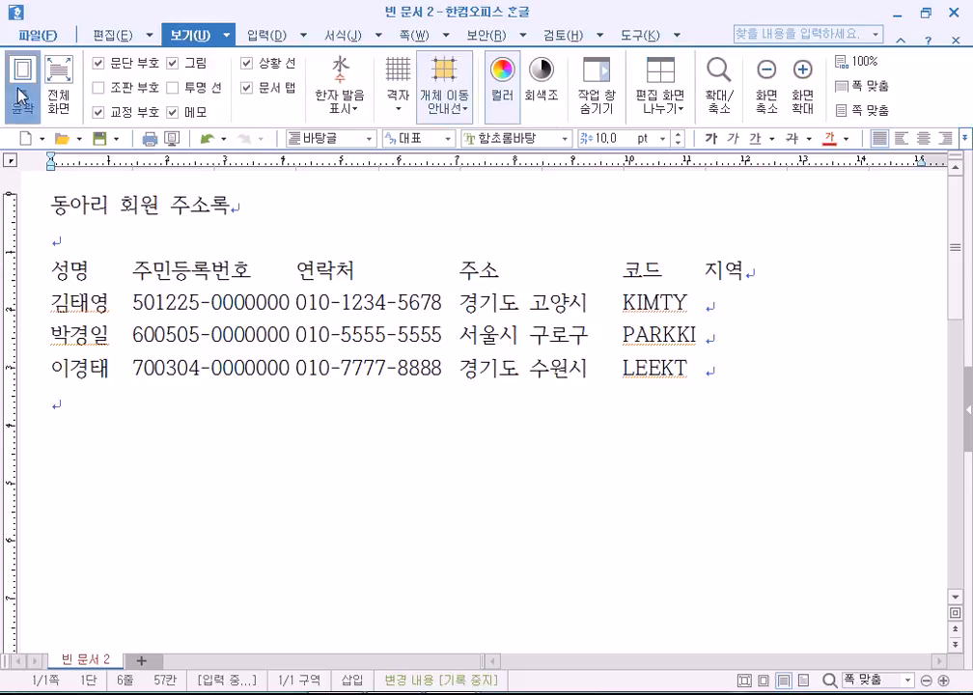
Copy the three member rows and paste them twice below the list.
{"action": "left_click", "coordinate": [20, 96]}
{"action": "left_click", "coordinate": [79, 409]}
{"action": "triple_click", "coordinate": [76, 415]}
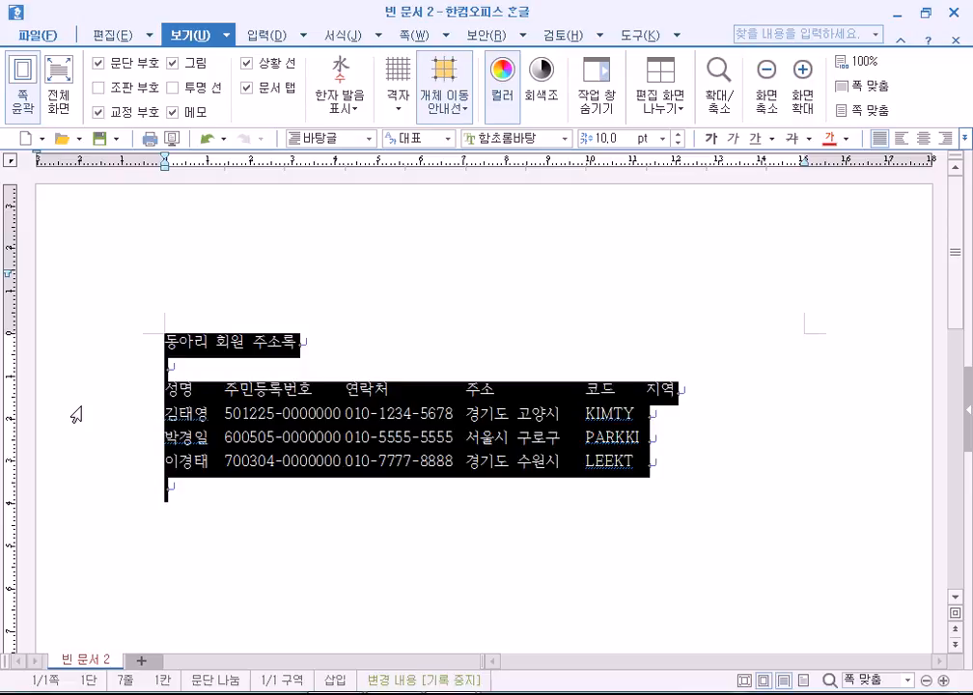
{"action": "left_click", "coordinate": [60, 418]}
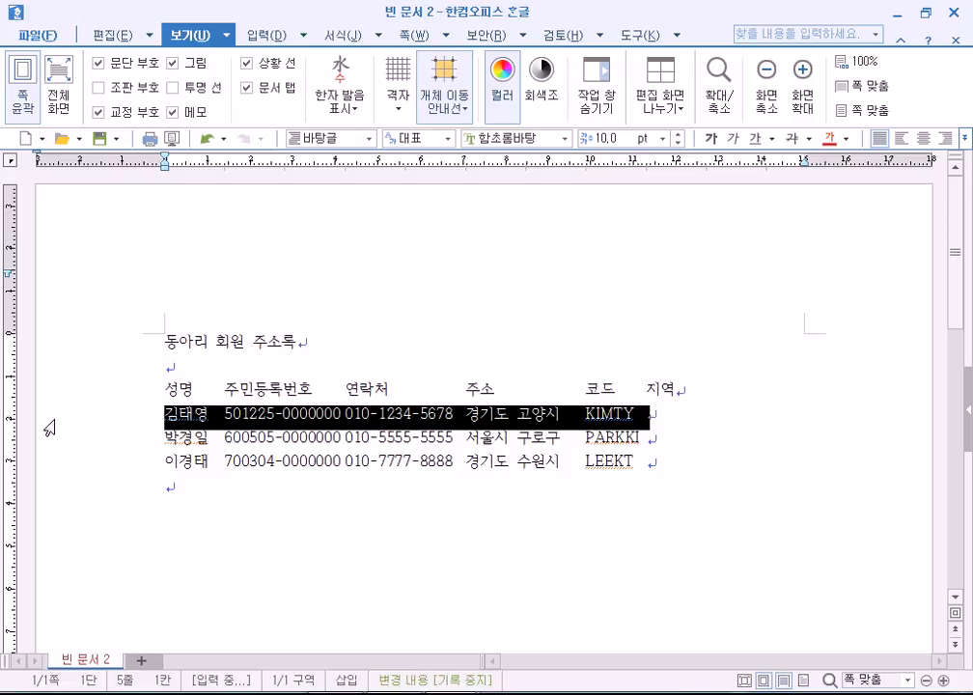
{"action": "left_click_drag", "start_coordinate": [55, 418], "coordinate": [54, 470]}
{"action": "key", "text": "ctrl+c"}
{"action": "key", "text": "ctrl+v"}
{"action": "key", "text": "ctrl+v"}
{"action": "key", "text": "ctrl+v"}
{"action": "key", "text": "ctrl+v"}
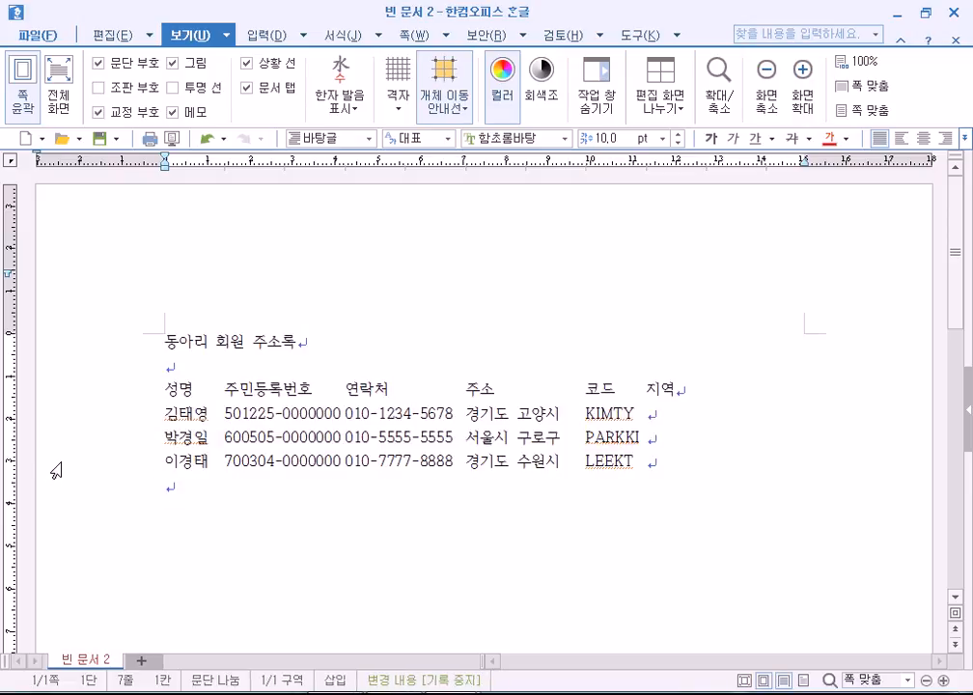
{"action": "key", "text": "ctrl+v"}
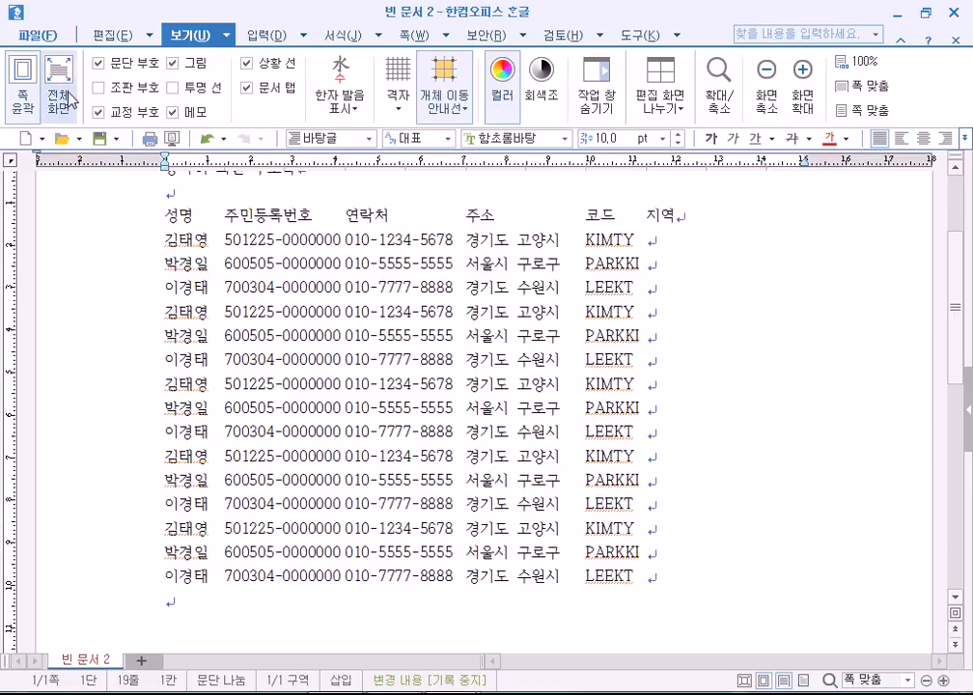
Turn off page outline view and check the 경기도 and 서울시 region entries in the data rows.
{"action": "left_click", "coordinate": [23, 82]}
{"action": "scroll", "coordinate": [82, 287], "scroll_direction": "up", "scroll_amount": 5}
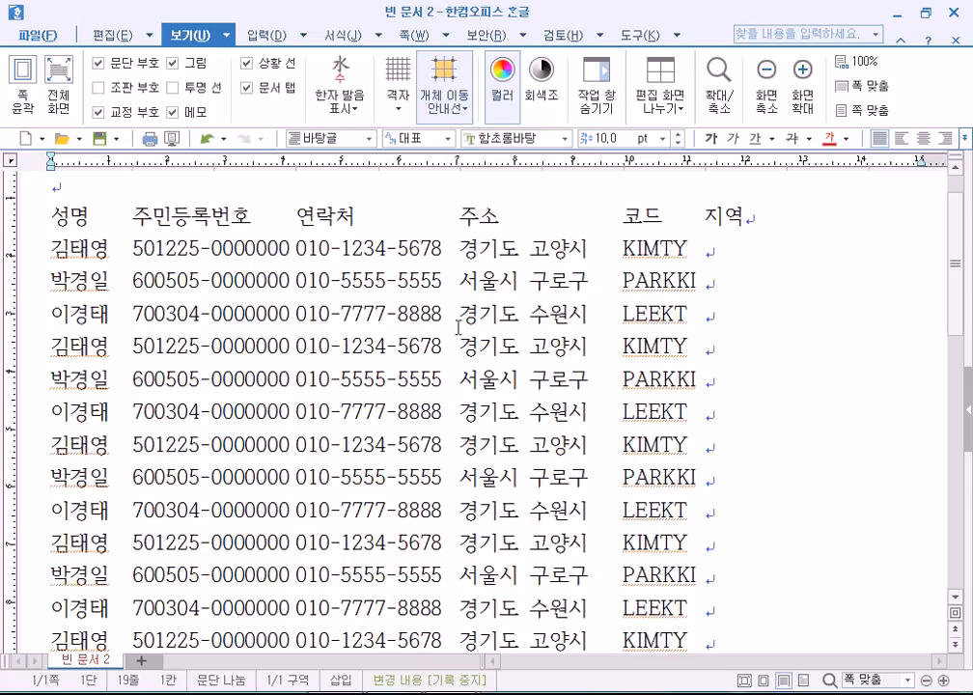
{"action": "left_click_drag", "start_coordinate": [465, 251], "coordinate": [520, 250]}
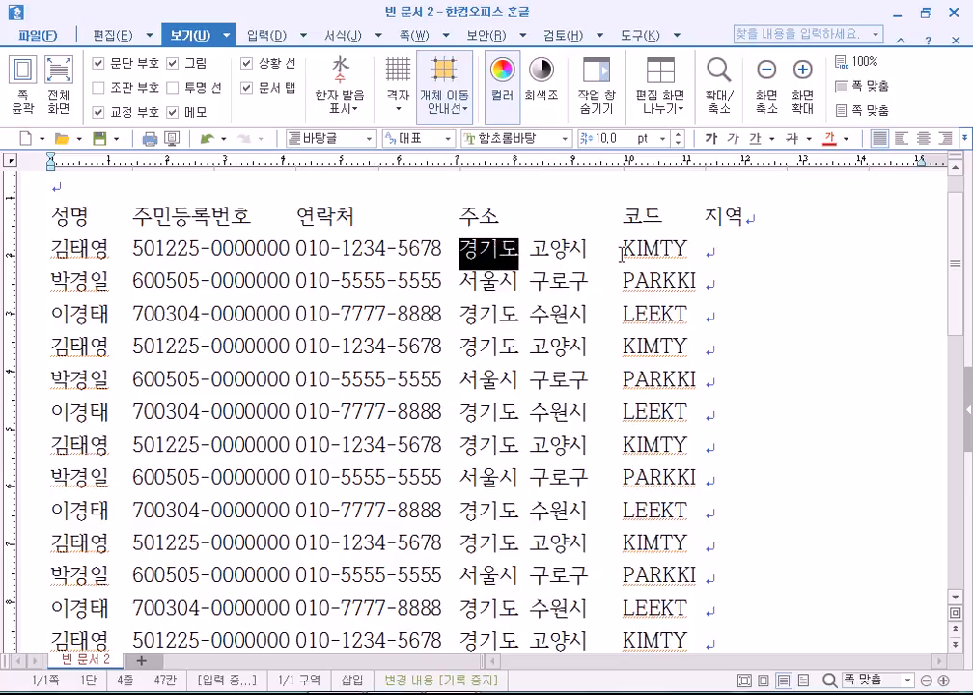
{"action": "left_click_drag", "start_coordinate": [461, 281], "coordinate": [517, 277]}
{"action": "left_click", "coordinate": [714, 279]}
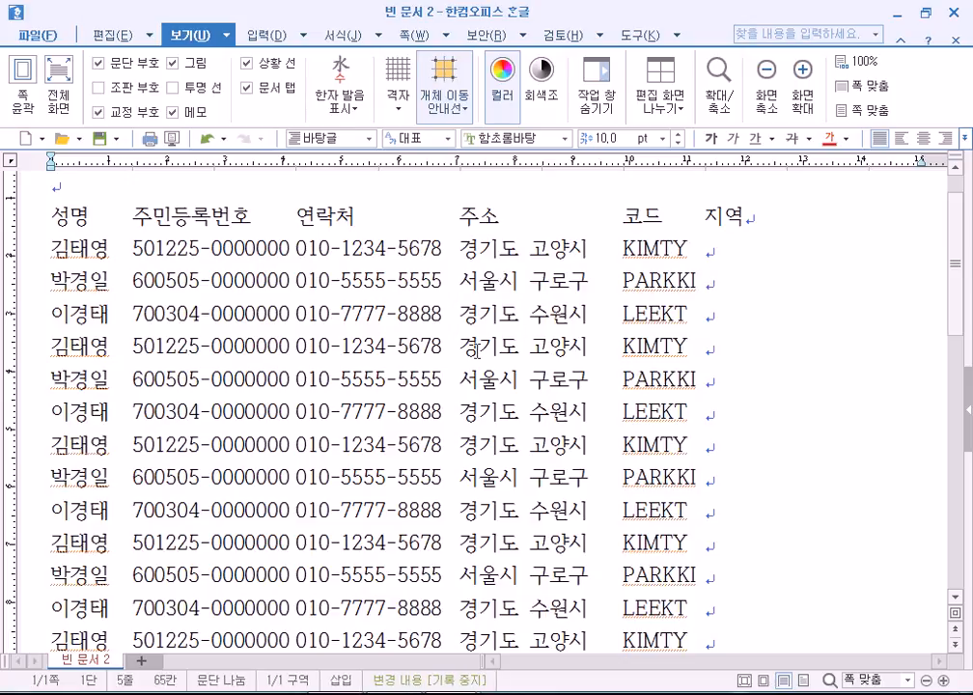
{"action": "left_click_drag", "start_coordinate": [460, 249], "coordinate": [520, 245]}
{"action": "left_click_drag", "start_coordinate": [460, 280], "coordinate": [519, 278]}
{"action": "left_click", "coordinate": [701, 279]}
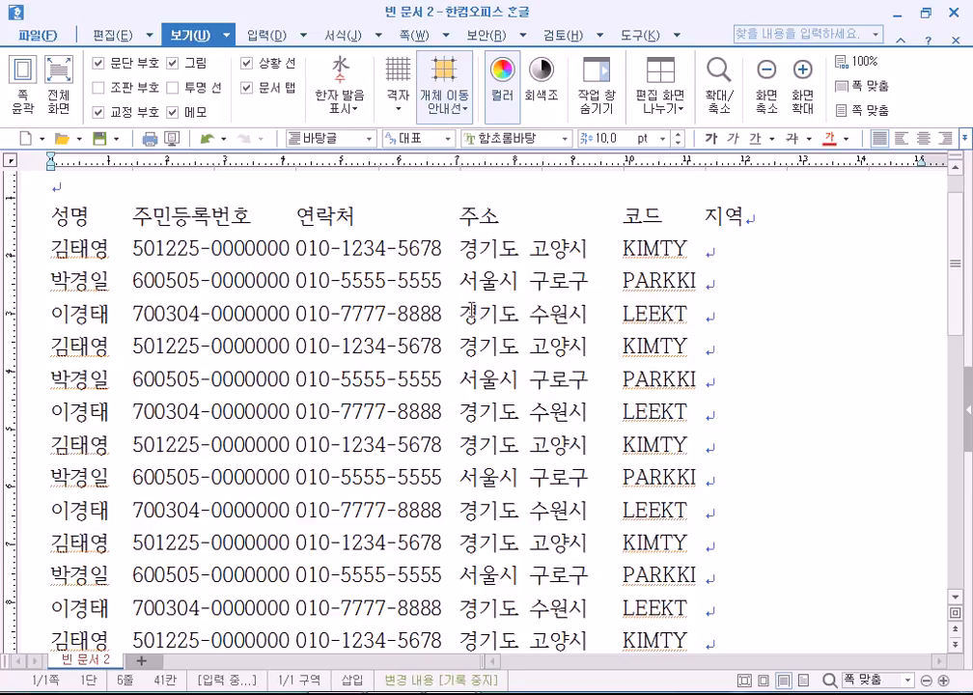
{"action": "left_click_drag", "start_coordinate": [461, 313], "coordinate": [519, 311]}
{"action": "left_click", "coordinate": [705, 313]}
{"action": "scroll", "coordinate": [69, 475], "scroll_direction": "down", "scroll_amount": 3}
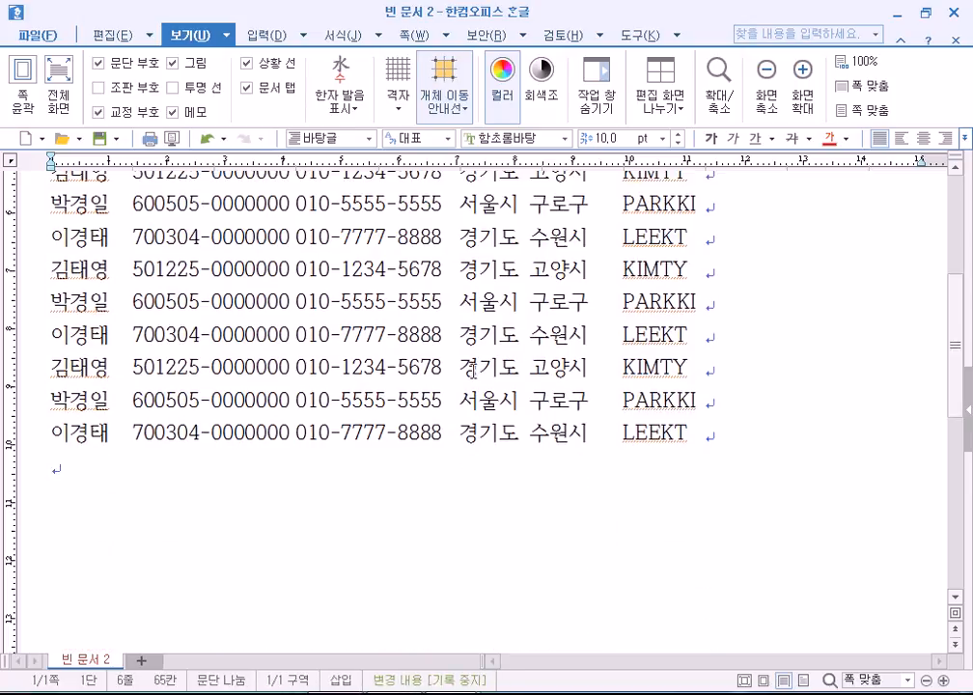
{"action": "scroll", "coordinate": [69, 475], "scroll_direction": "up", "scroll_amount": 1}
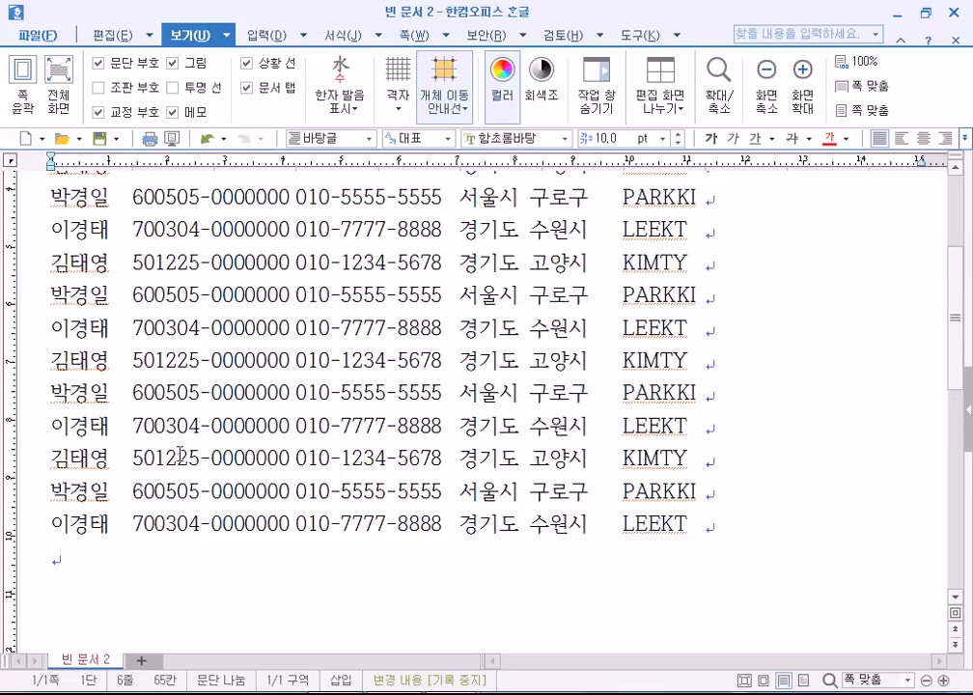
Undo the extra pasted rows and paste the three member rows once, leaving six entries.
{"action": "key", "text": "ctrl+v"}
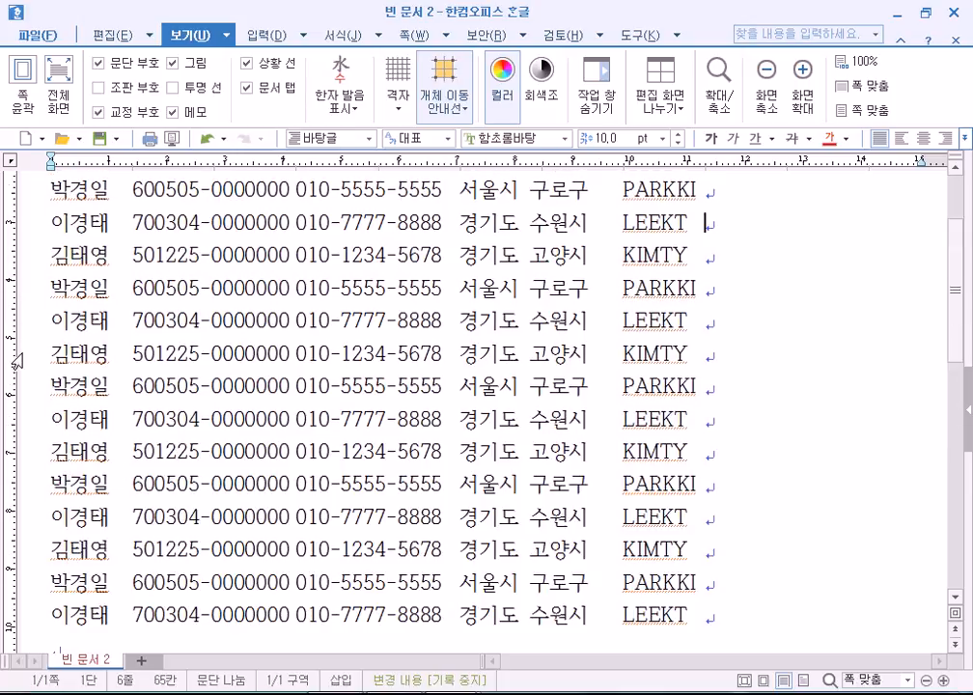
{"action": "key", "text": "ctrl+z"}
{"action": "key", "text": "ctrl+z"}
{"action": "key", "text": "ctrl+z"}
{"action": "key", "text": "ctrl+z"}
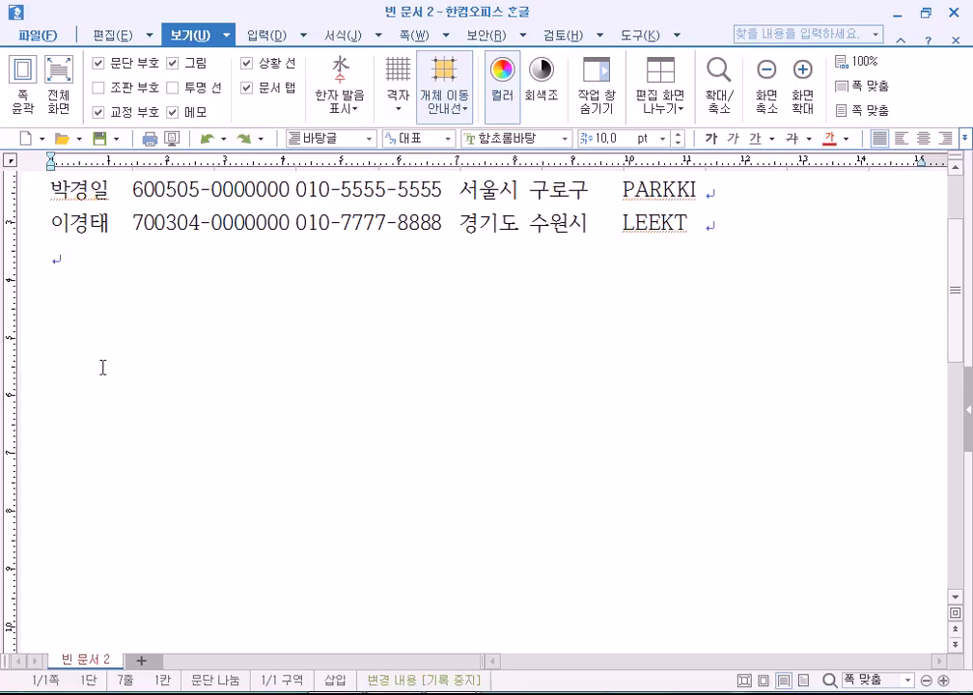
{"action": "scroll", "coordinate": [100, 363], "scroll_direction": "up", "scroll_amount": 3}
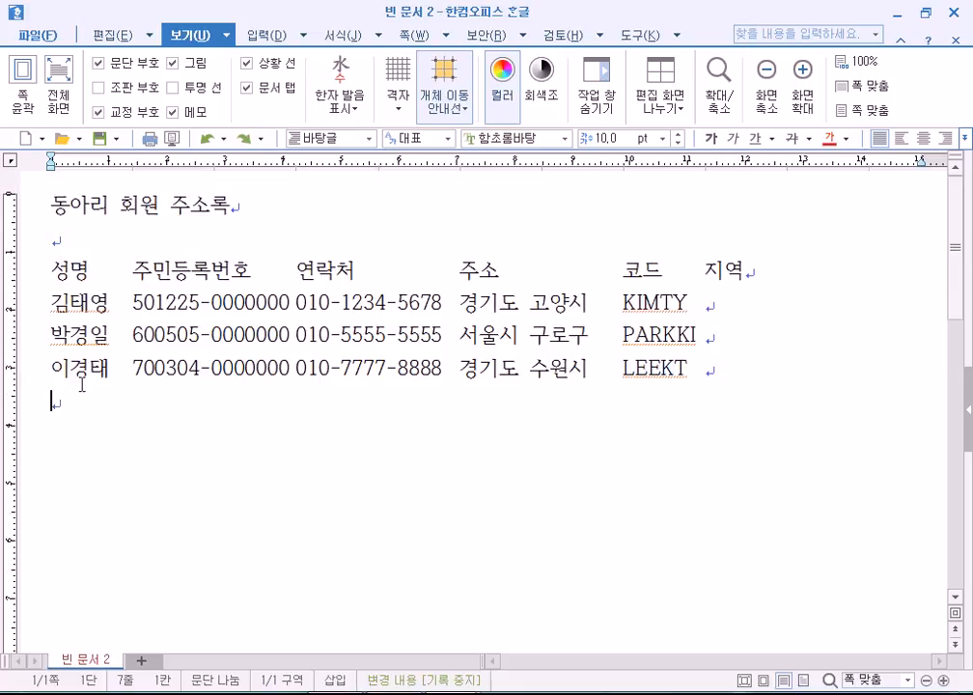
{"action": "key", "text": "ctrl+v"}
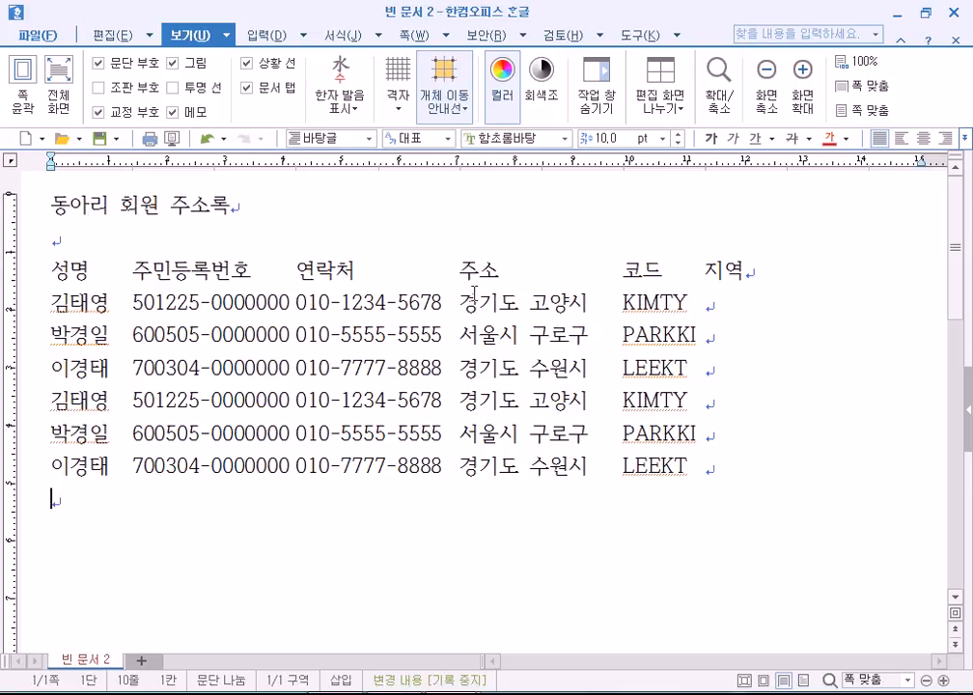
{"action": "left_click_drag", "start_coordinate": [460, 307], "coordinate": [522, 462]}
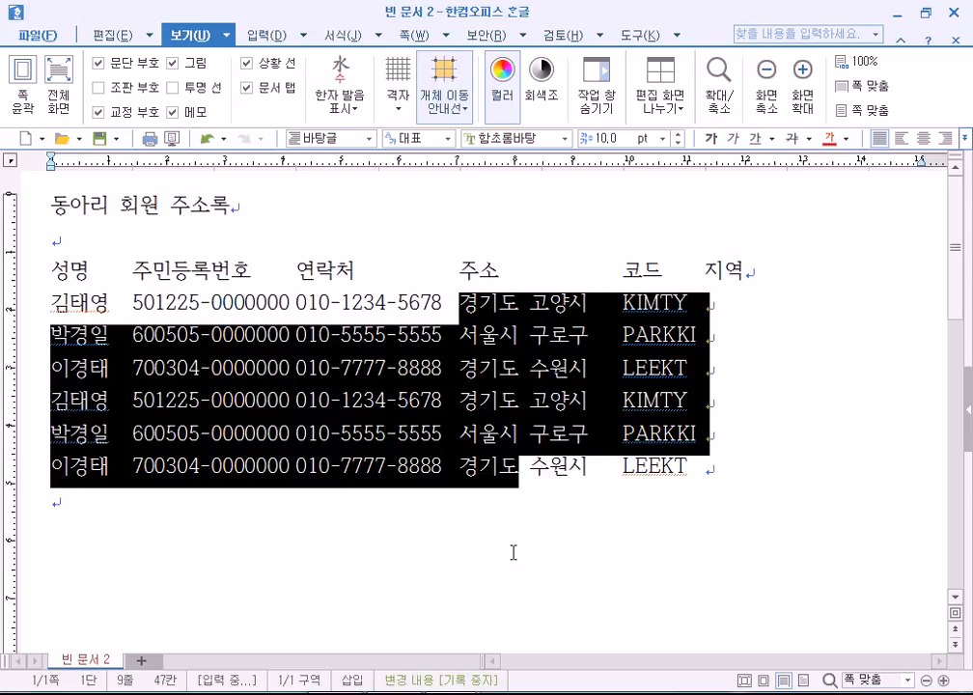
{"action": "left_click", "coordinate": [513, 552]}
{"action": "left_click_drag", "start_coordinate": [460, 305], "coordinate": [529, 469]}
{"action": "left_click", "coordinate": [430, 469]}
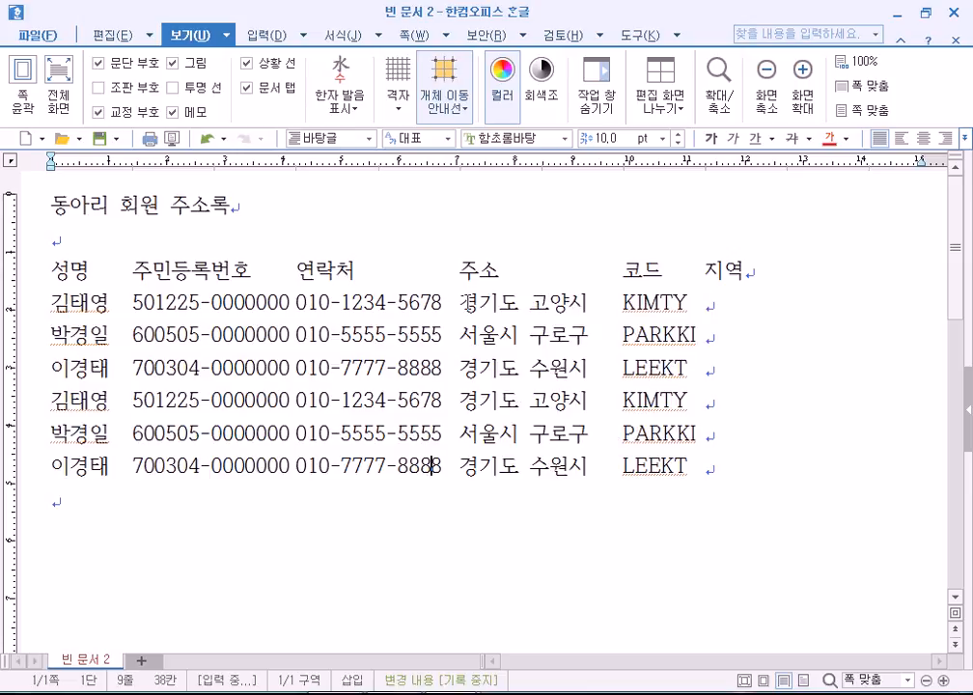
{"action": "left_click_drag", "start_coordinate": [462, 301], "coordinate": [518, 460]}
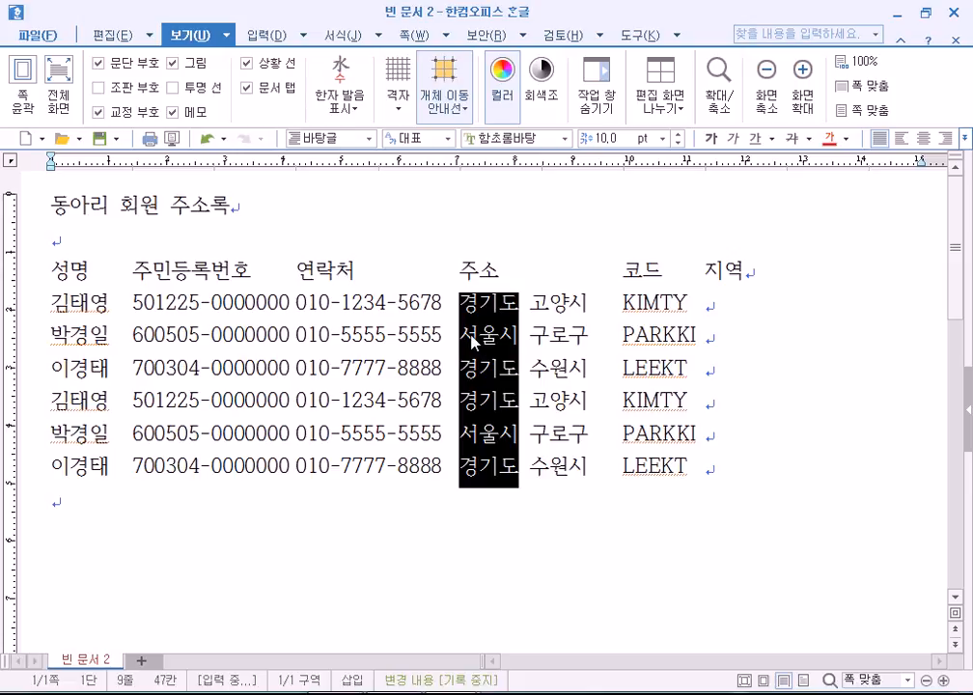
{"action": "left_click", "coordinate": [439, 431]}
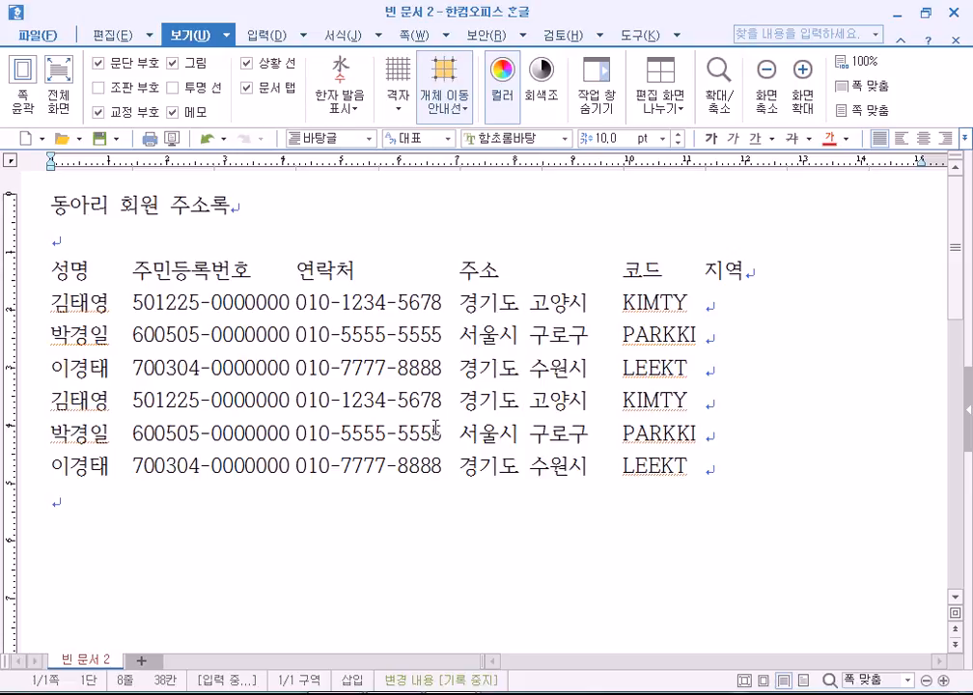
{"action": "key", "text": "alt"}
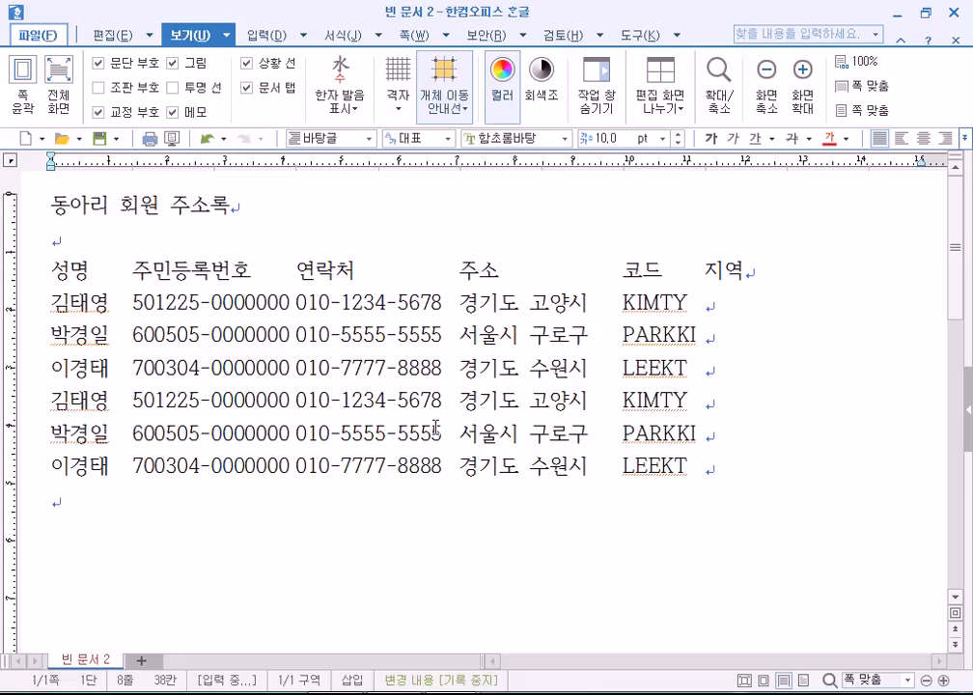
{"action": "key", "text": "alt"}
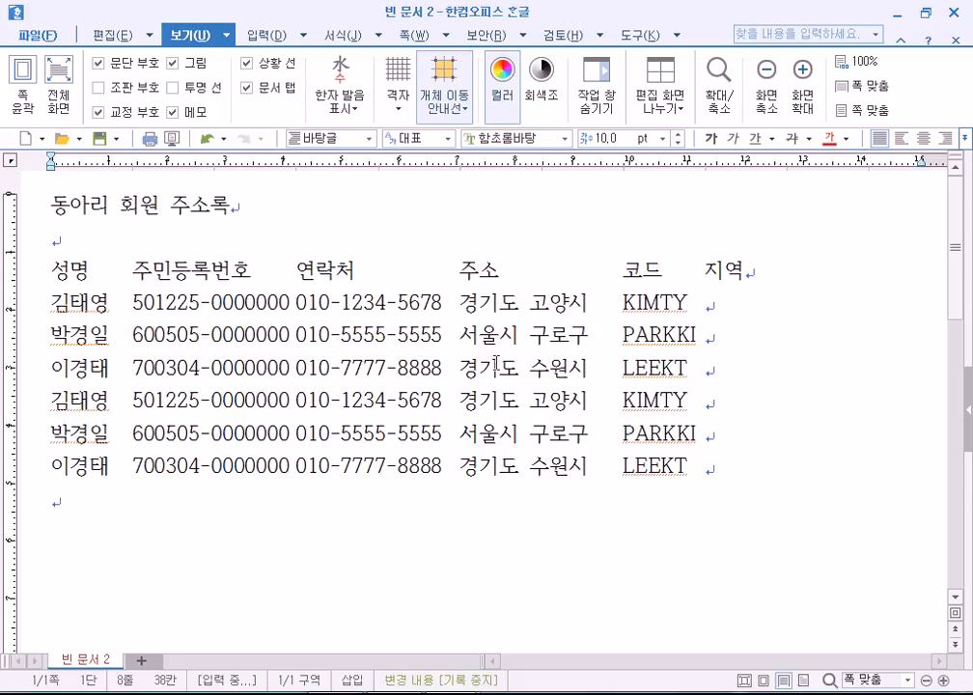
{"action": "left_click_drag", "start_coordinate": [460, 301], "coordinate": [518, 468]}
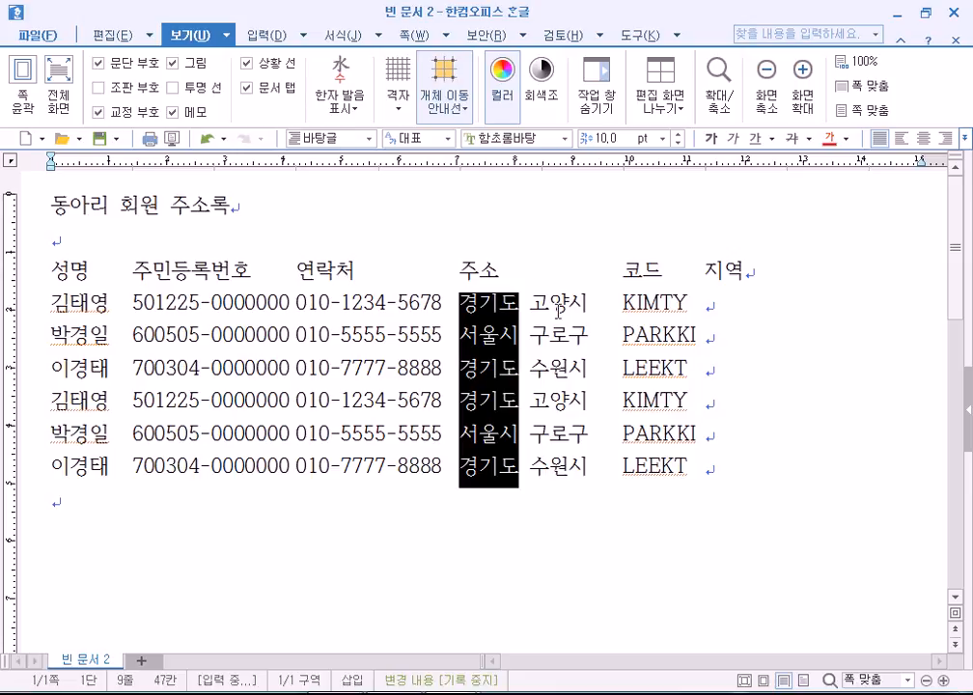
{"action": "left_click", "coordinate": [463, 304]}
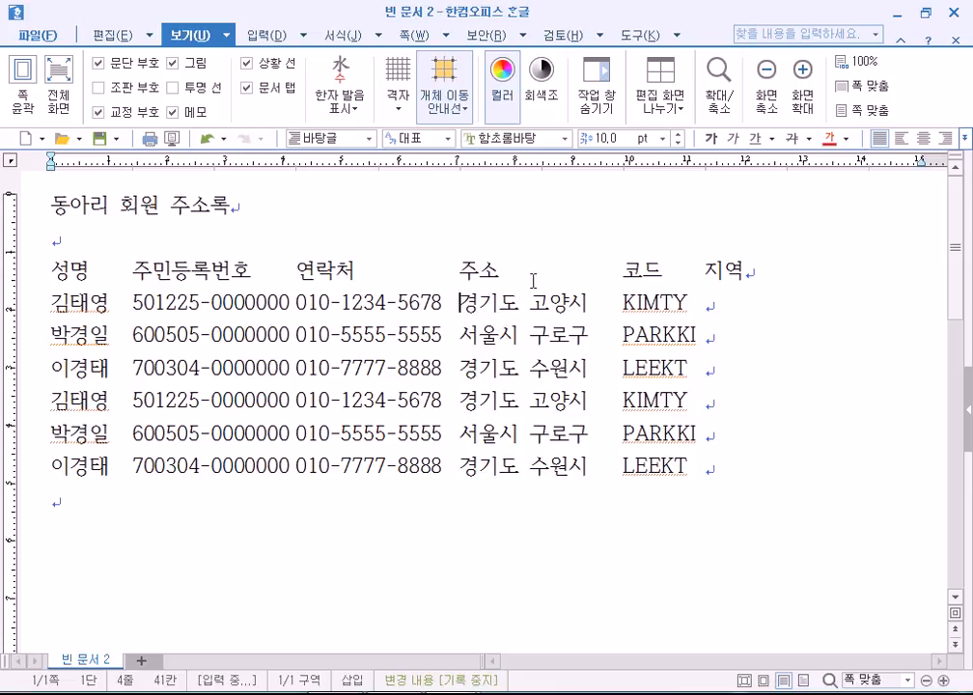
{"action": "key", "text": "shift+Down"}
{"action": "key", "text": "shift+Down"}
{"action": "key", "text": "shift+Down"}
{"action": "key", "text": "shift+Down"}
{"action": "key", "text": "shift+Down"}
{"action": "key", "text": "shift+Down"}
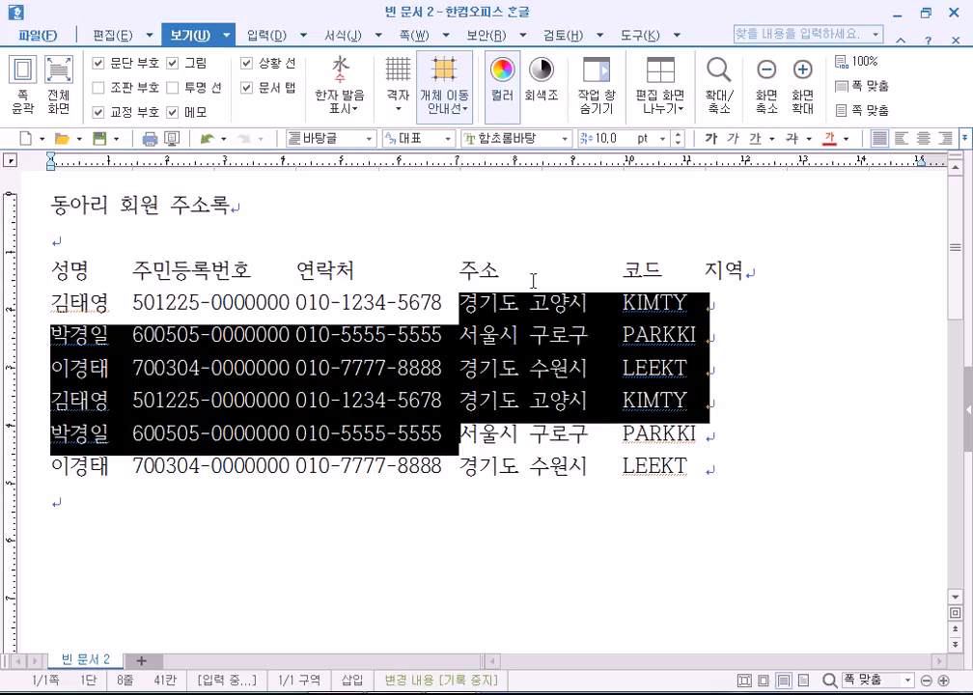
{"action": "key", "text": "Escape"}
{"action": "key", "text": "Up"}
{"action": "key", "text": "Up"}
{"action": "key", "text": "Up"}
{"action": "key", "text": "Up"}
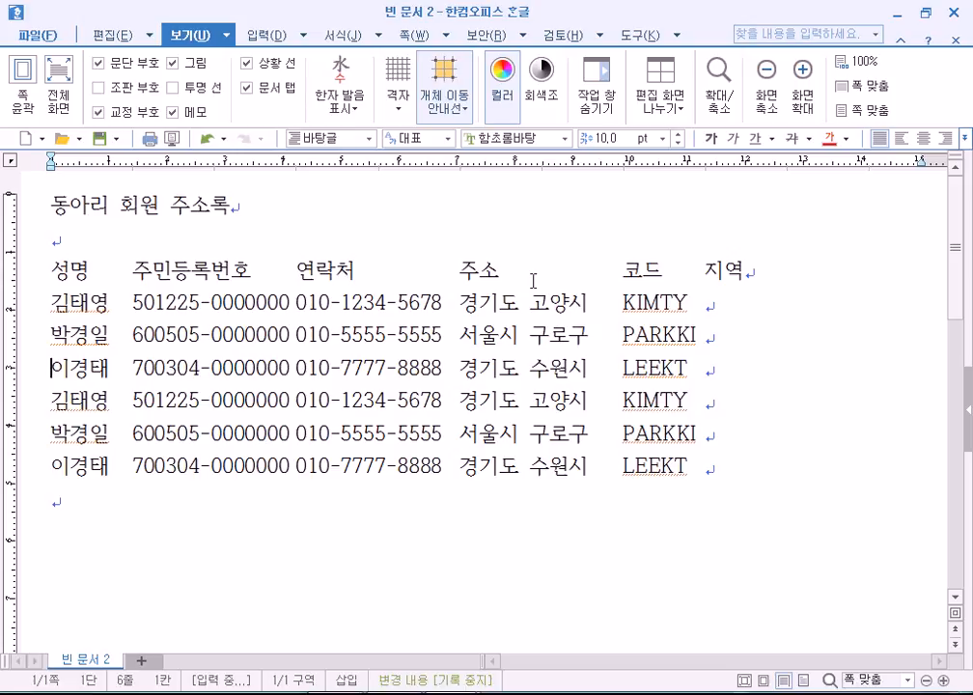
{"action": "left_click", "coordinate": [461, 302]}
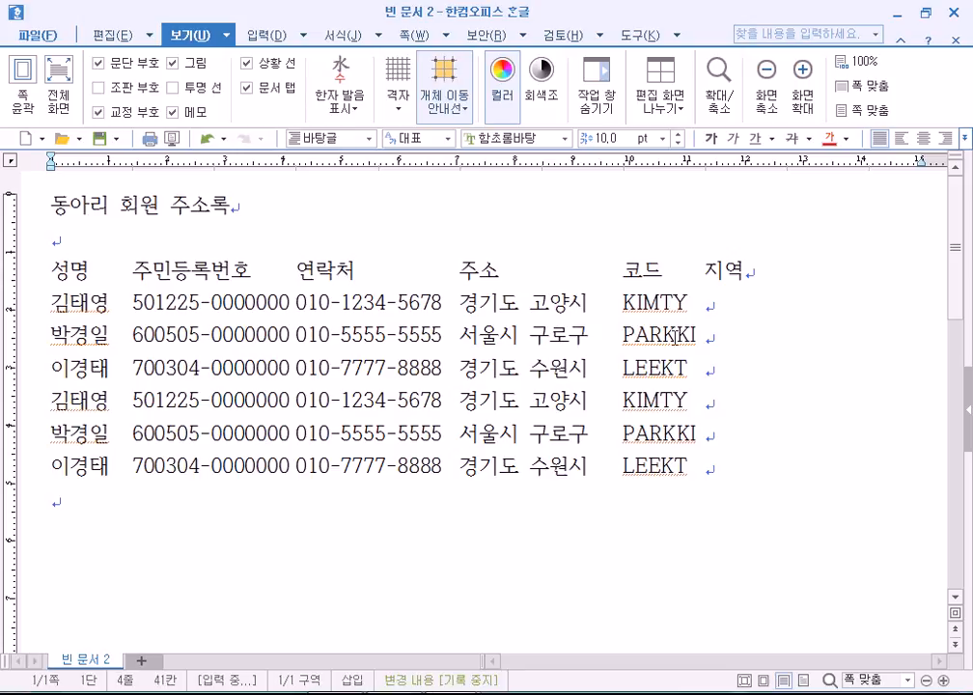
{"action": "key", "text": "shift+Down"}
{"action": "key", "text": "shift+Down"}
{"action": "key", "text": "shift+Down"}
{"action": "key", "text": "shift+Down"}
{"action": "key", "text": "shift+Down"}
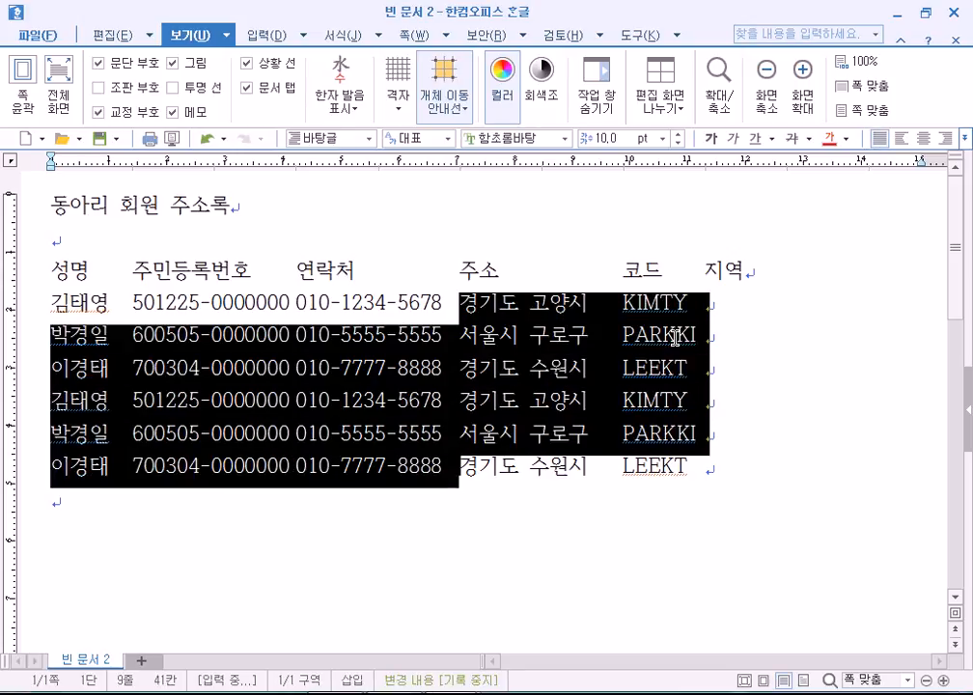
{"action": "key", "text": "Up"}
{"action": "key", "text": "Up"}
{"action": "key", "text": "Up"}
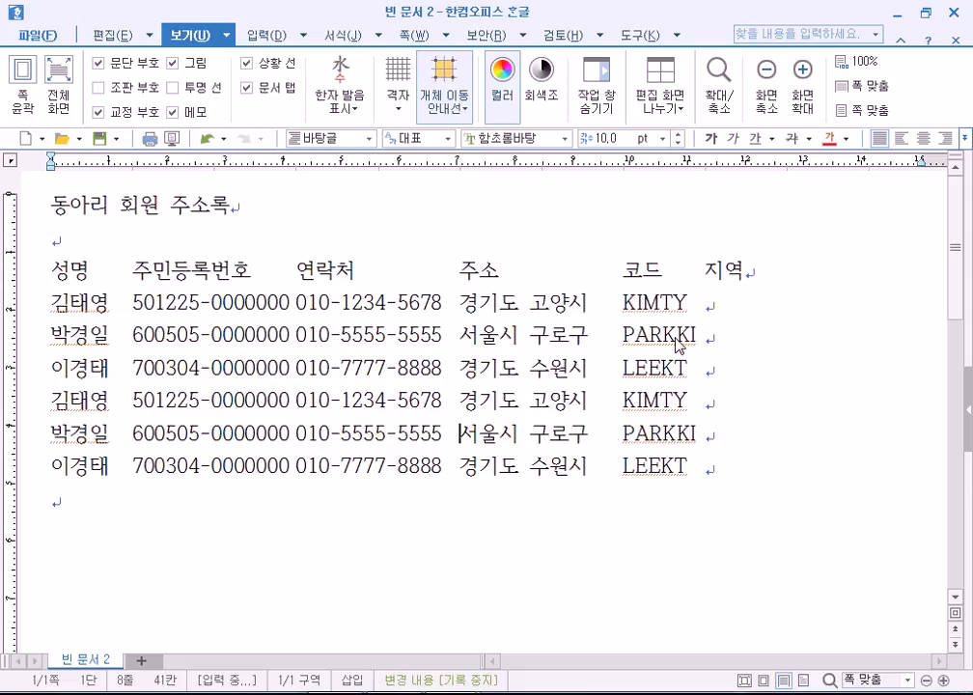
{"action": "key", "text": "Up"}
{"action": "key", "text": "Up"}
{"action": "key", "text": "Up"}
{"action": "key", "text": "Up"}
{"action": "key", "text": "Down"}
{"action": "key", "text": "Down"}
{"action": "key", "text": "F4"}
{"action": "key", "text": "Right"}
{"action": "key", "text": "Right"}
{"action": "key", "text": "Right"}
{"action": "key", "text": "Down"}
{"action": "key", "text": "Down"}
{"action": "key", "text": "Down"}
{"action": "key", "text": "Down"}
{"action": "key", "text": "Down"}
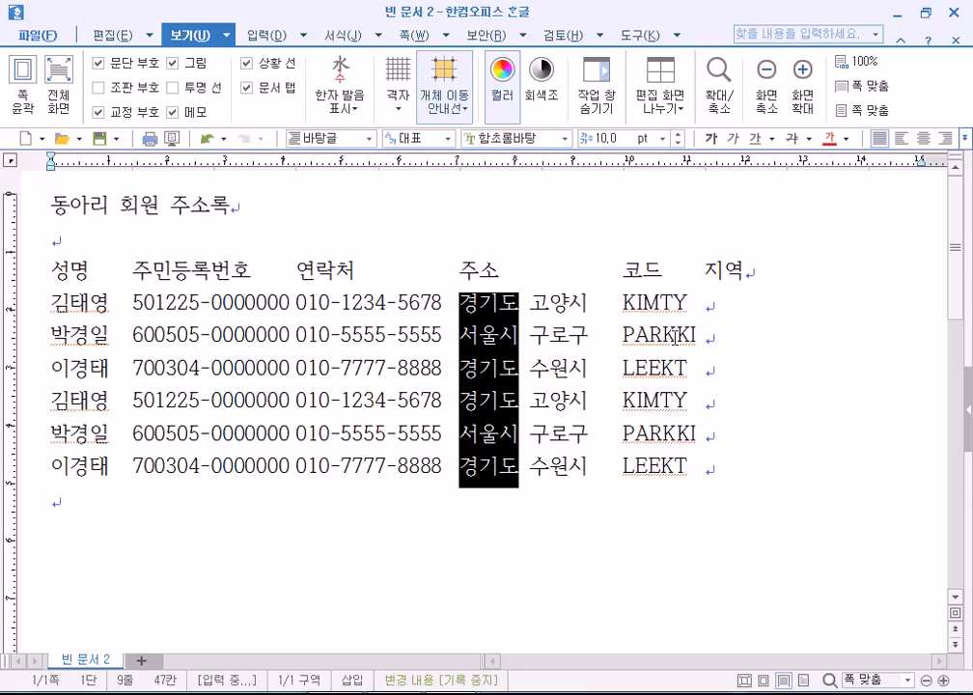
Copy the block of region words (경기도/서울시) from the six addresses and paste it into the 지역 column.
{"action": "left_click", "coordinate": [652, 303]}
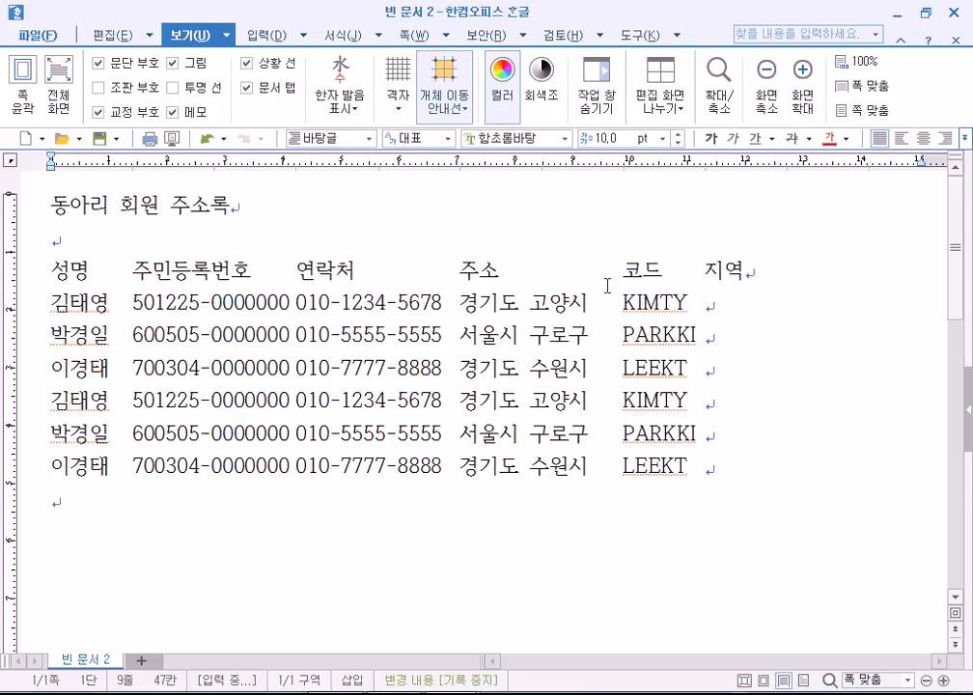
{"action": "left_click_drag", "start_coordinate": [466, 303], "coordinate": [536, 449]}
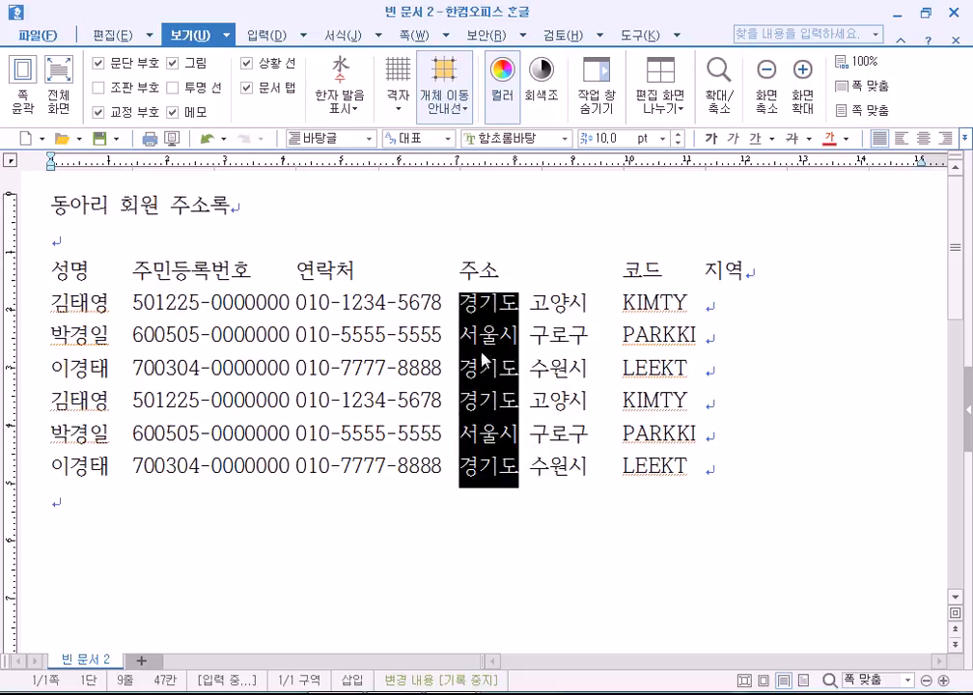
{"action": "right_click", "coordinate": [495, 313]}
{"action": "left_click", "coordinate": [533, 345]}
{"action": "left_click", "coordinate": [726, 305]}
{"action": "right_click", "coordinate": [726, 305]}
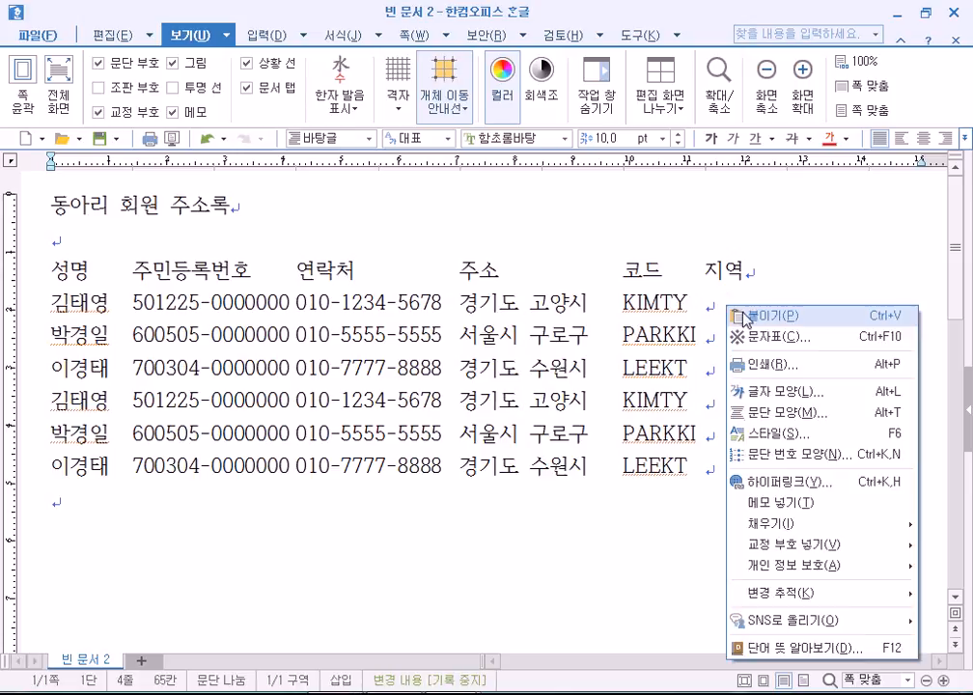
{"action": "left_click", "coordinate": [743, 314]}
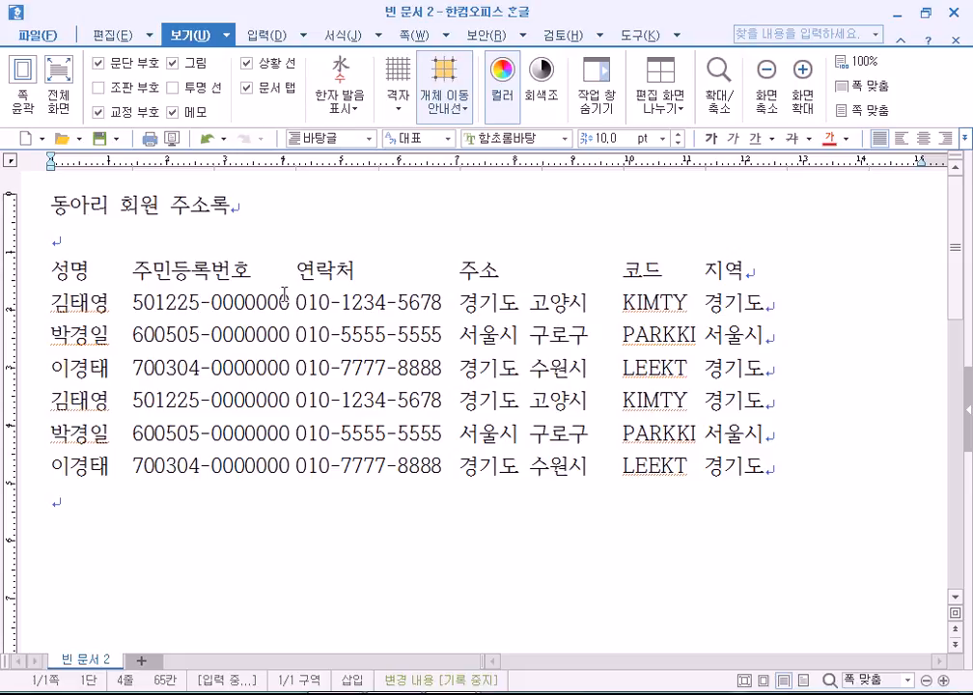
Block-select and delete the -0000000 part of every resident number, leaving the birth-date digits.
{"action": "left_click_drag", "start_coordinate": [200, 302], "coordinate": [278, 303]}
{"action": "left_click", "coordinate": [201, 305]}
{"action": "left_click_drag", "start_coordinate": [200, 304], "coordinate": [305, 577]}
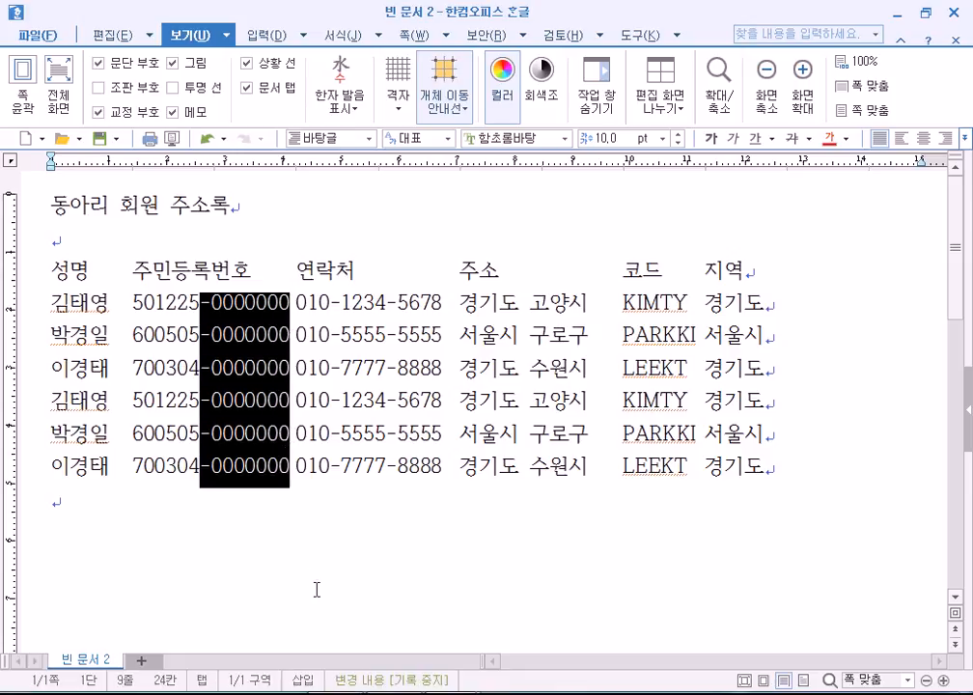
{"action": "key", "text": "Delete"}
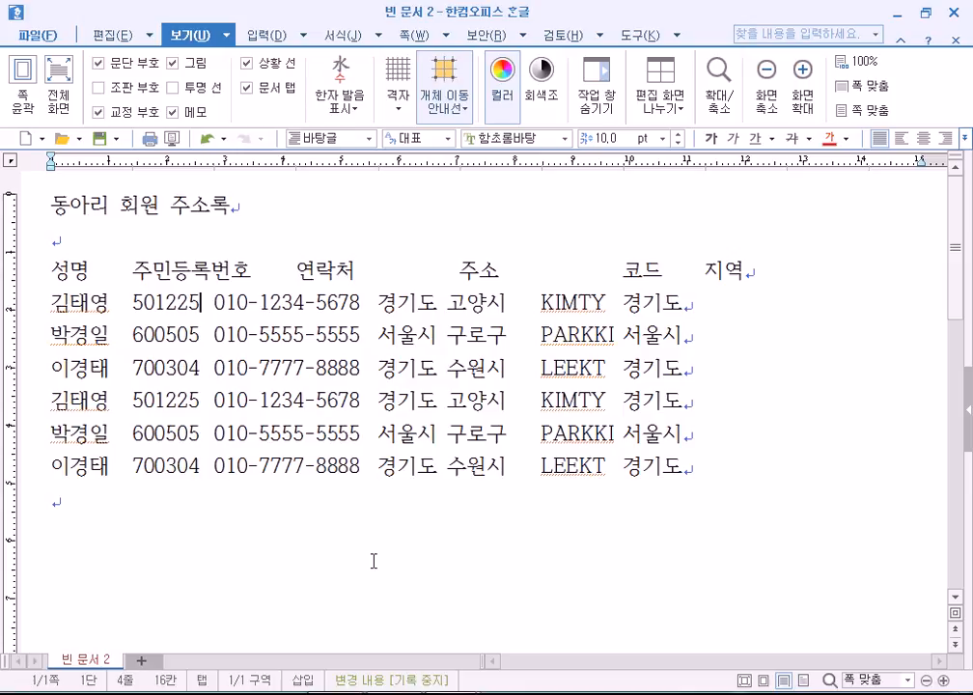
Rename the 주민등록번호 header to 생일.
{"action": "left_click", "coordinate": [132, 269]}
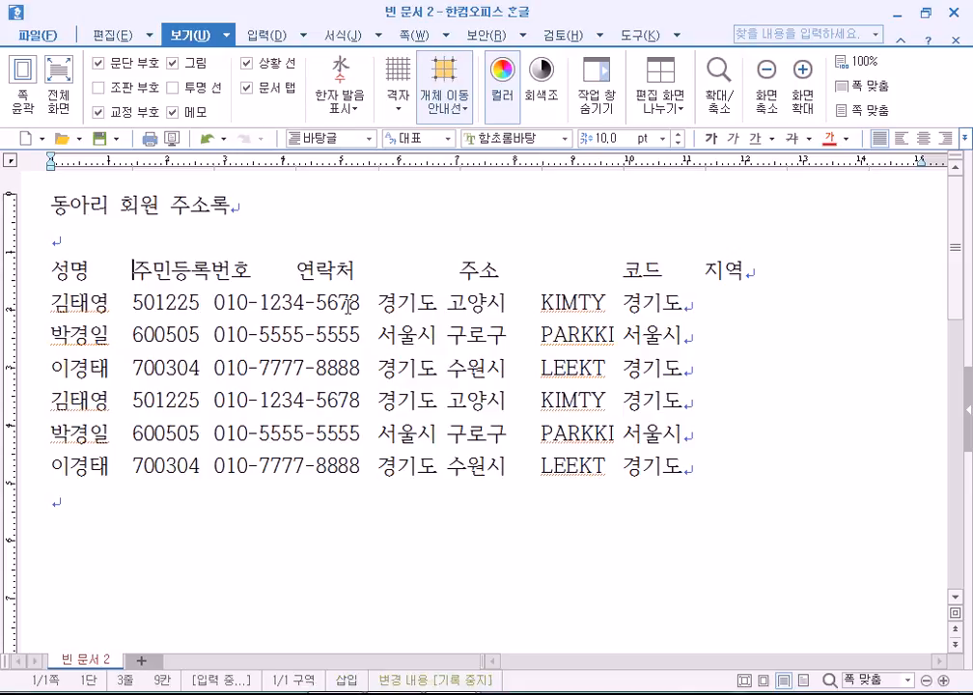
{"action": "type", "text": "생년월"}
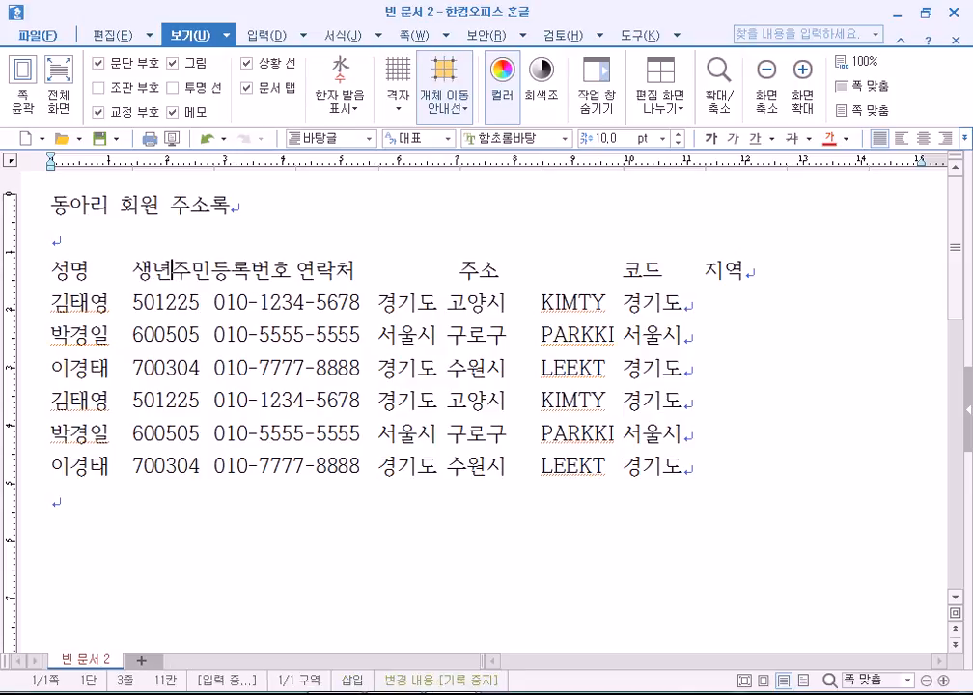
{"action": "type", "text": "일"}
{"action": "key", "text": "Delete"}
{"action": "key", "text": "Delete"}
{"action": "key", "text": "Delete"}
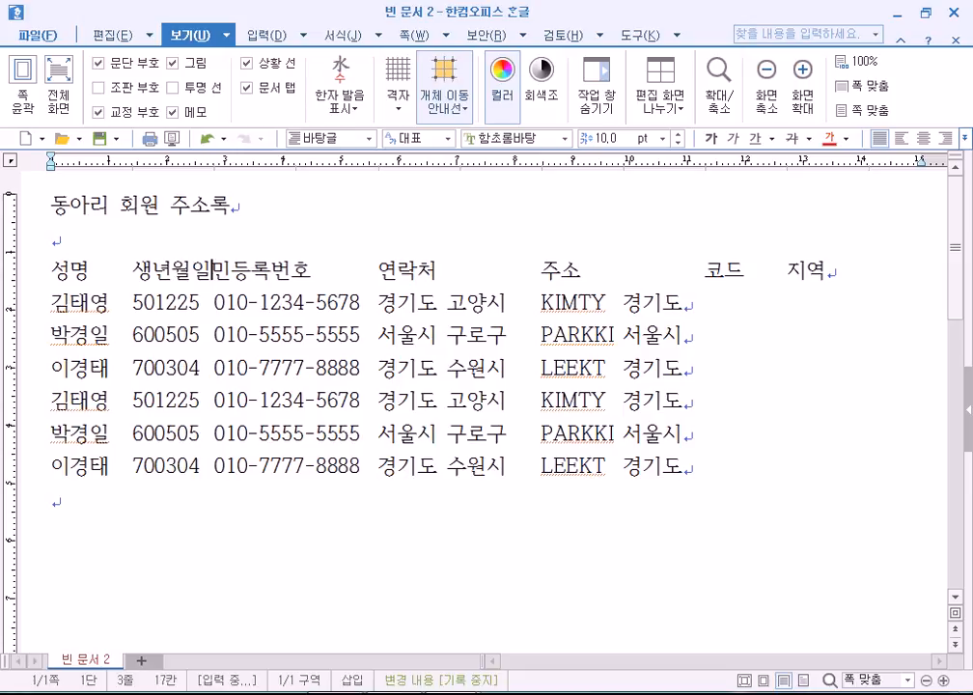
{"action": "key", "text": "Delete"}
{"action": "key", "text": "Delete"}
{"action": "key", "text": "Delete"}
{"action": "key", "text": "Delete"}
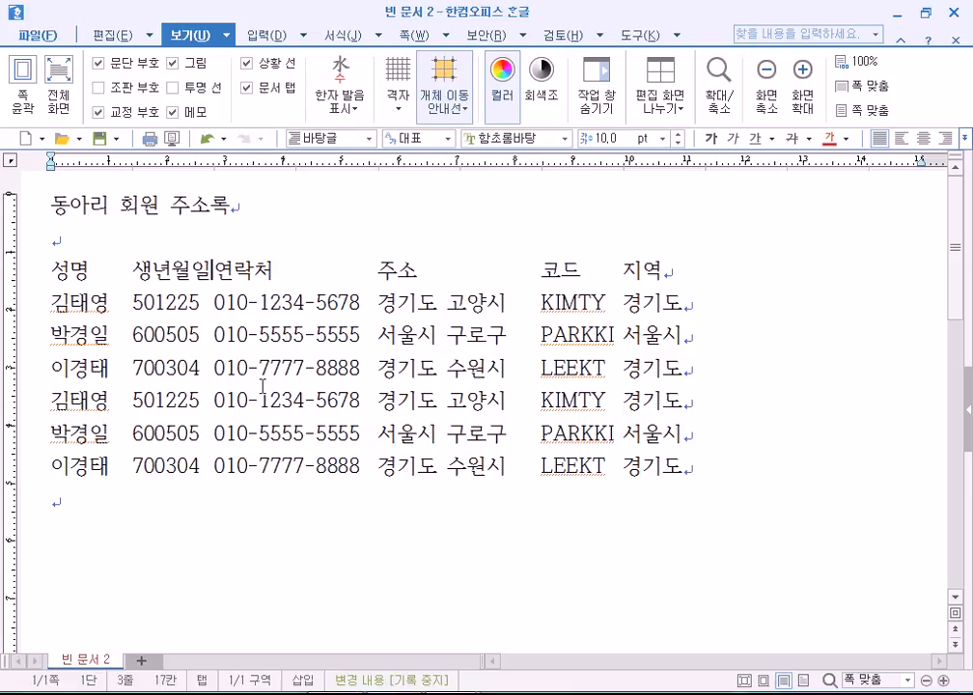
{"action": "left_click", "coordinate": [148, 288]}
{"action": "key", "text": "Delete"}
{"action": "key", "text": "Delete"}
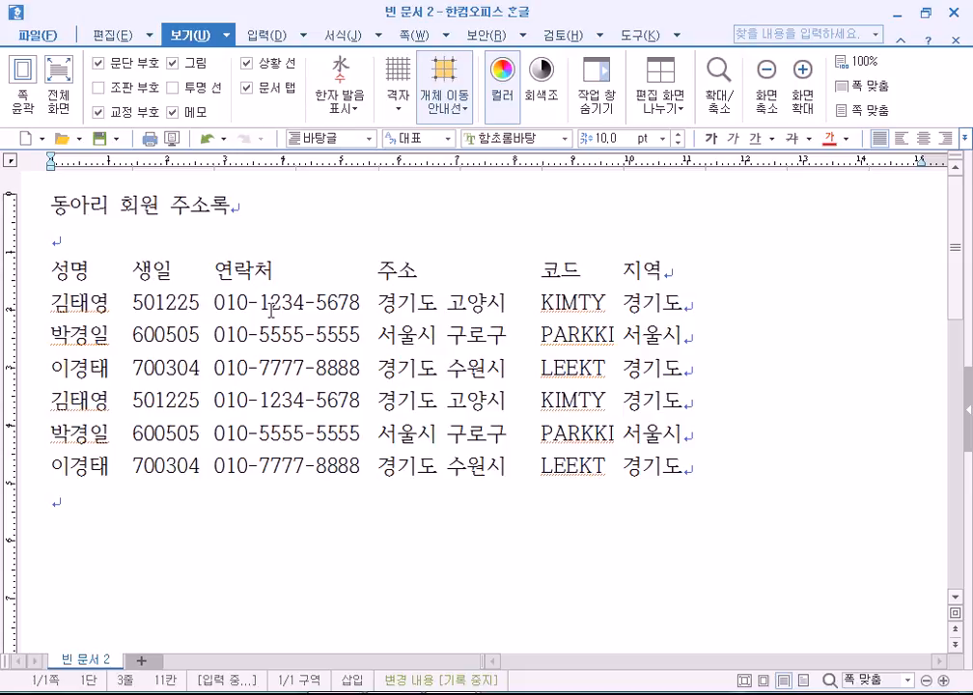
Block-select the 010- prefix down all six phone numbers as one column.
{"action": "left_click_drag", "start_coordinate": [235, 271], "coordinate": [304, 495]}
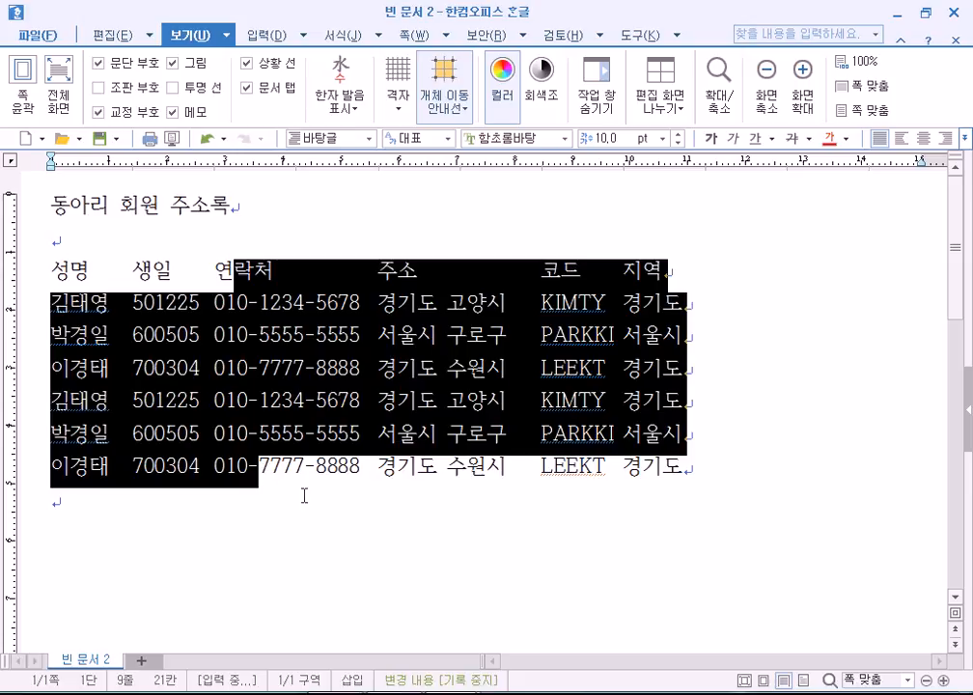
{"action": "left_click", "coordinate": [391, 527]}
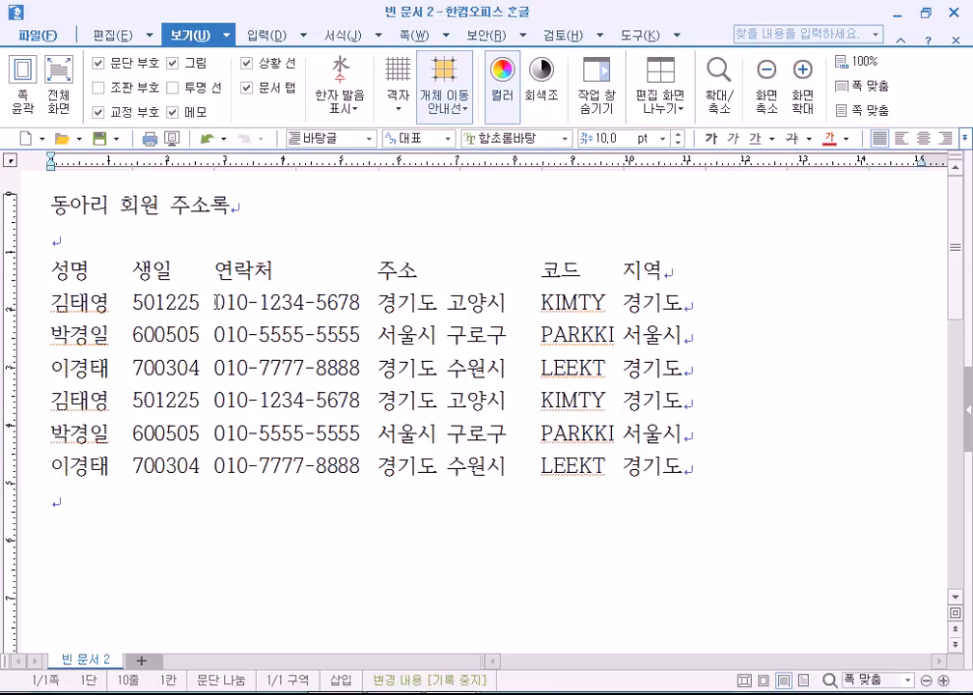
{"action": "left_click_drag", "start_coordinate": [214, 302], "coordinate": [259, 473]}
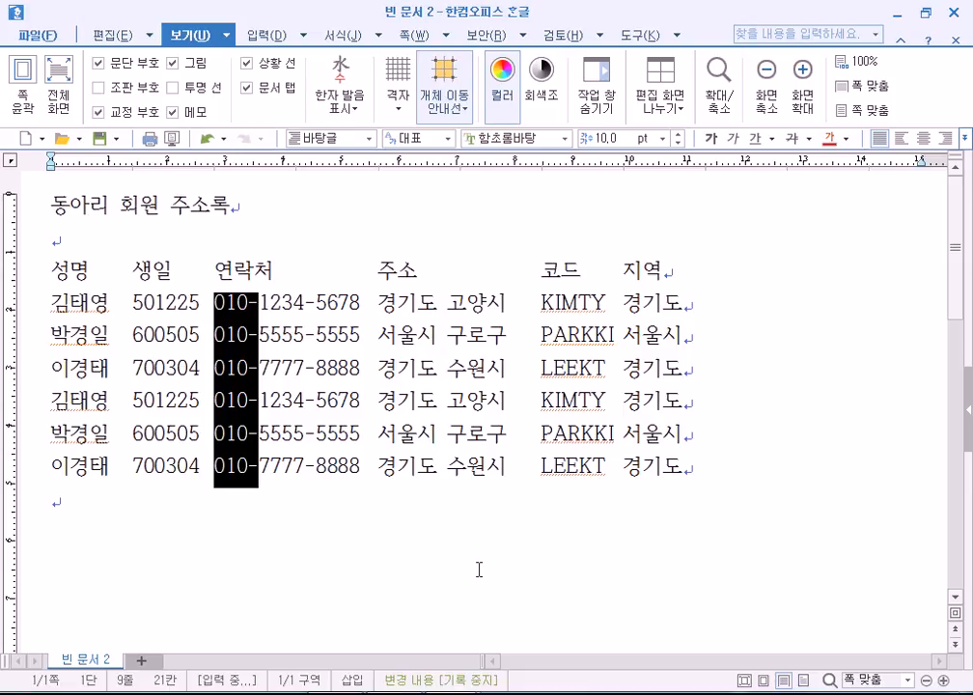
Show the 조판 부호 formatting marks and inspect the spaces between city and district names in the addresses.
{"action": "left_click", "coordinate": [114, 89]}
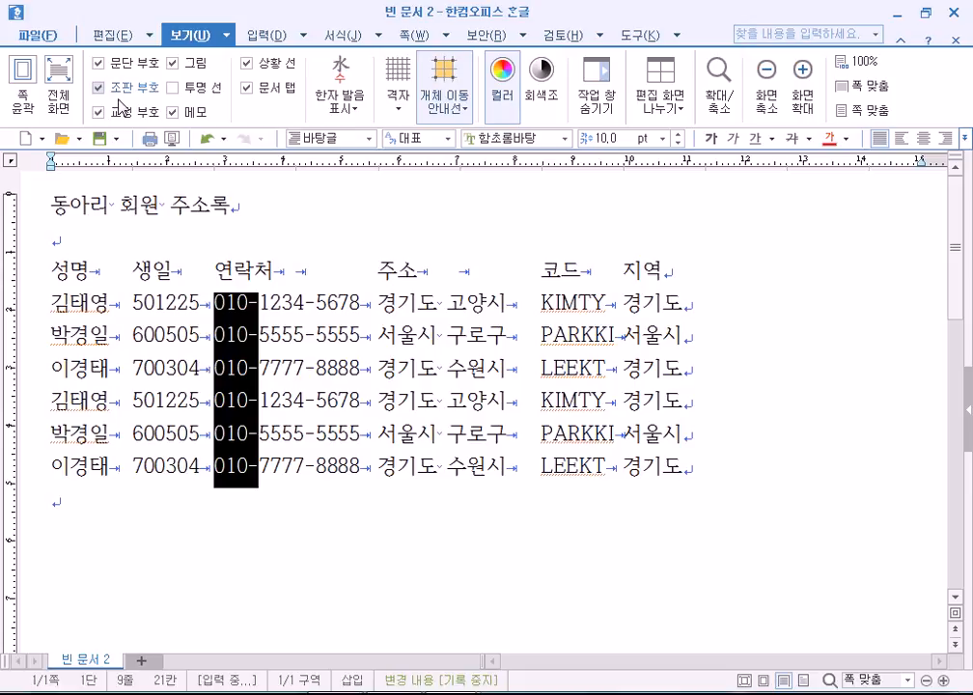
{"action": "left_click", "coordinate": [450, 274]}
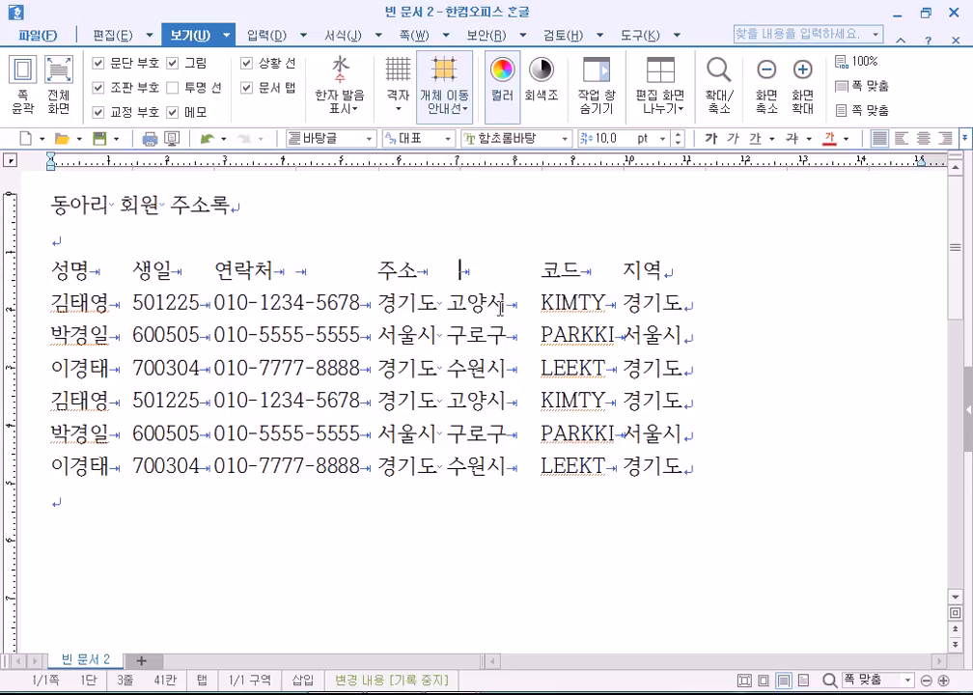
{"action": "left_click_drag", "start_coordinate": [436, 308], "coordinate": [444, 308]}
{"action": "left_click", "coordinate": [442, 335]}
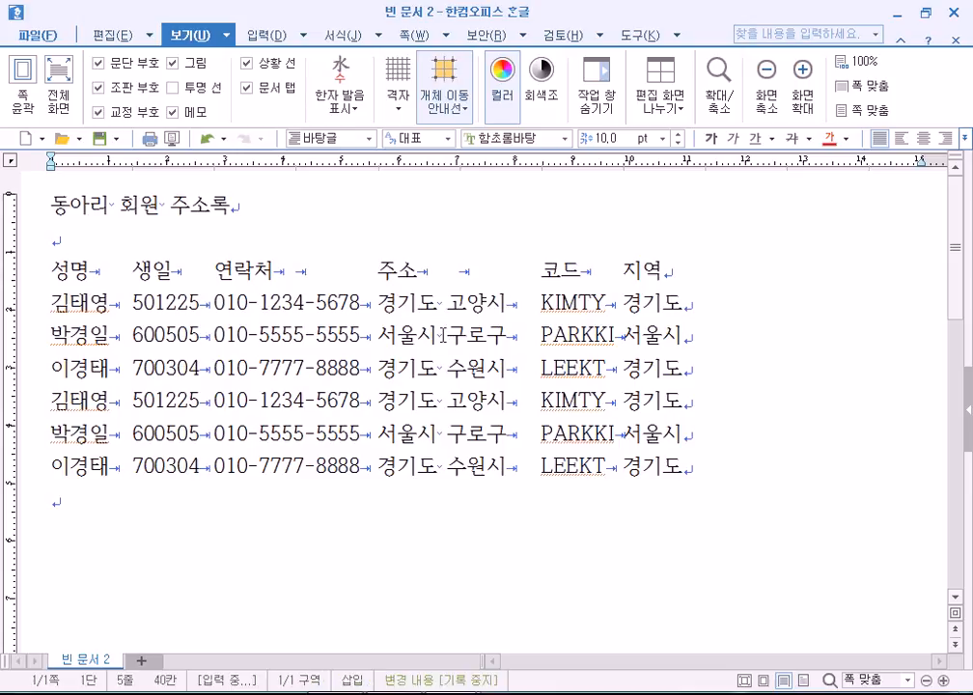
{"action": "left_click_drag", "start_coordinate": [438, 338], "coordinate": [441, 374]}
{"action": "left_click", "coordinate": [450, 362]}
{"action": "left_click", "coordinate": [450, 380]}
{"action": "left_click", "coordinate": [427, 275]}
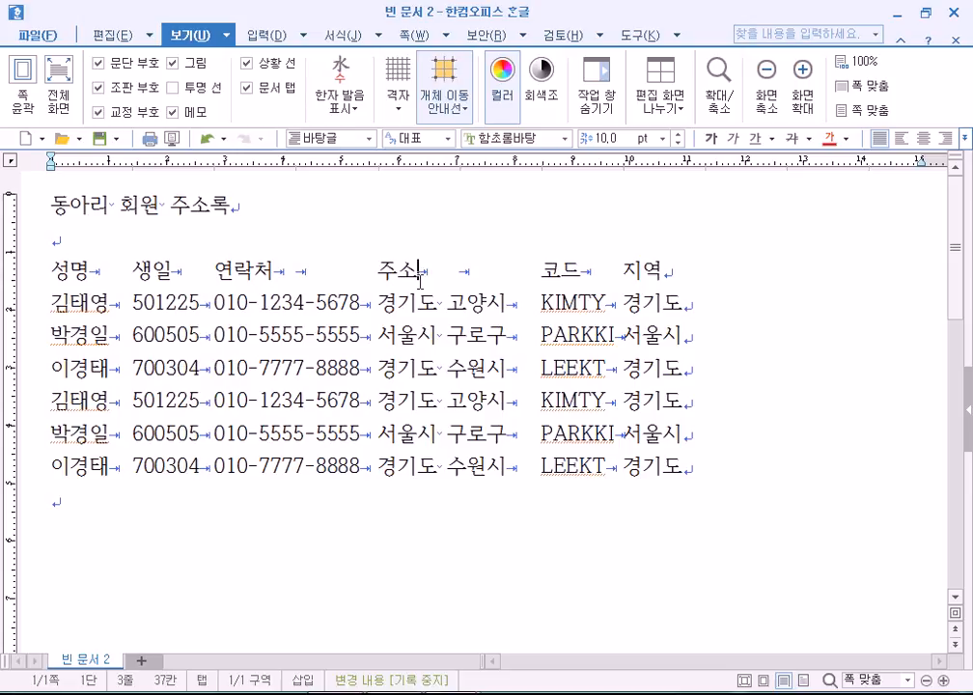
{"action": "left_click", "coordinate": [114, 236]}
{"action": "key", "text": "Tab"}
{"action": "key", "text": "Tab"}
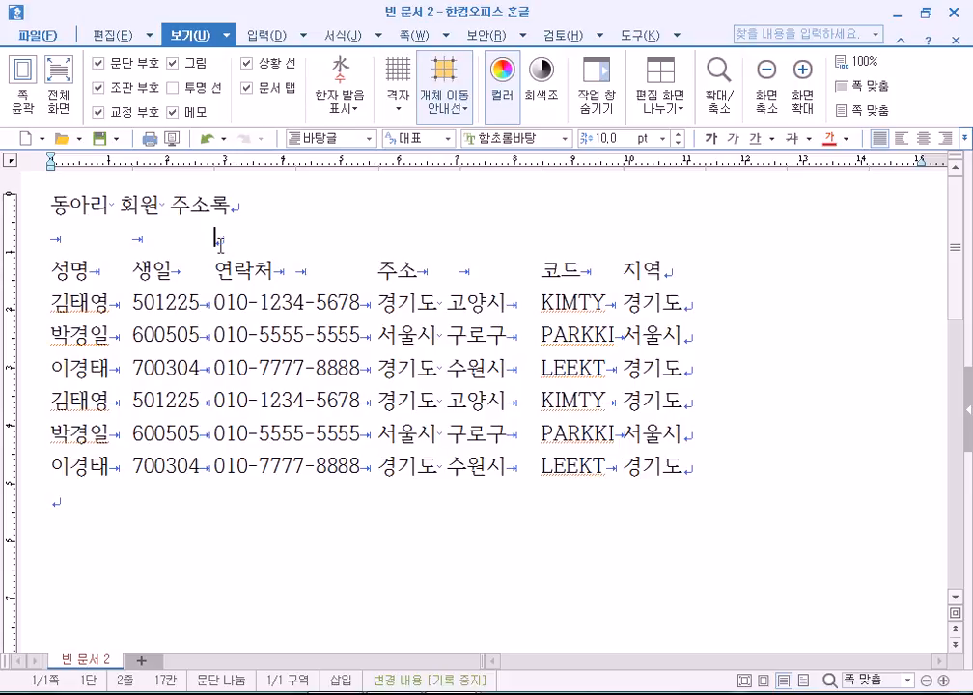
{"action": "key", "text": "Tab"}
{"action": "key", "text": "Tab"}
{"action": "left_click_drag", "start_coordinate": [299, 244], "coordinate": [231, 241]}
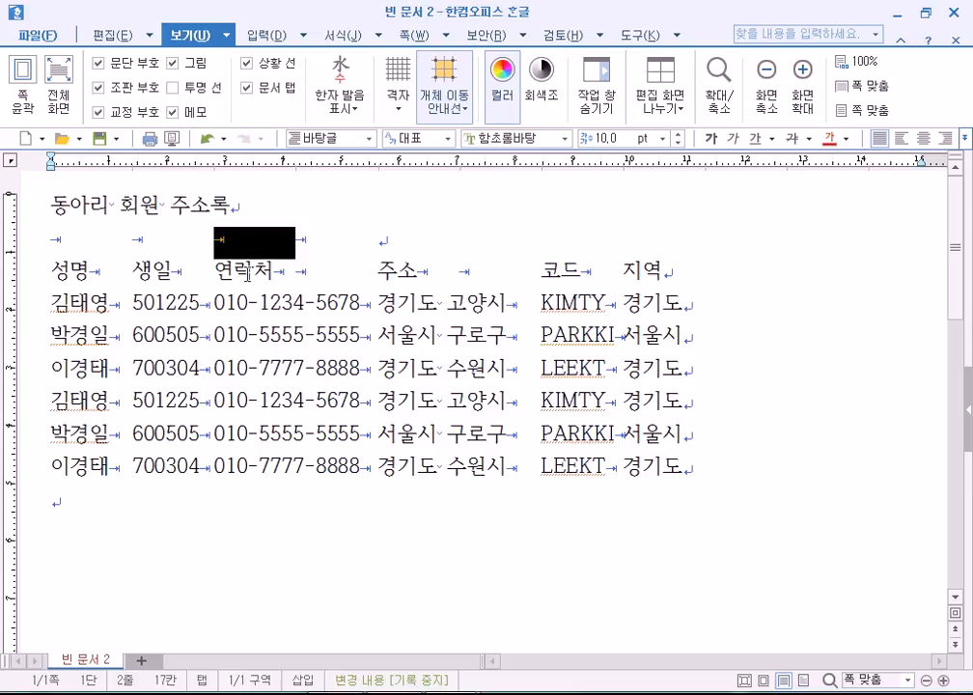
{"action": "left_click", "coordinate": [39, 241]}
{"action": "triple_click", "coordinate": [39, 241]}
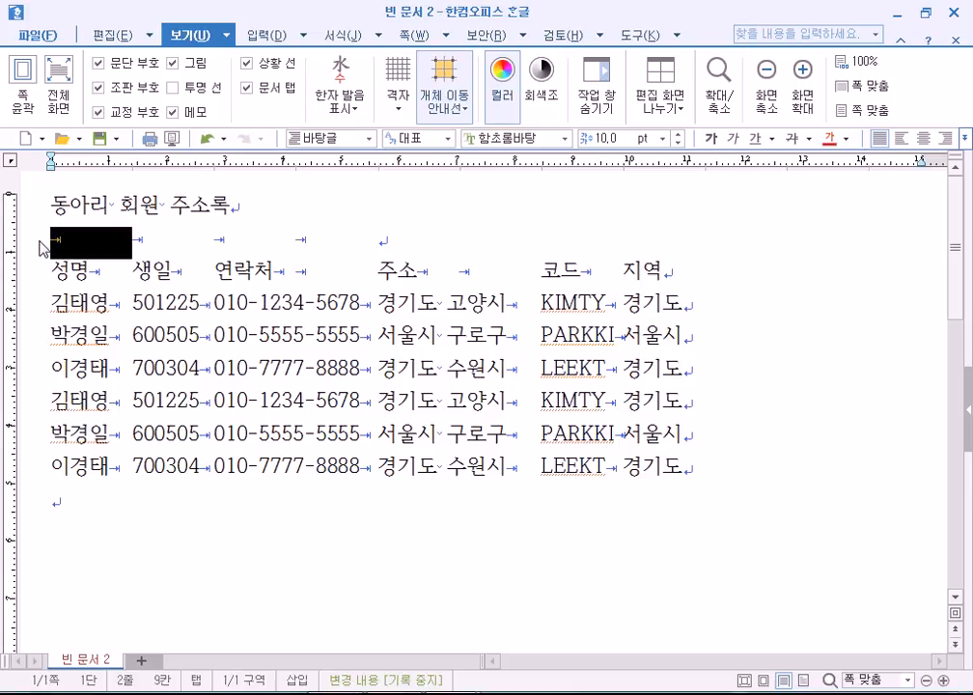
{"action": "key", "text": "Delete"}
{"action": "key", "text": "Return"}
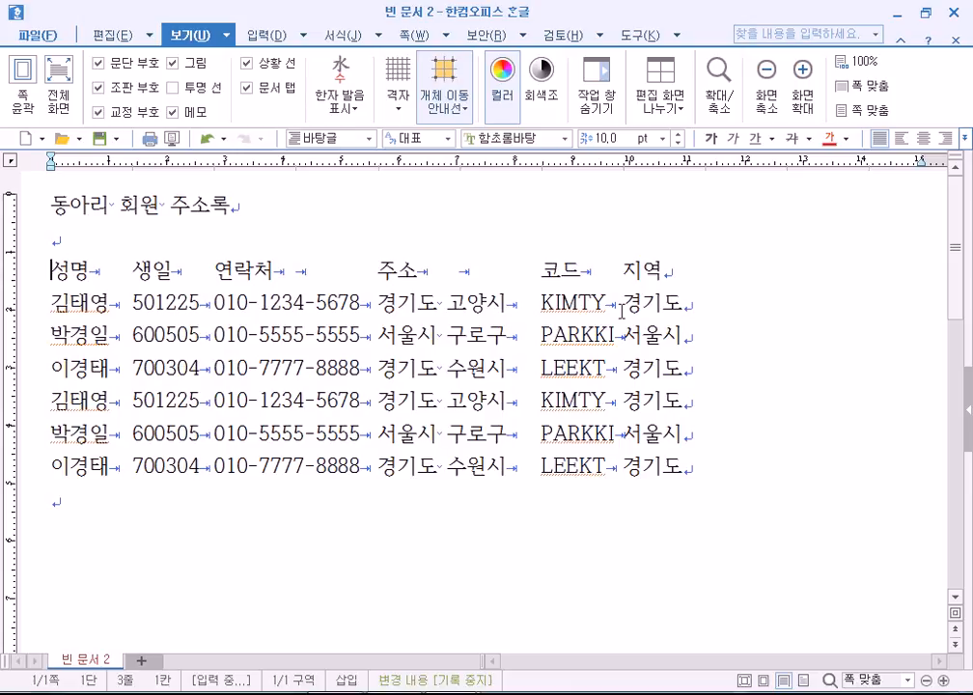
{"action": "left_click_drag", "start_coordinate": [599, 272], "coordinate": [628, 271]}
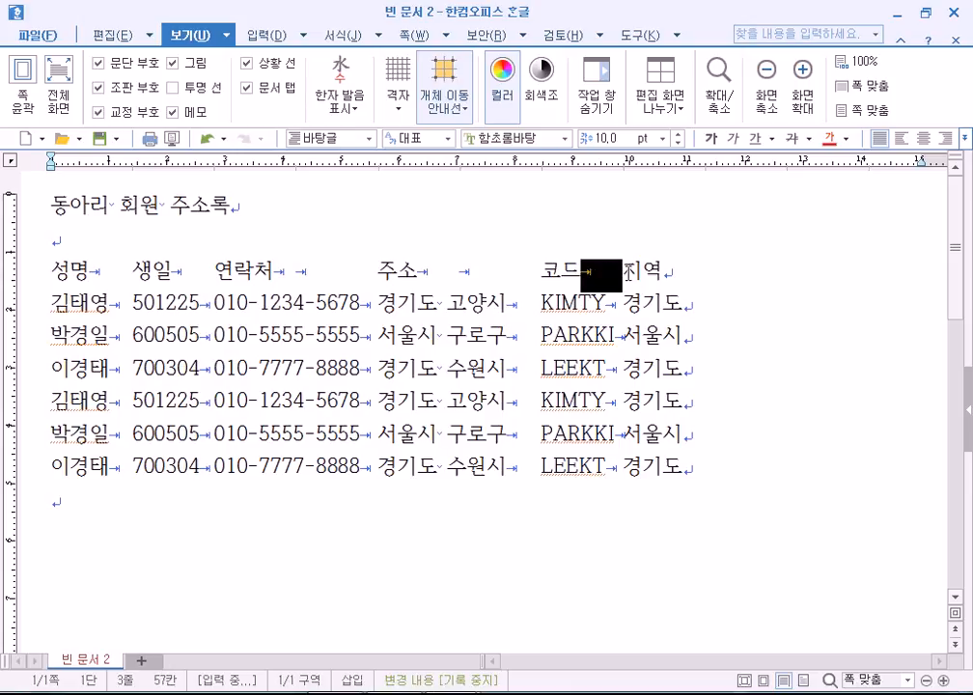
{"action": "left_click", "coordinate": [632, 271]}
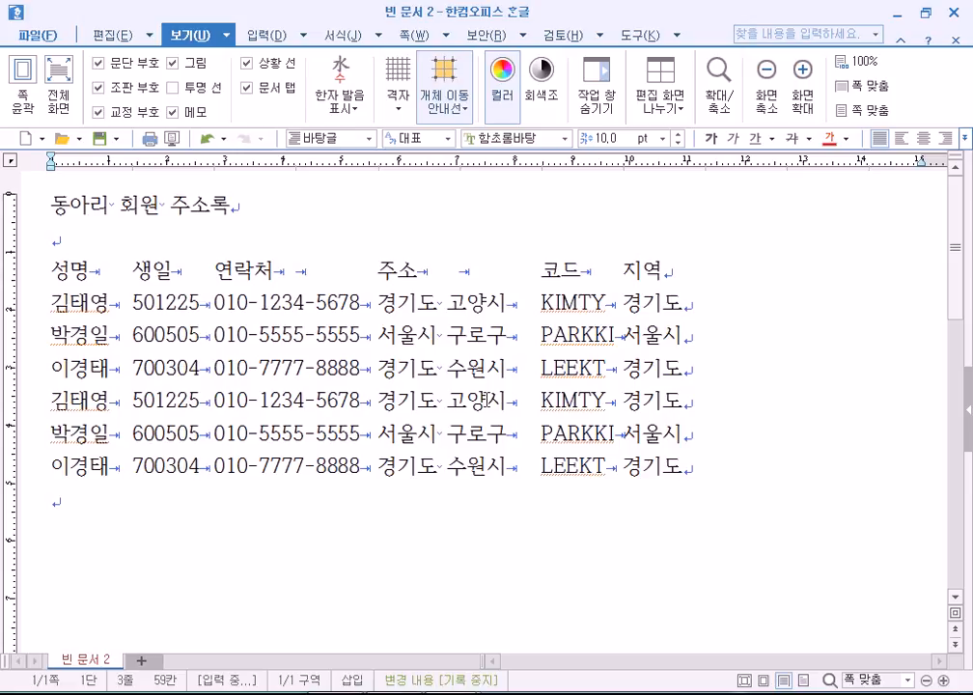
{"action": "left_click", "coordinate": [467, 286]}
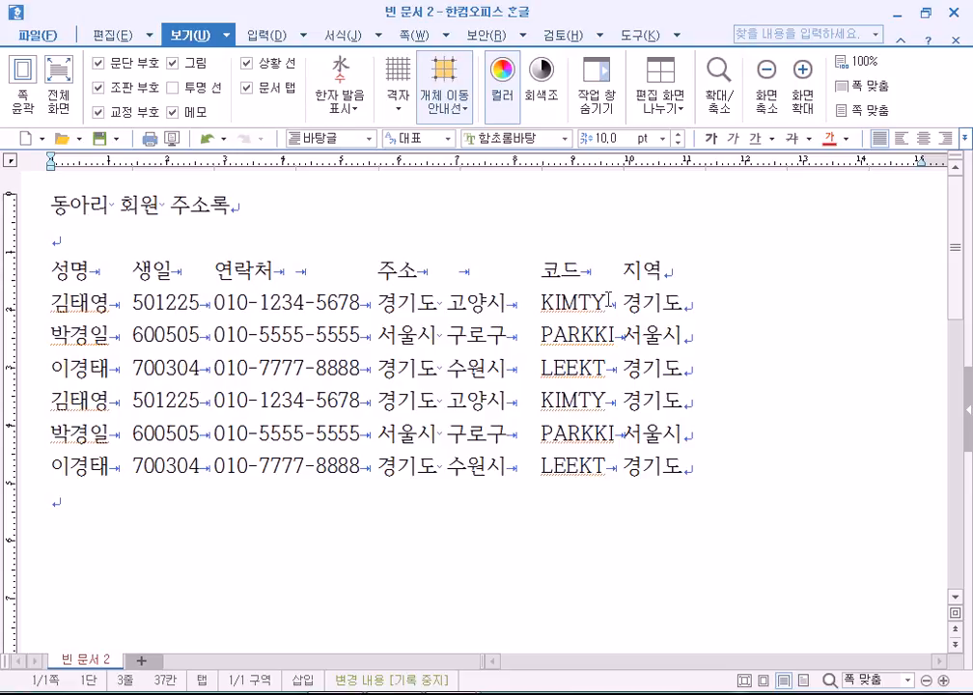
{"action": "left_click", "coordinate": [135, 270]}
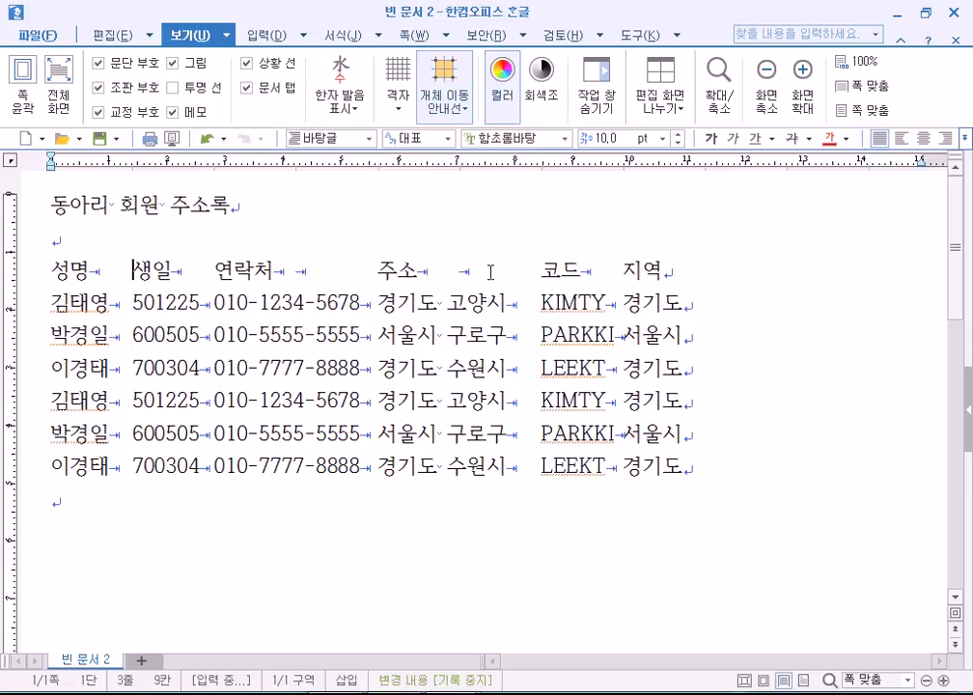
Cut the 코드 column block and paste it before the 생일 column.
{"action": "left_click_drag", "start_coordinate": [540, 274], "coordinate": [627, 447]}
{"action": "left_click", "coordinate": [627, 447]}
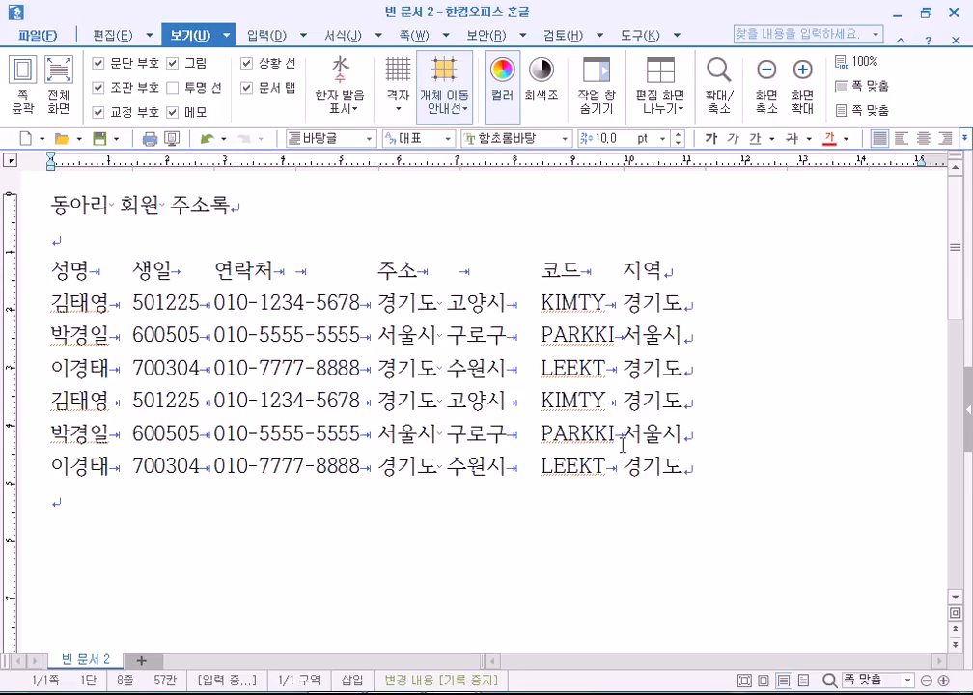
{"action": "left_click_drag", "start_coordinate": [543, 271], "coordinate": [623, 471]}
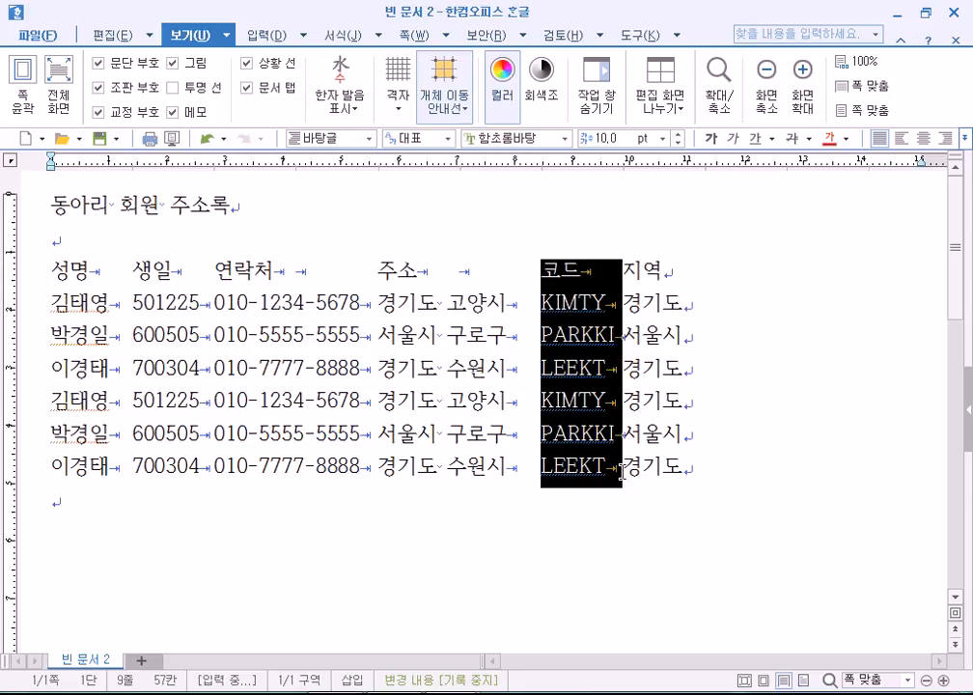
{"action": "key", "text": "ctrl+x"}
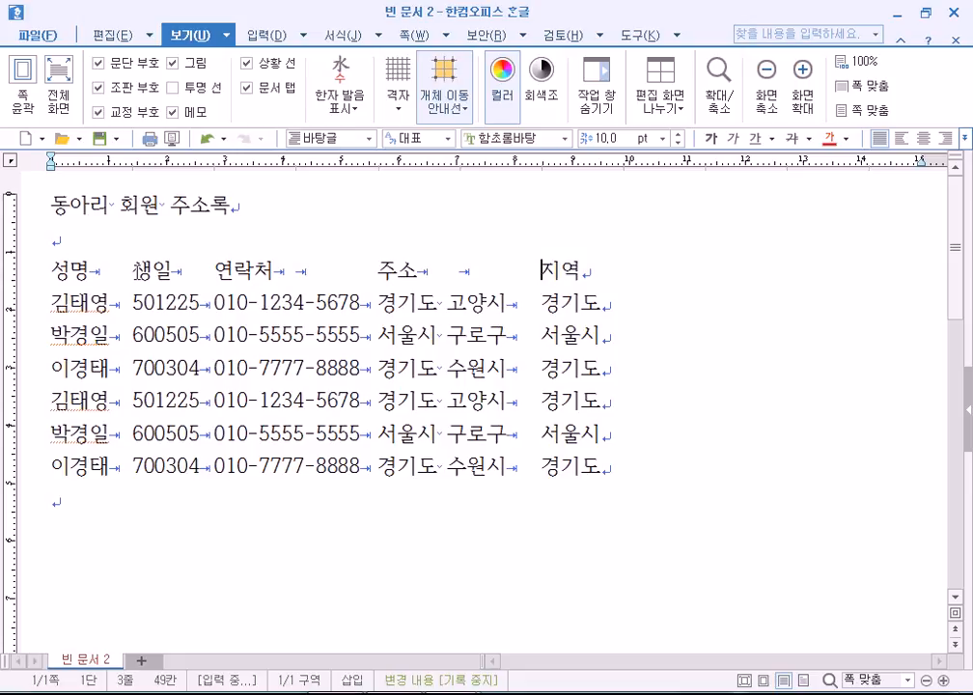
{"action": "left_click", "coordinate": [133, 270]}
{"action": "key", "text": "ctrl+v"}
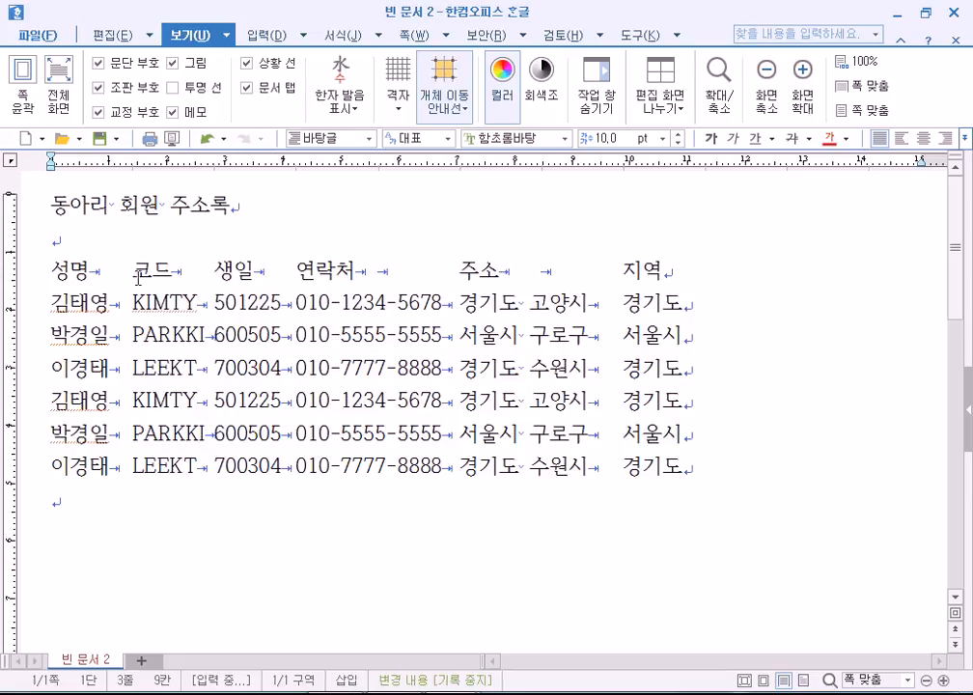
Cut the 코드 column again and paste it just before 지역.
{"action": "left_click_drag", "start_coordinate": [136, 271], "coordinate": [207, 459]}
{"action": "right_click", "coordinate": [183, 347]}
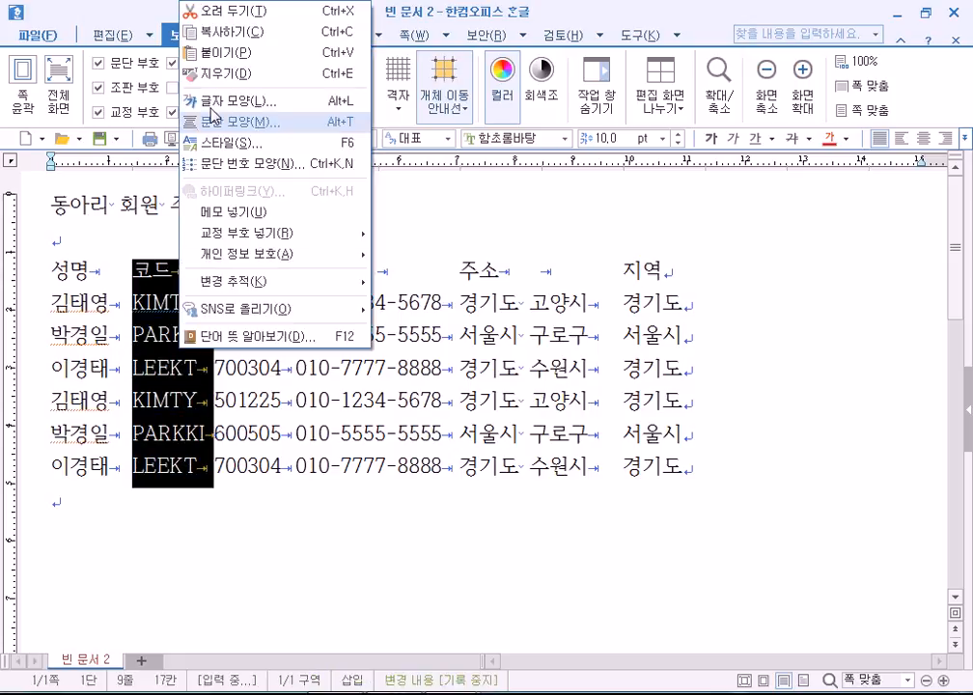
{"action": "left_click", "coordinate": [220, 13]}
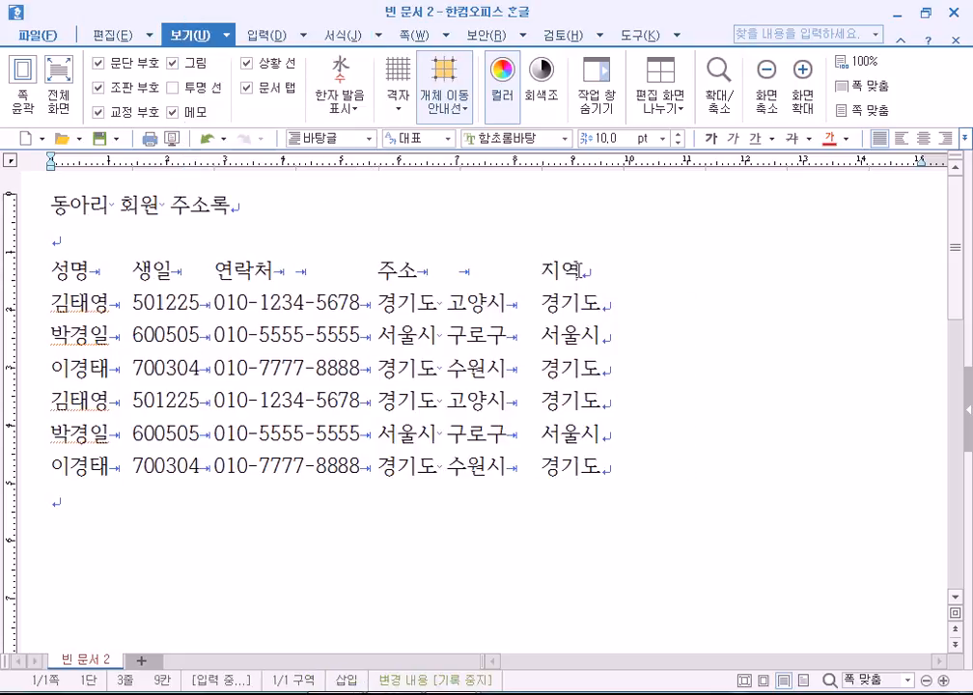
{"action": "left_click", "coordinate": [544, 268]}
{"action": "right_click", "coordinate": [543, 268]}
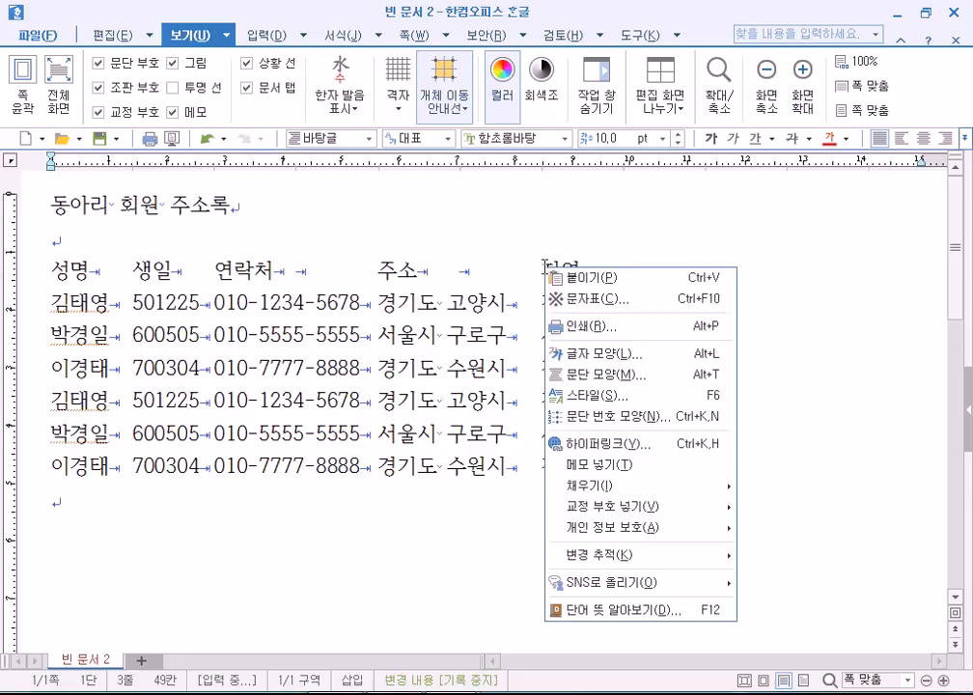
{"action": "left_click", "coordinate": [565, 276]}
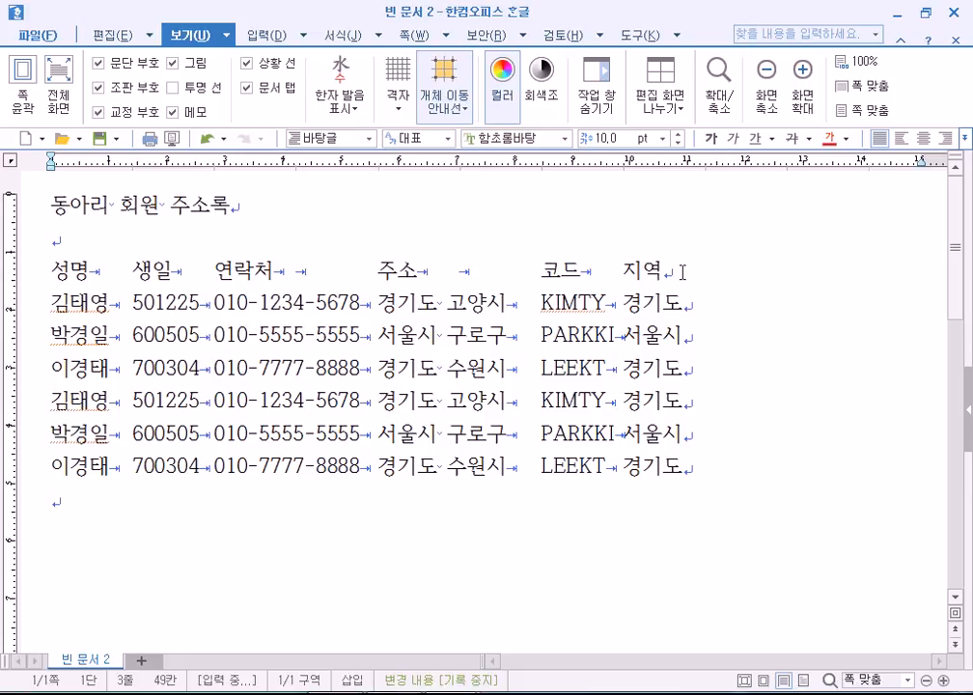
{"action": "left_click_drag", "start_coordinate": [656, 273], "coordinate": [623, 273]}
{"action": "key", "text": "F9"}
{"action": "key", "text": "Escape"}
{"action": "left_click", "coordinate": [384, 299]}
{"action": "left_click_drag", "start_coordinate": [384, 299], "coordinate": [438, 470]}
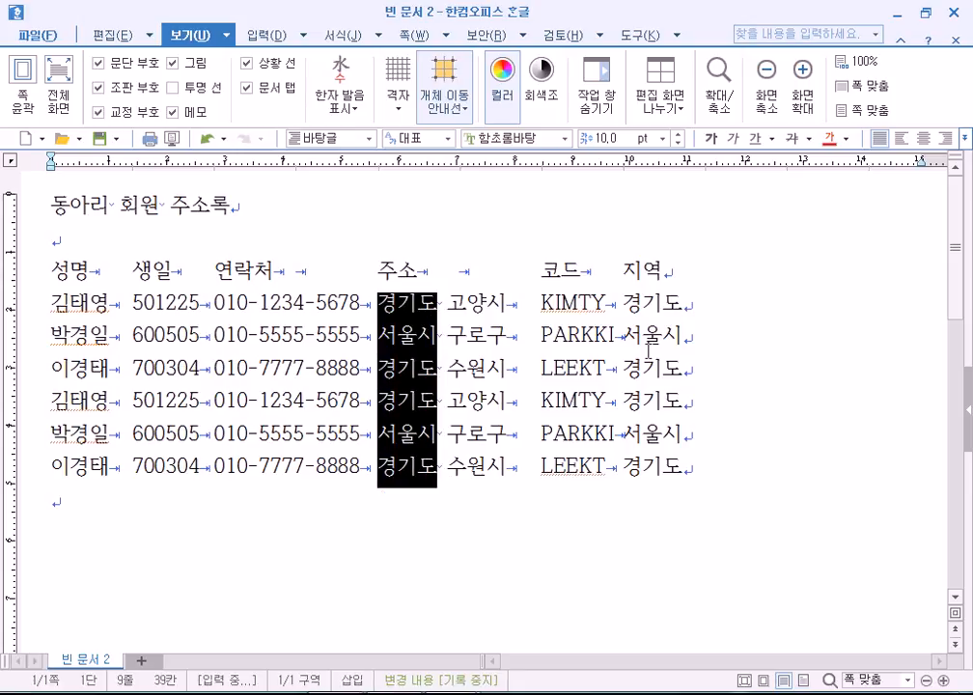
{"action": "left_click", "coordinate": [634, 303]}
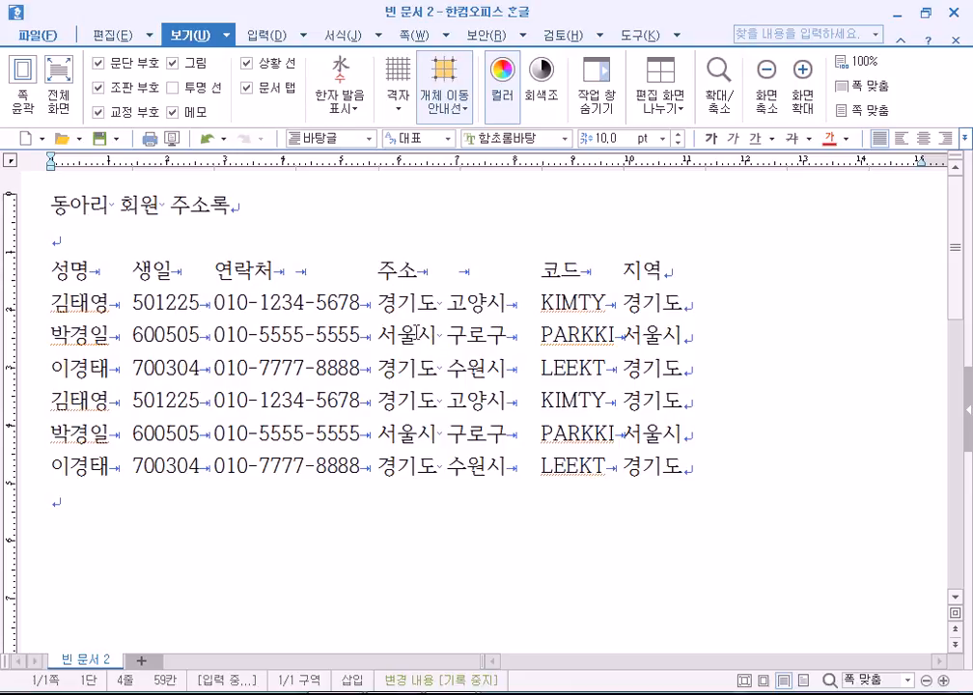
{"action": "left_click", "coordinate": [399, 307]}
{"action": "key", "text": "F9"}
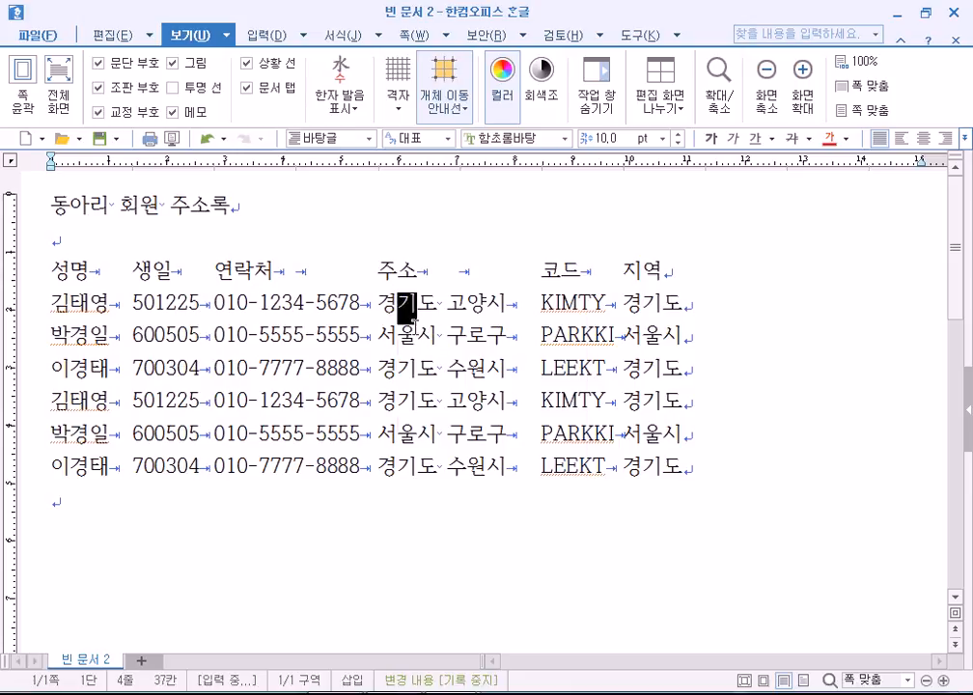
{"action": "left_click", "coordinate": [454, 271]}
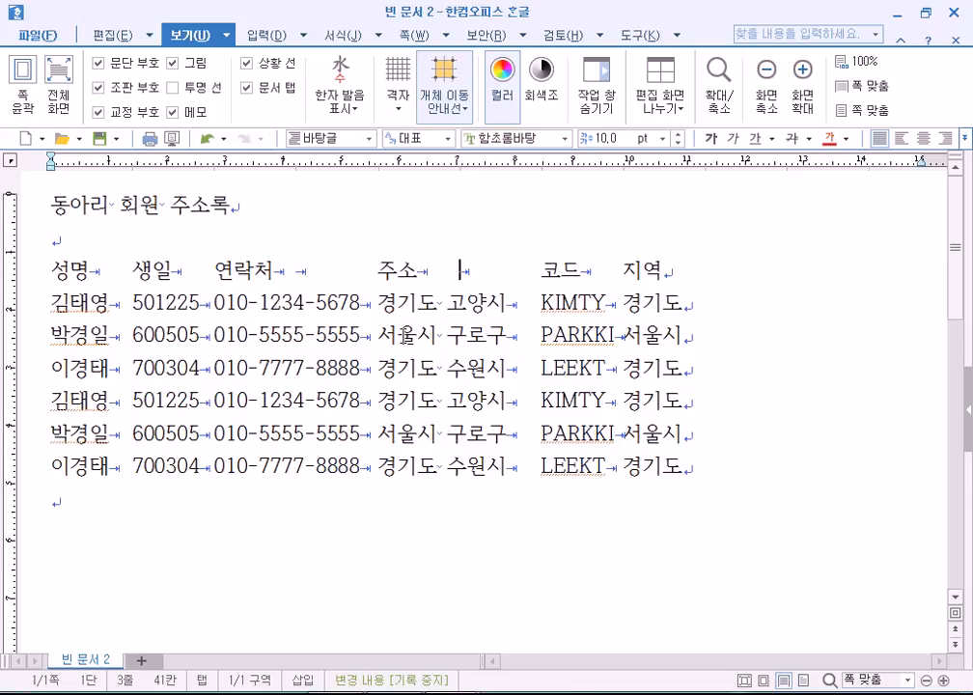
Select a 서울시 entry in the list and bring up the 편집 ribbon tools.
{"action": "left_click", "coordinate": [257, 252]}
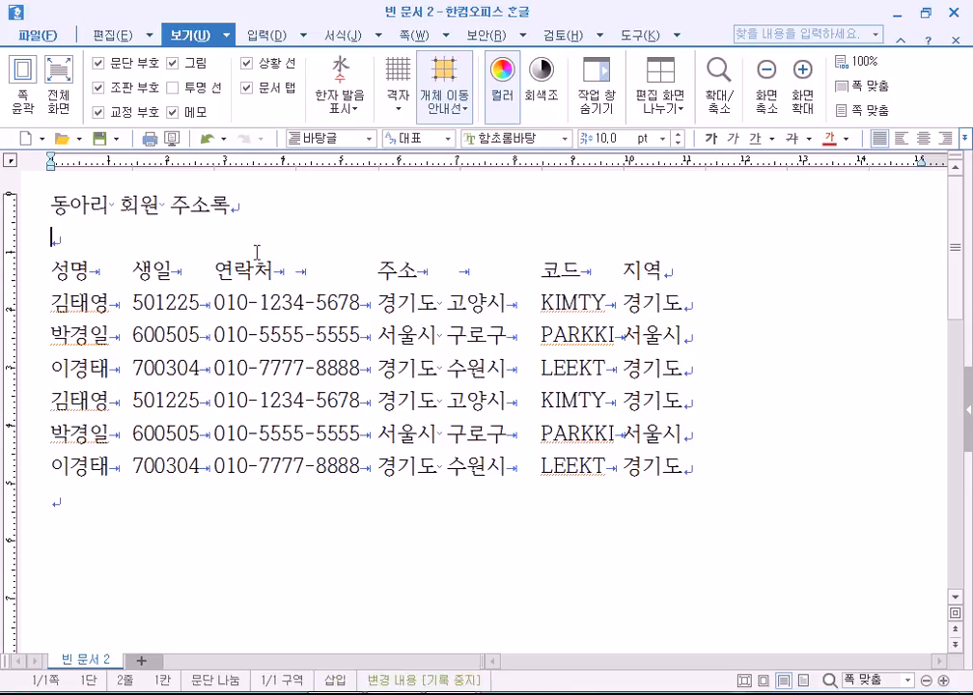
{"action": "double_click", "coordinate": [437, 335]}
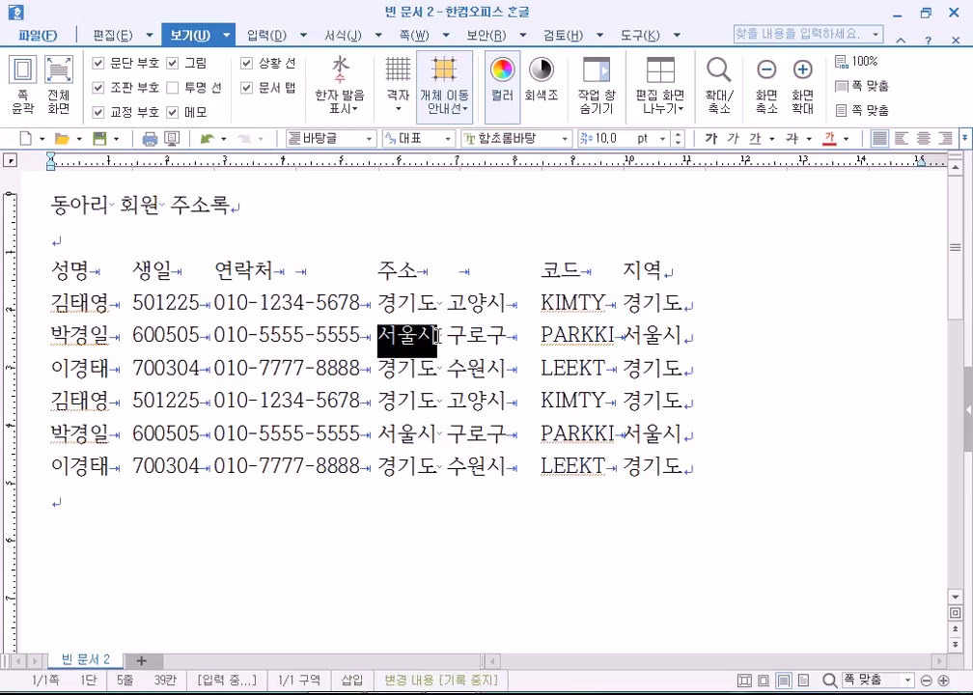
{"action": "left_click", "coordinate": [423, 435]}
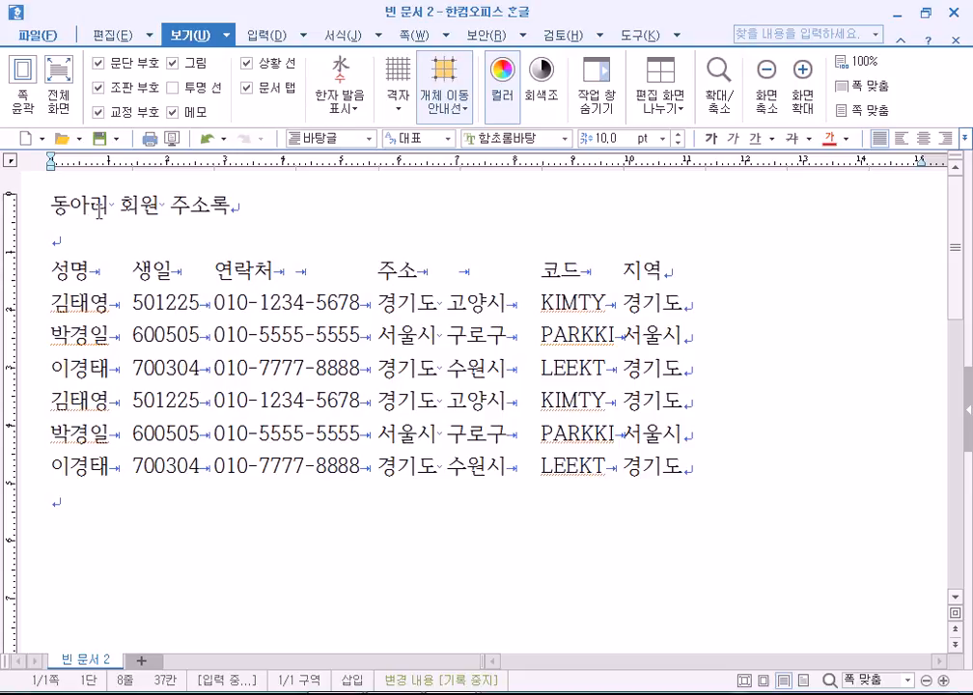
{"action": "left_click", "coordinate": [305, 366]}
{"action": "left_click", "coordinate": [123, 36]}
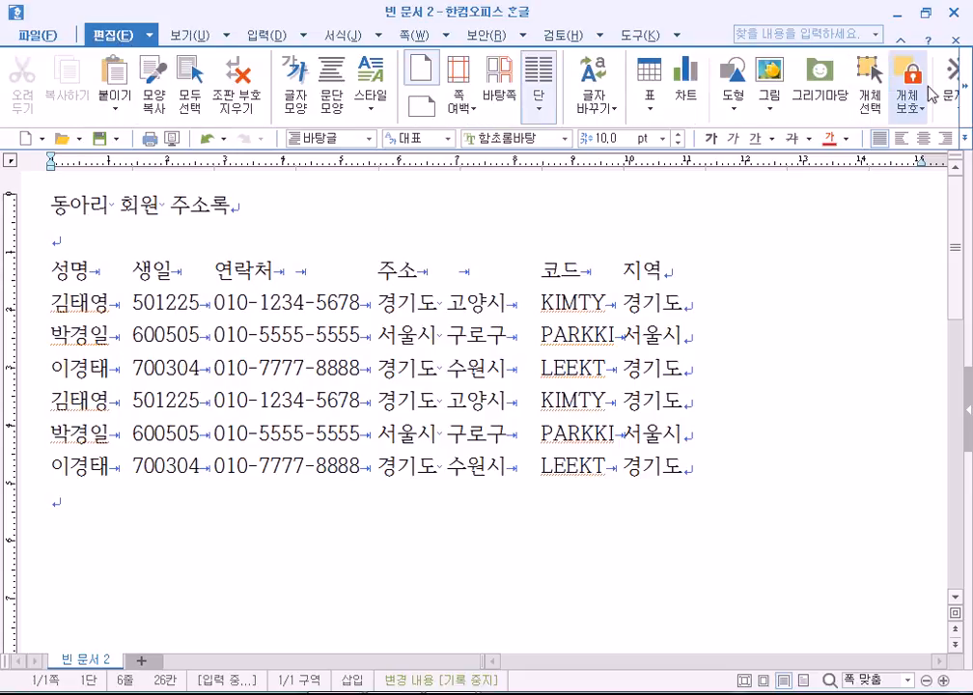
Open Find and Replace with 서울시 as the search text and 서울 as the replacement.
{"action": "left_click", "coordinate": [964, 91]}
{"action": "left_click", "coordinate": [965, 92]}
{"action": "left_click", "coordinate": [965, 92]}
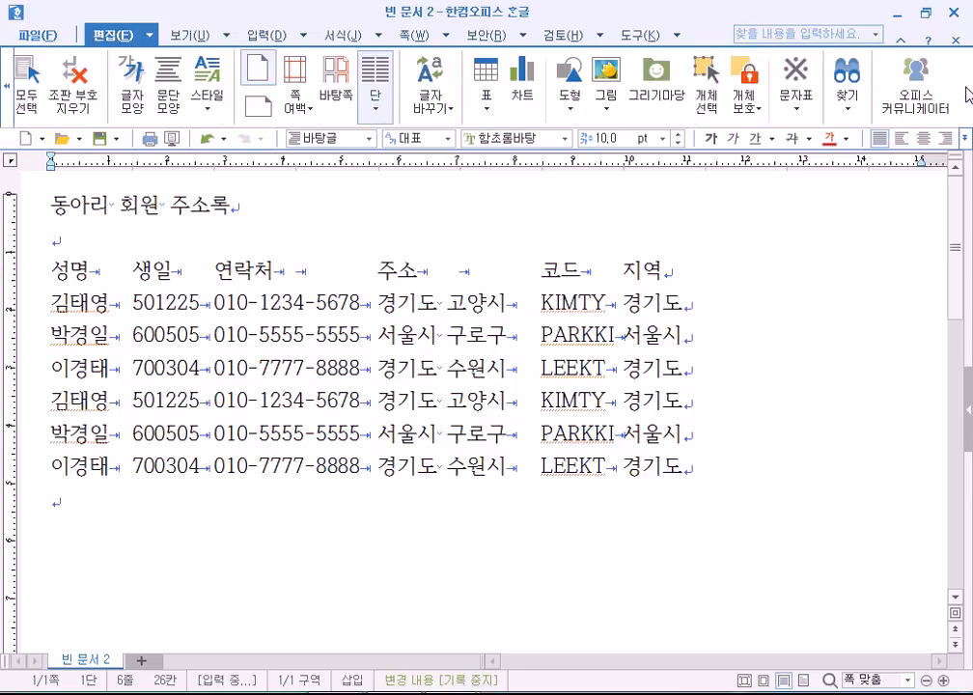
{"action": "left_click", "coordinate": [847, 118]}
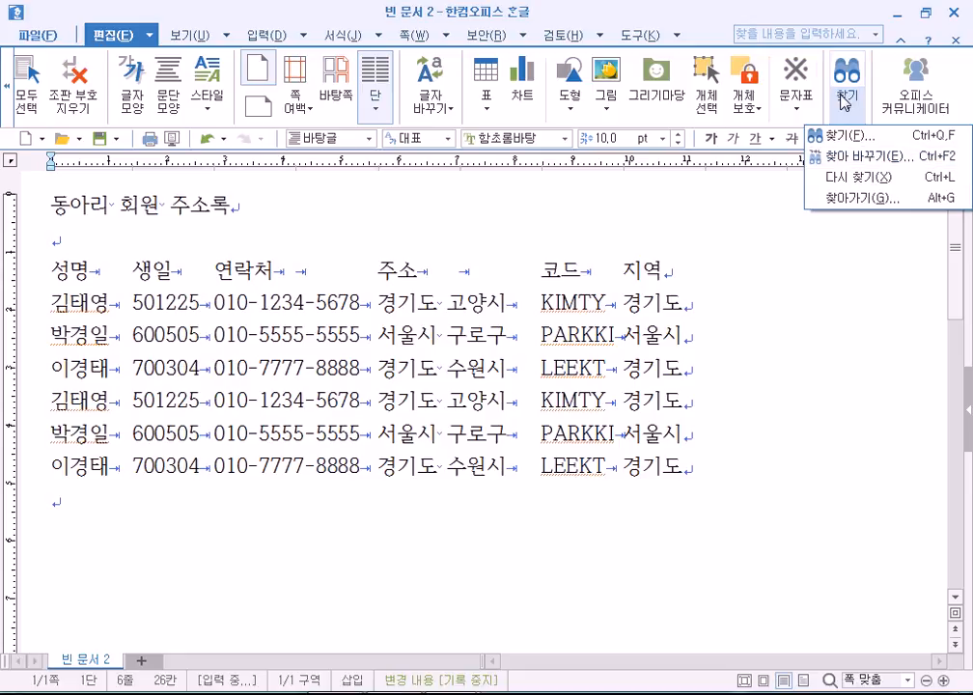
{"action": "left_click", "coordinate": [830, 156]}
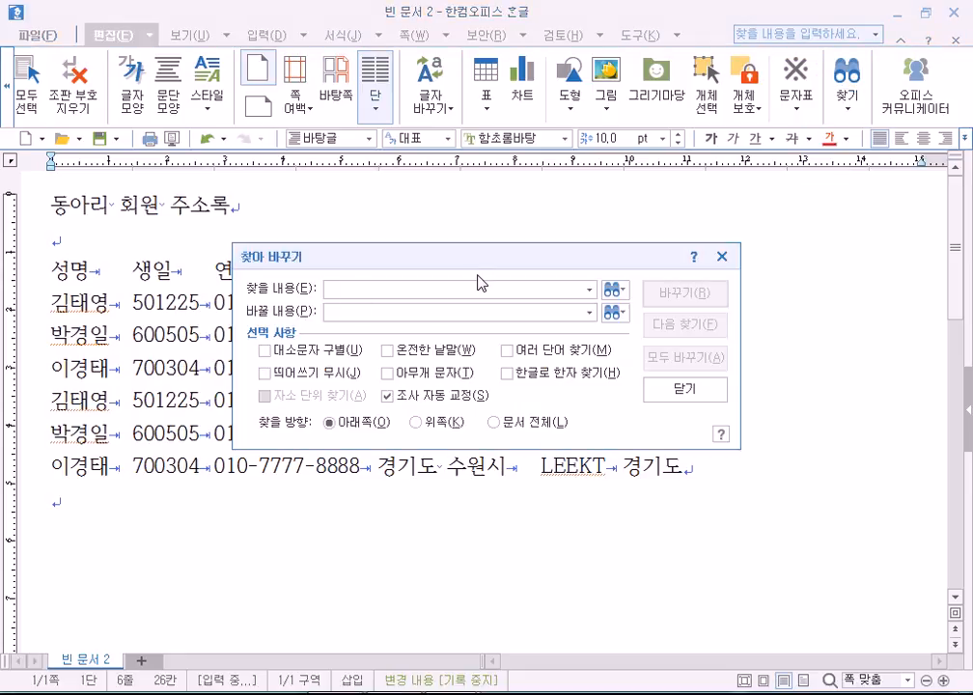
{"action": "type", "text": "서울시"}
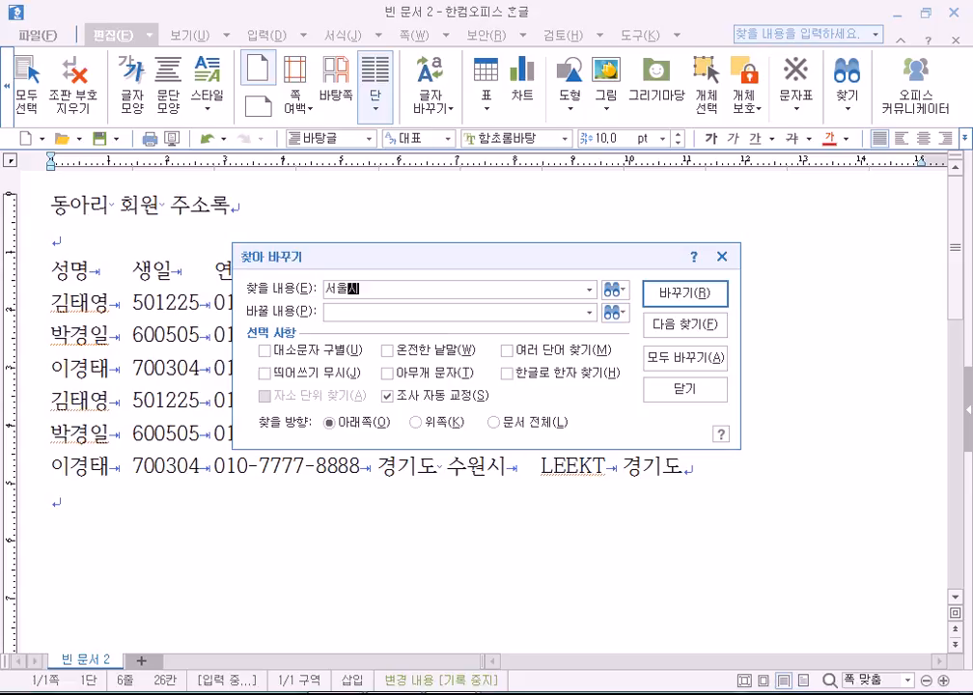
{"action": "left_click", "coordinate": [332, 310]}
{"action": "type", "text": "ㅅㅓ울"}
Search the whole document and replace all four 서울시 occurrences with 서울.
{"action": "left_click_drag", "start_coordinate": [368, 258], "coordinate": [262, 82]}
{"action": "left_click", "coordinate": [271, 113]}
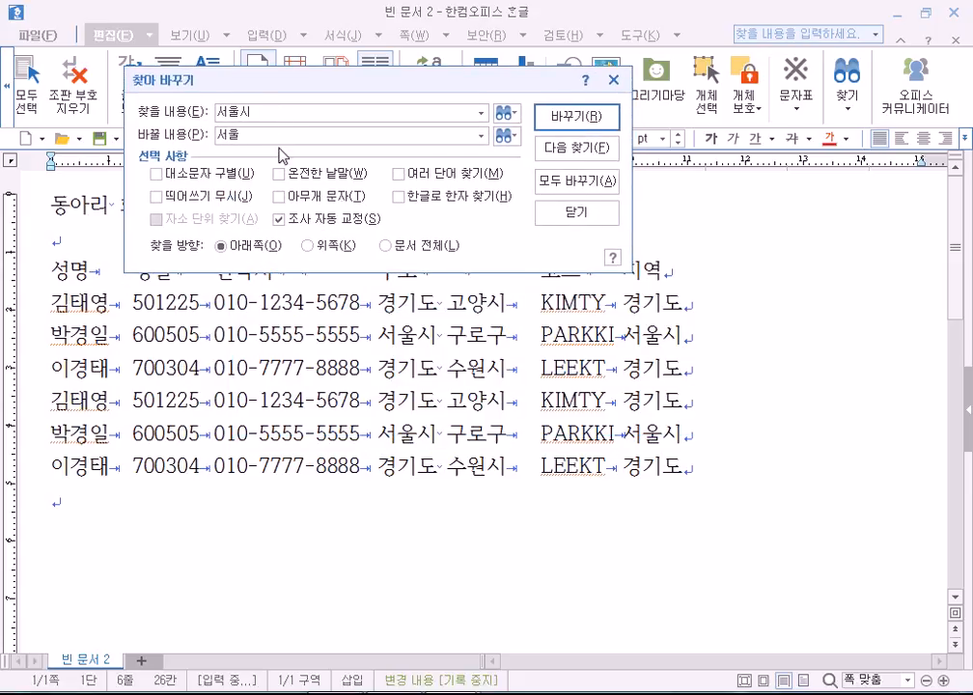
{"action": "left_click", "coordinate": [386, 247]}
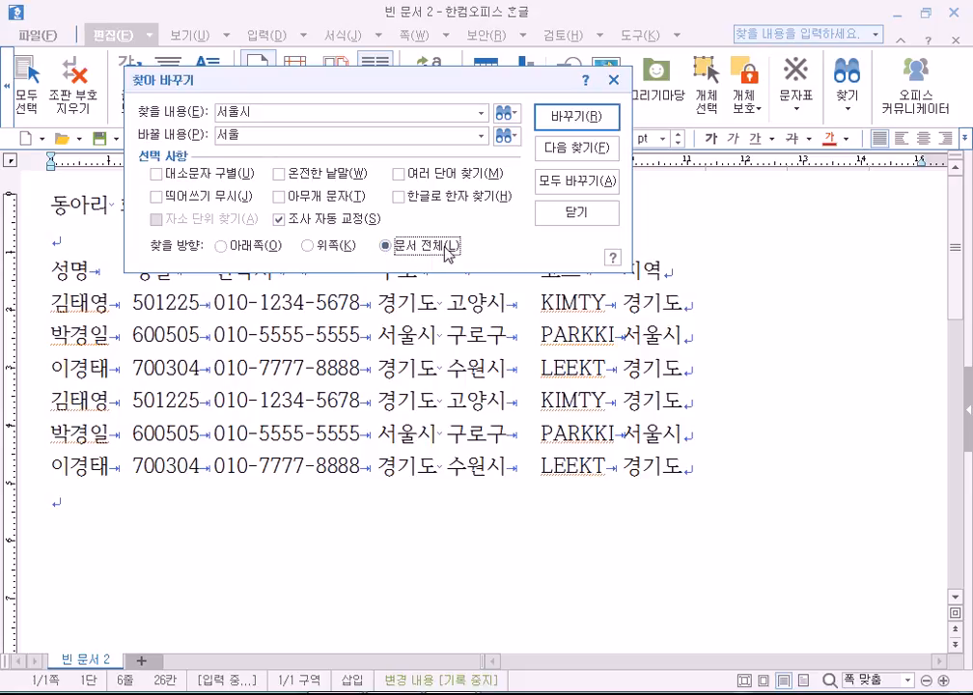
{"action": "left_click", "coordinate": [577, 183]}
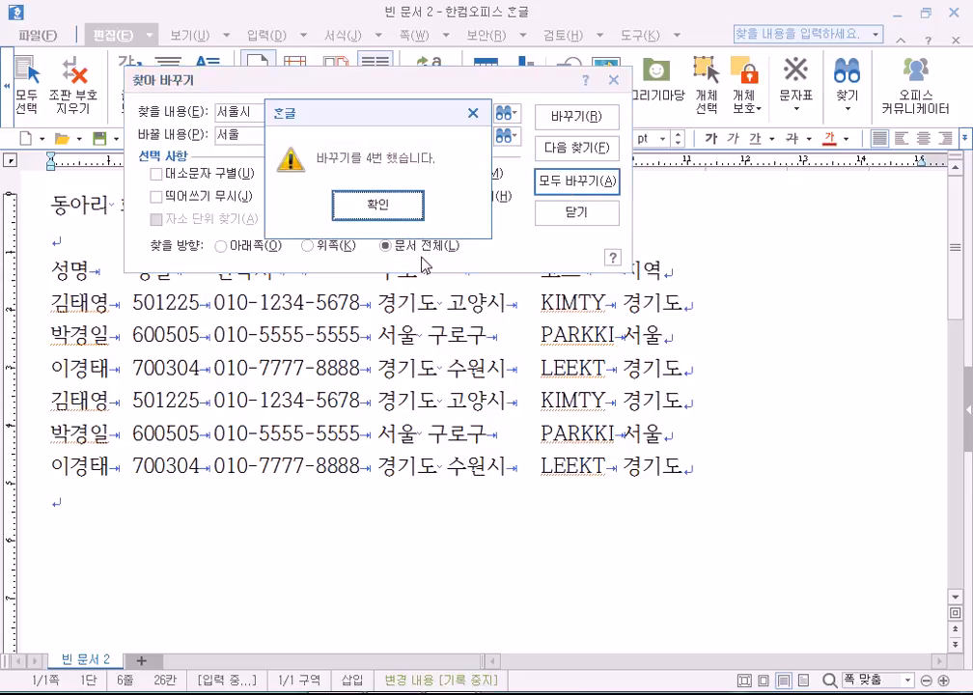
{"action": "left_click", "coordinate": [349, 211]}
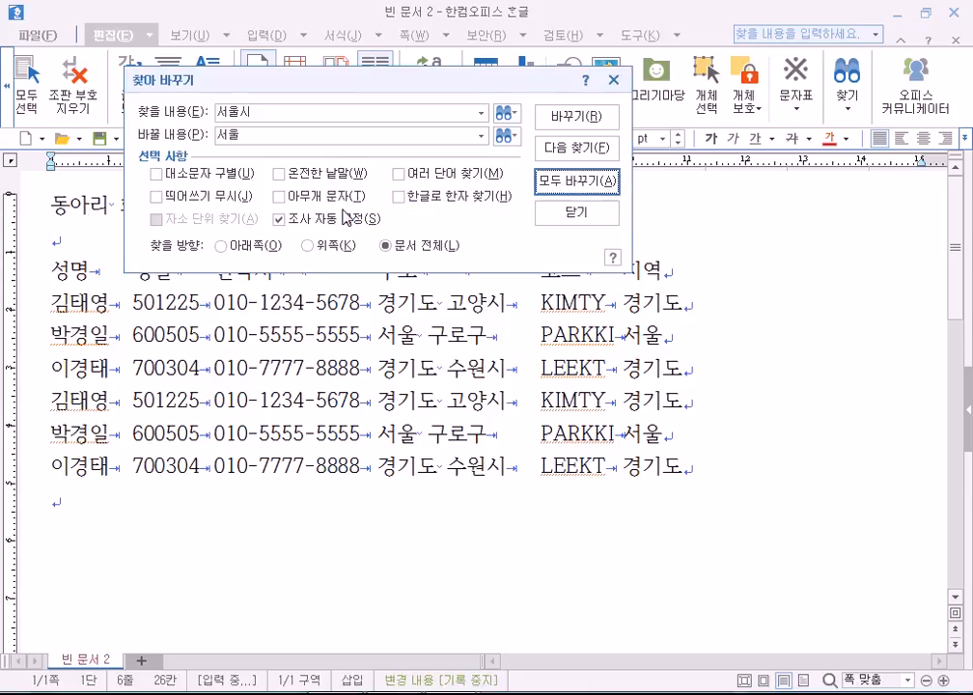
Replace all occurrences of 경기도 with 경기 throughout the whole document.
{"action": "type", "text": "경"}
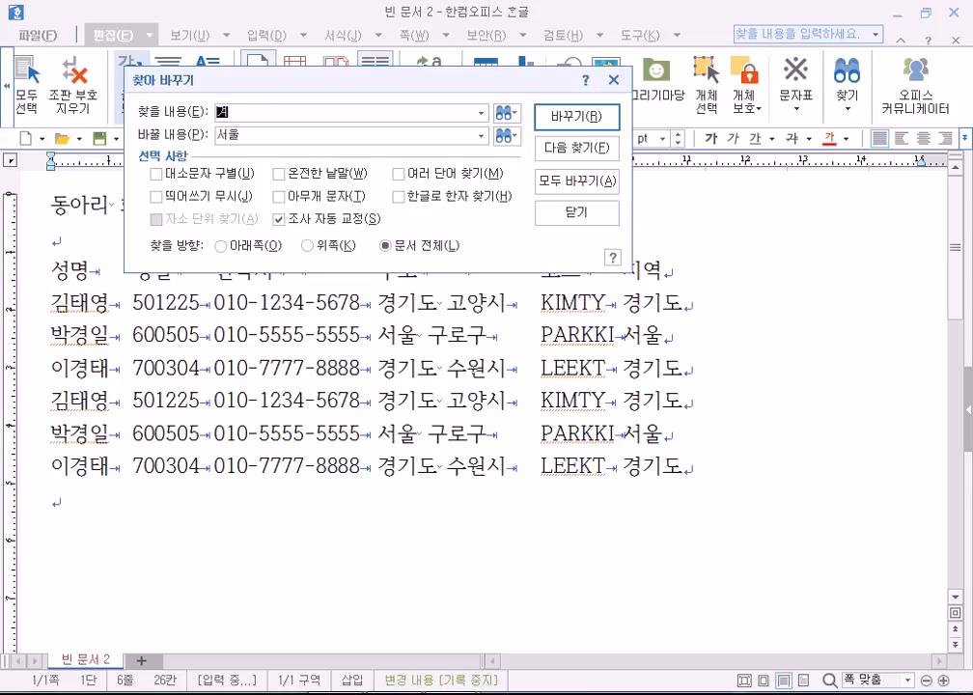
{"action": "type", "text": "기도"}
{"action": "key", "text": "Tab"}
{"action": "type", "text": "경기"}
{"action": "left_click_drag", "start_coordinate": [267, 113], "coordinate": [204, 135]}
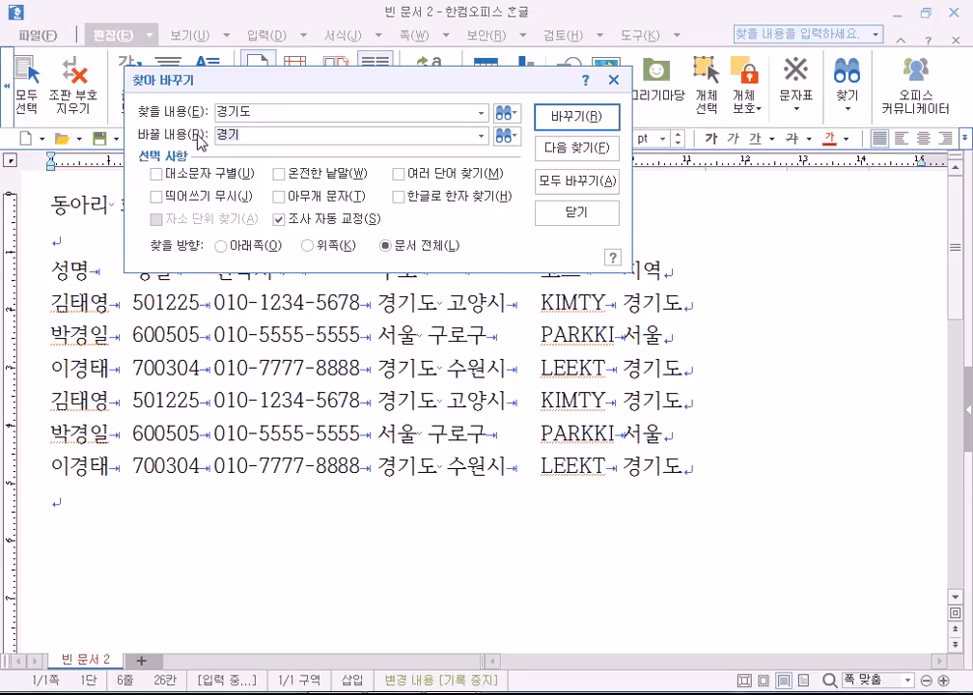
{"action": "left_click", "coordinate": [246, 247]}
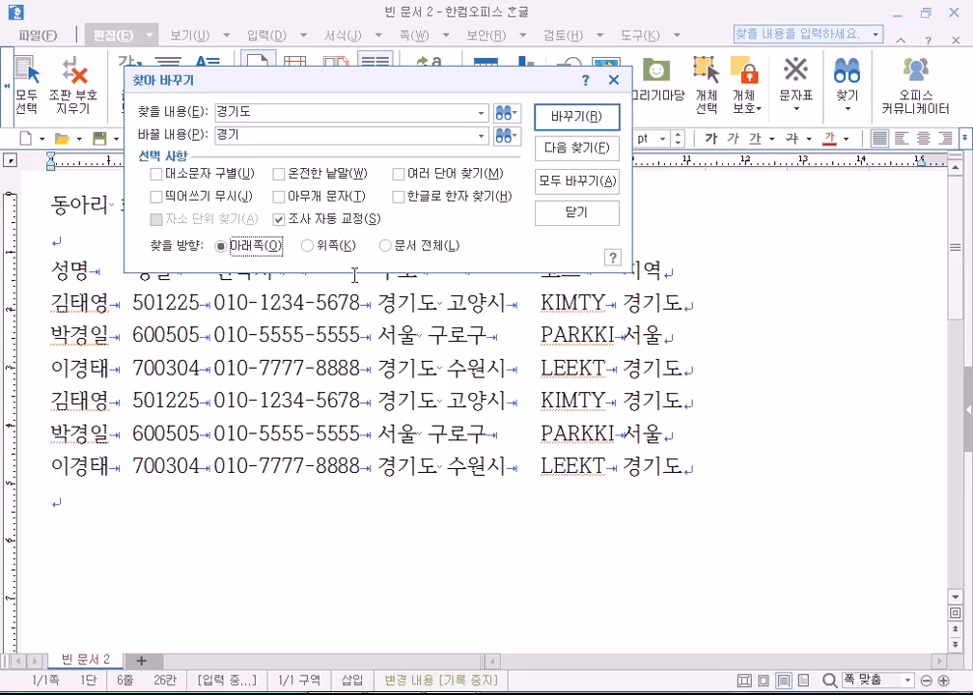
{"action": "left_click", "coordinate": [308, 246]}
{"action": "left_click", "coordinate": [398, 249]}
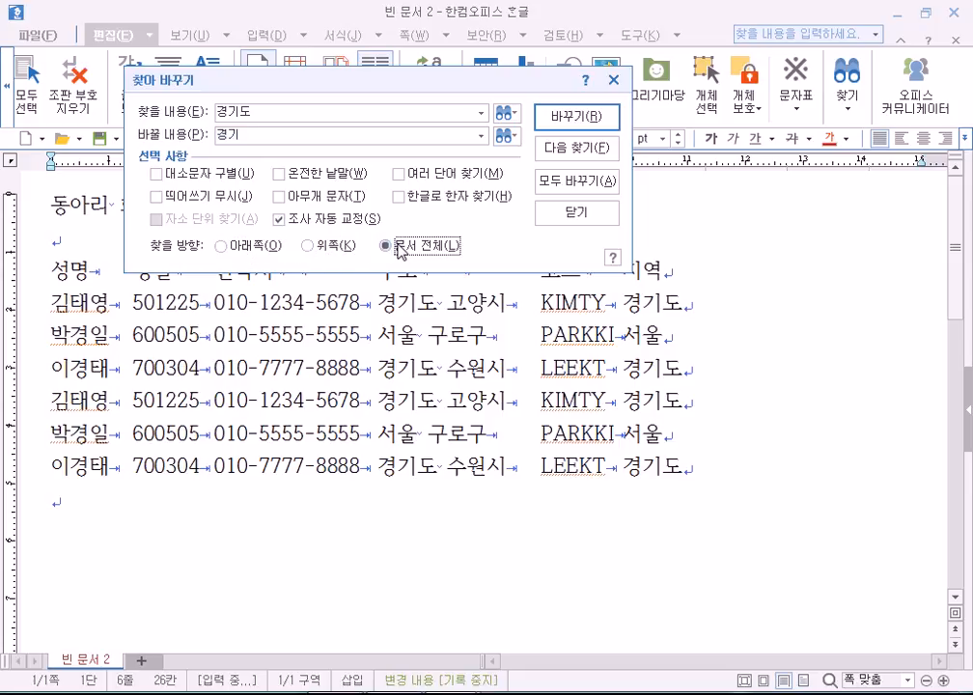
{"action": "left_click", "coordinate": [564, 181]}
{"action": "left_click", "coordinate": [386, 210]}
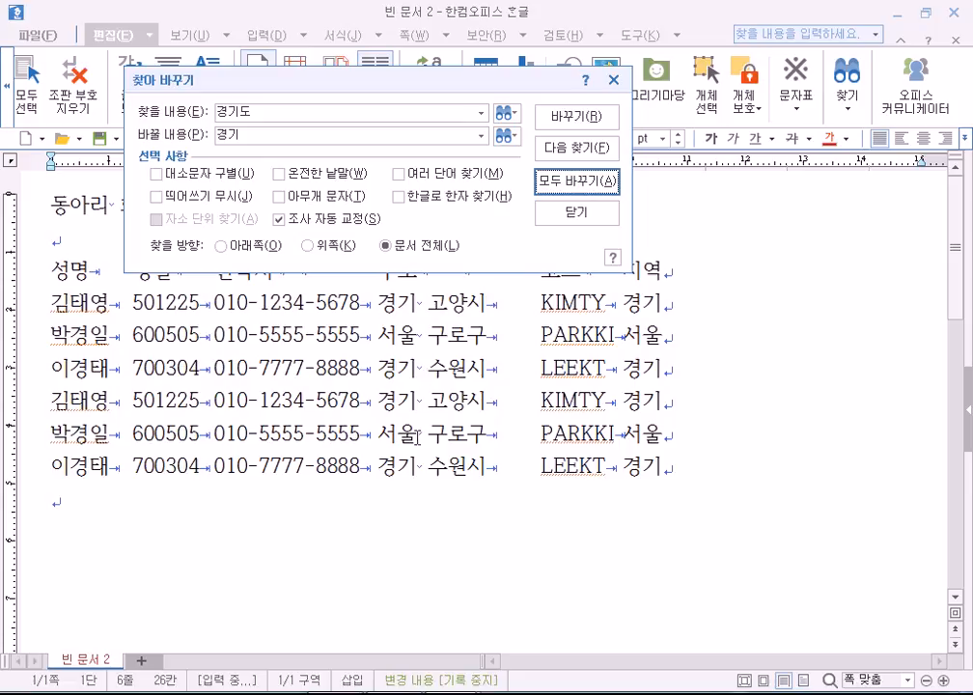
Move the find-and-replace window up to the top of the screen.
{"action": "left_click_drag", "start_coordinate": [478, 82], "coordinate": [583, 22]}
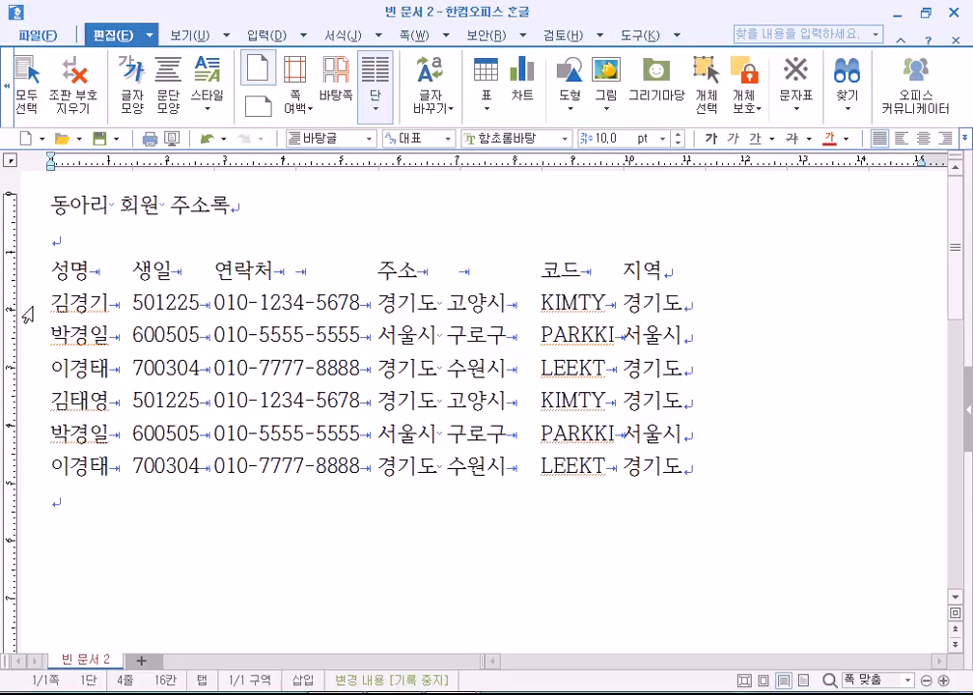
{"action": "left_click_drag", "start_coordinate": [27, 313], "coordinate": [53, 478]}
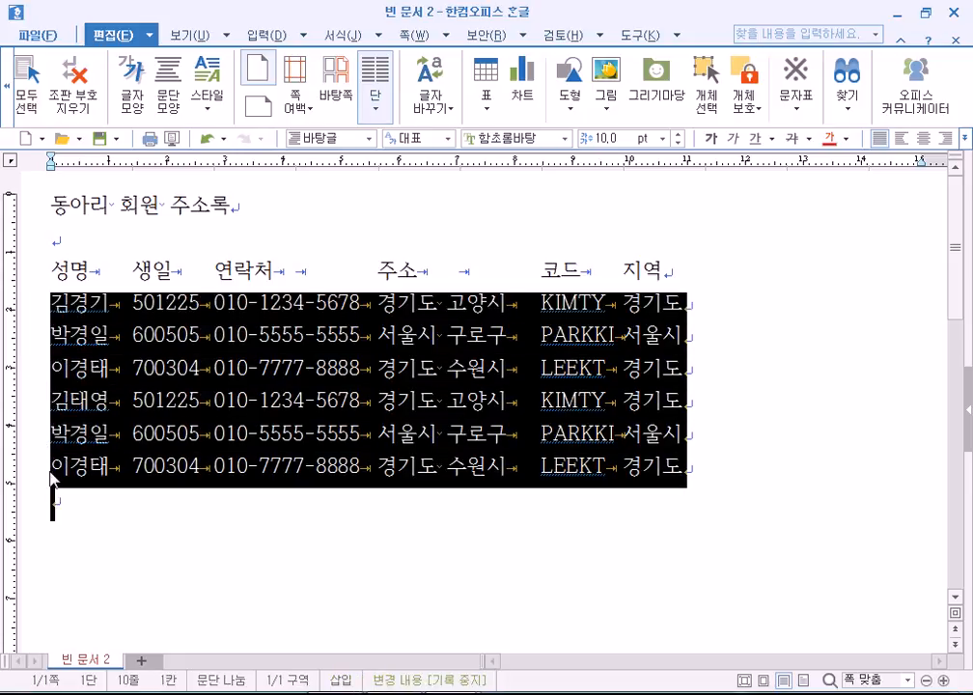
{"action": "left_click", "coordinate": [344, 35]}
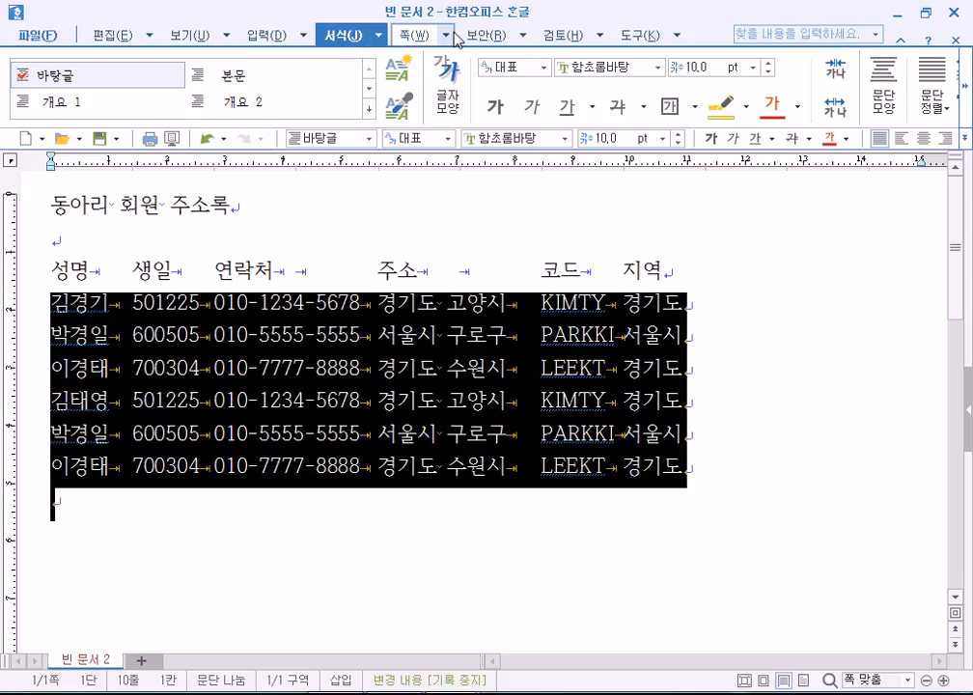
{"action": "left_click", "coordinate": [641, 39]}
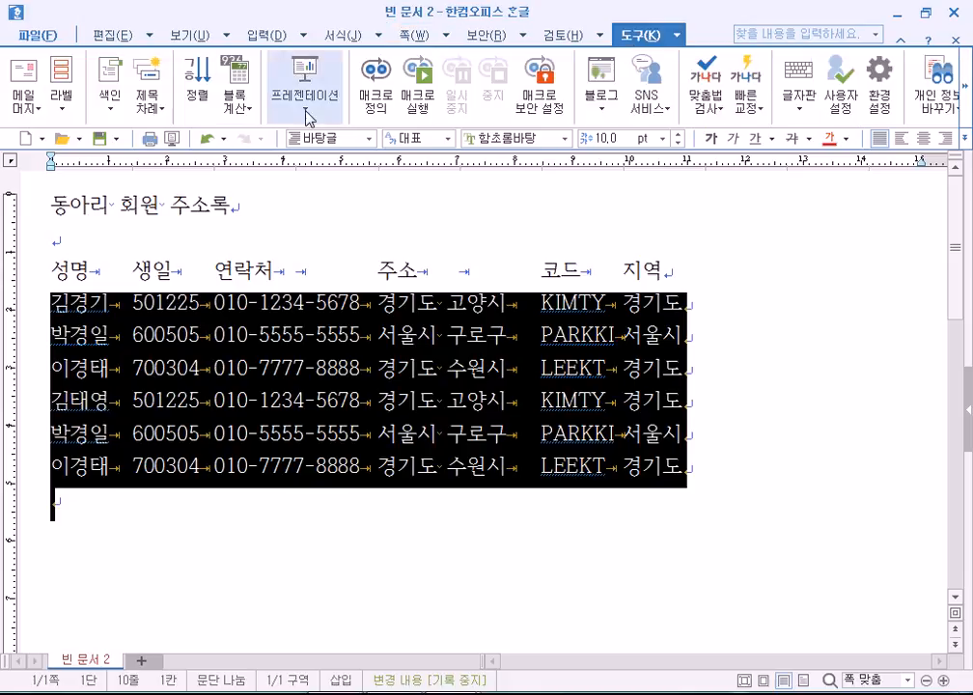
{"action": "left_click", "coordinate": [200, 84]}
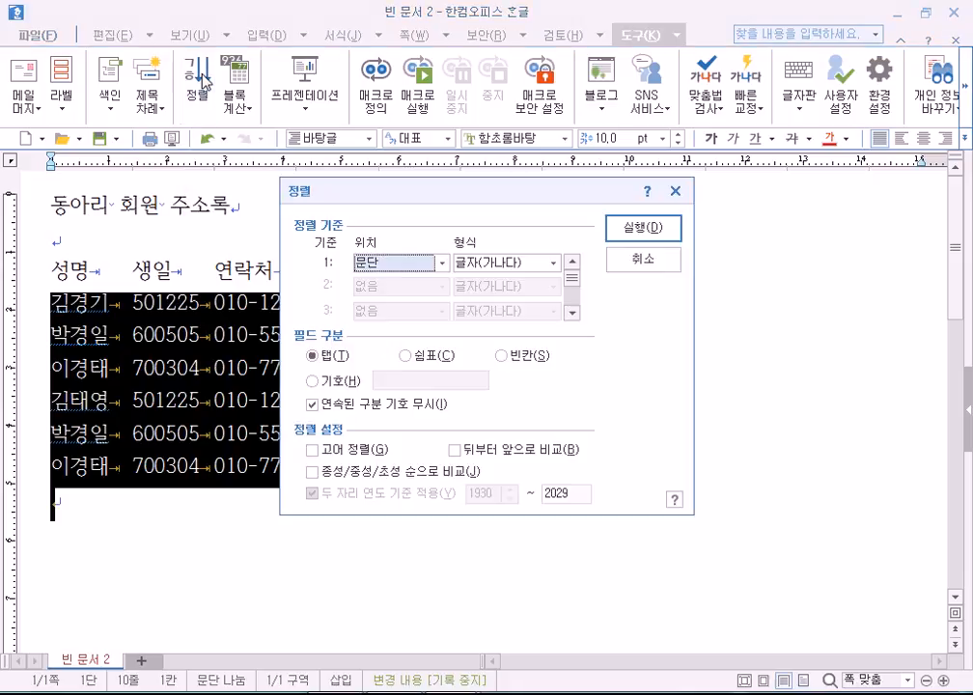
{"action": "left_click", "coordinate": [643, 226]}
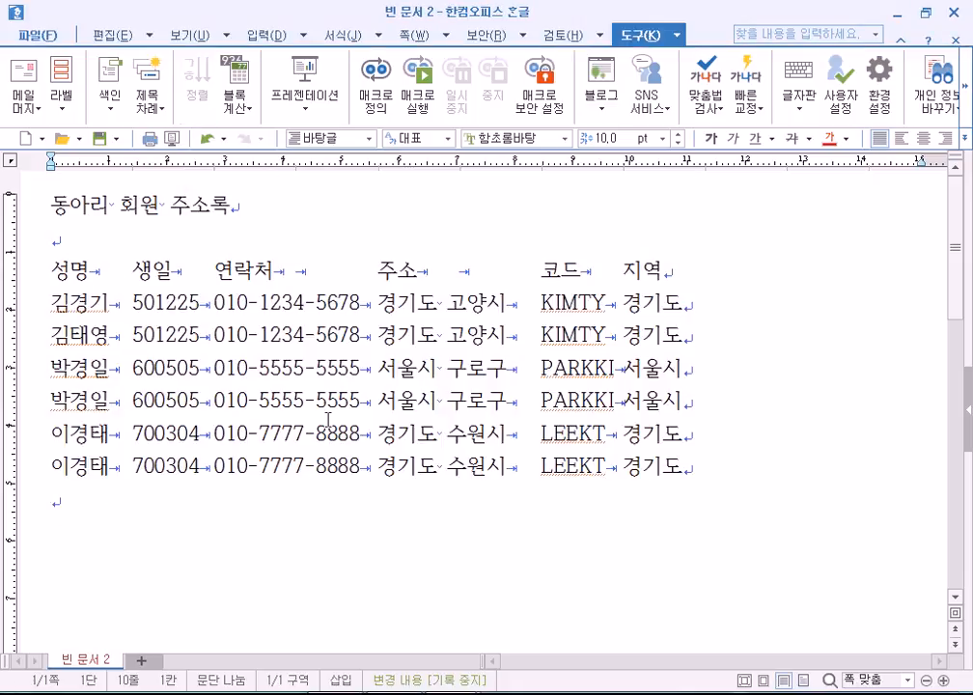
{"action": "left_click_drag", "start_coordinate": [21, 303], "coordinate": [19, 496]}
{"action": "left_click", "coordinate": [197, 83]}
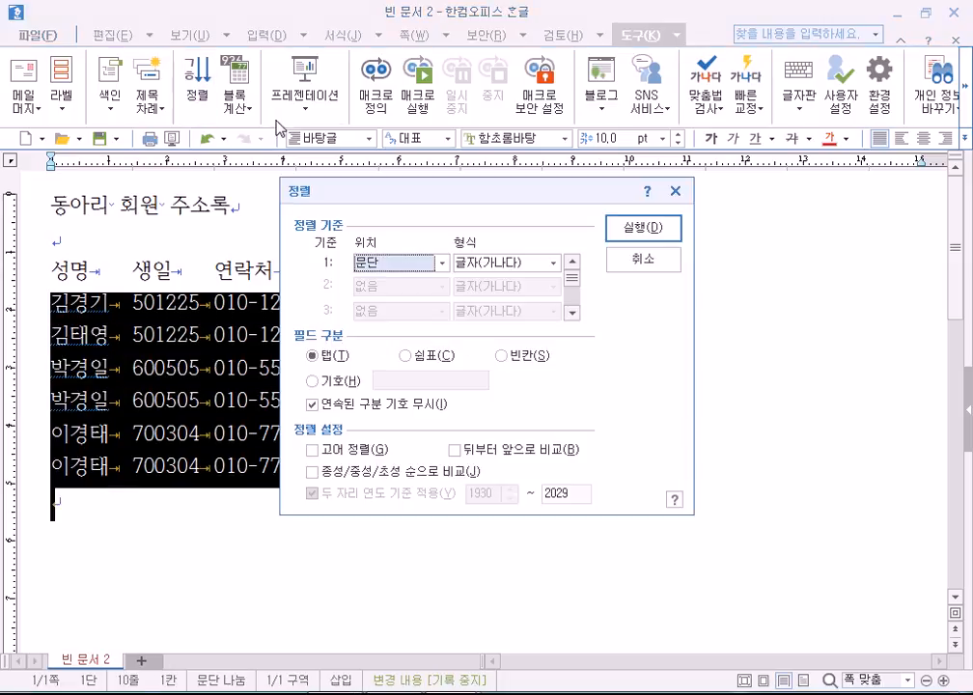
{"action": "left_click", "coordinate": [461, 263]}
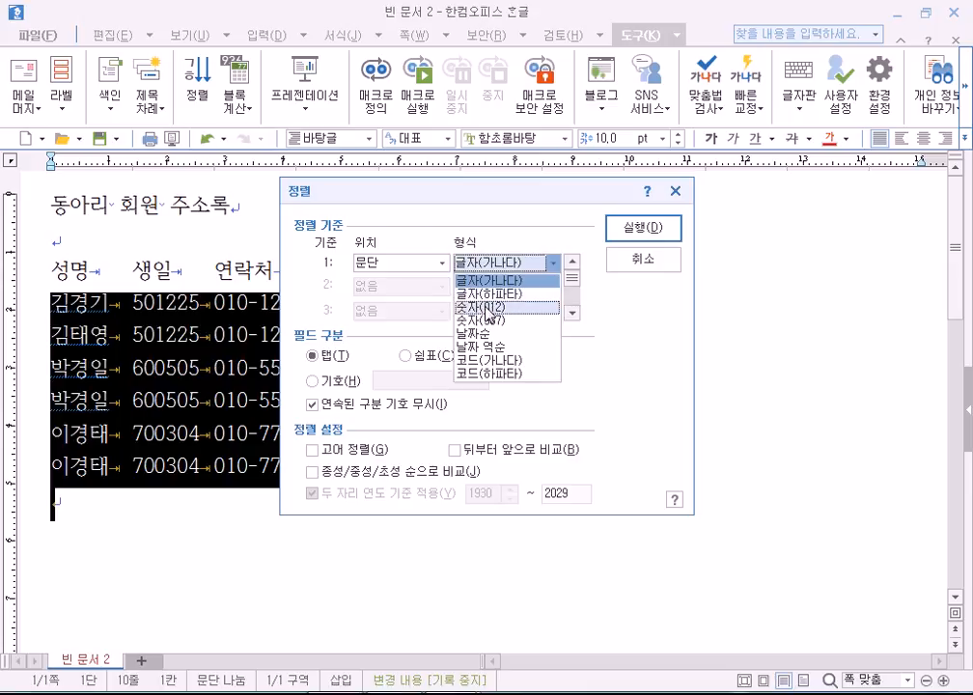
{"action": "left_click", "coordinate": [643, 228]}
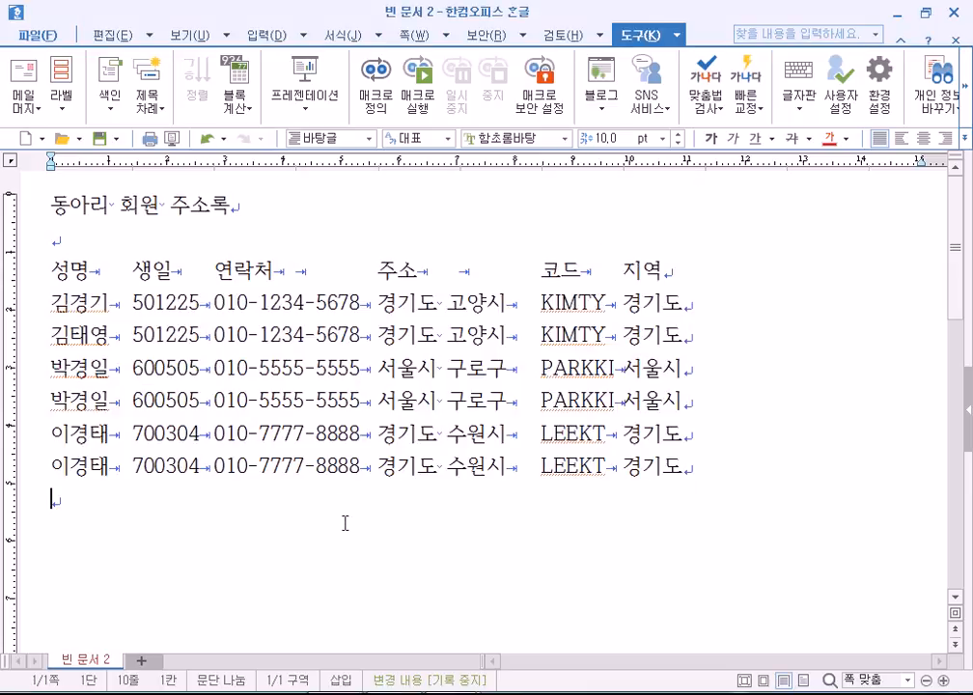
{"action": "left_click_drag", "start_coordinate": [34, 302], "coordinate": [71, 434]}
{"action": "left_click", "coordinate": [77, 466]}
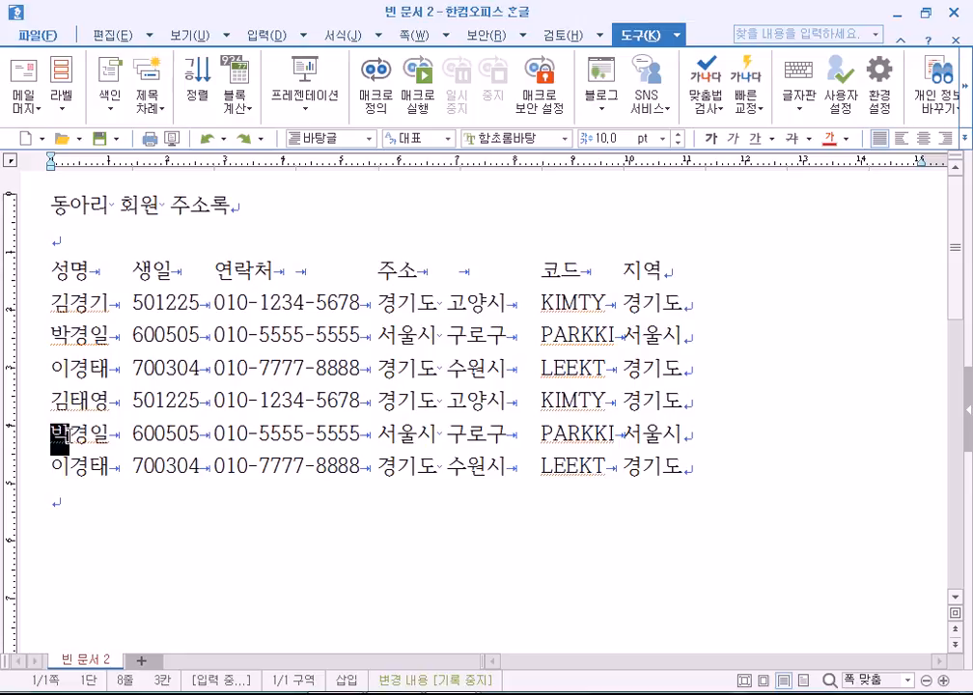
{"action": "key", "text": "Escape"}
{"action": "type", "text": "홍"}
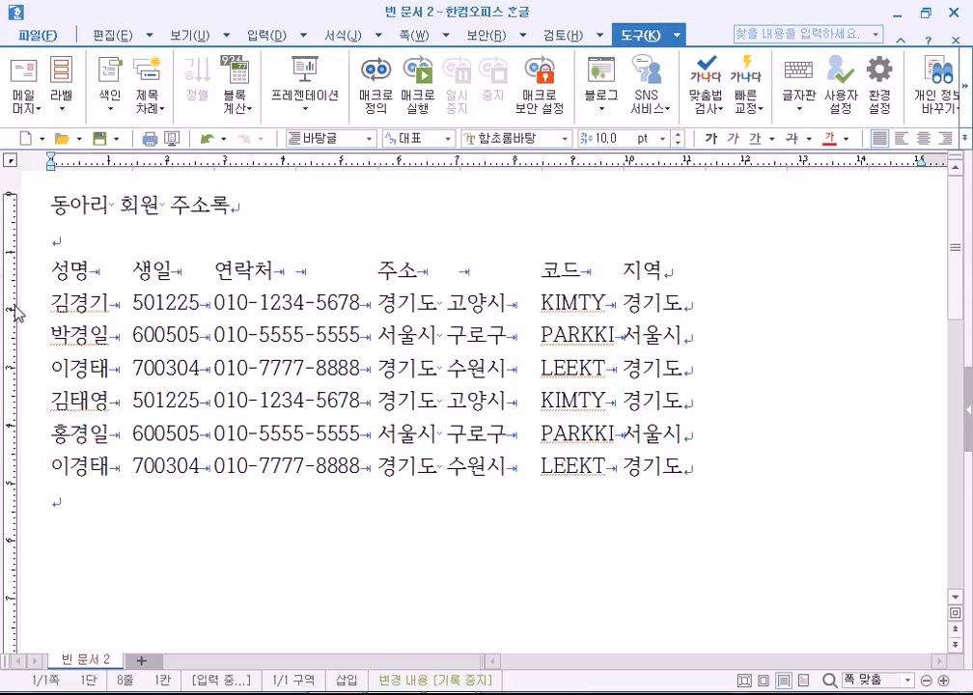
Sort the six member rows alphabetically by name with the 정렬 tool.
{"action": "left_click_drag", "start_coordinate": [30, 313], "coordinate": [34, 467]}
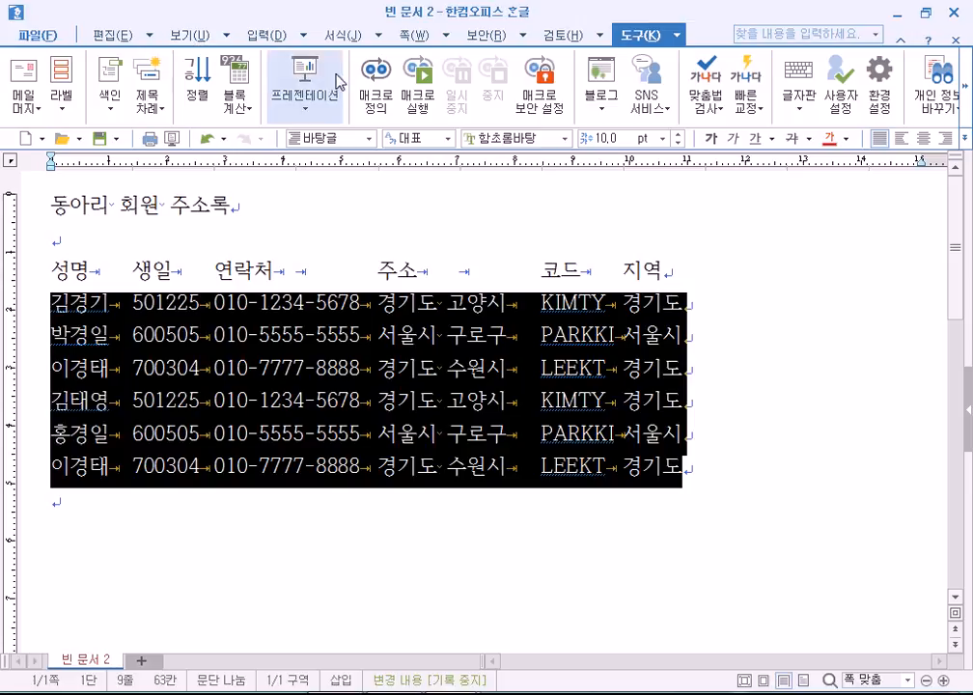
{"action": "left_click", "coordinate": [197, 82]}
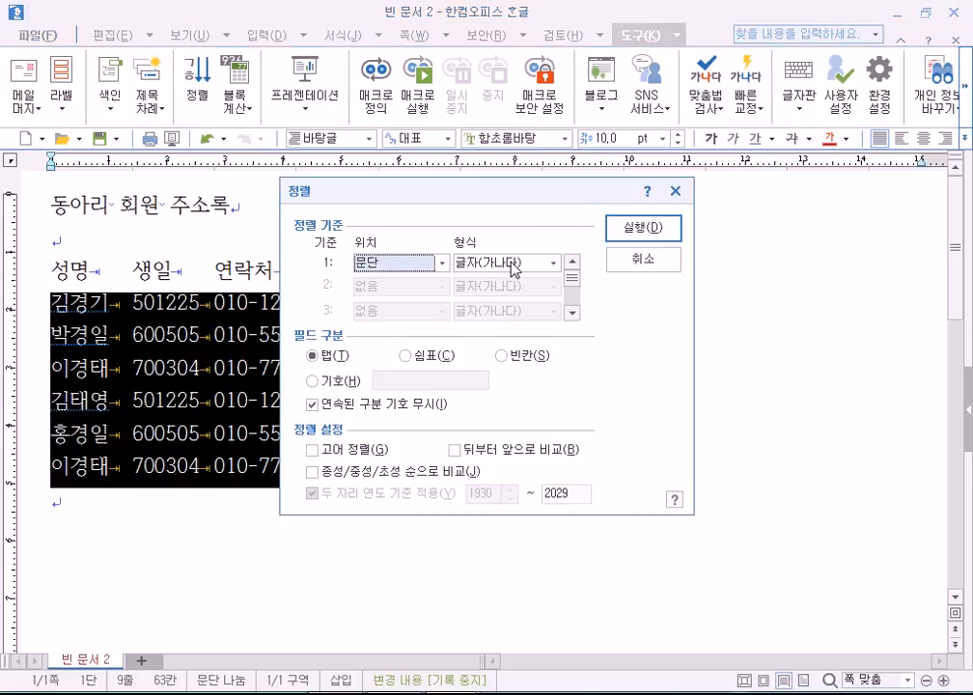
{"action": "left_click", "coordinate": [647, 228]}
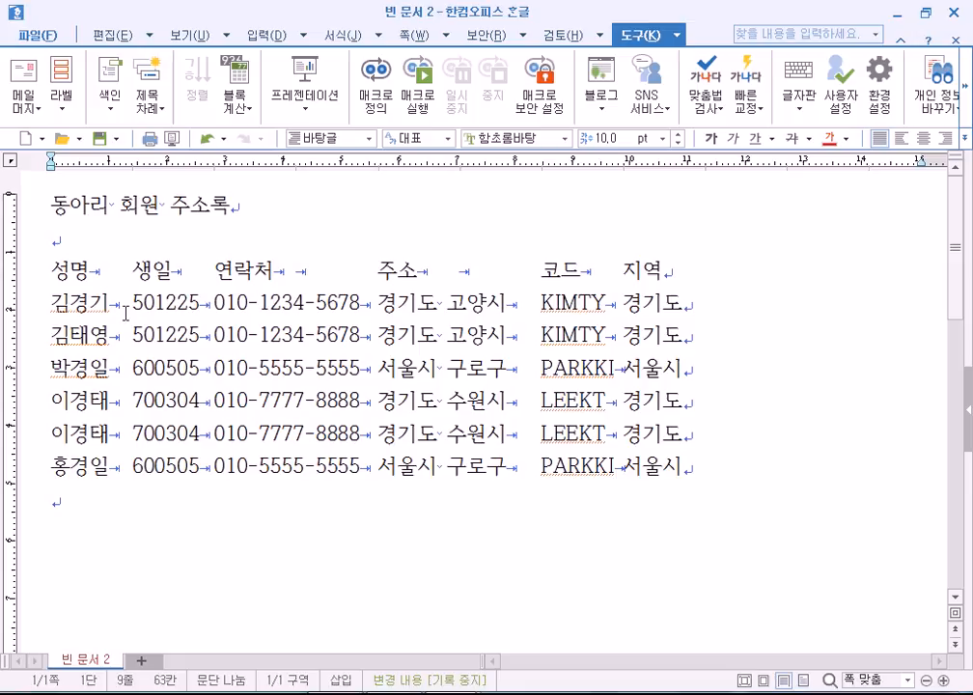
{"action": "left_click_drag", "start_coordinate": [30, 282], "coordinate": [676, 472]}
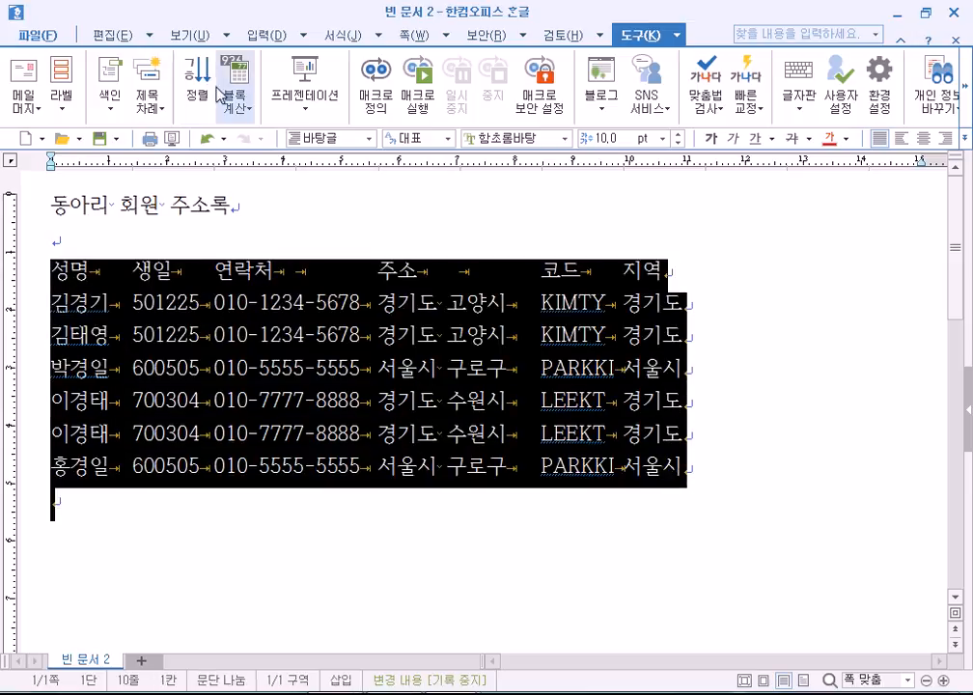
{"action": "left_click", "coordinate": [195, 88]}
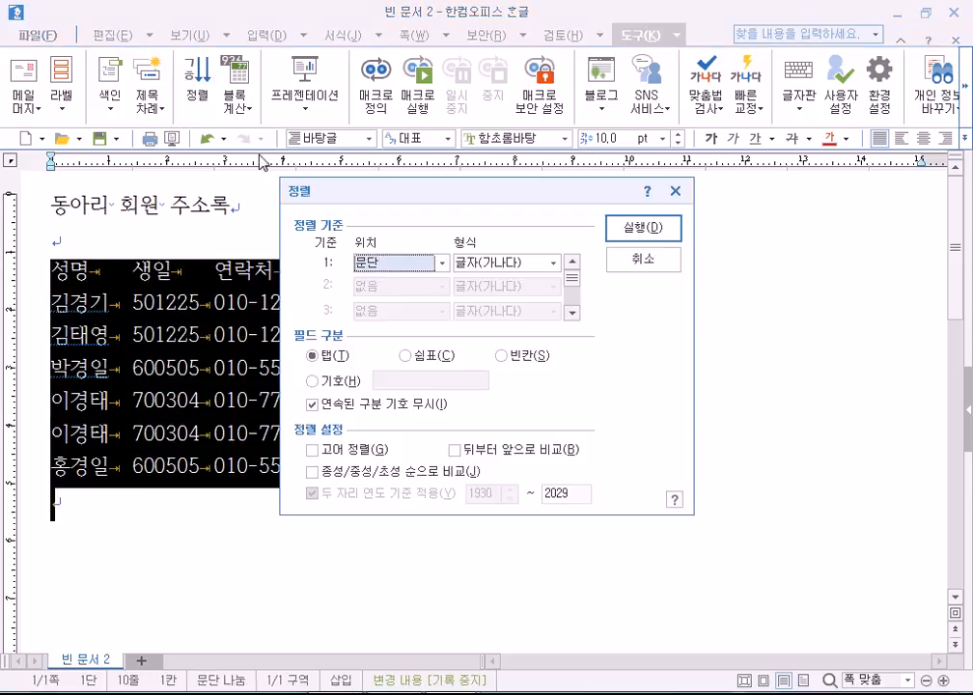
{"action": "left_click", "coordinate": [441, 263]}
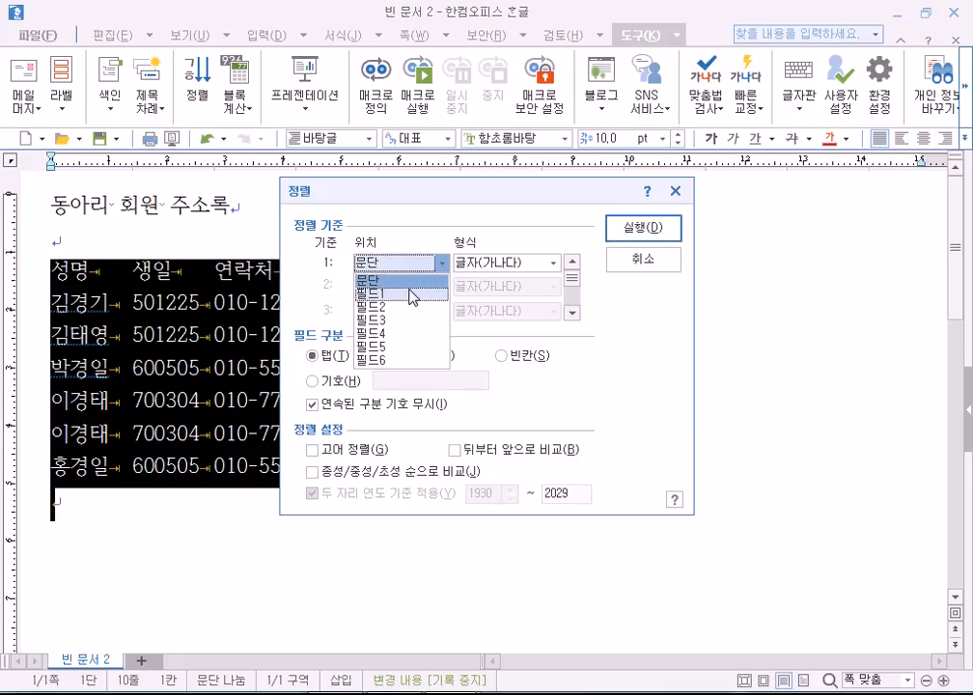
{"action": "left_click", "coordinate": [377, 307]}
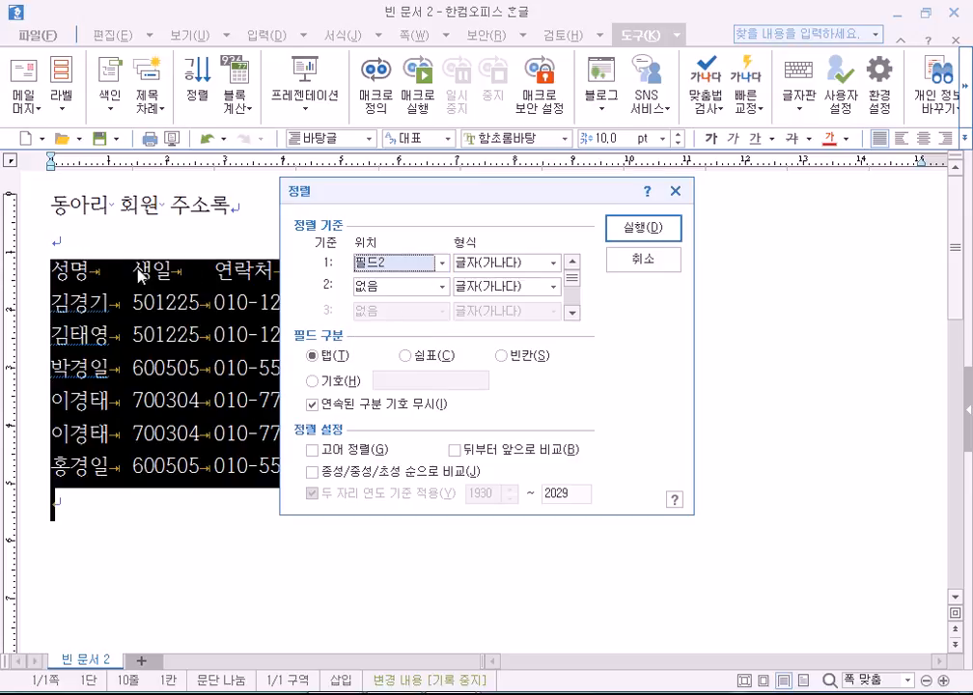
{"action": "left_click", "coordinate": [381, 263]}
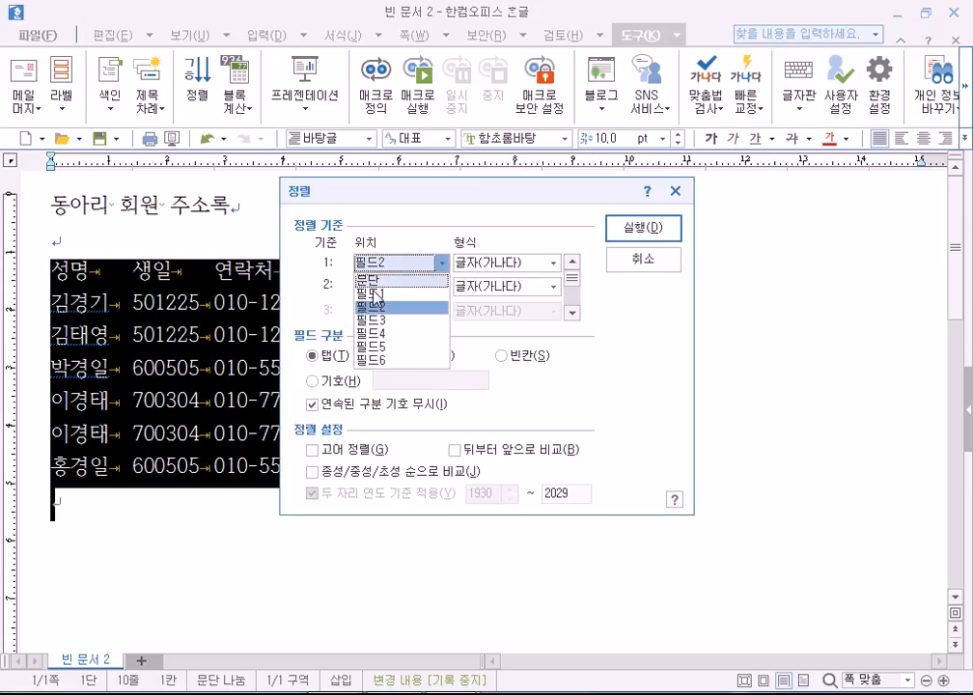
{"action": "left_click", "coordinate": [374, 307]}
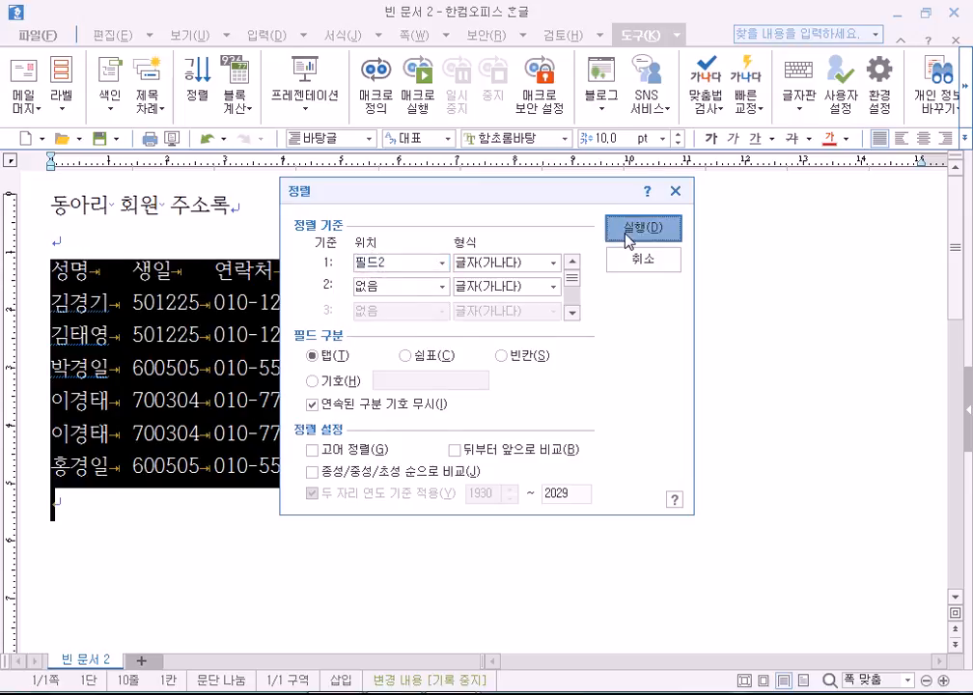
{"action": "left_click", "coordinate": [631, 233]}
{"action": "key", "text": "ctrl+z"}
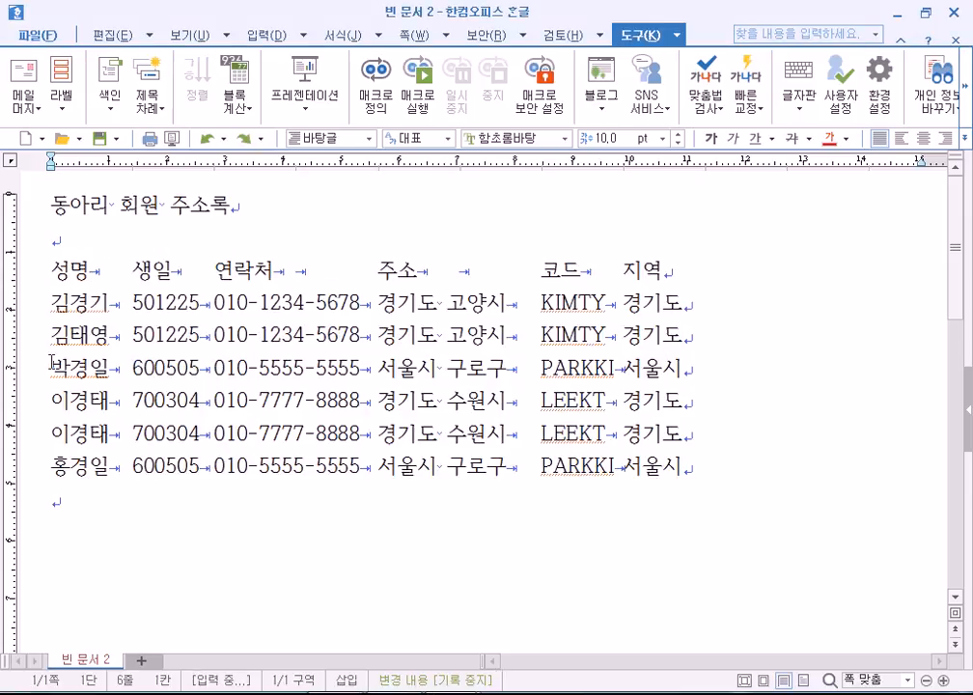
Sort the six member rows by 필드2, the birth date, then clear the selection.
{"action": "left_click_drag", "start_coordinate": [52, 307], "coordinate": [682, 467]}
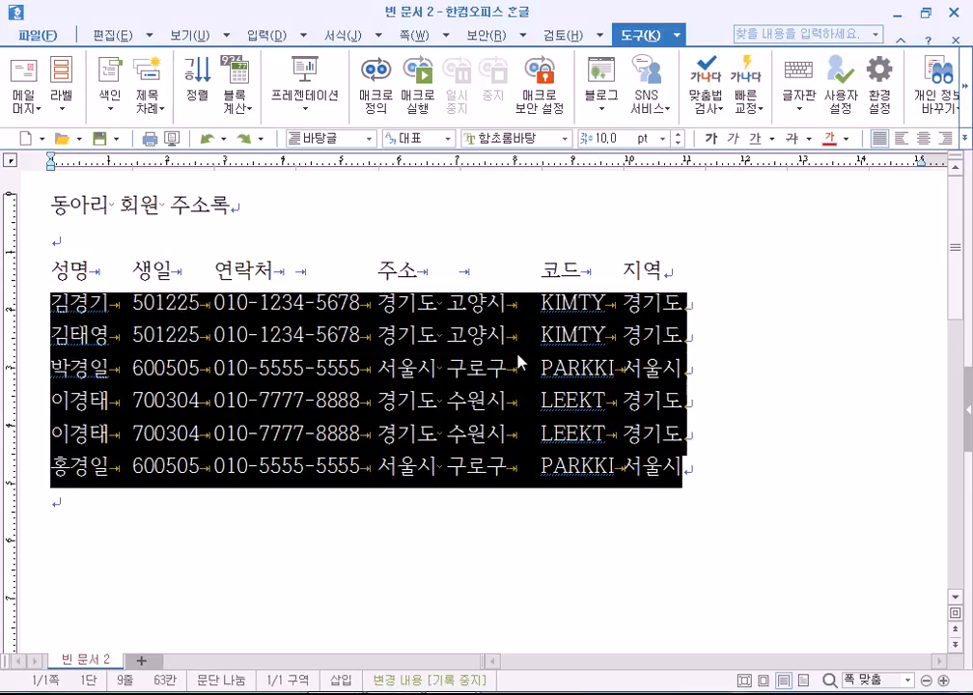
{"action": "left_click", "coordinate": [198, 96]}
{"action": "left_click", "coordinate": [377, 262]}
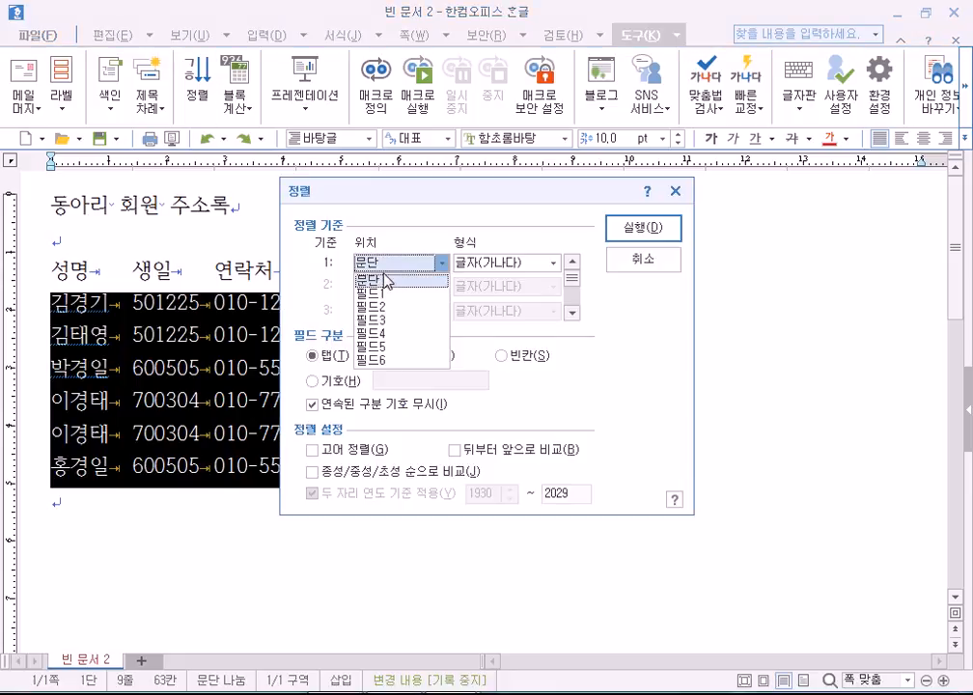
{"action": "left_click", "coordinate": [386, 308]}
{"action": "left_click", "coordinate": [647, 232]}
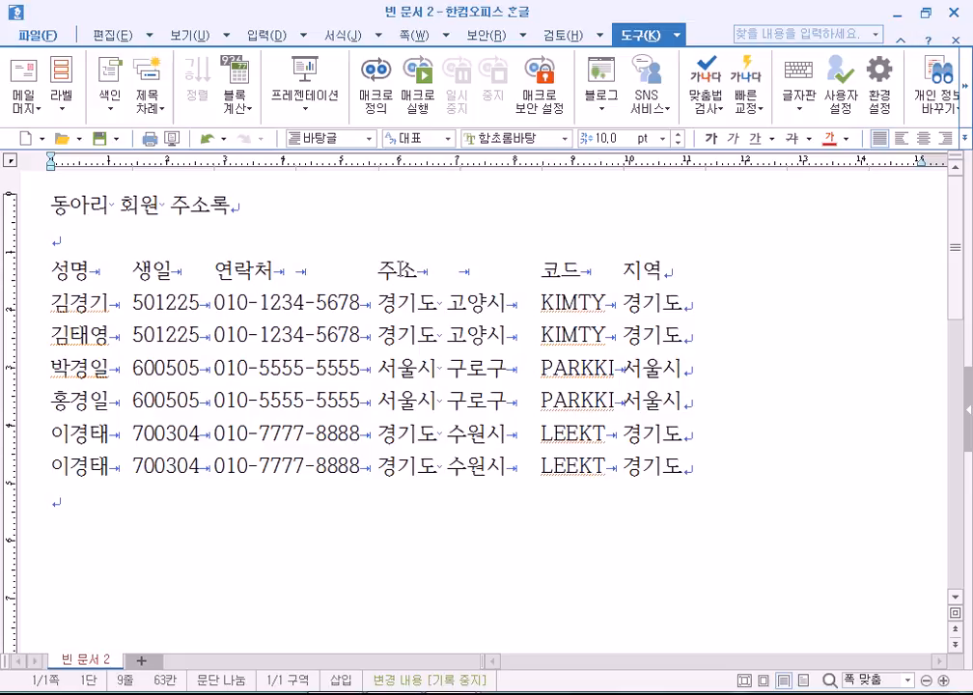
{"action": "left_click_drag", "start_coordinate": [68, 302], "coordinate": [641, 467]}
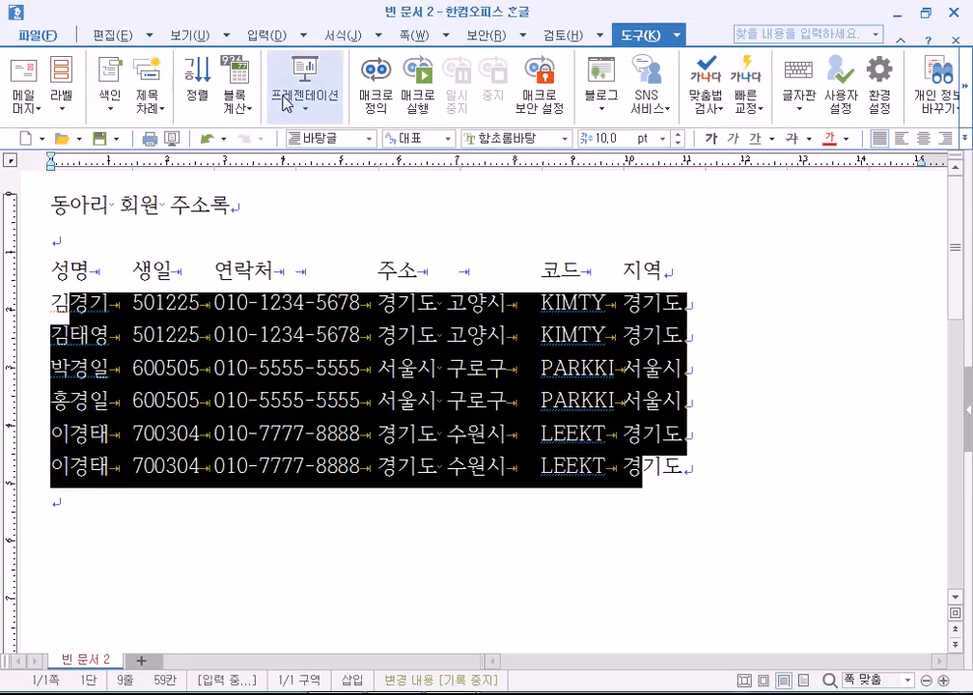
{"action": "left_click", "coordinate": [379, 271]}
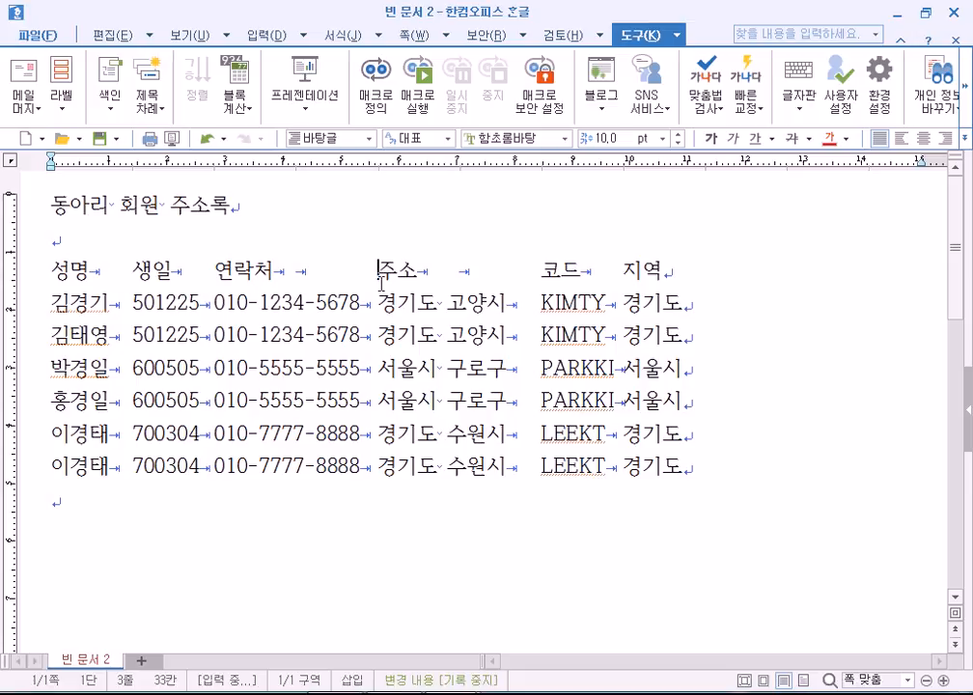